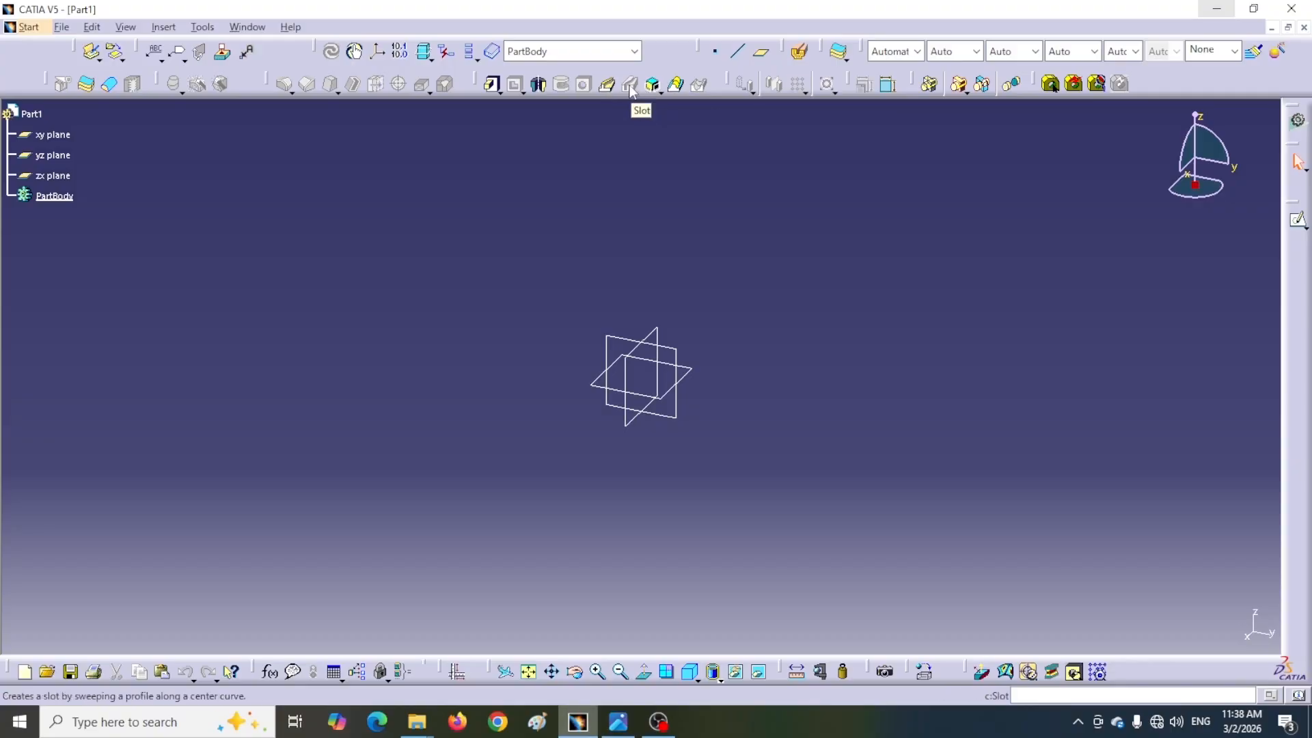
Examine the reference drawing of the pump body
key(alt+Tab)
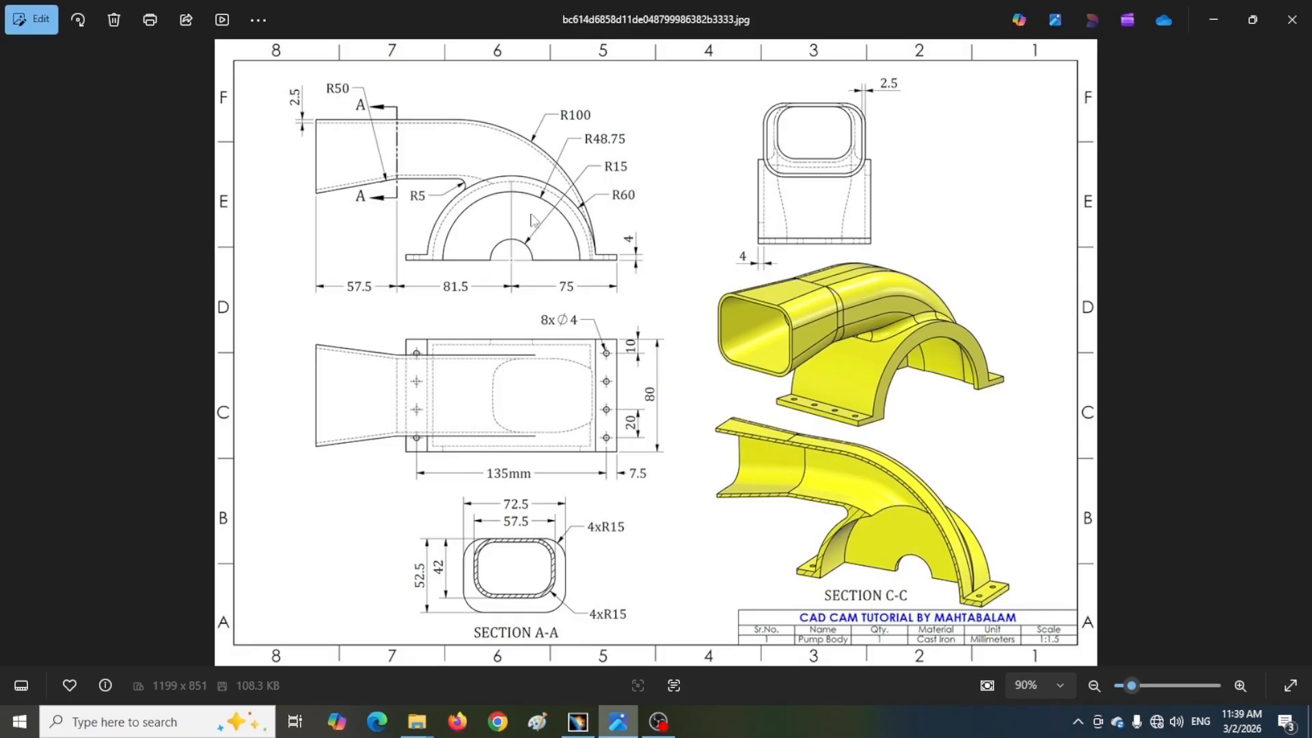
key(alt+Tab)
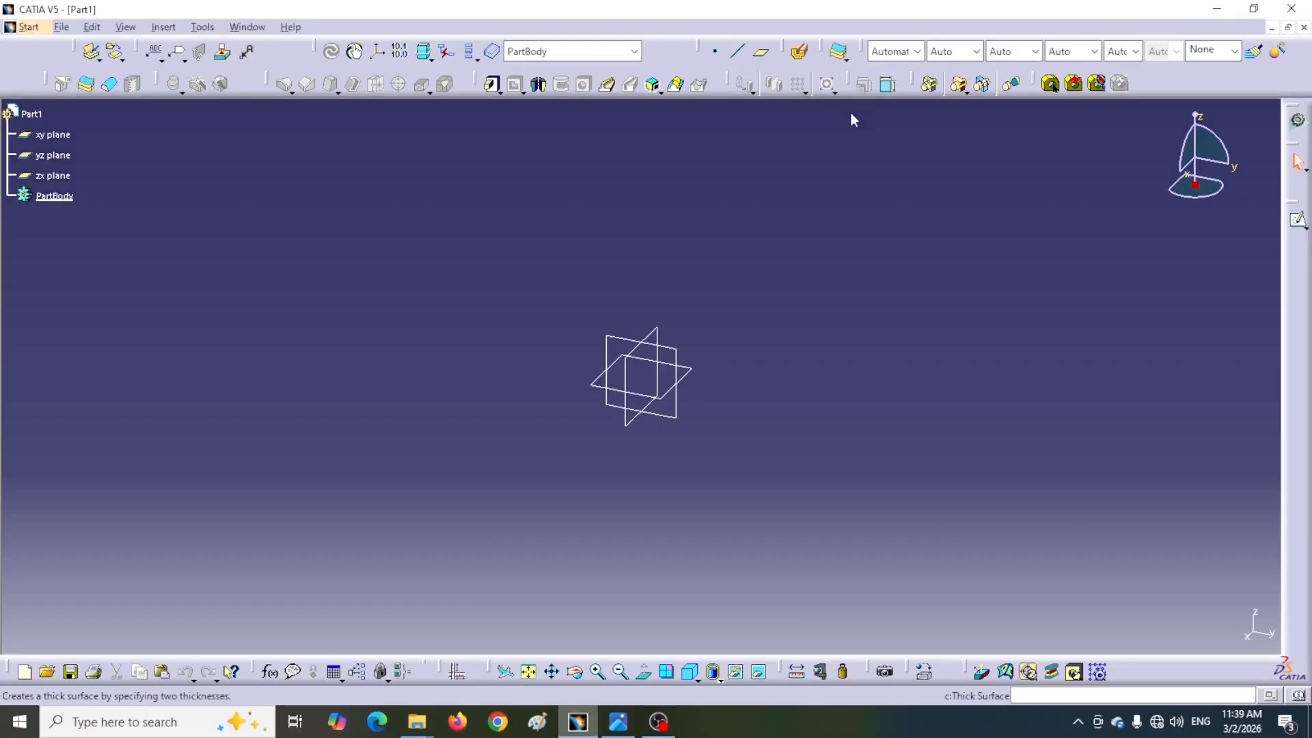
drag(915, 85, 901, 152)
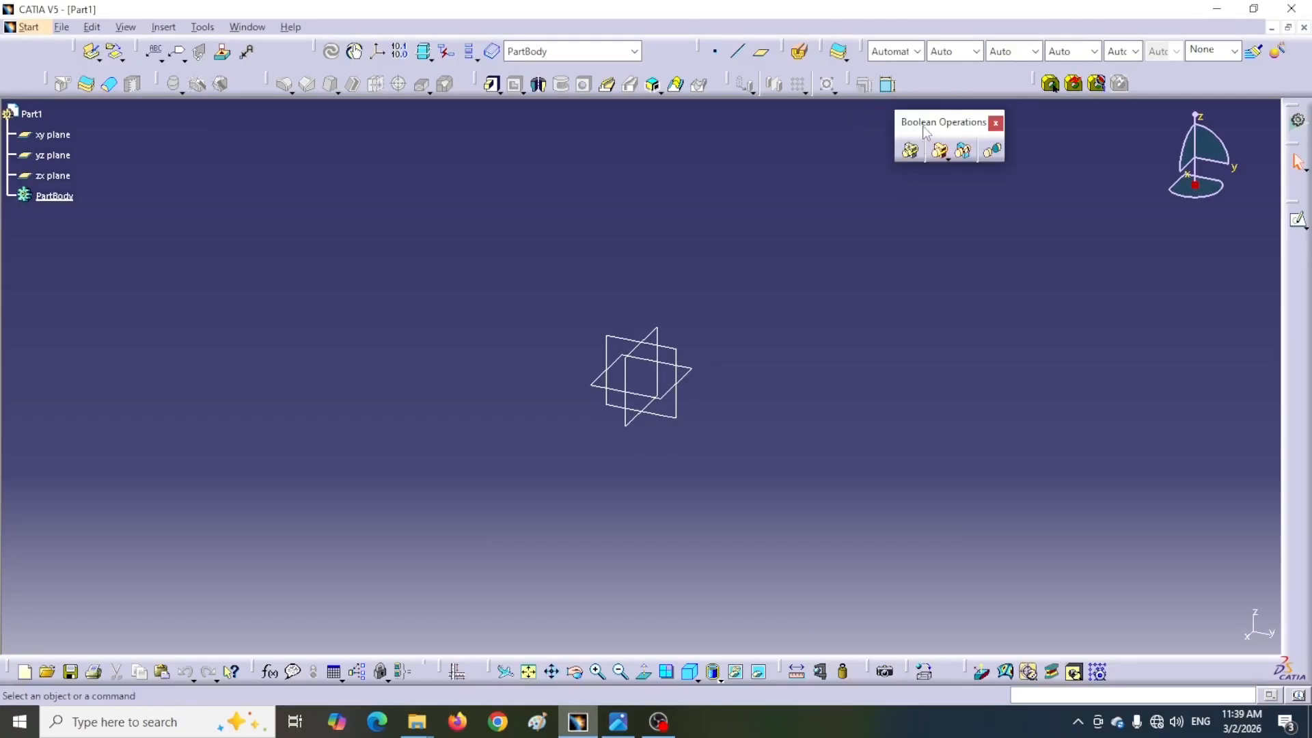
key(alt+Tab)
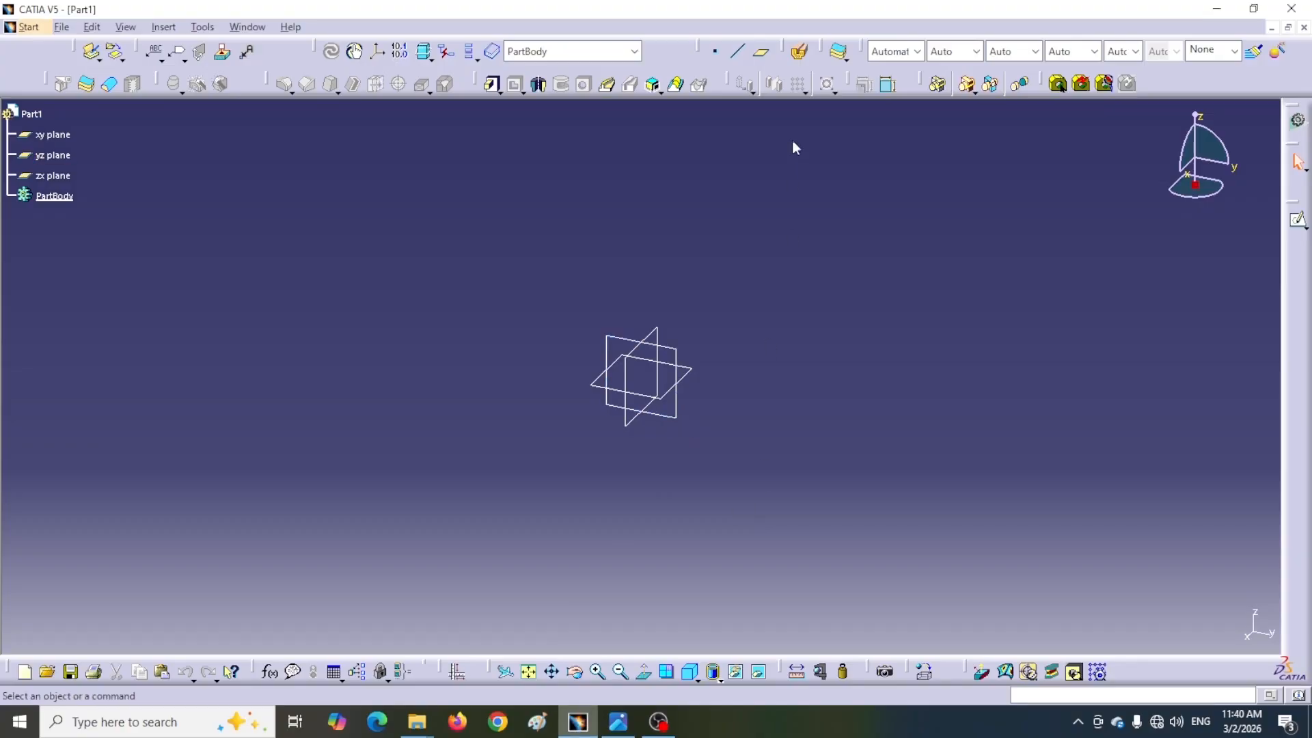
Create a plane offset 81.5 mm from the yz plane
click(761, 52)
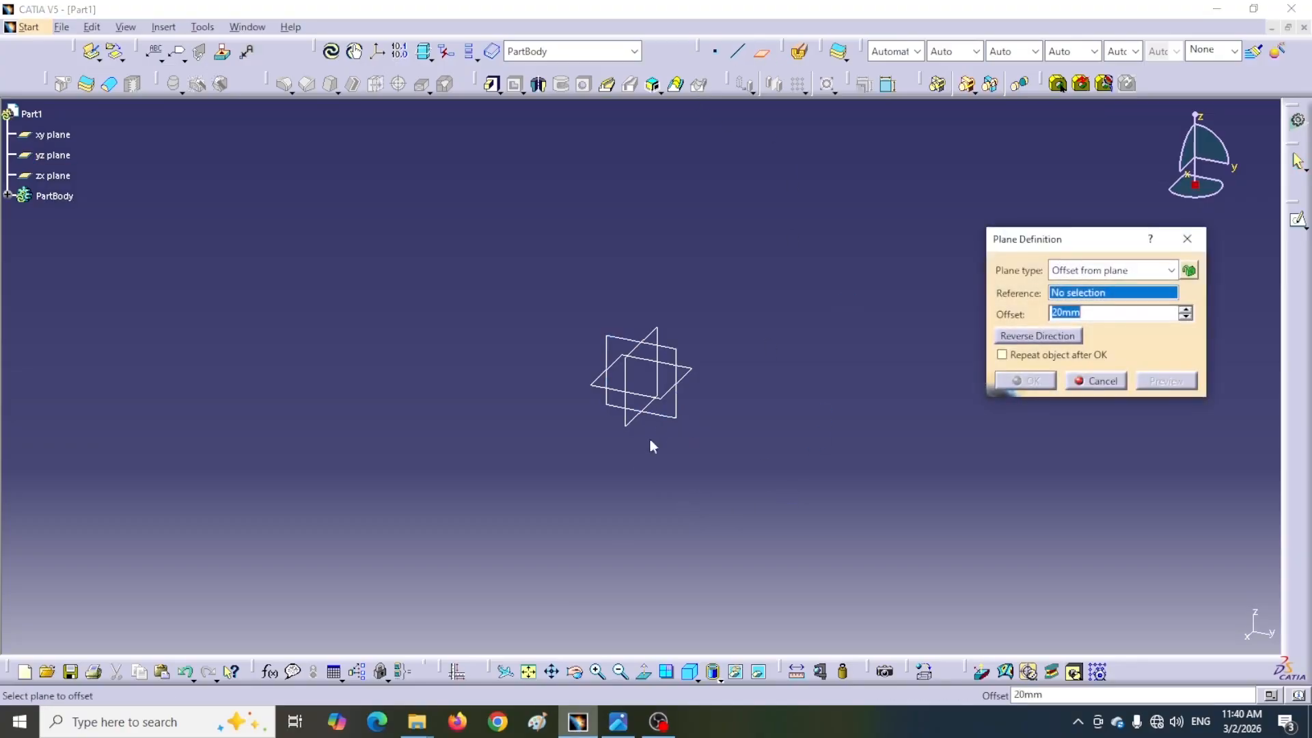
click(668, 430)
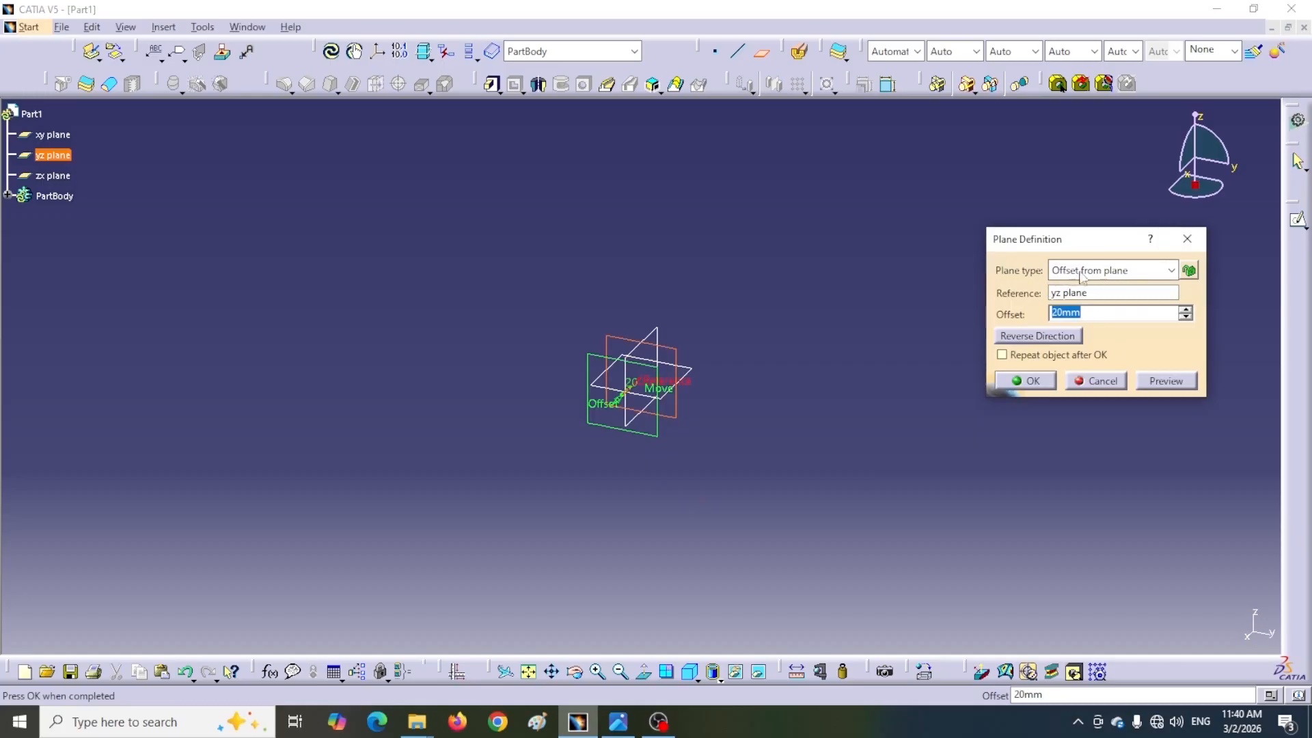
text(81.5)
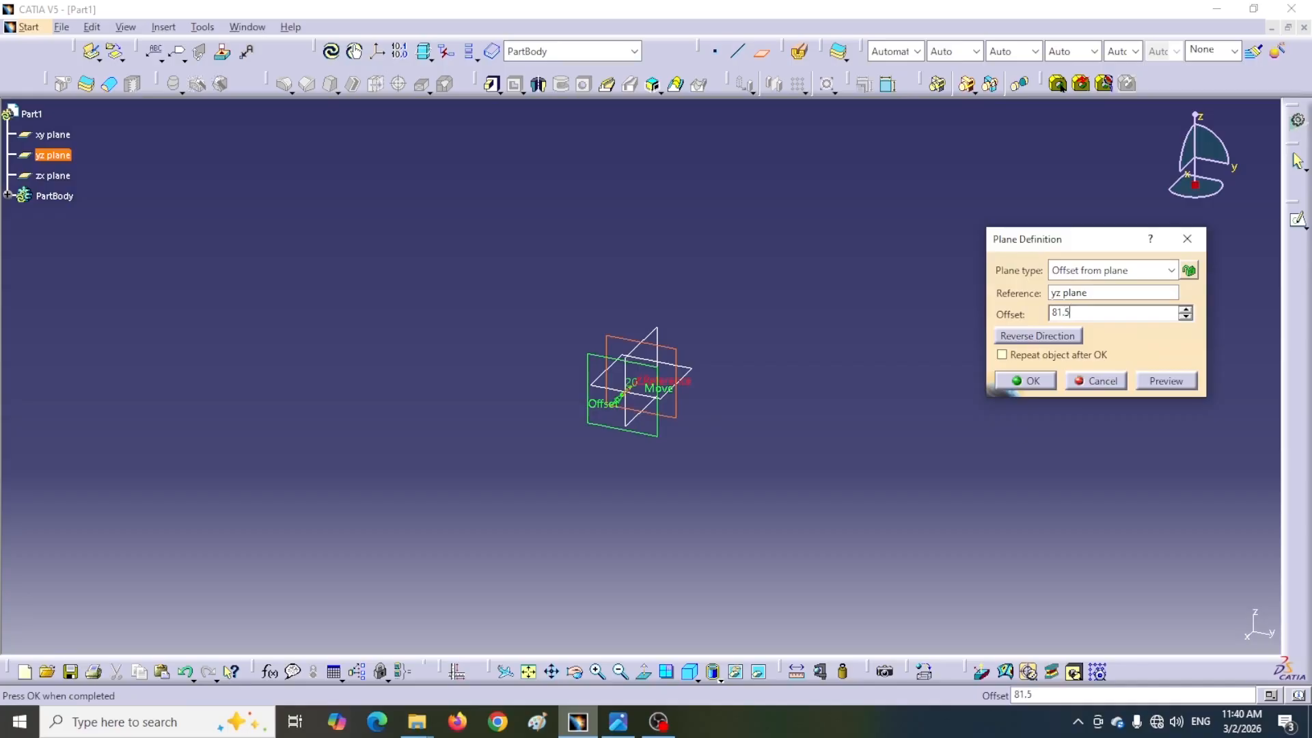
click(1026, 380)
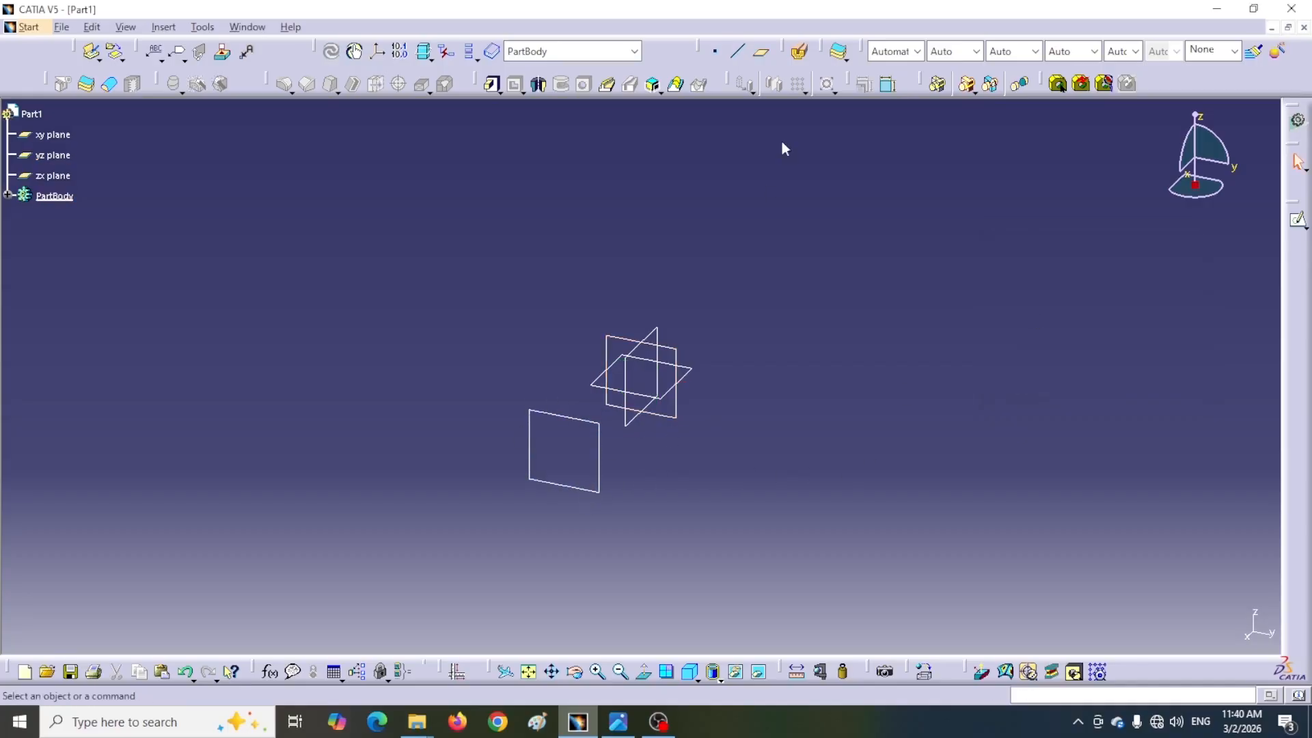
Create a second plane offset 81.5+57.5 mm from the yz plane
click(760, 52)
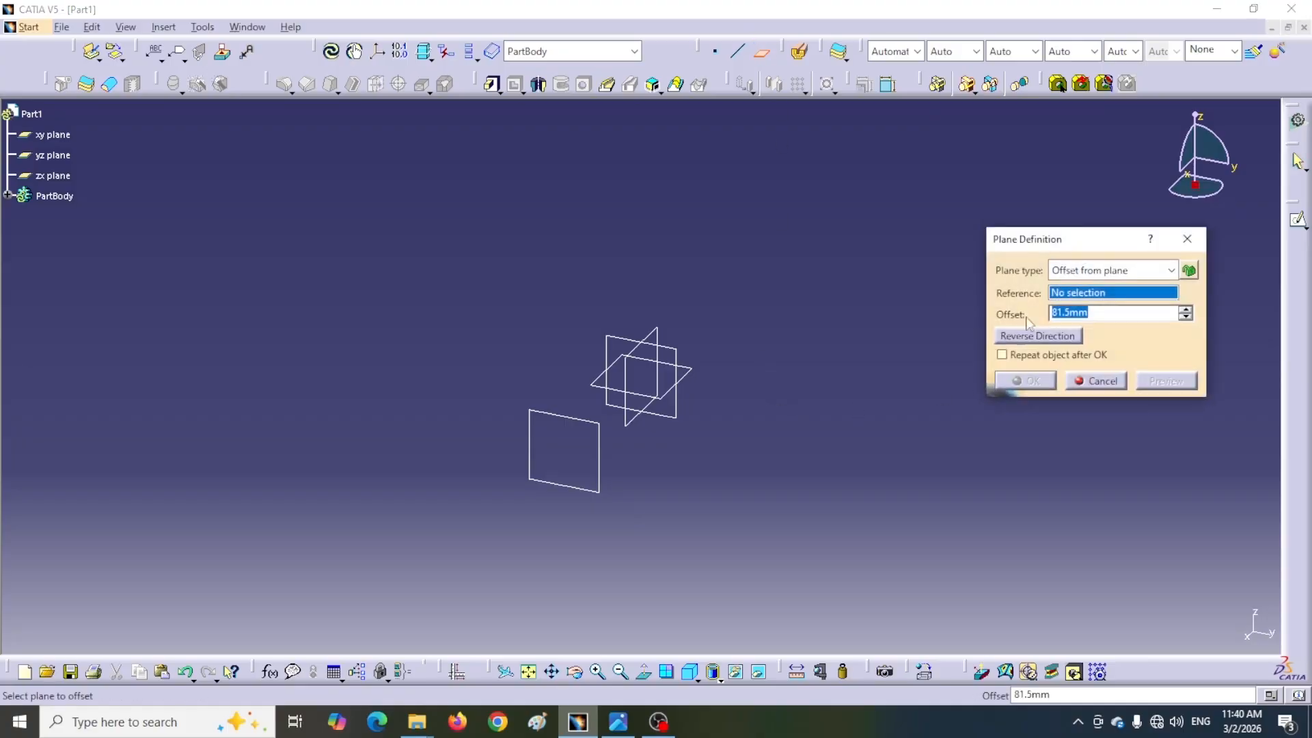
click(670, 415)
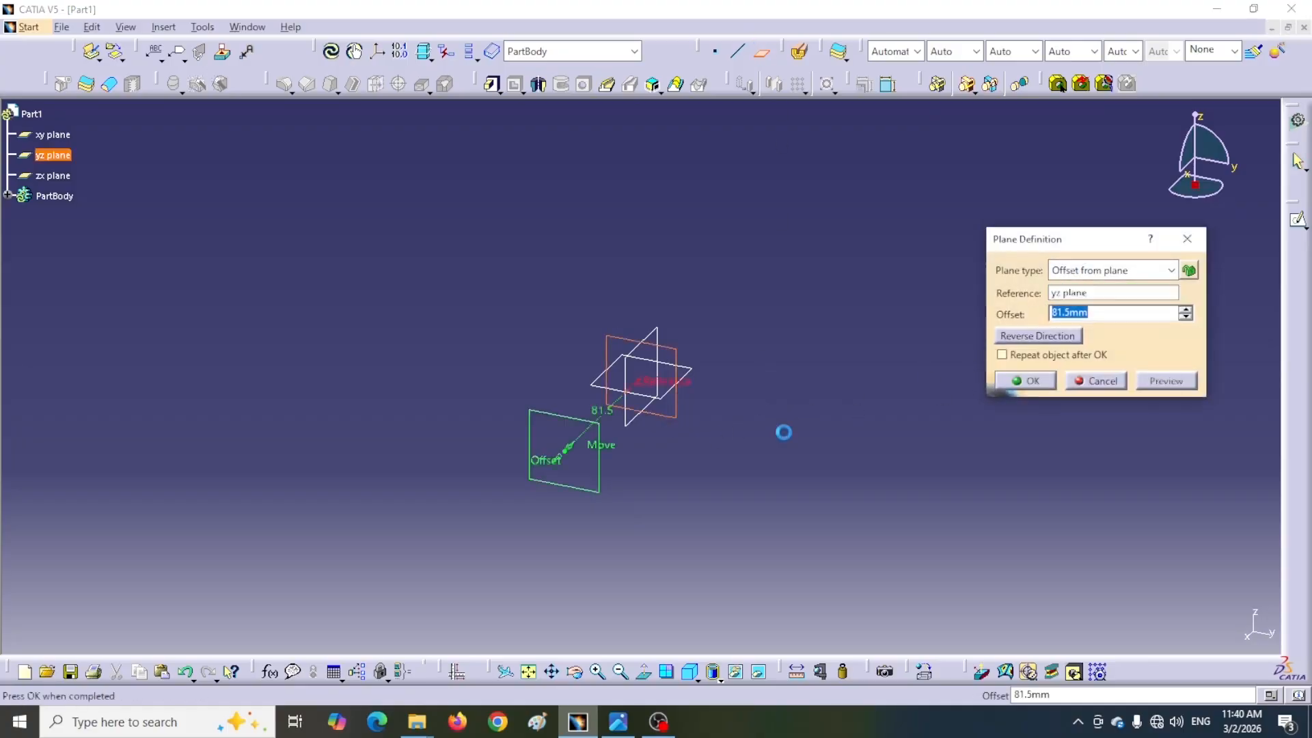
text(+57.5)
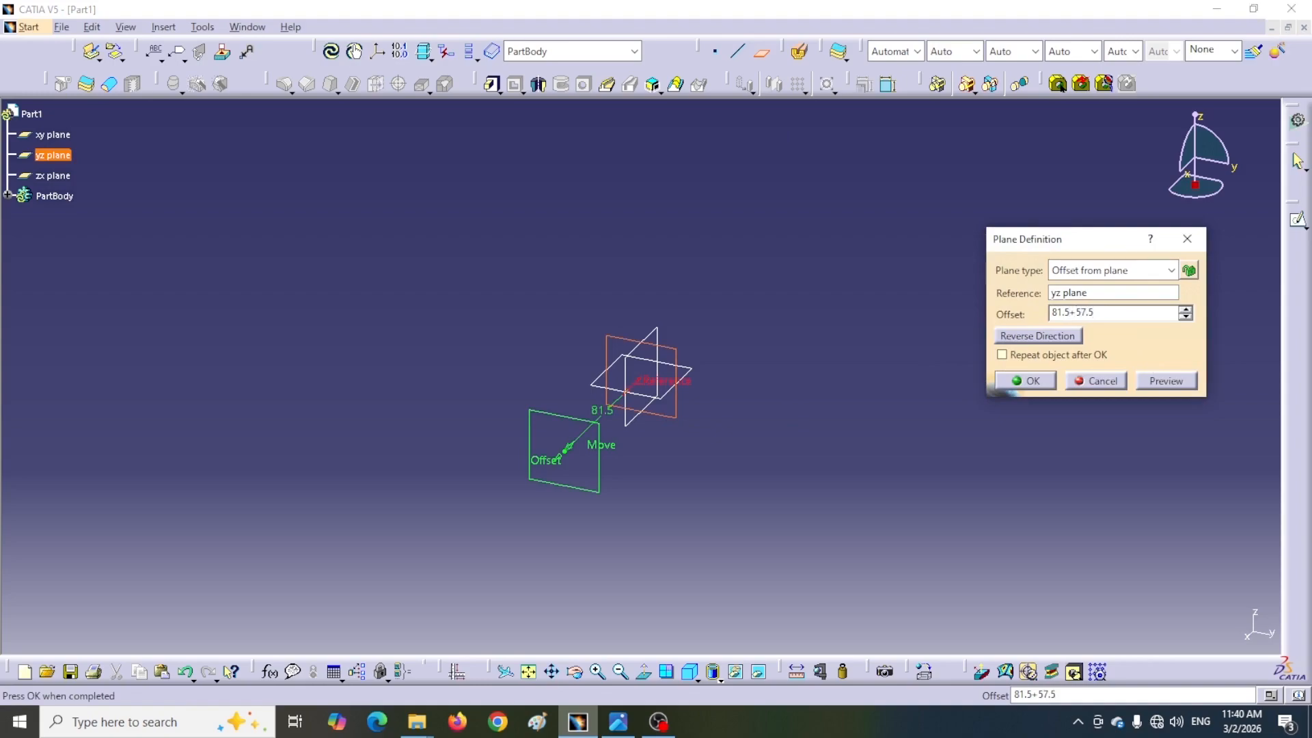
key(Return)
Open a new sketch on the farther offset plane
middle_drag(699, 544, 536, 498)
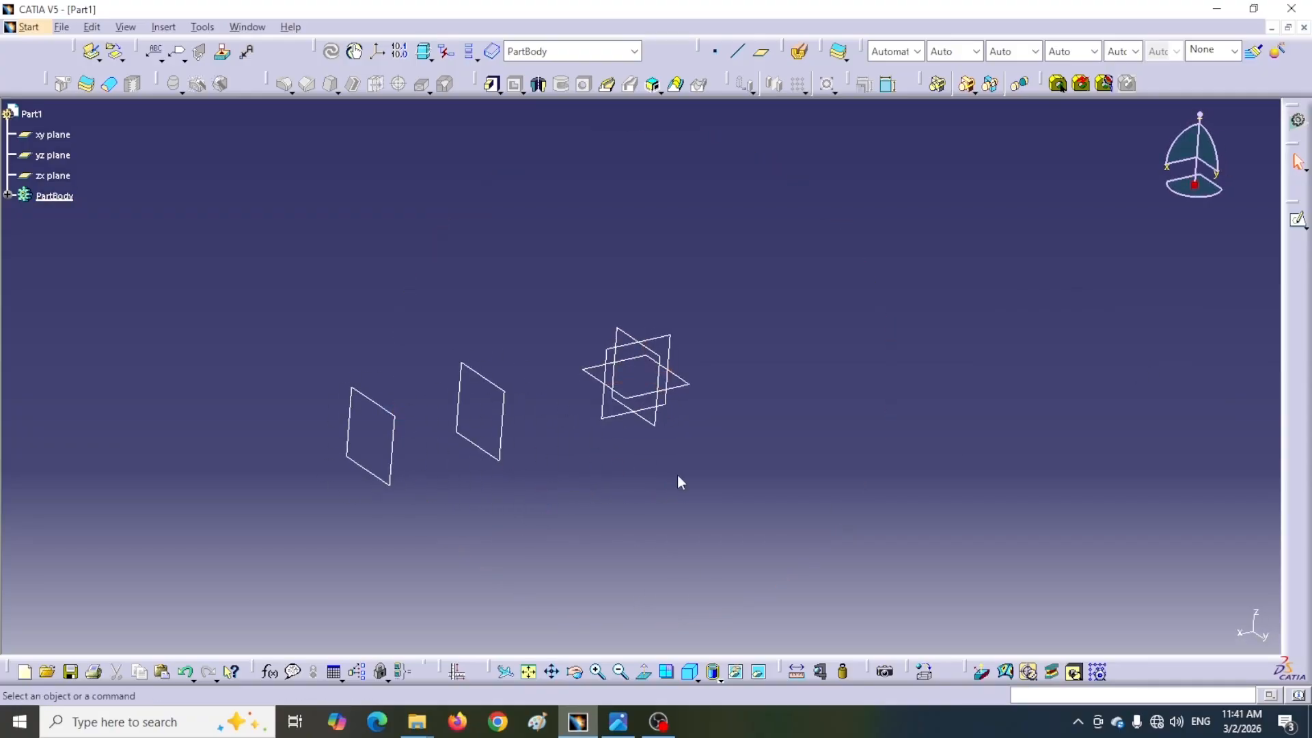
click(382, 481)
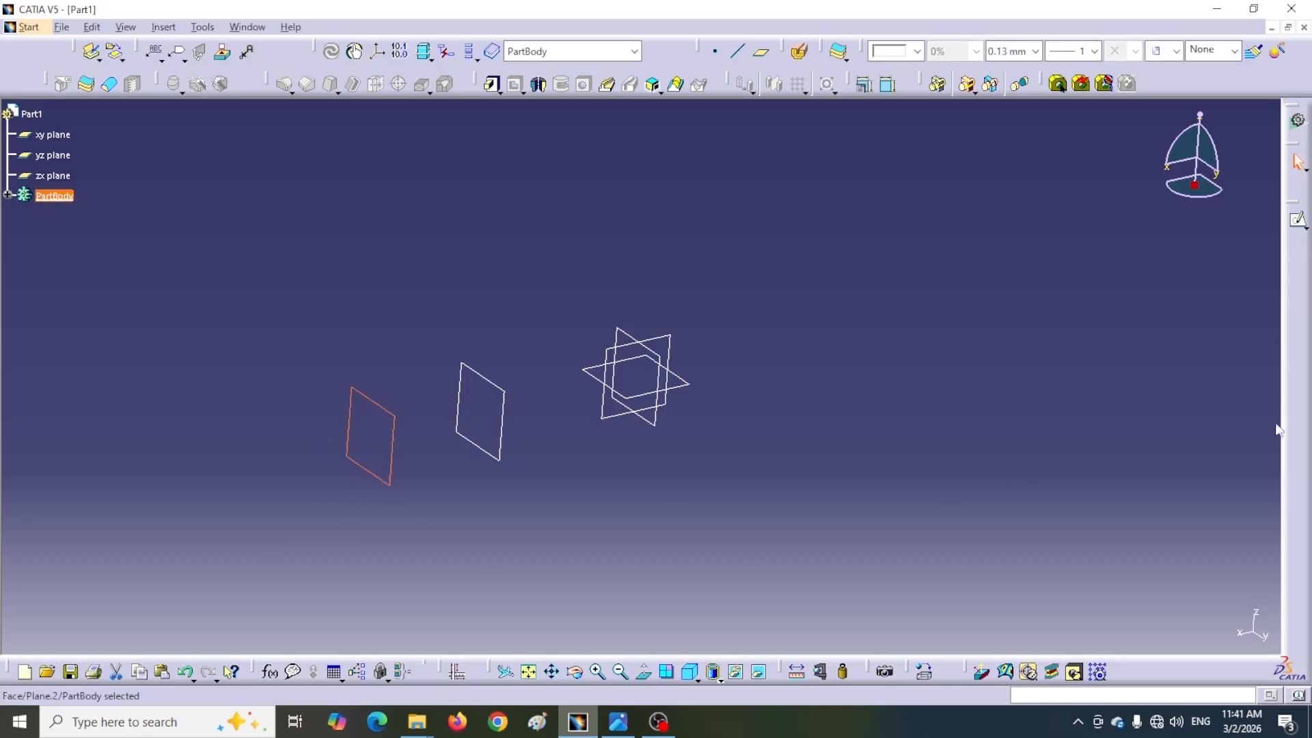
click(1298, 222)
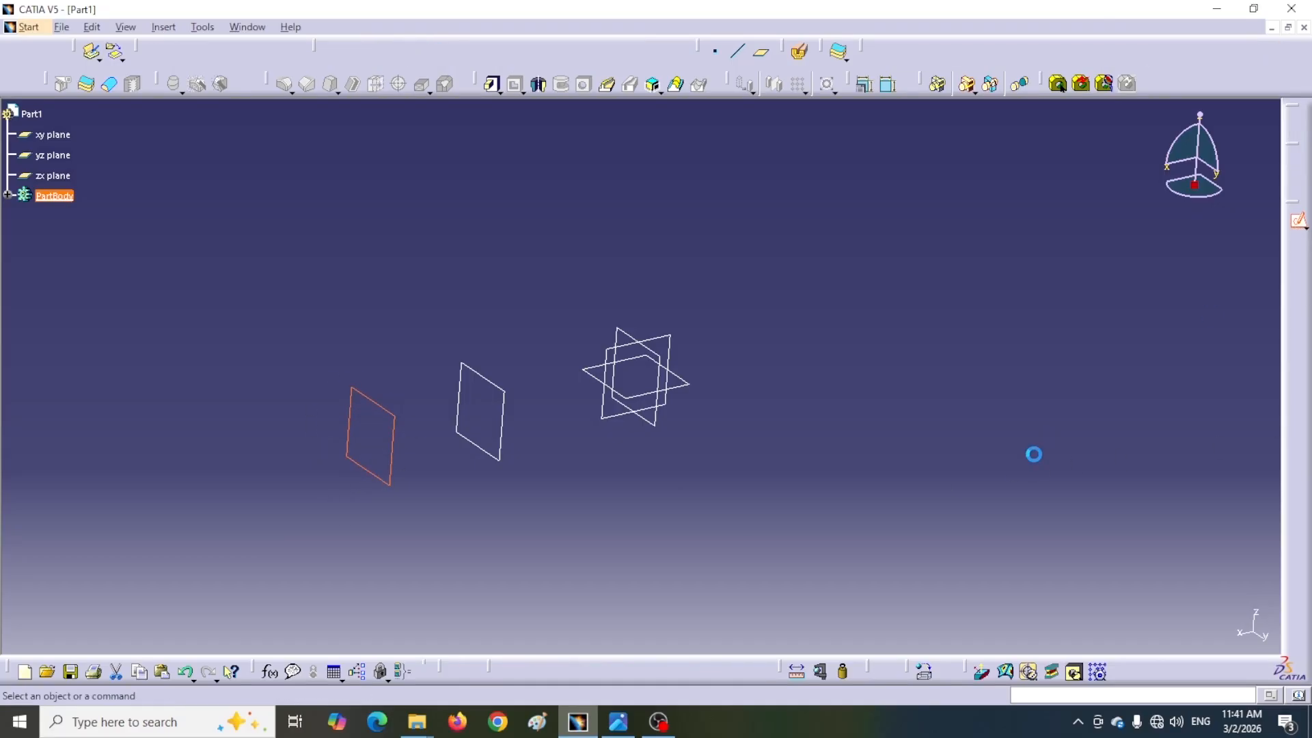
Draw a rectangle about 82 mm wide and 53 mm high above the sketch origin
click(1155, 86)
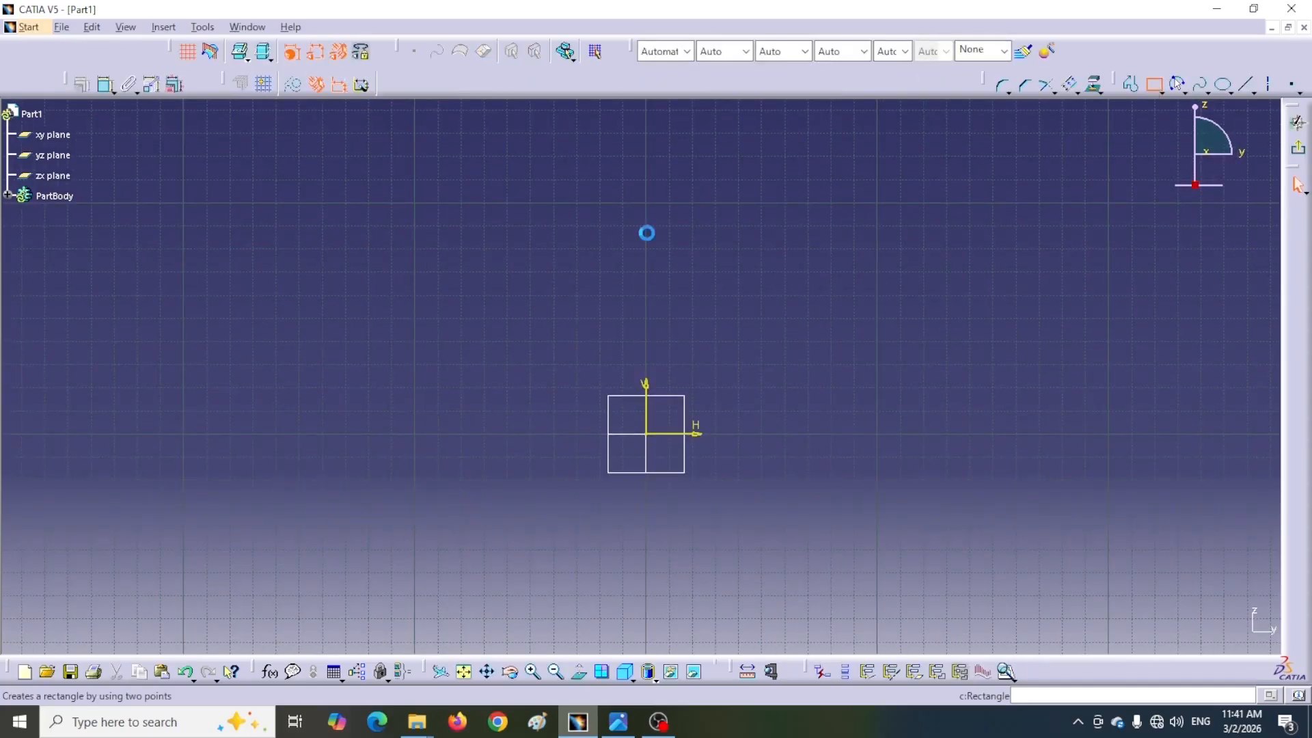
click(468, 249)
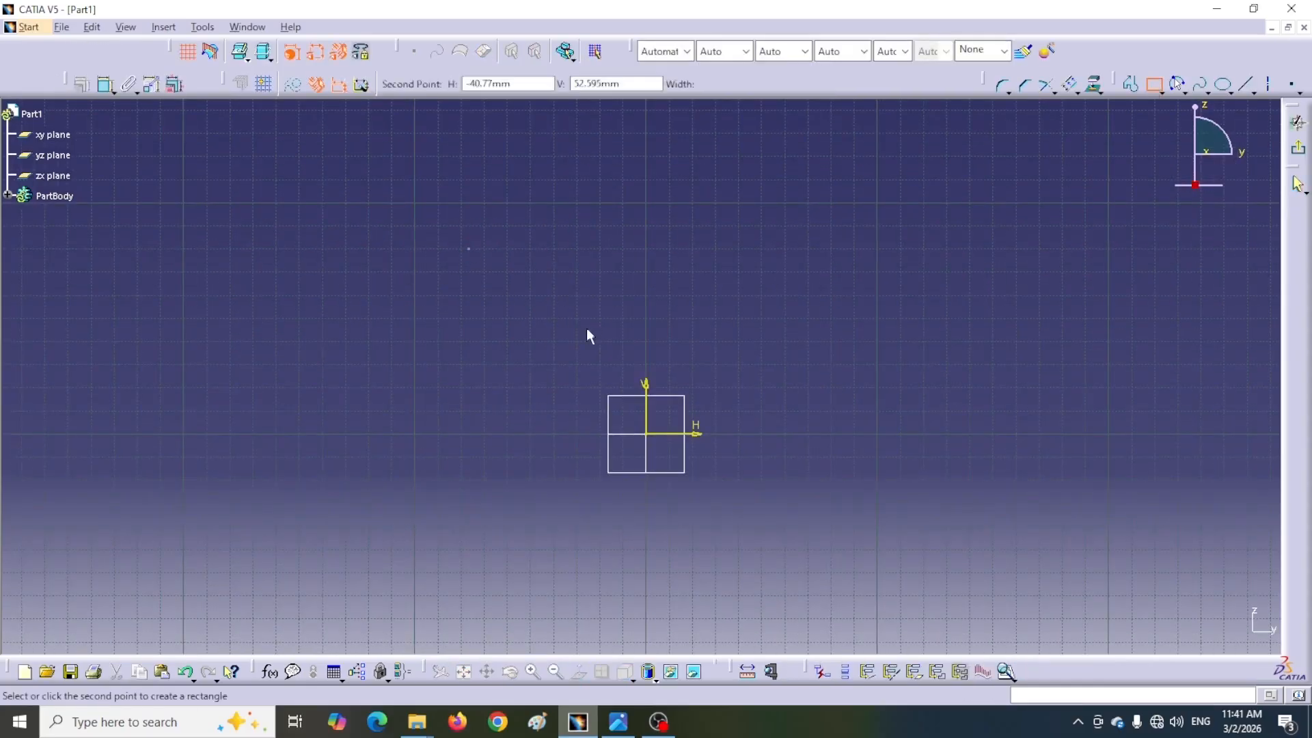
click(660, 360)
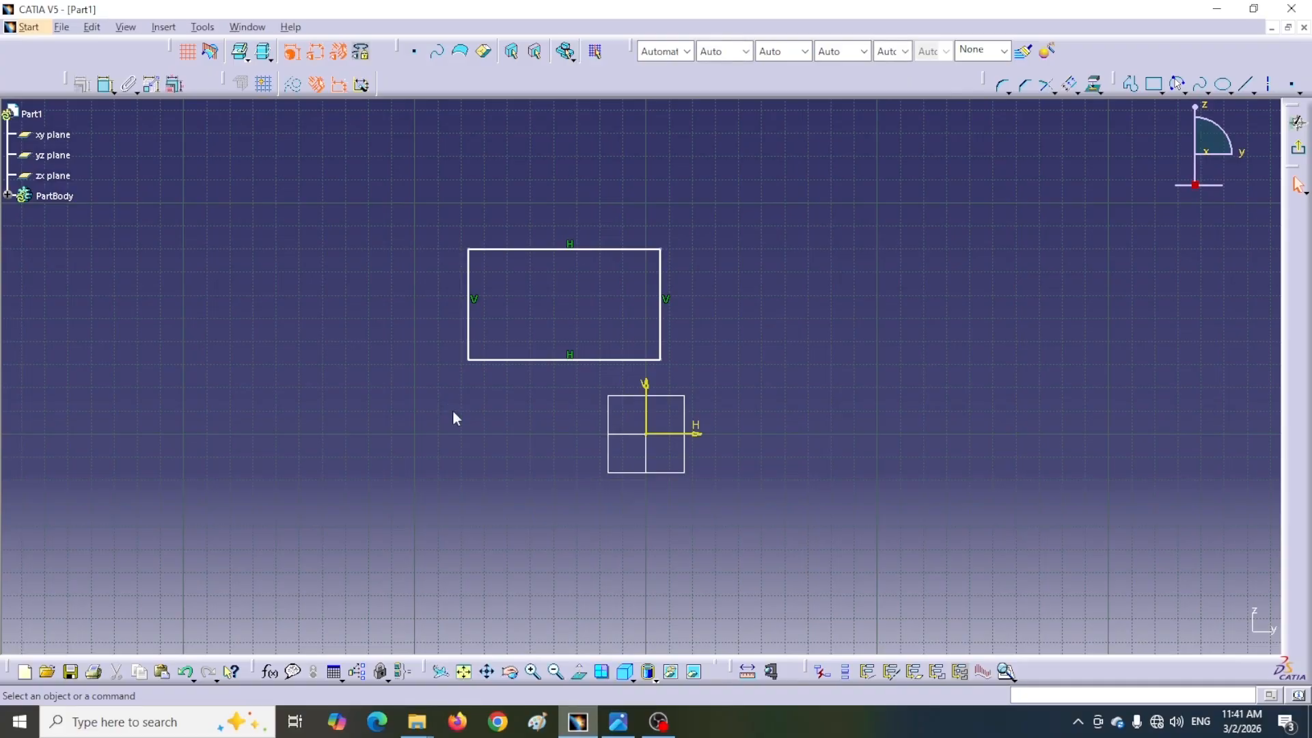
Dimension the rectangle's top edge and set its length to 72.5 mm
click(617, 722)
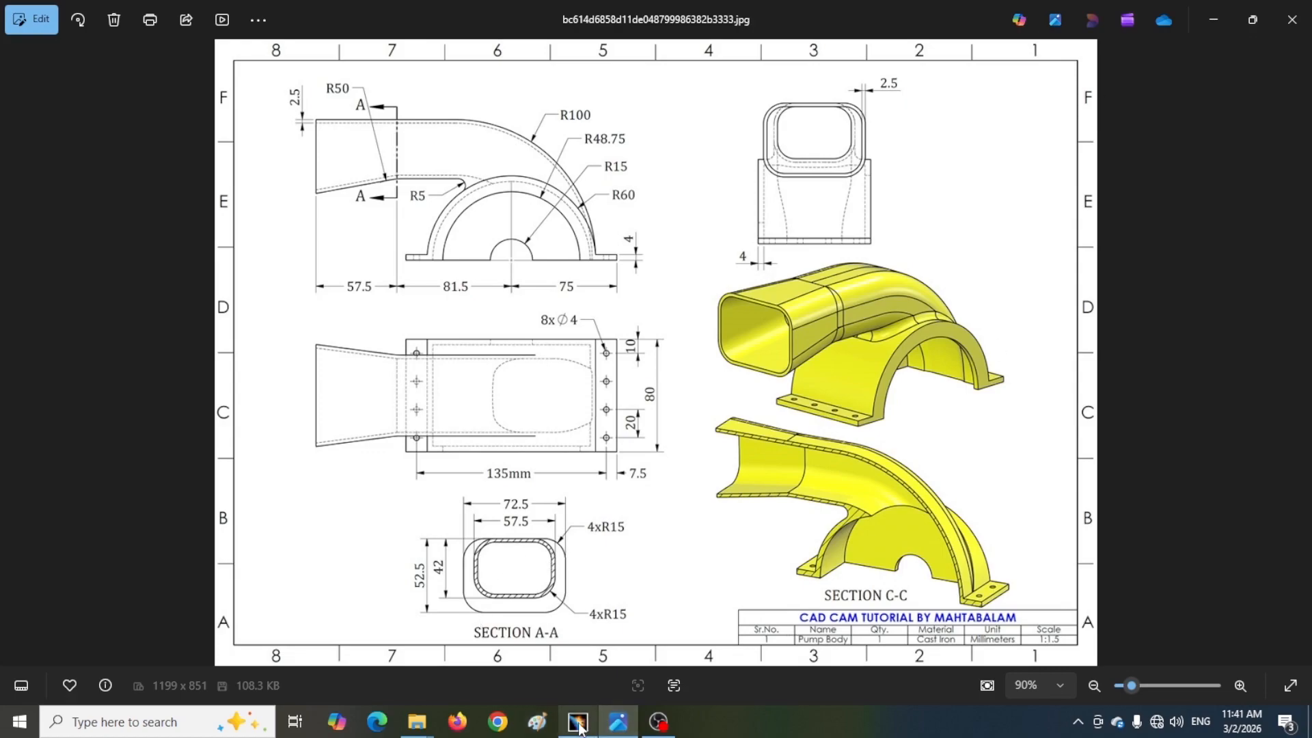
key(alt+Tab)
click(106, 84)
click(569, 250)
click(564, 202)
text(72.5)
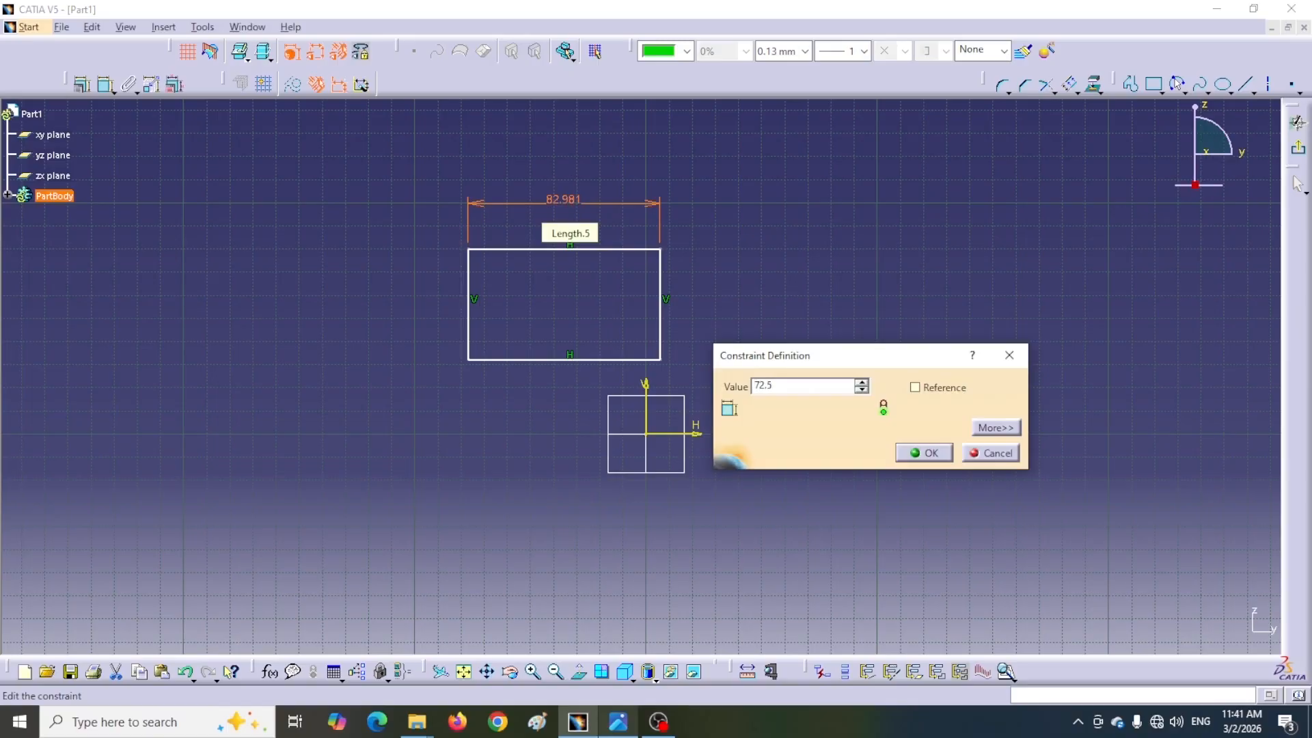
key(Return)
Dimension the rectangle's left edge and set its height to 52.5 mm
click(89, 87)
click(469, 338)
click(420, 309)
click(619, 722)
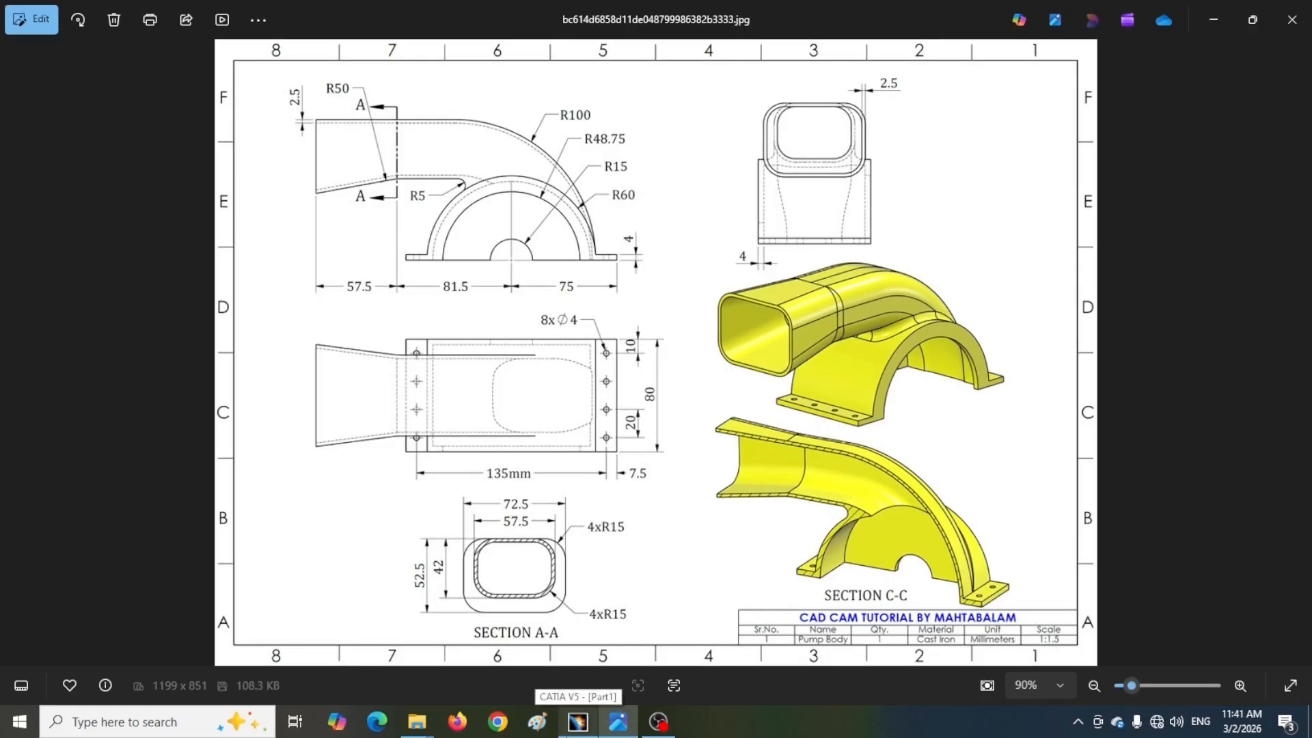
click(577, 722)
double_click(424, 309)
text(52.5mm)
key(Return)
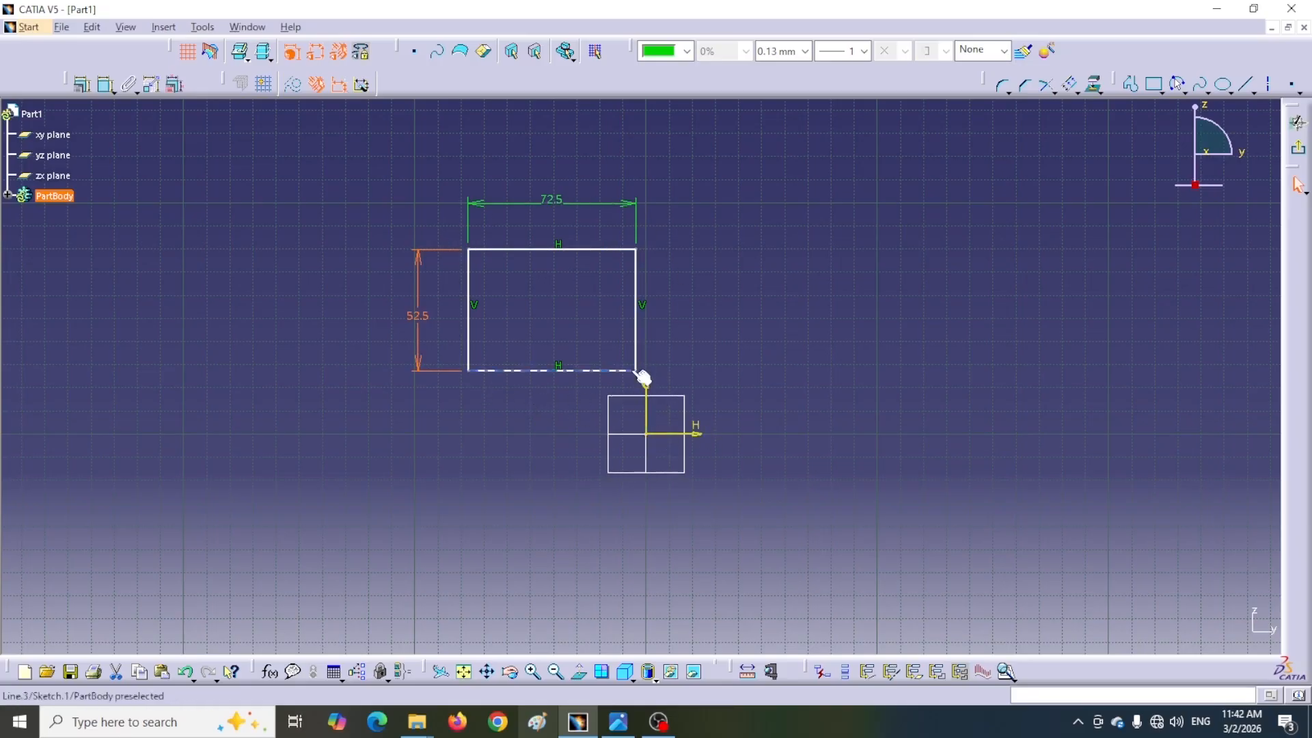
Constrain the rectangle's two vertical sides symmetric about the vertical axis
click(100, 92)
click(470, 343)
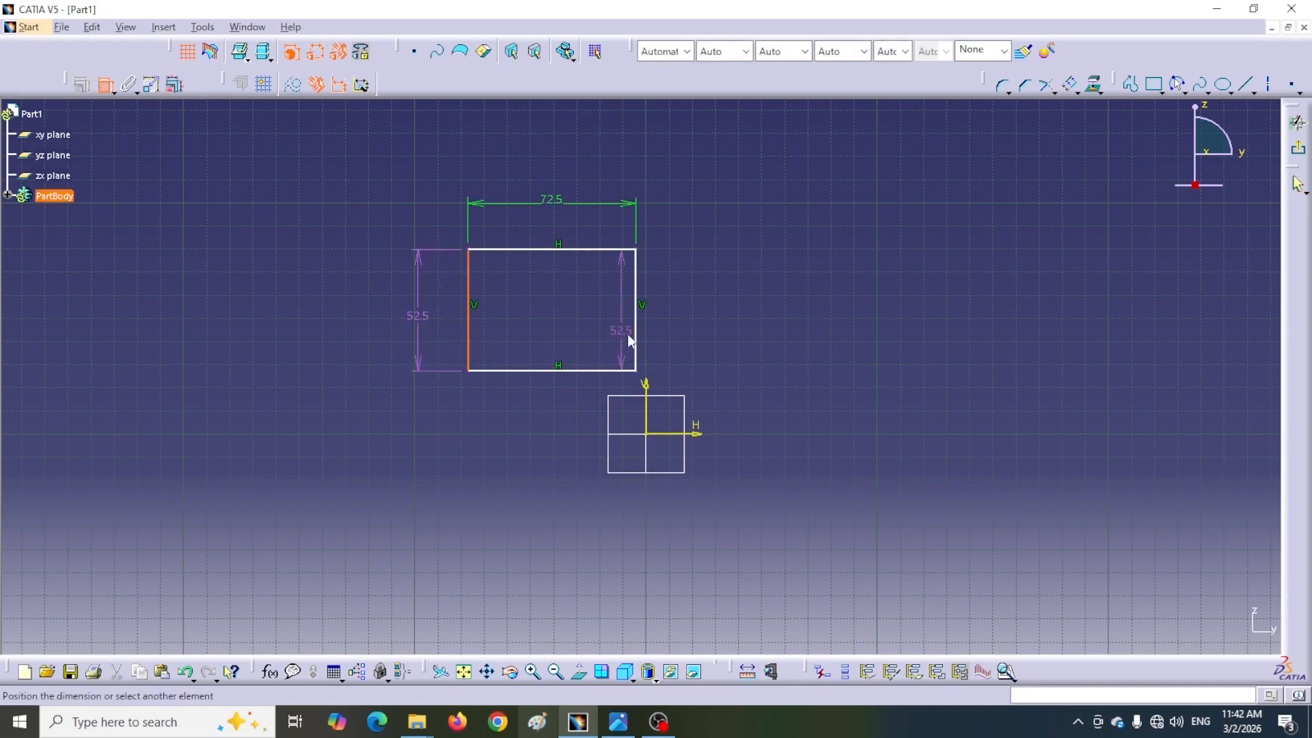
click(639, 342)
right_click(548, 397)
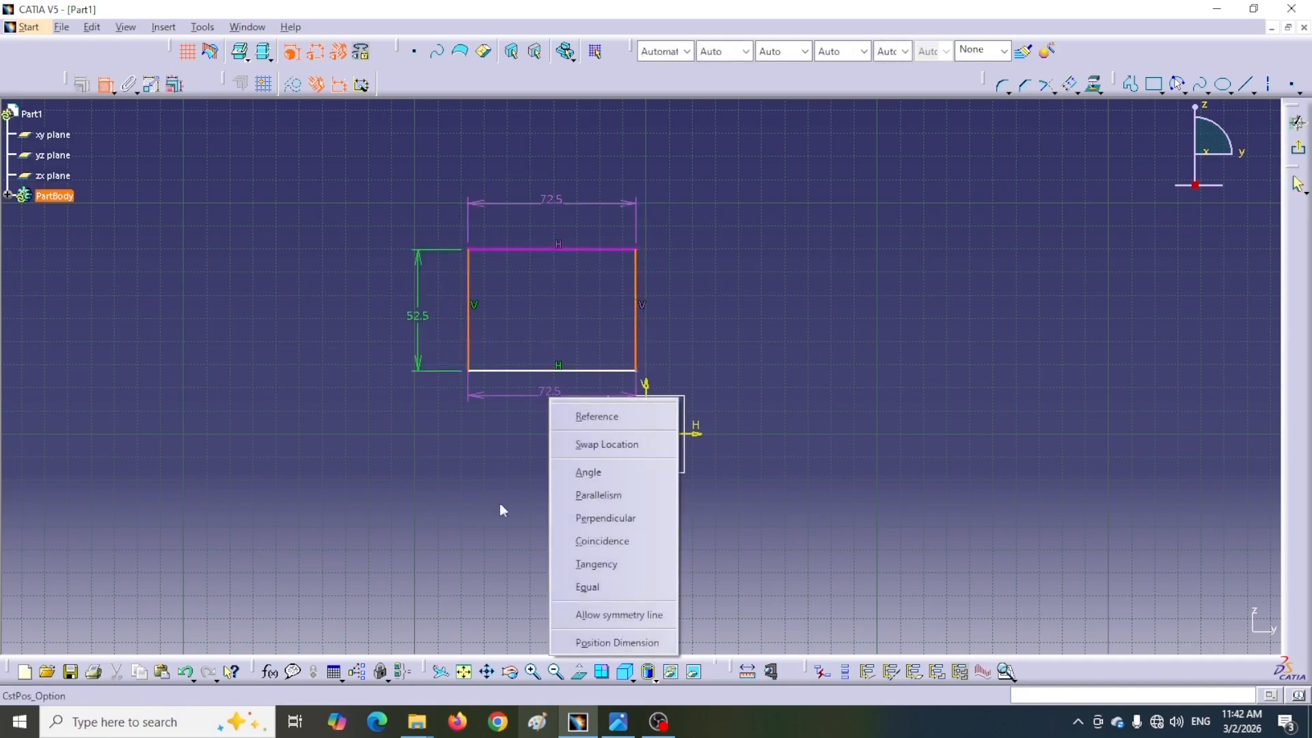
click(591, 615)
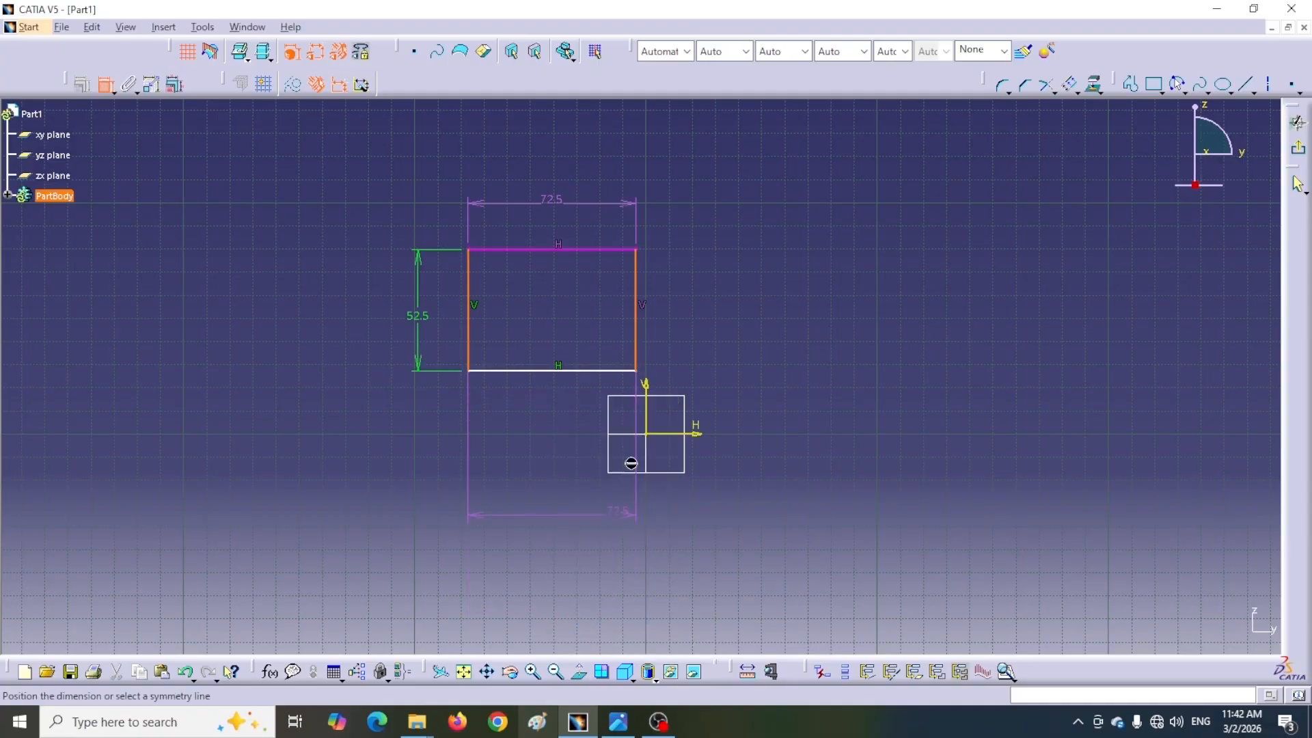
click(648, 421)
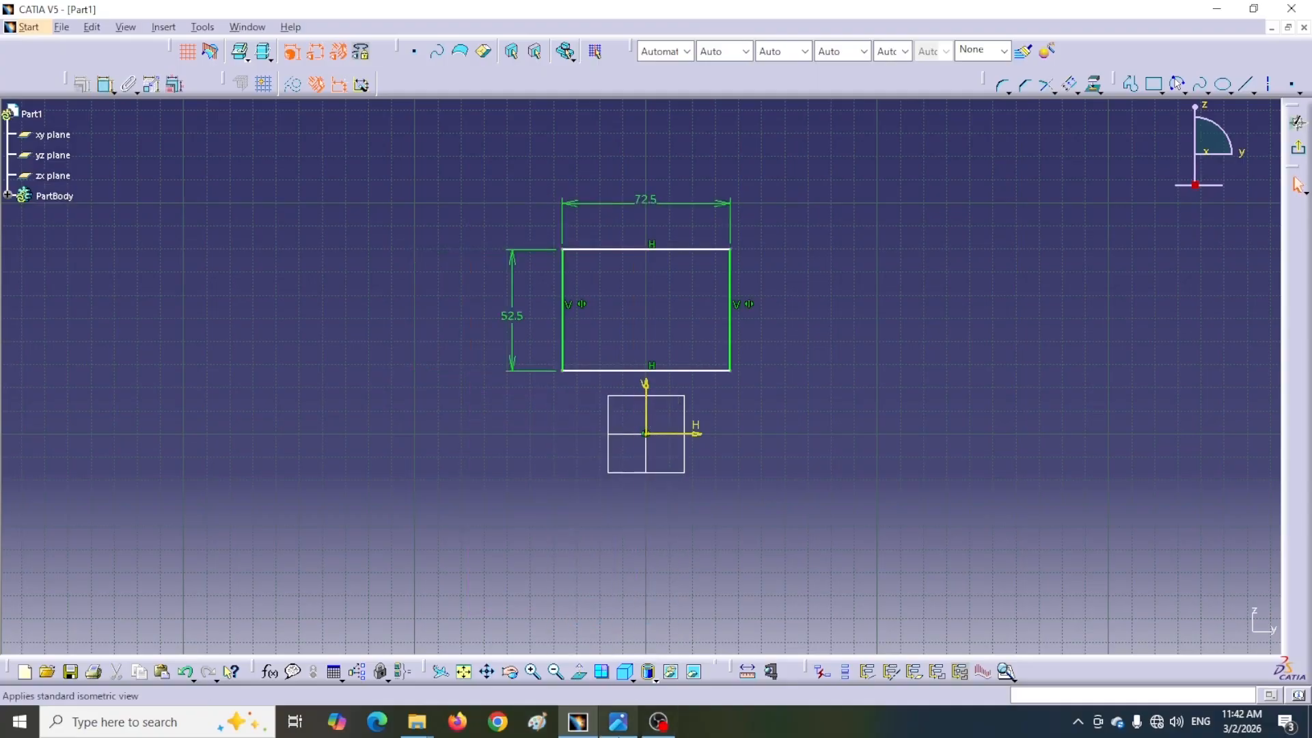
Dimension the top edge's distance from the horizontal axis and set it to 100 mm
click(618, 721)
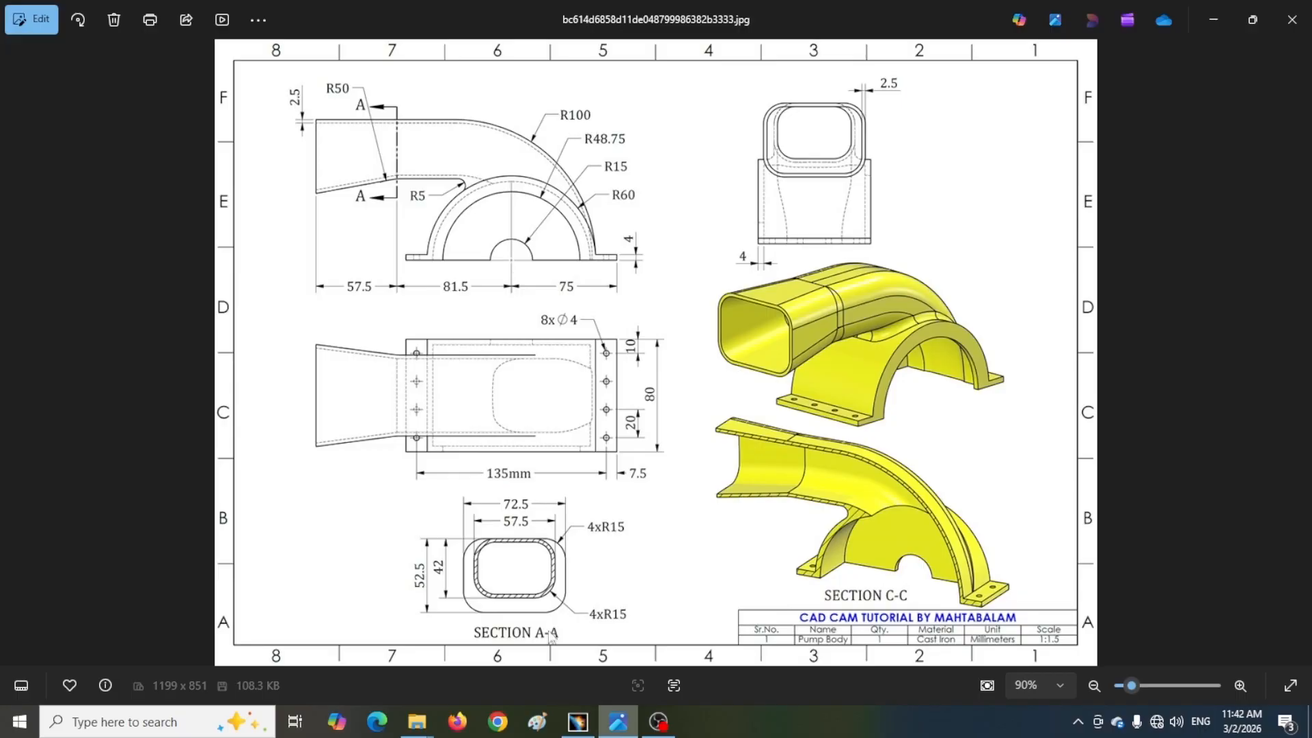
click(577, 721)
click(104, 86)
click(632, 251)
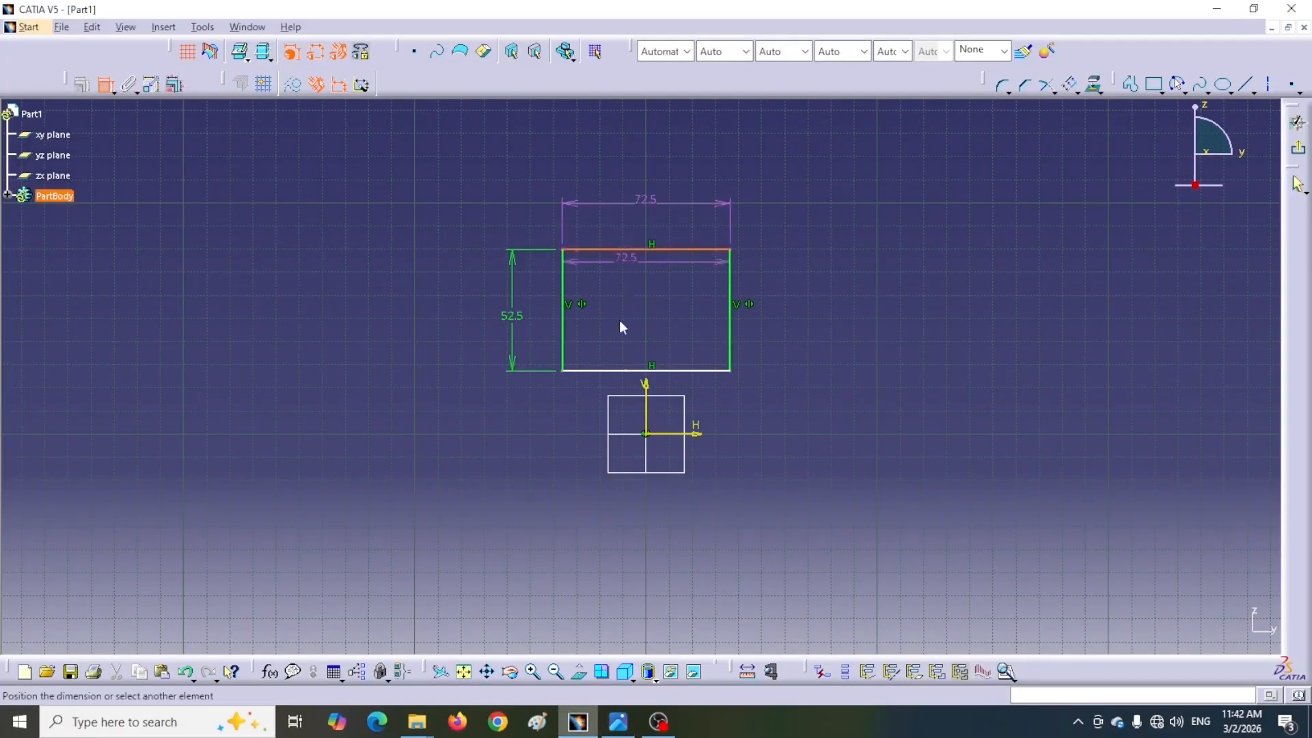
click(679, 433)
click(796, 362)
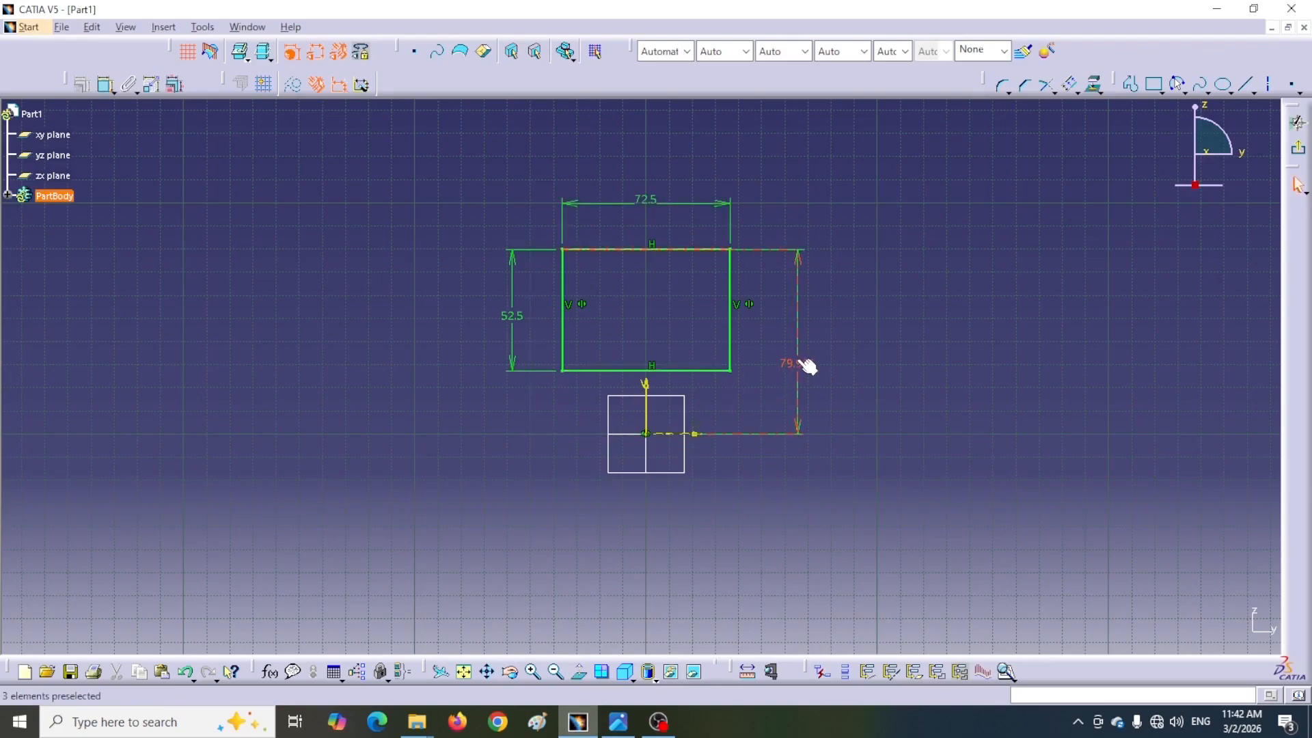
double_click(790, 363)
text(1)
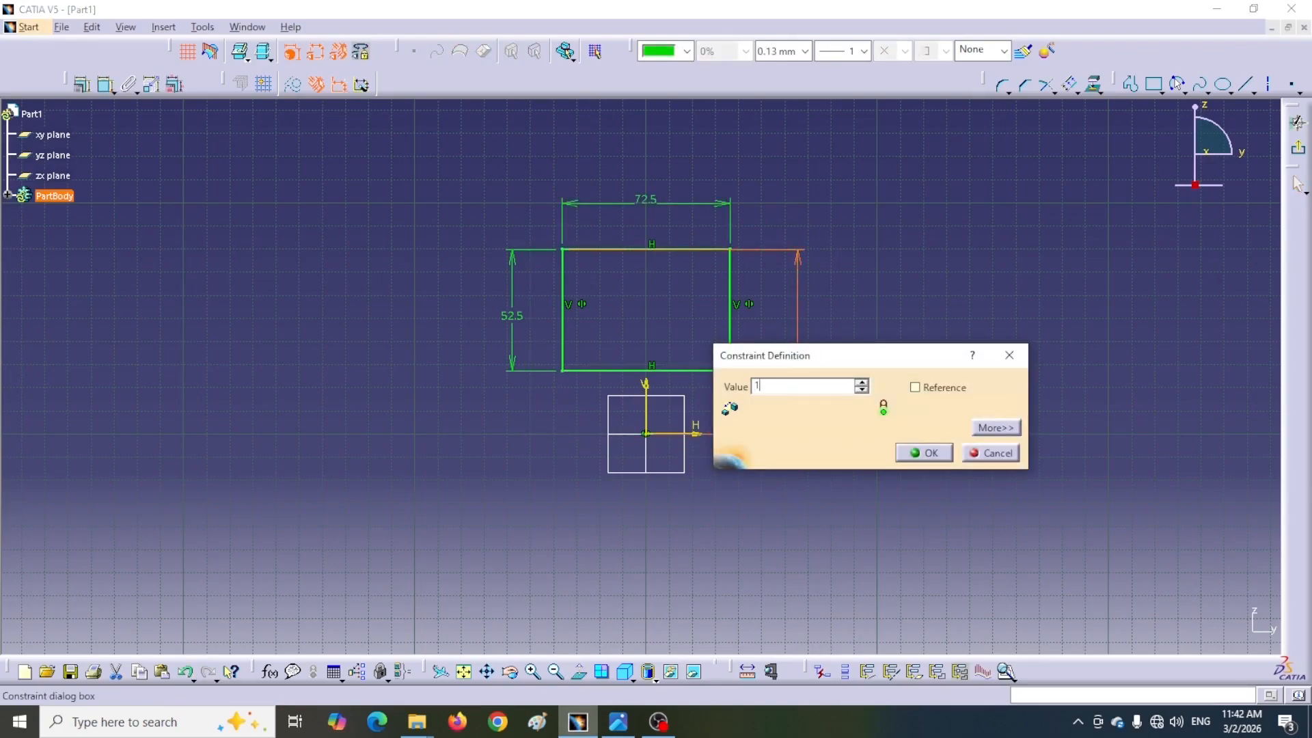
text(0)
key(Return)
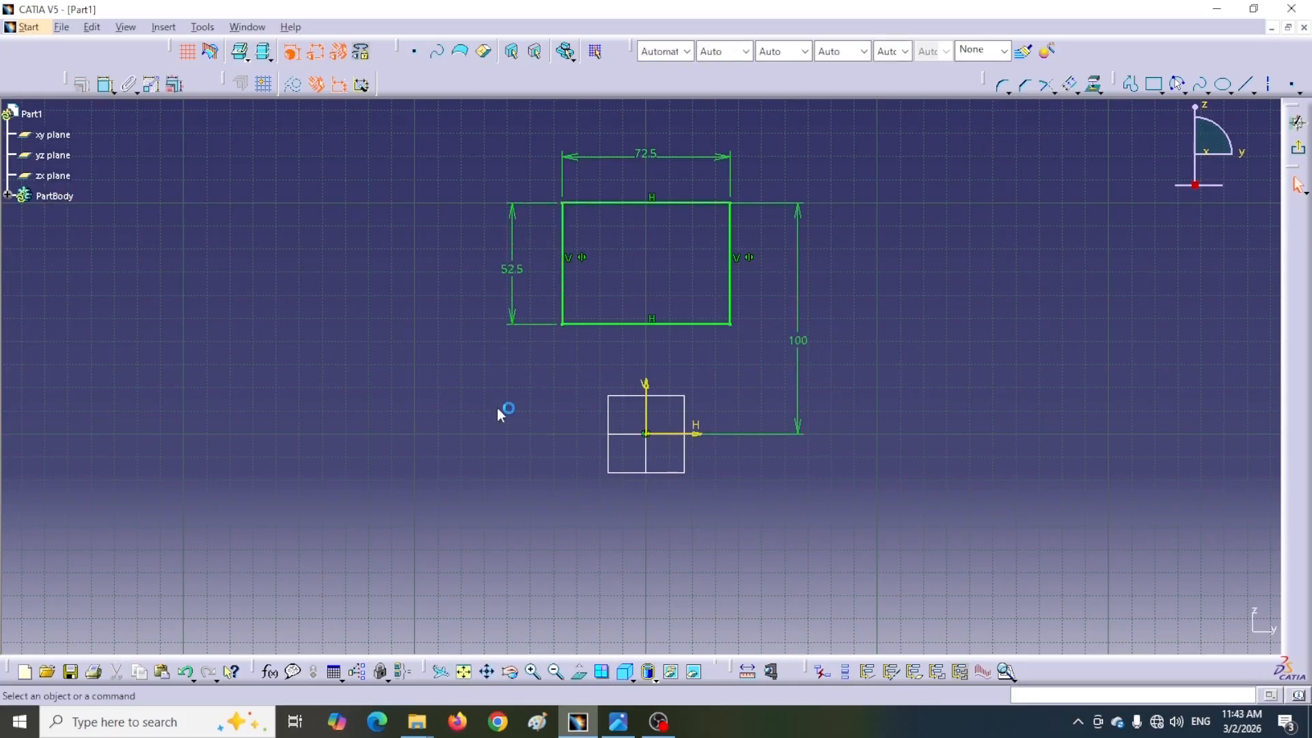
Round all four corners of the selected rectangle with the Corner command
click(618, 721)
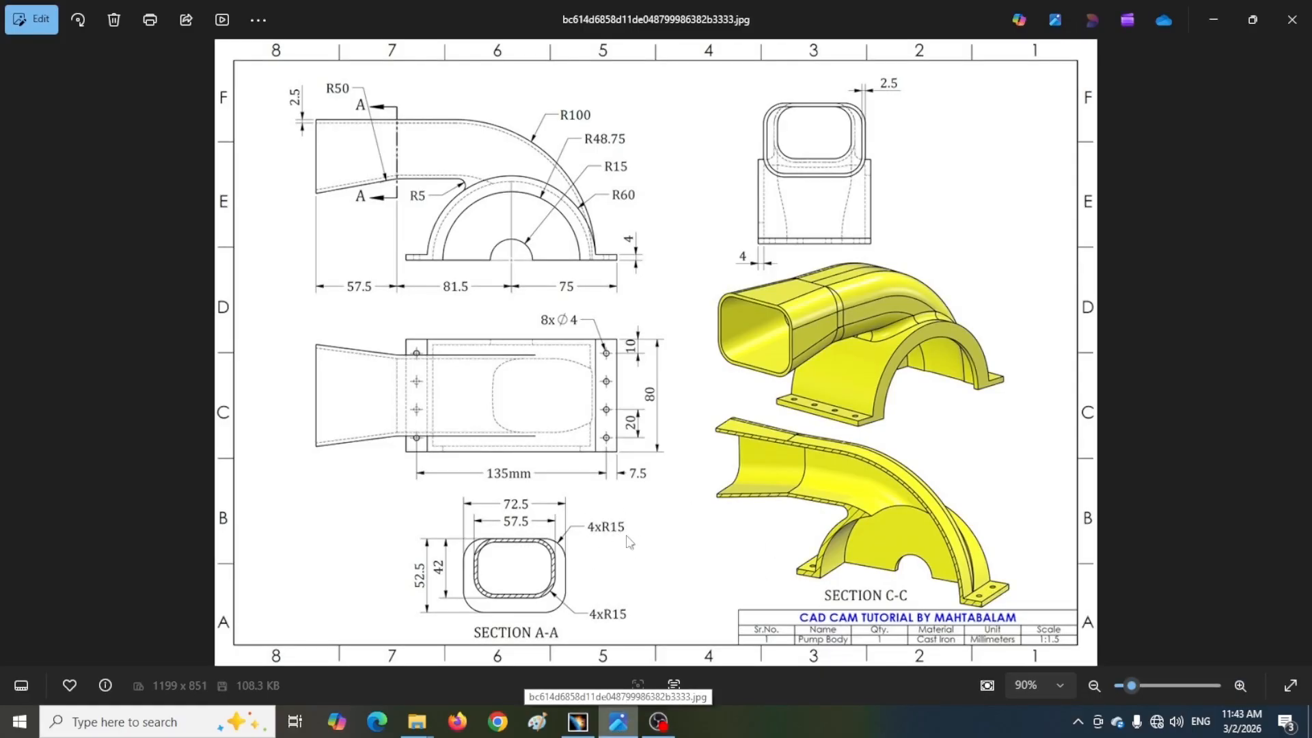
click(577, 722)
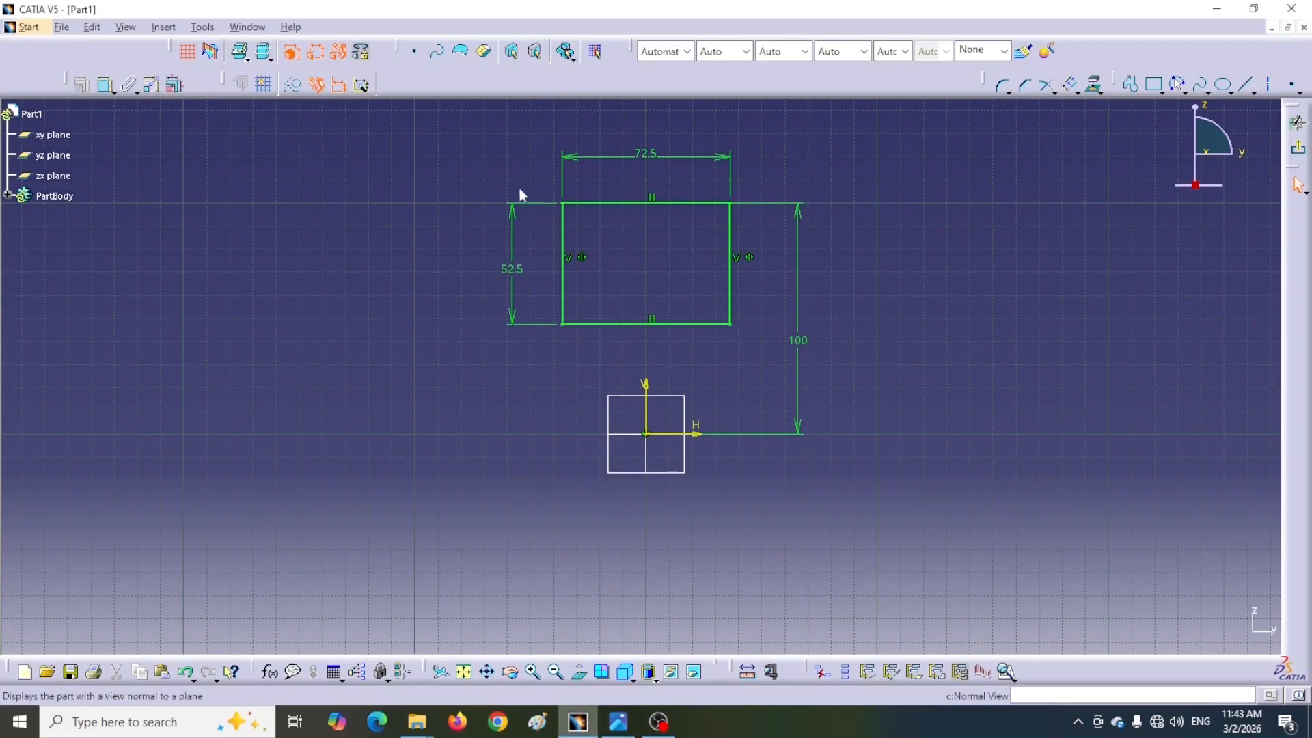
mouse_move(485, 160)
mouse_down()
mouse_move(509, 274)
mouse_move(601, 342)
mouse_move(760, 350)
mouse_up()
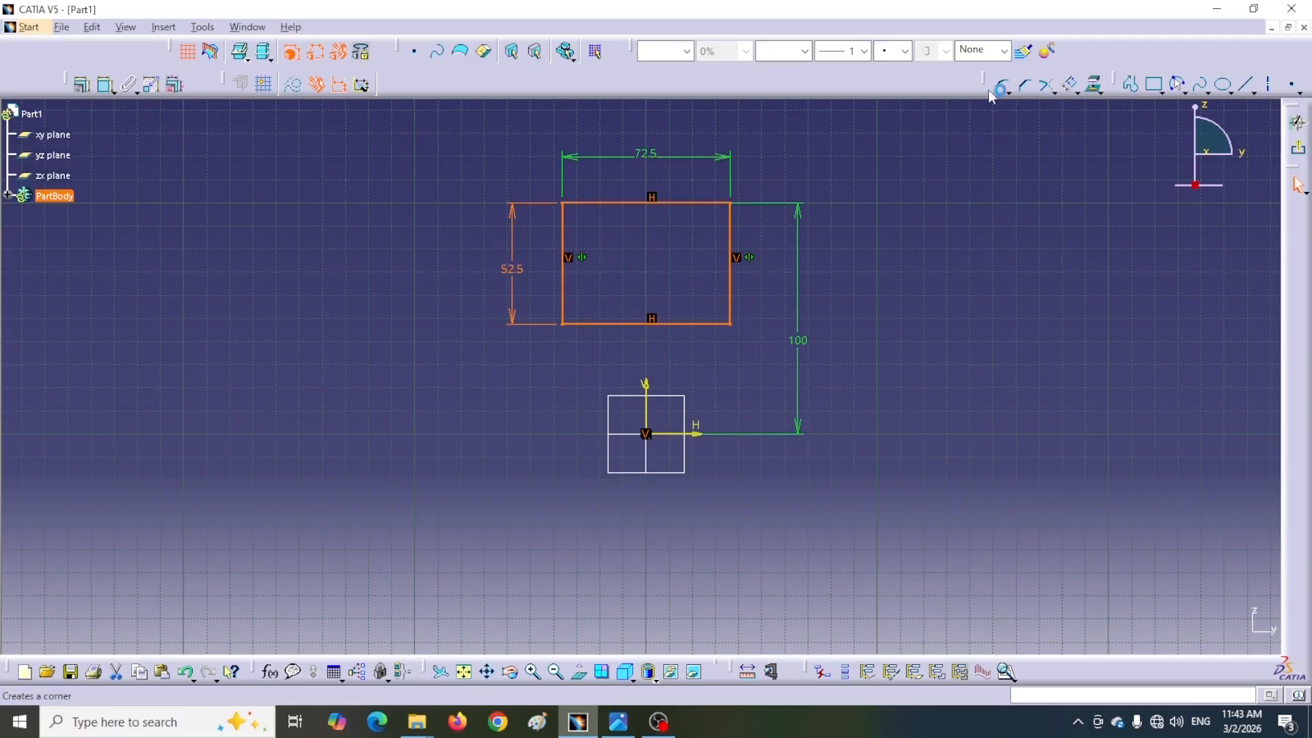
drag(765, 99, 710, 96)
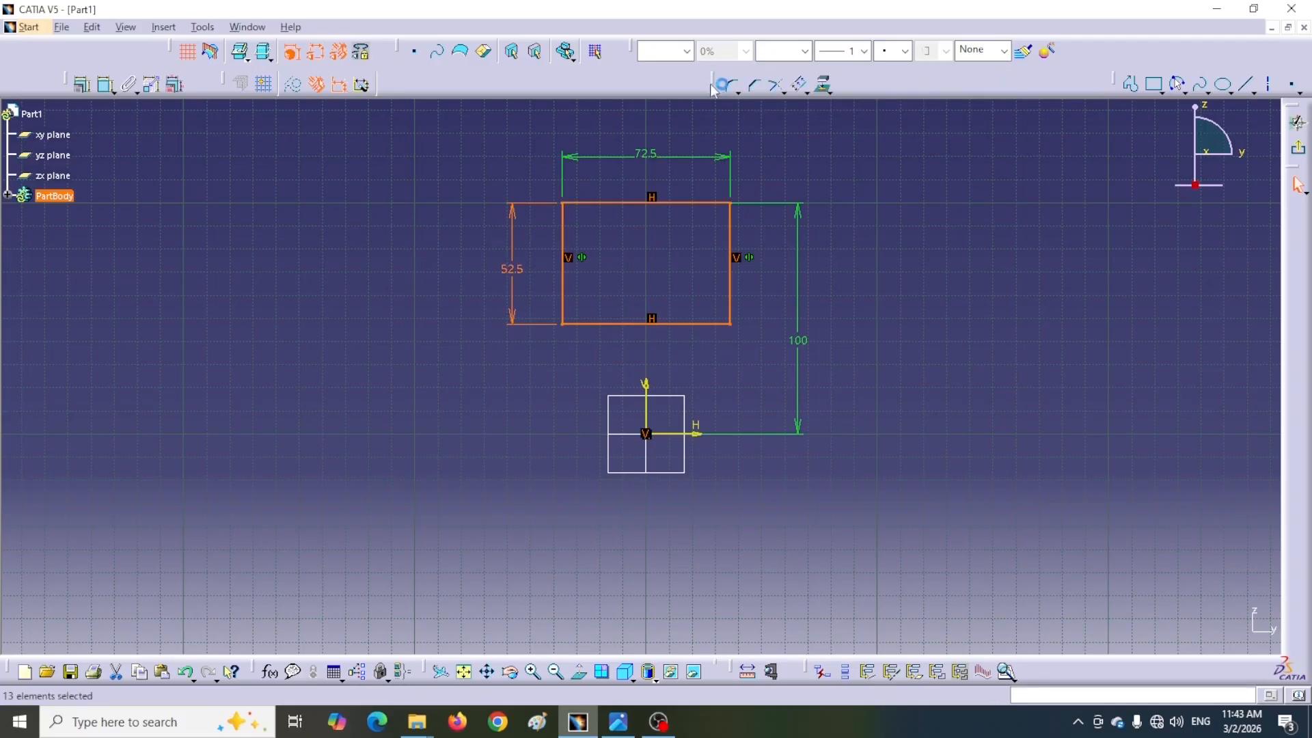
click(733, 84)
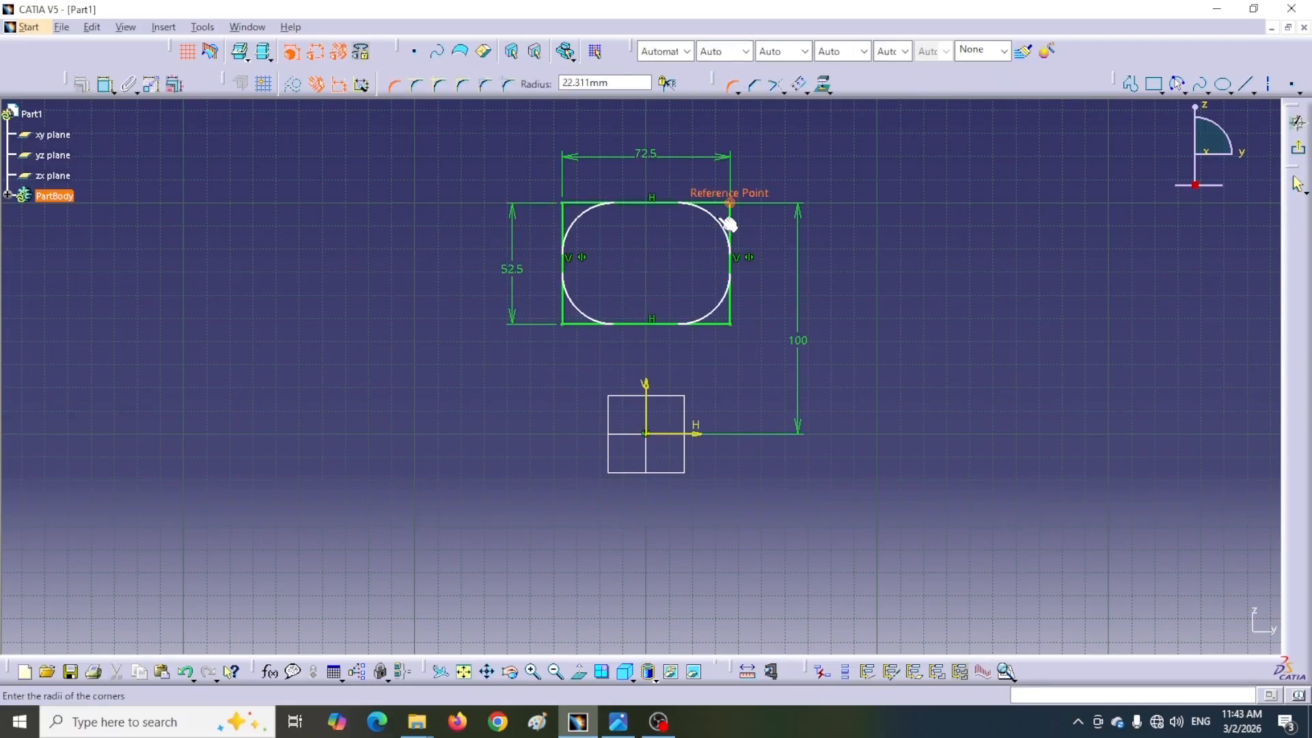
click(723, 219)
click(691, 396)
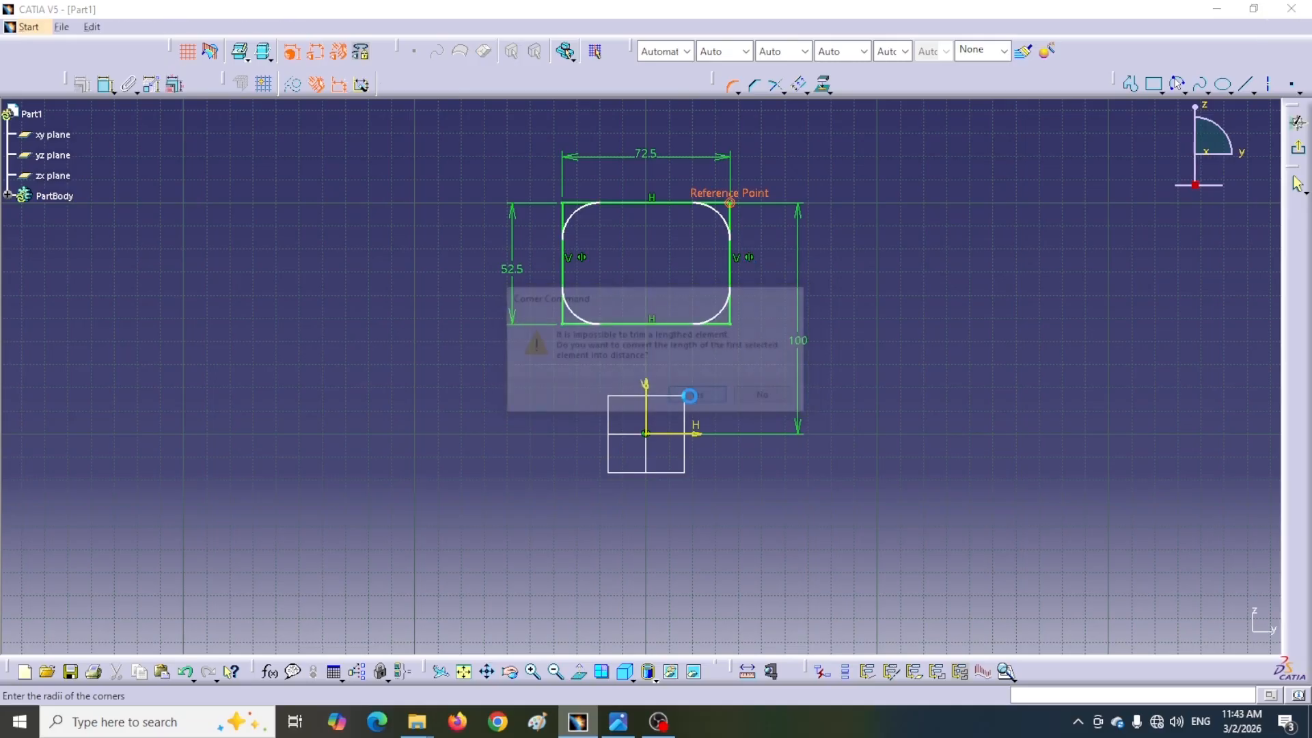
click(701, 397)
Set the corner radius to 15 mm
double_click(711, 219)
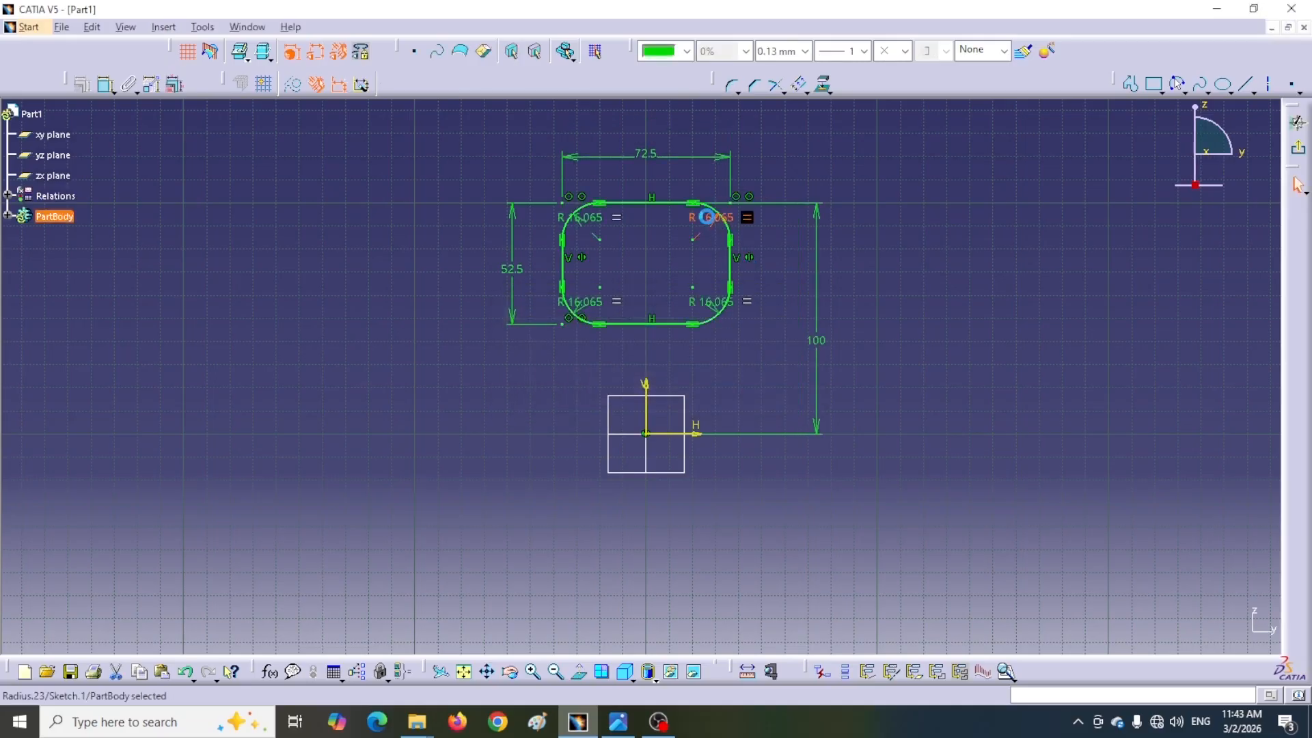
drag(783, 387, 762, 391)
text(1)
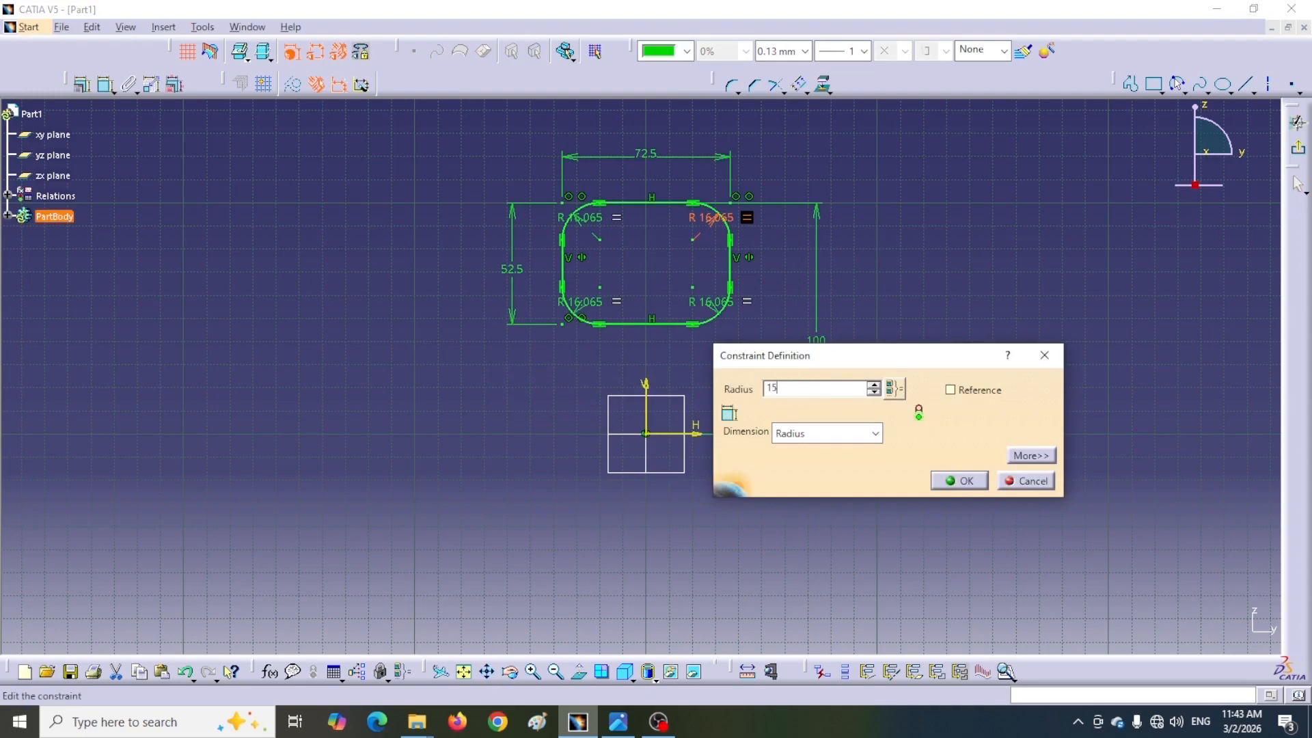
text(5)
key(Return)
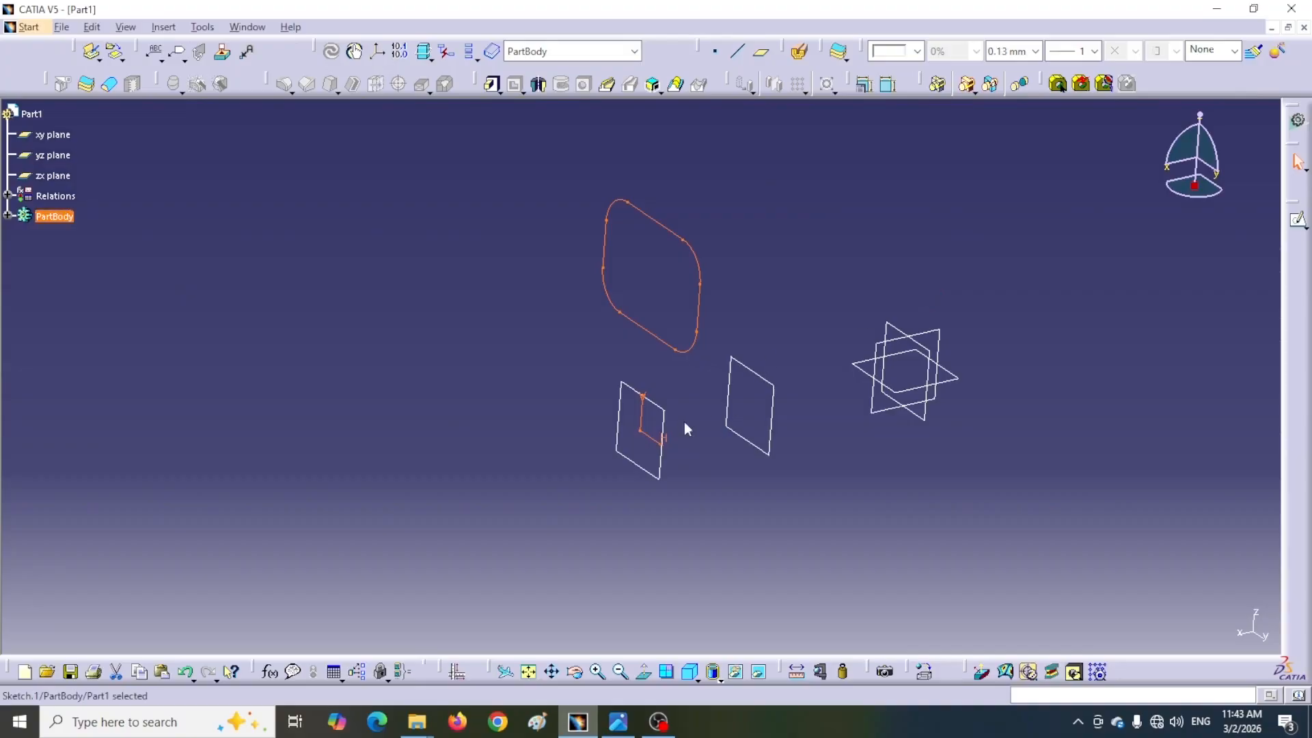
Open a sketch on the second offset plane and draw a rectangle about 75 by 43 mm
mouse_move(624, 373)
middle_down()
mouse_move(659, 395)
mouse_move(649, 340)
middle_up()
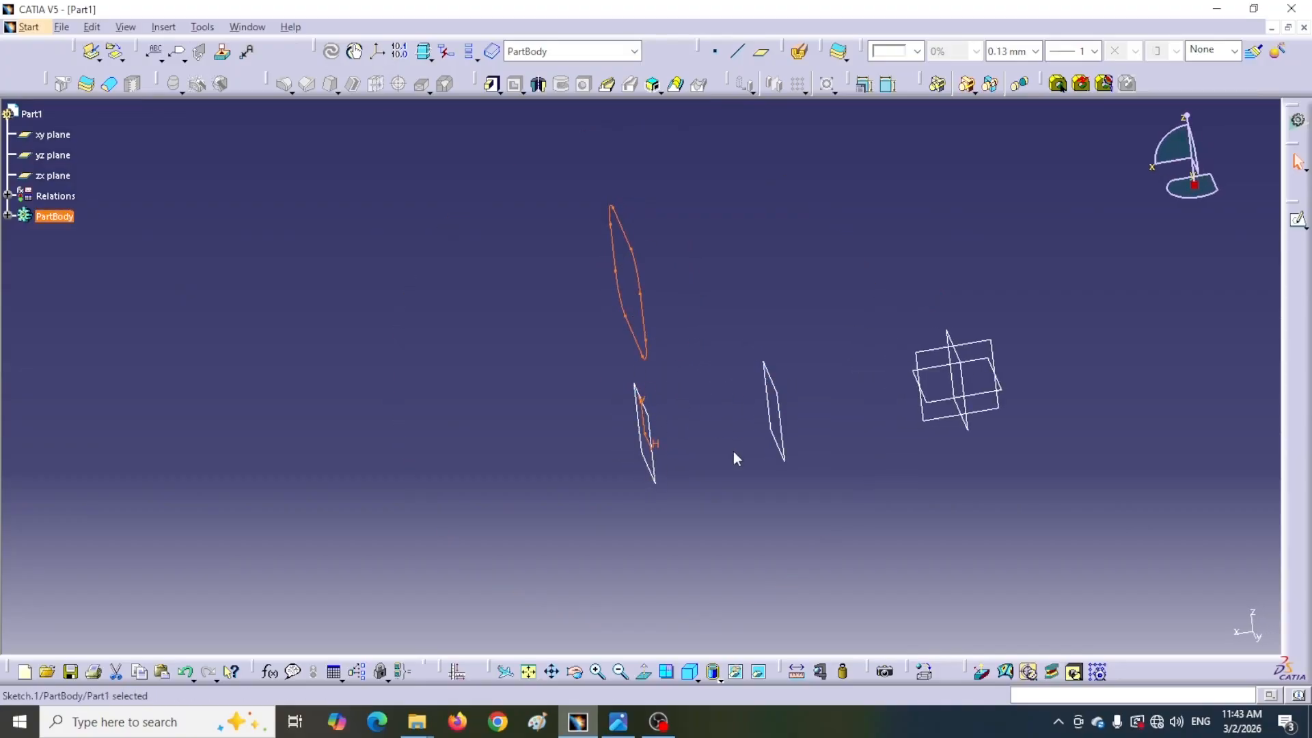
click(789, 457)
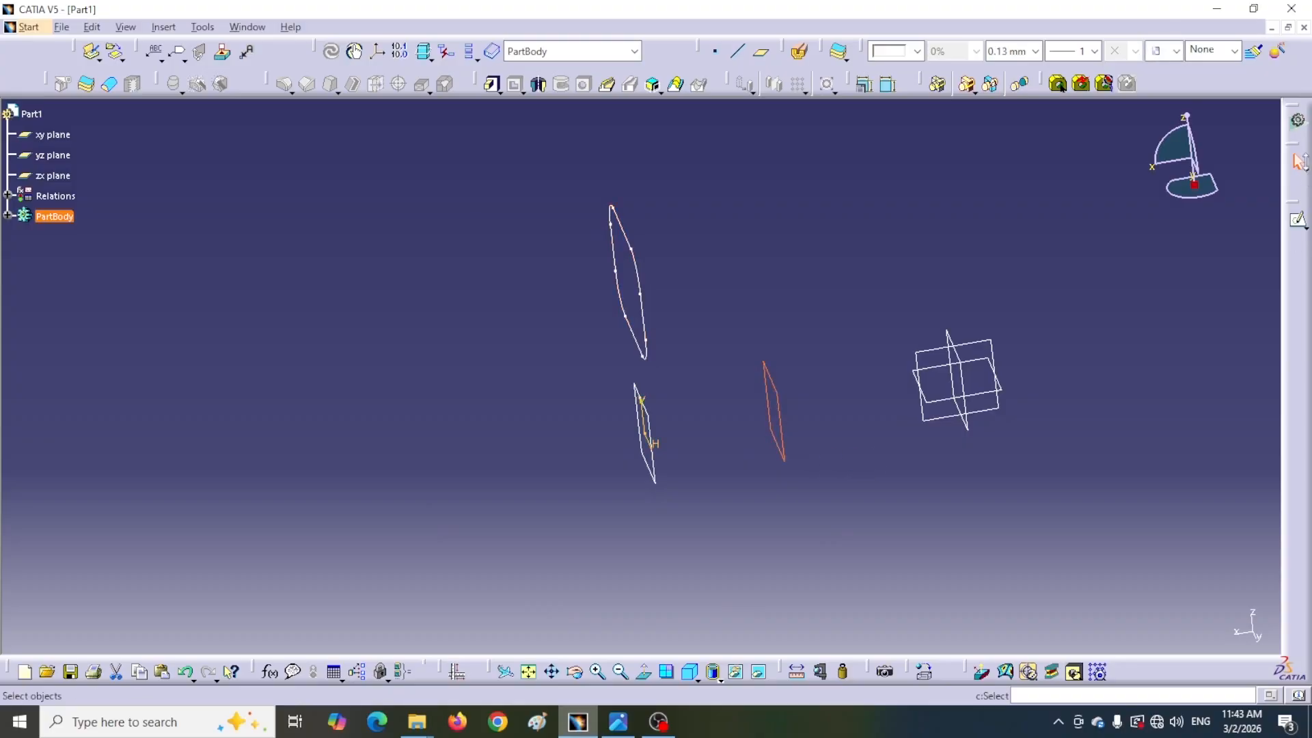
click(1298, 223)
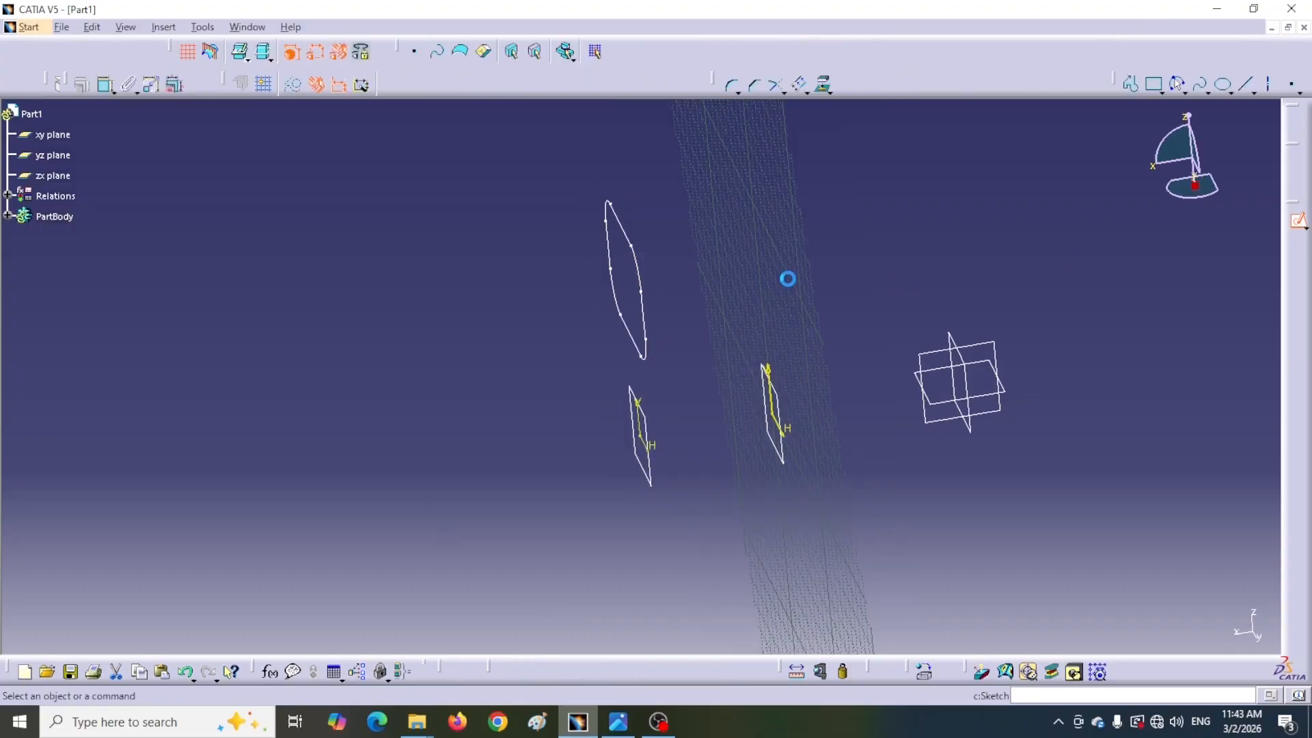
scroll(789, 342, down, 1)
middle_drag(788, 342, 796, 404)
click(1153, 84)
click(597, 155)
click(424, 254)
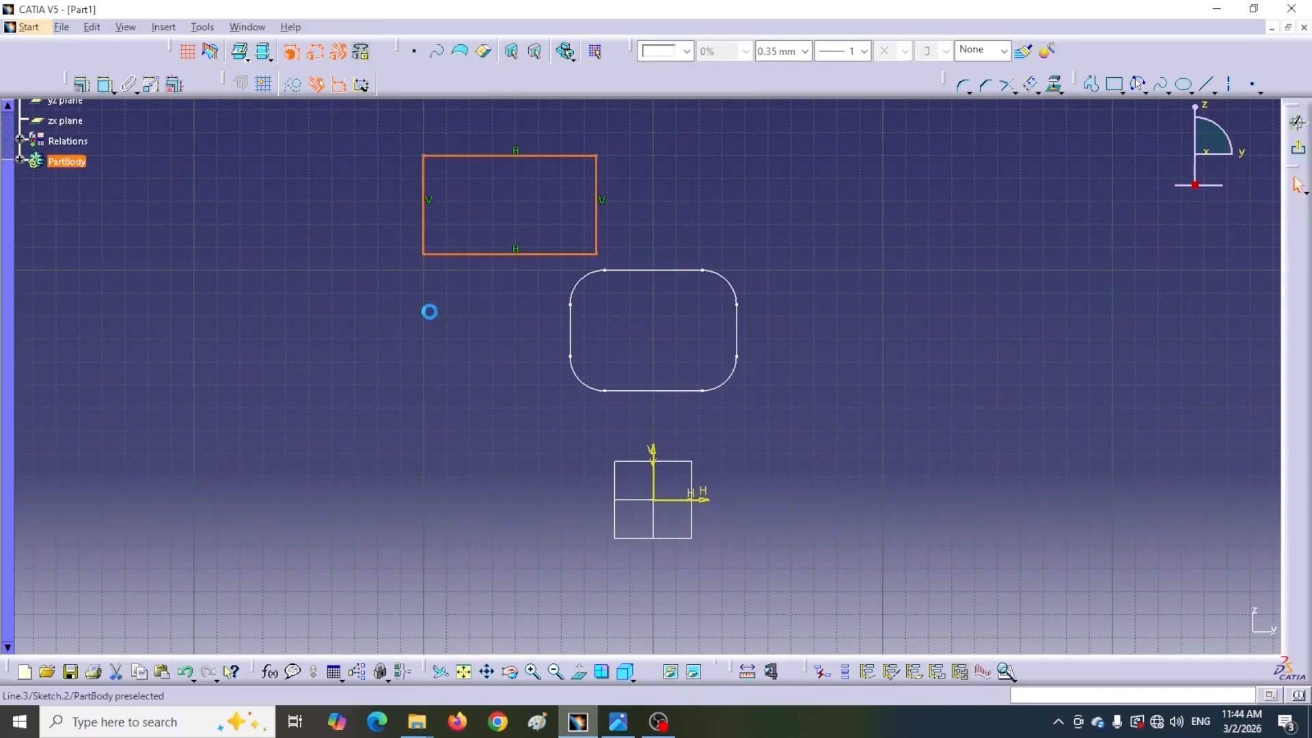
Dimension the new rectangle's top edge and set its length to 57.5 mm
click(622, 727)
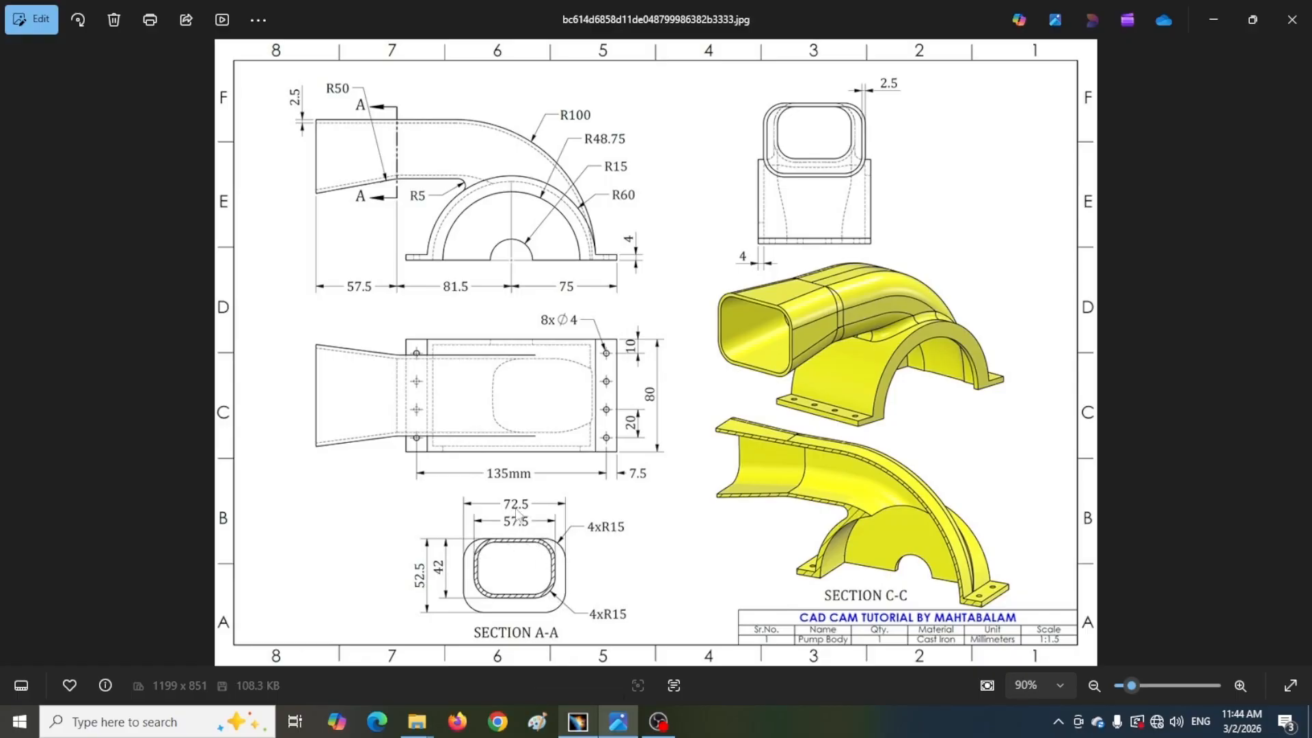
click(579, 722)
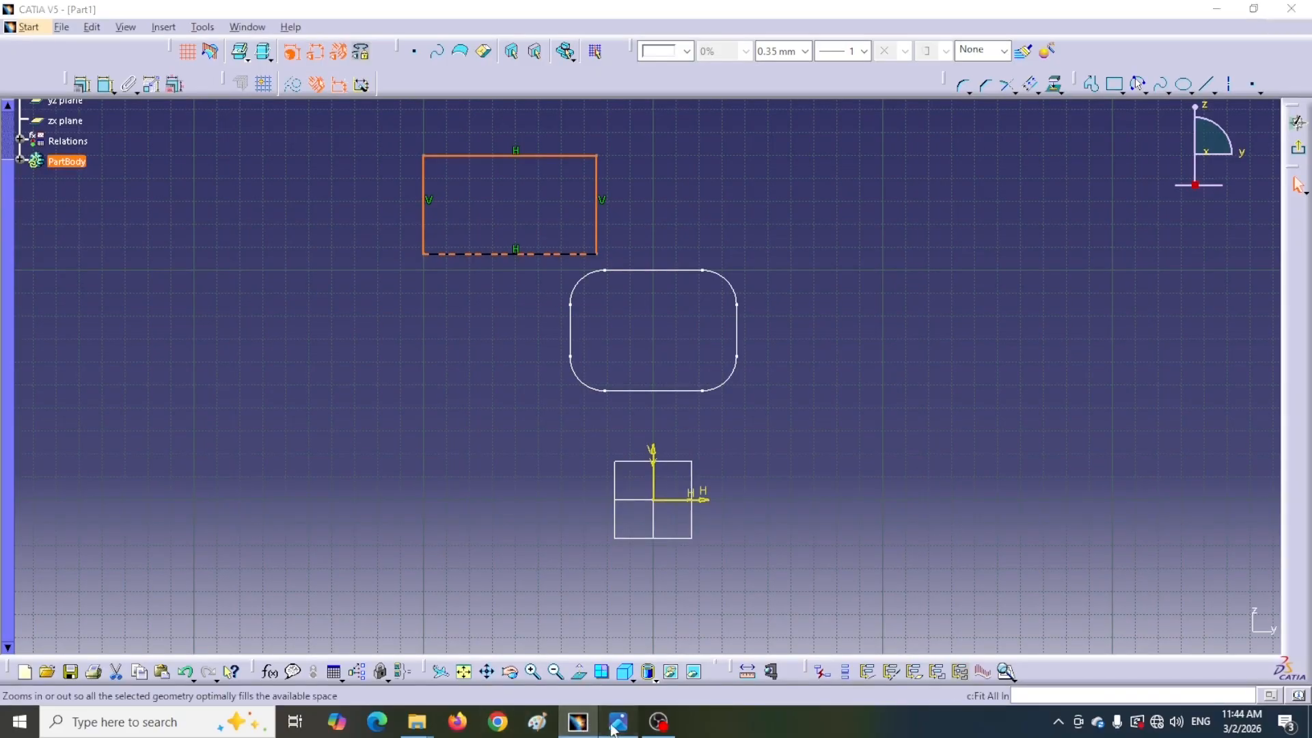
click(618, 721)
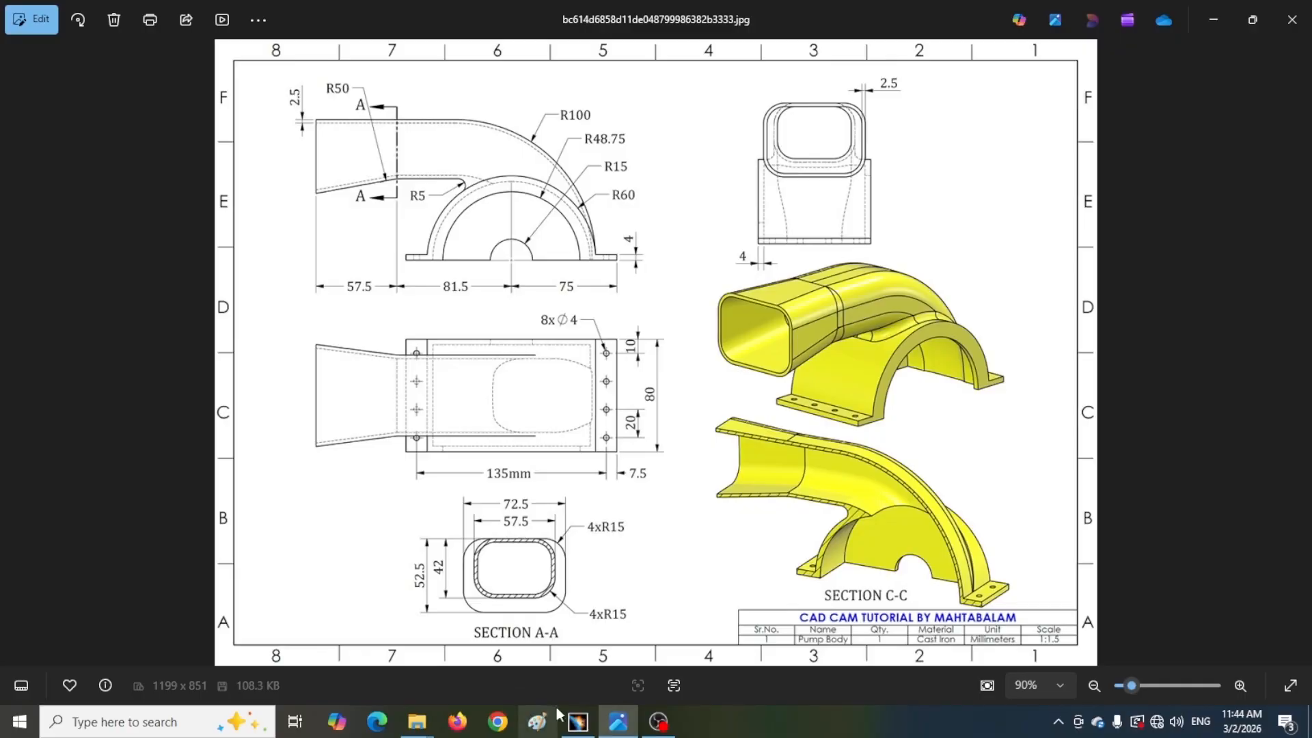
click(579, 722)
click(294, 152)
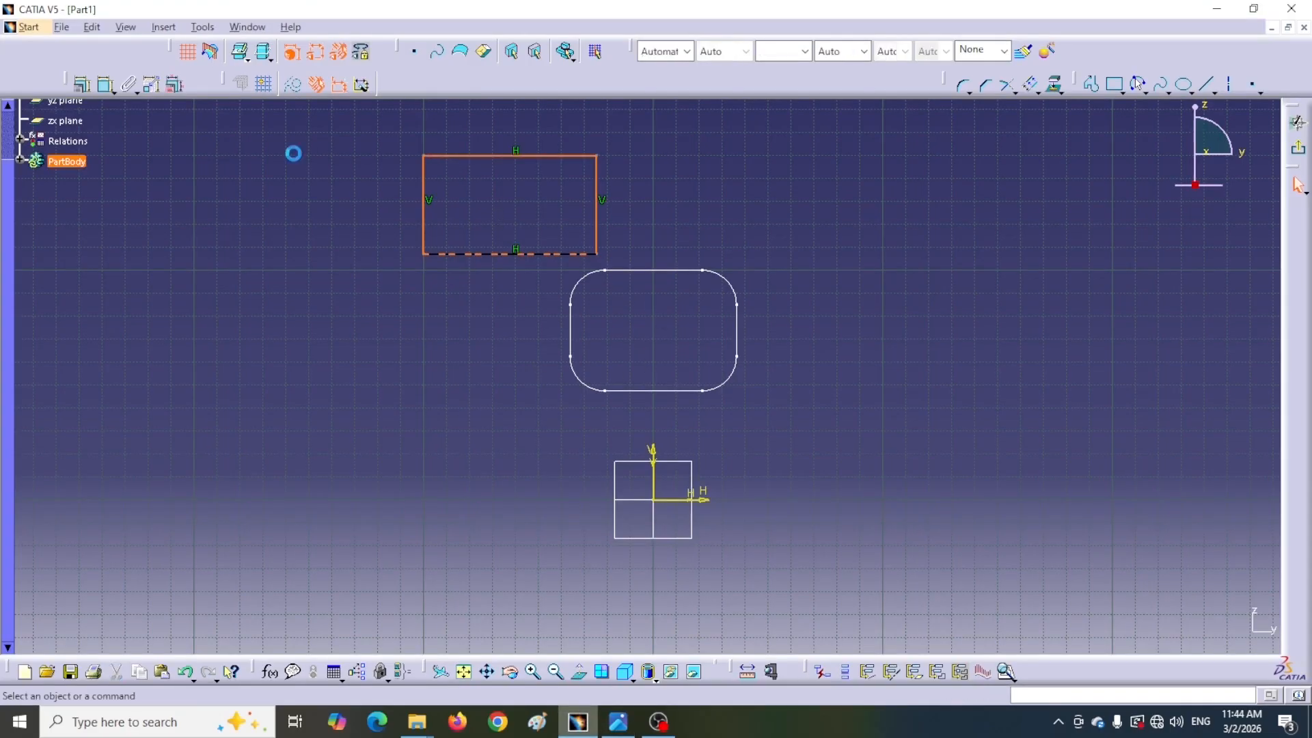
click(105, 84)
click(506, 157)
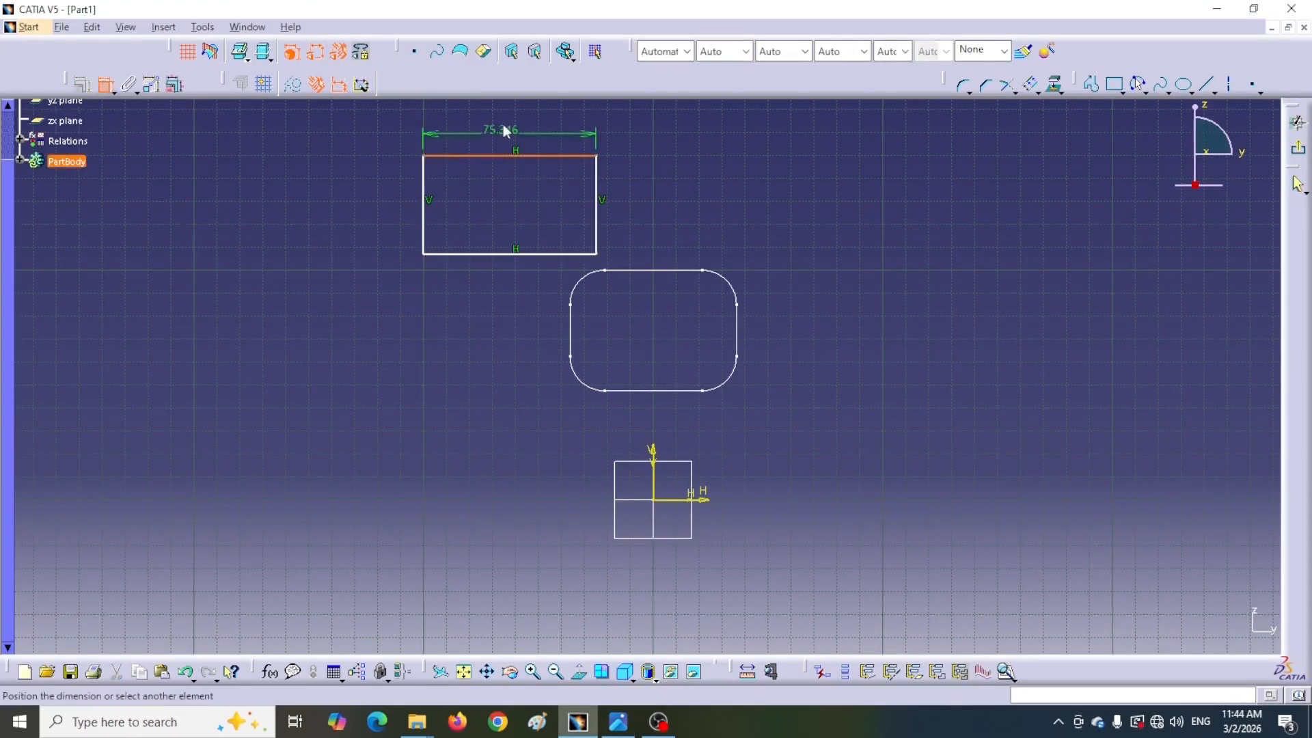
click(503, 119)
double_click(503, 119)
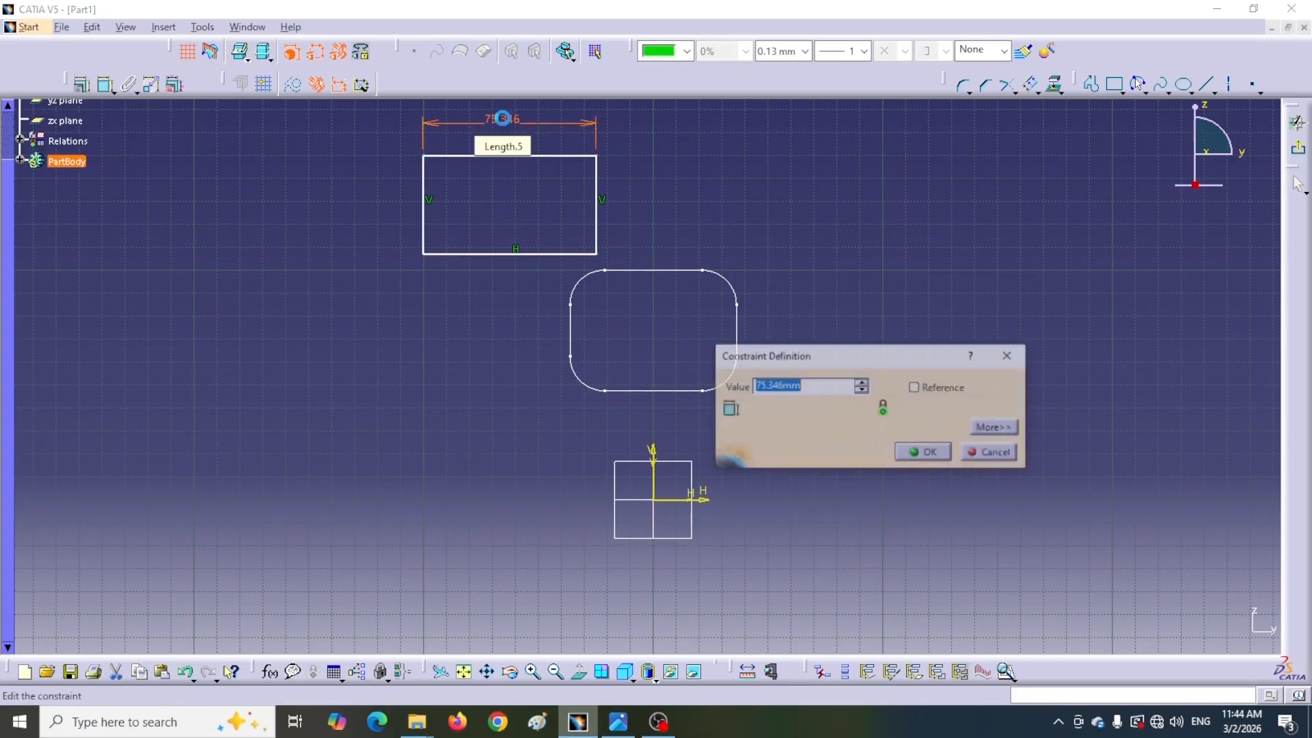
text(57.)
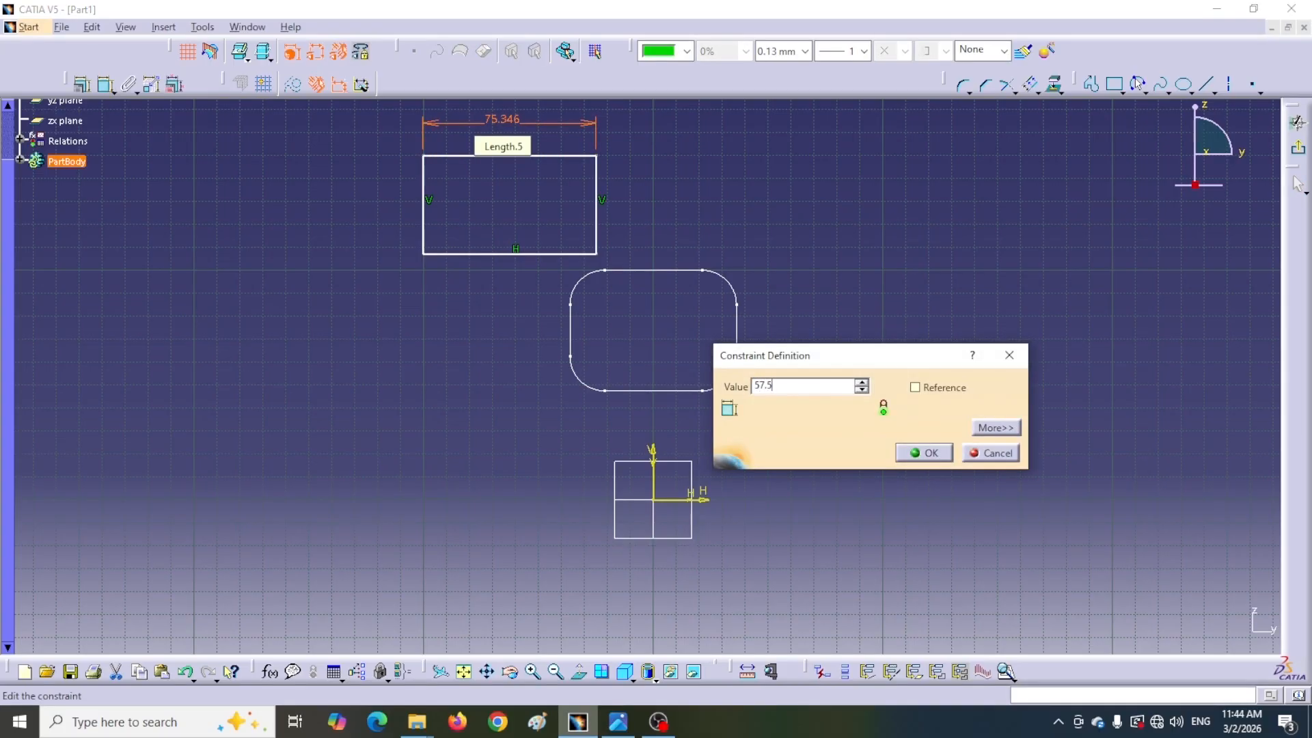
key(Return)
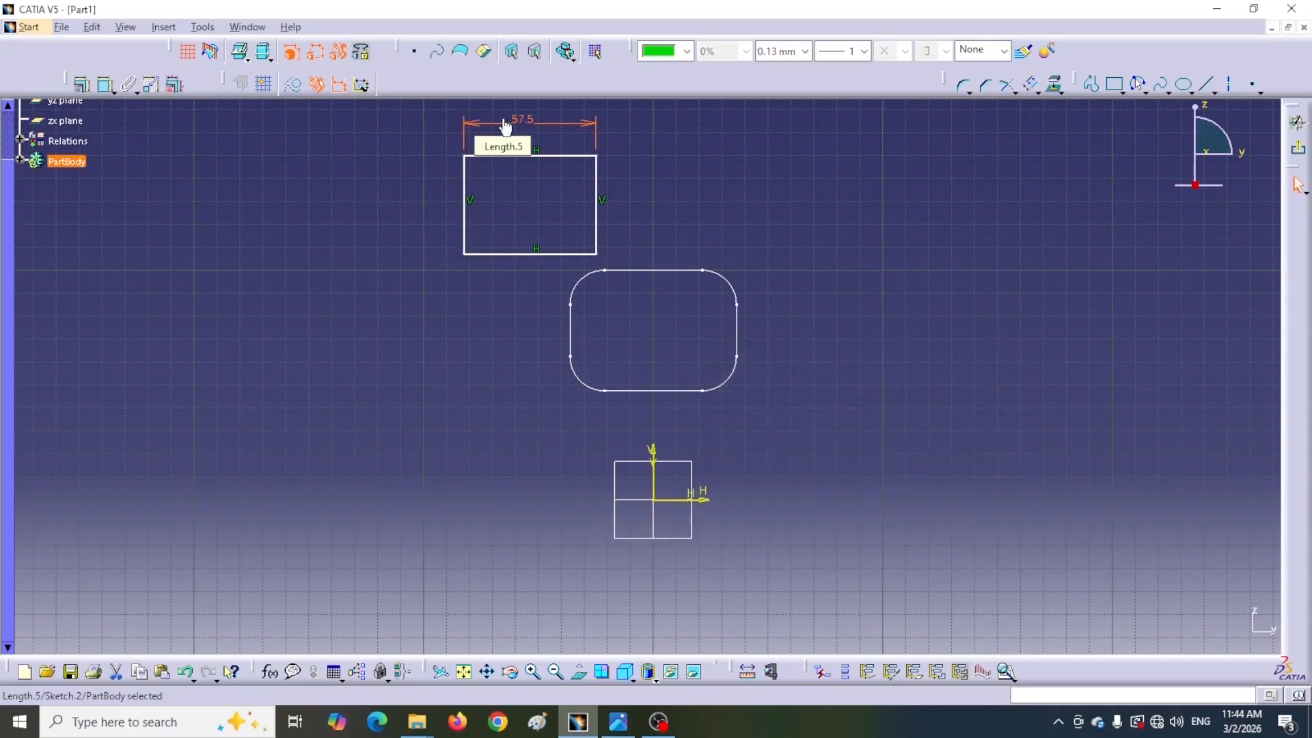
Dimension the rectangle's left edge and set its height to 42 mm
click(105, 86)
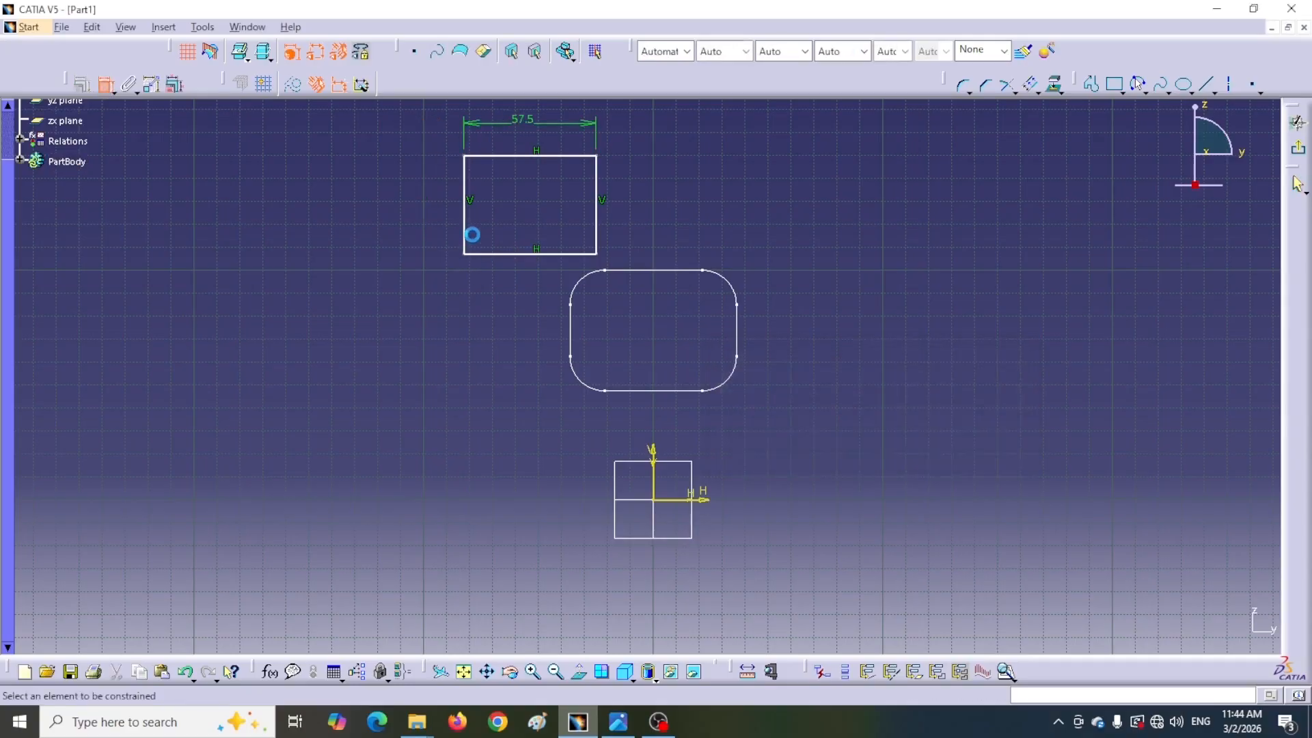
click(465, 231)
click(433, 216)
double_click(433, 213)
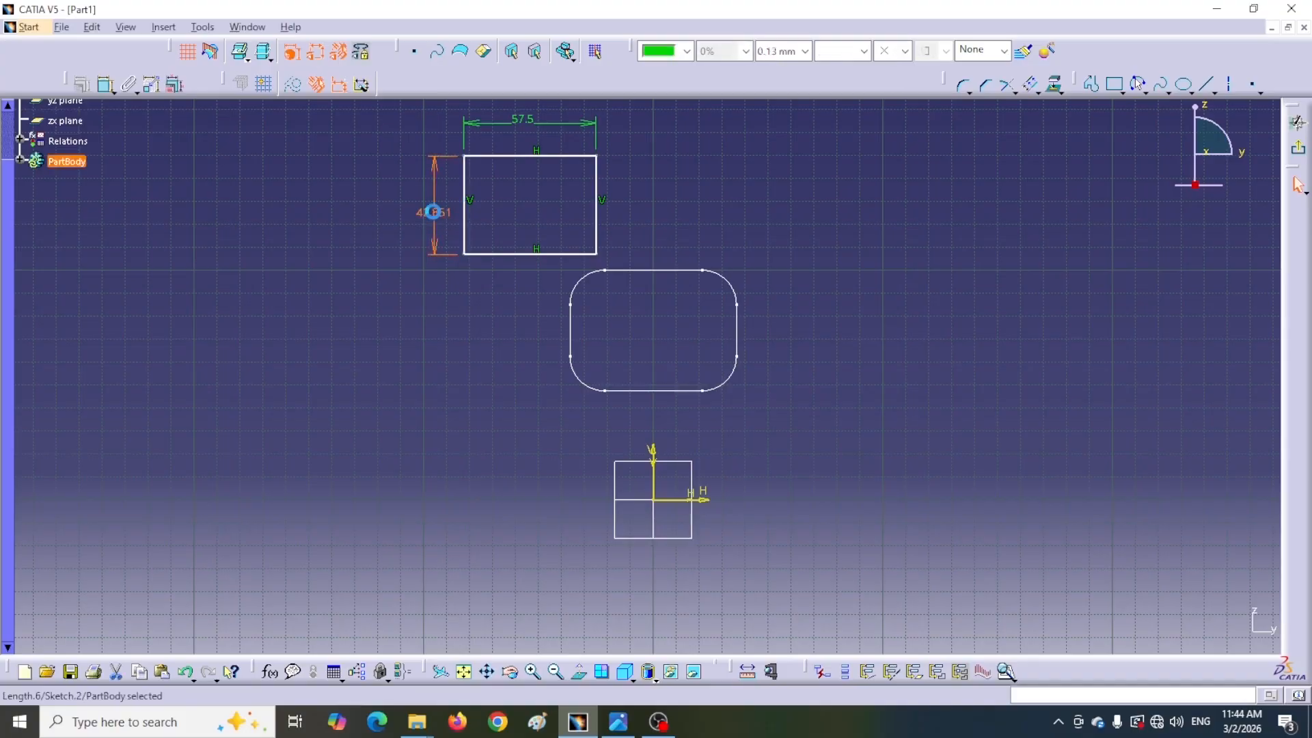
text(4)
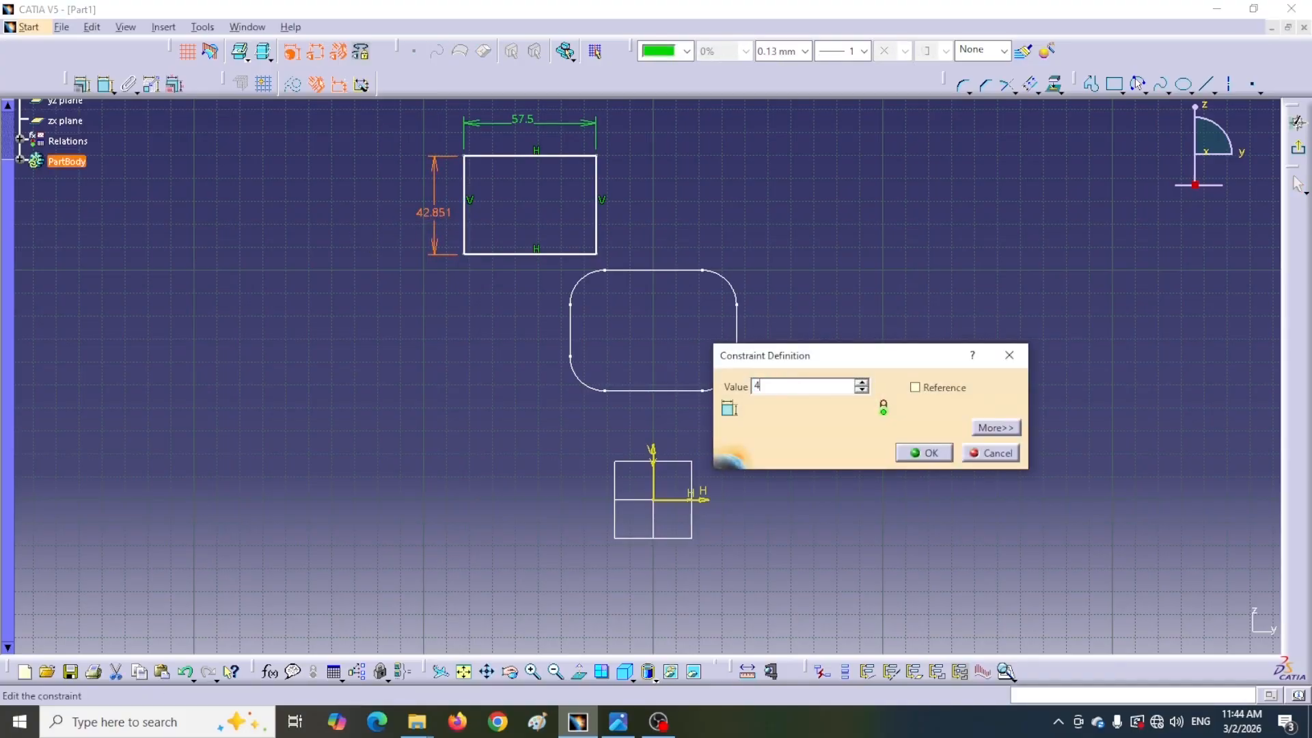
text(2mm)
key(Return)
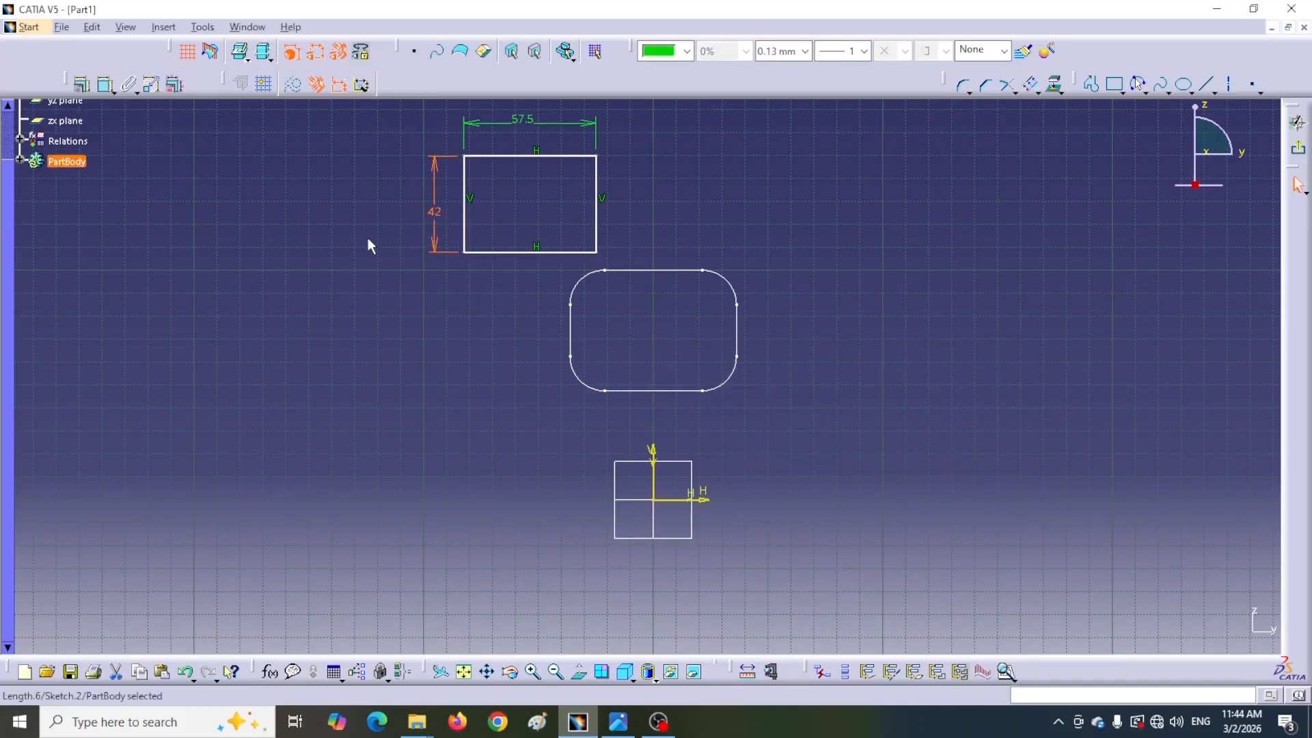
Constrain the rectangle's two vertical sides symmetric about the vertical axis
click(104, 85)
click(464, 226)
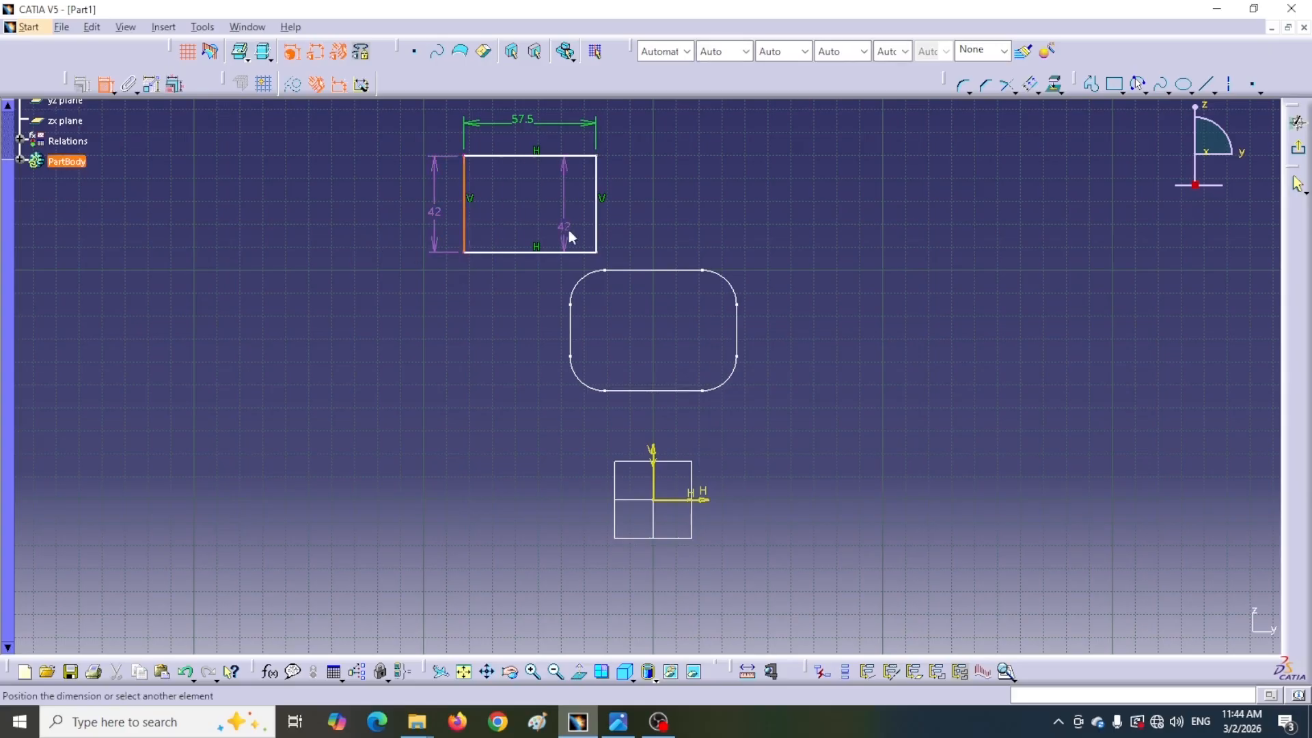
click(598, 233)
right_click(524, 273)
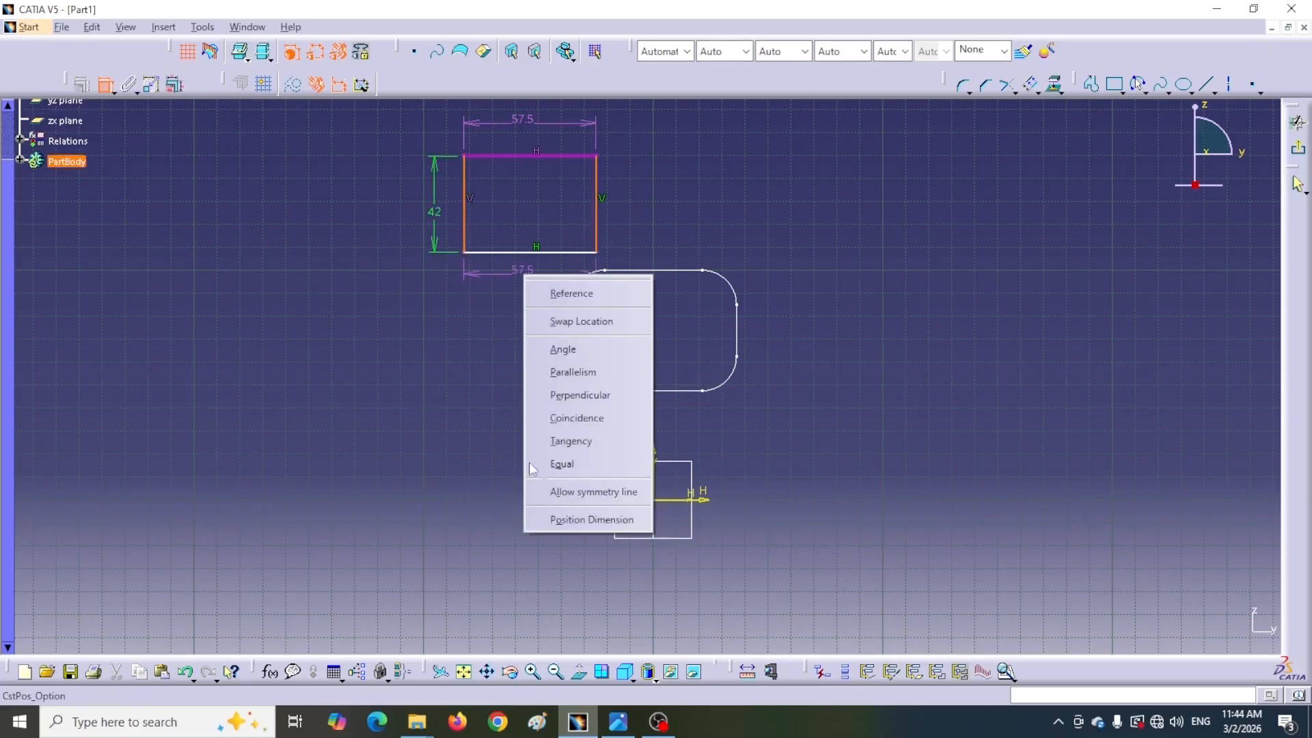
click(571, 493)
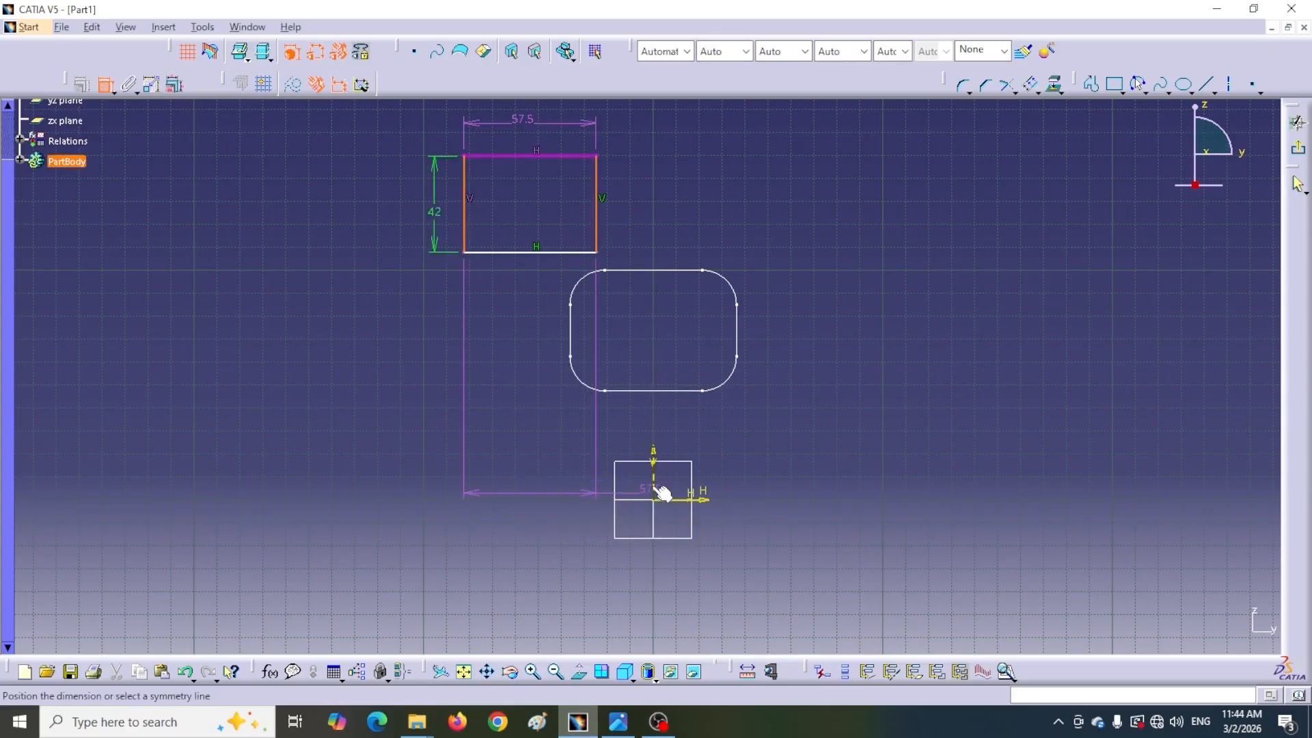
click(656, 489)
Dimension the top edge's distance from the horizontal axis and set it to 100 mm
click(105, 84)
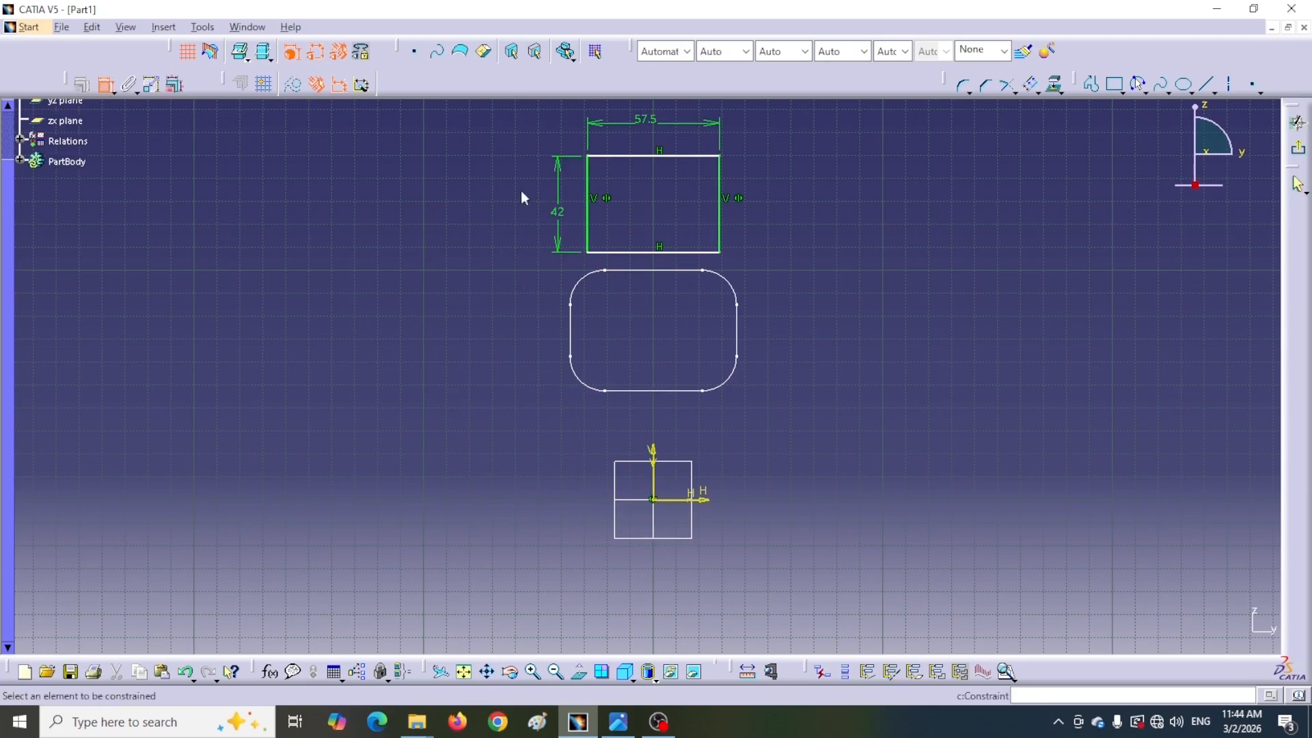
click(630, 157)
click(689, 502)
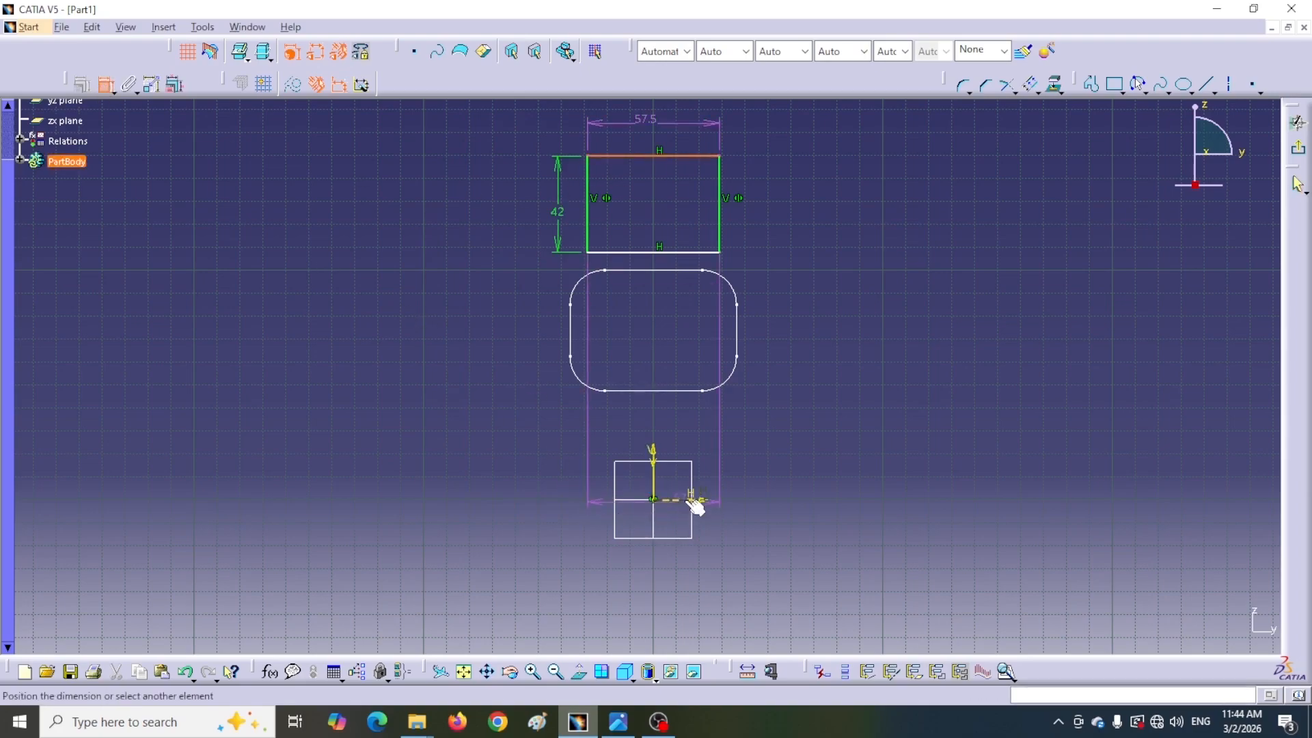
click(791, 386)
double_click(791, 386)
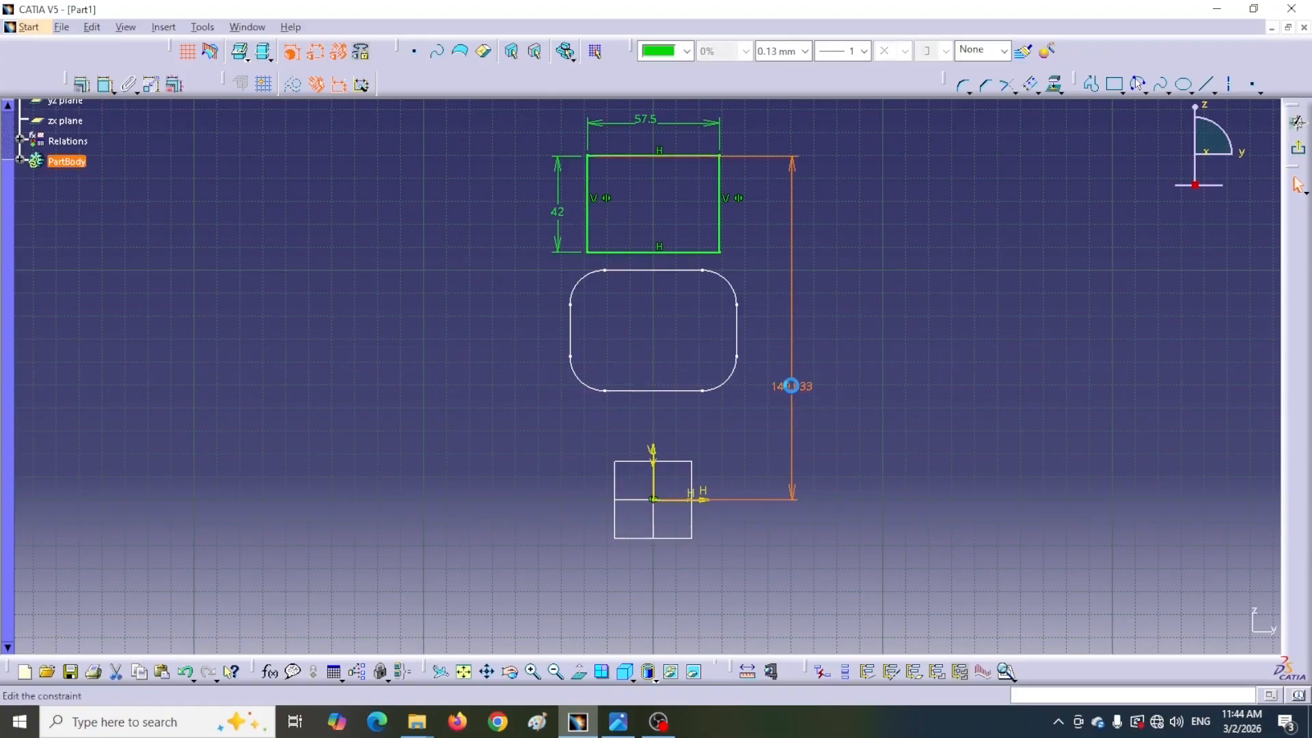
text(1)
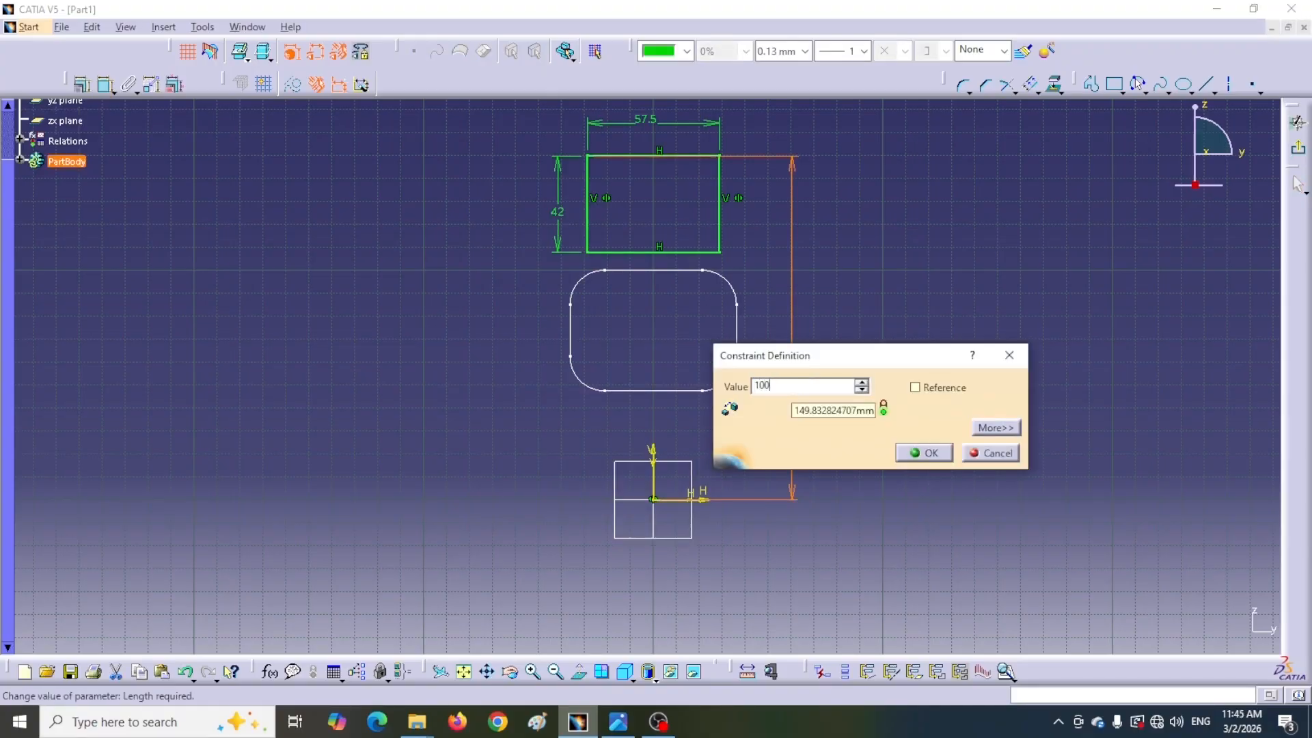
text(00)
key(Return)
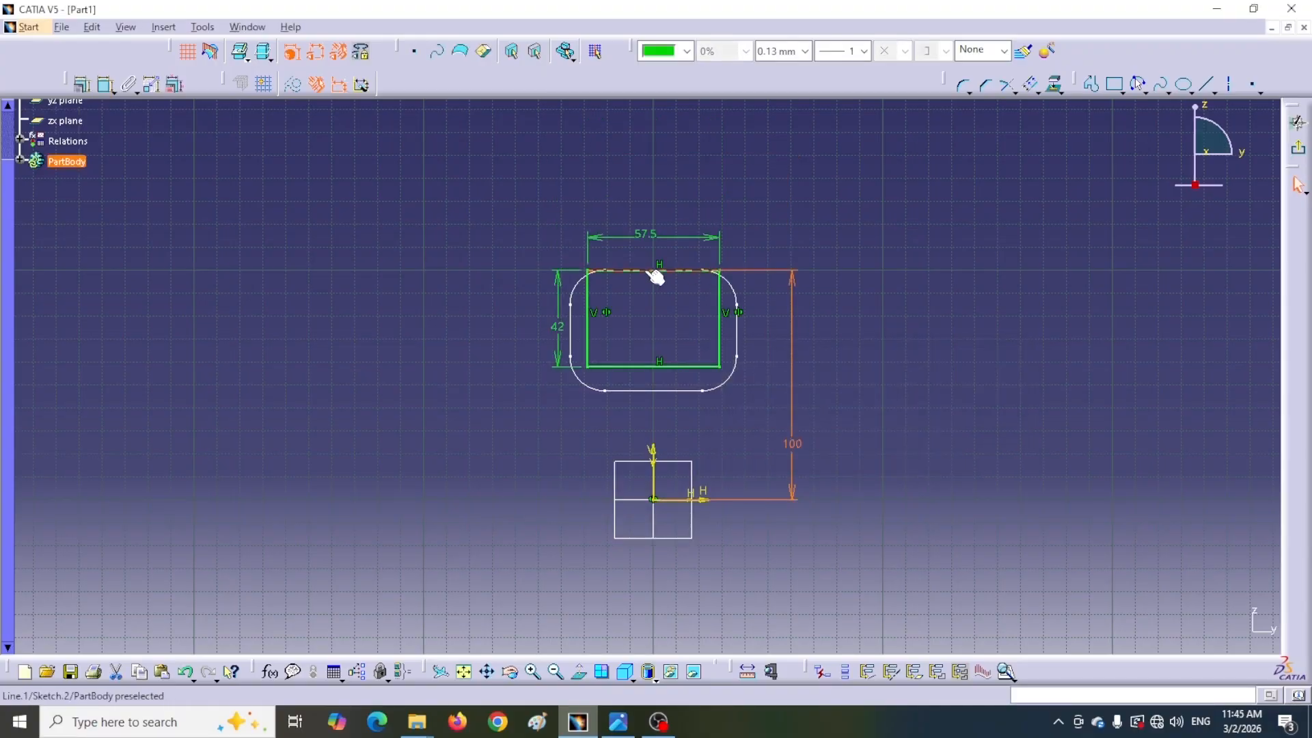
Round all four corners of the inner rectangle with the Corner tool and set the corner radius to 15 mm
key(alt+Tab)
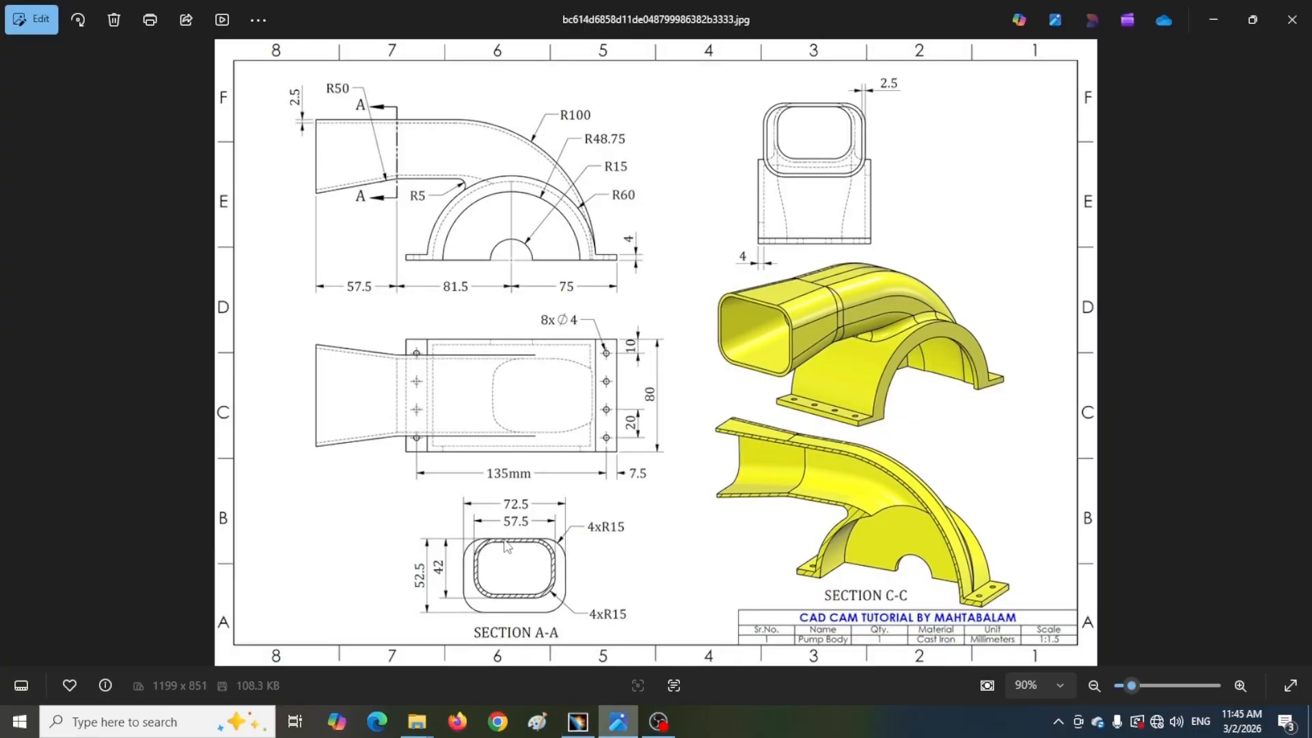
click(577, 722)
click(487, 232)
drag(732, 375, 735, 372)
click(964, 85)
click(709, 298)
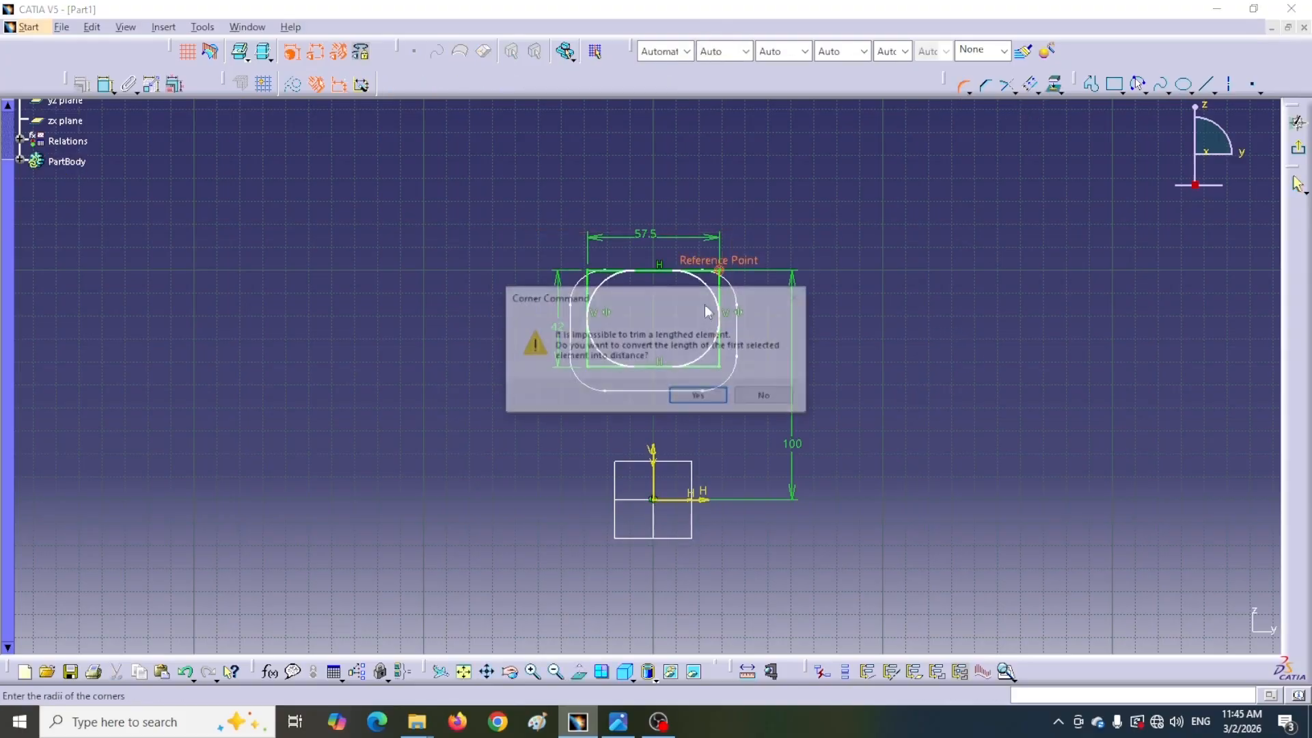
click(704, 394)
click(704, 392)
double_click(693, 290)
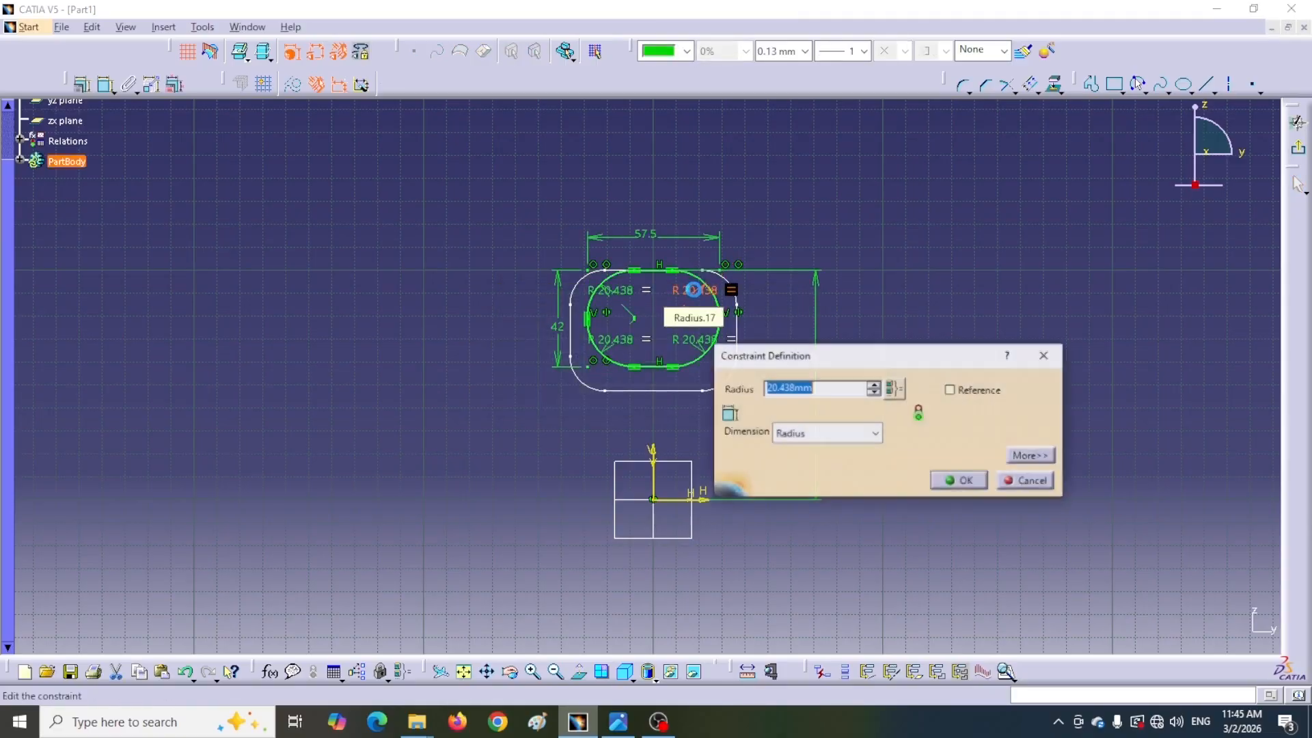
text(1)
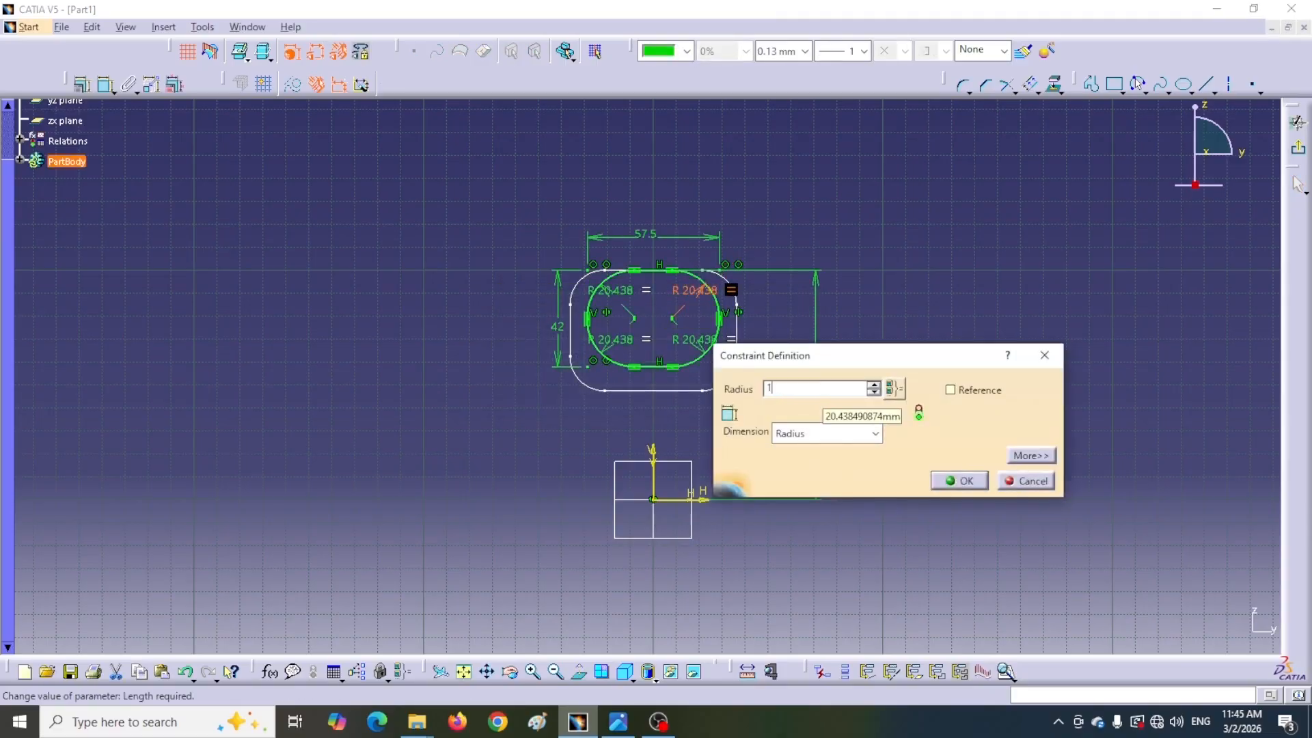
text(5)
key(Return)
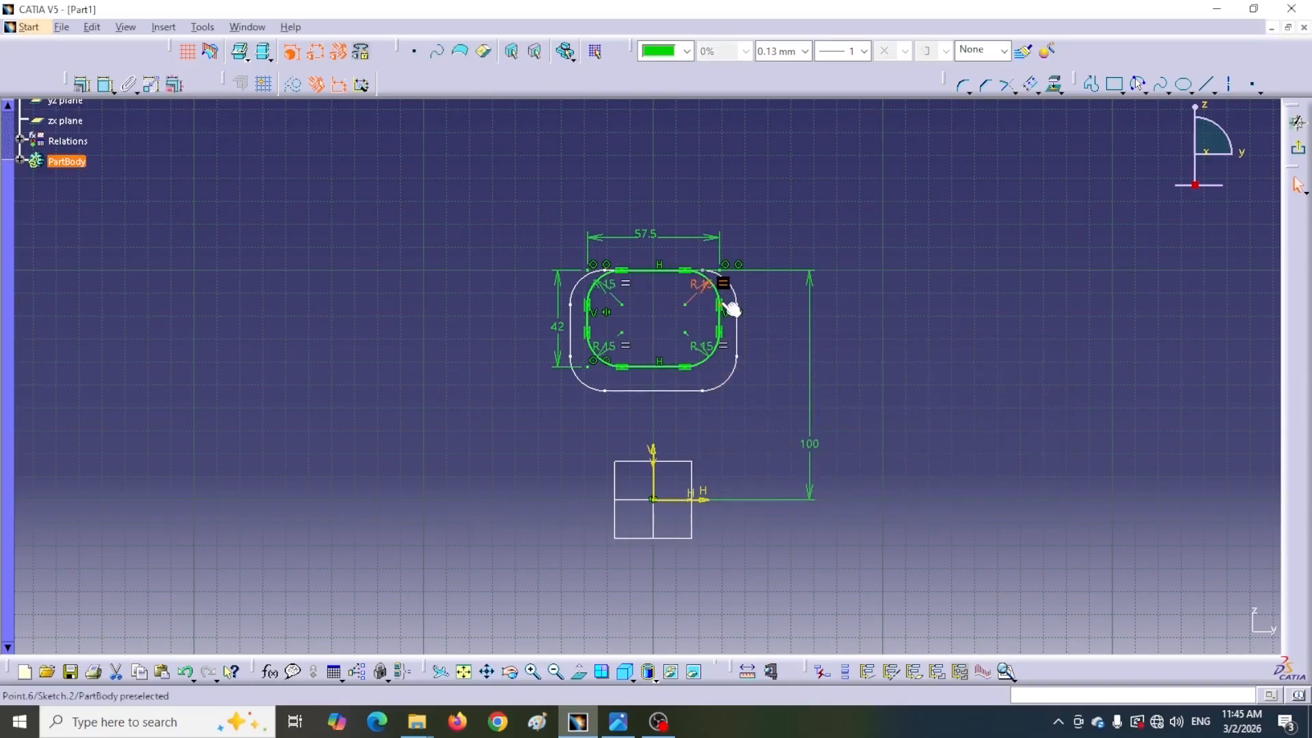
Move the R15 radius dimension clear of the profile and exit the sketcher
drag(710, 293, 767, 259)
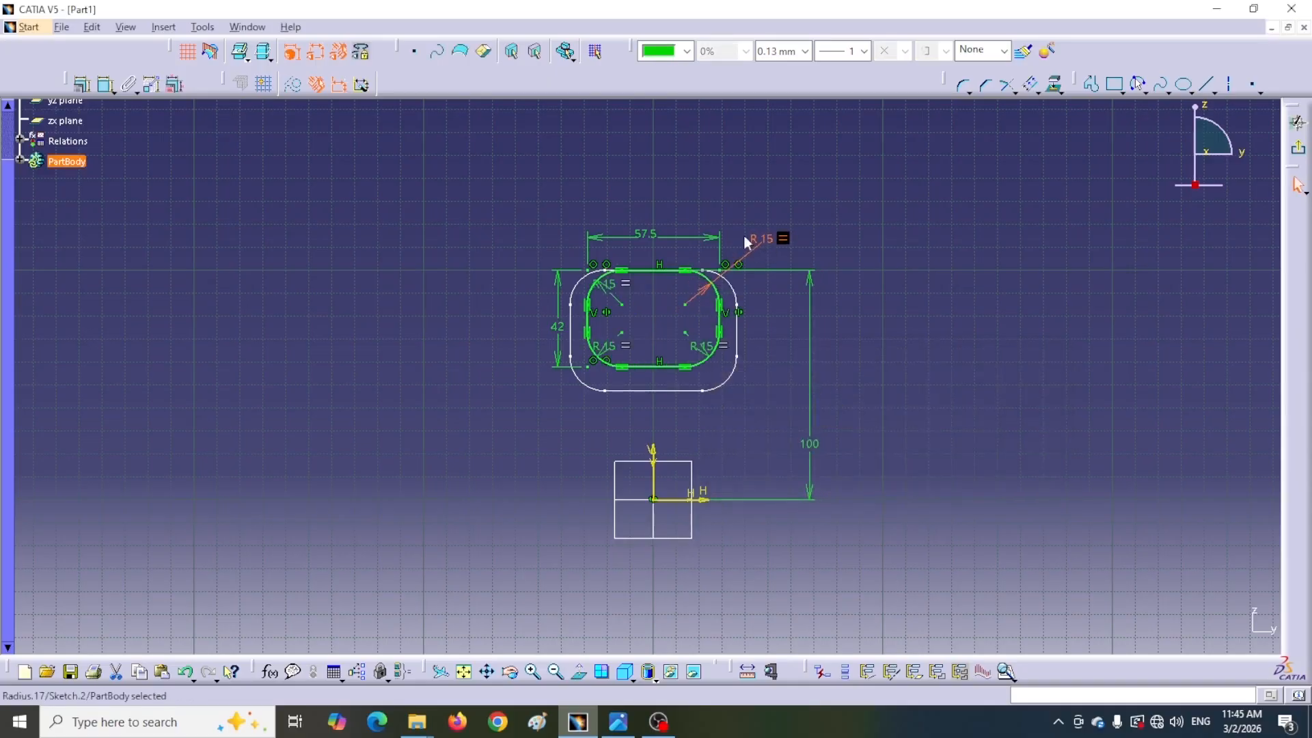
click(618, 722)
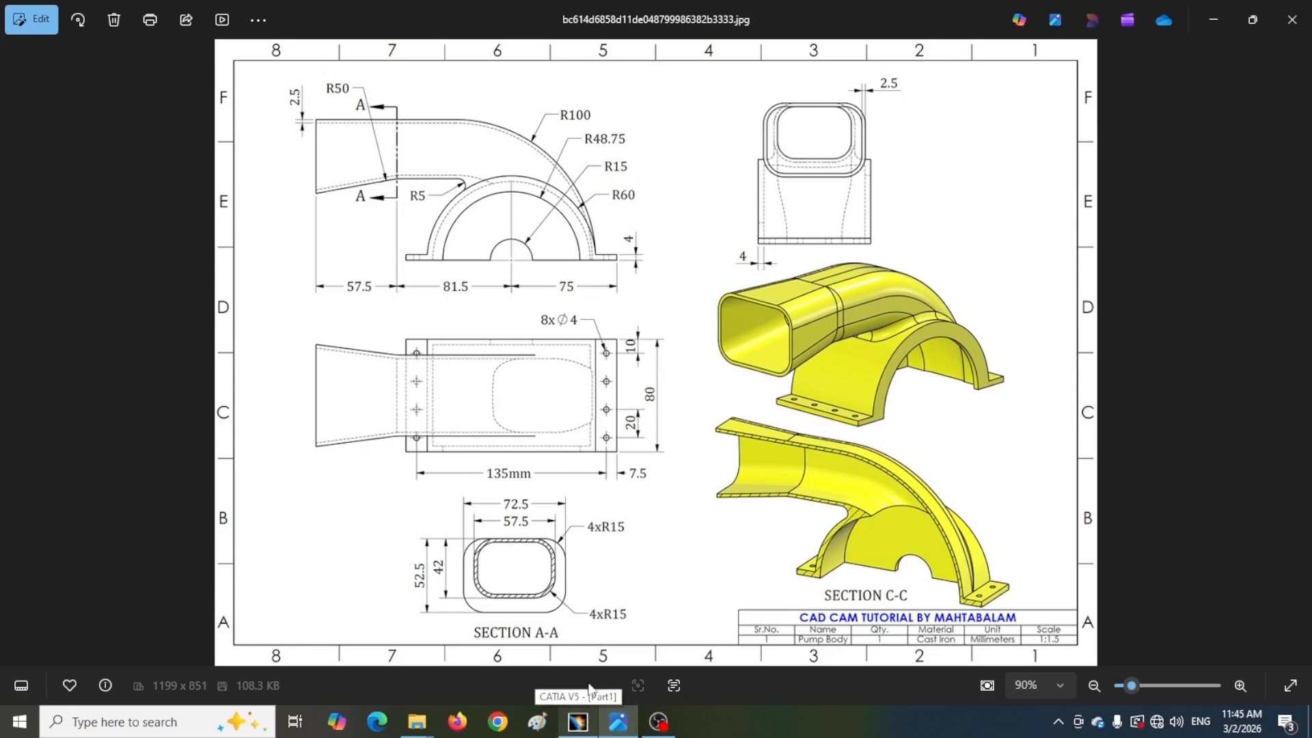
click(574, 726)
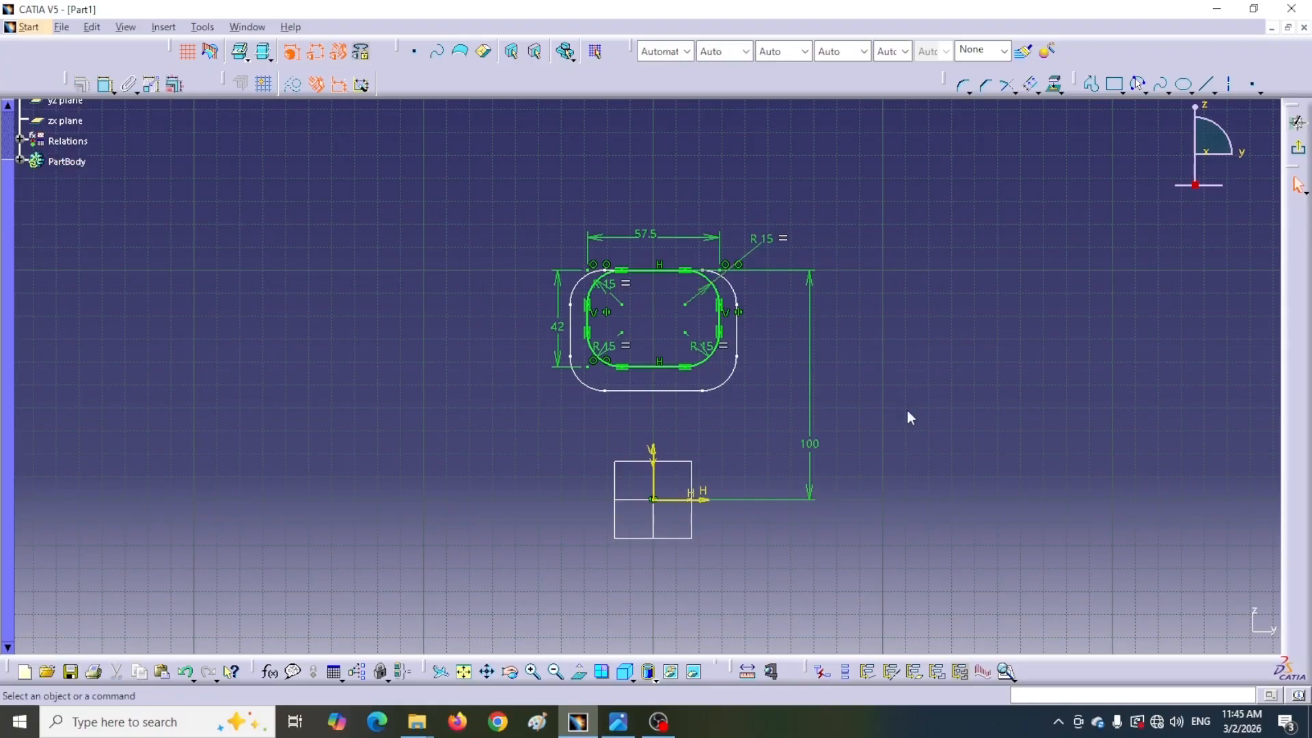
click(1298, 122)
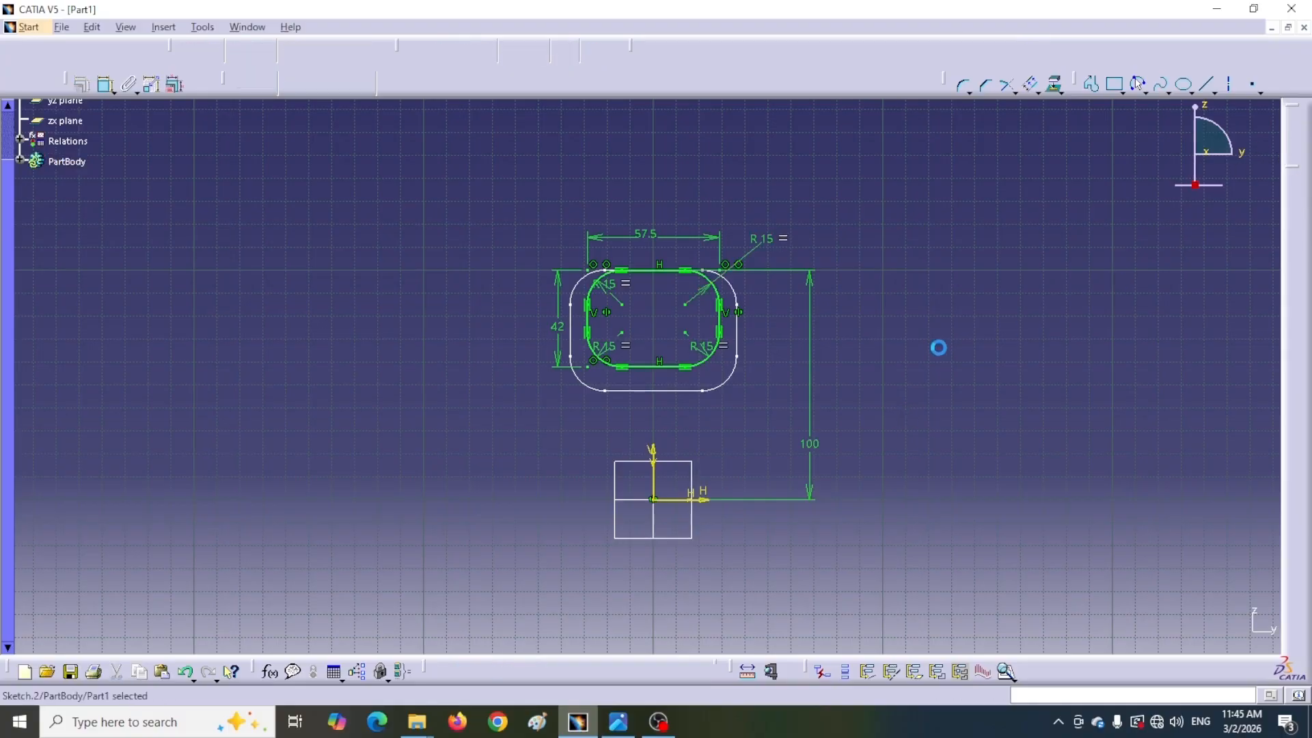
Create a Multi-sections Solid lofting from Sketch.1 to Sketch.2, aligning the two closing points
click(795, 376)
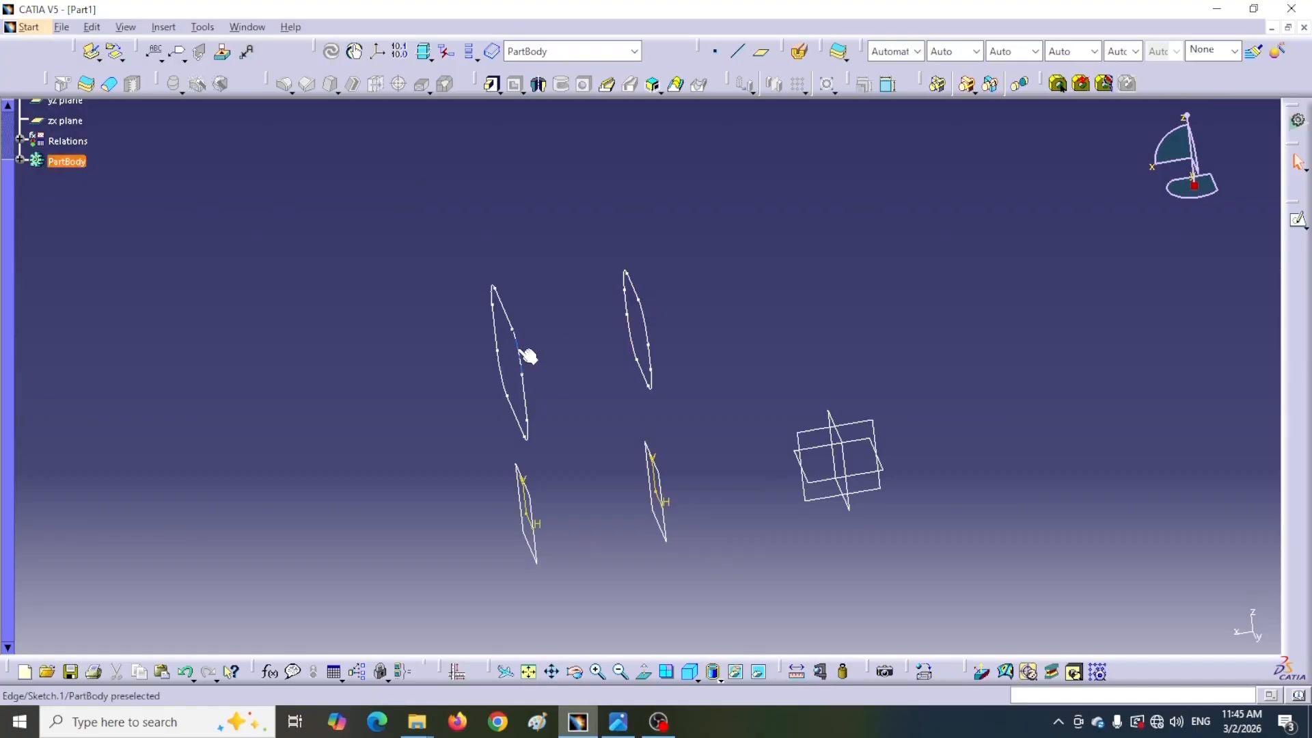
middle_drag(386, 378, 460, 400)
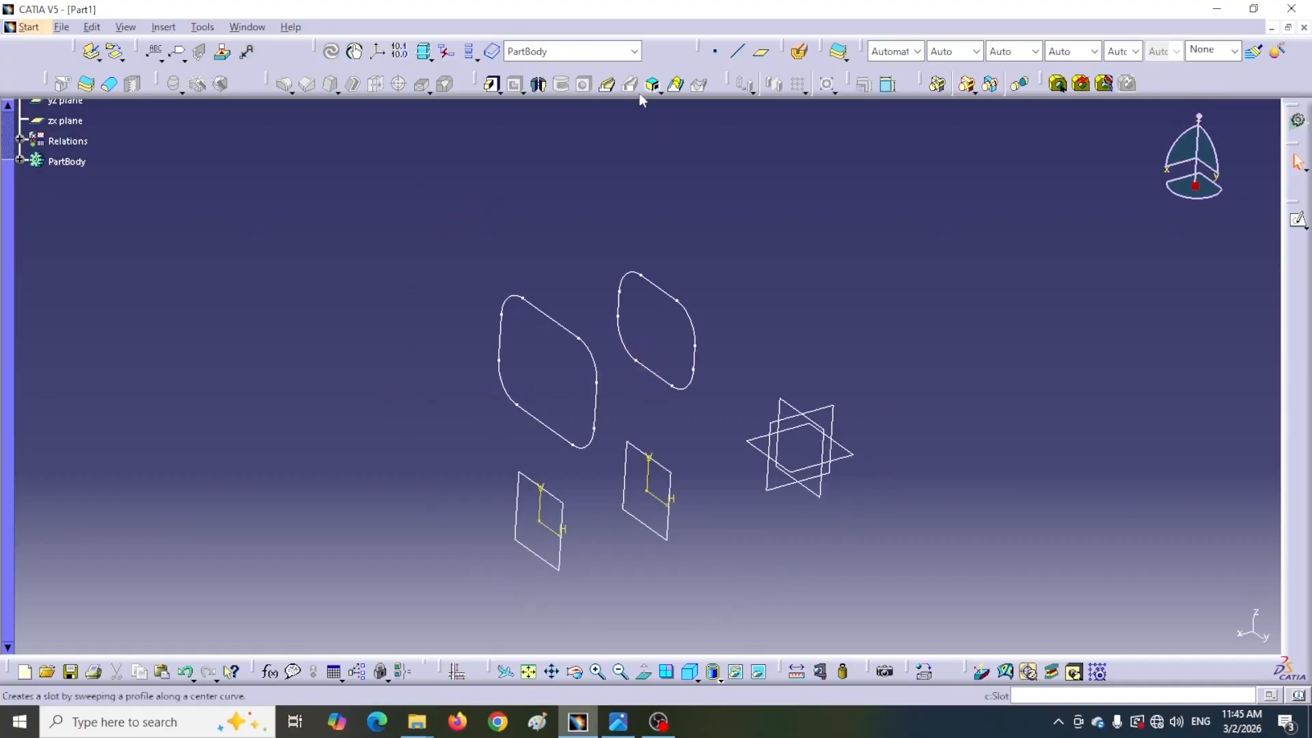
click(677, 86)
drag(1064, 201, 1094, 202)
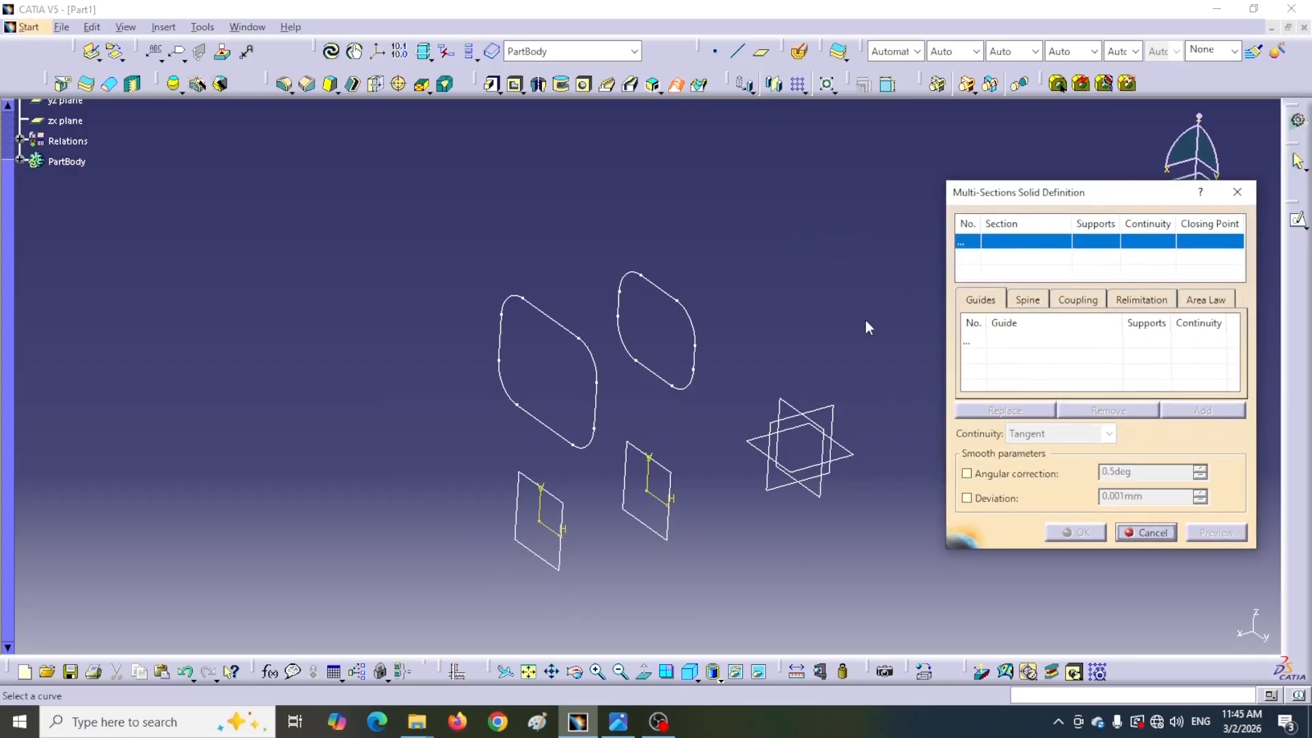
click(560, 323)
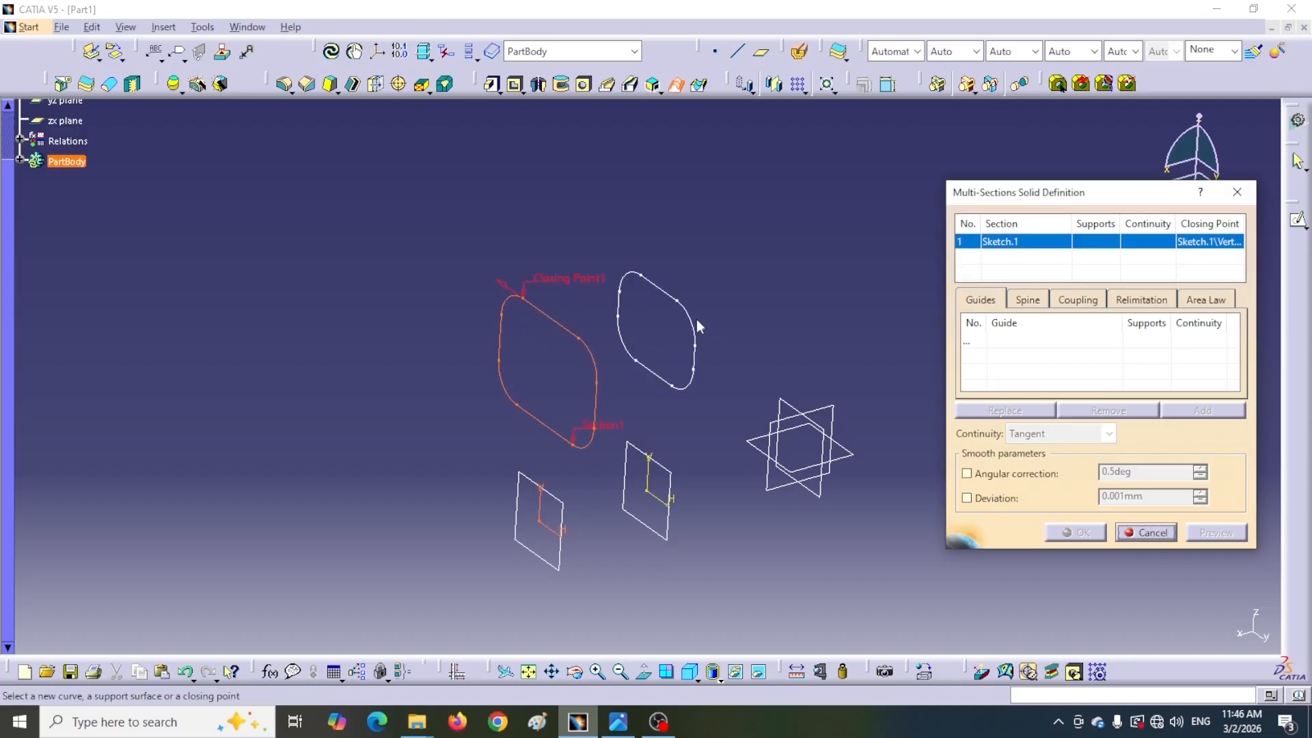
click(659, 291)
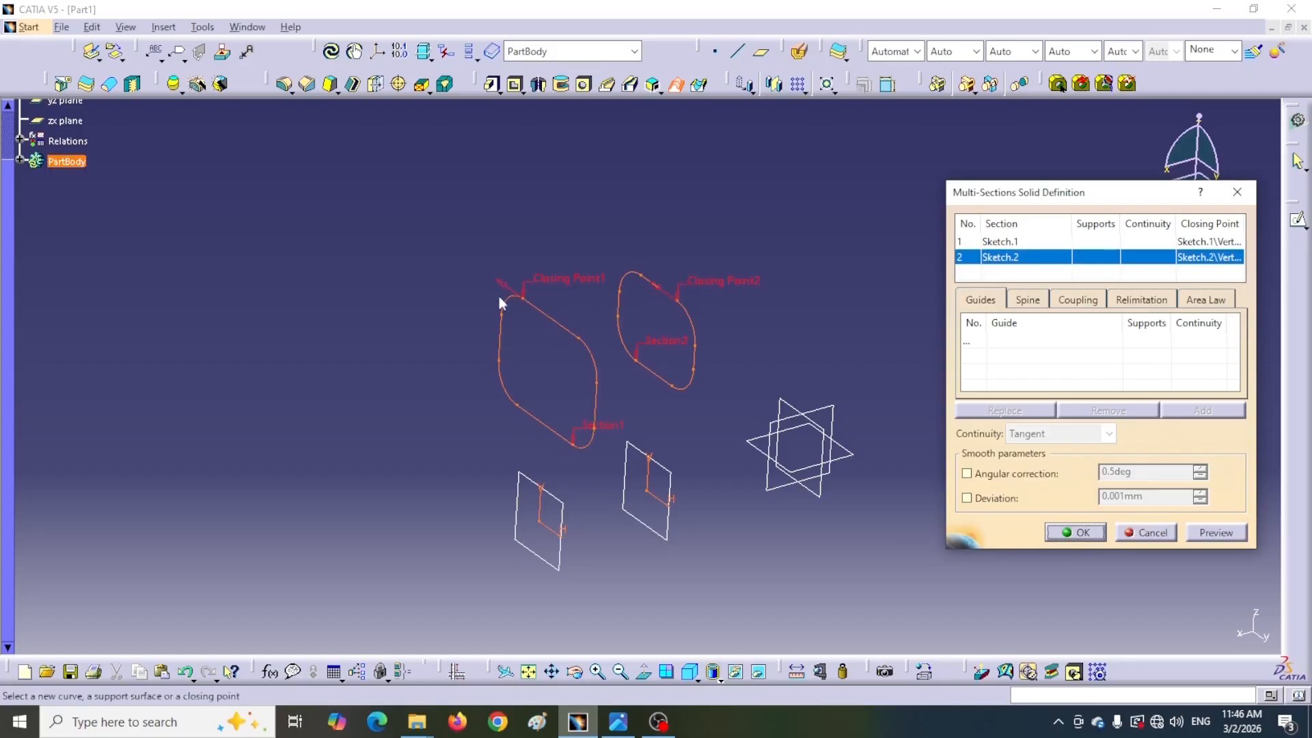
click(646, 275)
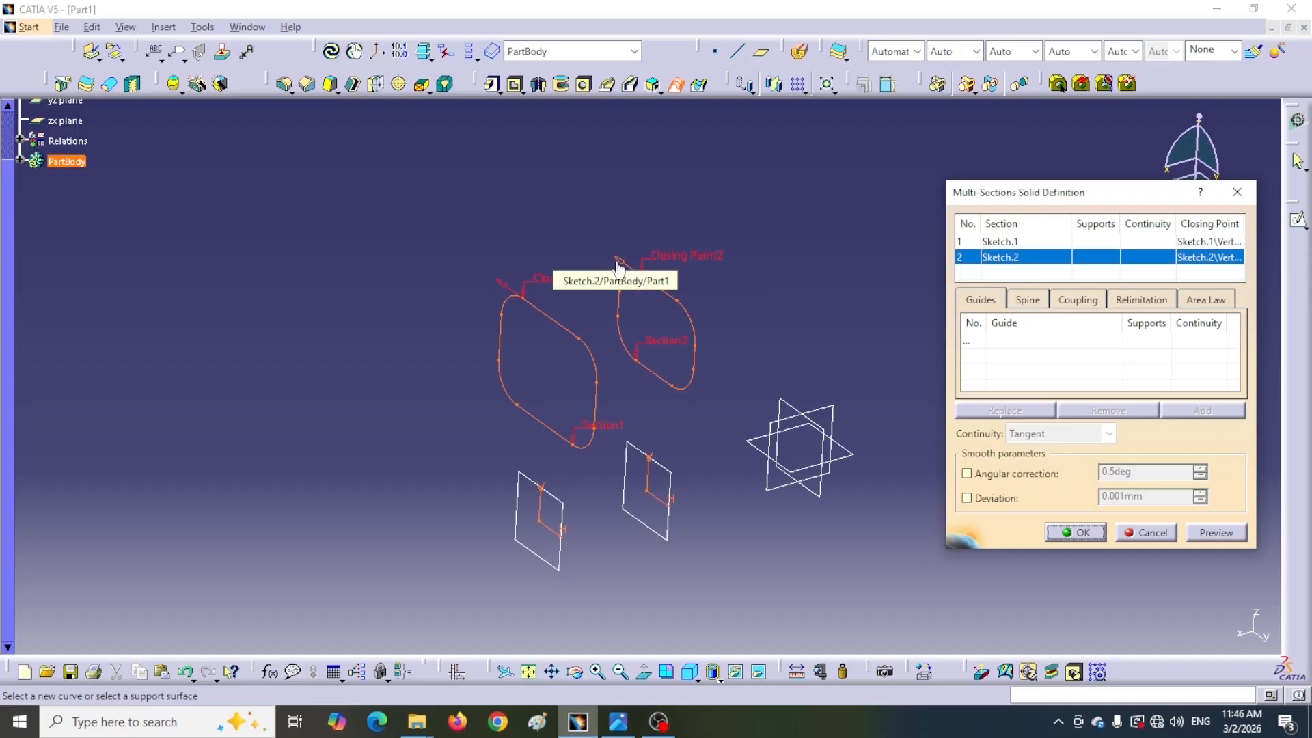
click(1061, 533)
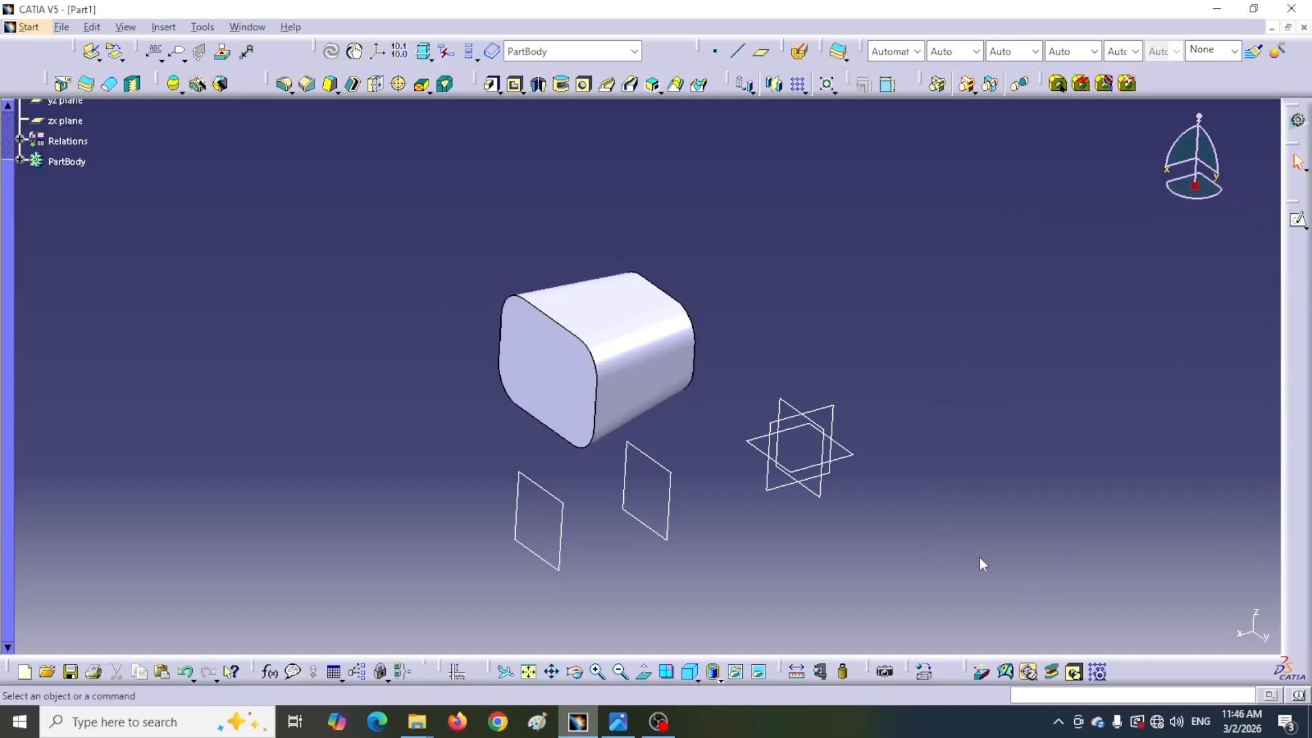
Open a sketch on the second offset plane, project the loft's end face edges into it, and exit
middle_drag(804, 347, 733, 332)
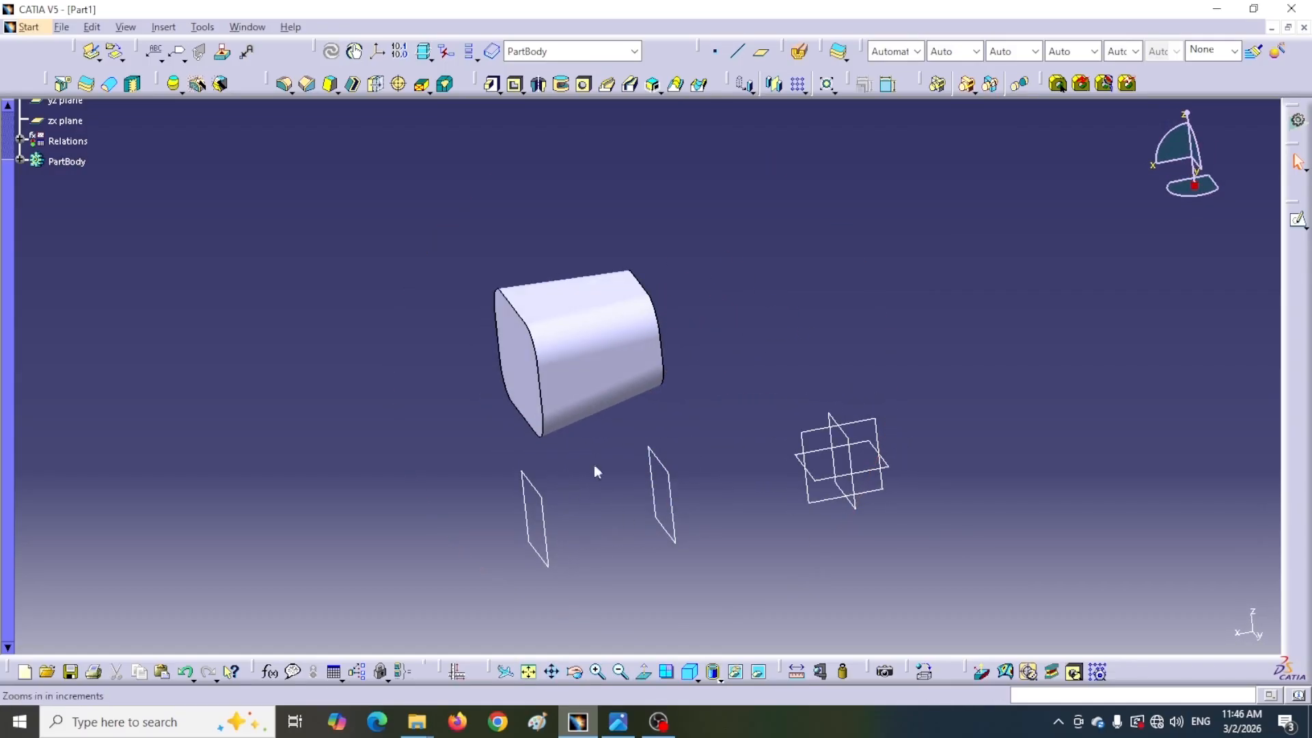
click(686, 537)
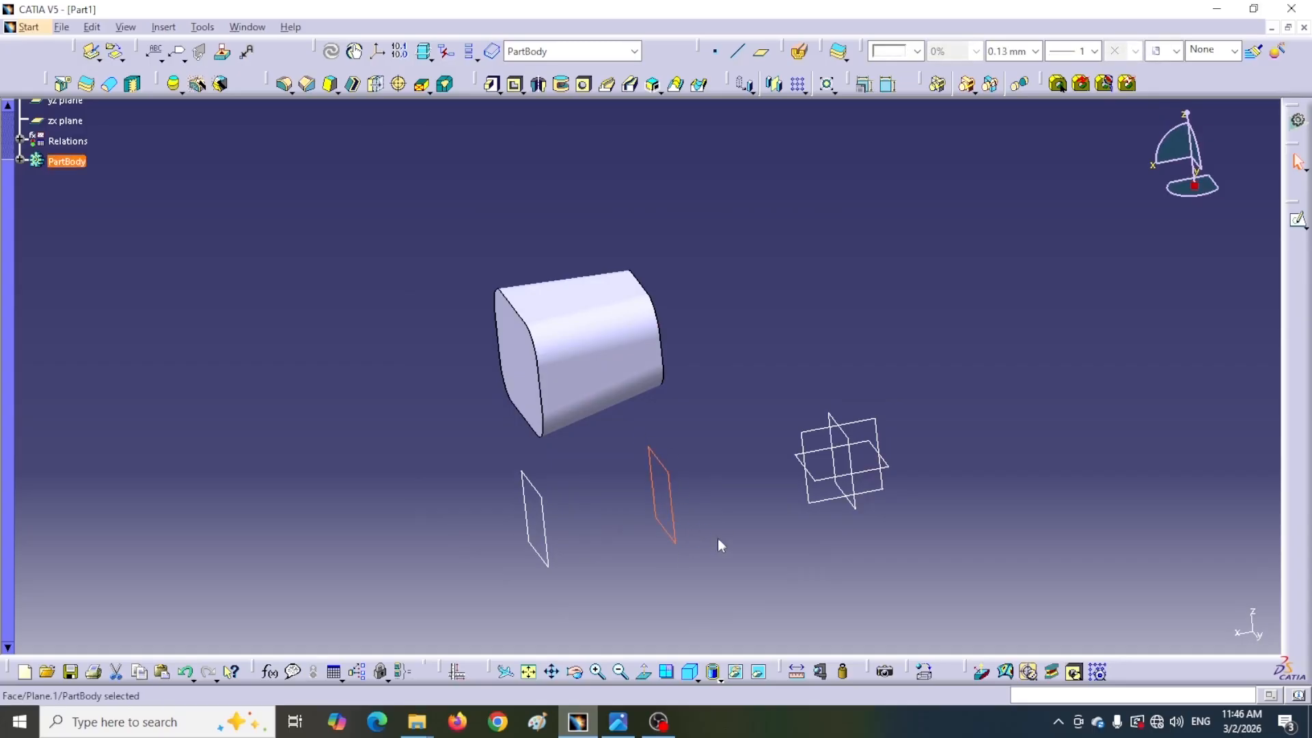
click(1298, 220)
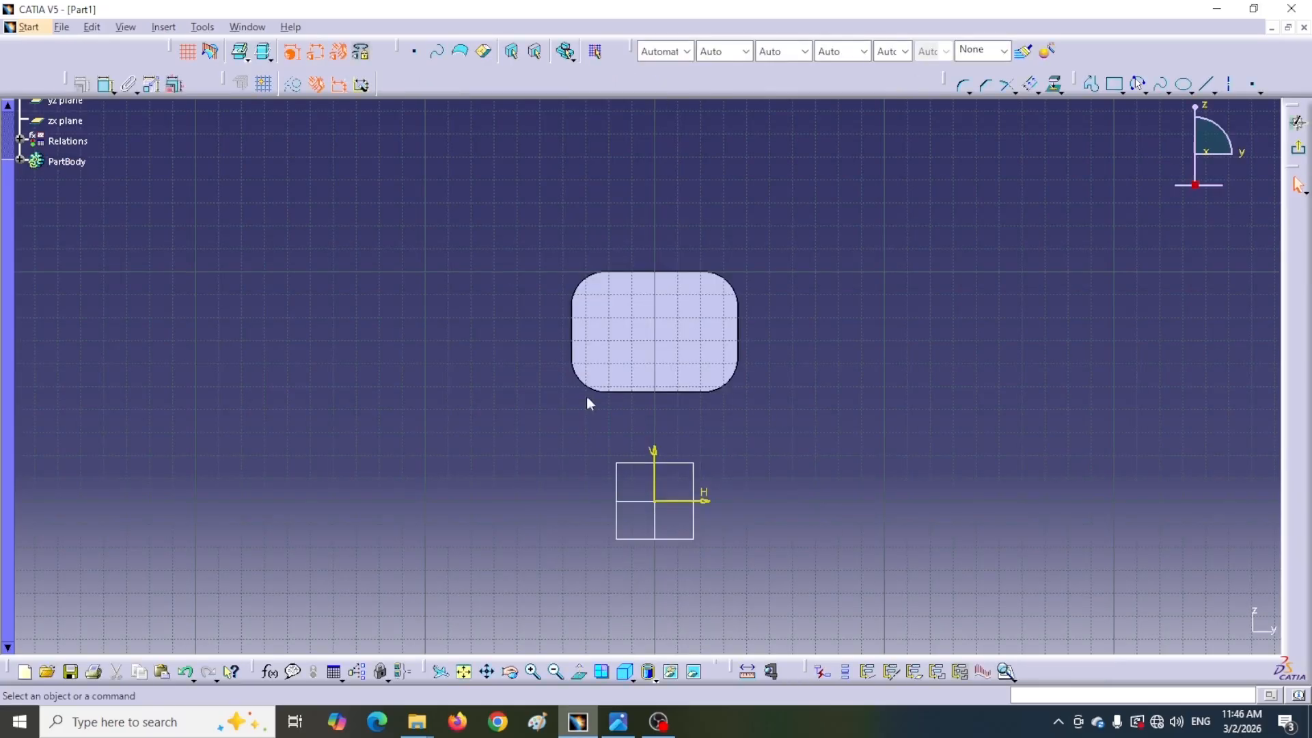
click(581, 679)
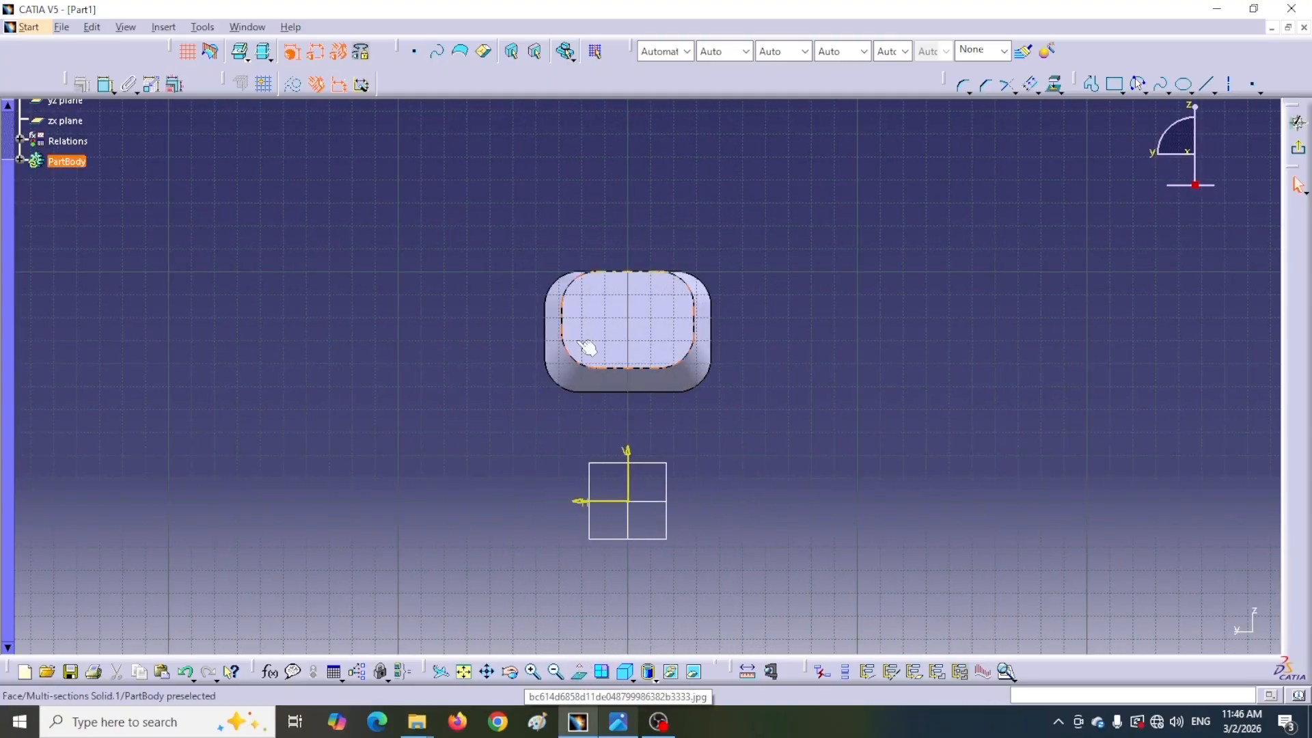
click(1056, 84)
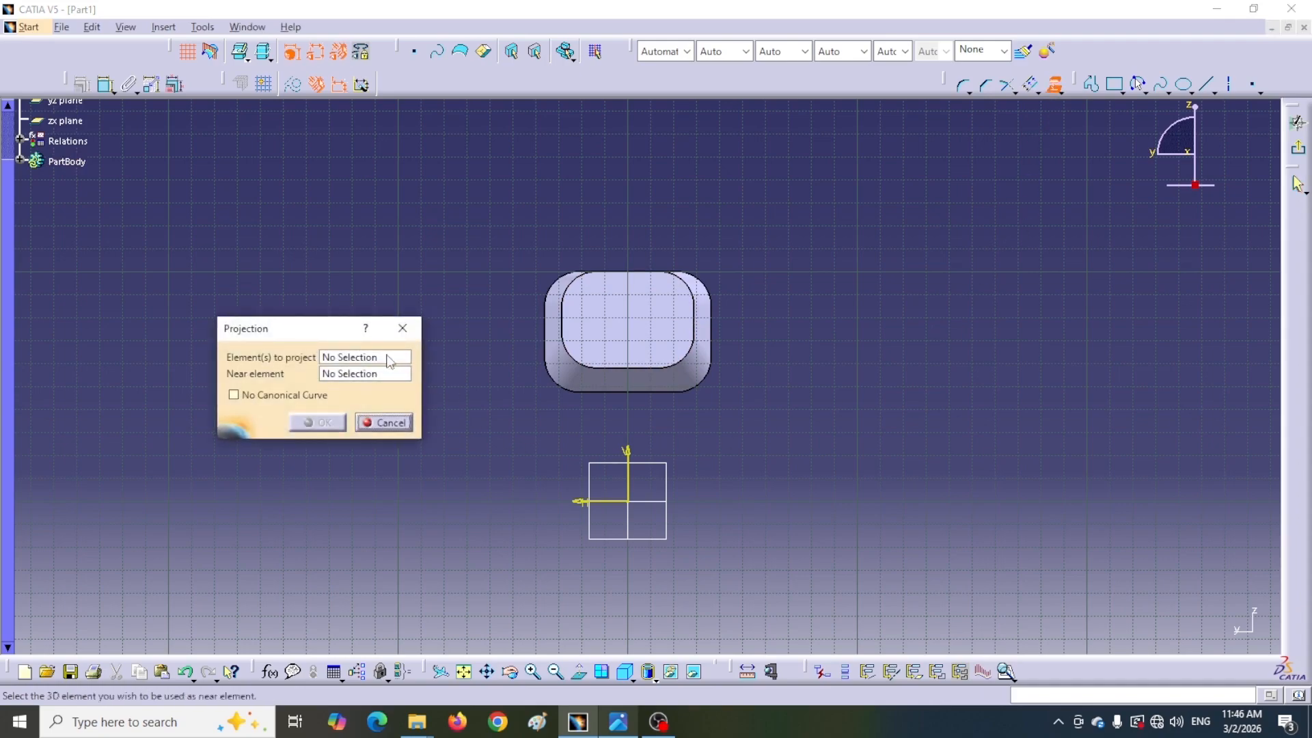
click(638, 337)
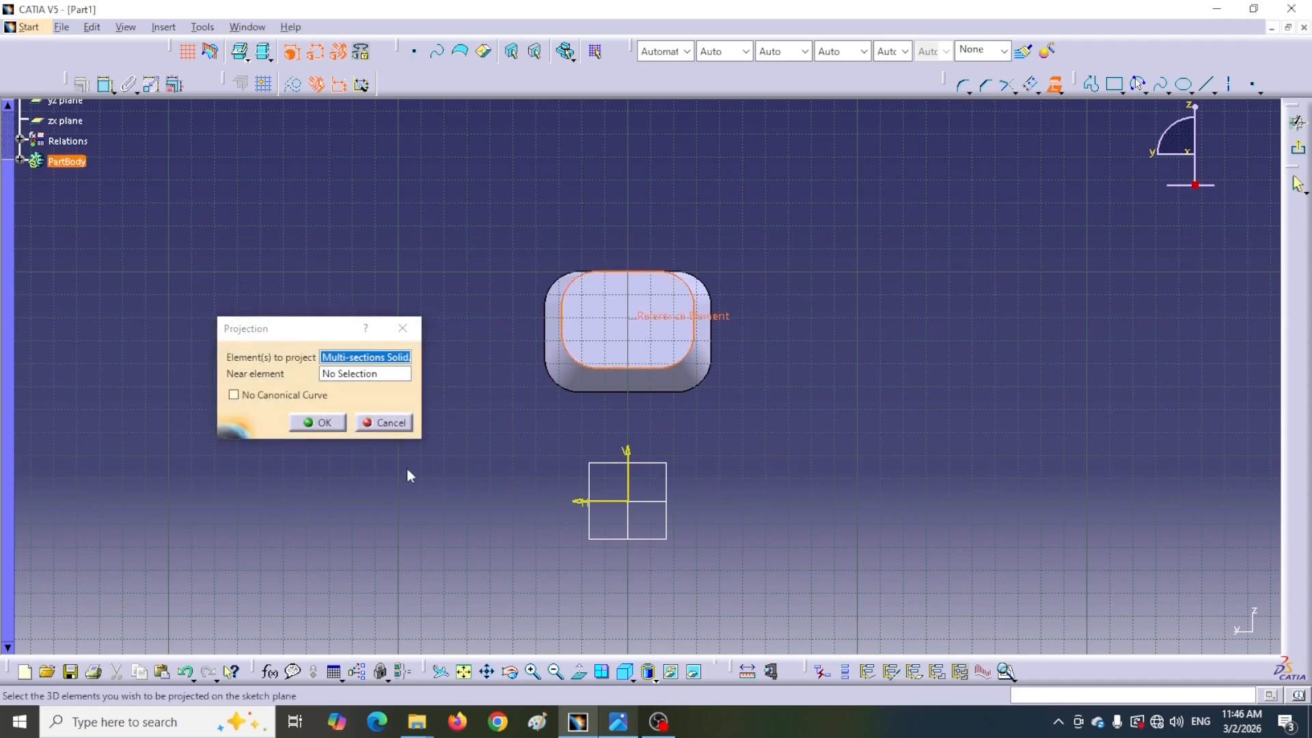
click(316, 423)
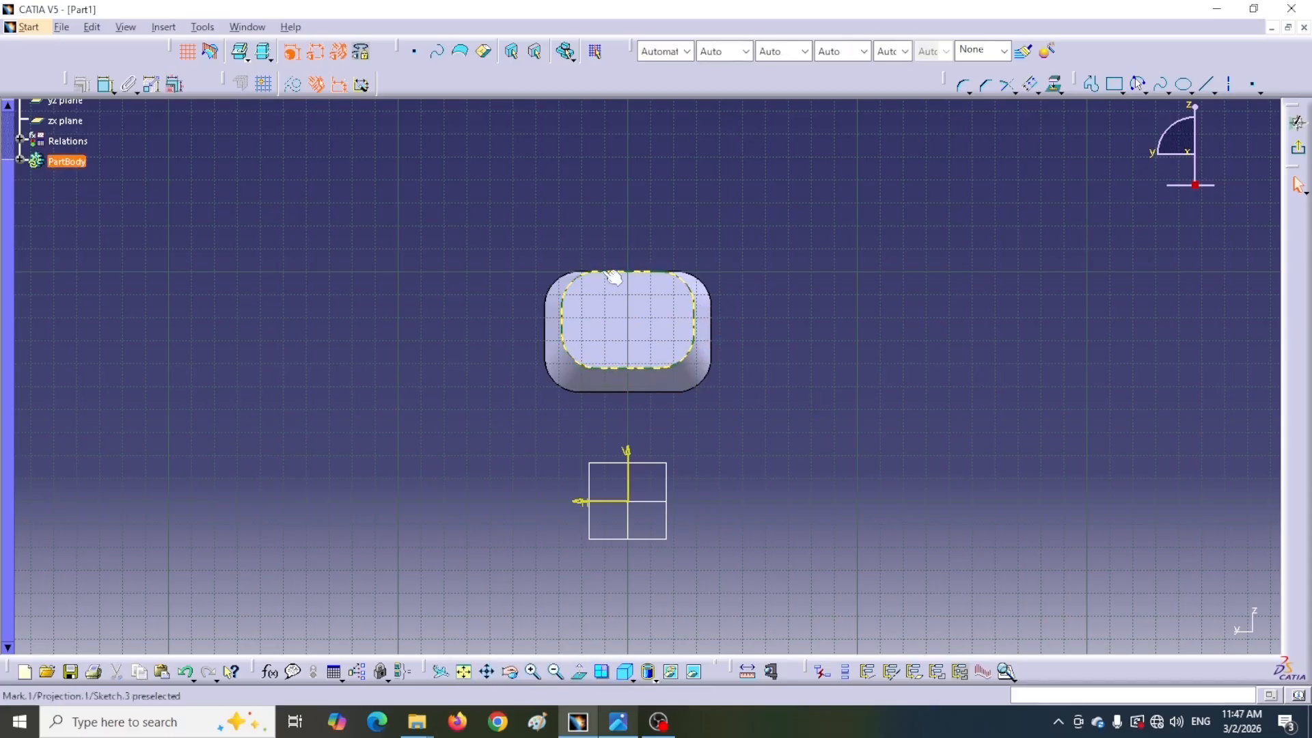
click(1296, 177)
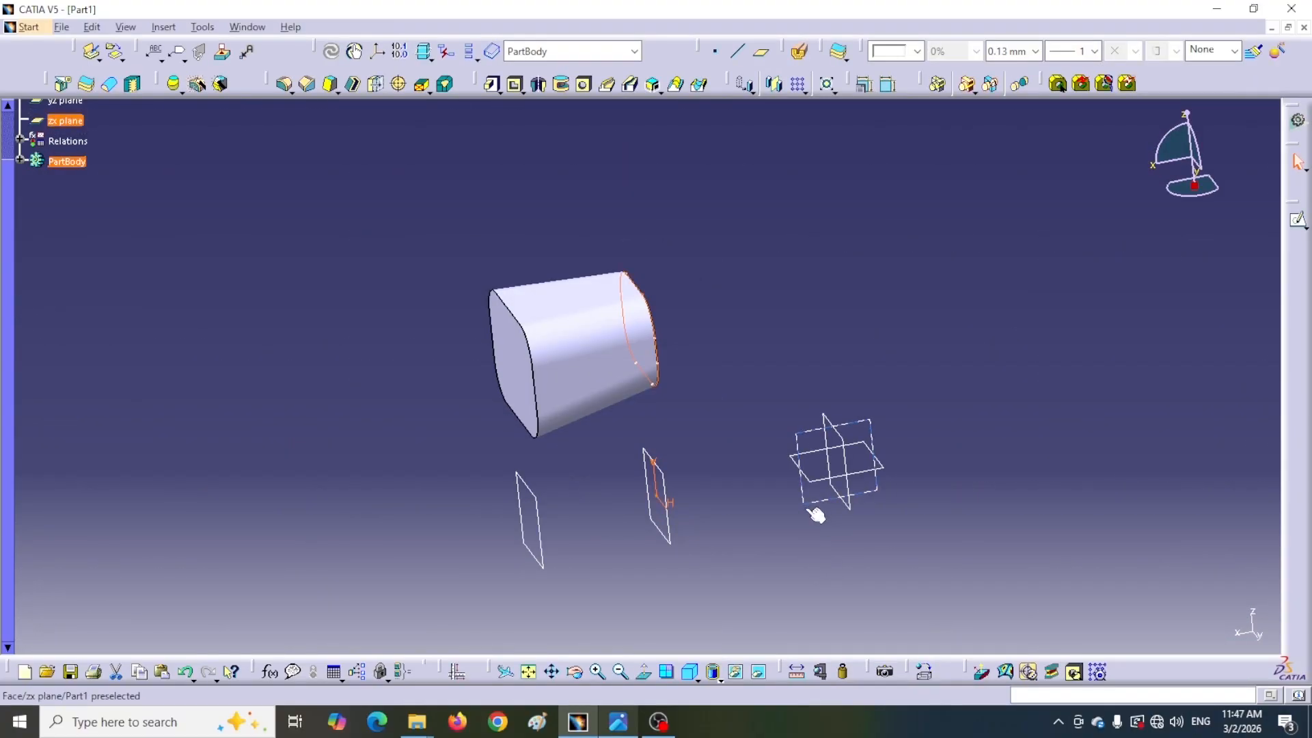
Open a sketch on the zx plane and draw a three-point arc about 61 mm in radius beside the loft
click(818, 507)
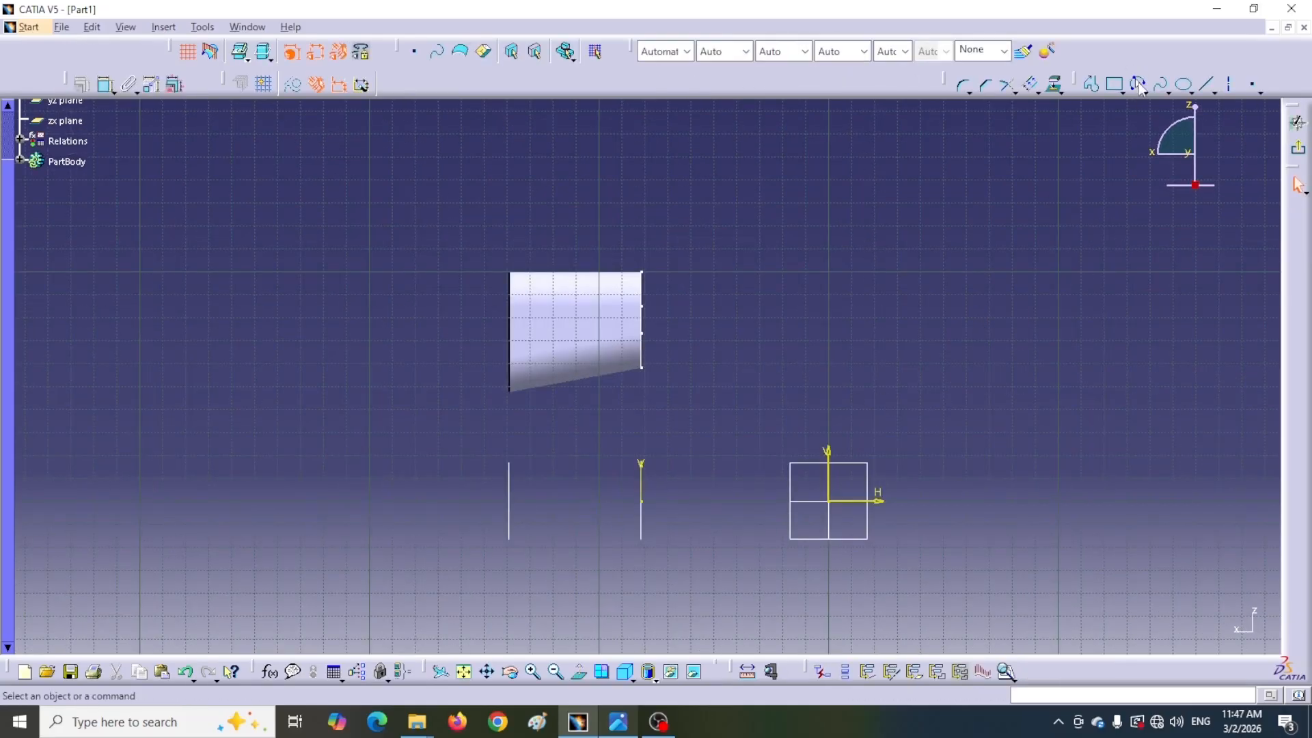
click(1140, 86)
click(830, 255)
click(844, 245)
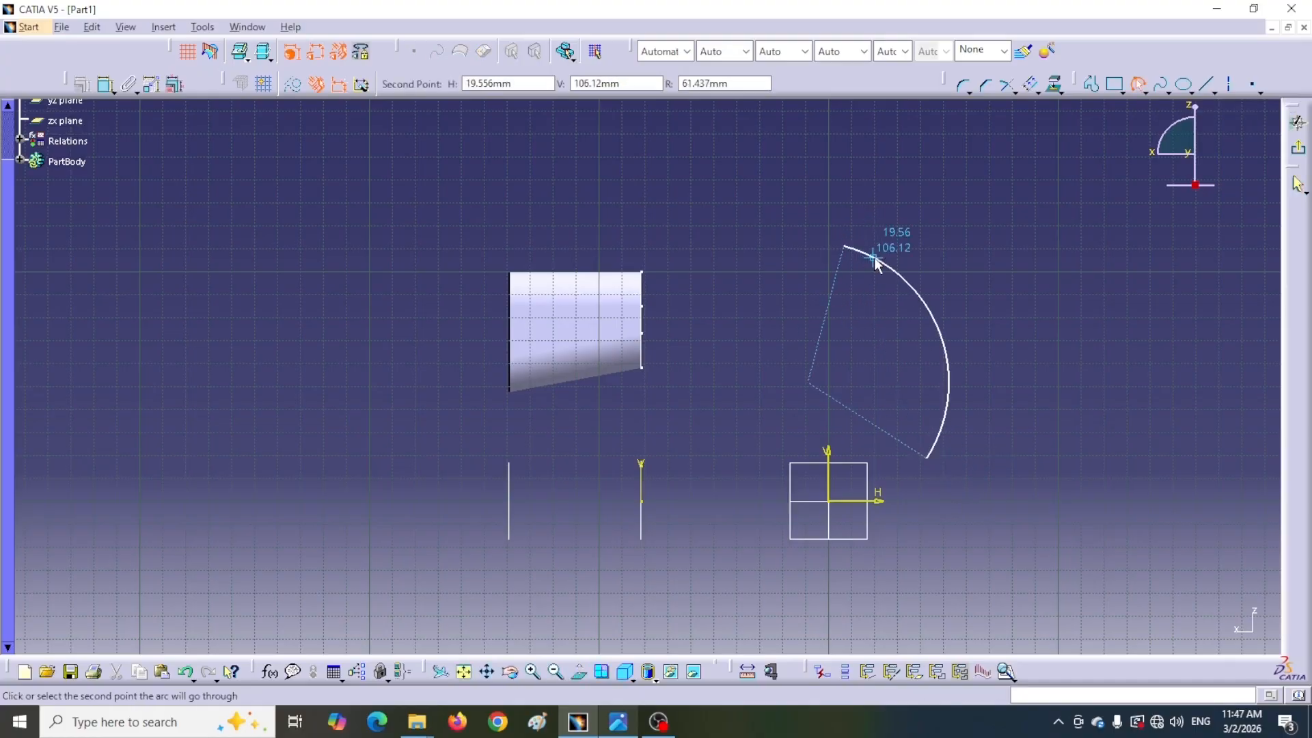
click(875, 262)
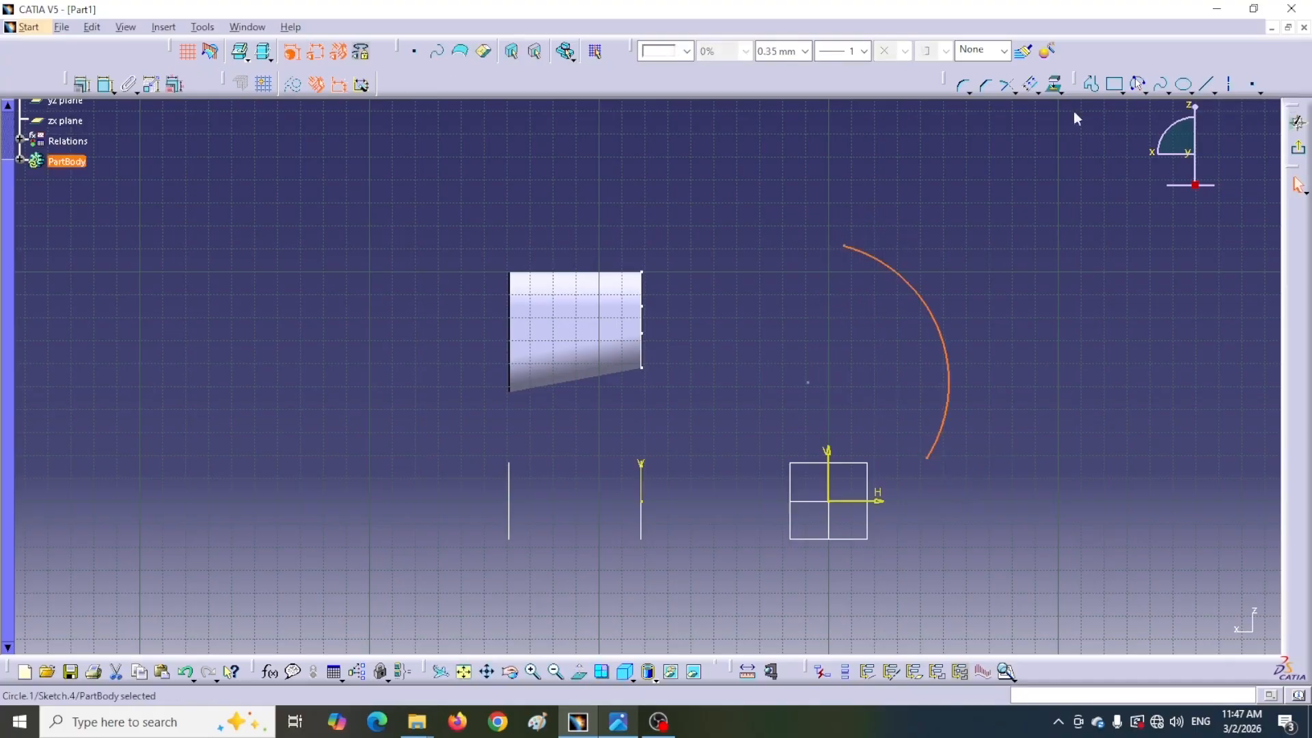
Draw a horizontal line about 39 mm long level with the loft's top edge
click(1205, 85)
click(672, 285)
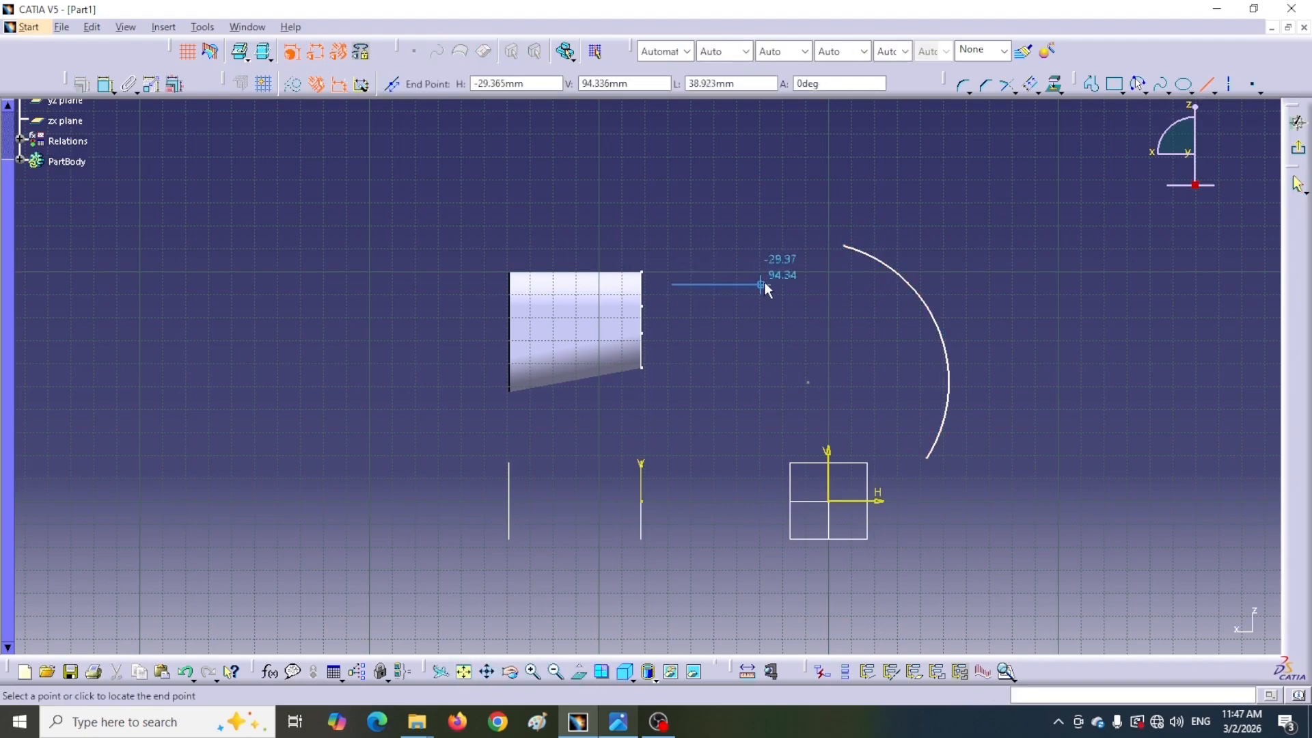
click(772, 284)
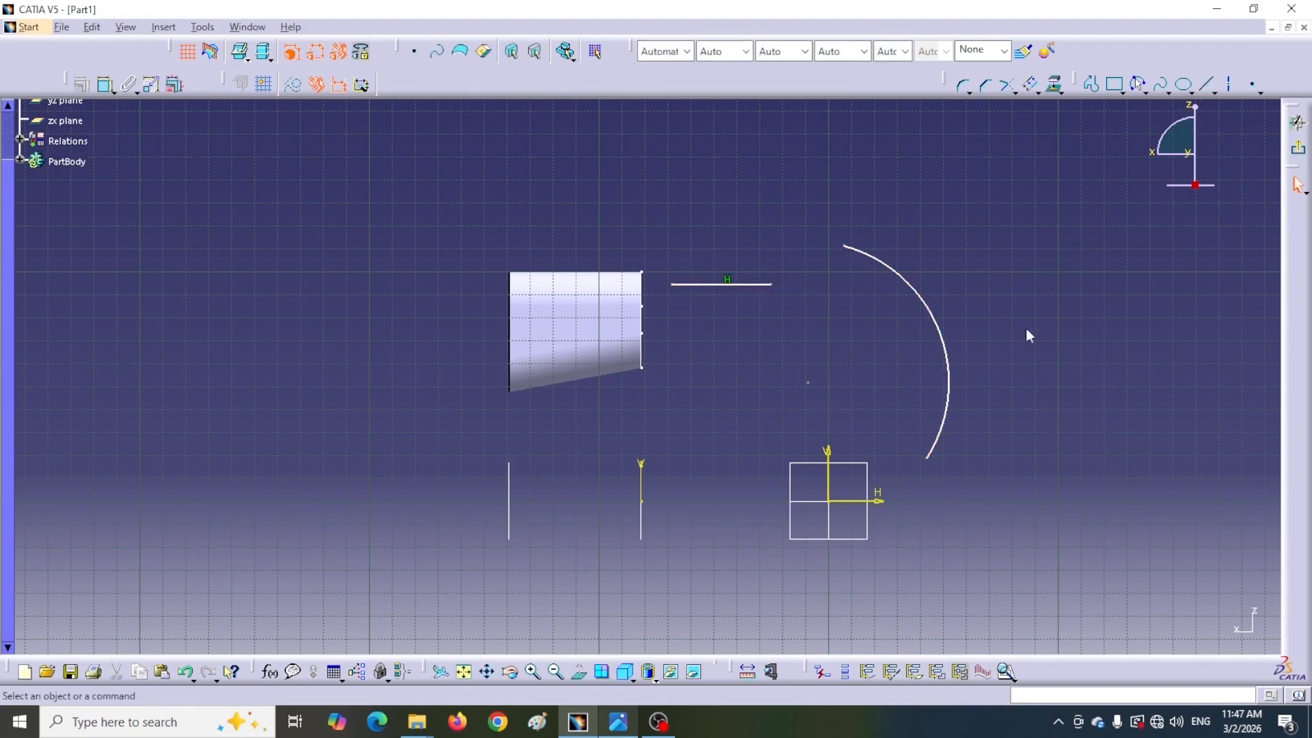
Dimension the arc's radius and set it to 100 mm
click(106, 84)
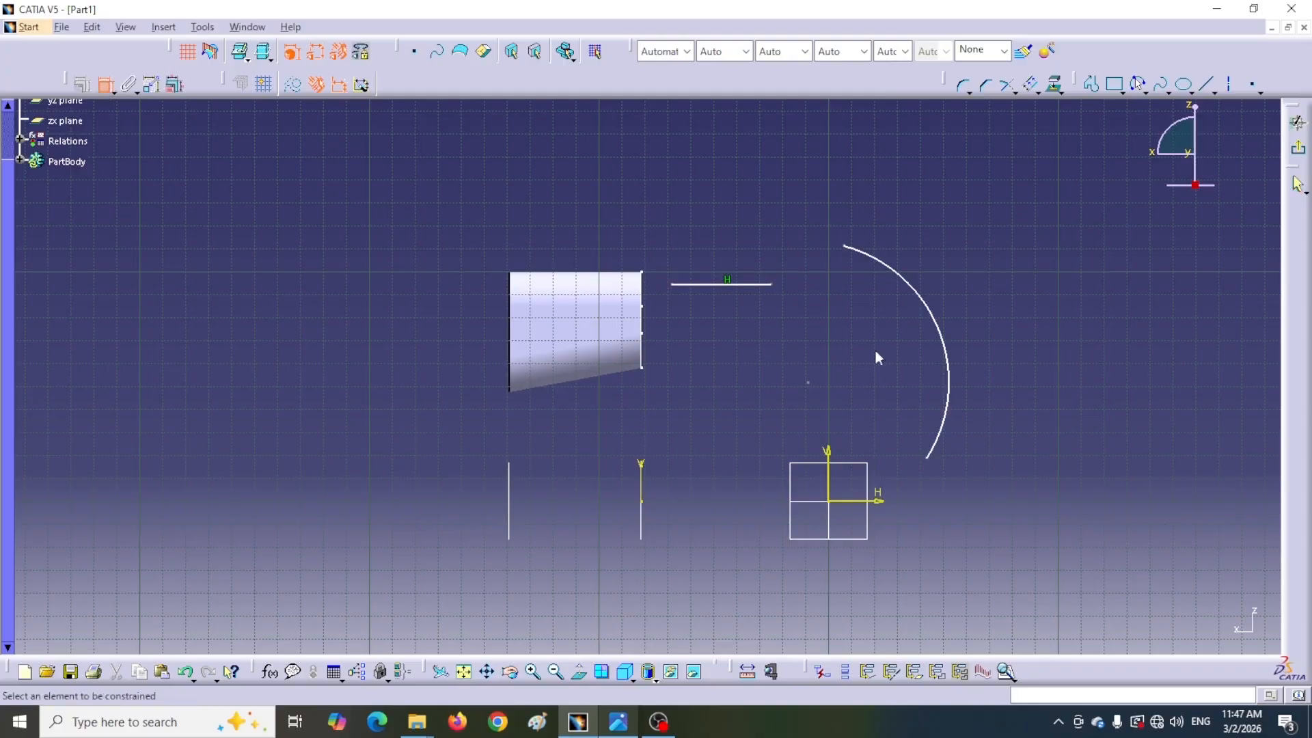
click(946, 349)
click(891, 361)
double_click(885, 359)
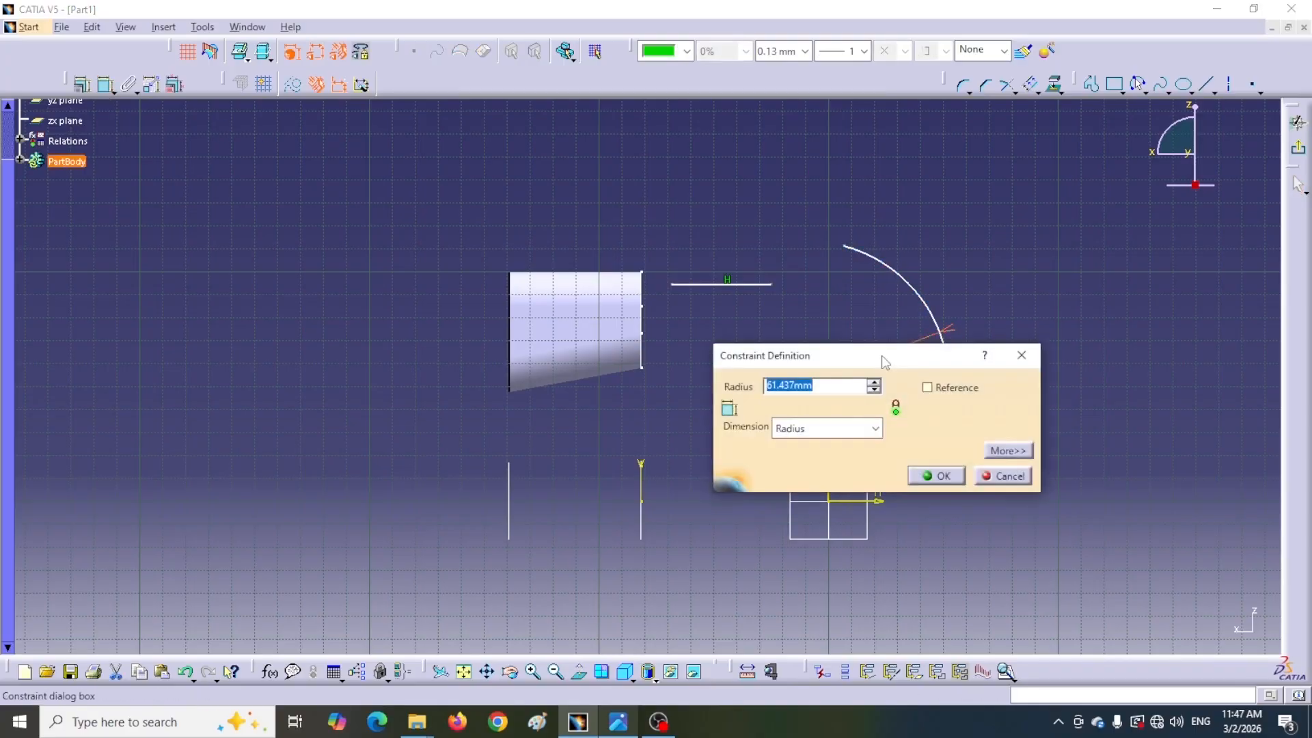
text(100mm)
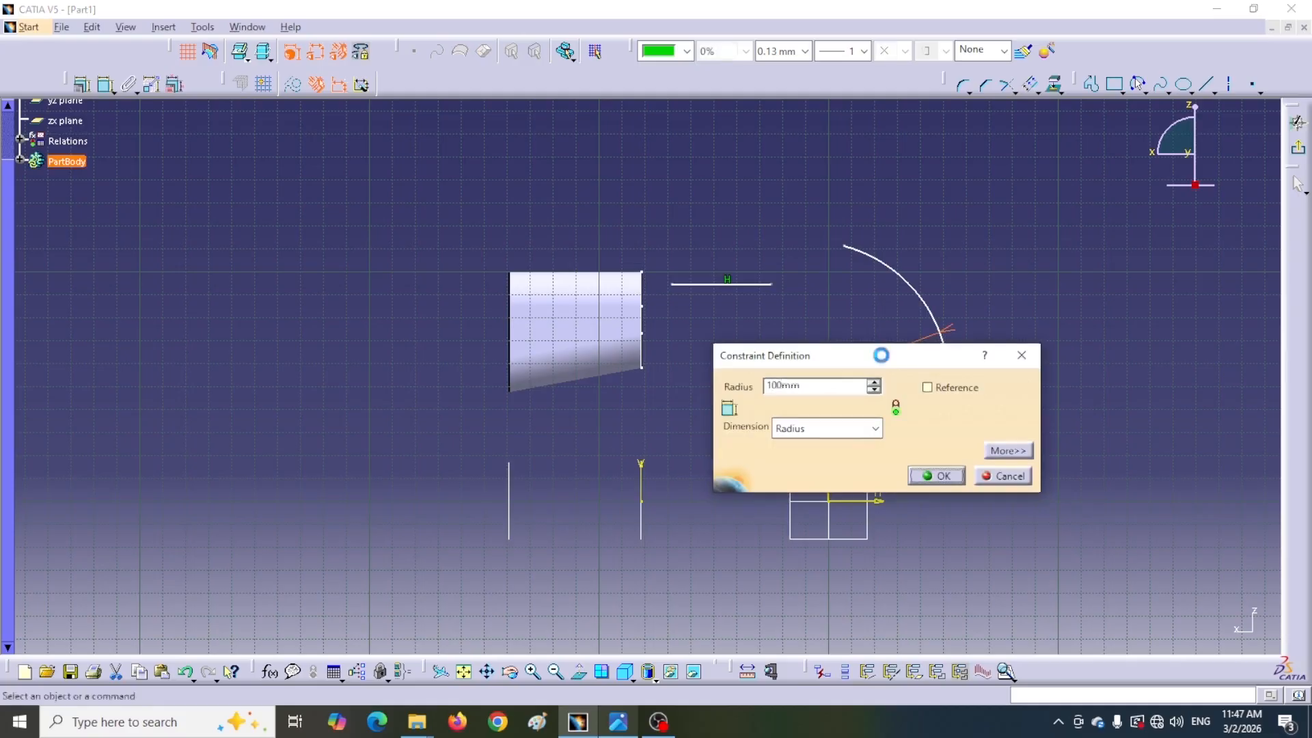
key(Return)
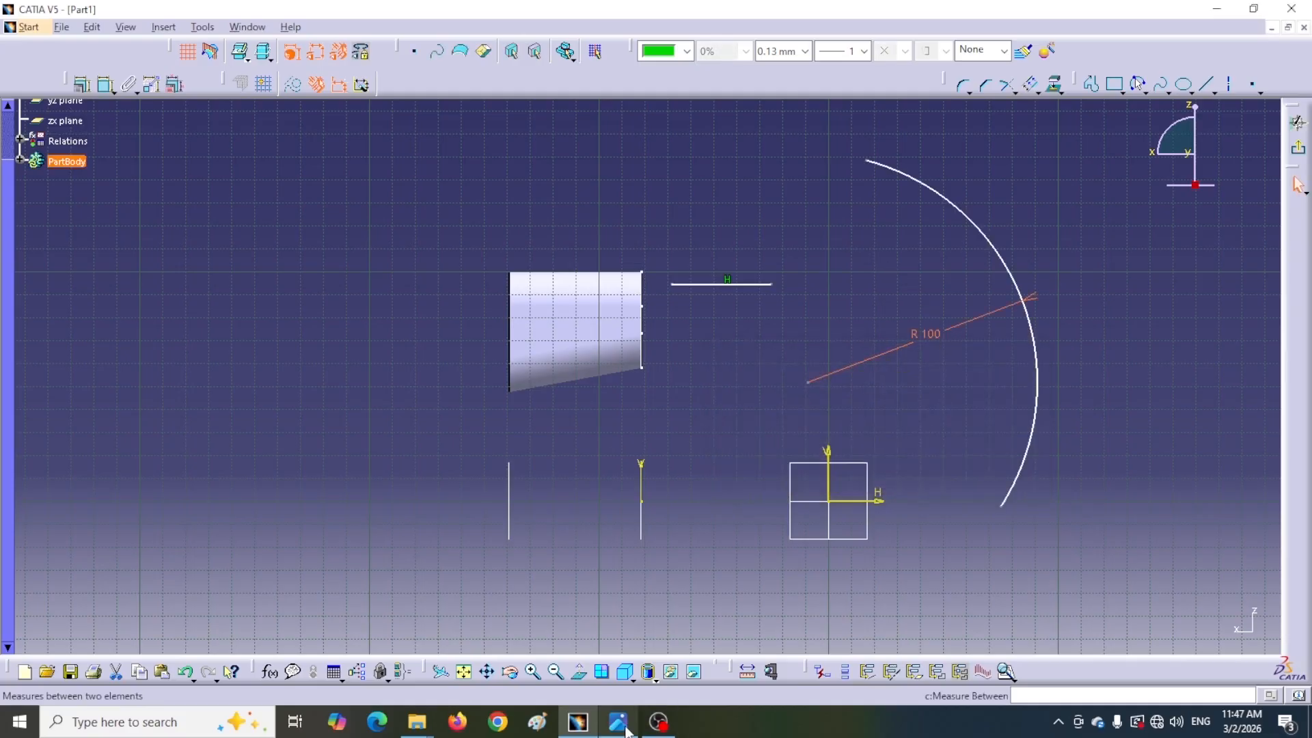
click(621, 727)
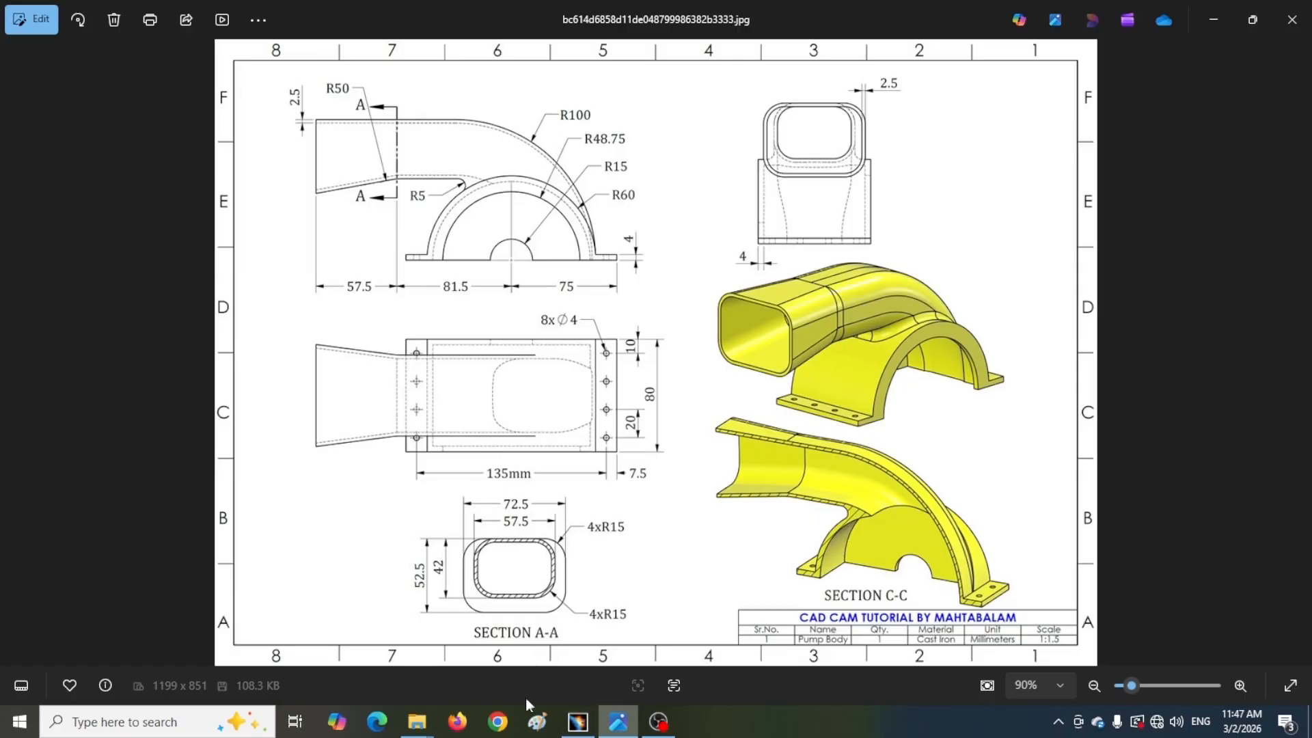
click(578, 722)
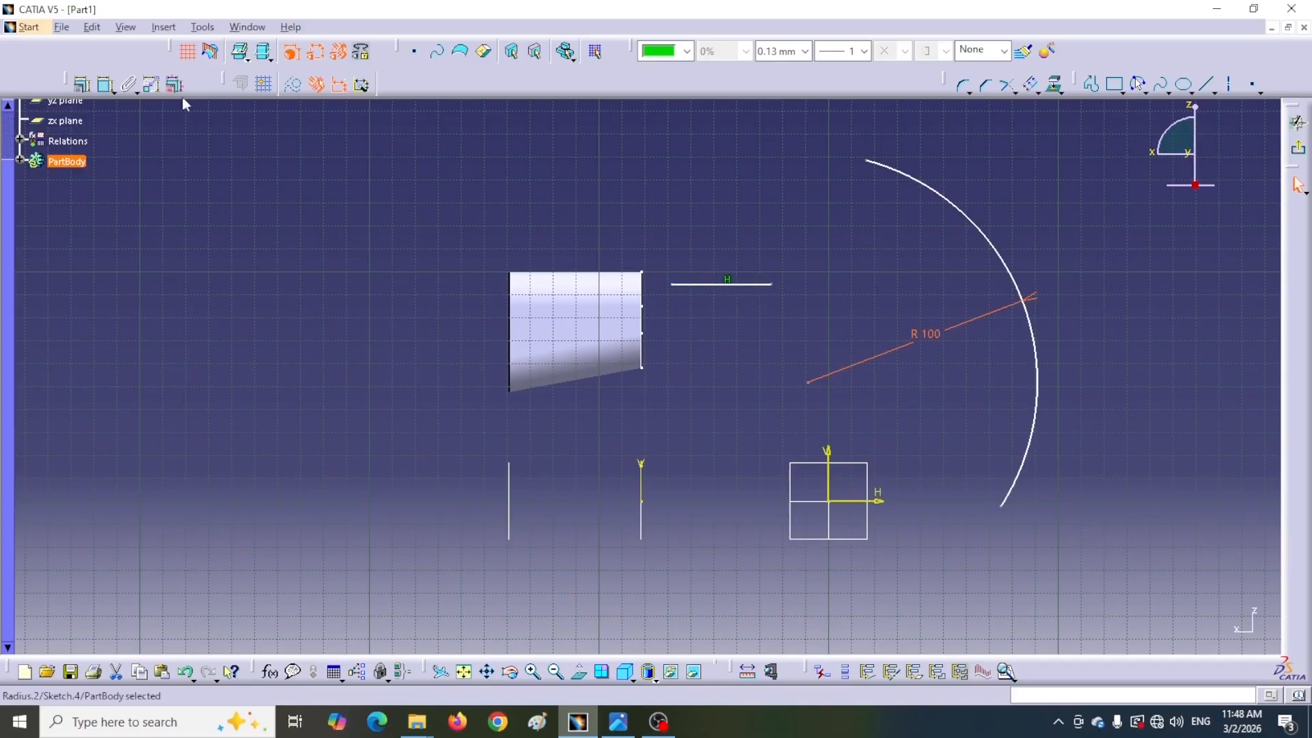
Make the horizontal line's start point coincide with the loft's top corner
click(104, 84)
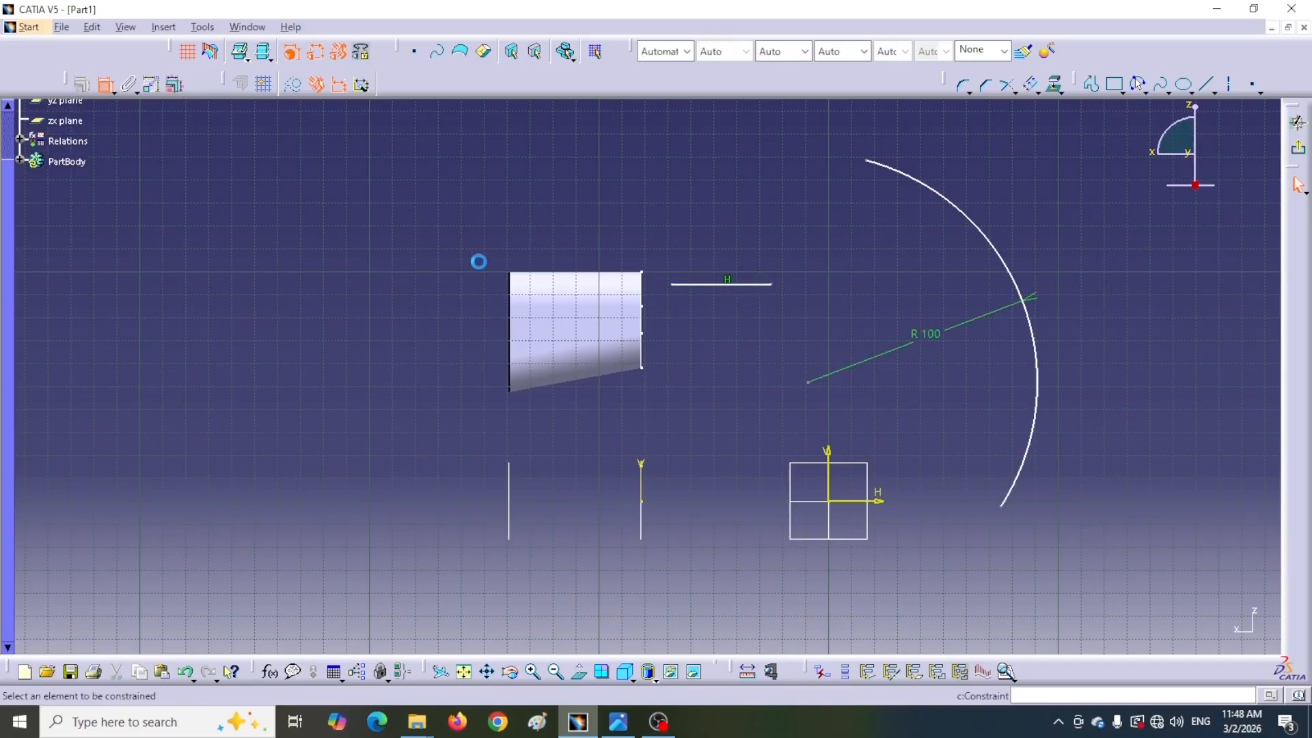
click(669, 286)
click(645, 272)
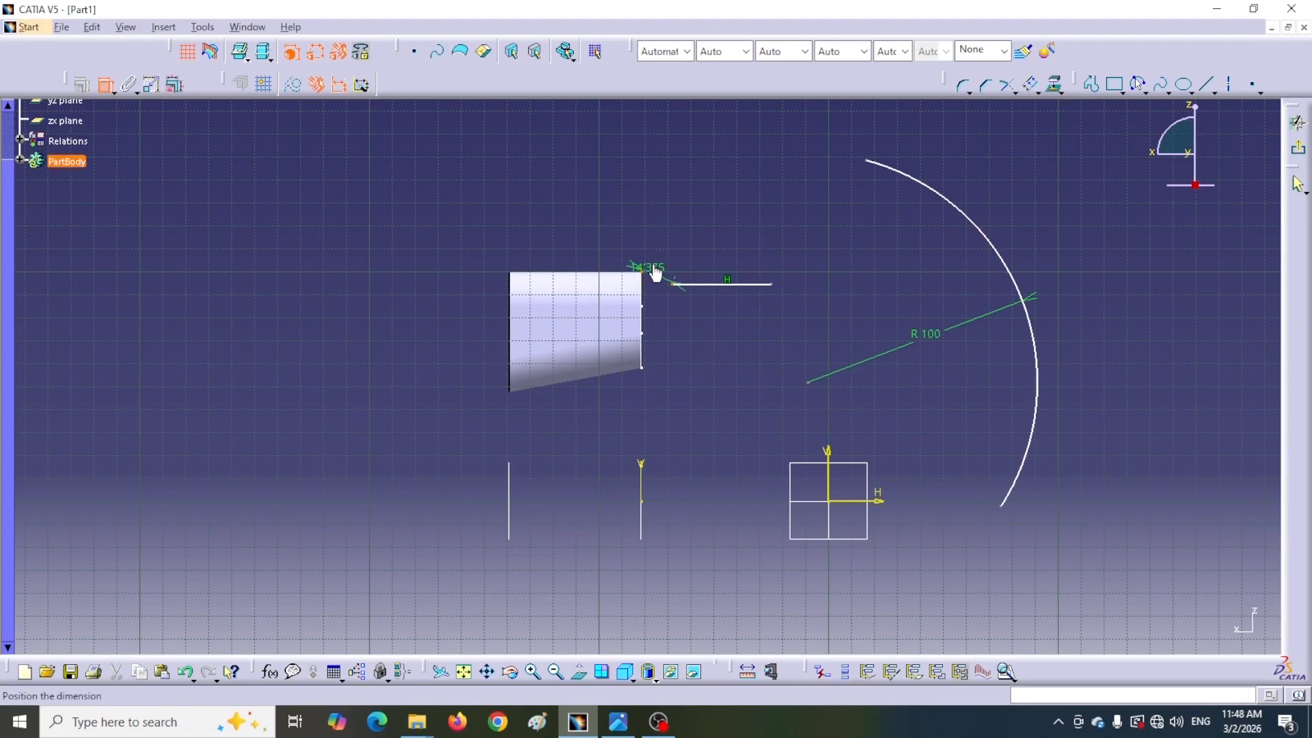
right_click(656, 272)
click(698, 395)
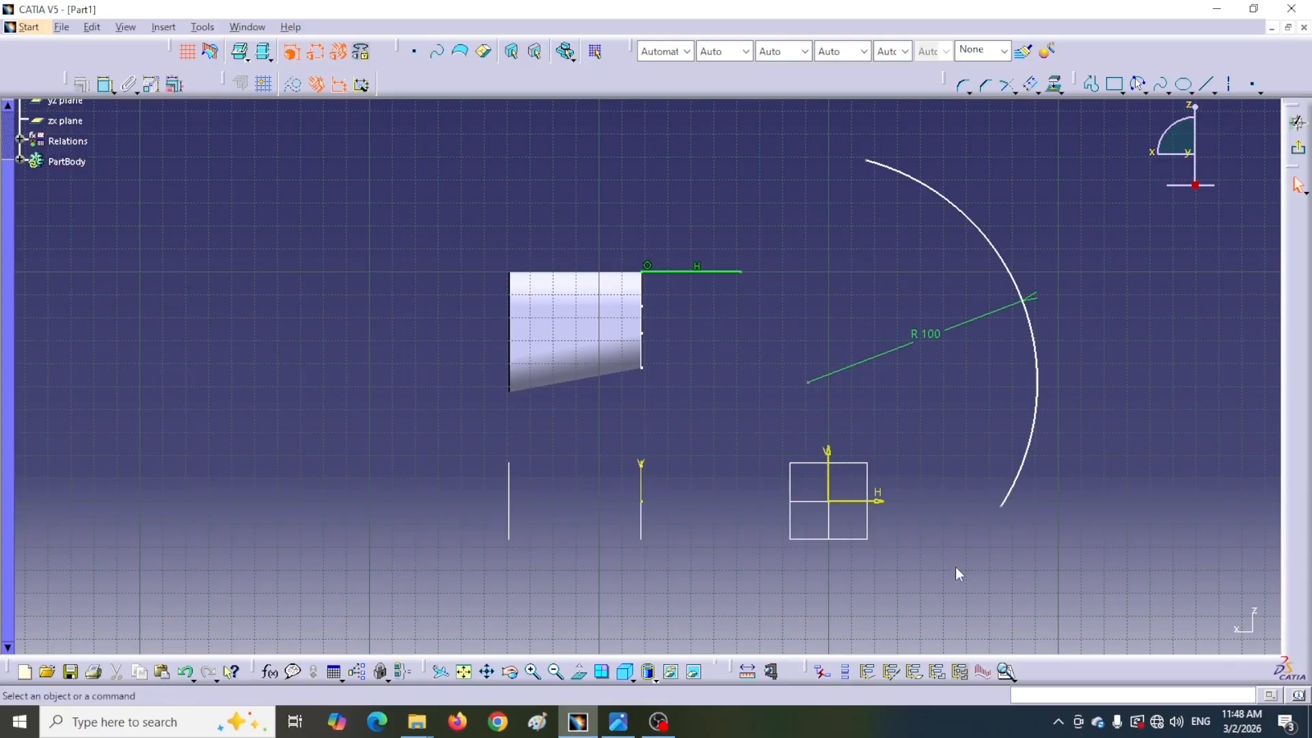
Examine the side view of the reference drawing for the duct's arc dimensions
click(618, 723)
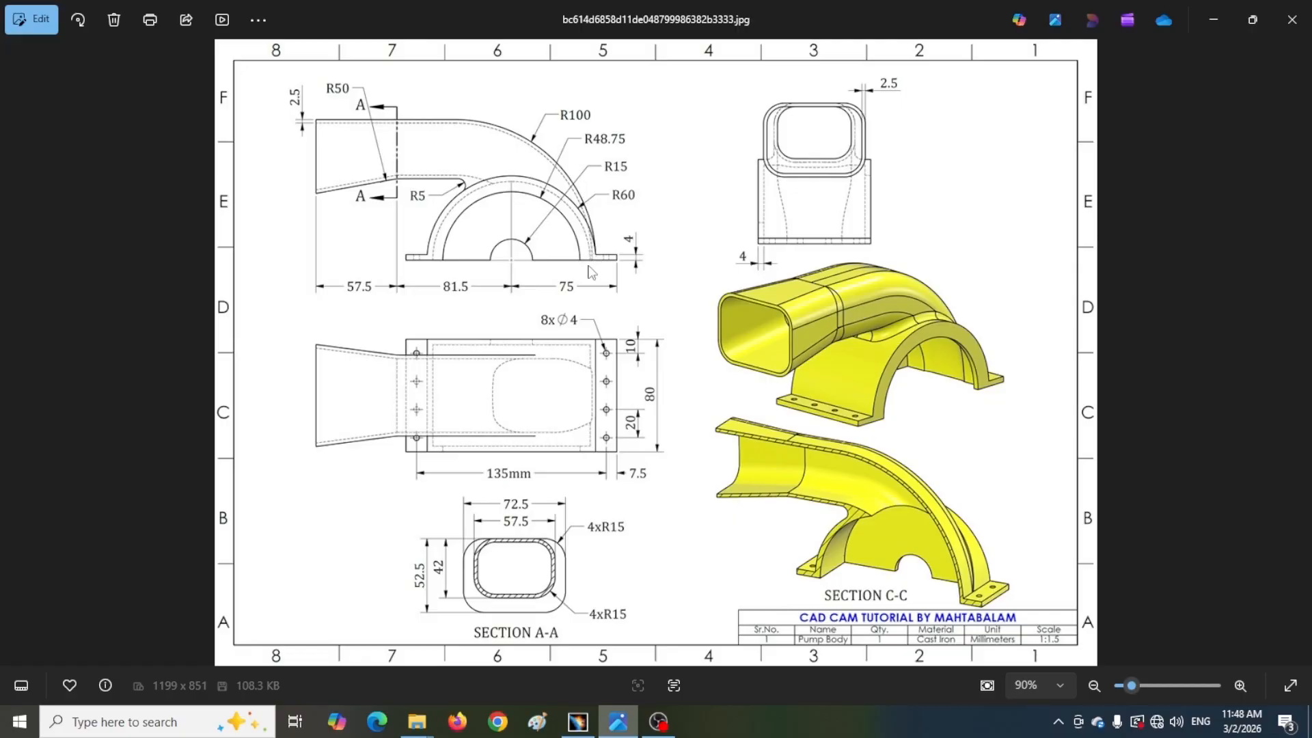
scroll(592, 272, up, 4)
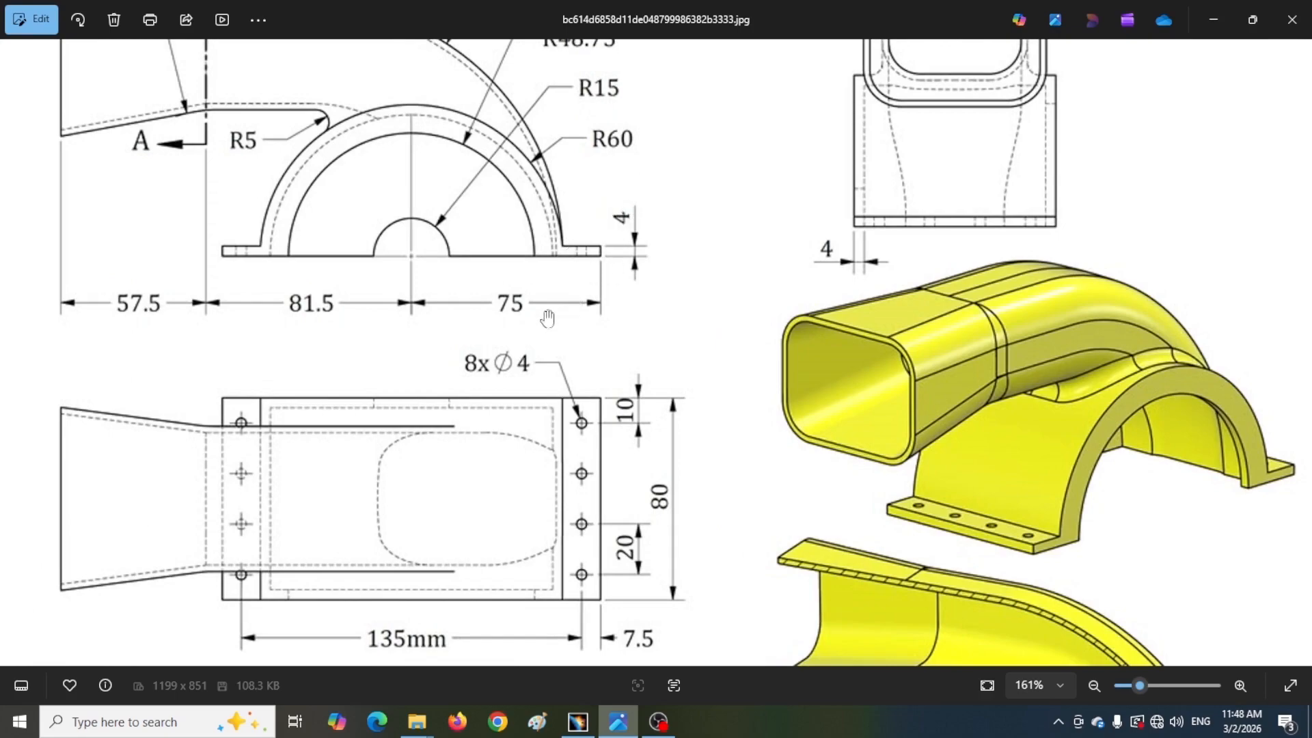
scroll(531, 330, down, 2)
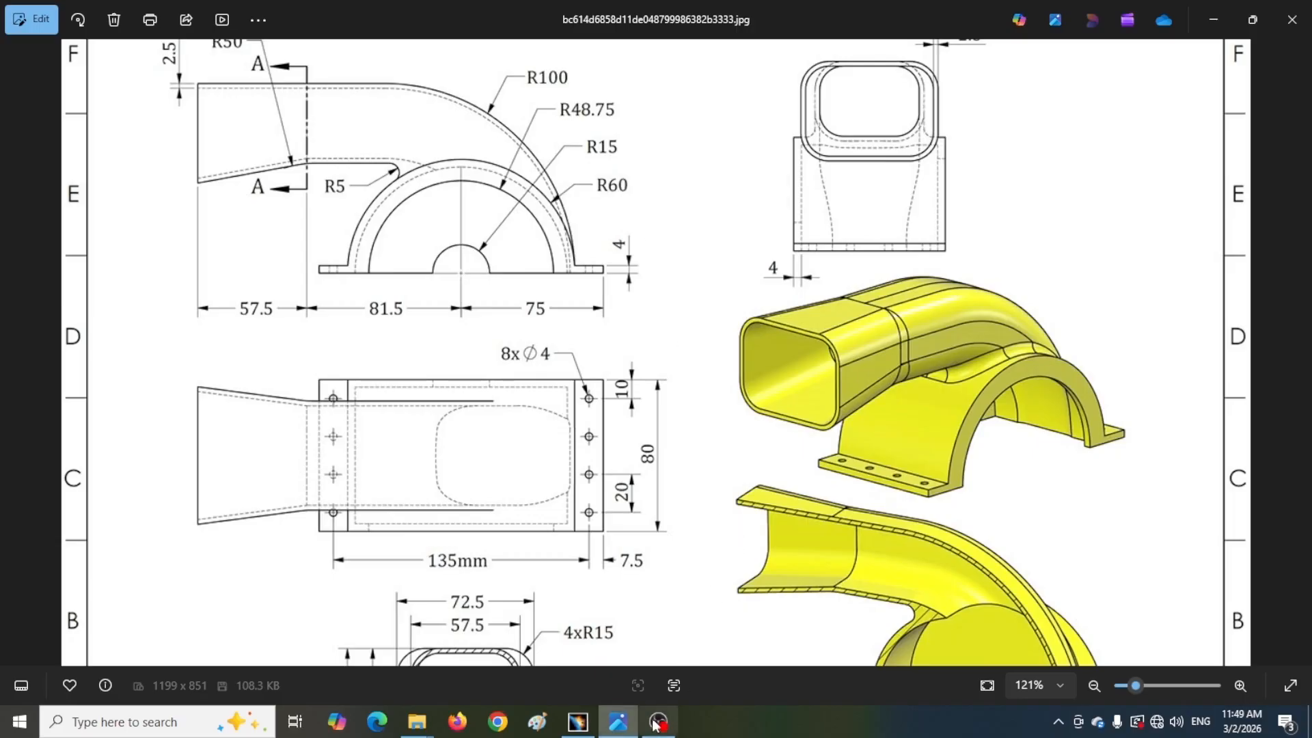
click(578, 722)
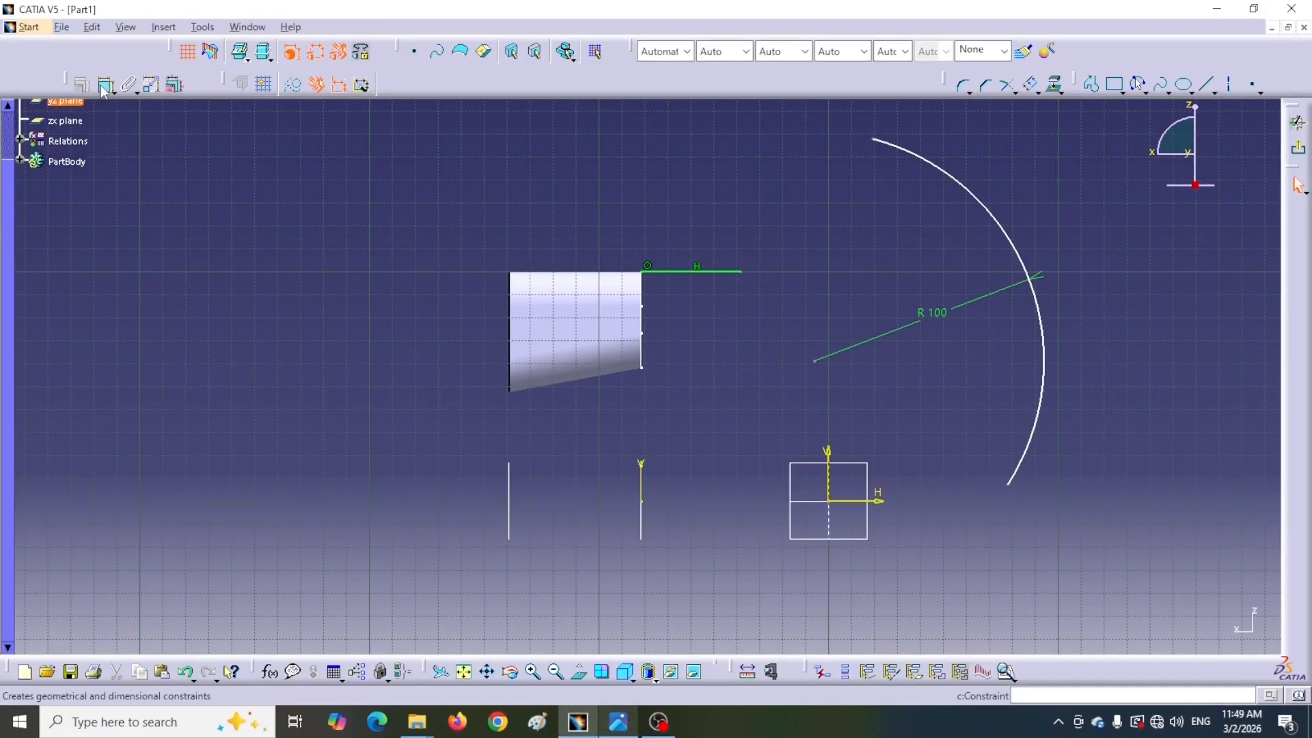
Dimension the arc's lower endpoint 4 mm above the horizontal axis
click(851, 504)
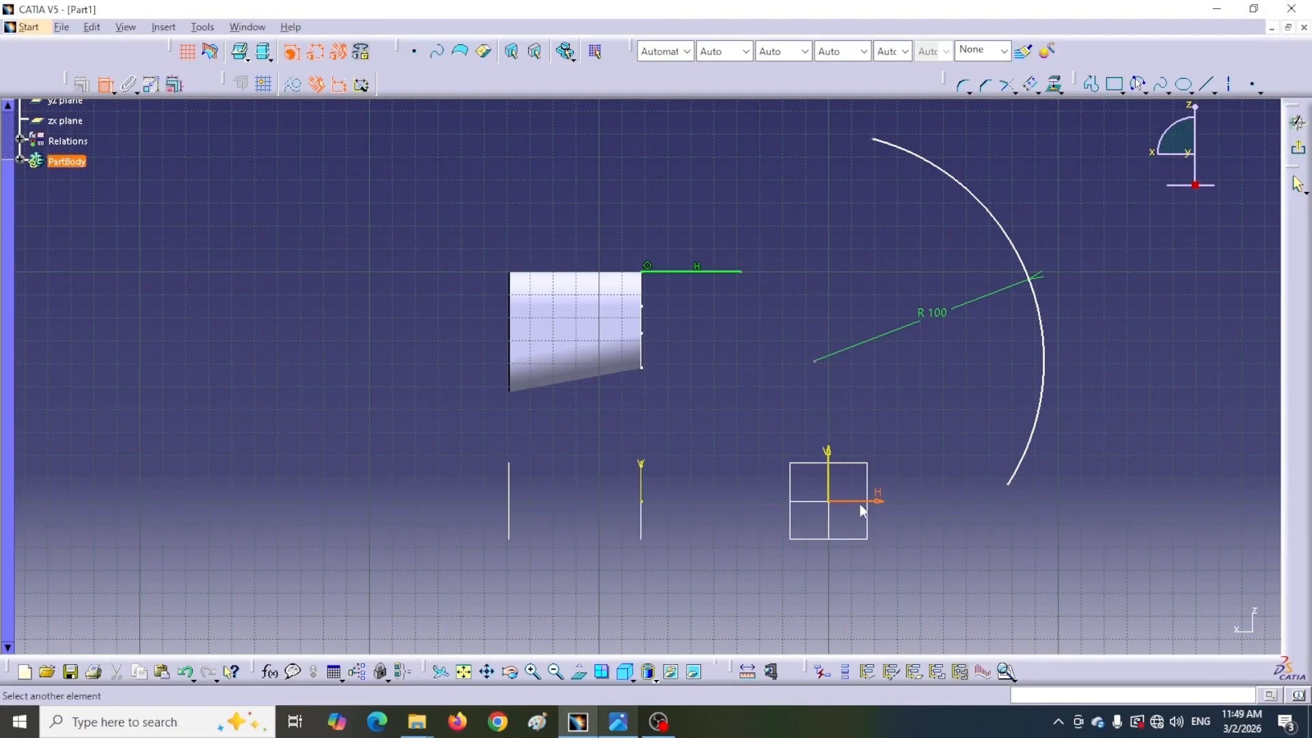
click(1011, 484)
click(1075, 472)
double_click(1075, 468)
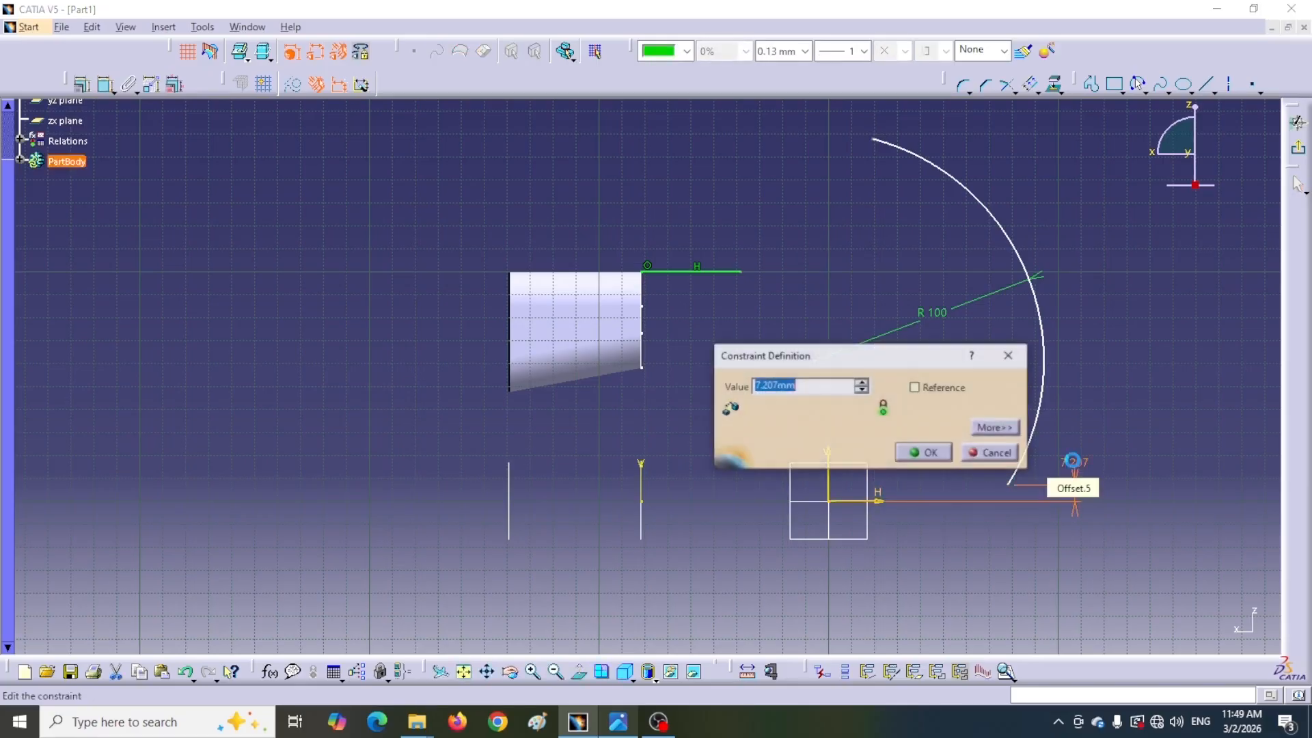
text(4)
key(Return)
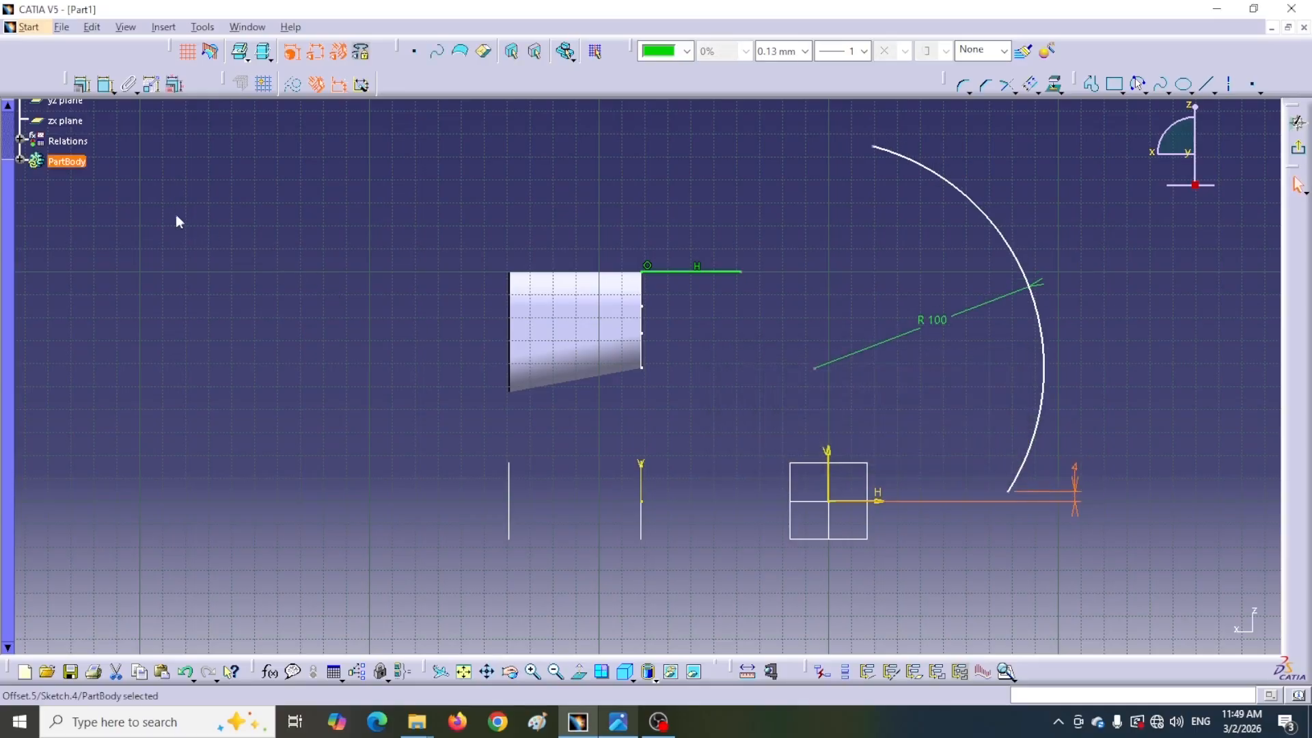
Dimension the arc's lower endpoint 60 mm horizontally from the vertical axis
click(104, 85)
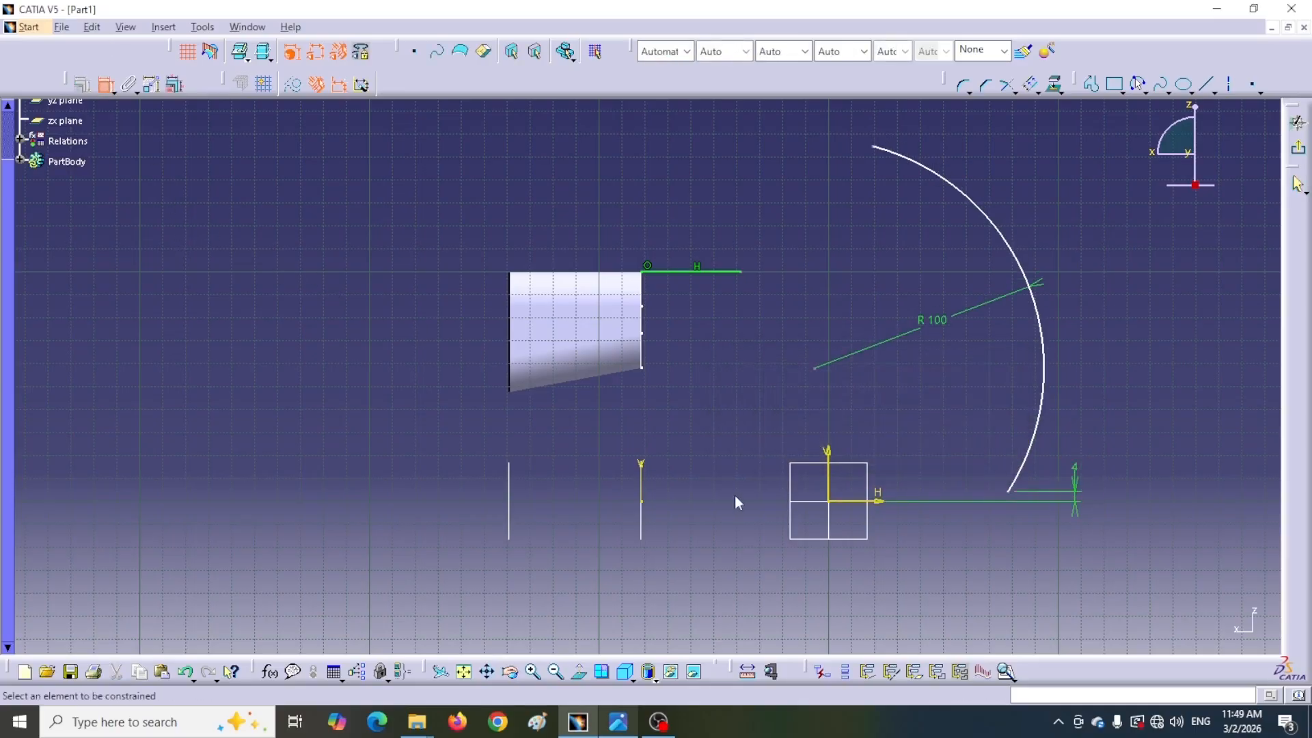
click(1005, 495)
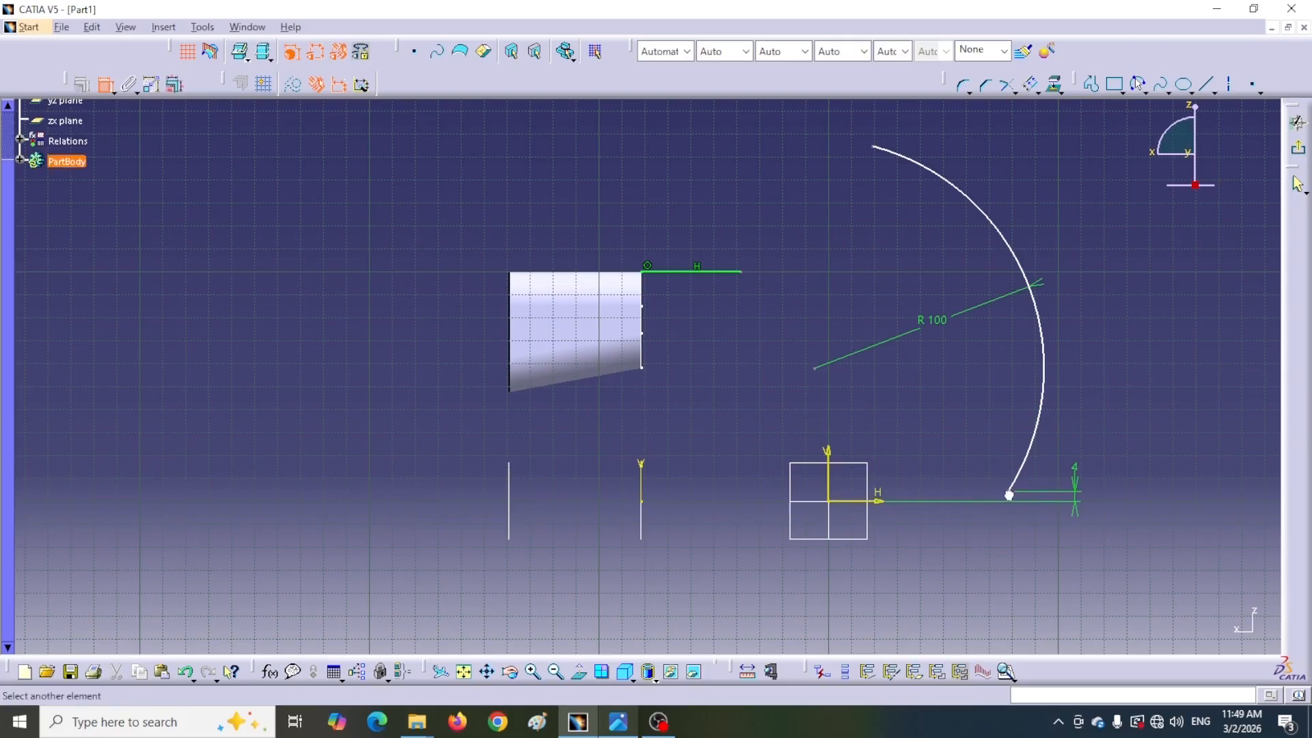
click(829, 482)
click(924, 432)
double_click(924, 432)
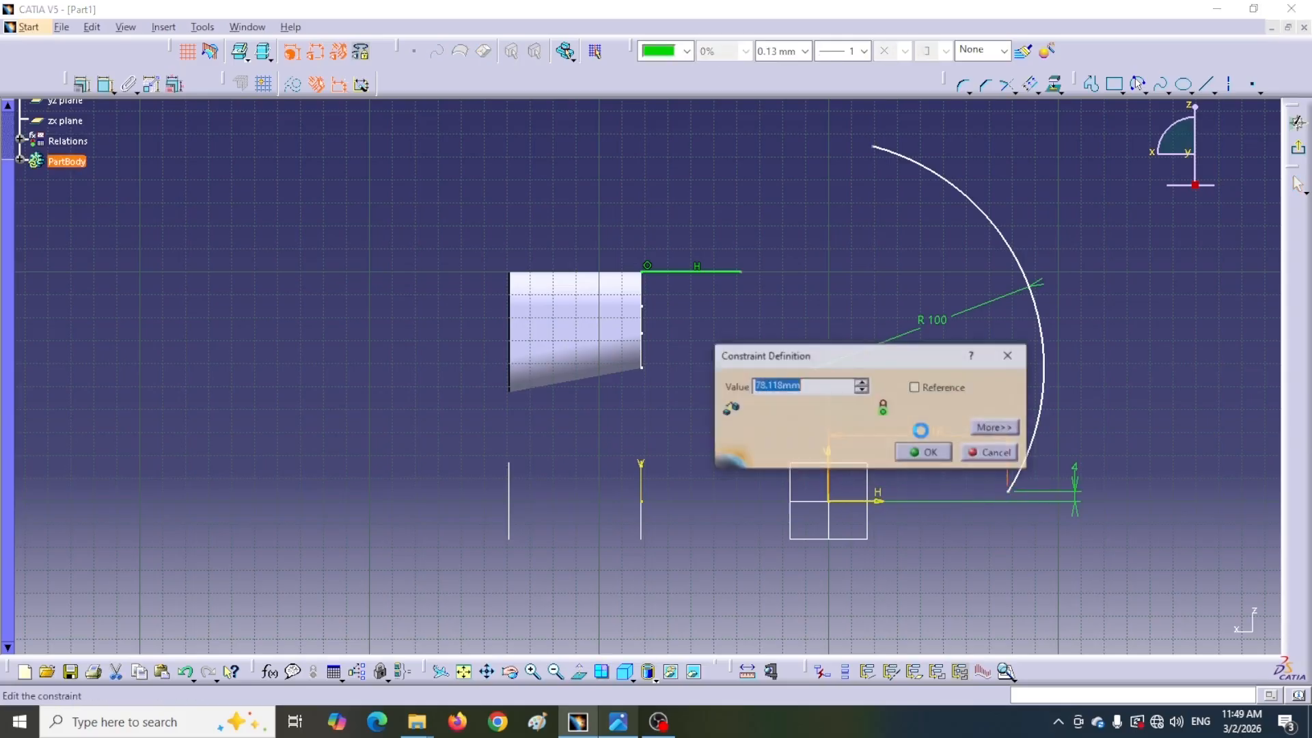
text(60)
key(Return)
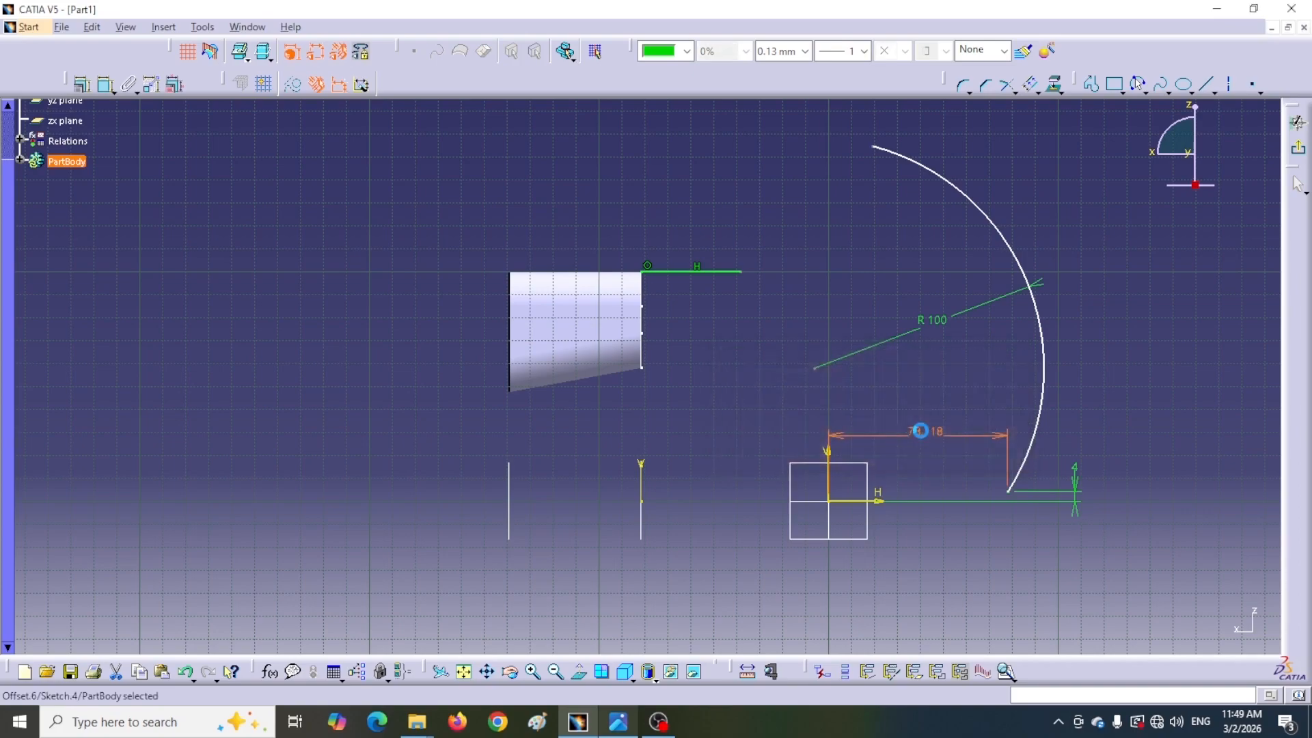
Pull the arc's upper end toward the line and make it coincide with the line's end point
drag(831, 146, 819, 291)
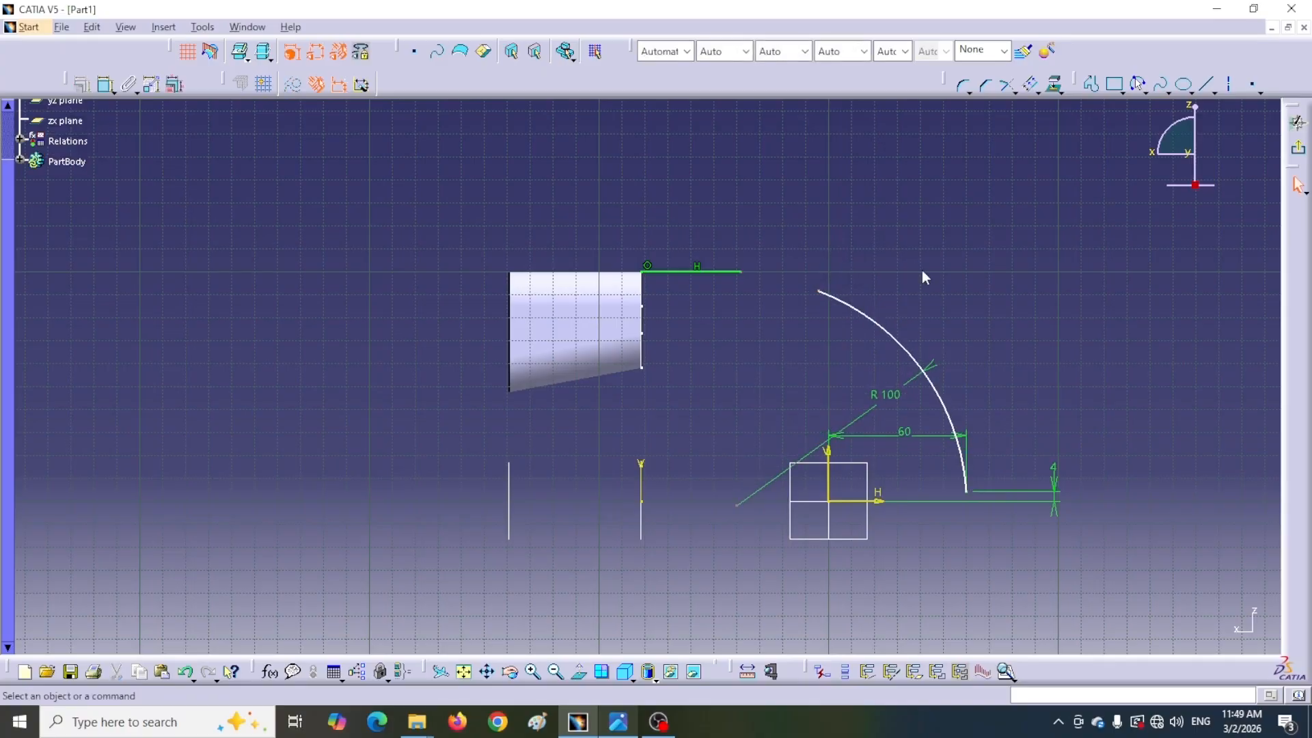
click(106, 83)
click(741, 272)
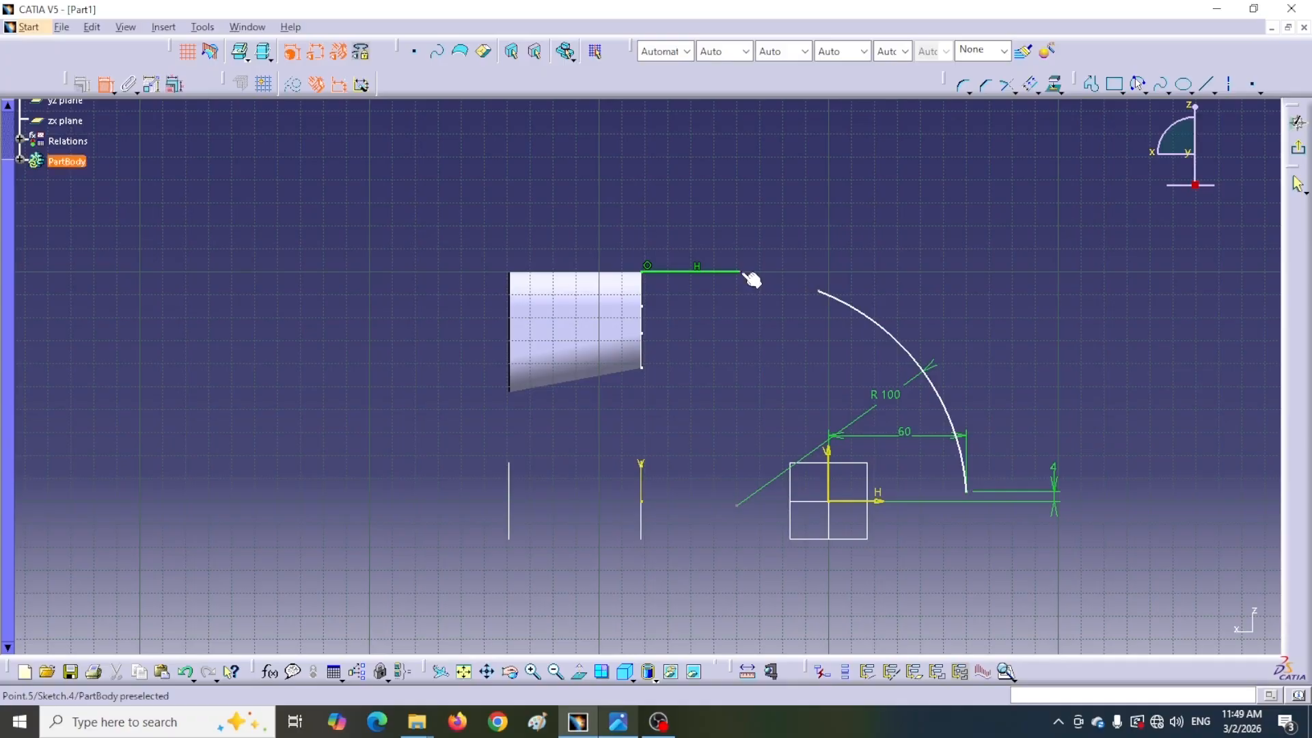
click(823, 295)
right_click(760, 220)
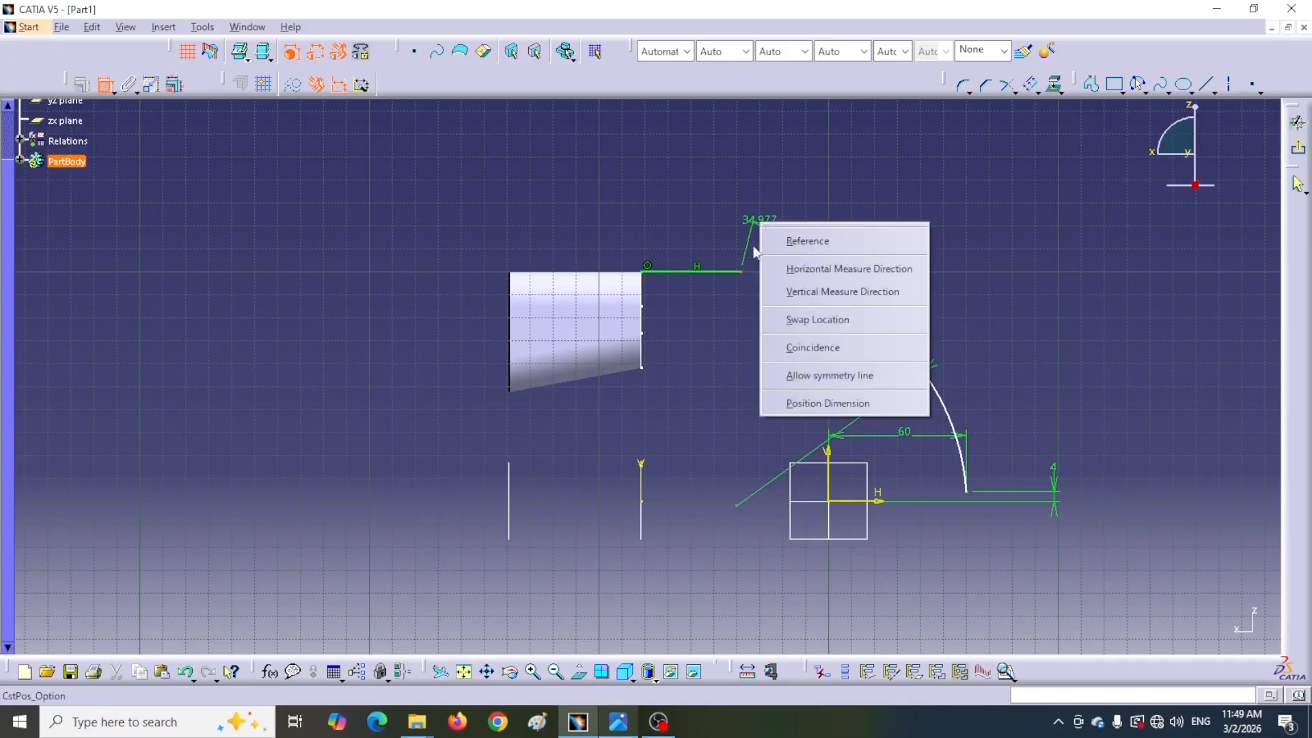
click(779, 346)
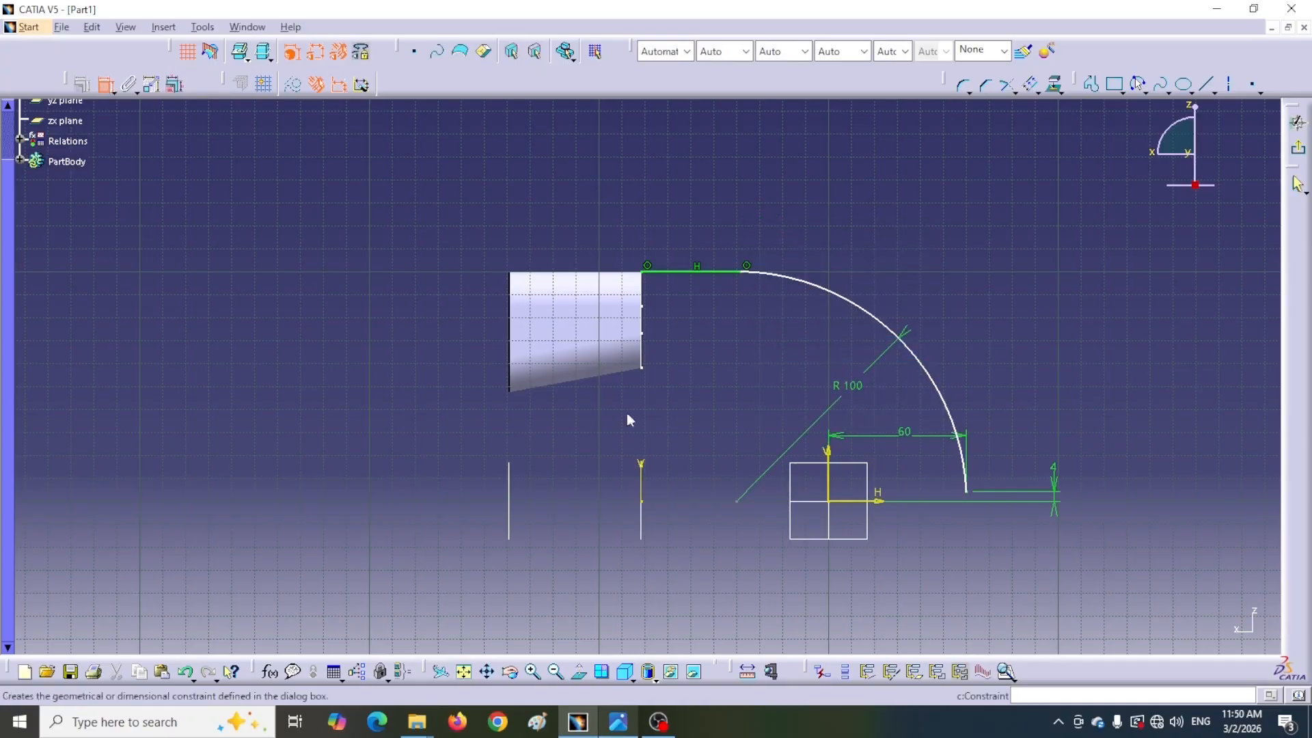
Constrain the line tangent to the arc and exit the sketch
click(714, 273)
click(791, 278)
right_click(747, 226)
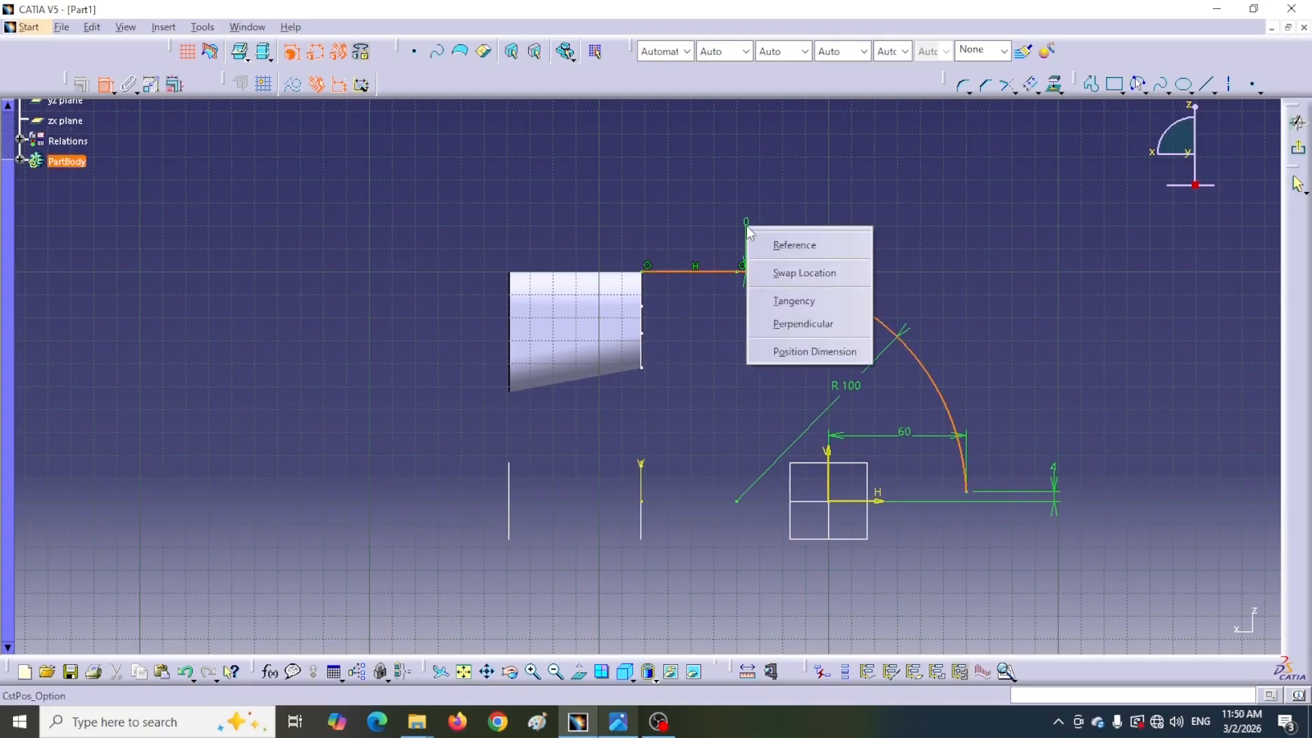
click(770, 305)
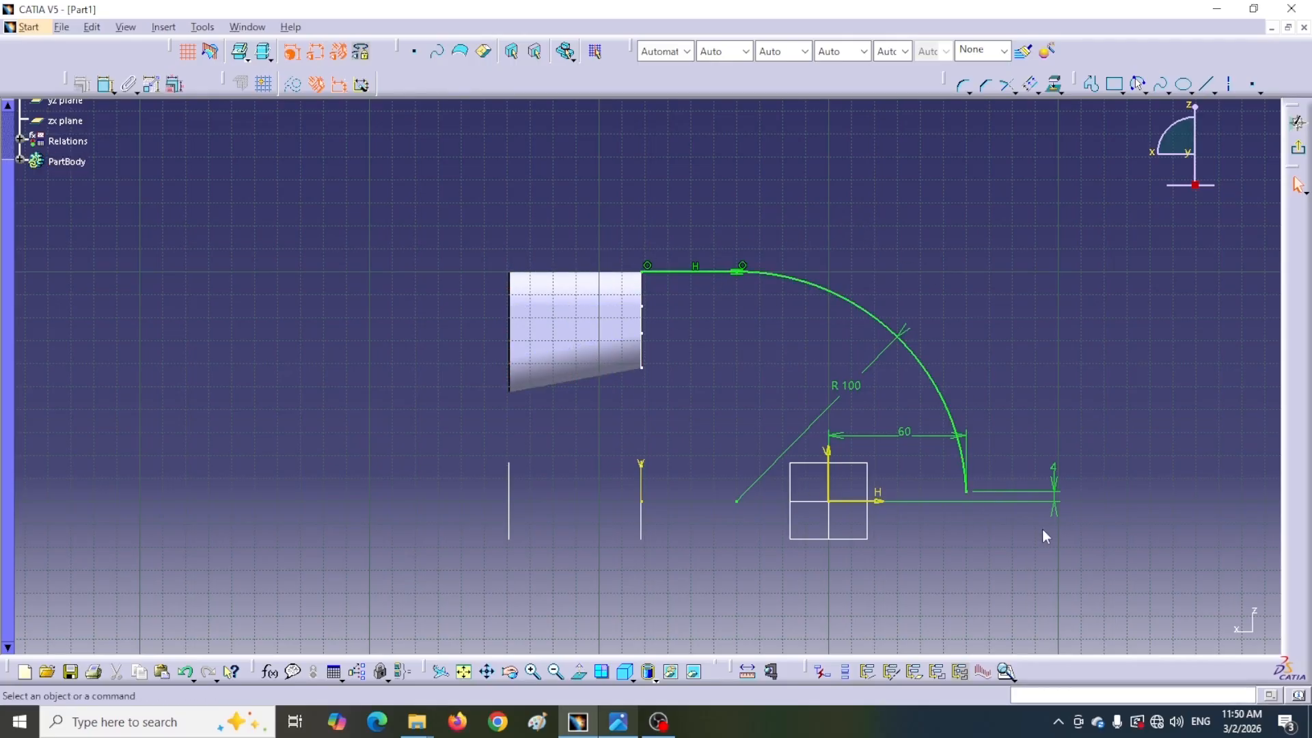
click(1298, 154)
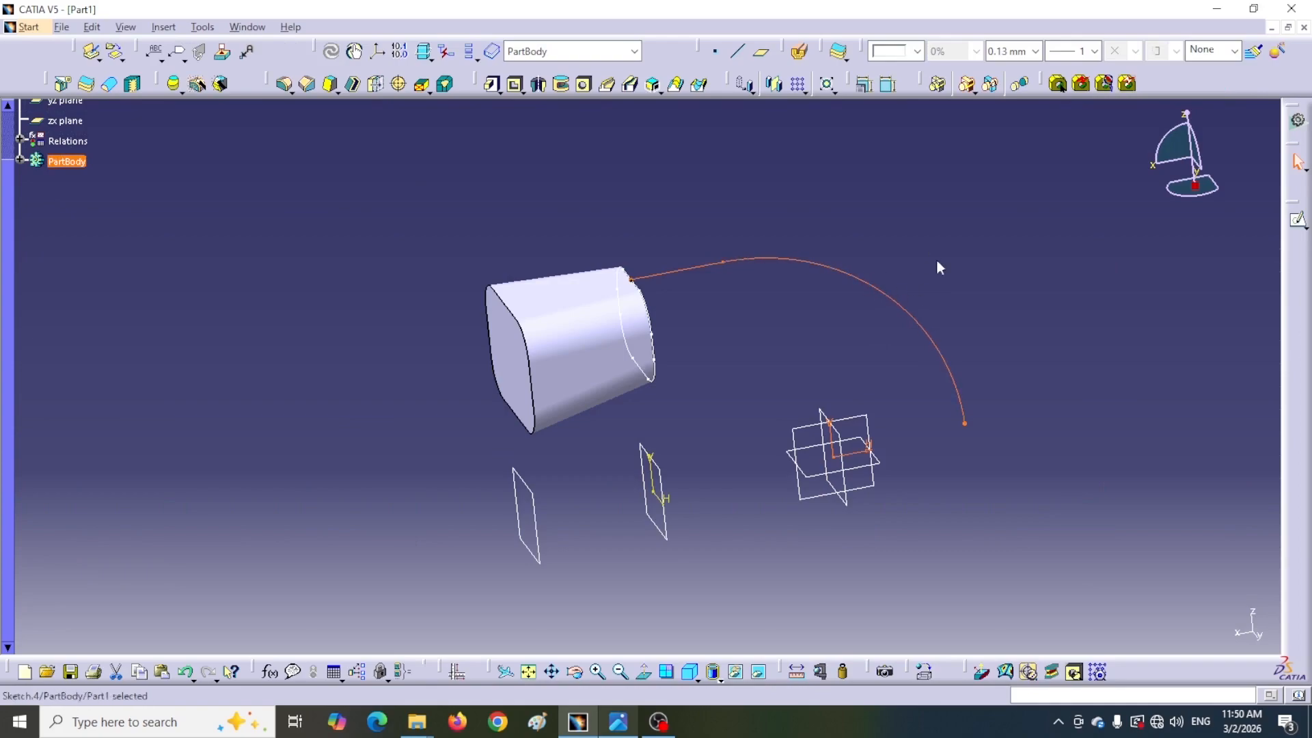
Create a Rib sweeping the loft's end profile sketch along the line-and-arc path
click(954, 214)
middle_drag(966, 270, 882, 298)
middle_drag(878, 236, 891, 299)
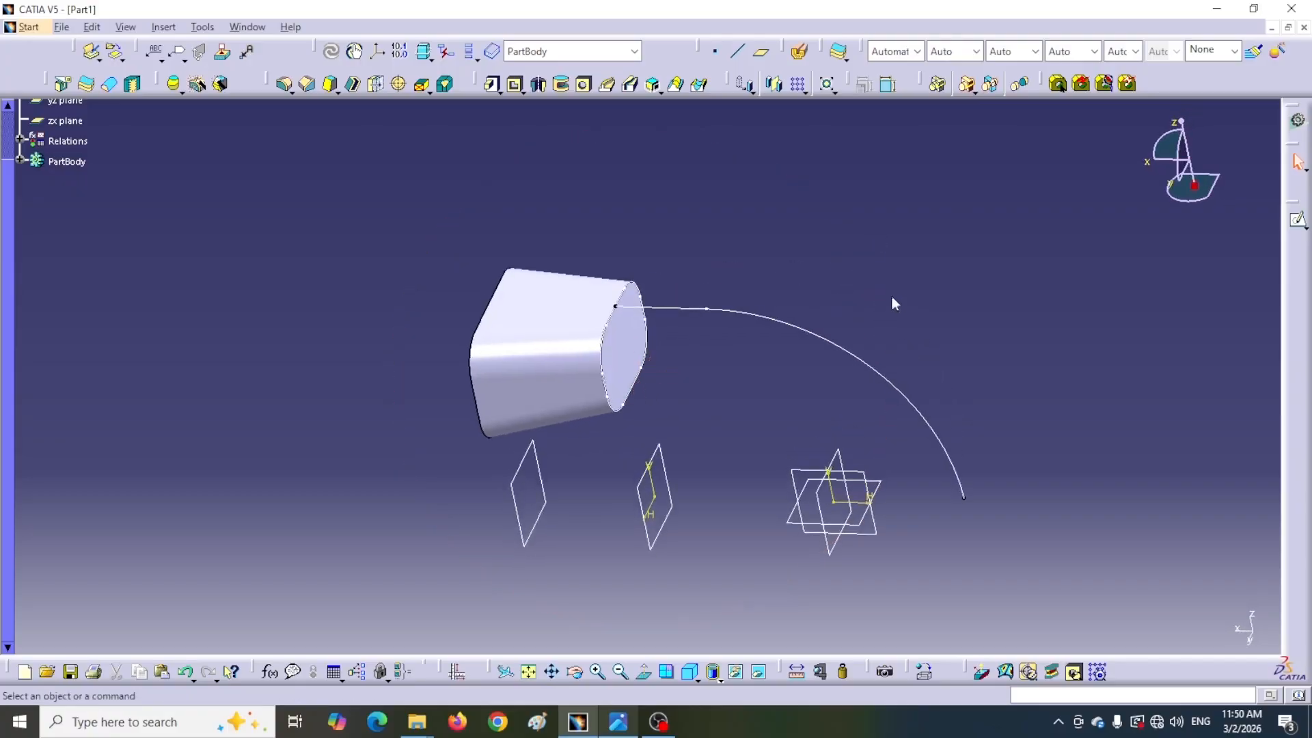
click(607, 84)
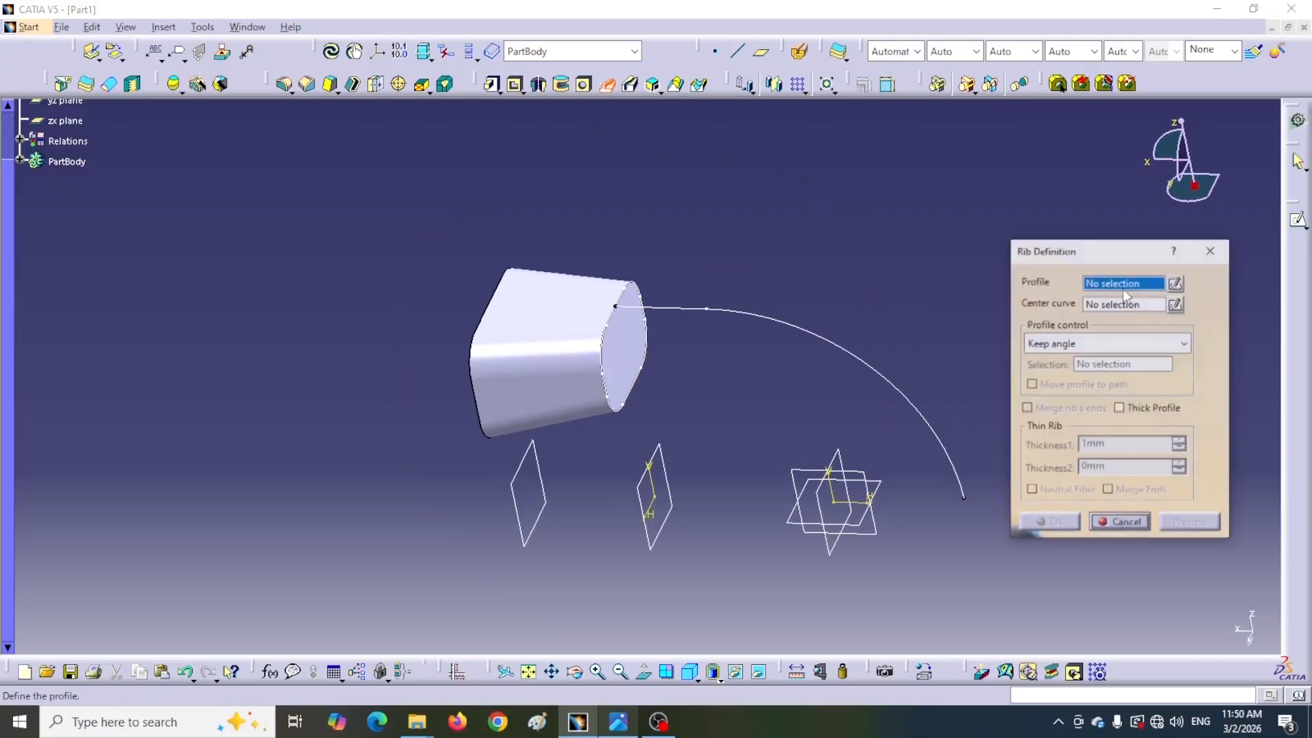
drag(1111, 257, 1105, 240)
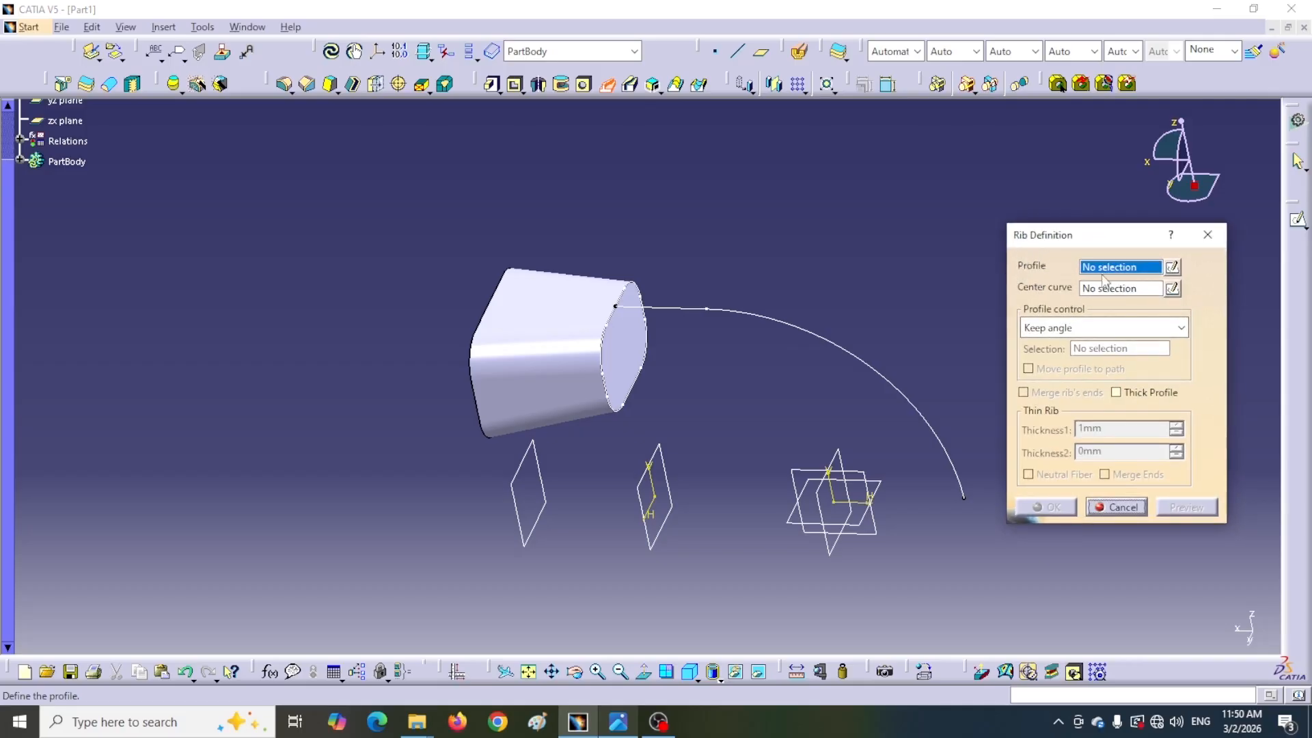
click(614, 335)
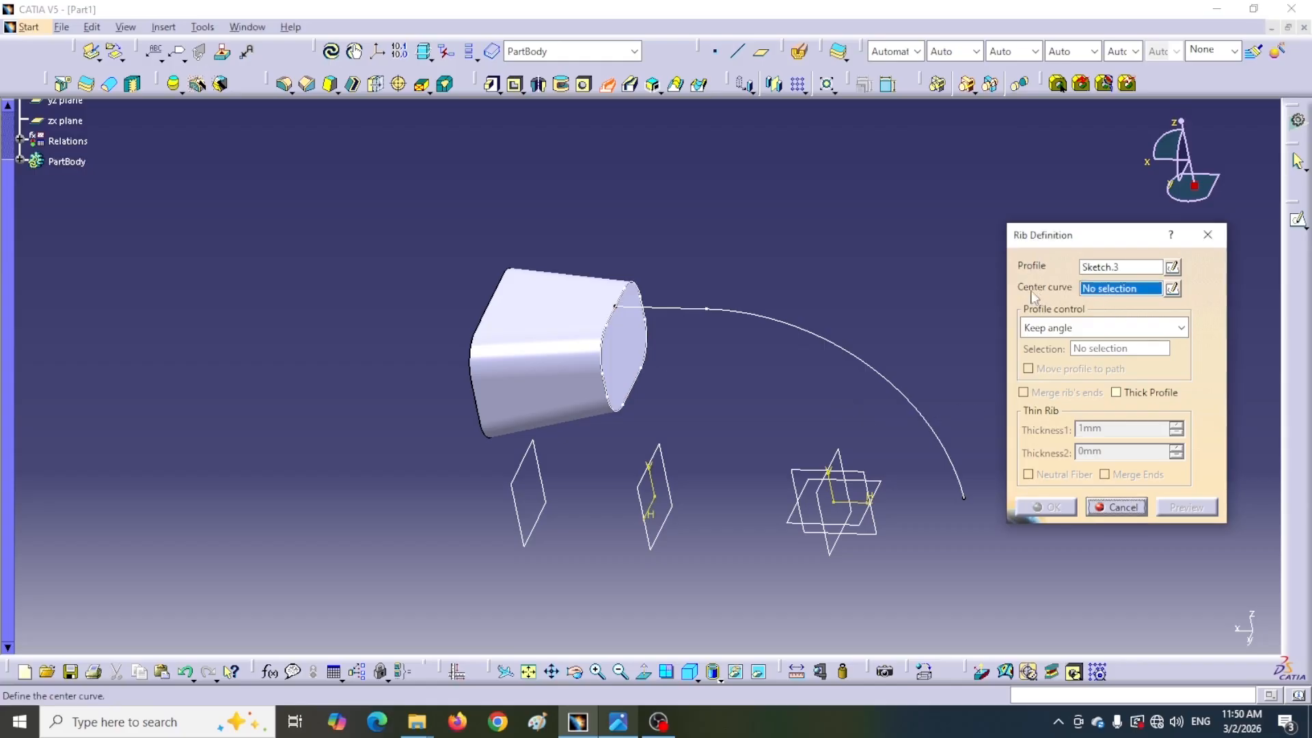
click(814, 340)
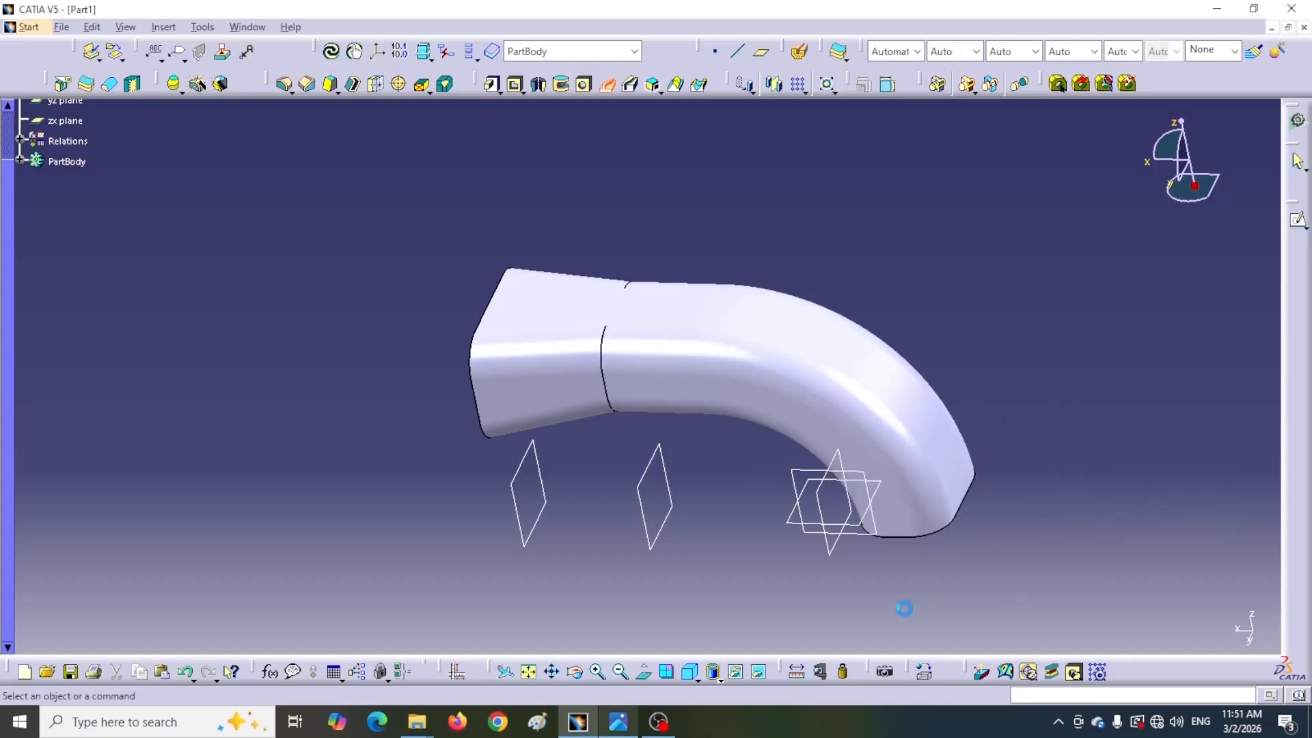
Start a Shell on the duct solid with an inside thickness of 2.5 mm
middle_drag(838, 615, 823, 519)
middle_drag(758, 439, 757, 480)
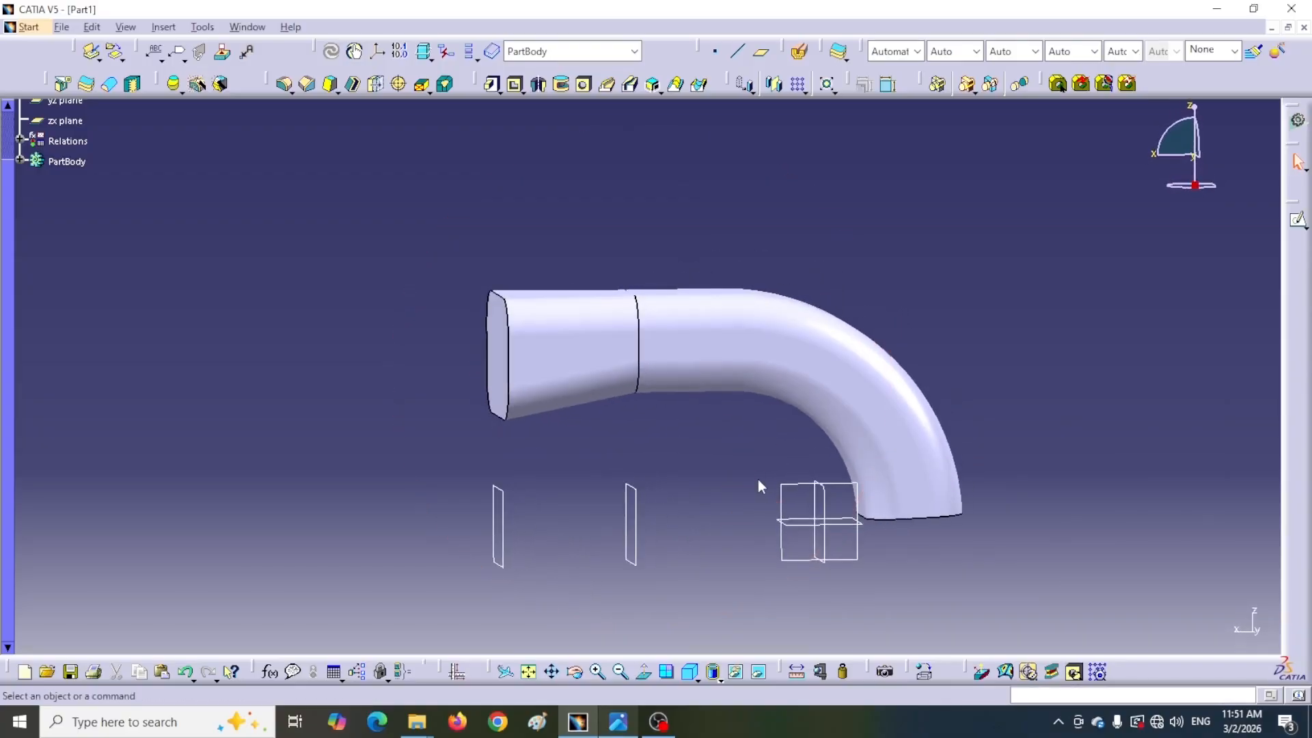
click(353, 86)
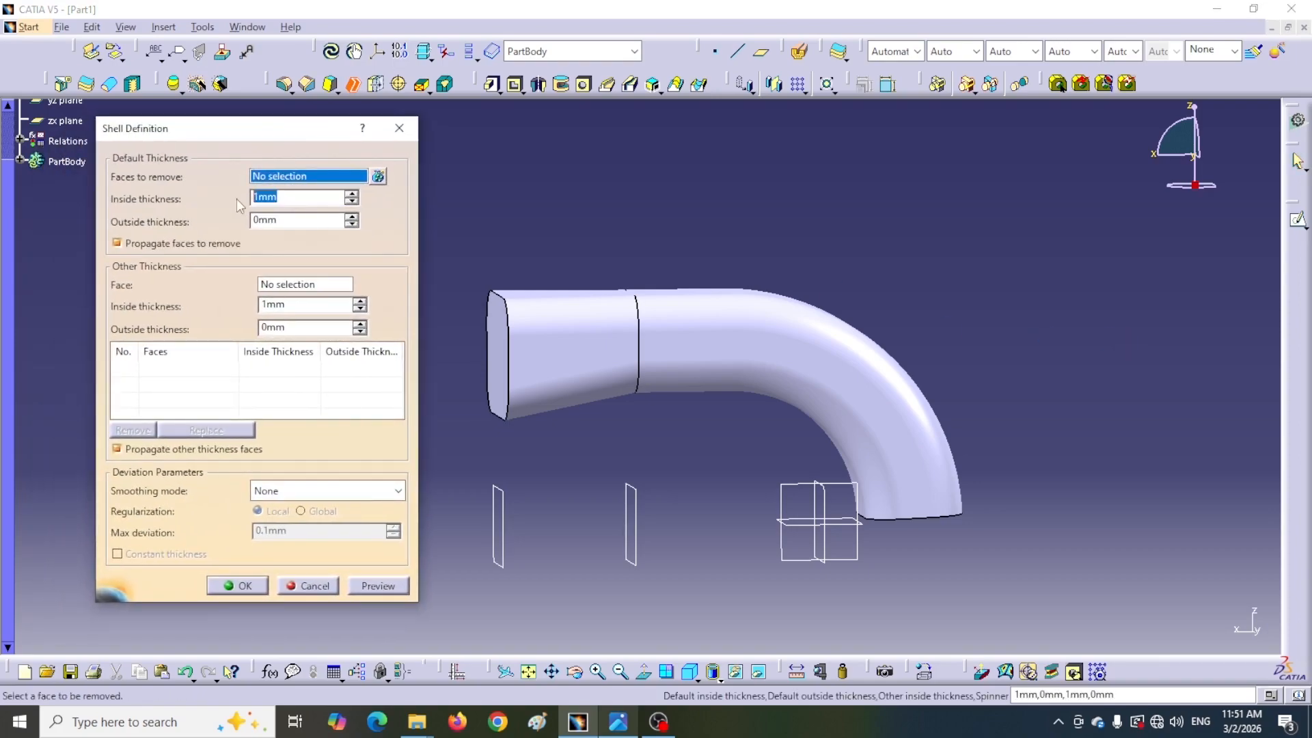
text(2.5)
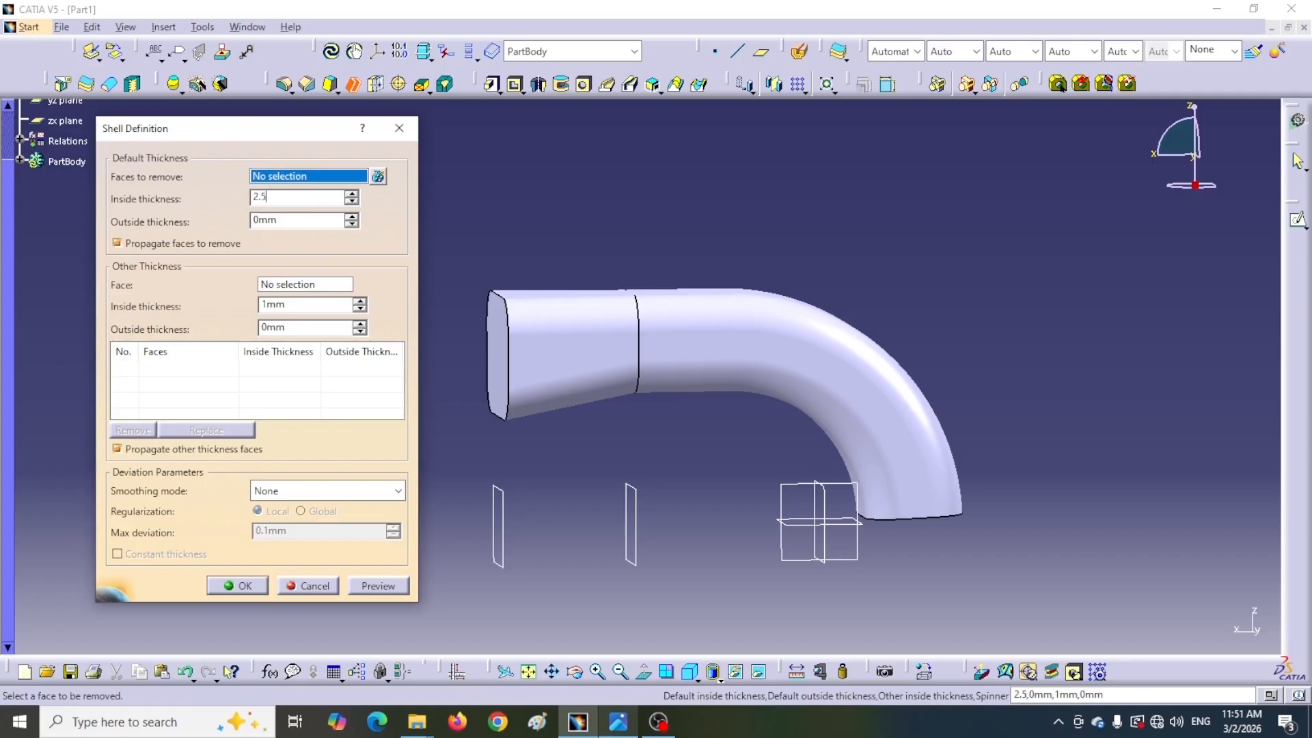
Check the wall thickness on the reference drawing
click(617, 722)
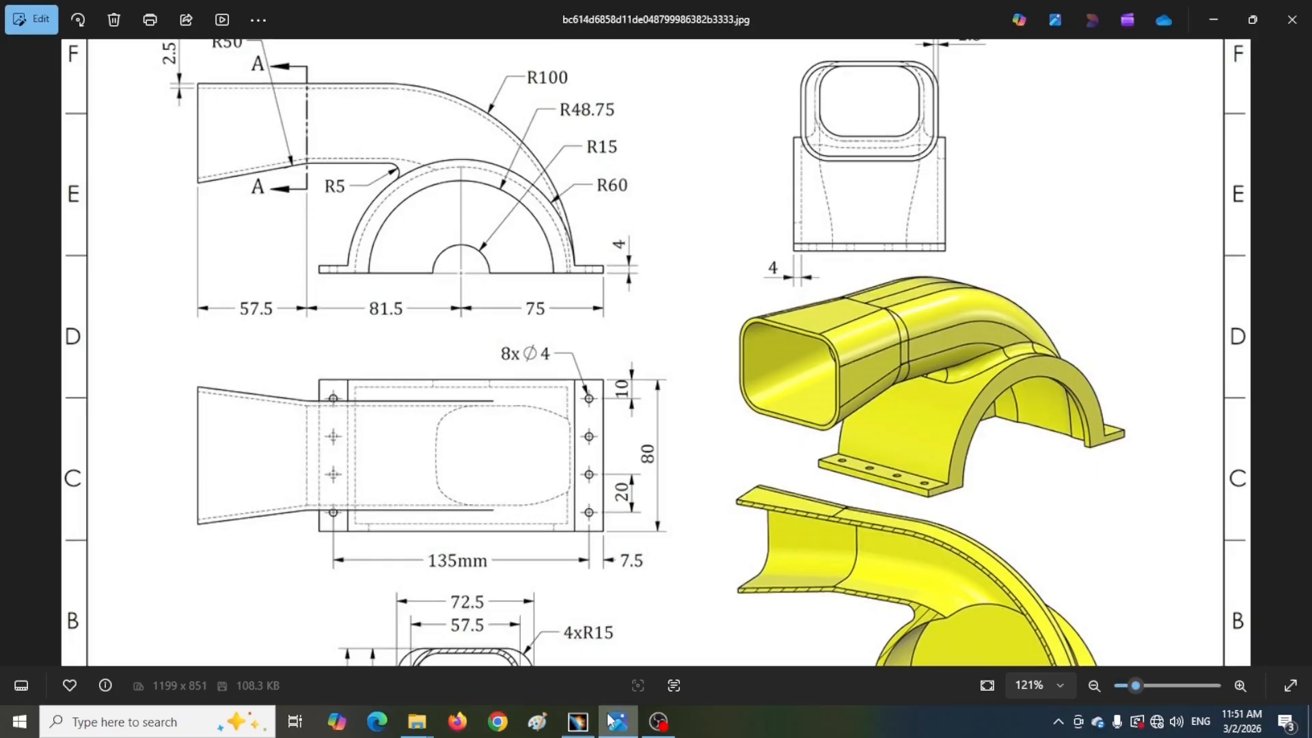
drag(175, 159, 193, 308)
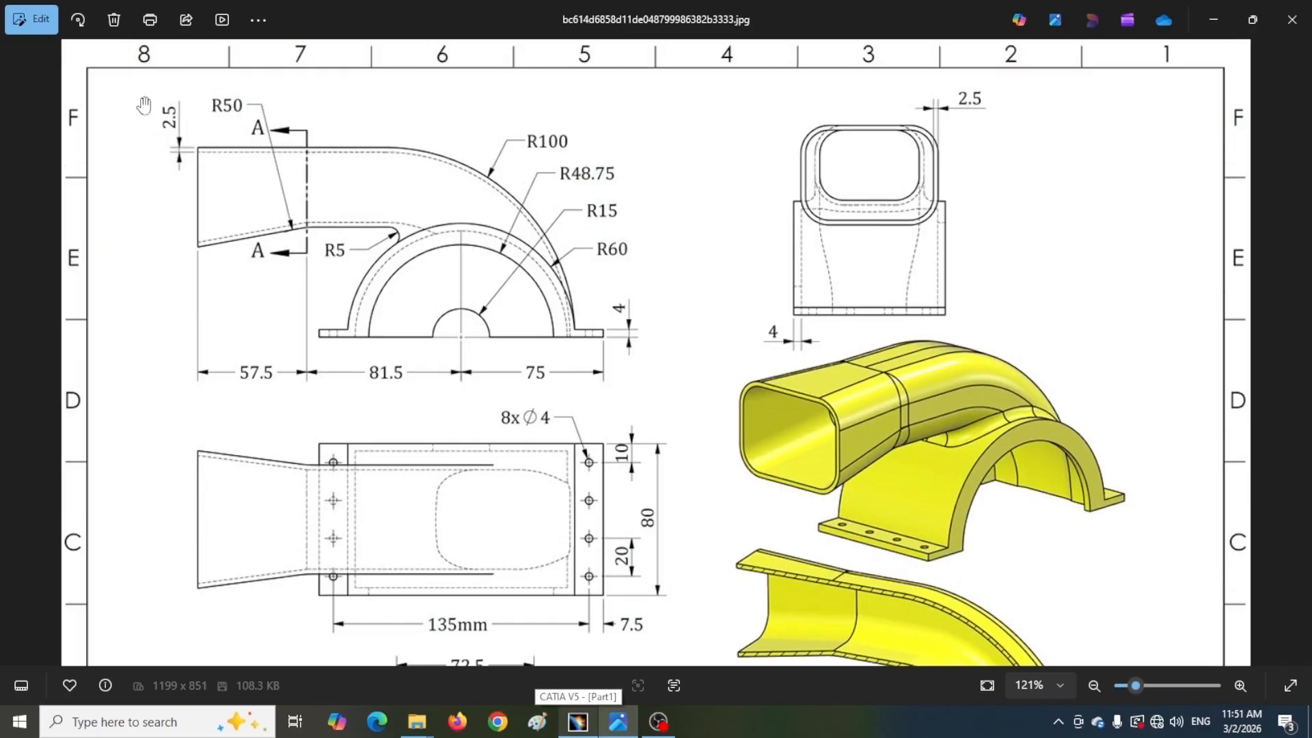
key(alt+Tab)
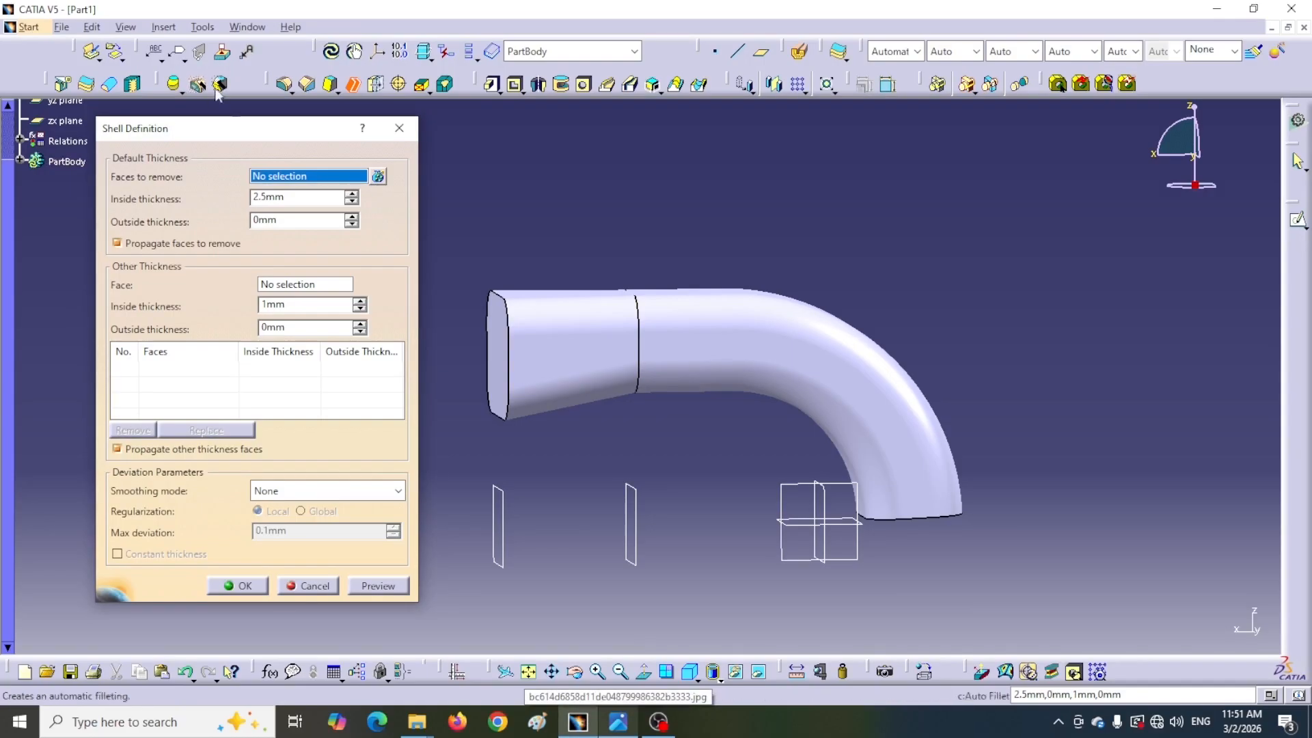
Select both open end faces of the duct as faces to remove and apply the shell
middle_drag(476, 422, 526, 435)
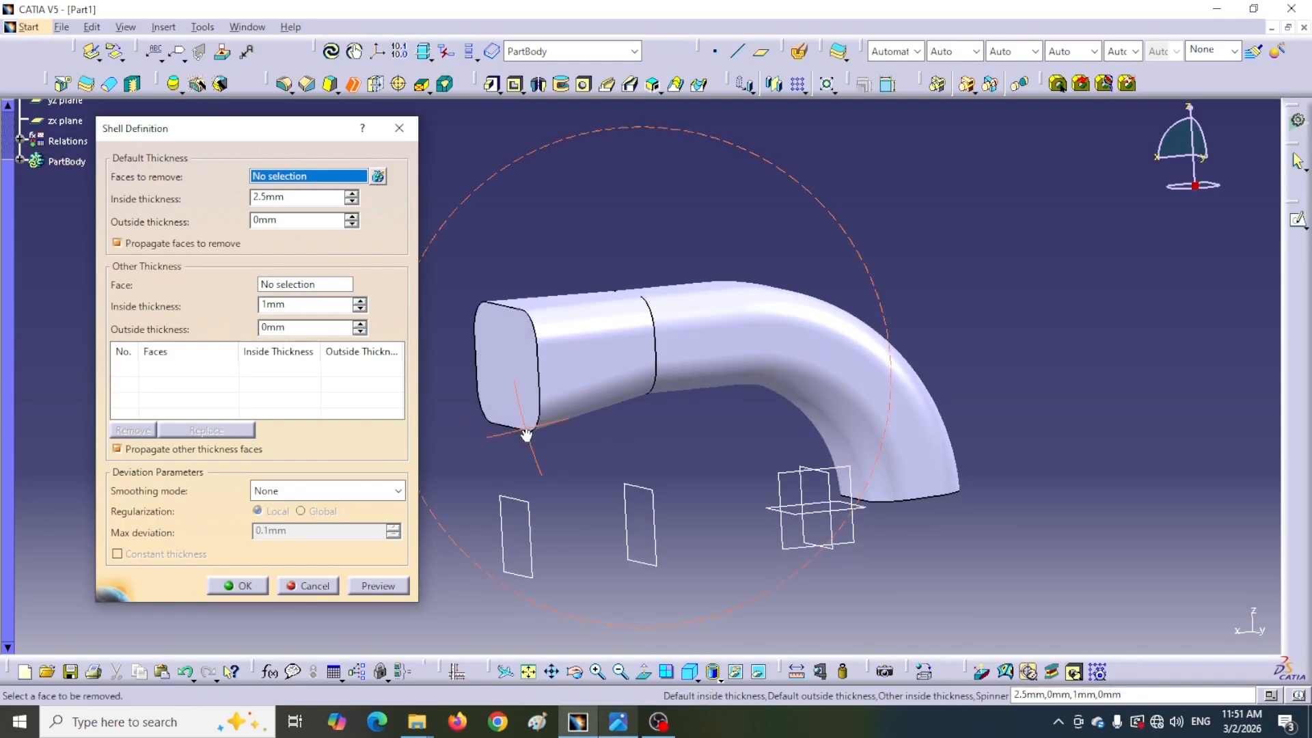
click(516, 374)
middle_drag(998, 527, 742, 378)
click(853, 376)
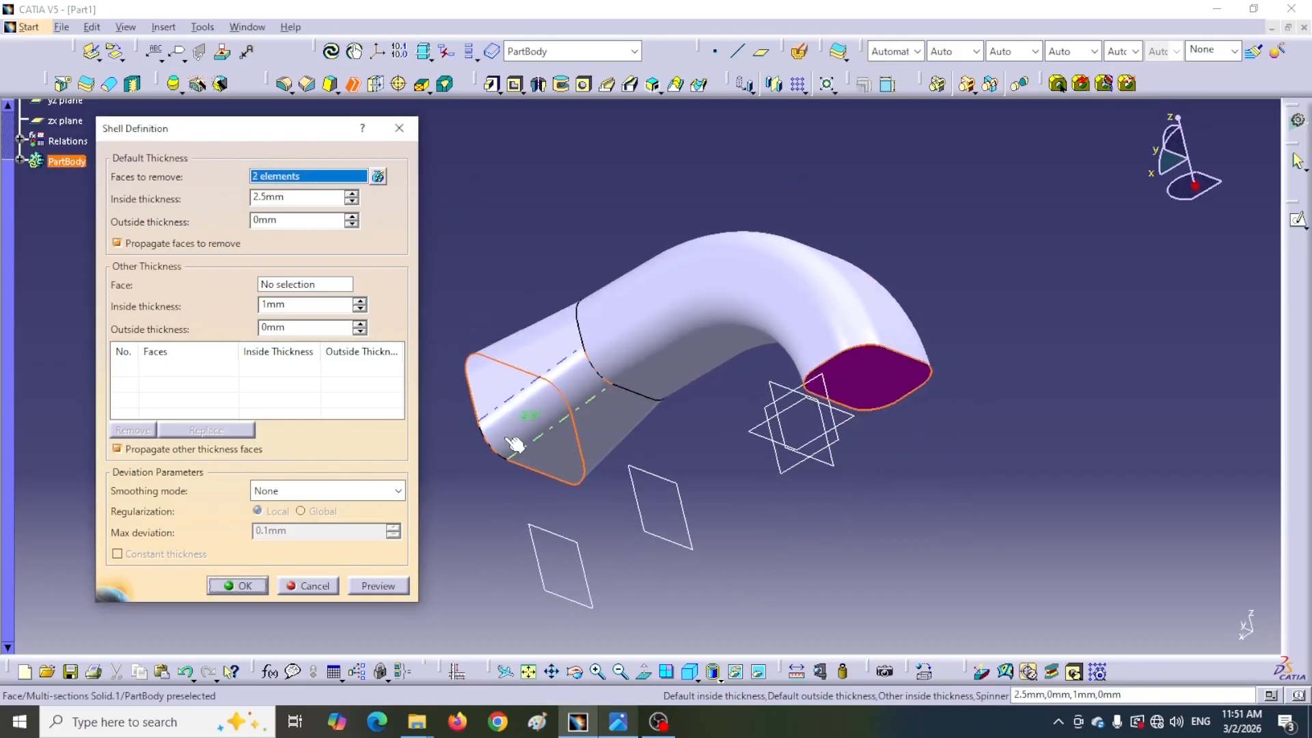
click(247, 588)
click(825, 551)
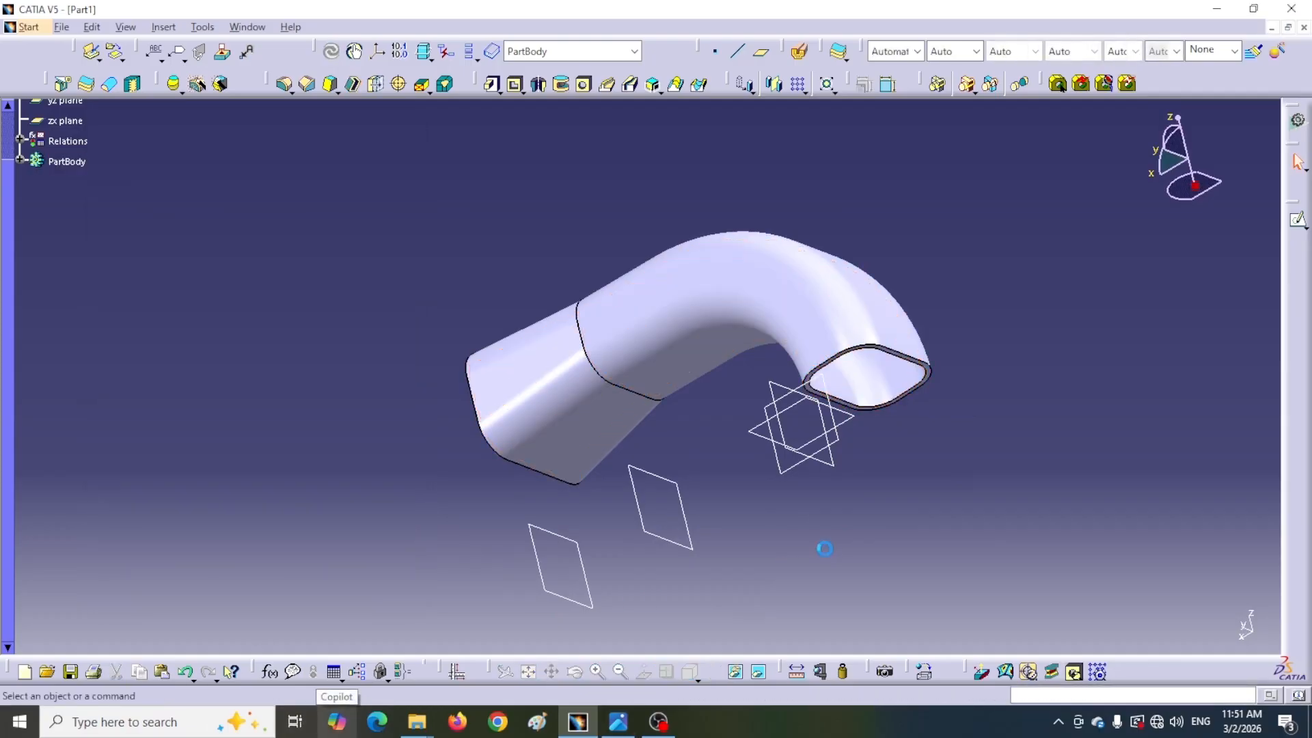
Inspect the shelled duct from several angles and compare it with the reference drawing
middle_drag(817, 480, 1031, 451)
middle_drag(384, 558, 476, 244)
middle_drag(855, 214, 772, 229)
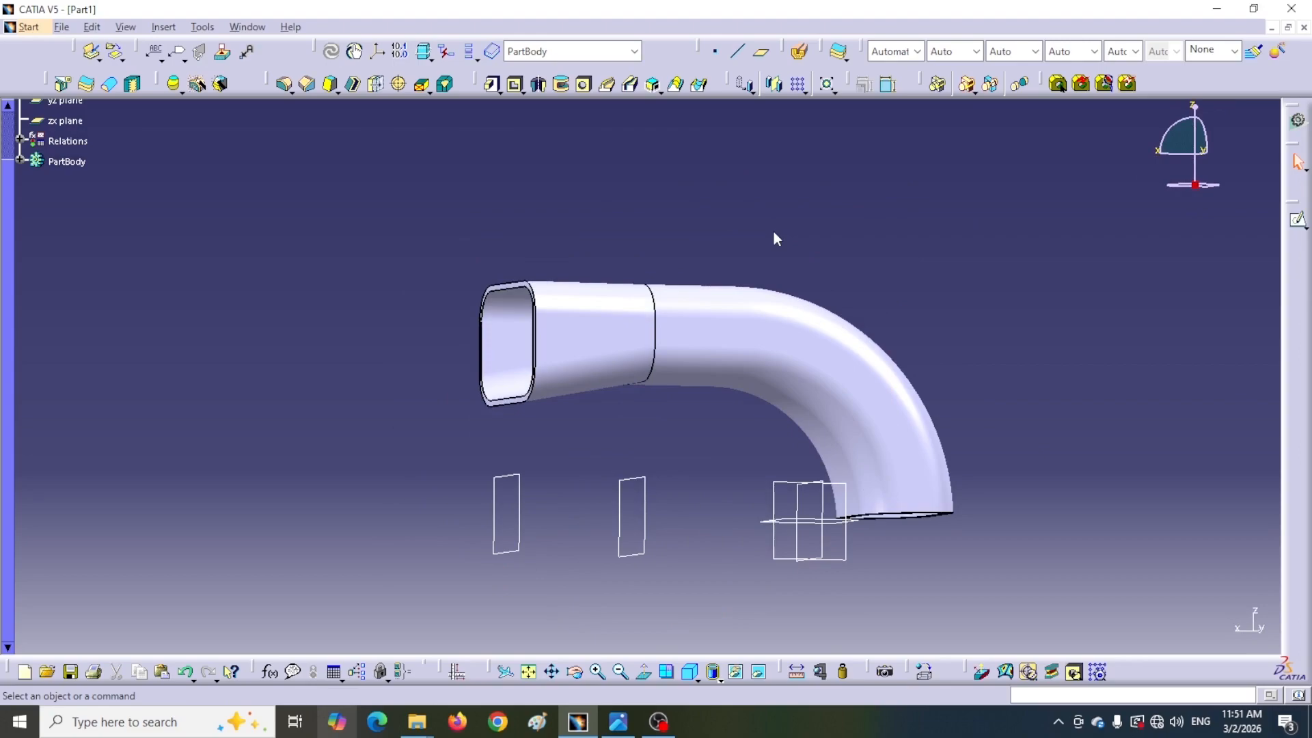
middle_drag(832, 227, 922, 256)
scroll(510, 186, down, 1)
middle_drag(511, 194, 595, 267)
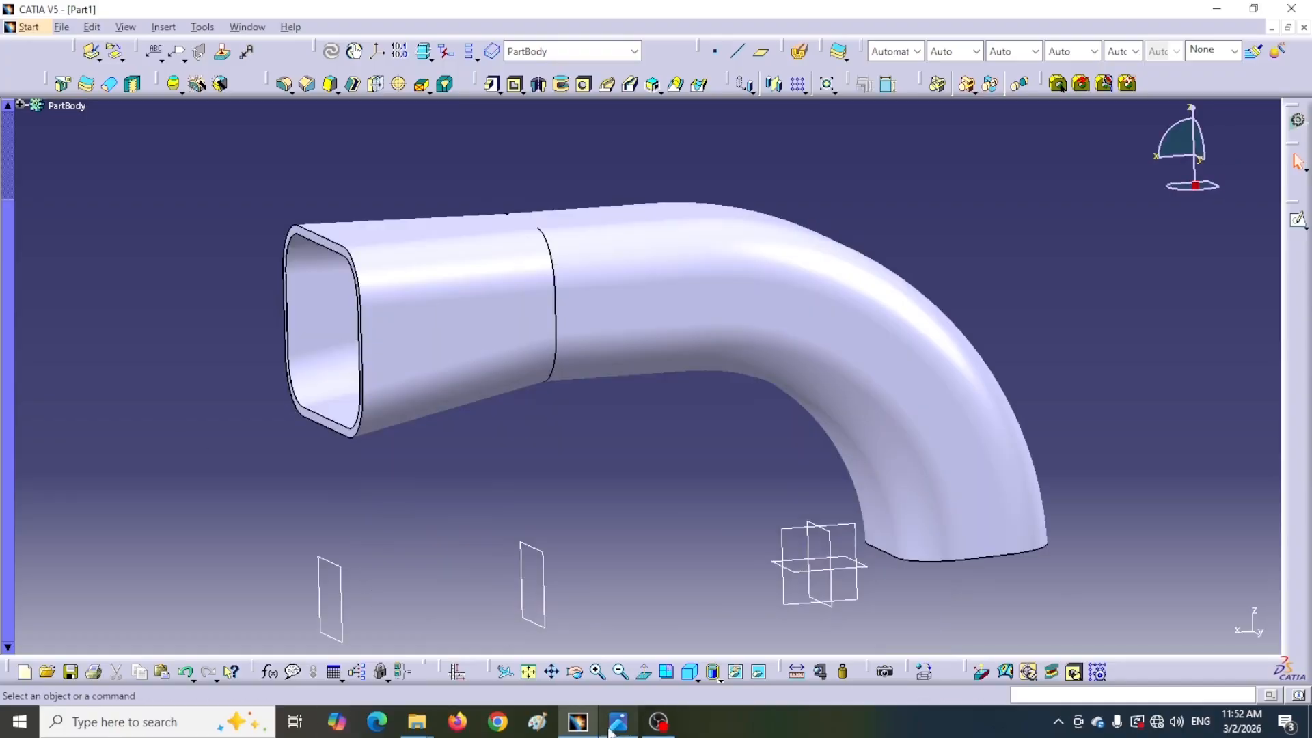
click(626, 727)
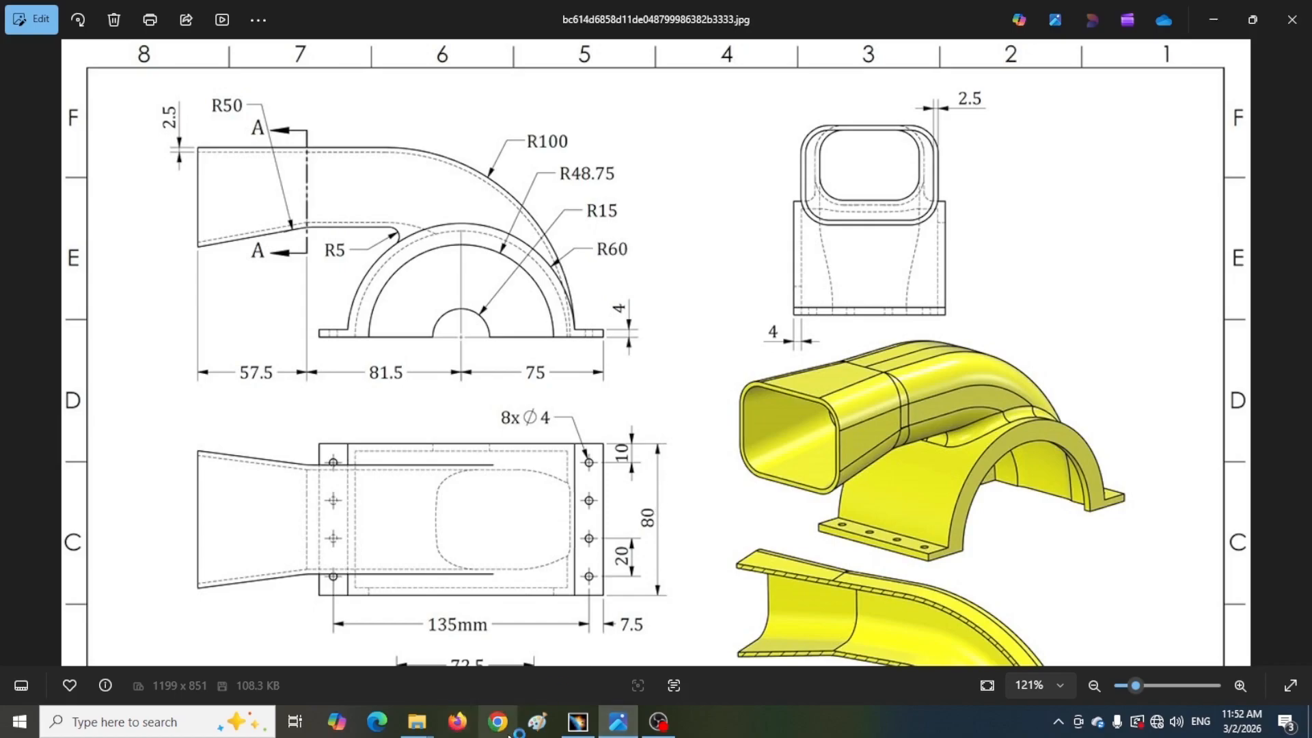
click(578, 725)
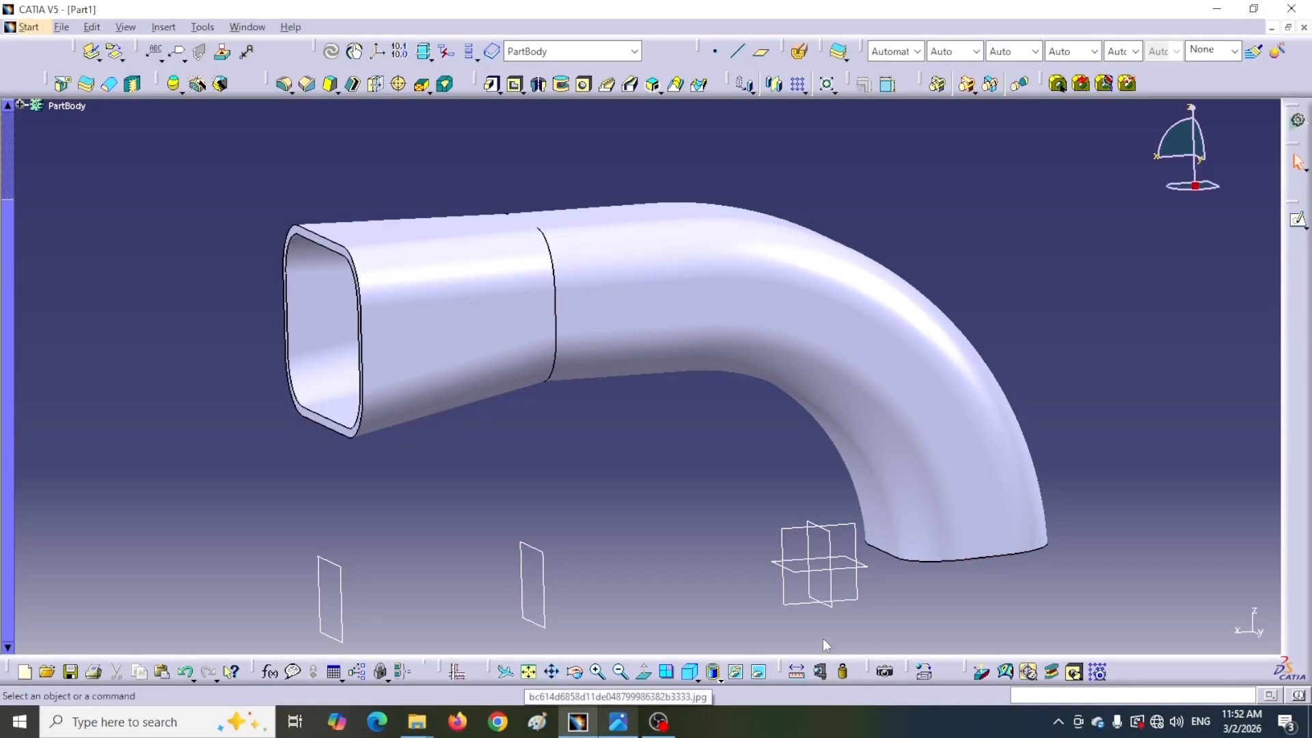
Open a sketch on the plane at the duct's curved end and draw a stepped open profile with a base line about 207 mm long
click(856, 606)
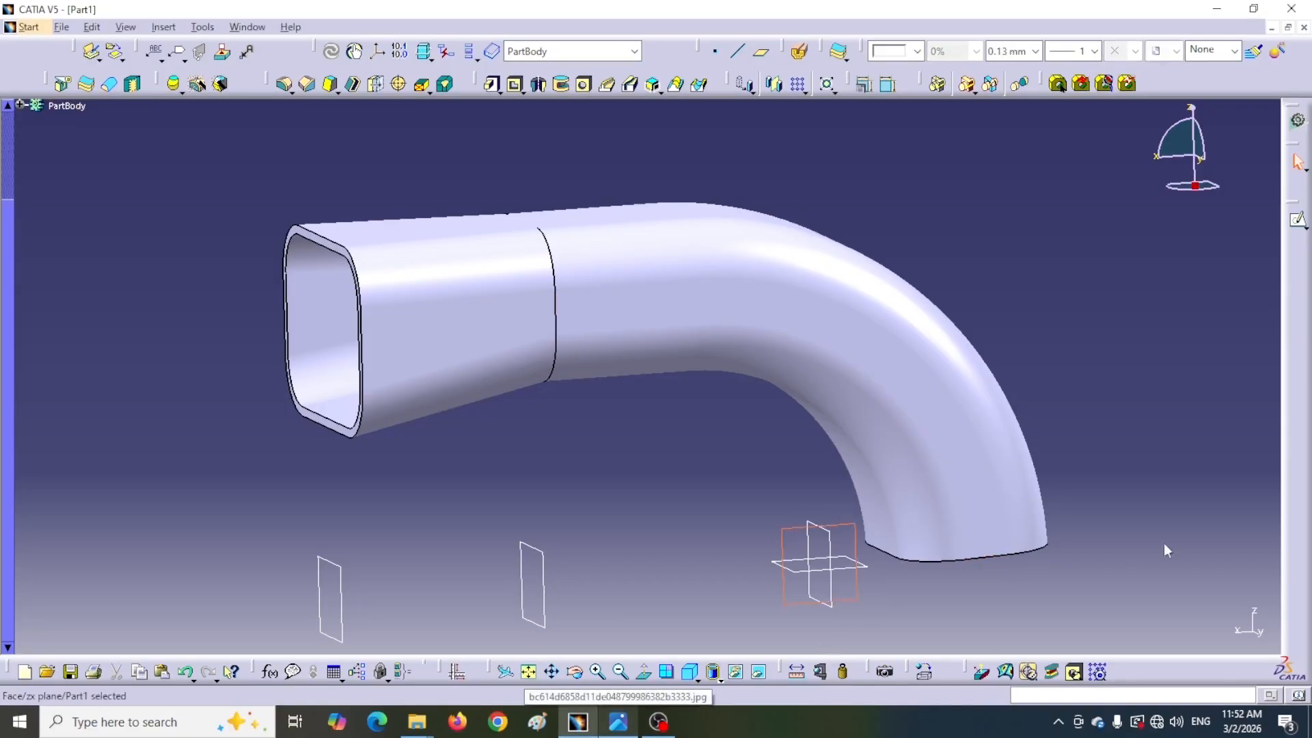
click(1296, 223)
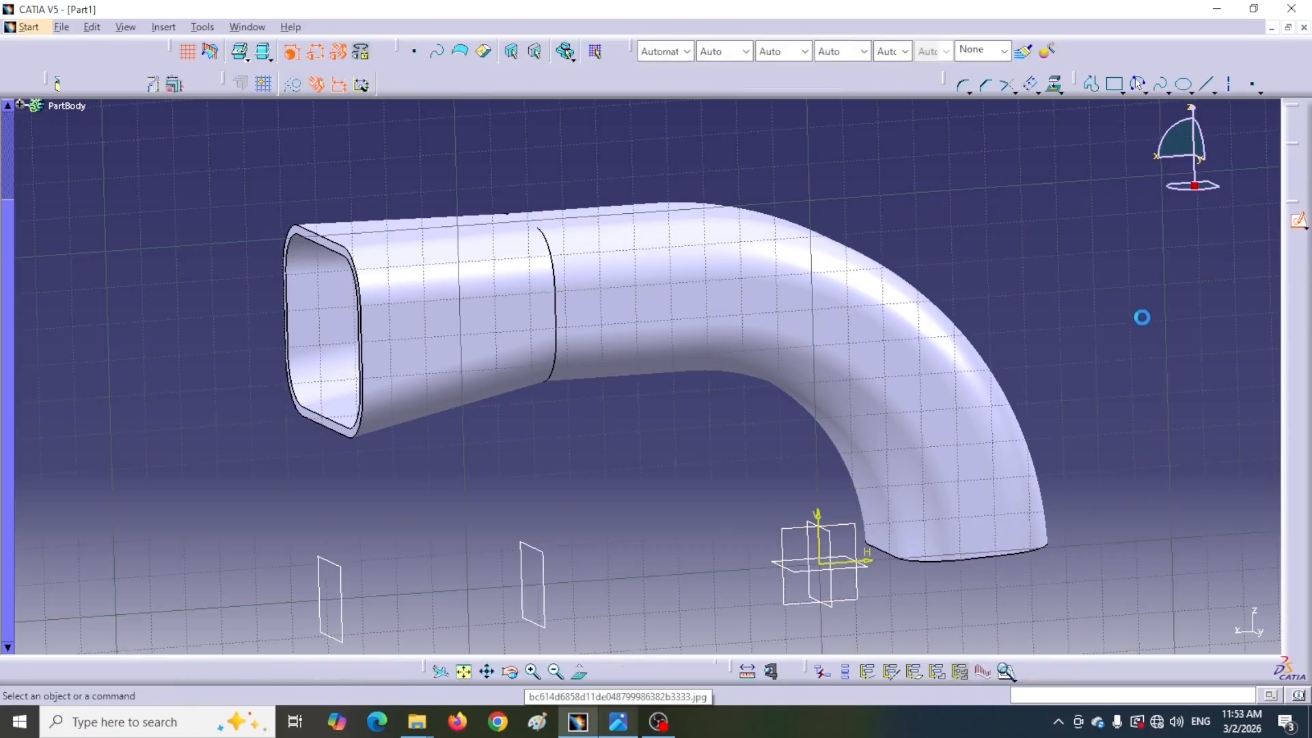
mouse_move(1093, 351)
middle_down()
mouse_move(858, 275)
mouse_move(868, 229)
mouse_move(868, 257)
middle_up()
click(1088, 85)
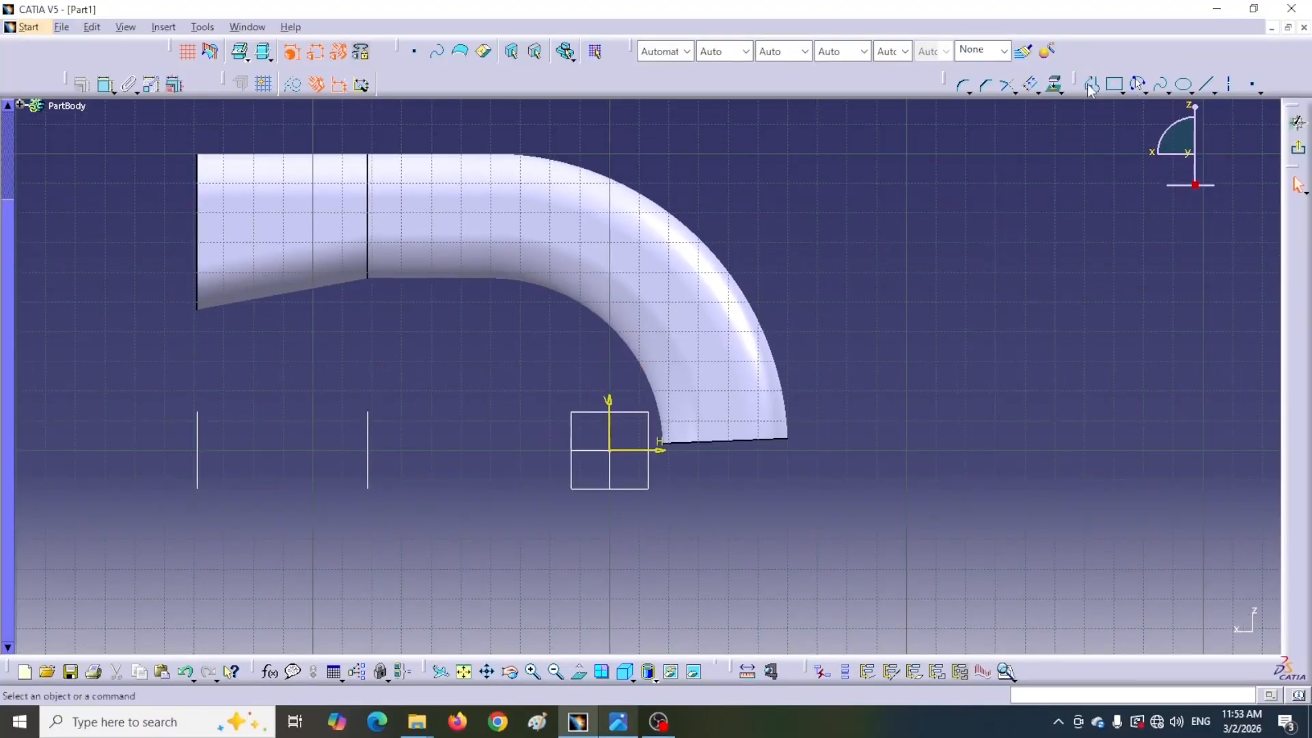
click(886, 428)
click(944, 428)
click(944, 450)
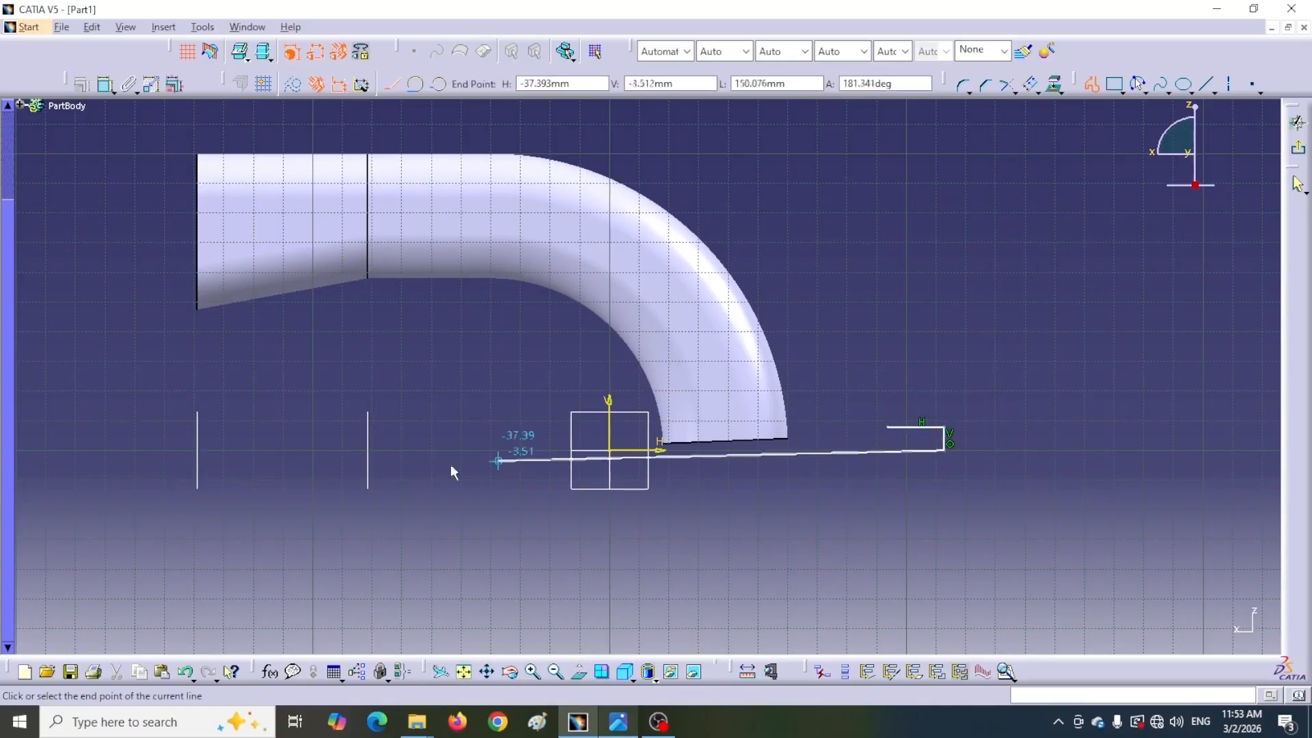
click(333, 449)
click(334, 425)
click(409, 427)
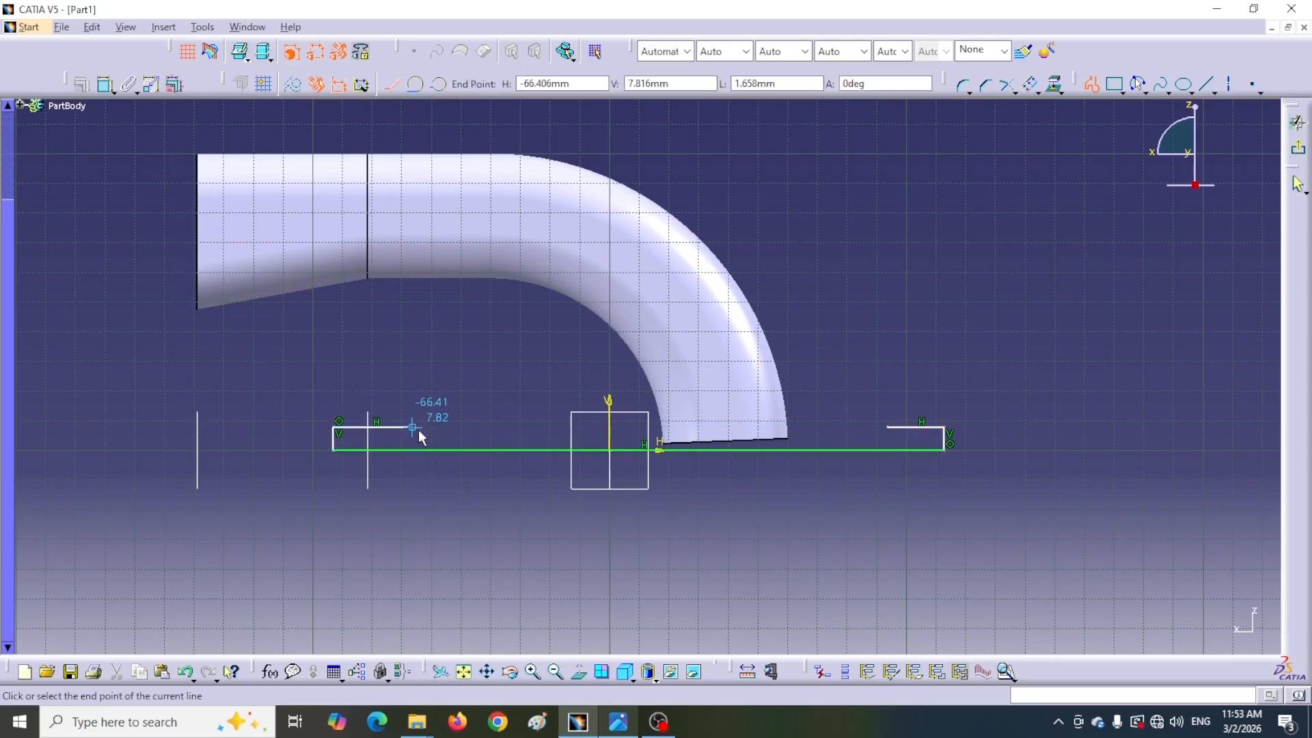
click(1086, 85)
click(226, 388)
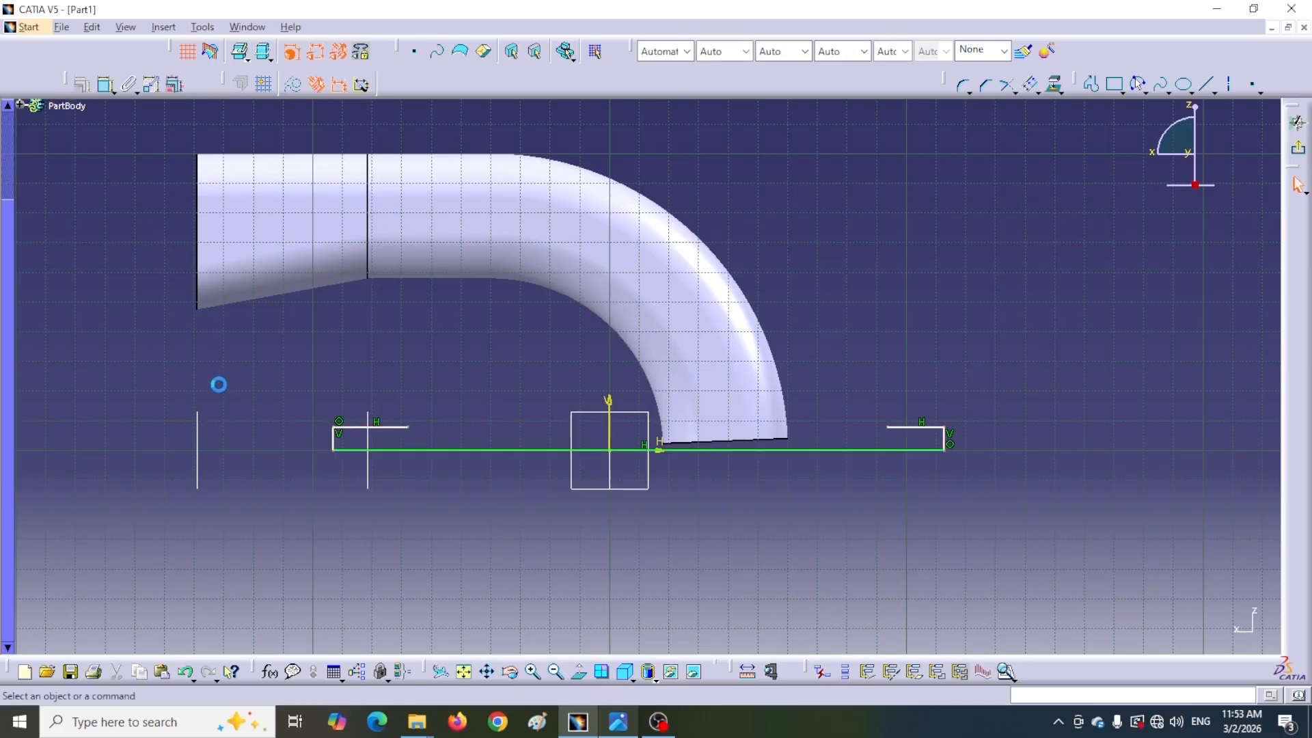
Constrain the profile's two end uprights symmetric about the sketch's vertical axis
click(105, 84)
click(334, 441)
click(950, 450)
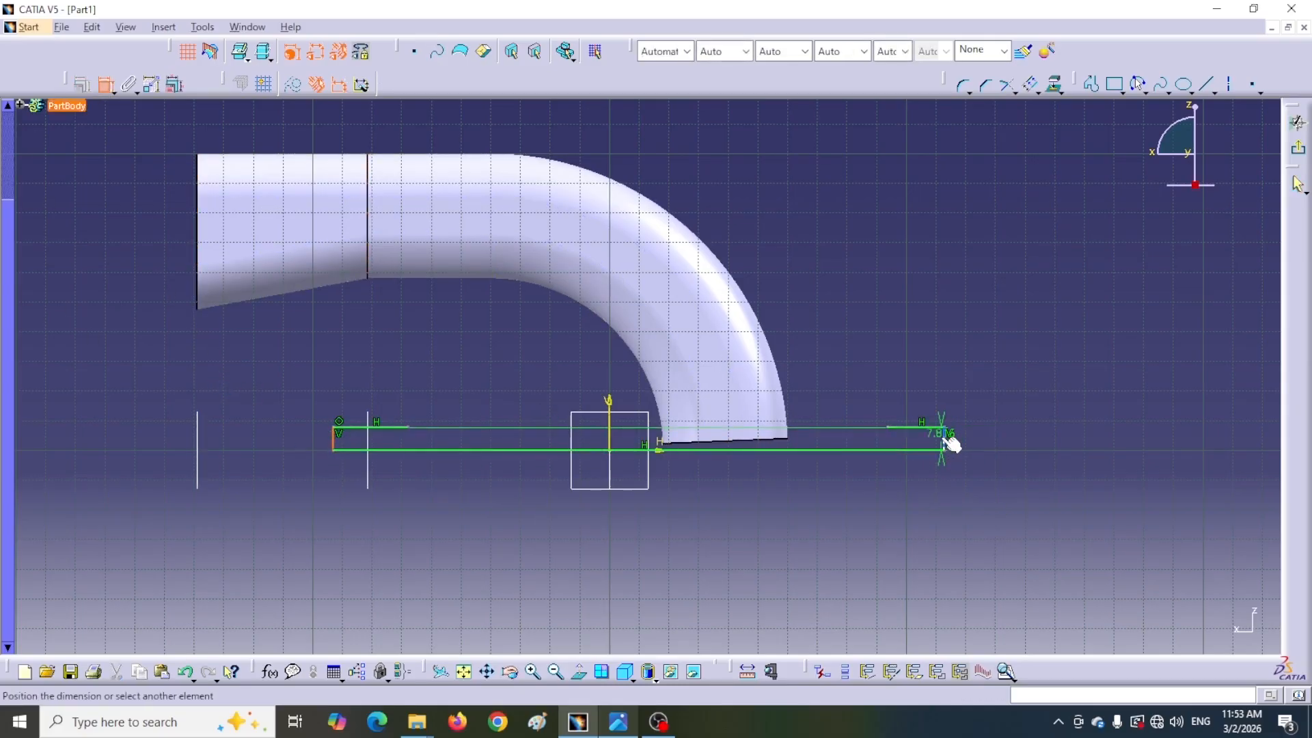
right_click(708, 525)
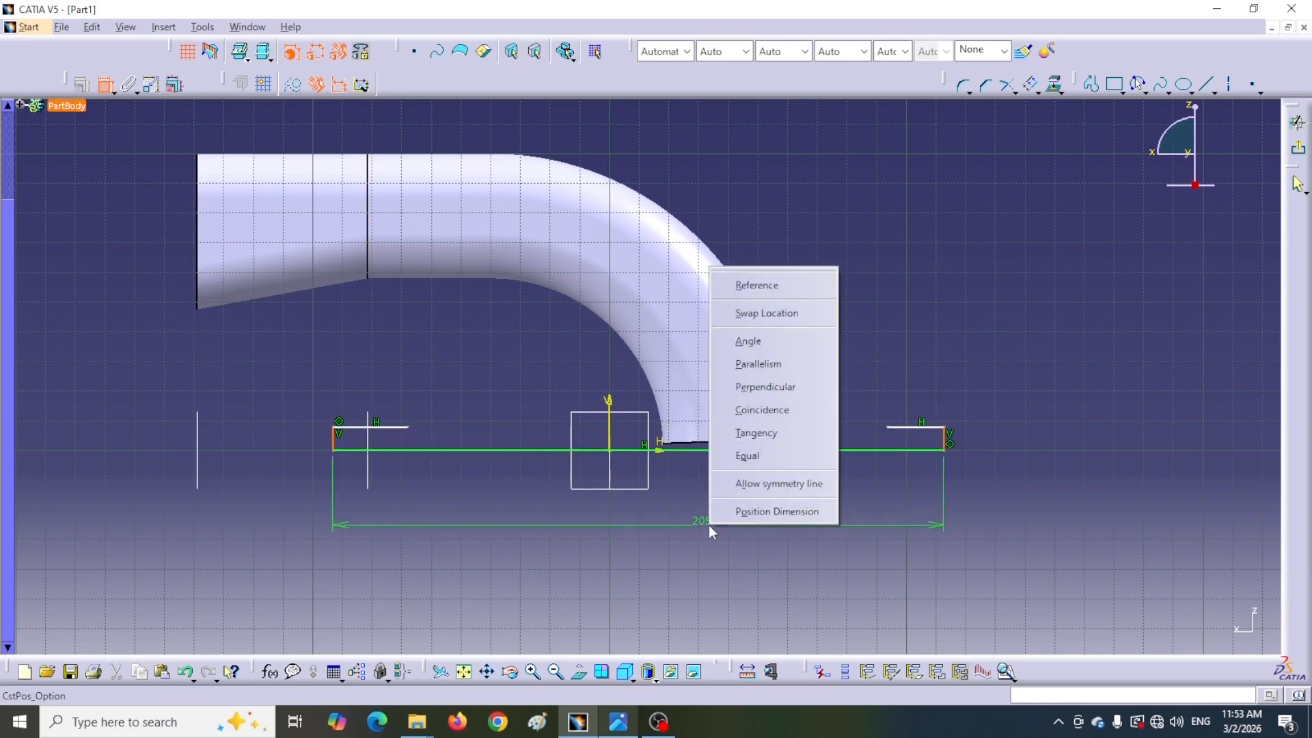
click(759, 484)
click(616, 430)
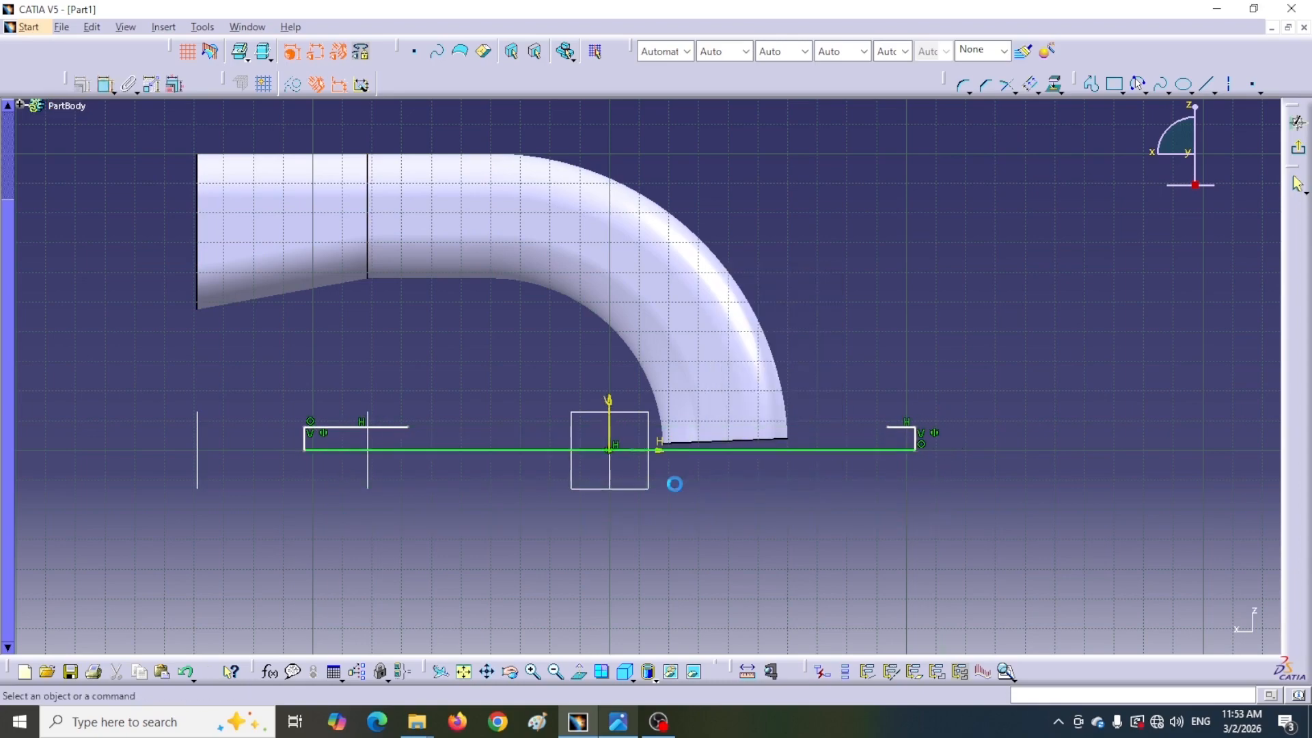
Dimension the distance between the two end uprights and set it to 150 mm
click(104, 85)
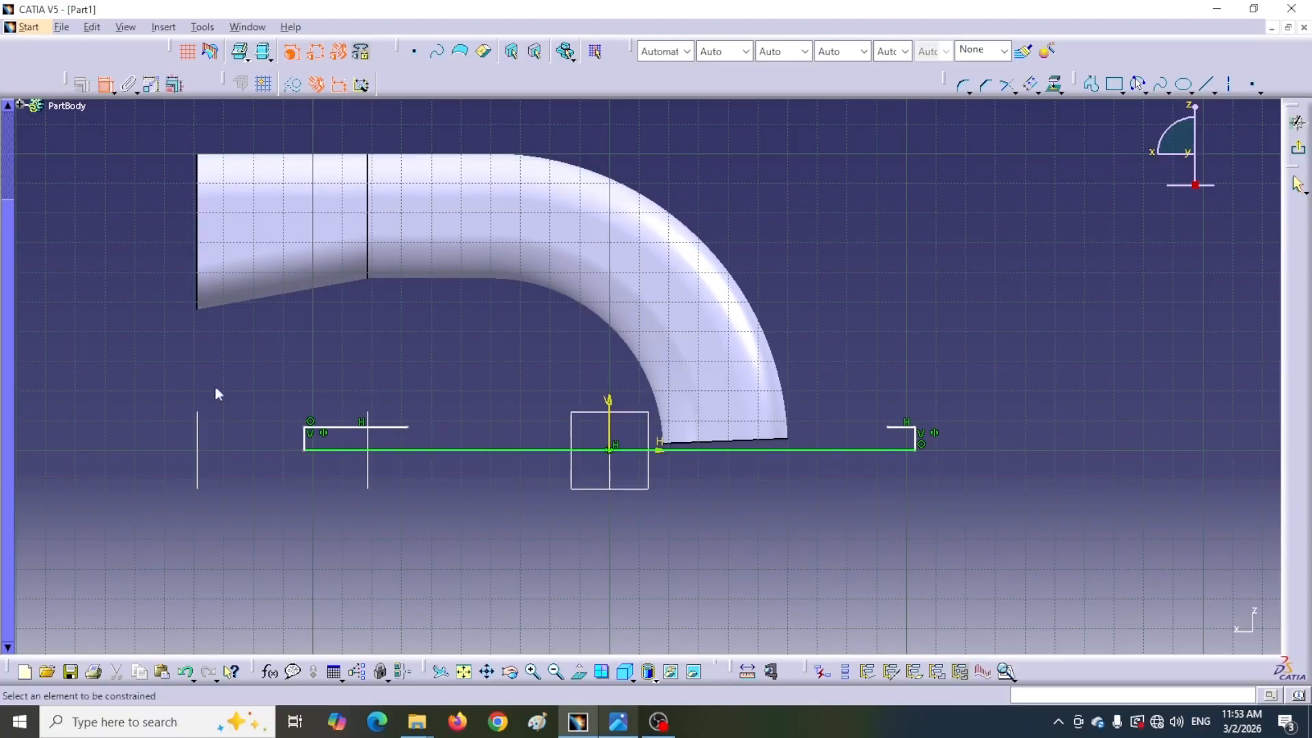
click(305, 439)
click(916, 441)
click(650, 521)
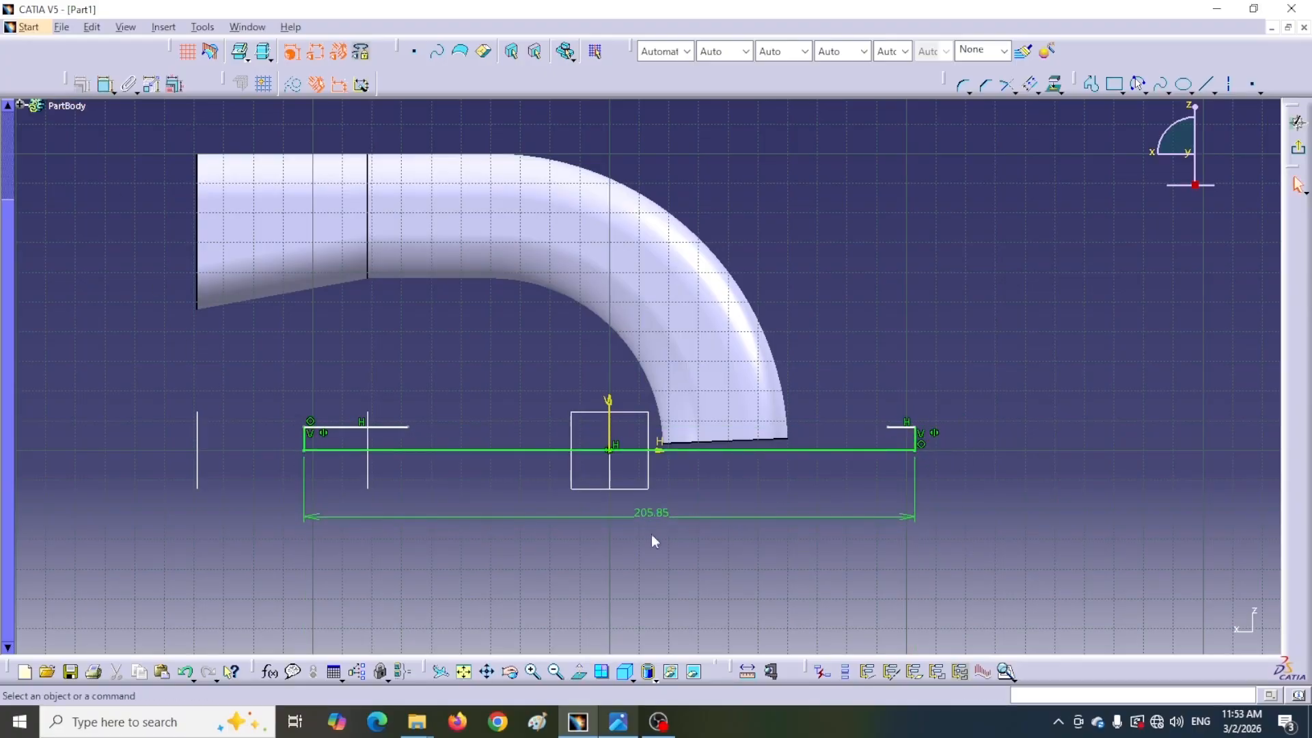
click(618, 721)
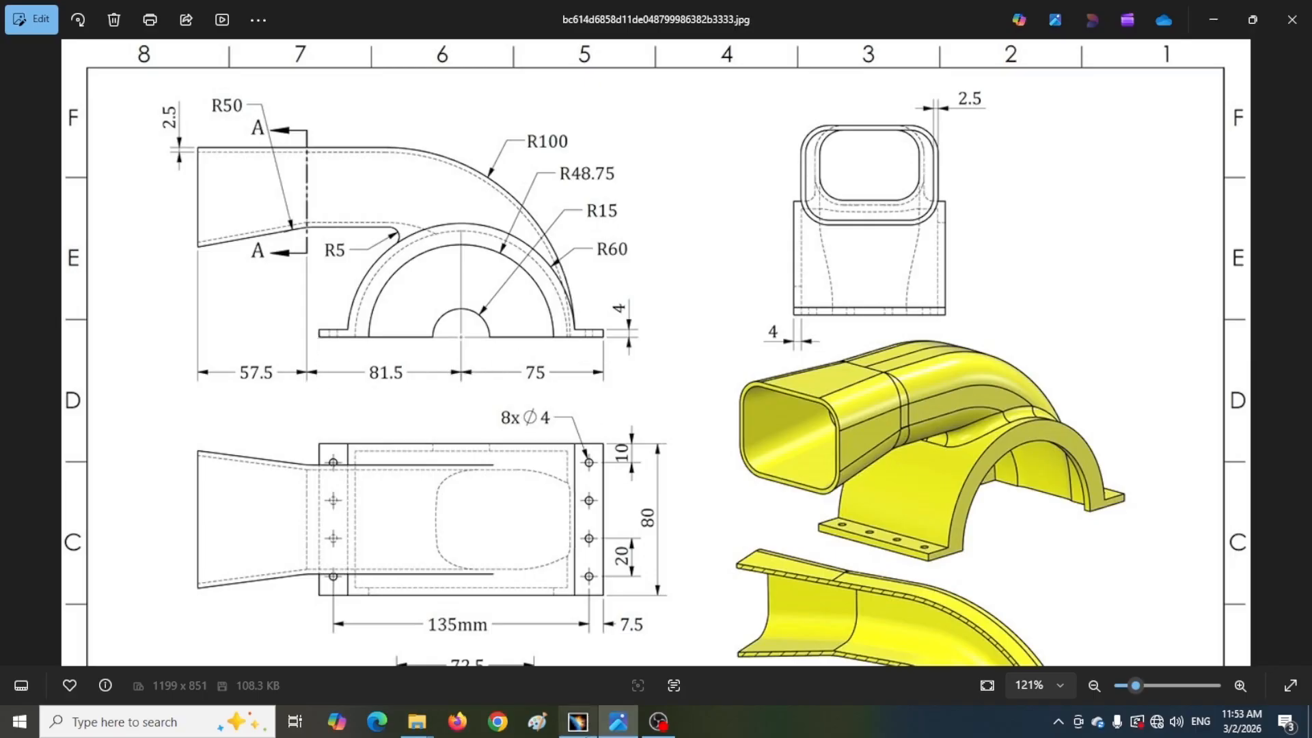
click(578, 721)
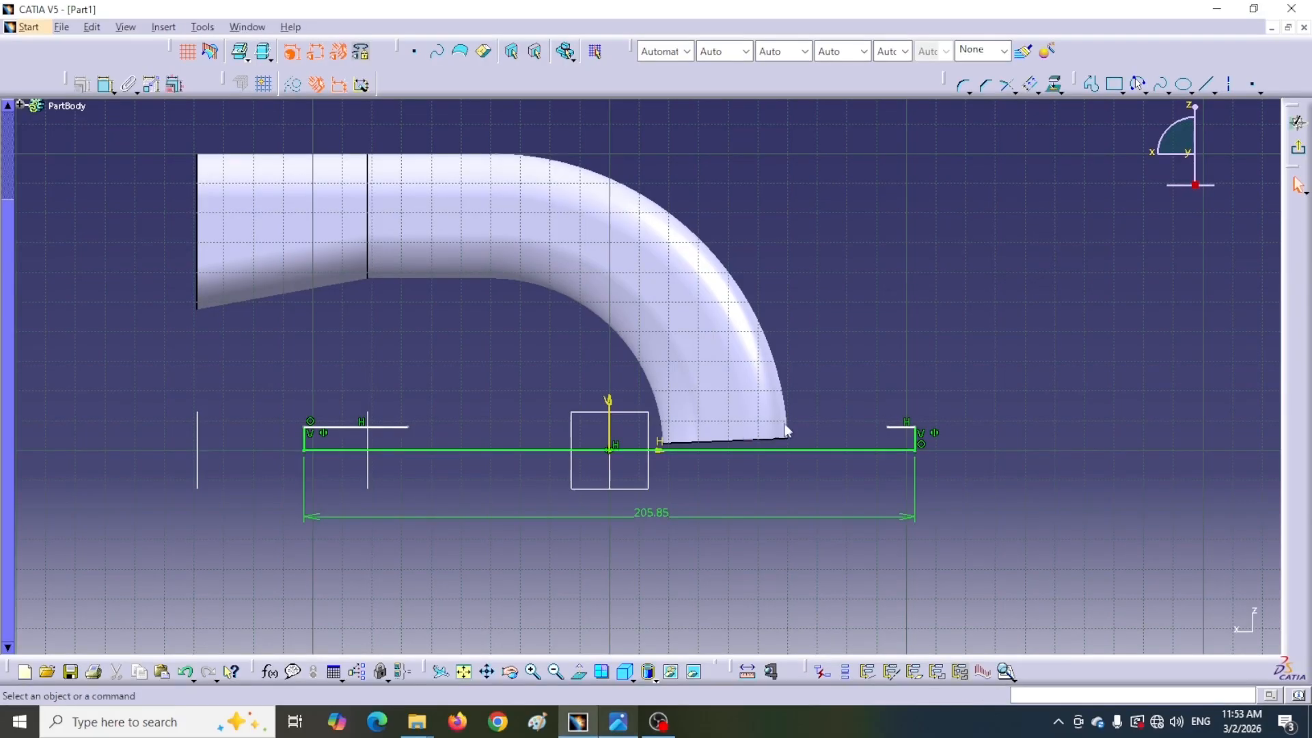
double_click(655, 520)
text(150)
click(924, 452)
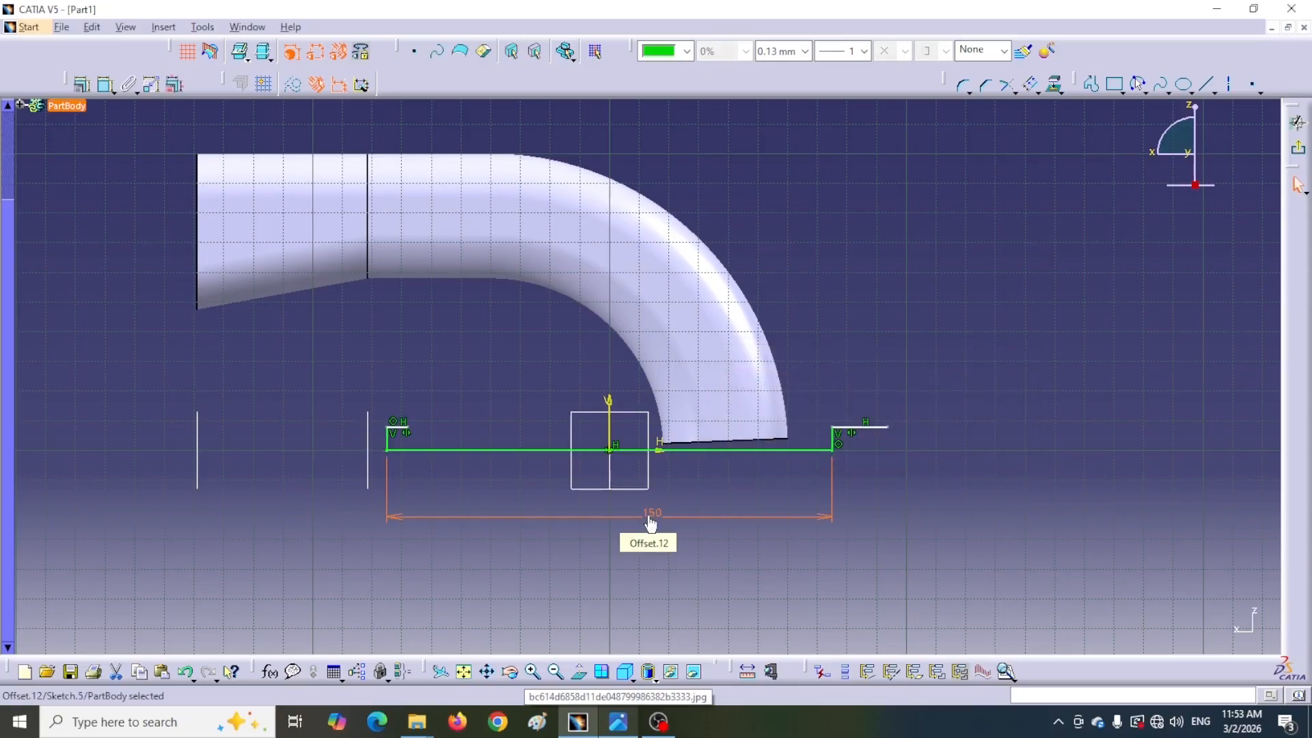
Shorten both top flange lines by moving their inner endpoints toward the middle
click(418, 430)
drag(418, 430, 442, 431)
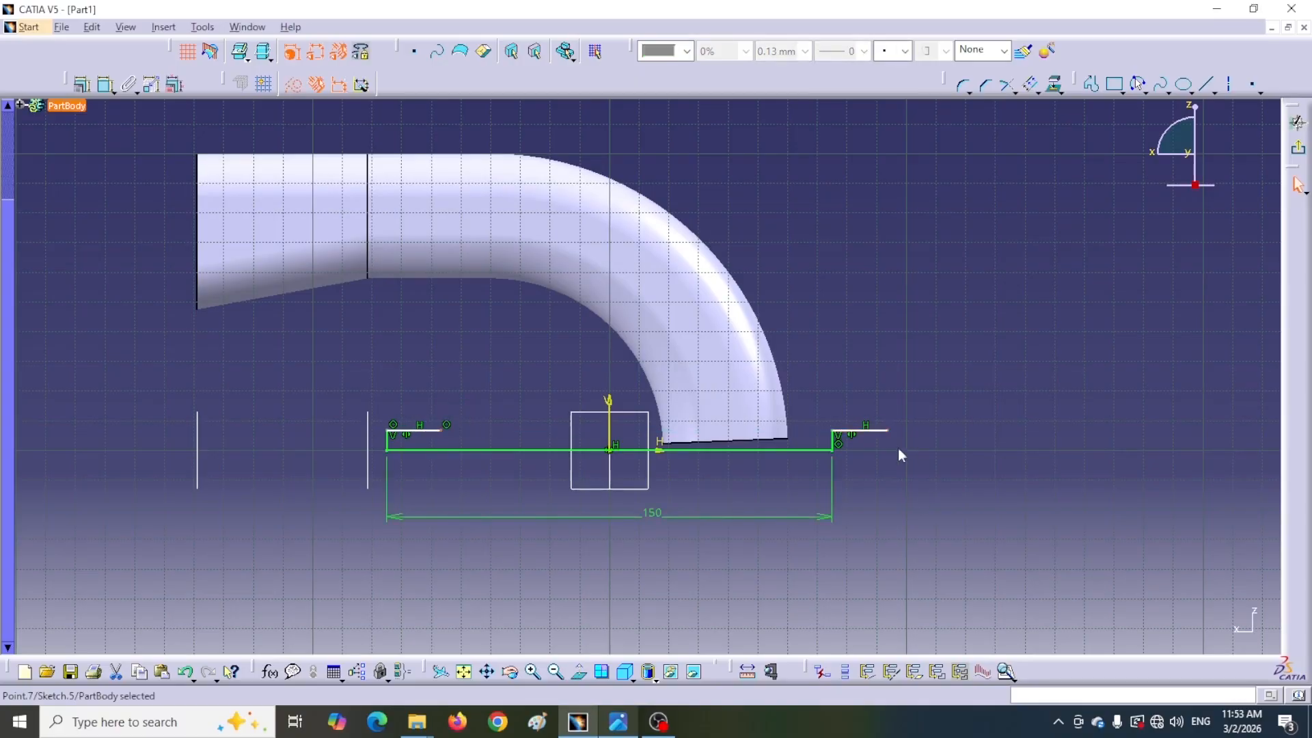
drag(880, 433, 779, 436)
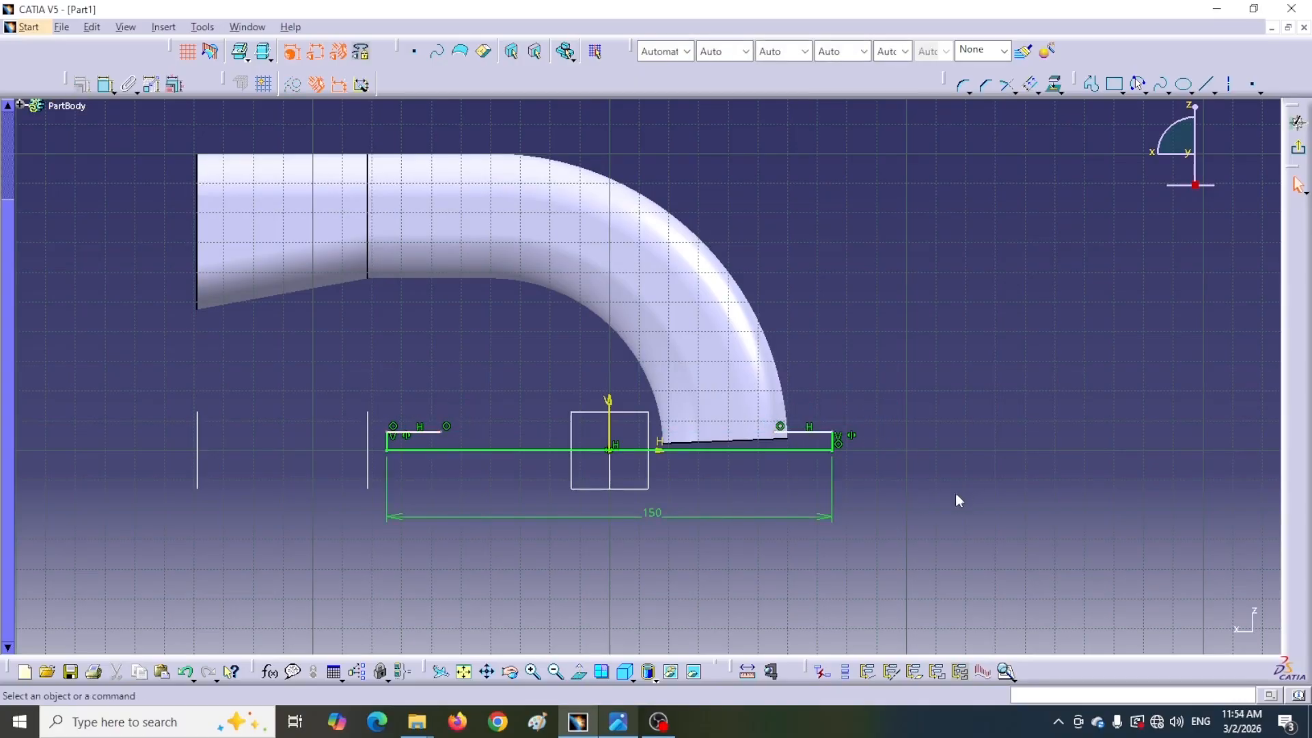
Draw a three-point arc of about 62 mm radius joining the inner ends of the two flanges
click(1139, 89)
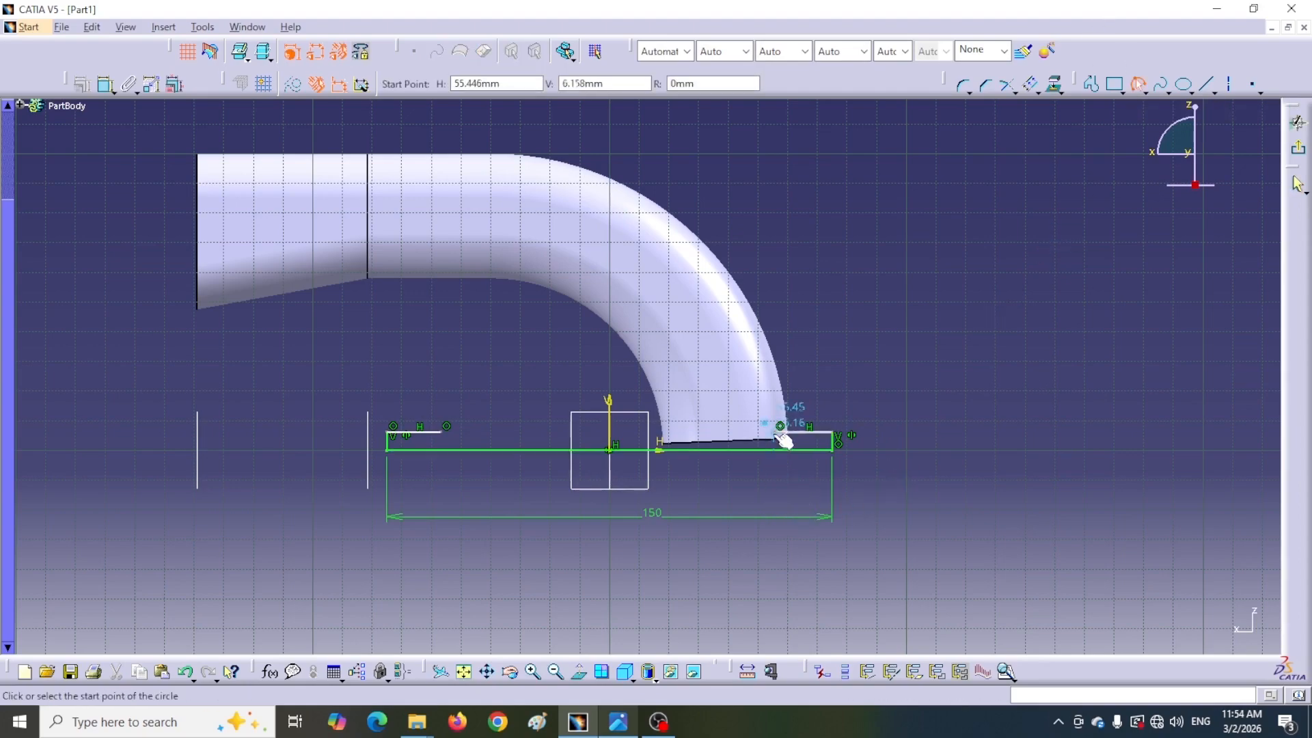
click(781, 430)
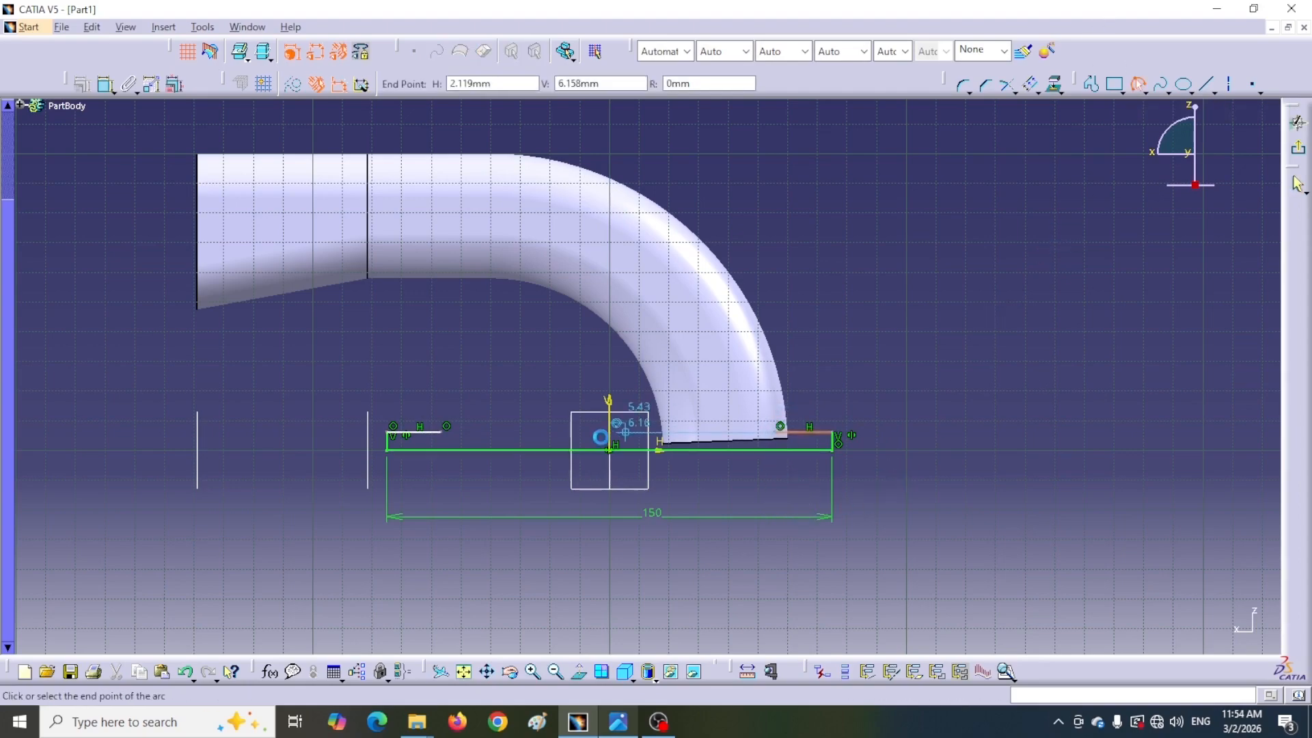
click(446, 427)
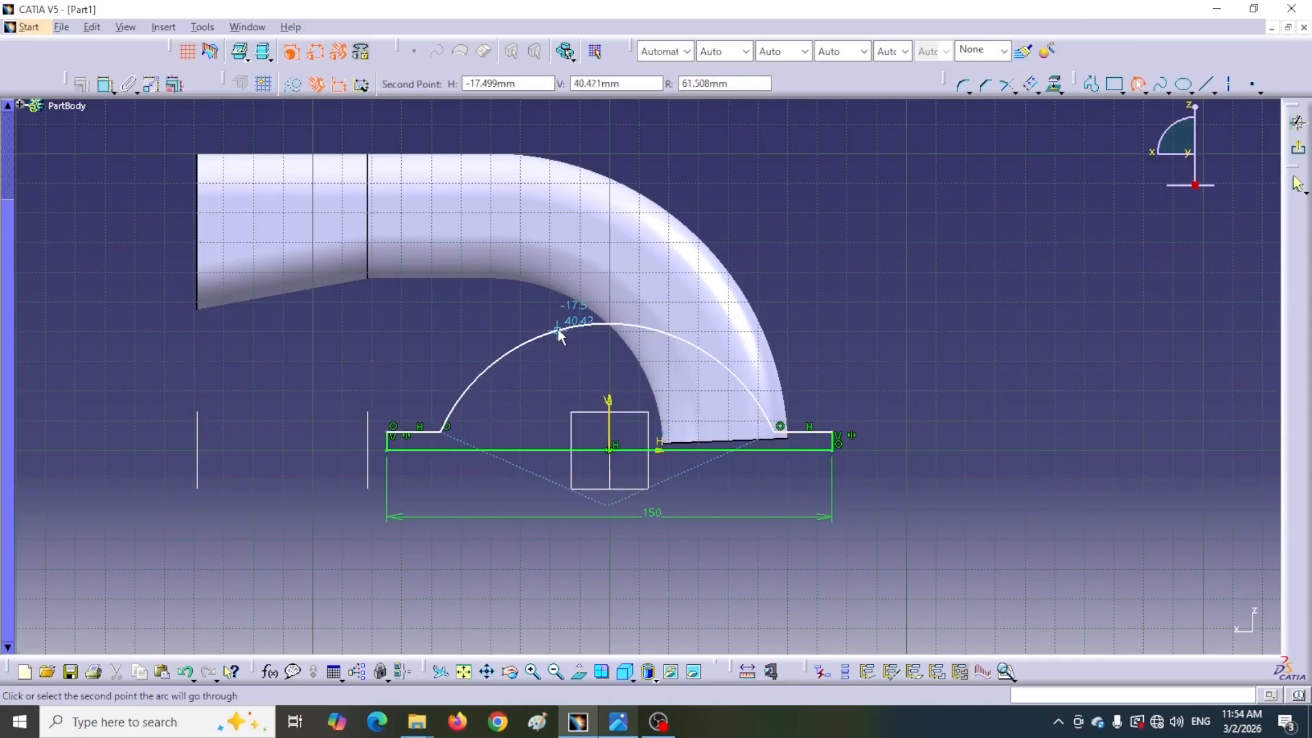
click(581, 326)
click(884, 268)
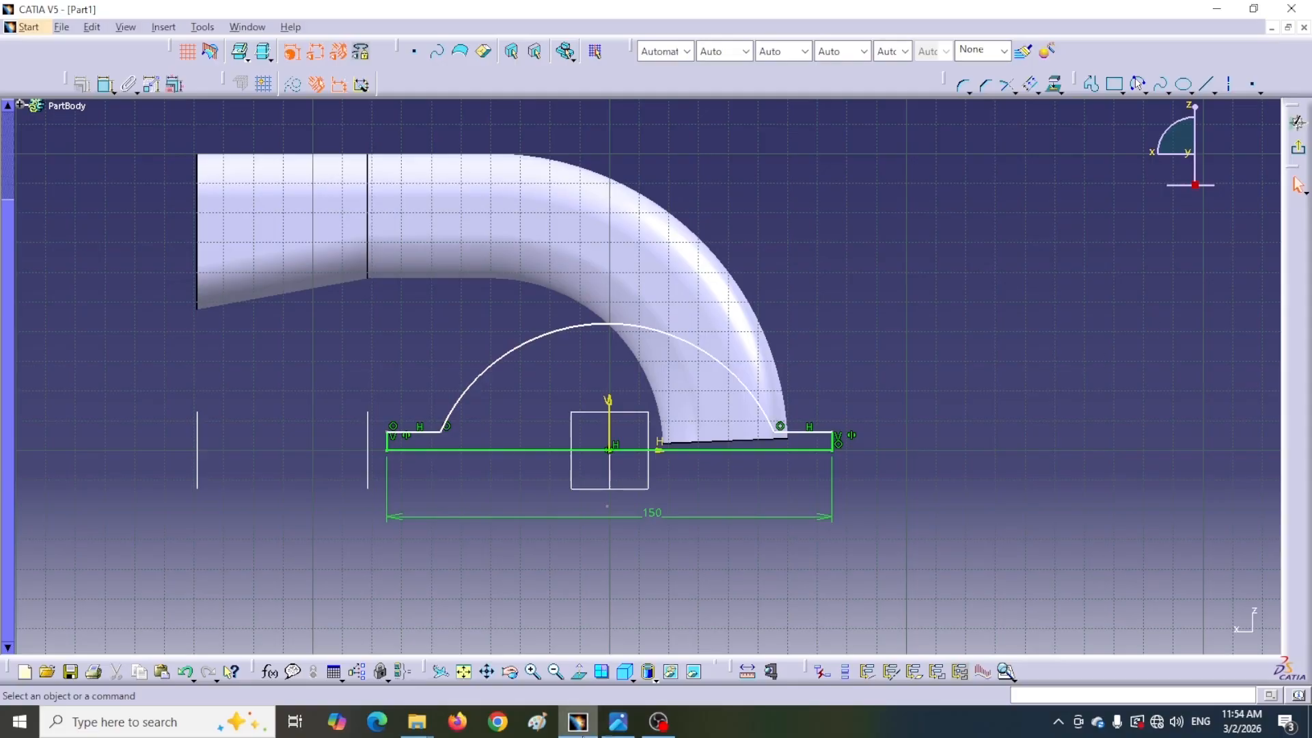
Set the arc's radius to 60 mm, checking the value on the reference drawing
click(618, 722)
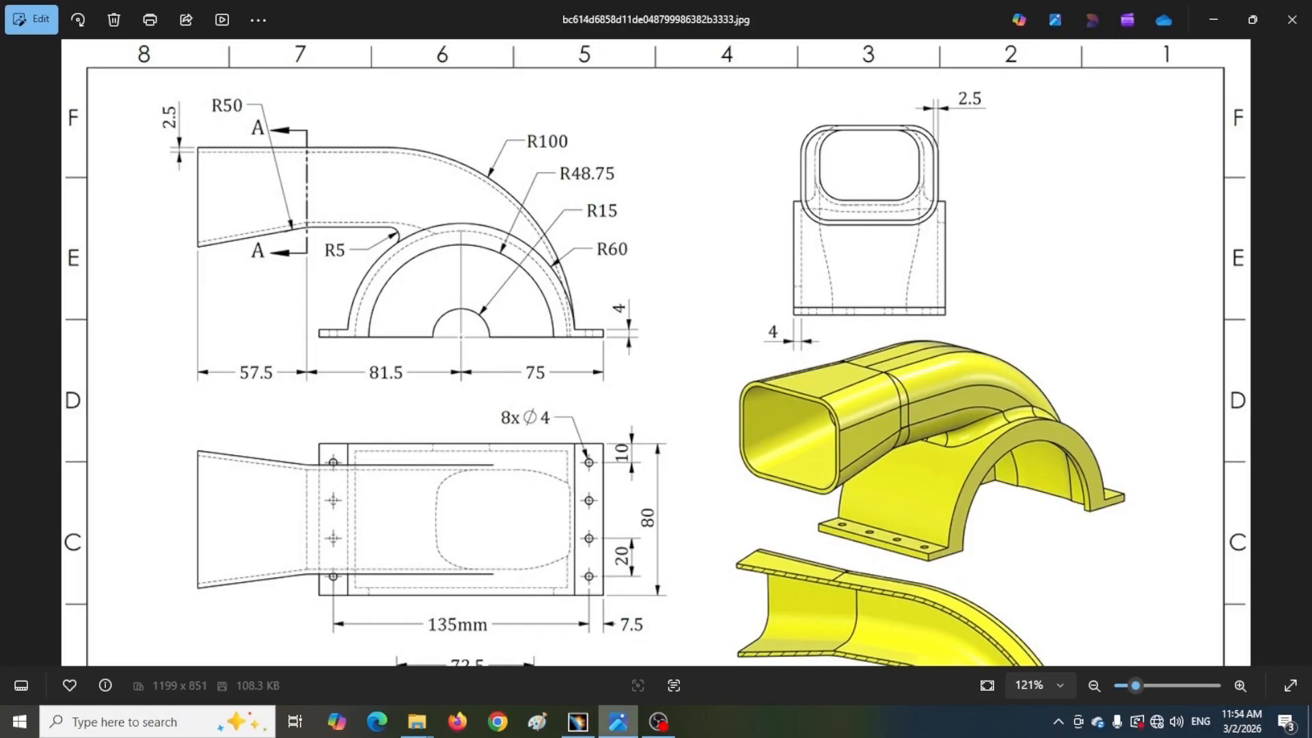
click(577, 722)
click(106, 83)
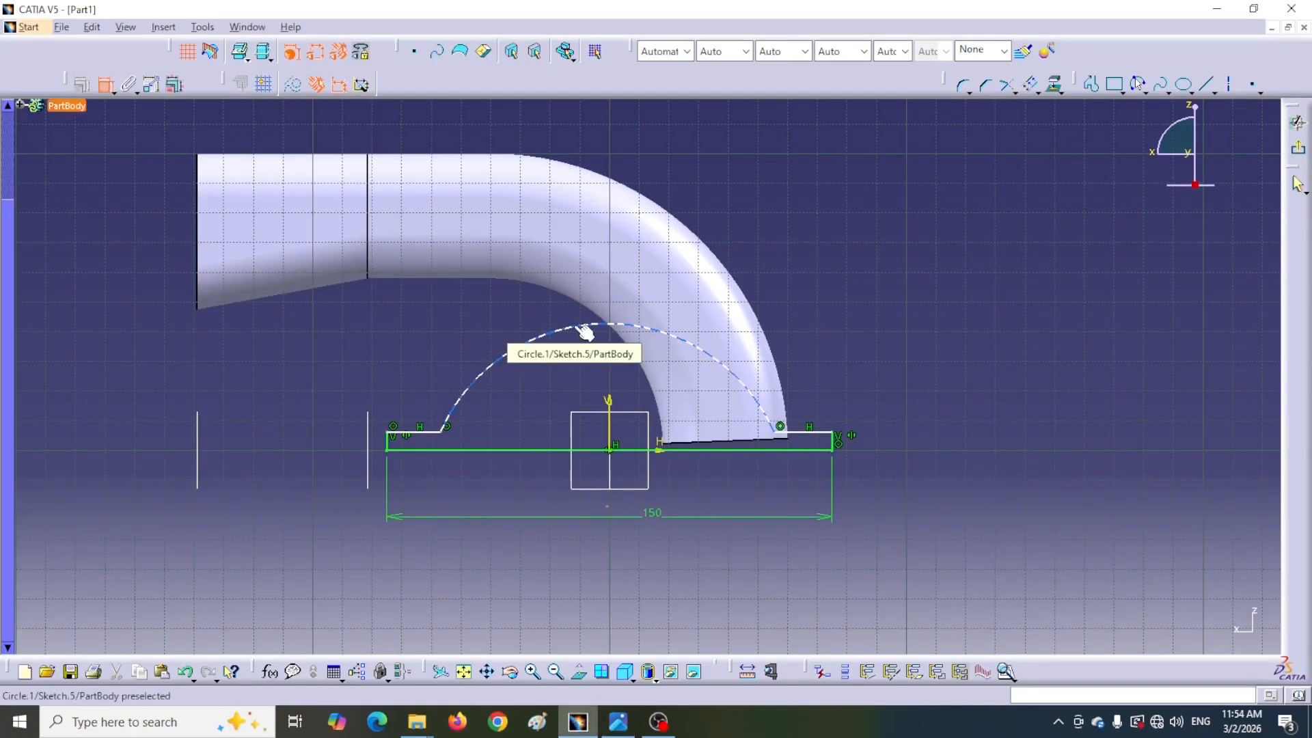
click(584, 333)
click(611, 360)
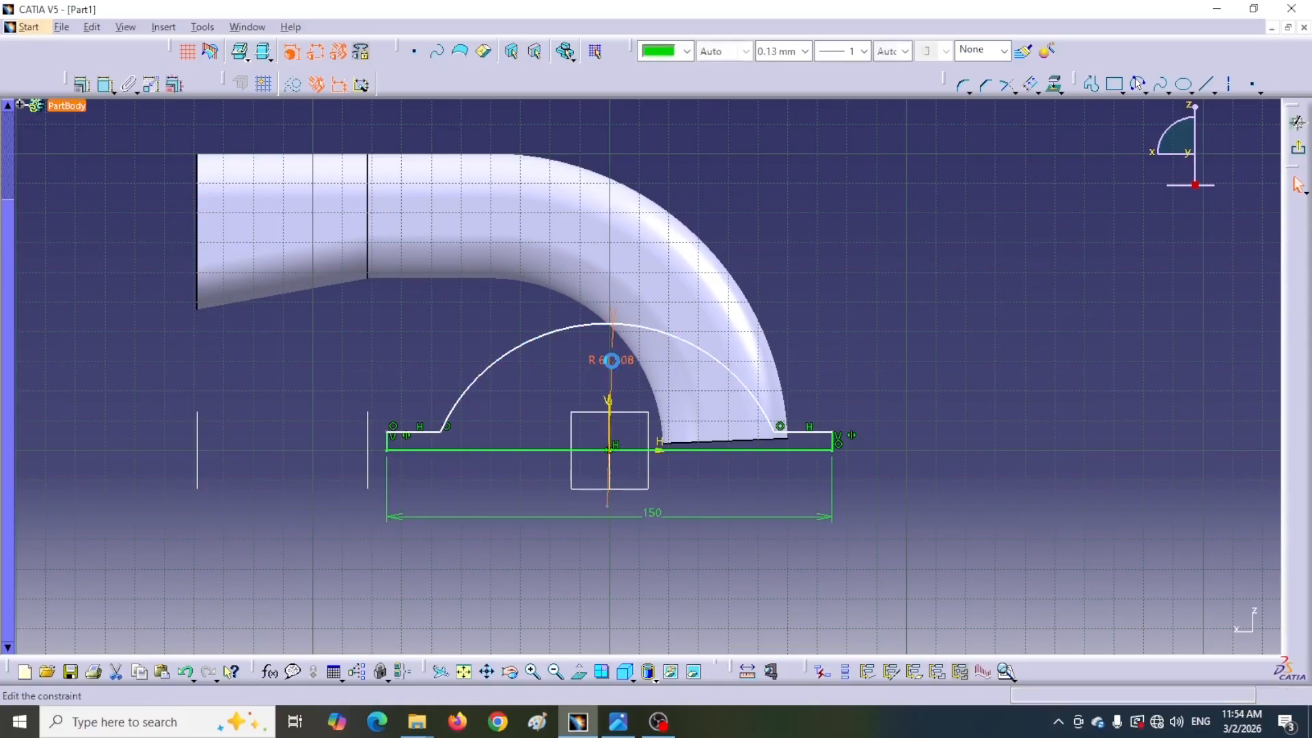
double_click(612, 360)
text(60)
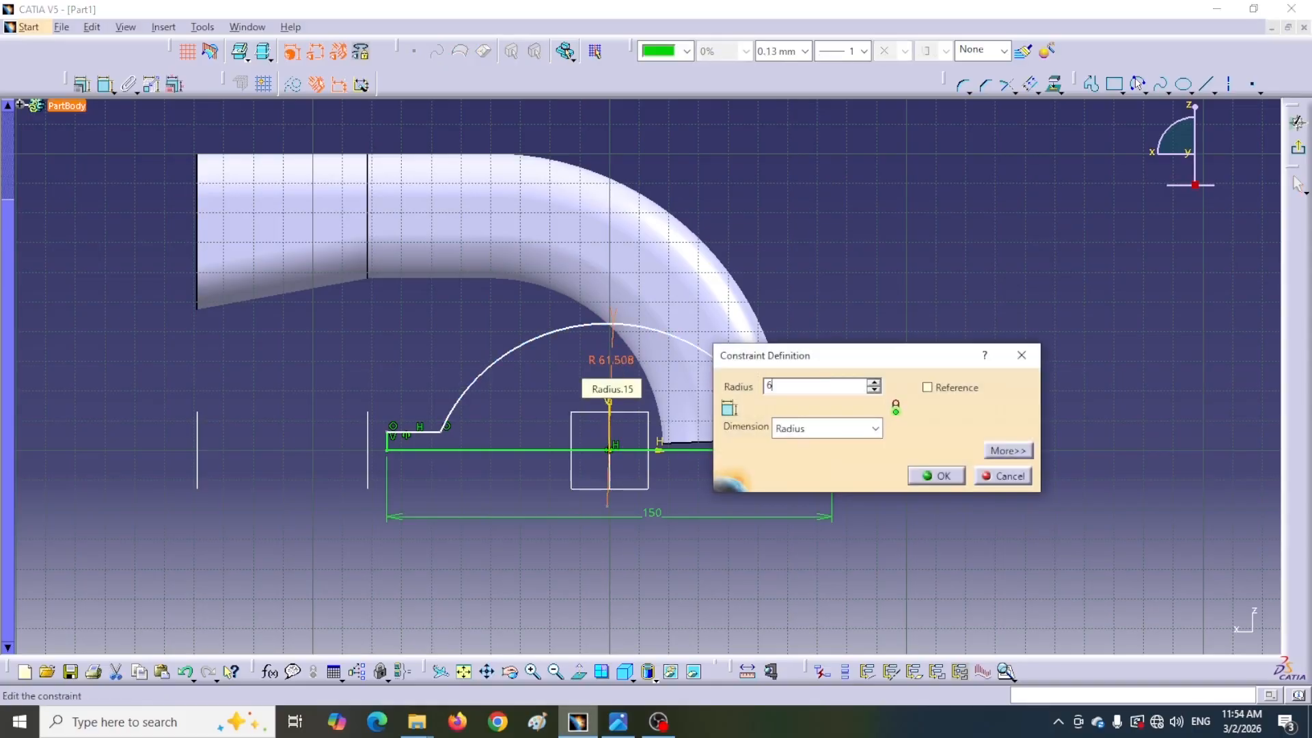
key(Return)
Constrain the arc's two endpoints symmetric about the sketch's vertical axis
click(106, 84)
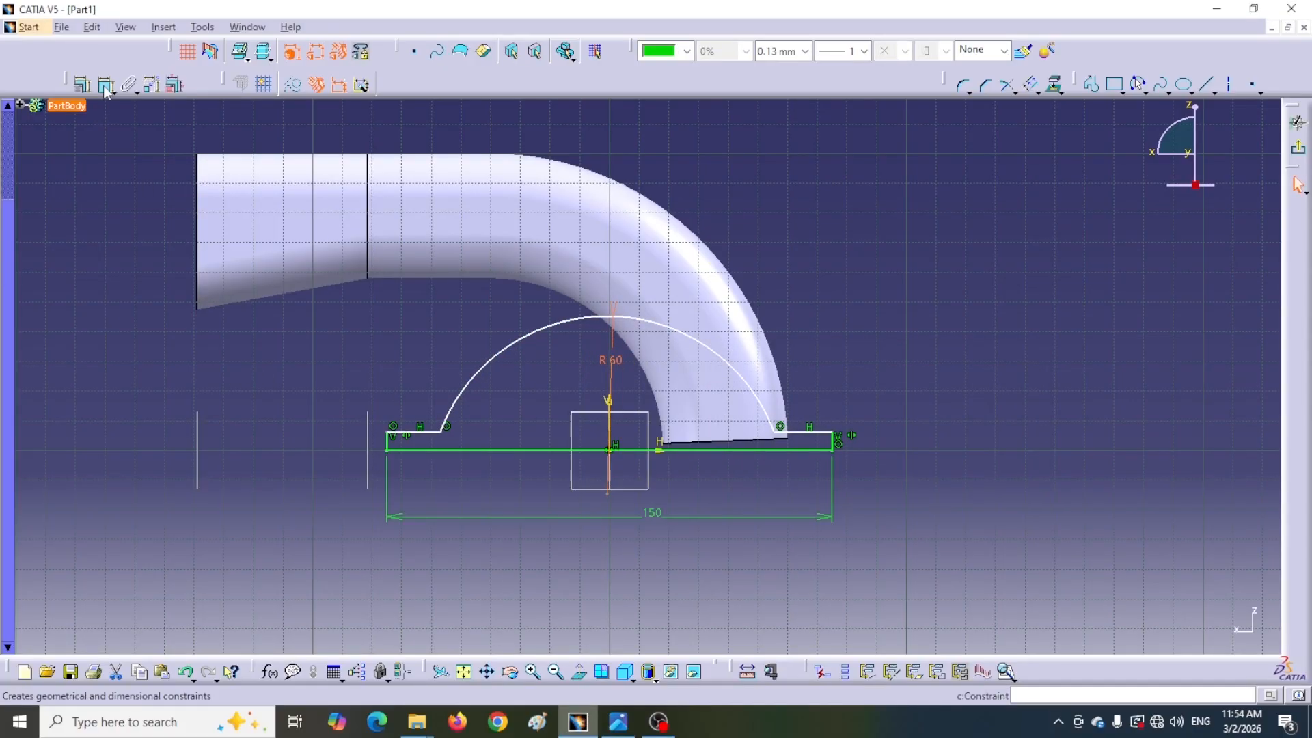
click(442, 449)
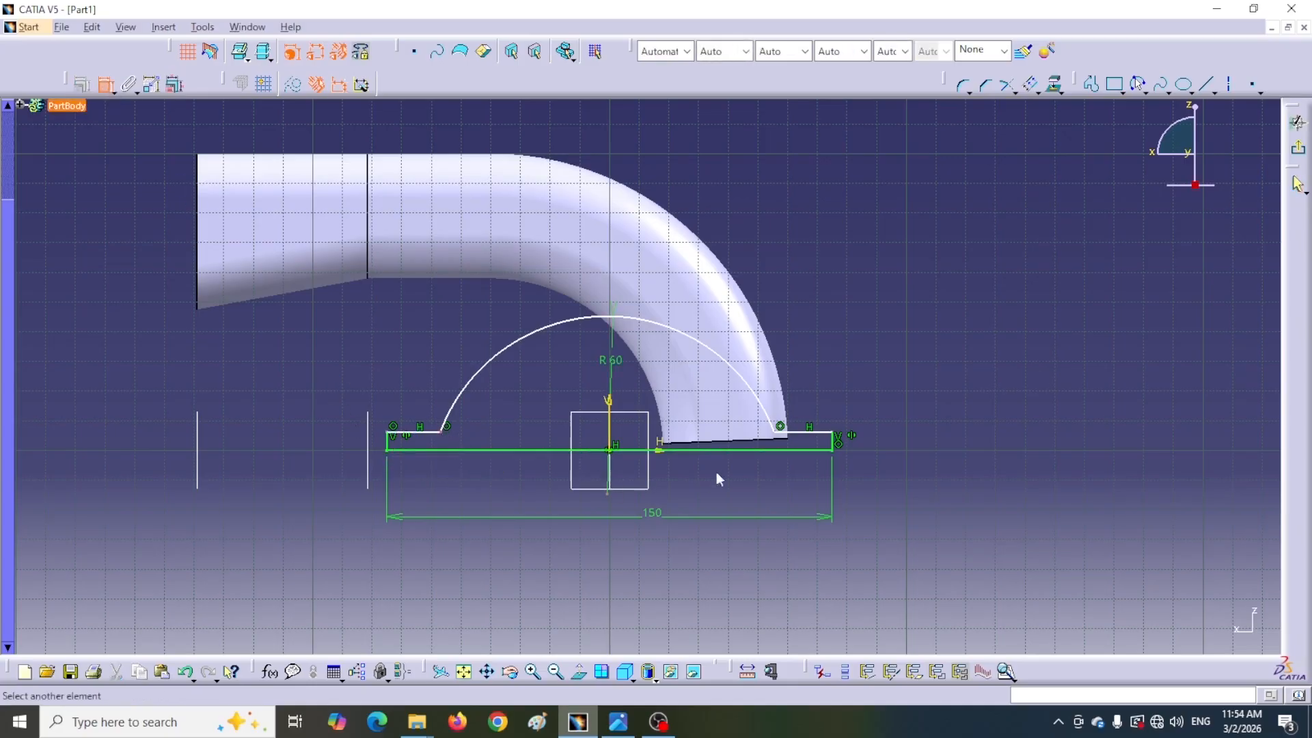
click(777, 431)
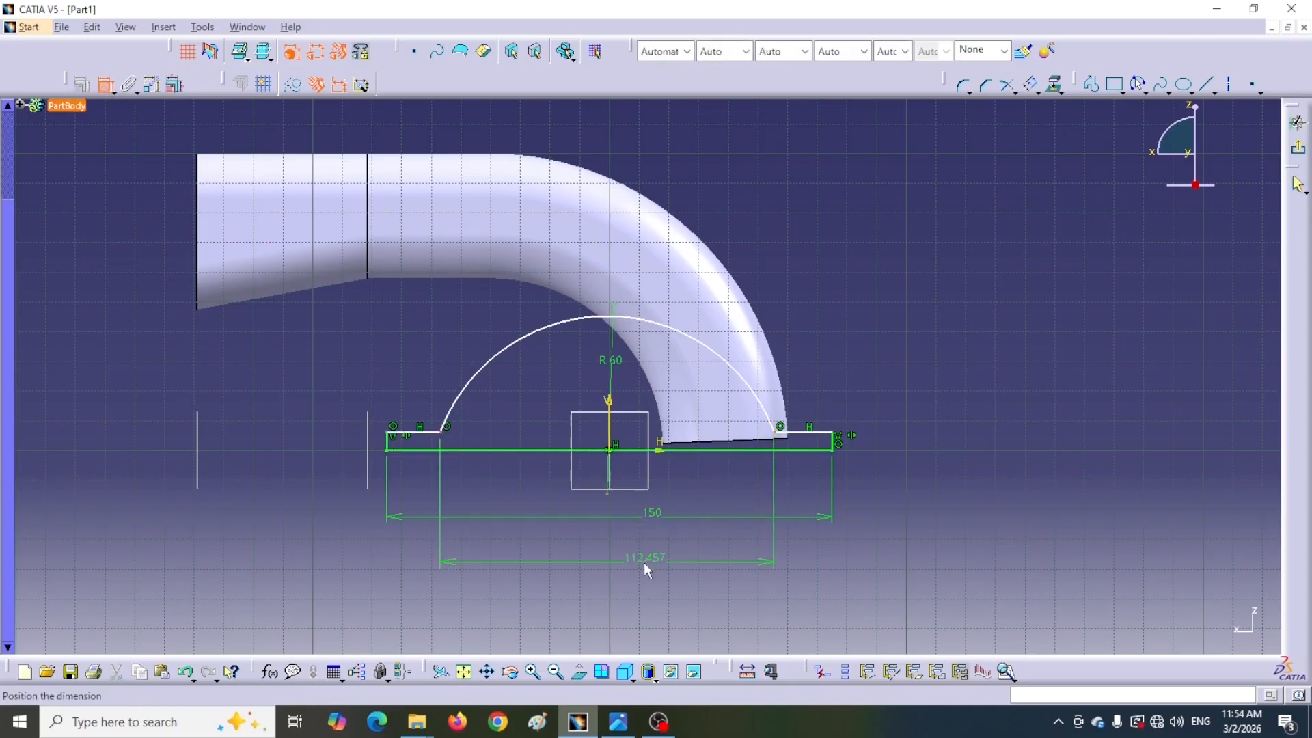
right_click(644, 563)
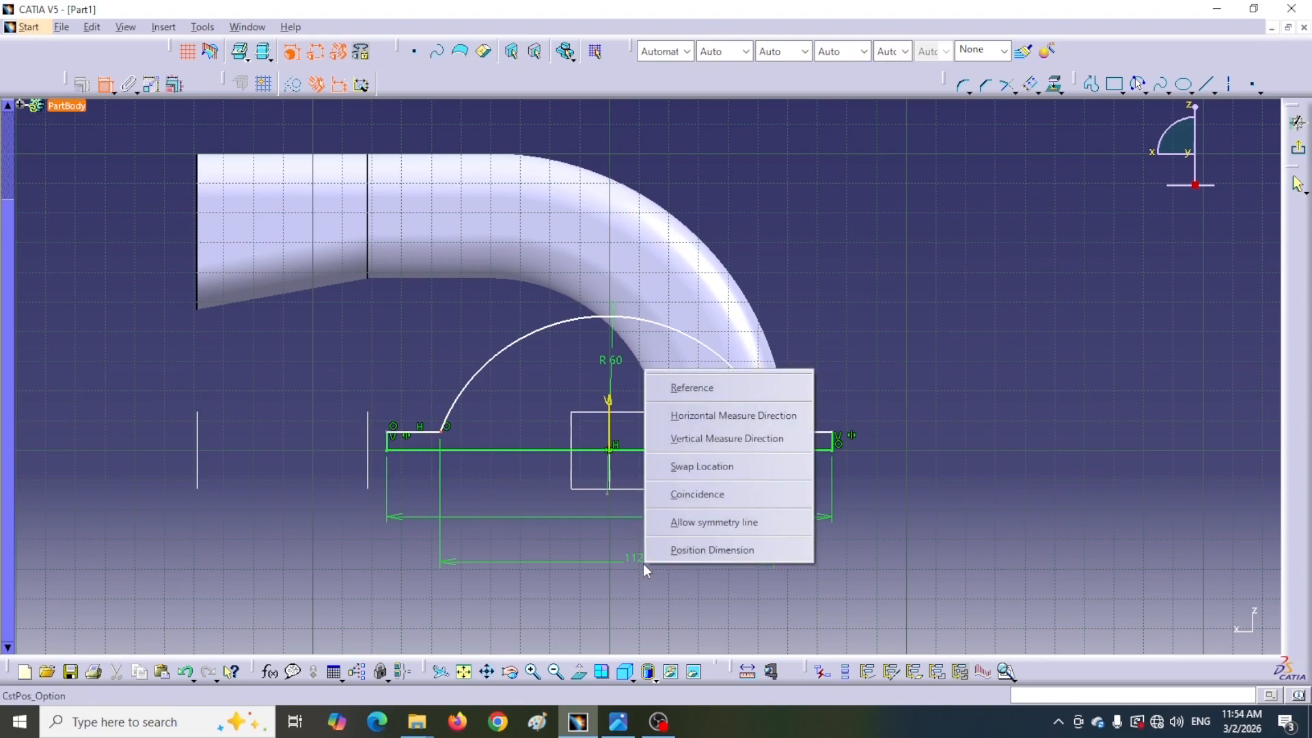
click(704, 526)
click(617, 420)
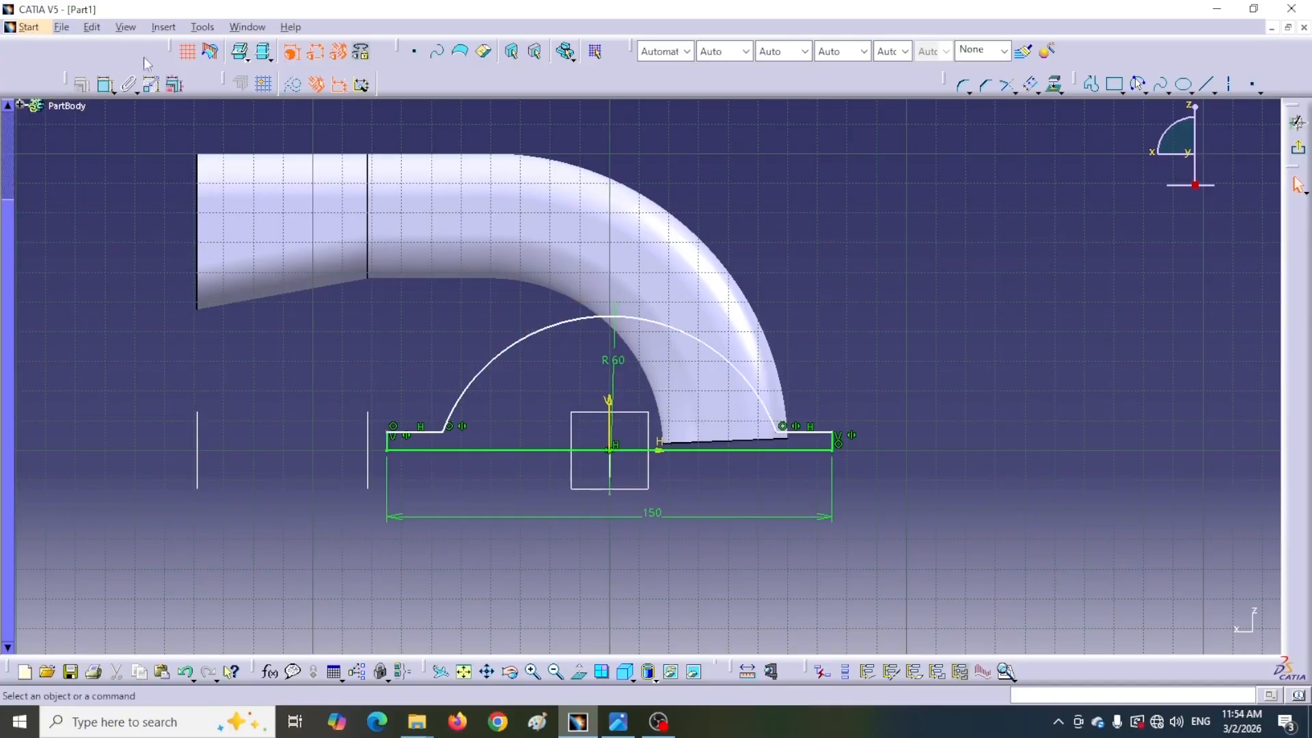
Make the base line of the support sketch coincident with the sketch origin
click(106, 84)
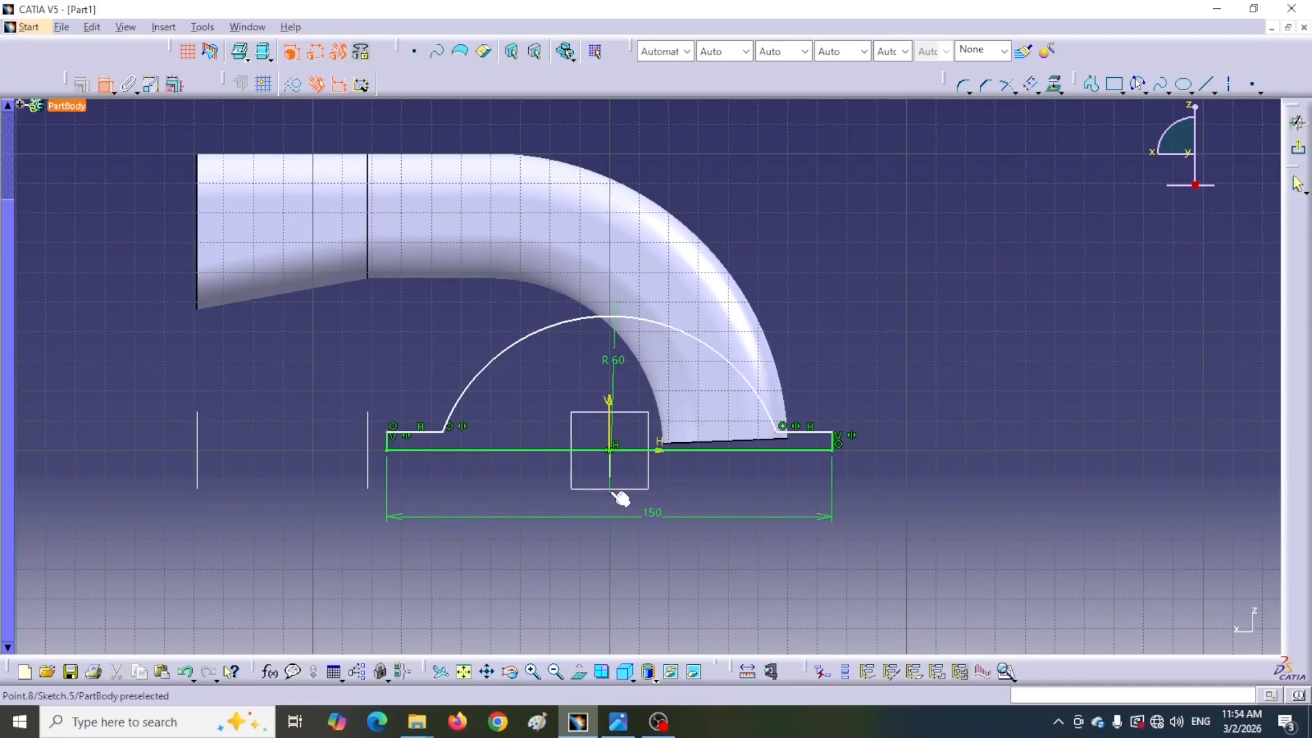
click(616, 452)
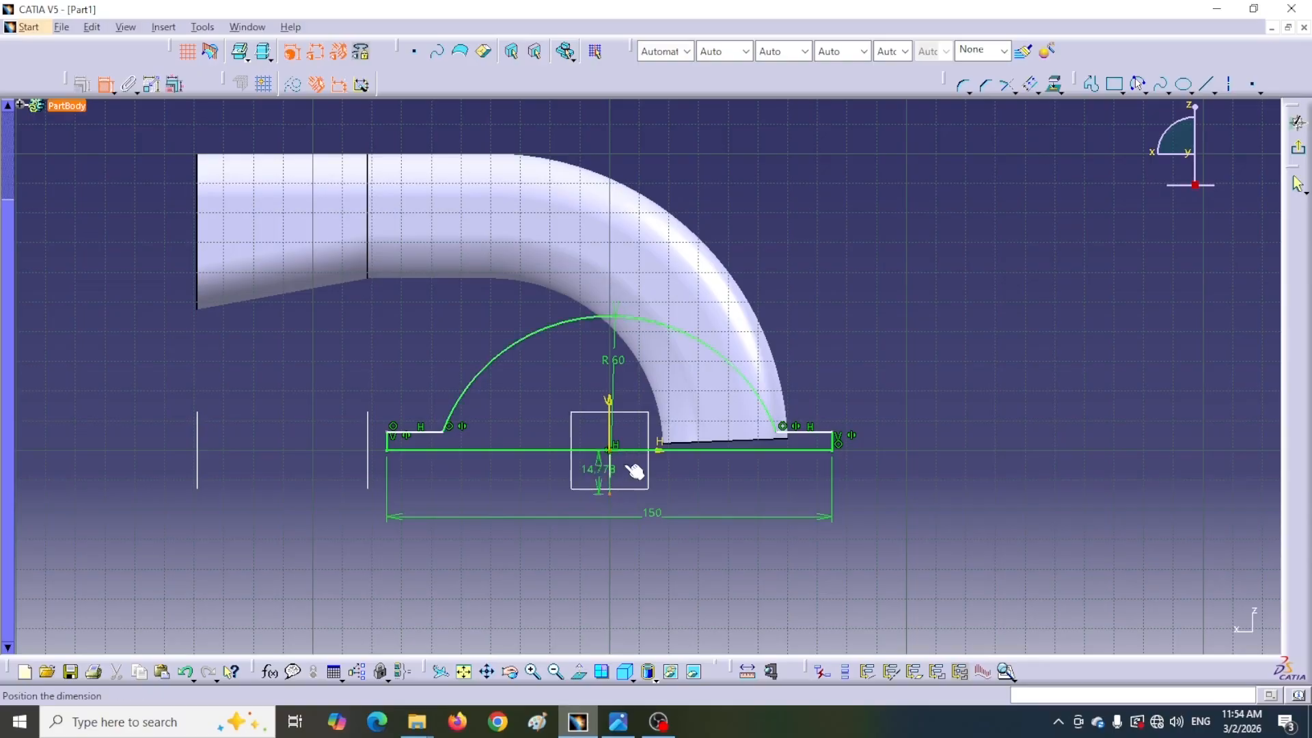
right_click(727, 469)
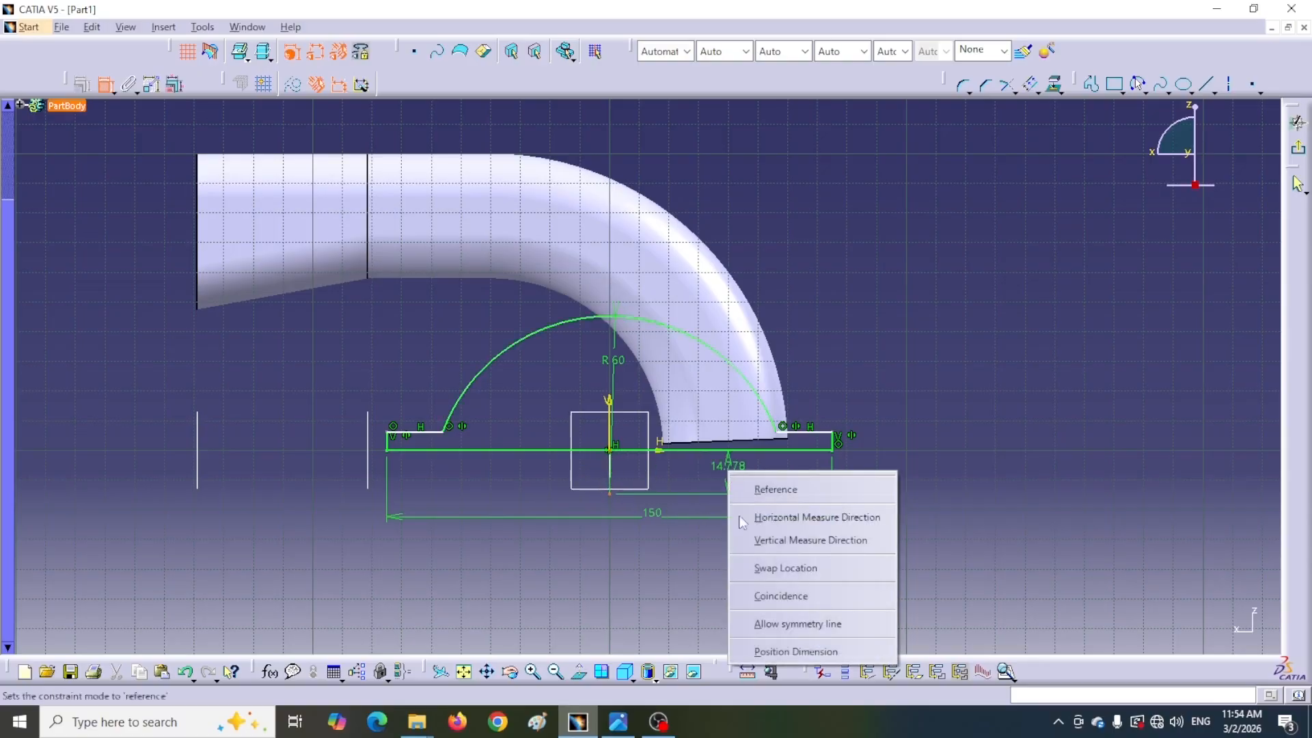
click(762, 599)
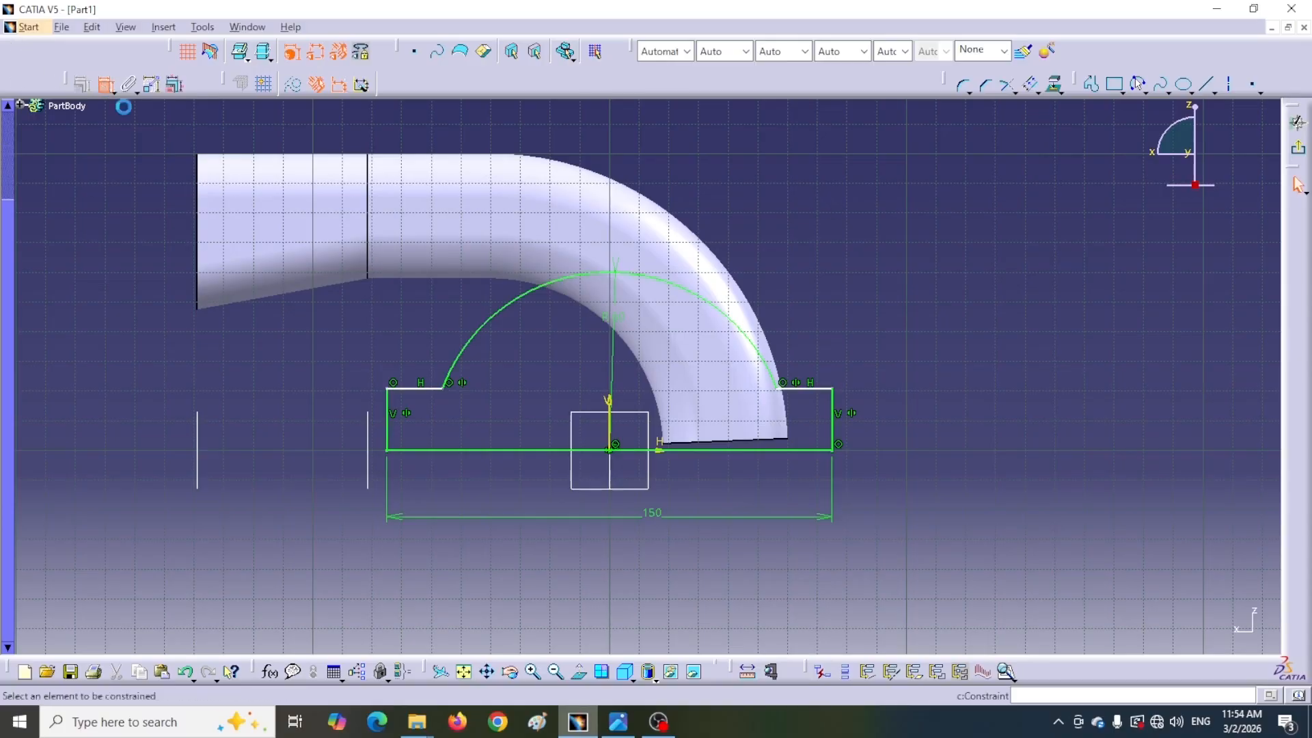
Dimension the flange height and set it to 4 mm
click(438, 391)
click(432, 449)
click(321, 411)
double_click(322, 414)
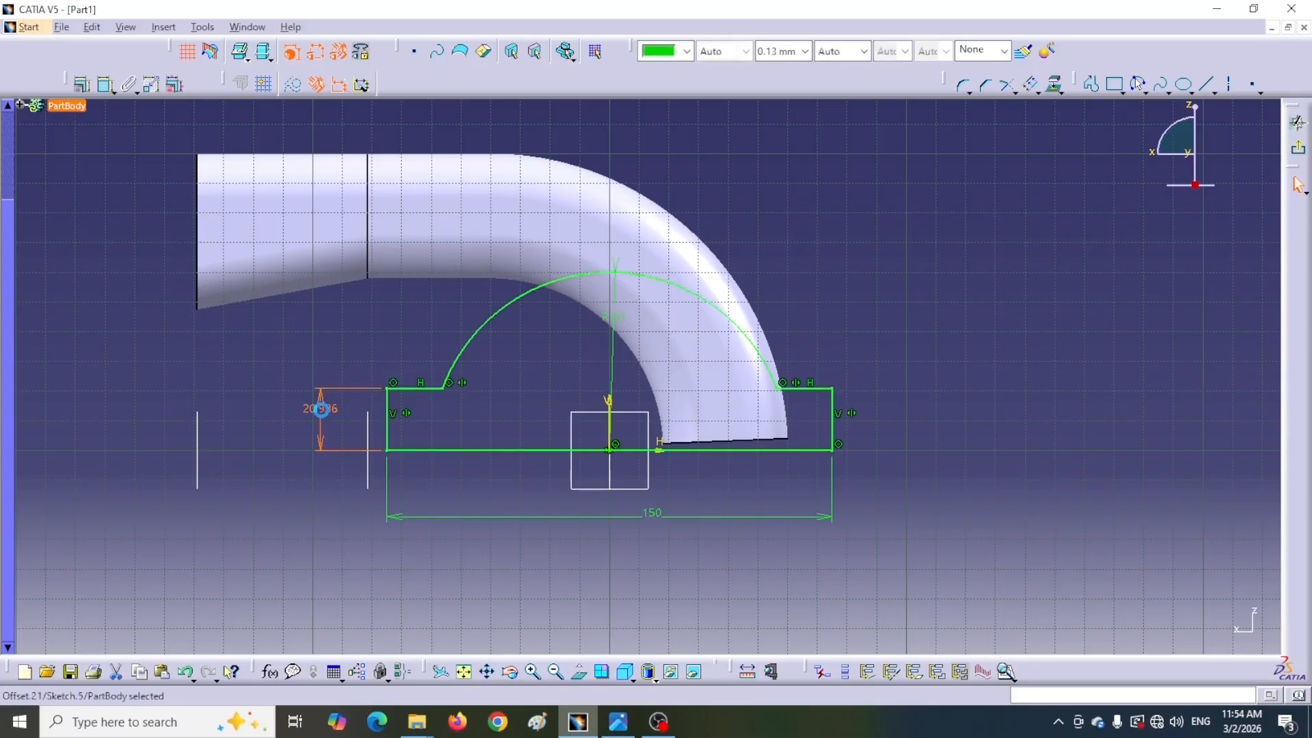
text(4)
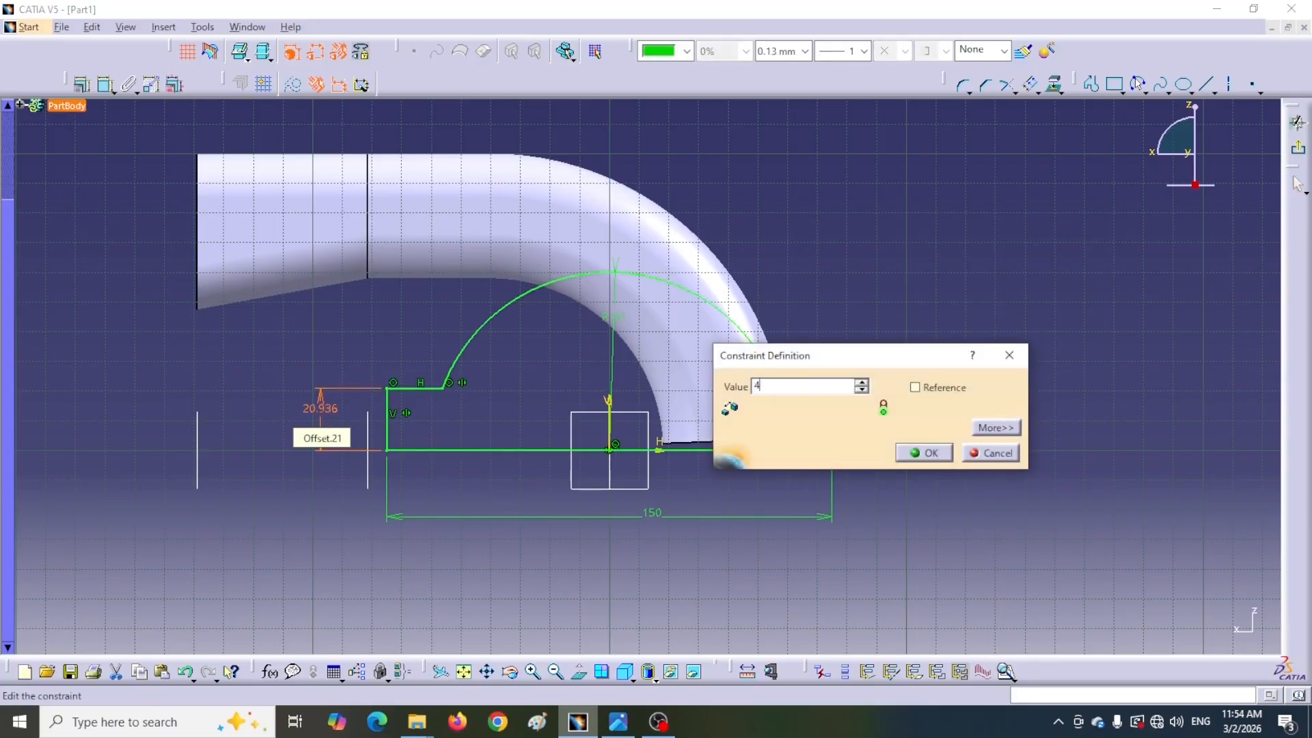
key(Return)
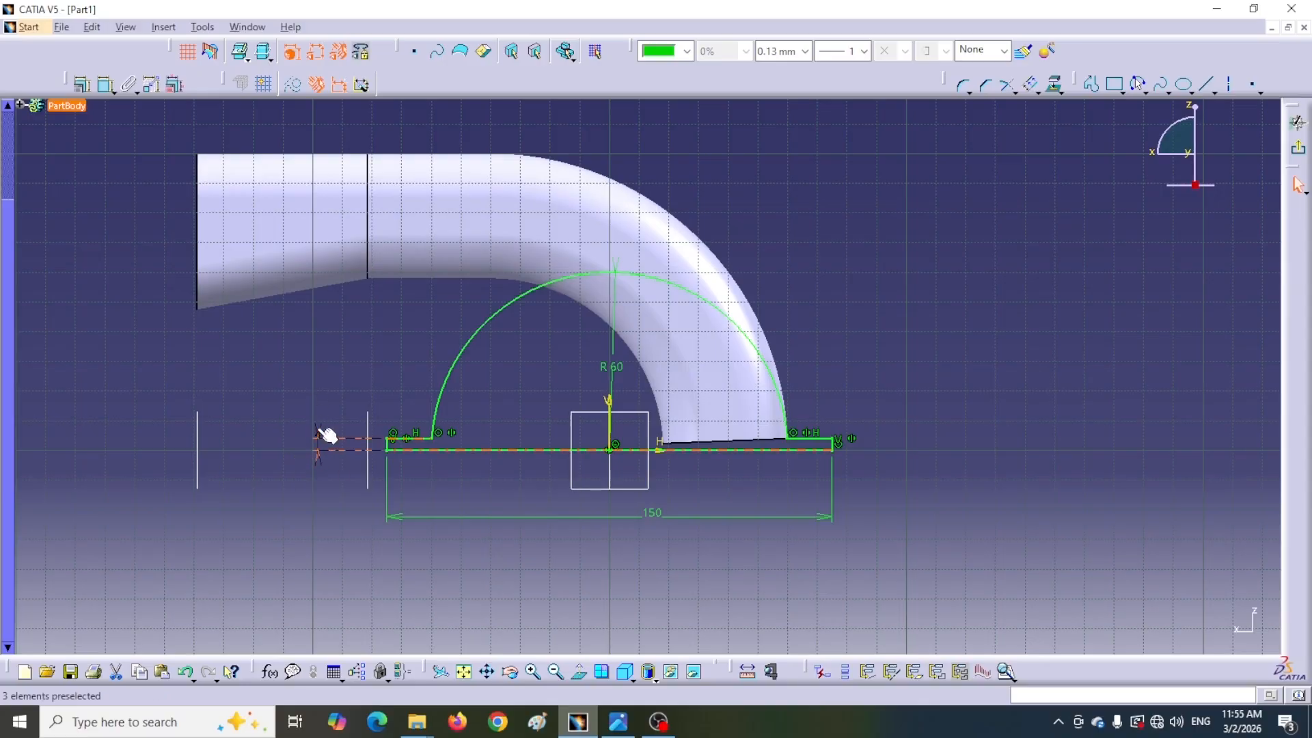
click(269, 425)
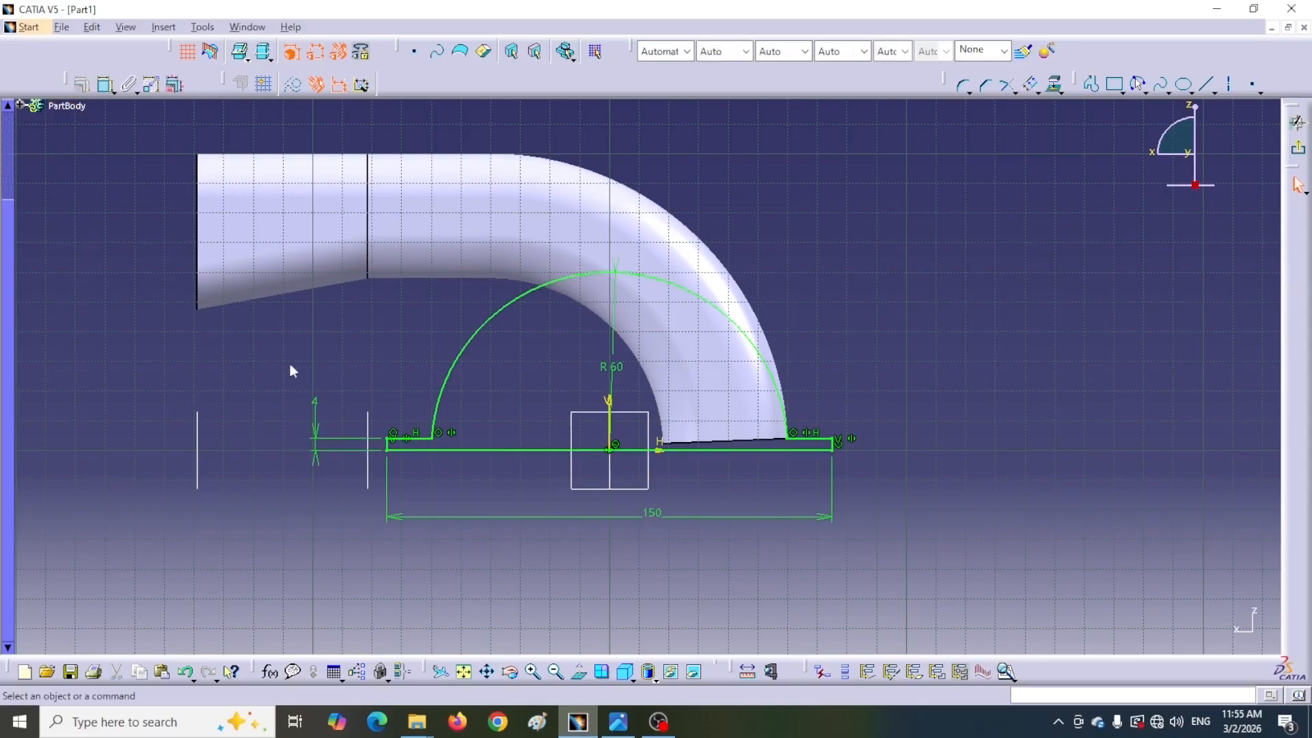
Exit the sketch and pad the support profile 40 mm with mirrored extent, checking the reference drawing
key(alt+Tab)
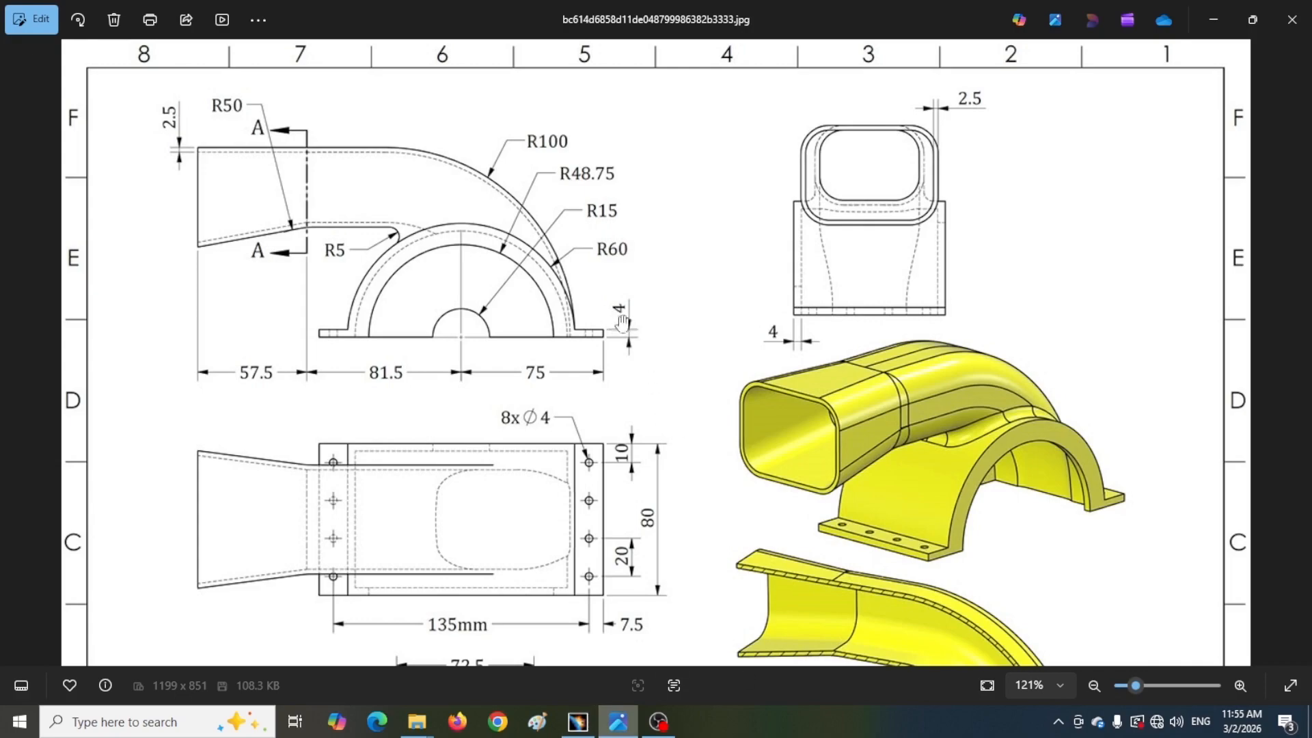
click(580, 717)
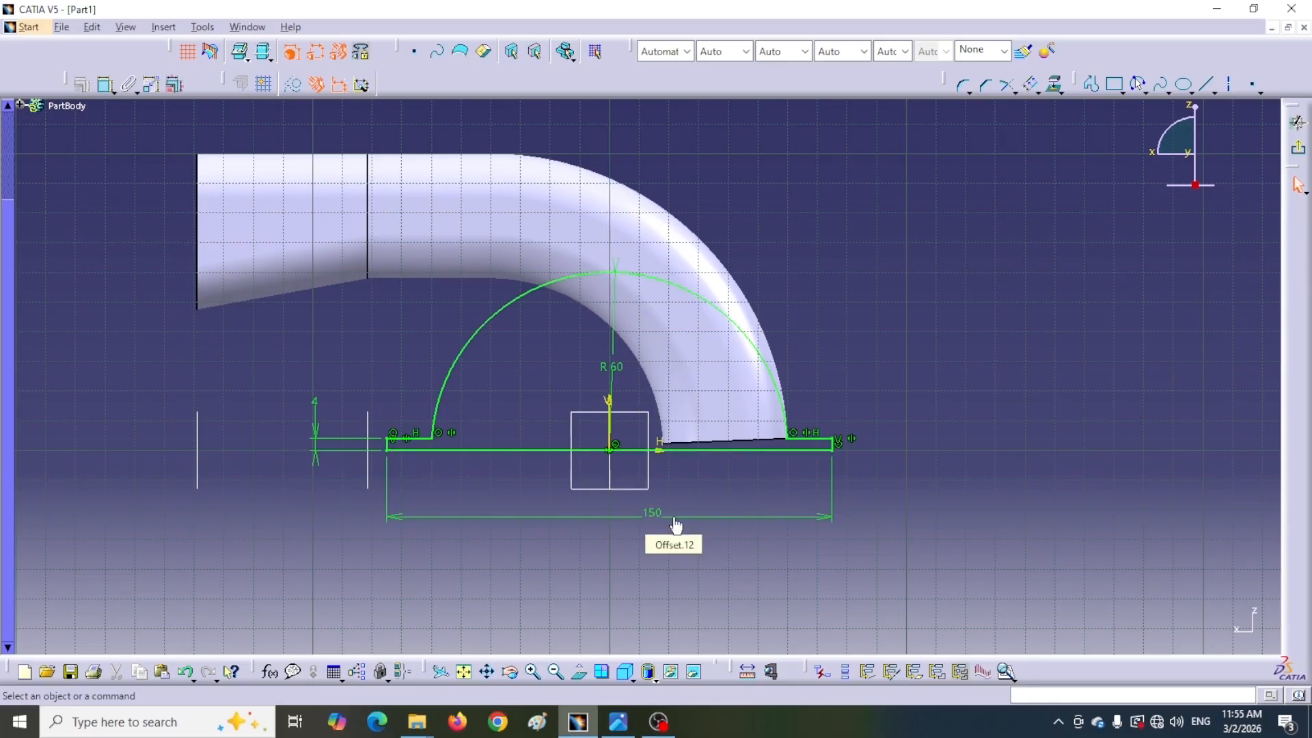
click(1297, 148)
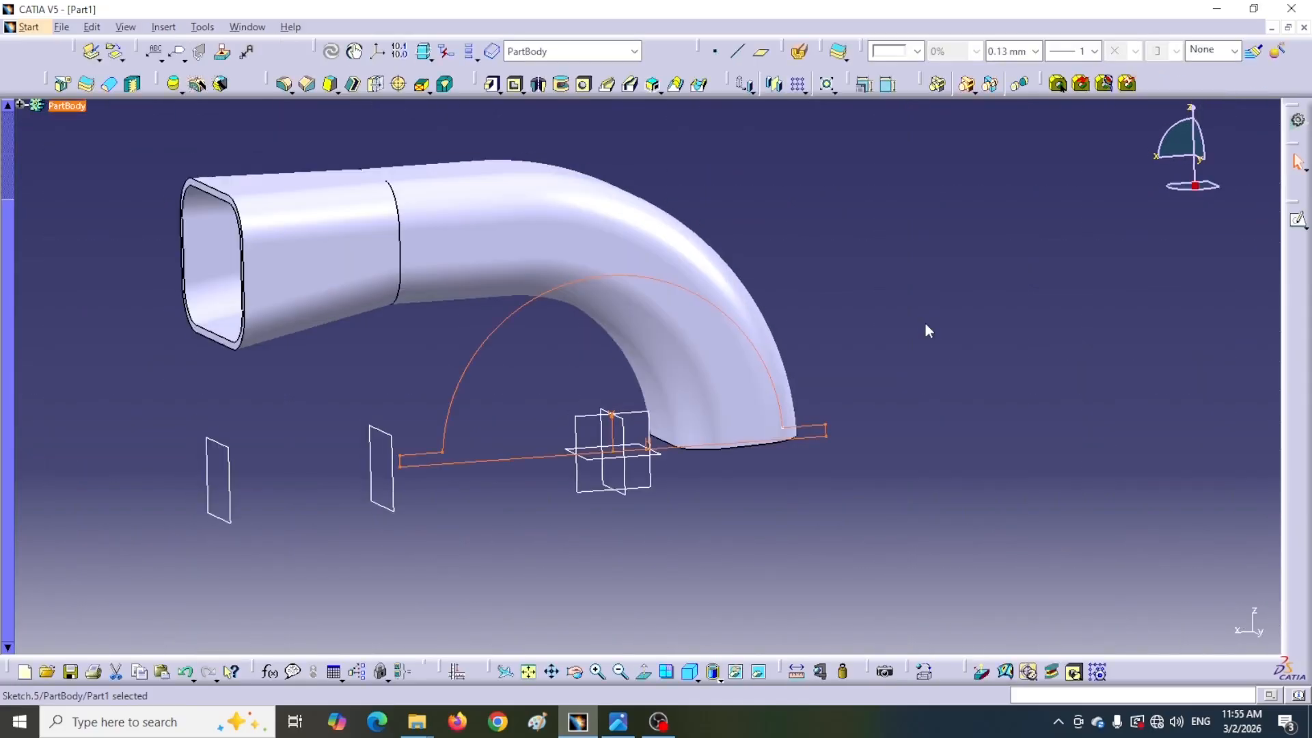
click(492, 86)
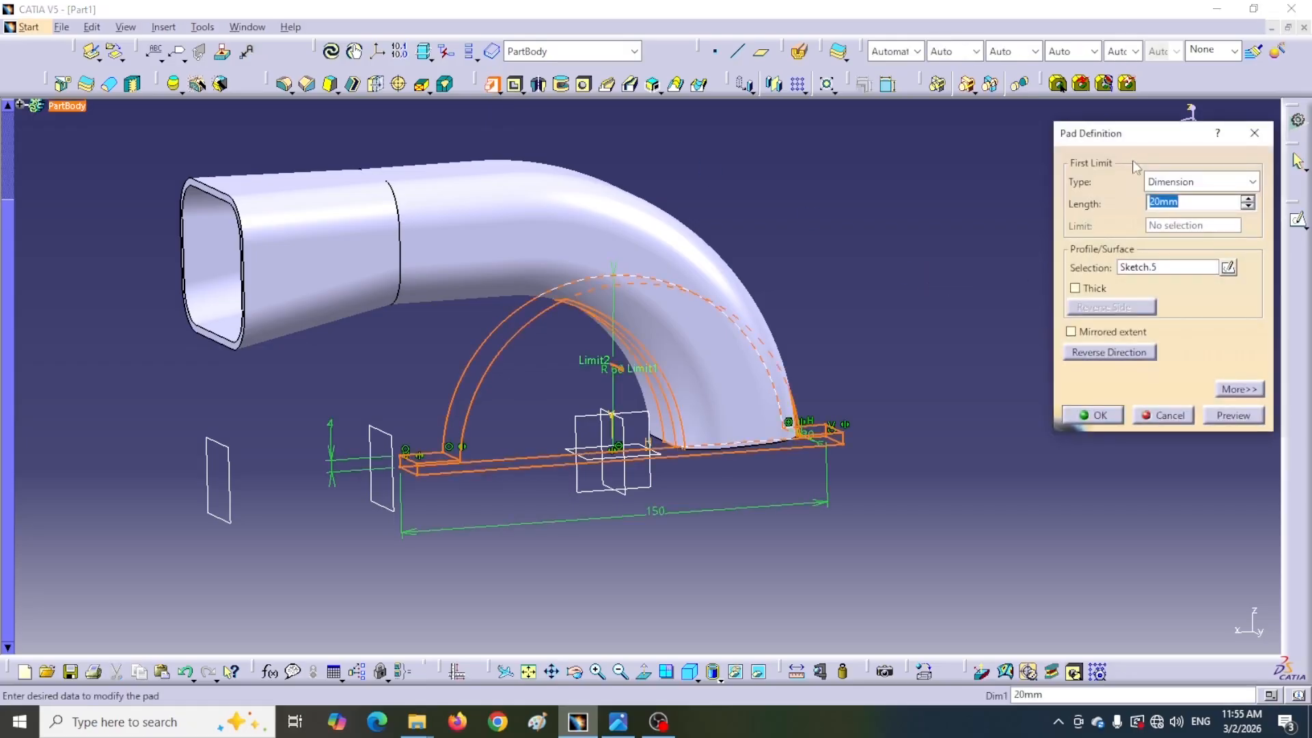
drag(1139, 142, 1064, 199)
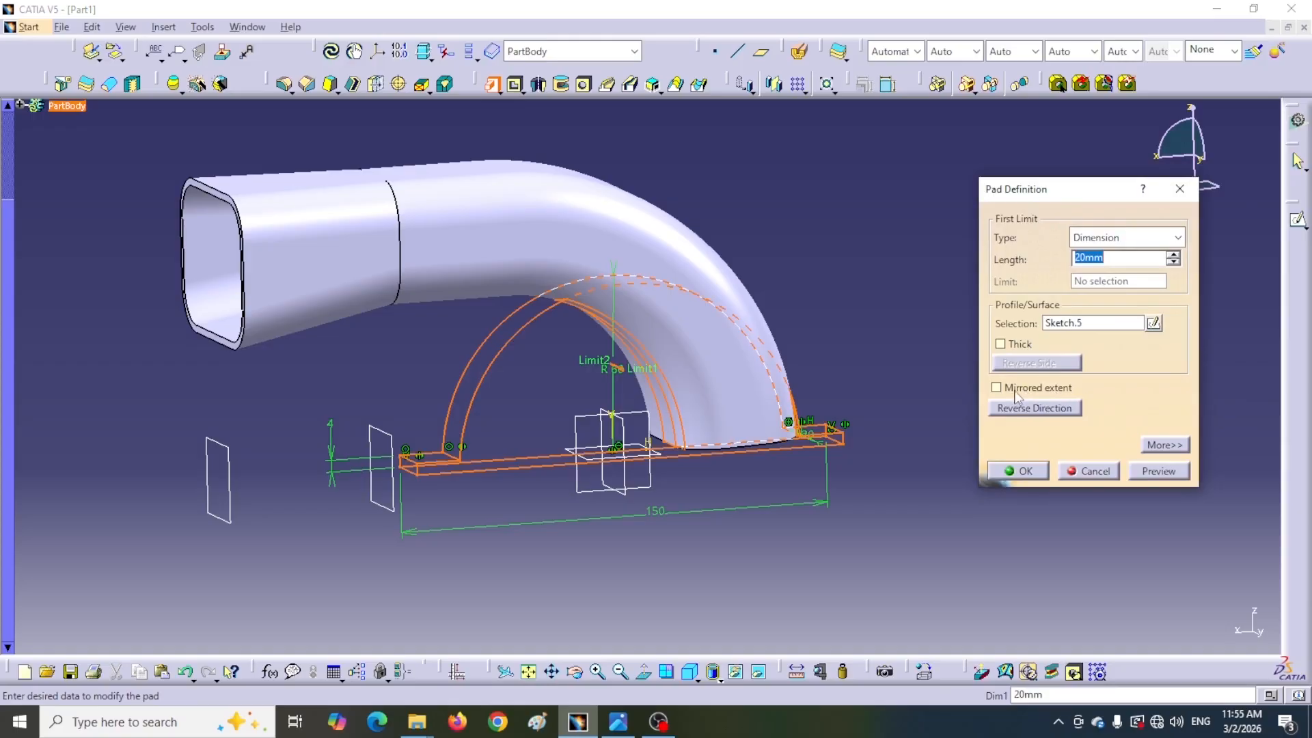
click(618, 721)
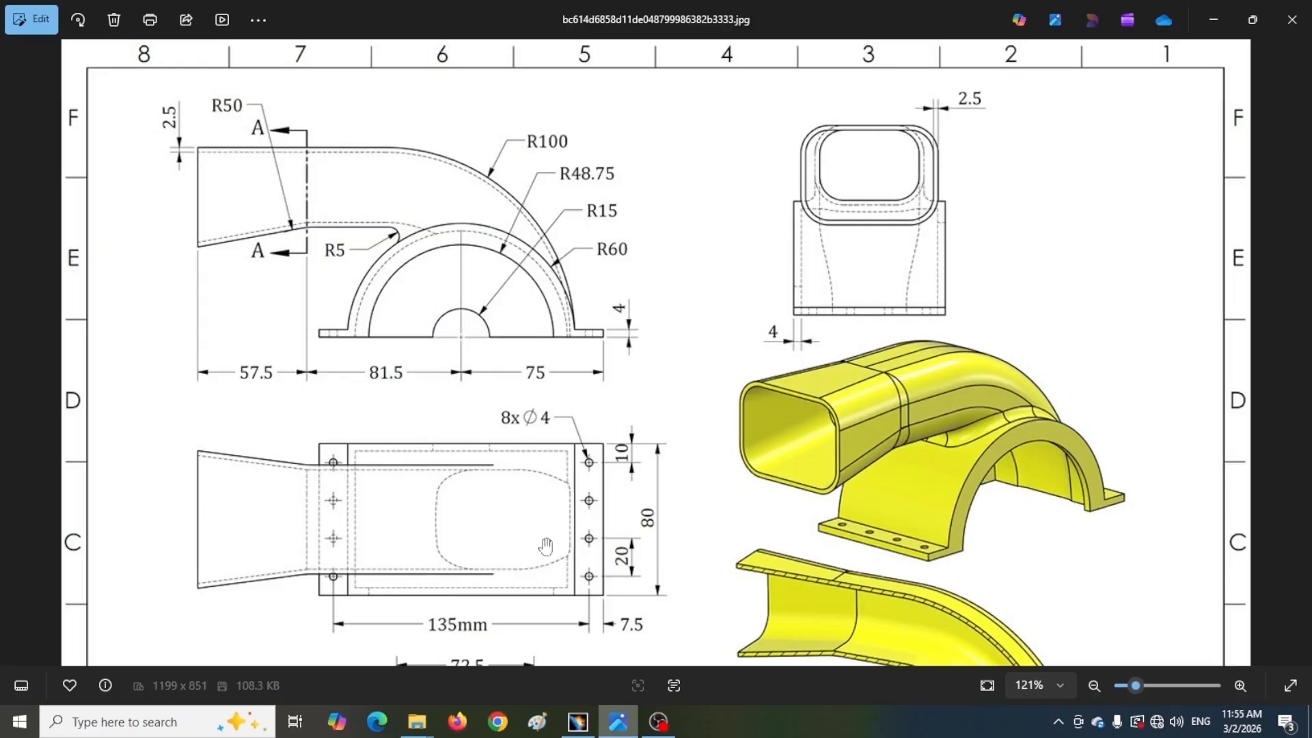
click(577, 721)
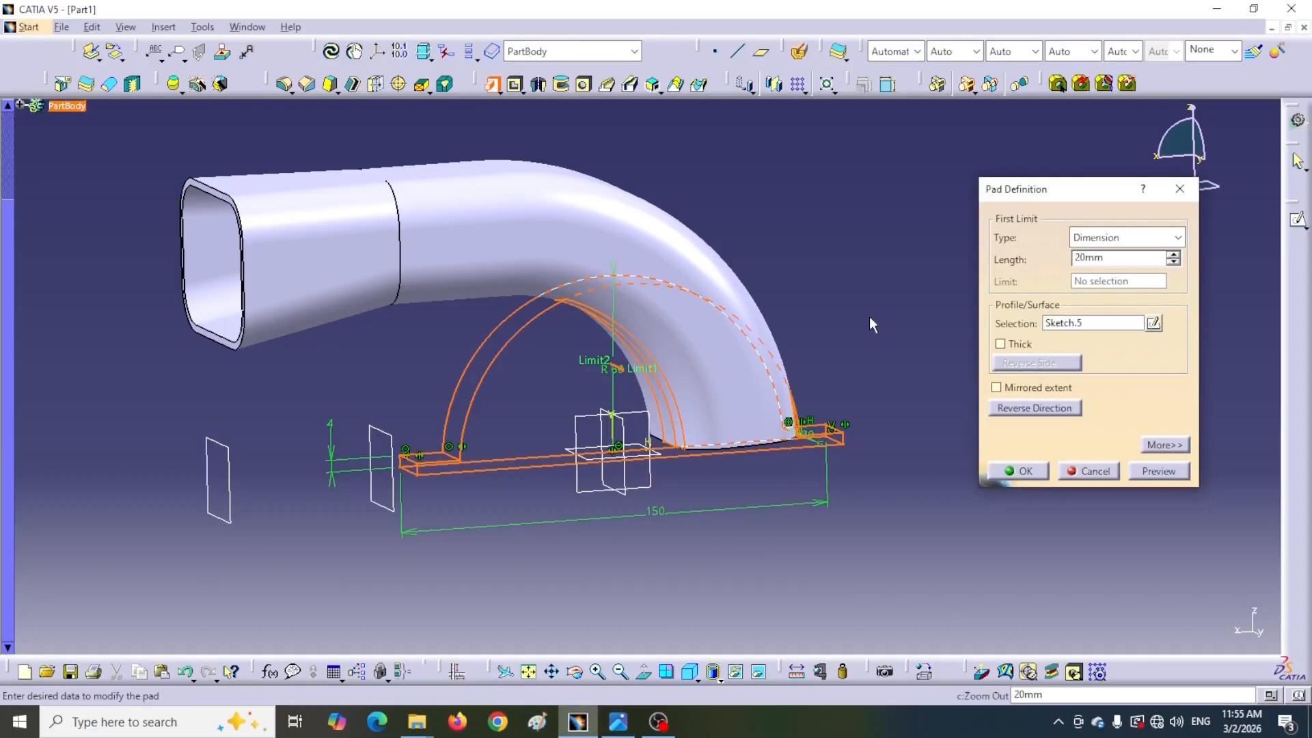
click(996, 387)
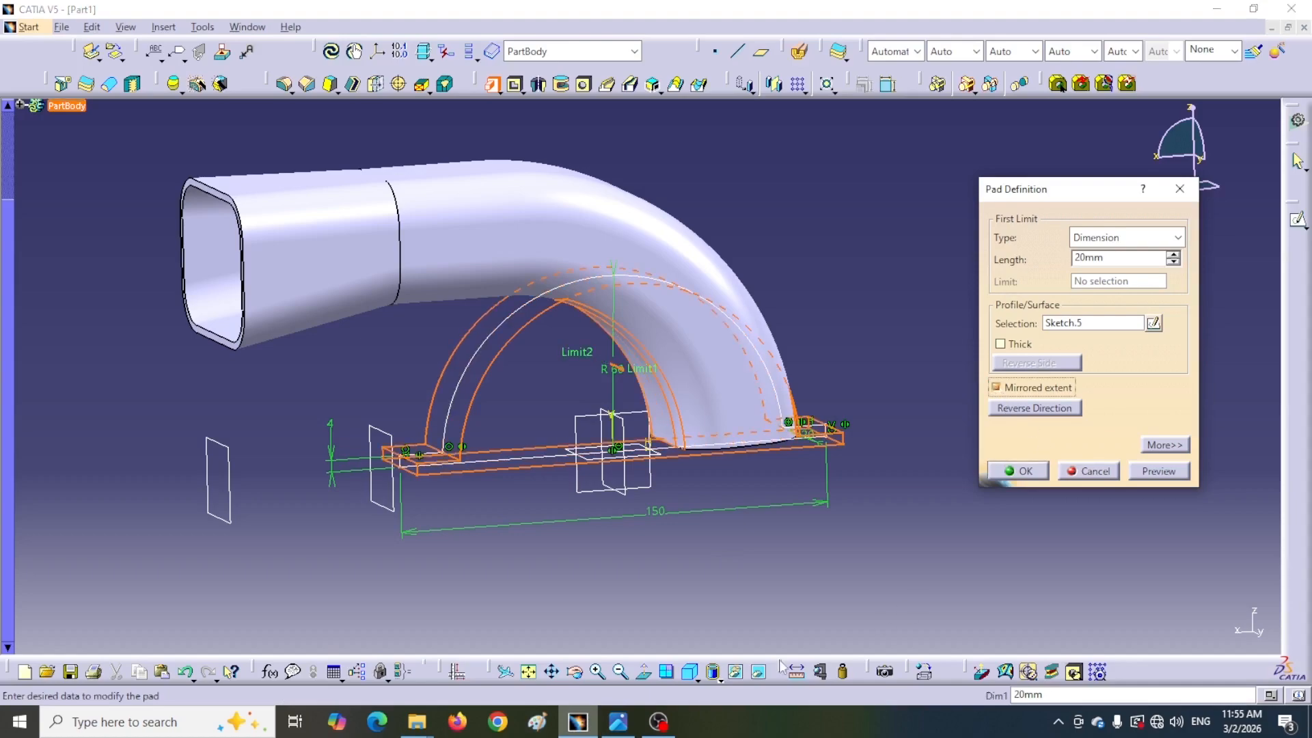
click(618, 721)
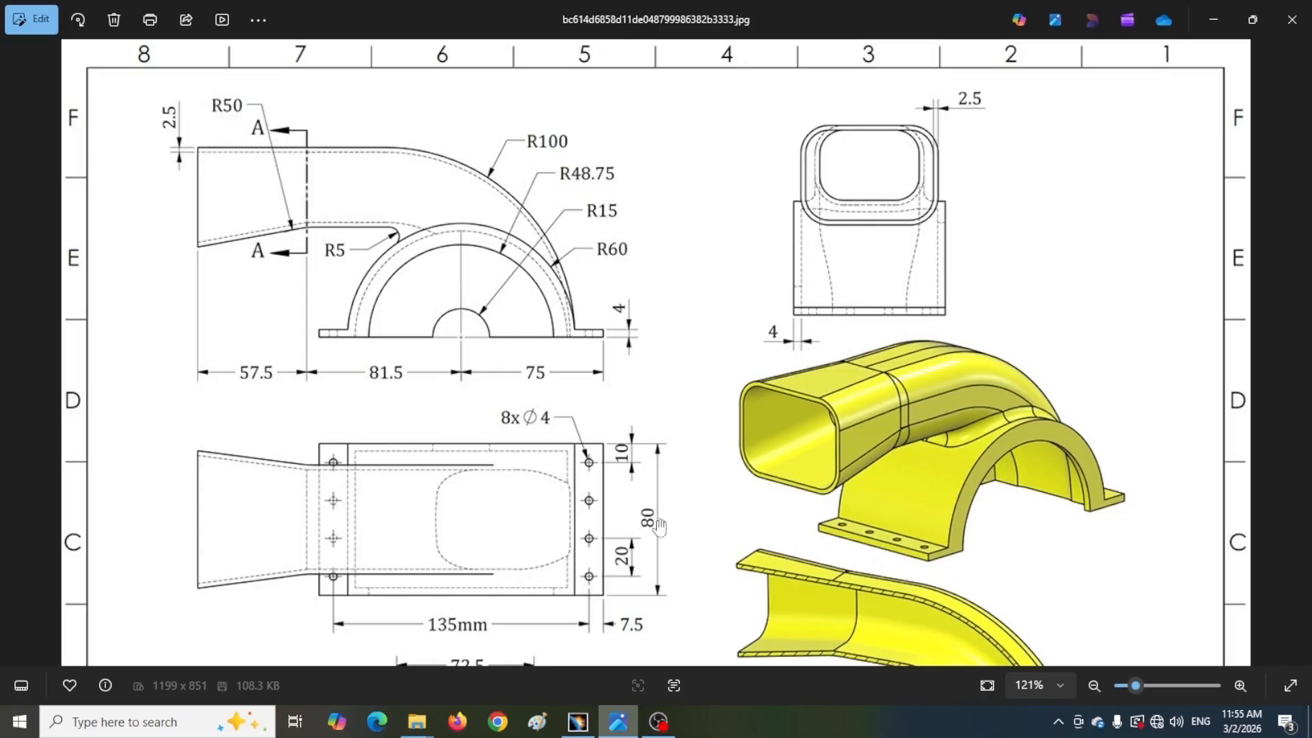
click(578, 722)
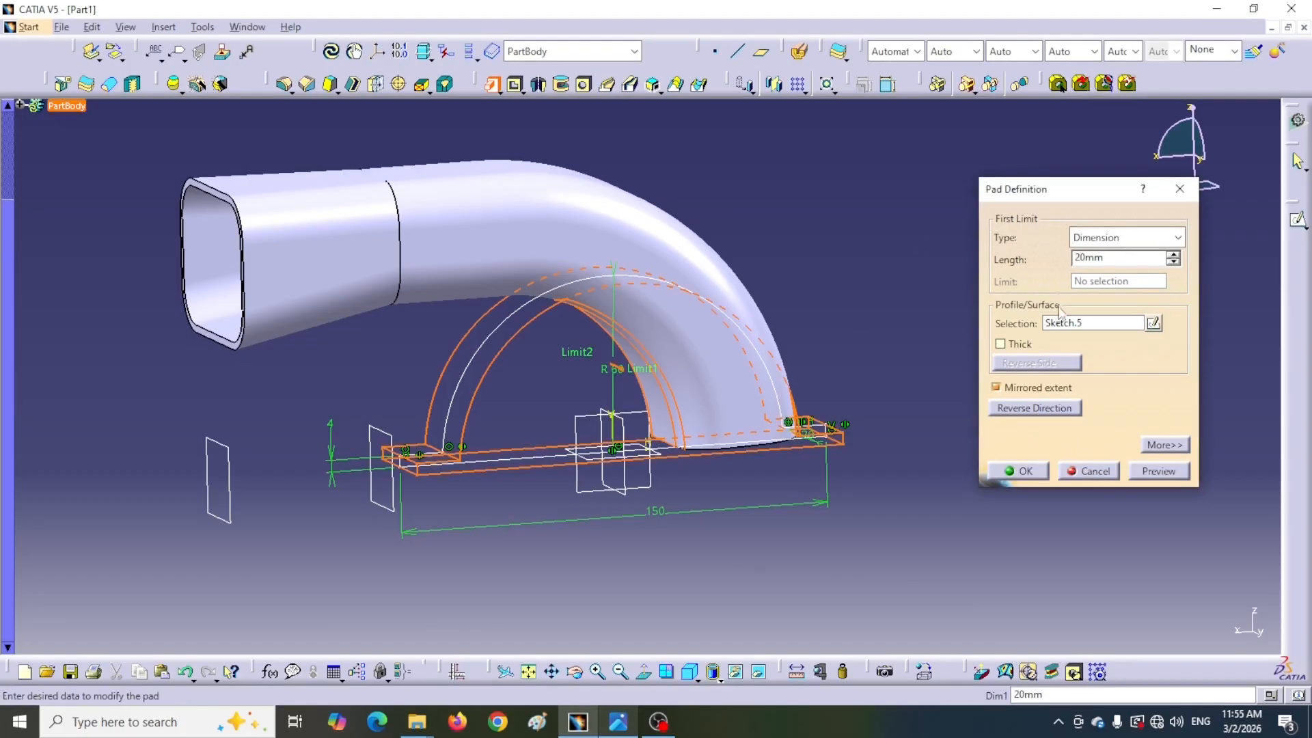
drag(1108, 258, 1059, 259)
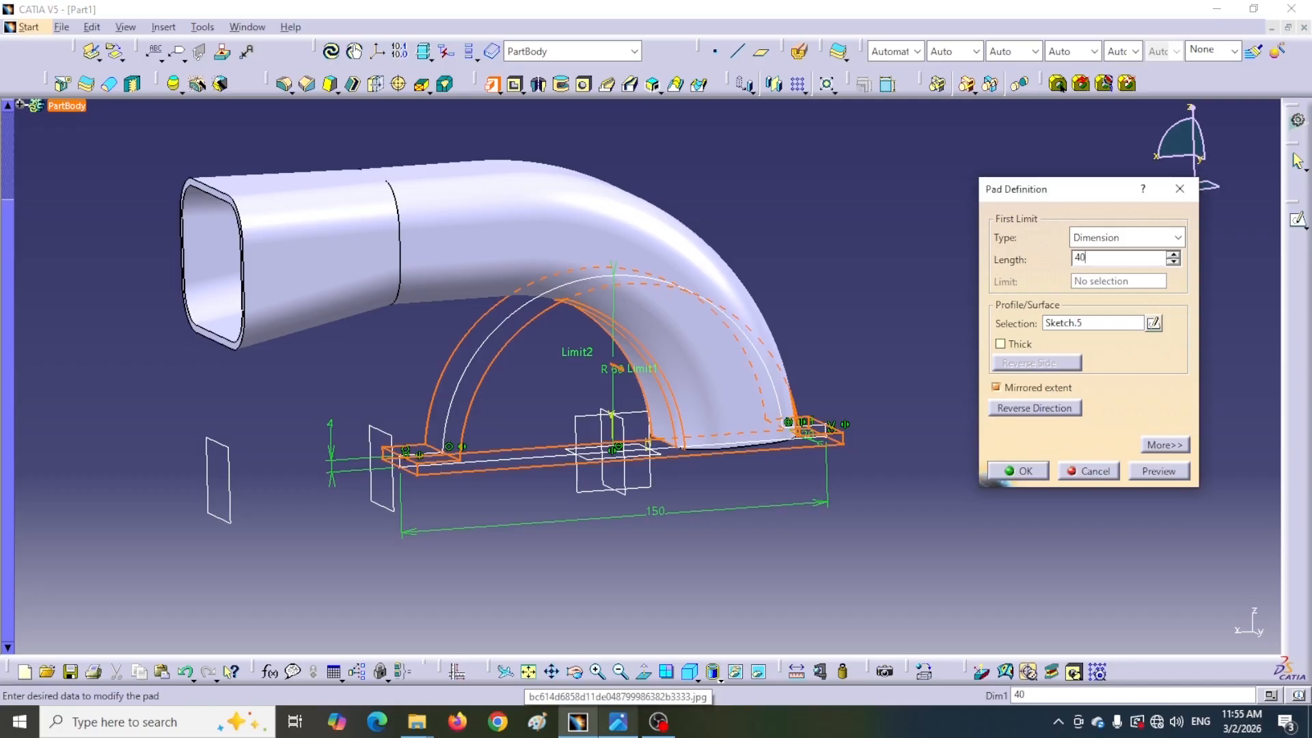
click(1024, 473)
Shell the support base with 4 mm inside thickness, removing its bottom face and front arched face
mouse_move(635, 165)
middle_down()
mouse_move(629, 153)
mouse_move(632, 310)
mouse_move(521, 137)
mouse_move(679, 113)
mouse_move(627, 205)
mouse_move(759, 246)
mouse_move(724, 176)
mouse_move(624, 187)
mouse_move(611, 162)
middle_up()
middle_drag(739, 199, 911, 212)
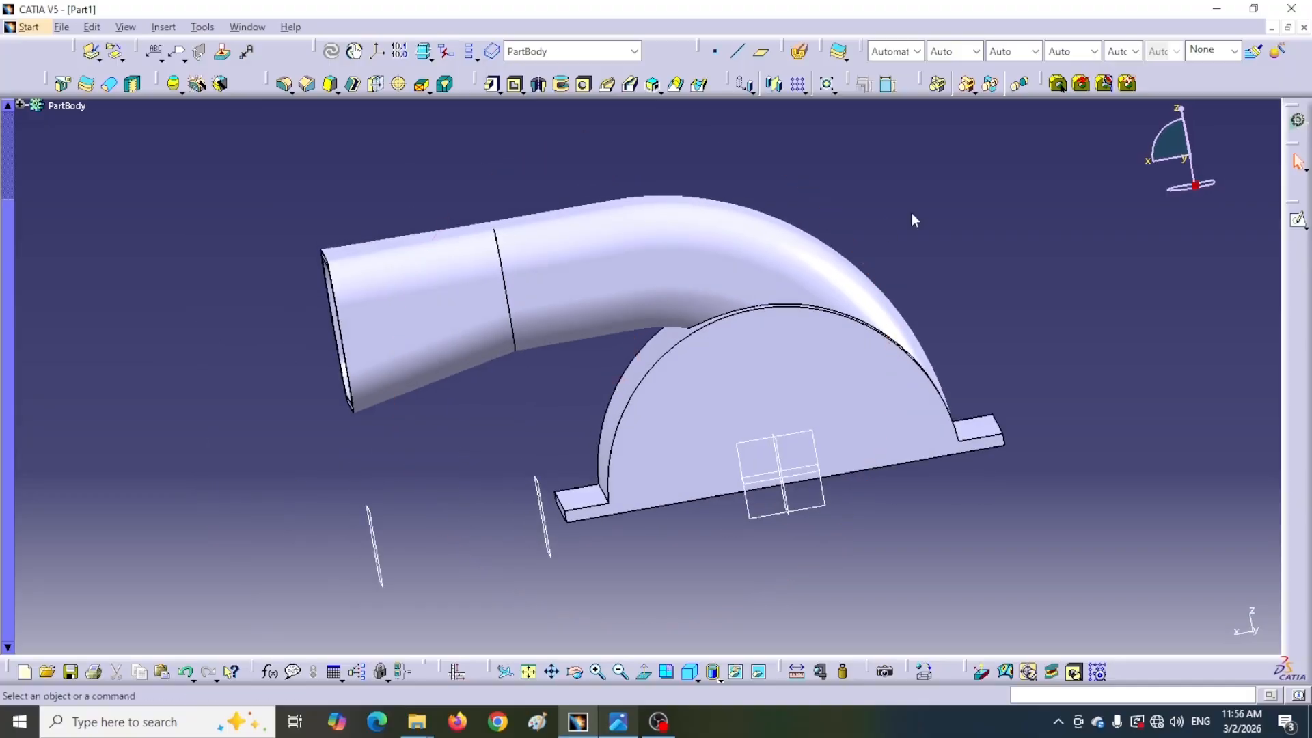
click(353, 84)
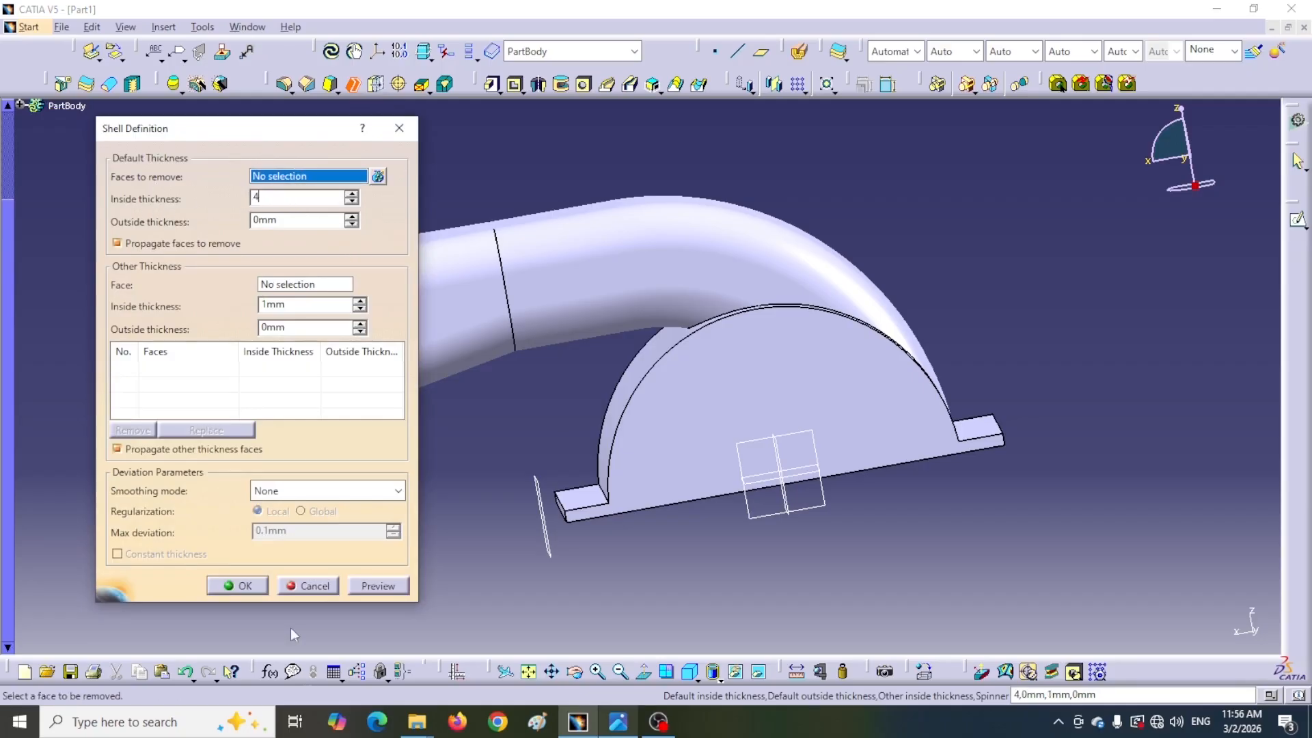
click(618, 721)
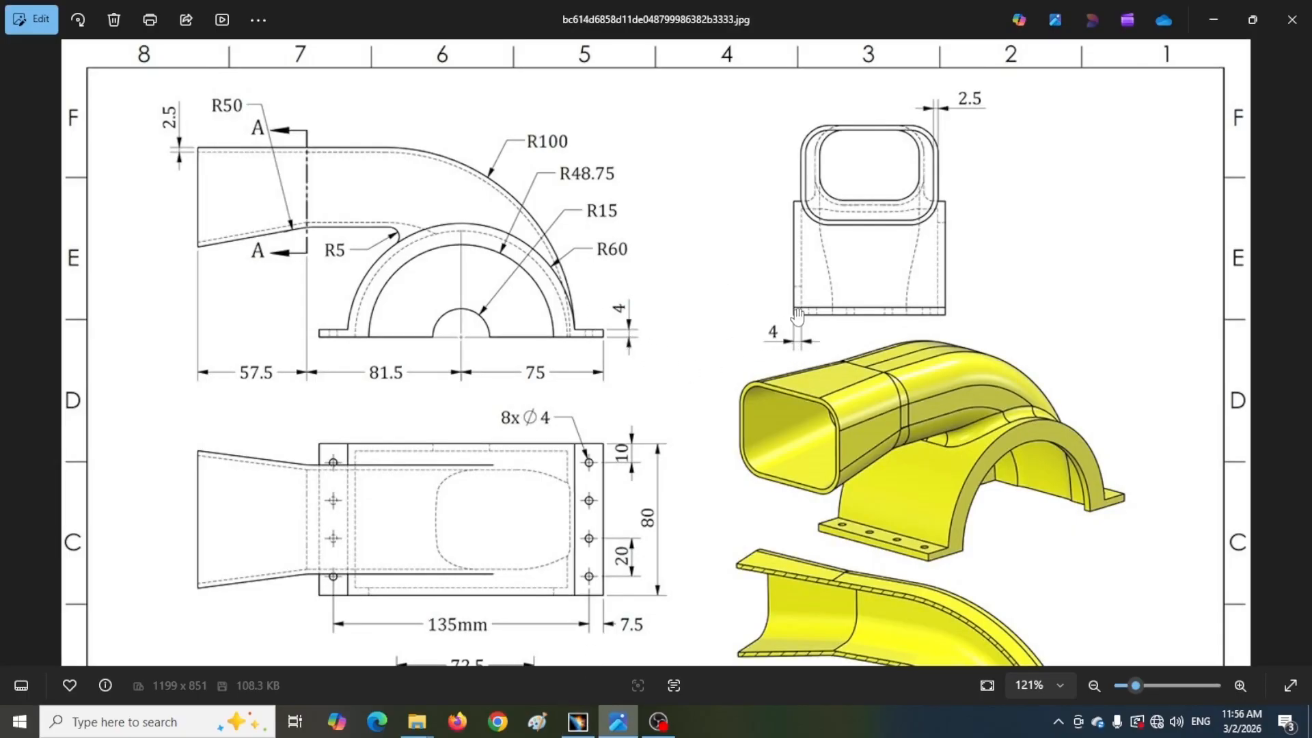
click(571, 723)
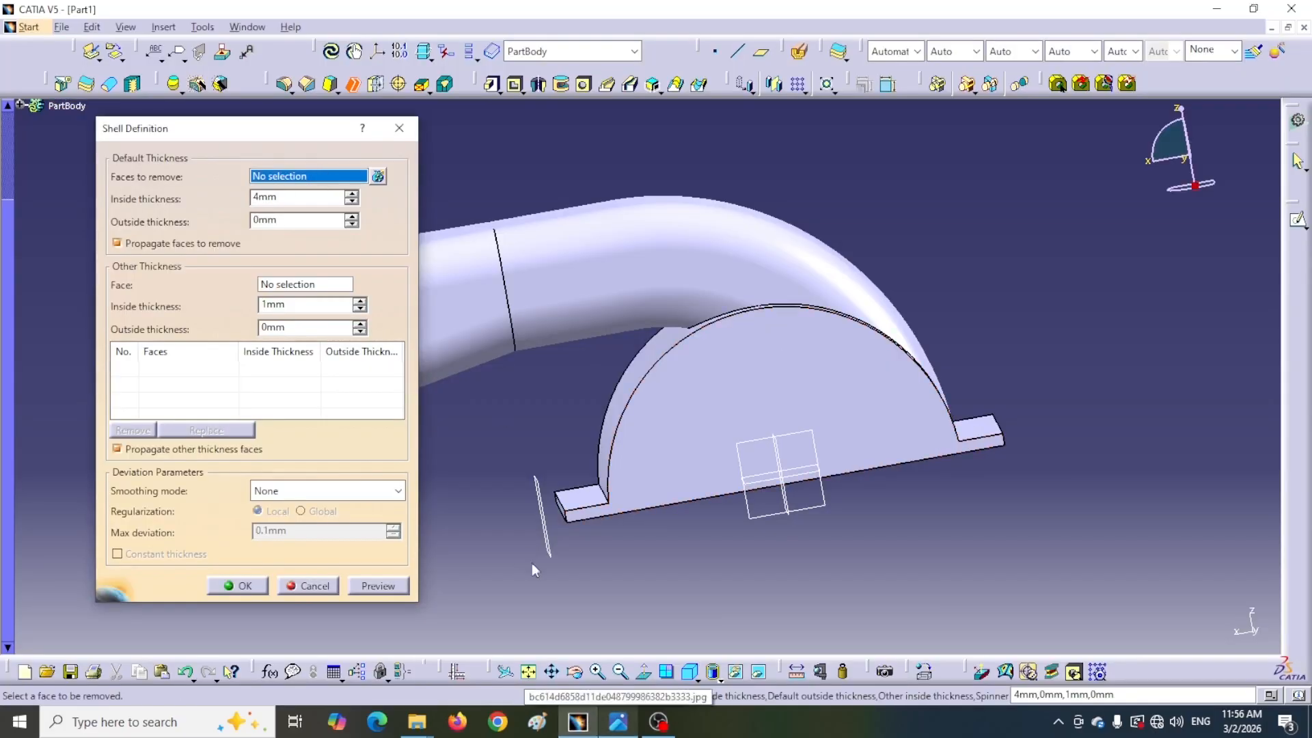
middle_drag(740, 562, 708, 538)
click(671, 469)
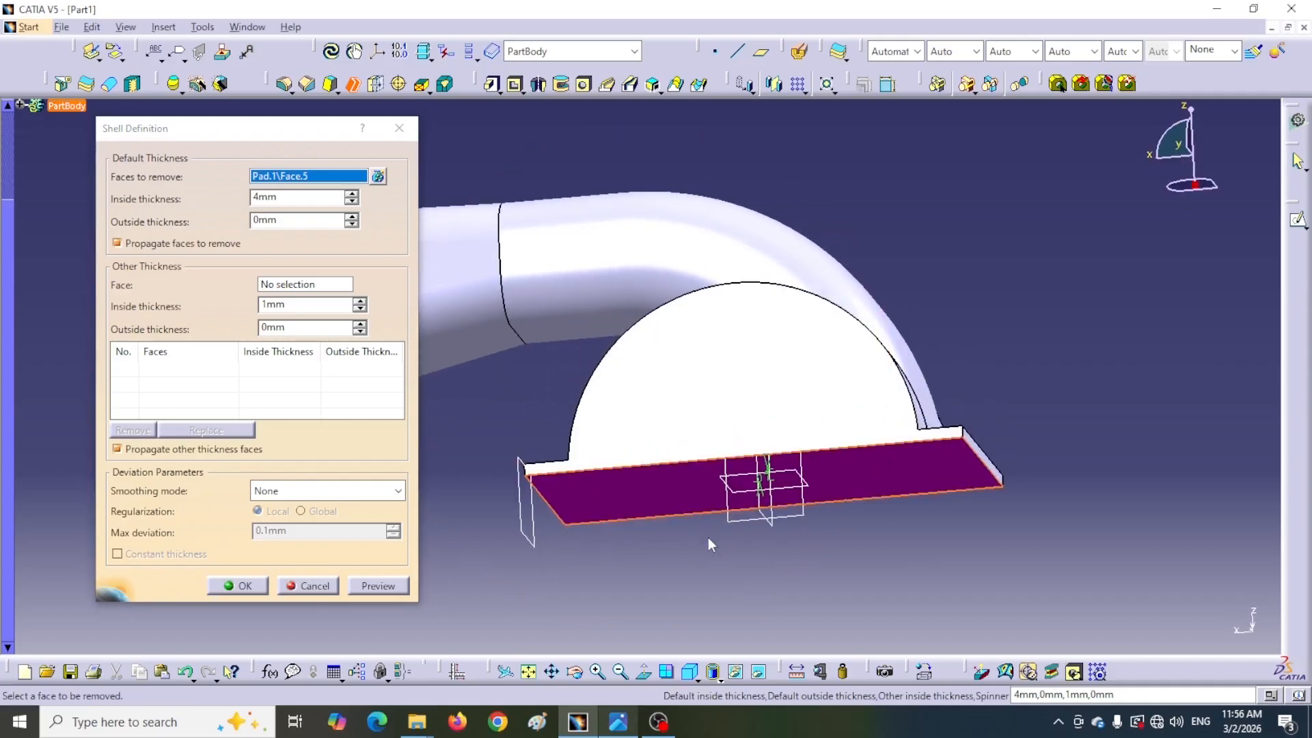
click(731, 415)
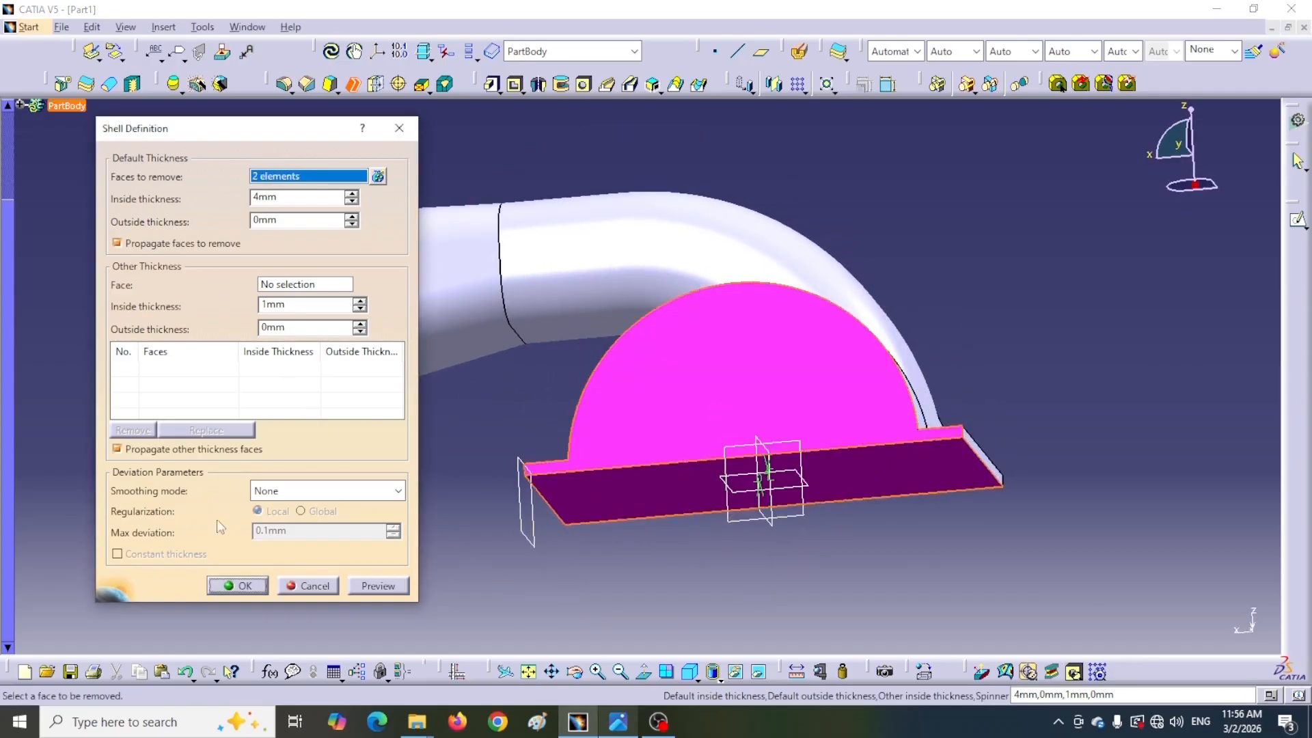
click(233, 587)
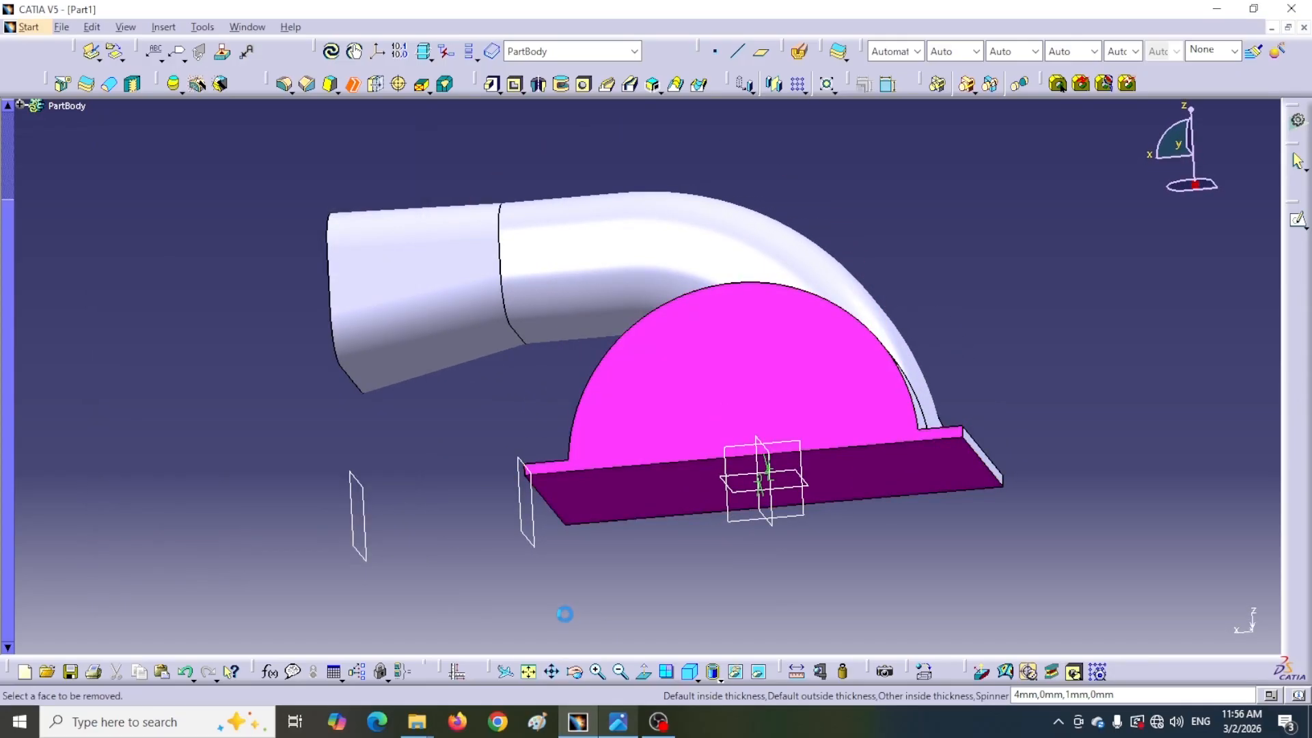
Inspect the shelled support from several angles and compare it with the reference drawing
middle_drag(431, 383, 697, 150)
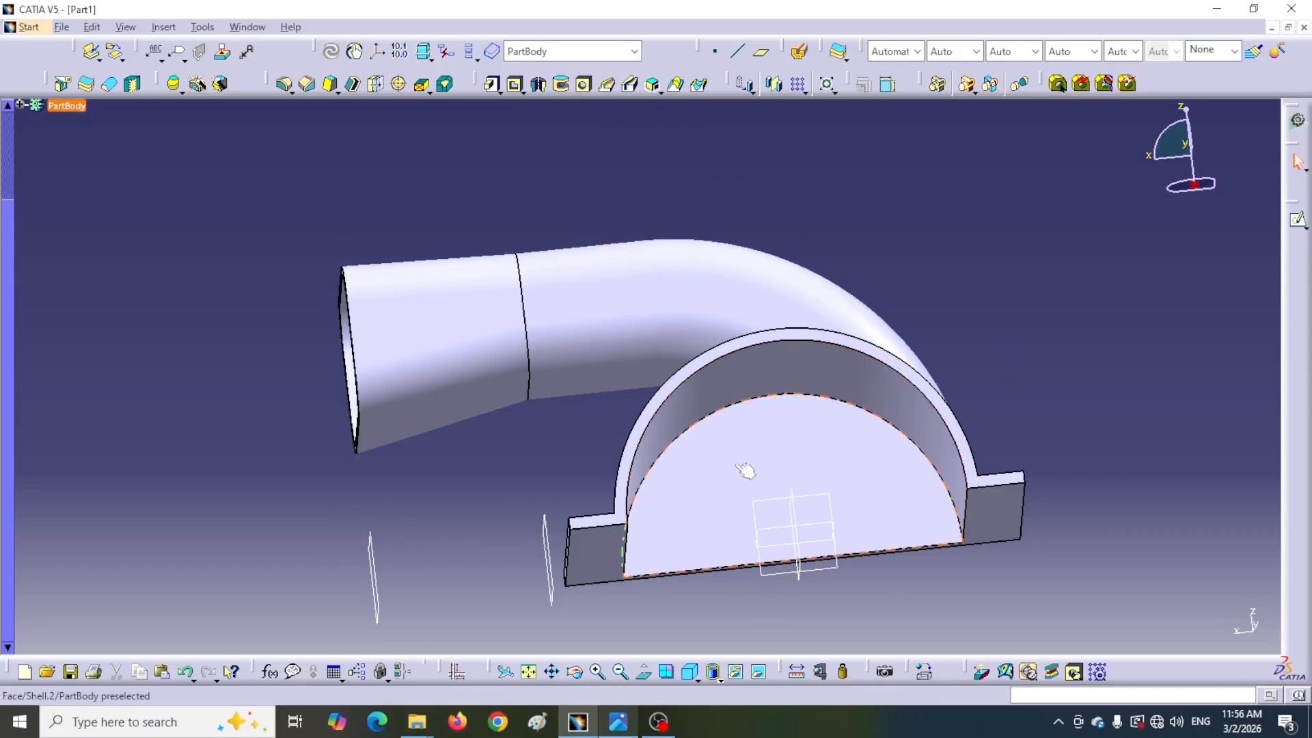
click(882, 438)
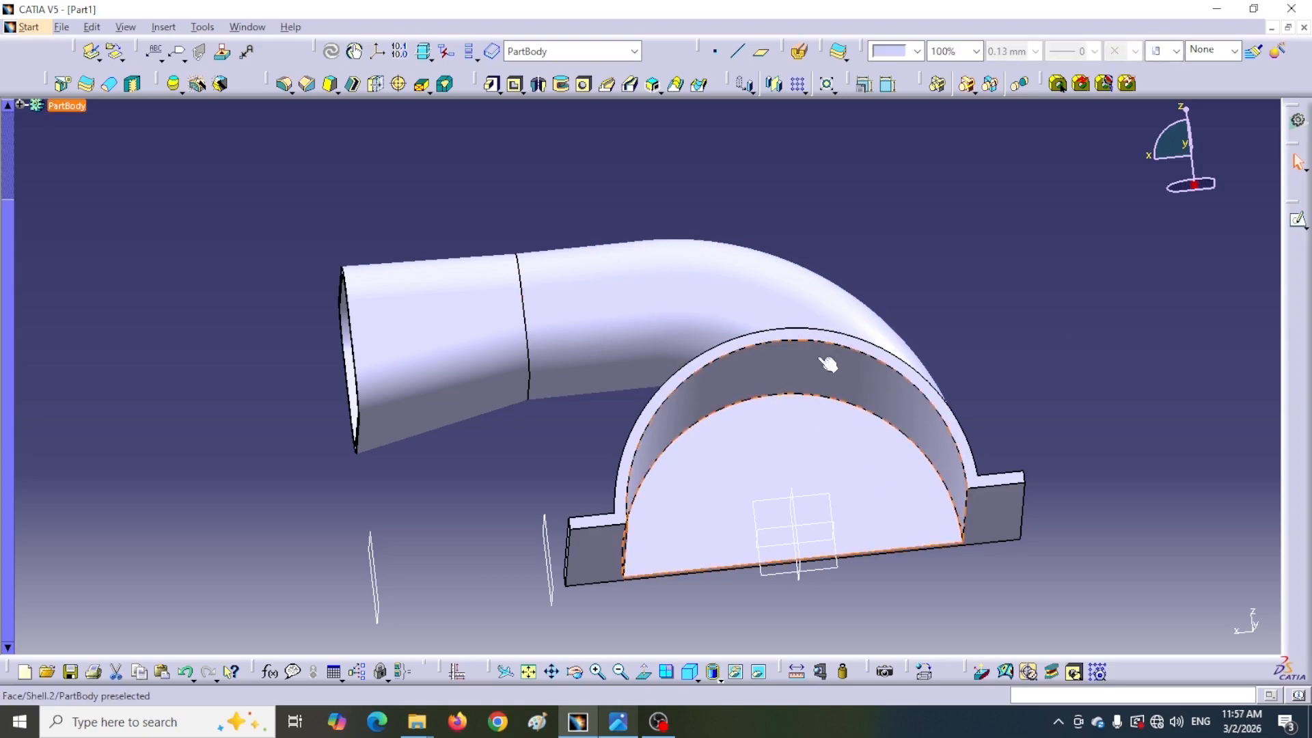
middle_drag(861, 391, 847, 449)
middle_drag(224, 404, 879, 274)
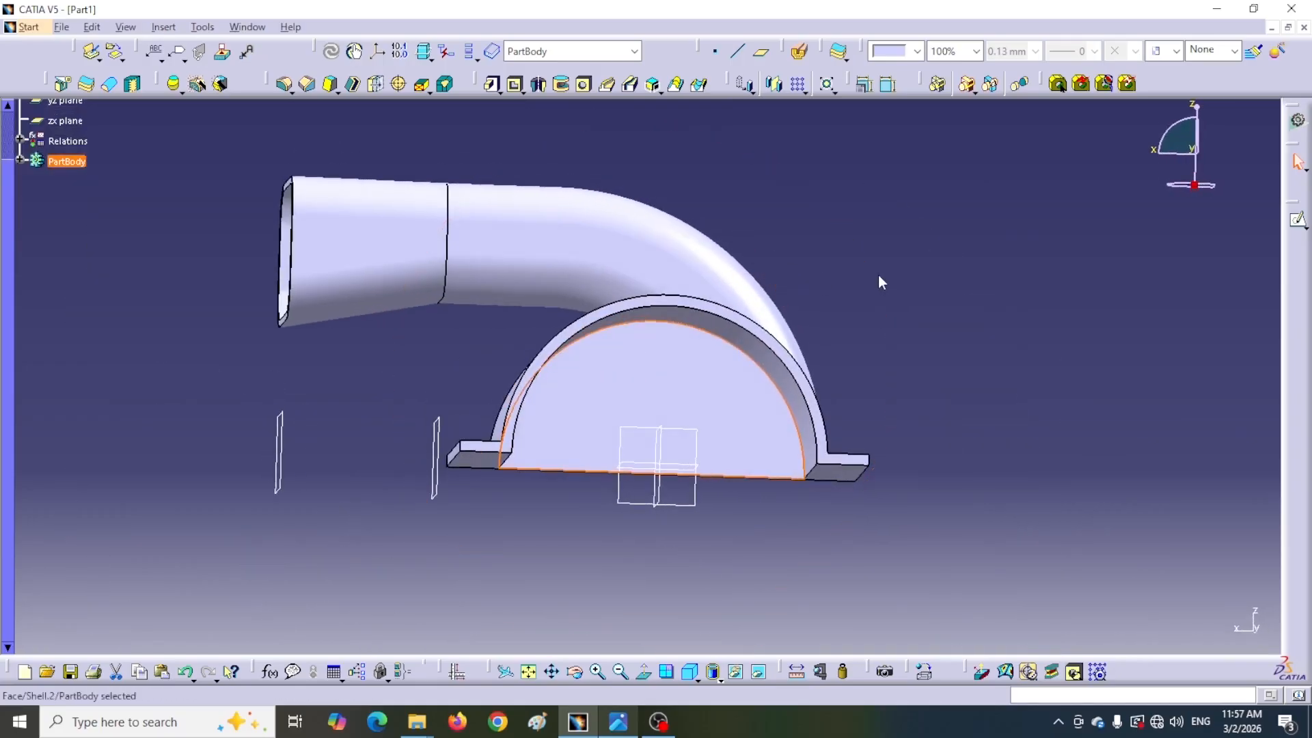
click(605, 714)
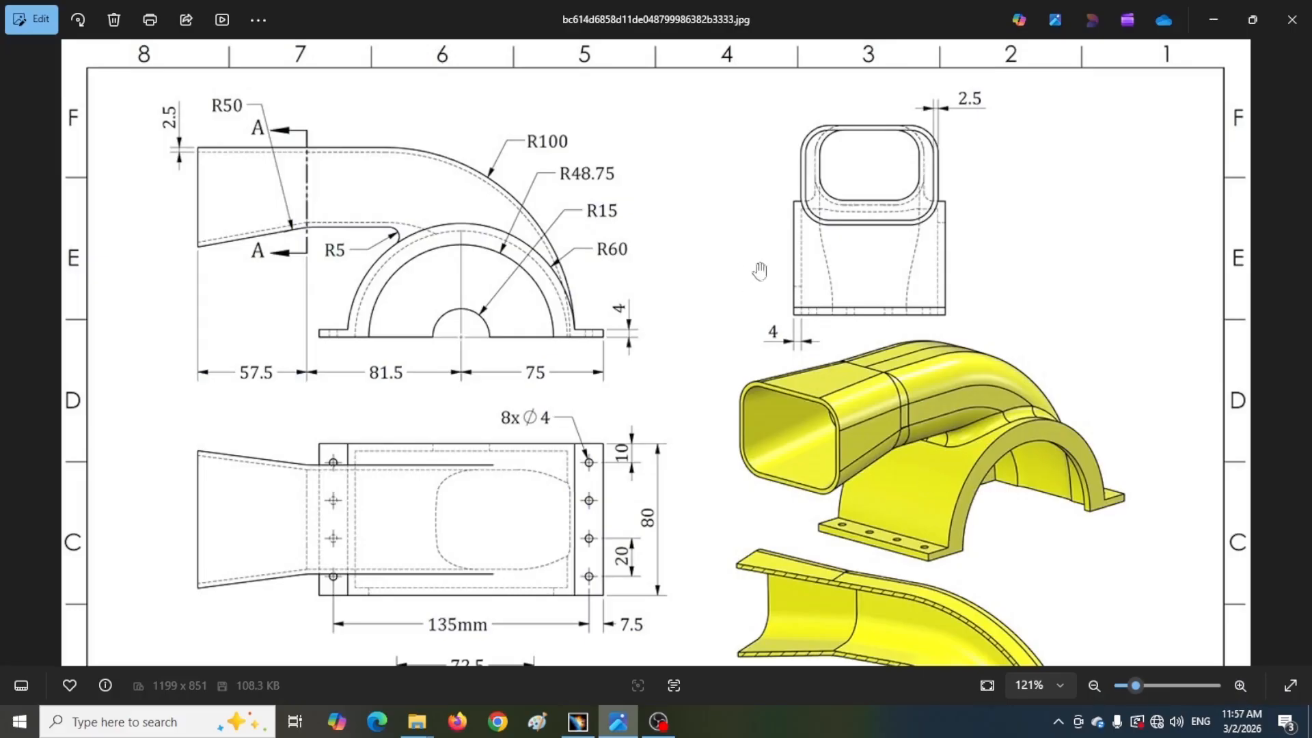
drag(801, 428, 768, 182)
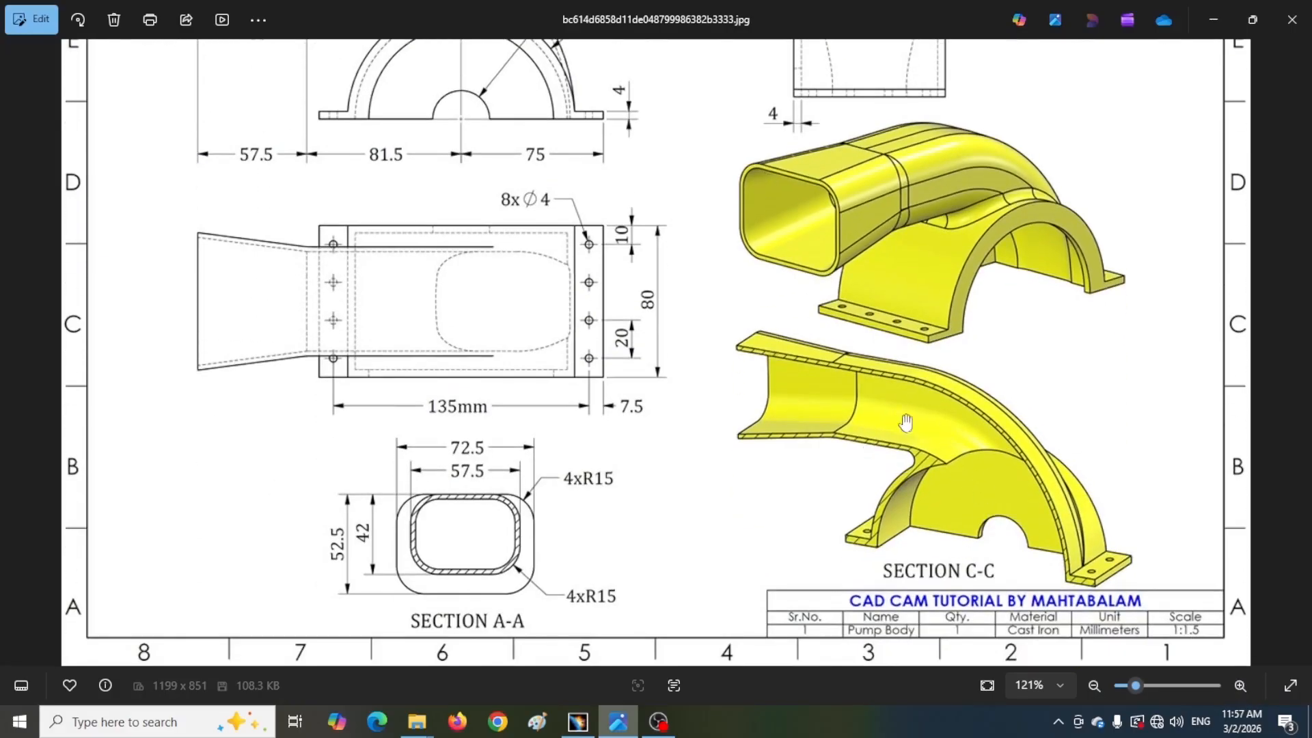
scroll(446, 282, up, 2)
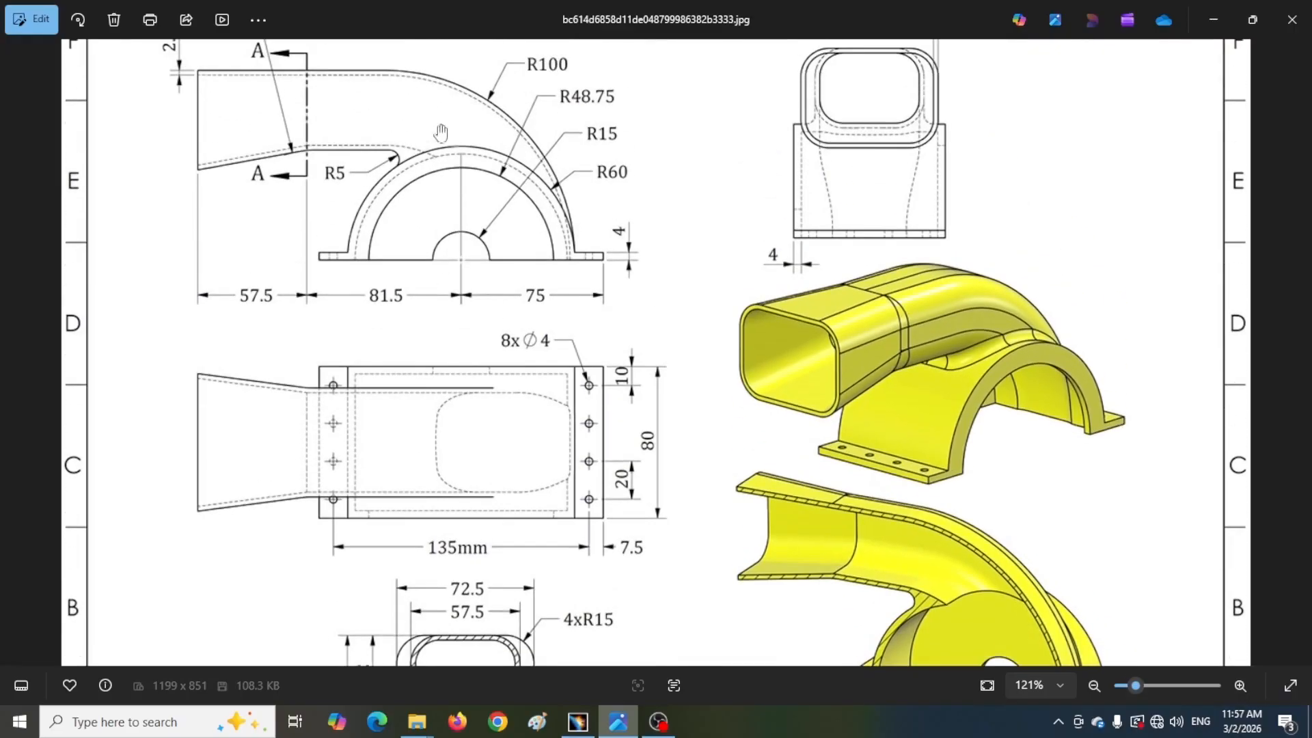
key(alt+Tab)
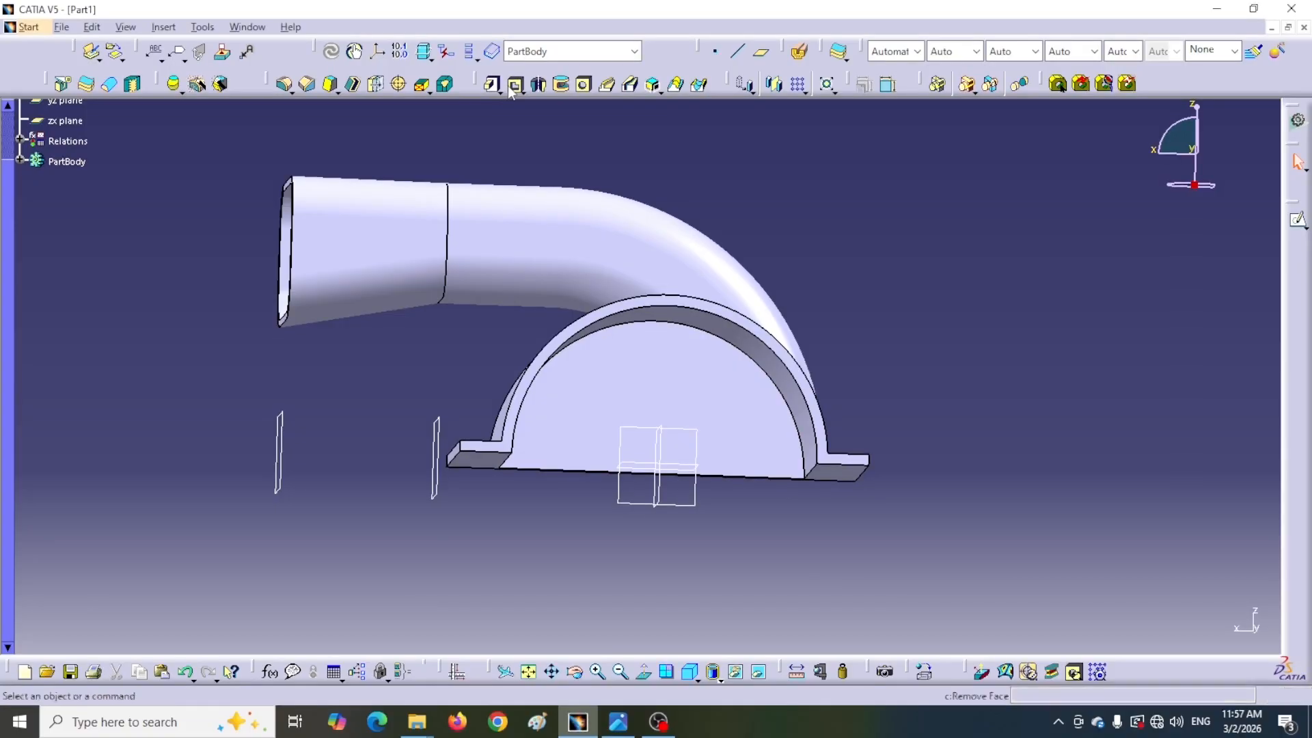
Expand the specification tree and examine the duct and shelled support from several viewing angles
click(691, 678)
click(713, 624)
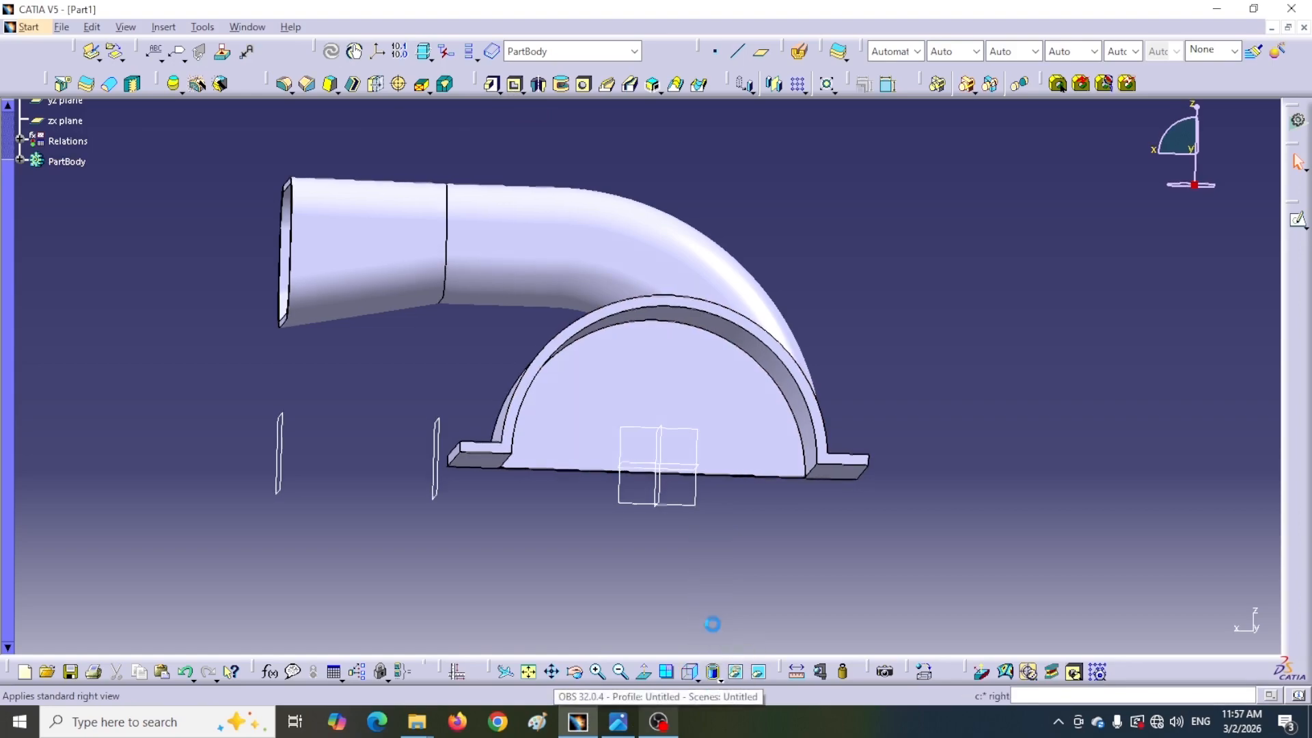
click(514, 86)
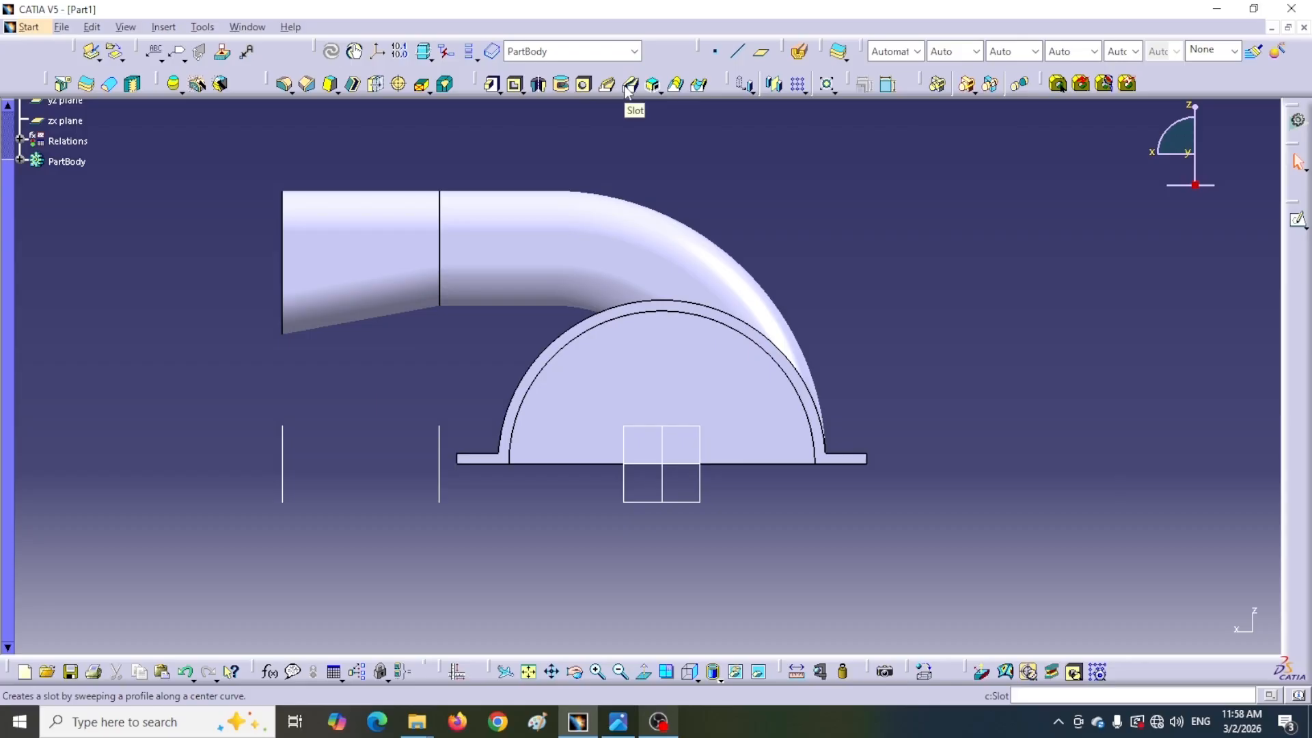
scroll(90, 188, up, 1)
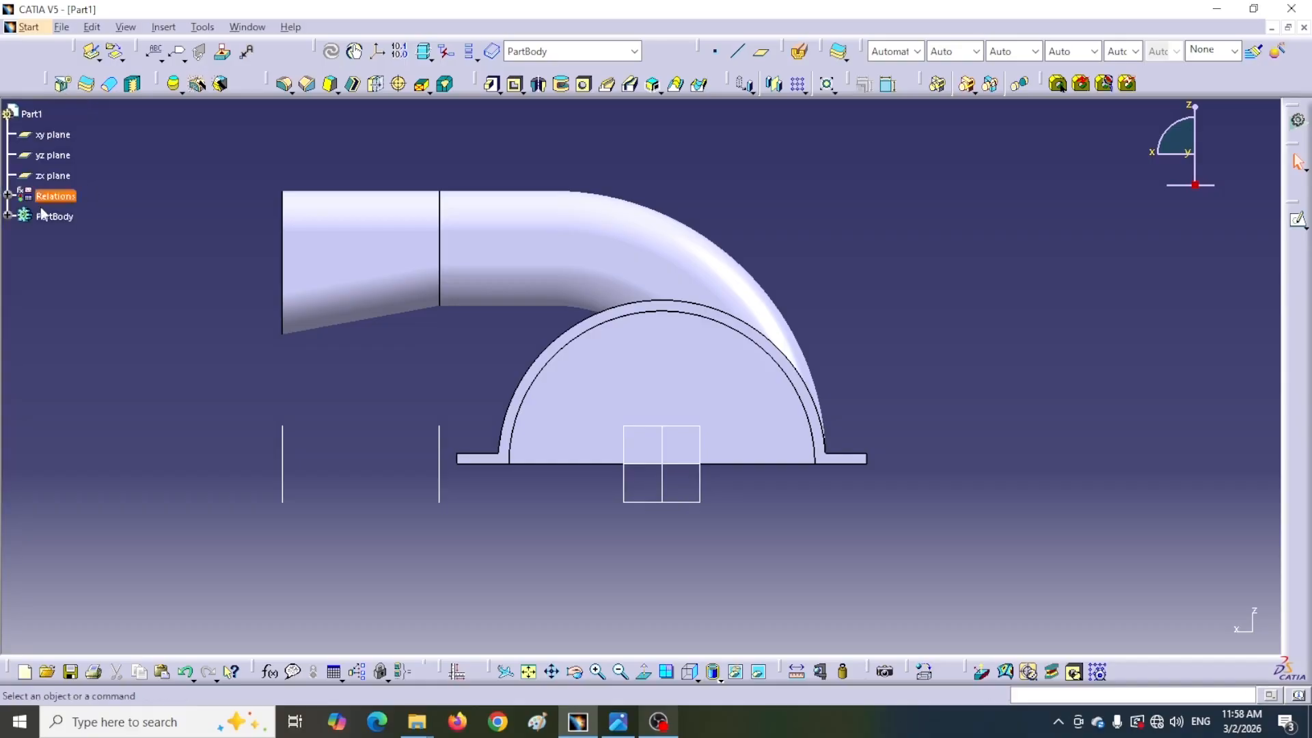
click(7, 216)
middle_drag(375, 401, 564, 254)
middle_drag(715, 208, 701, 293)
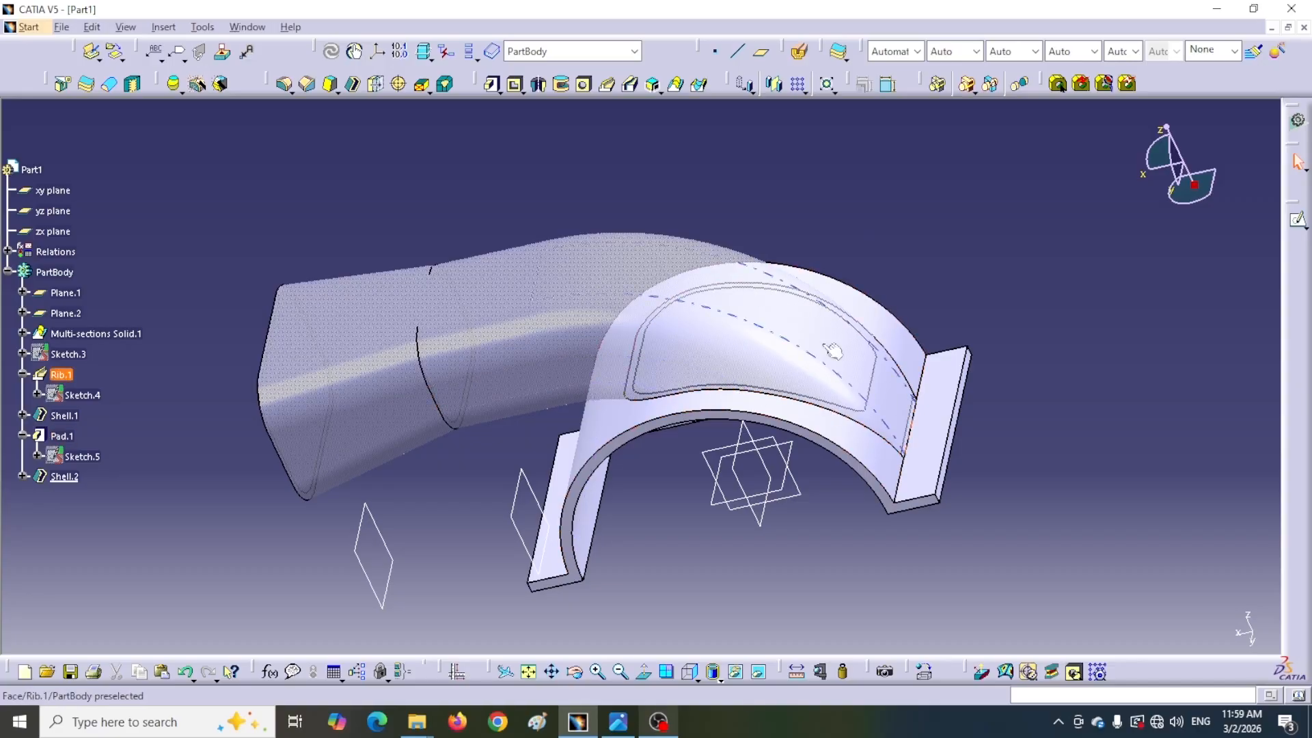
middle_drag(820, 362, 790, 356)
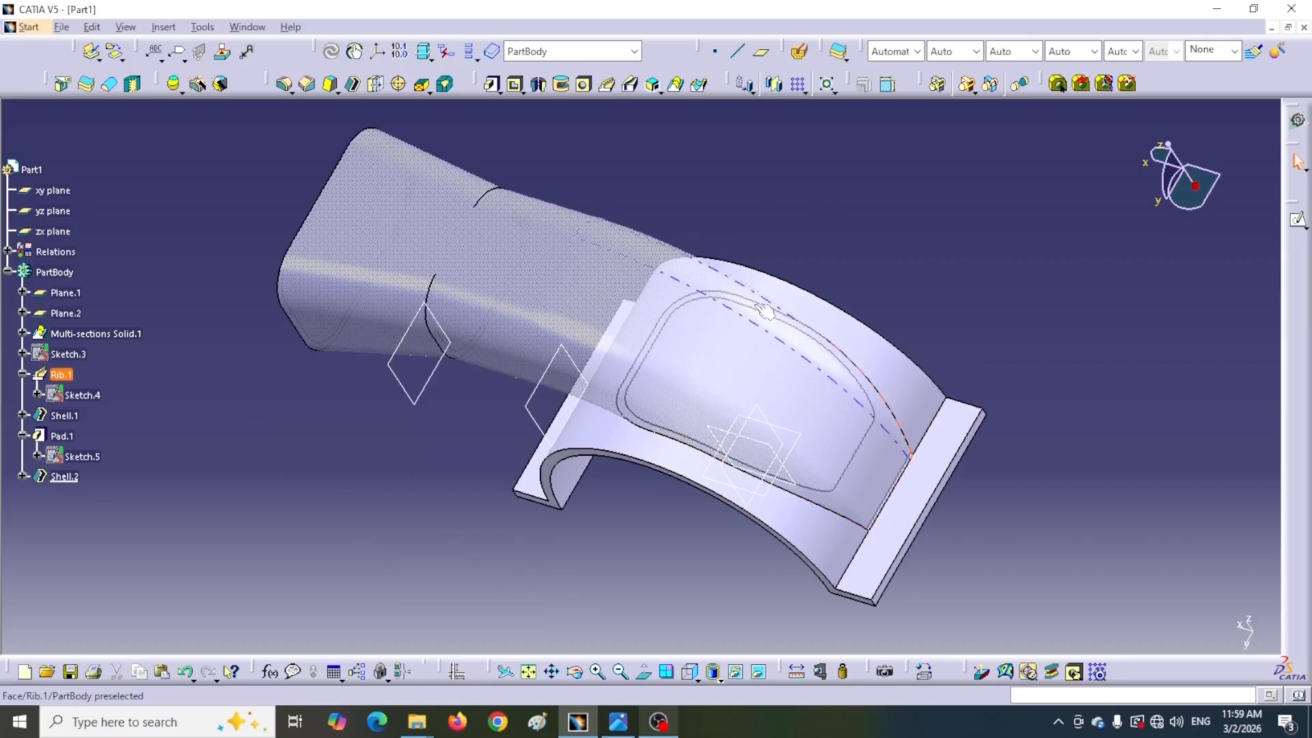
middle_drag(652, 521, 749, 340)
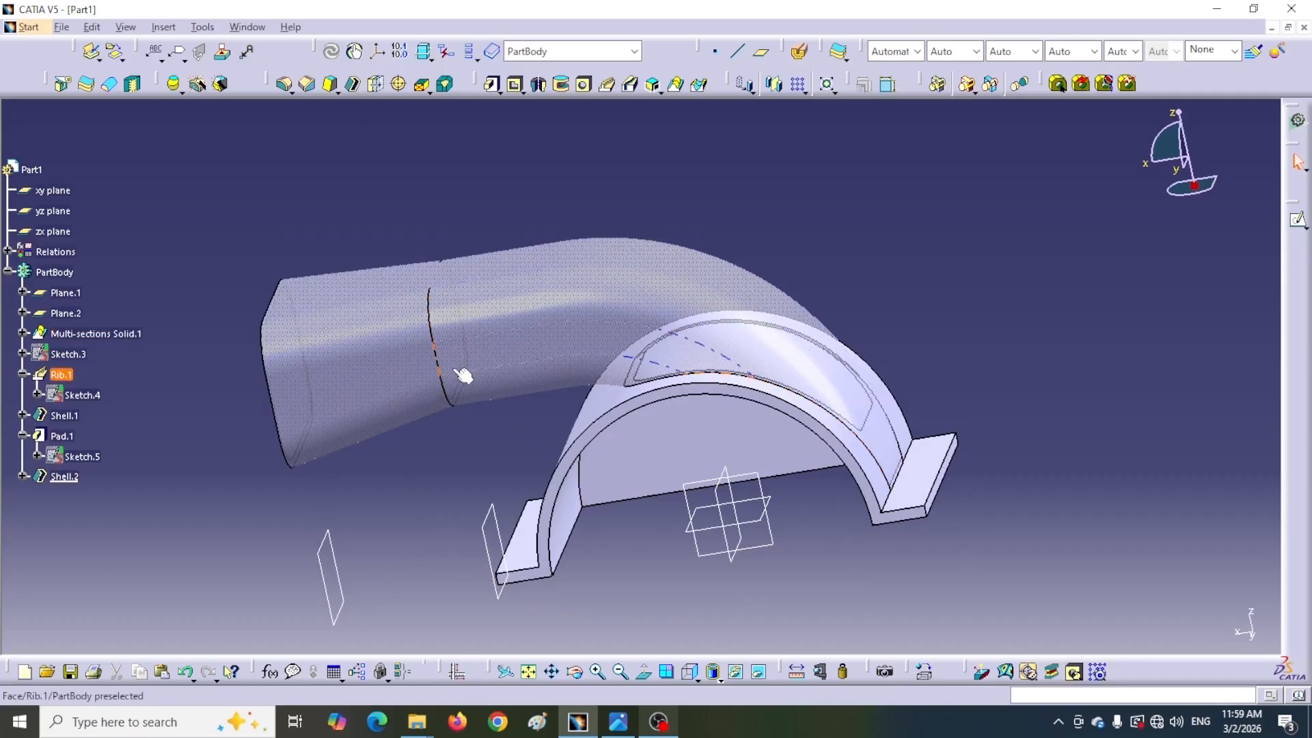
middle_drag(630, 205, 479, 451)
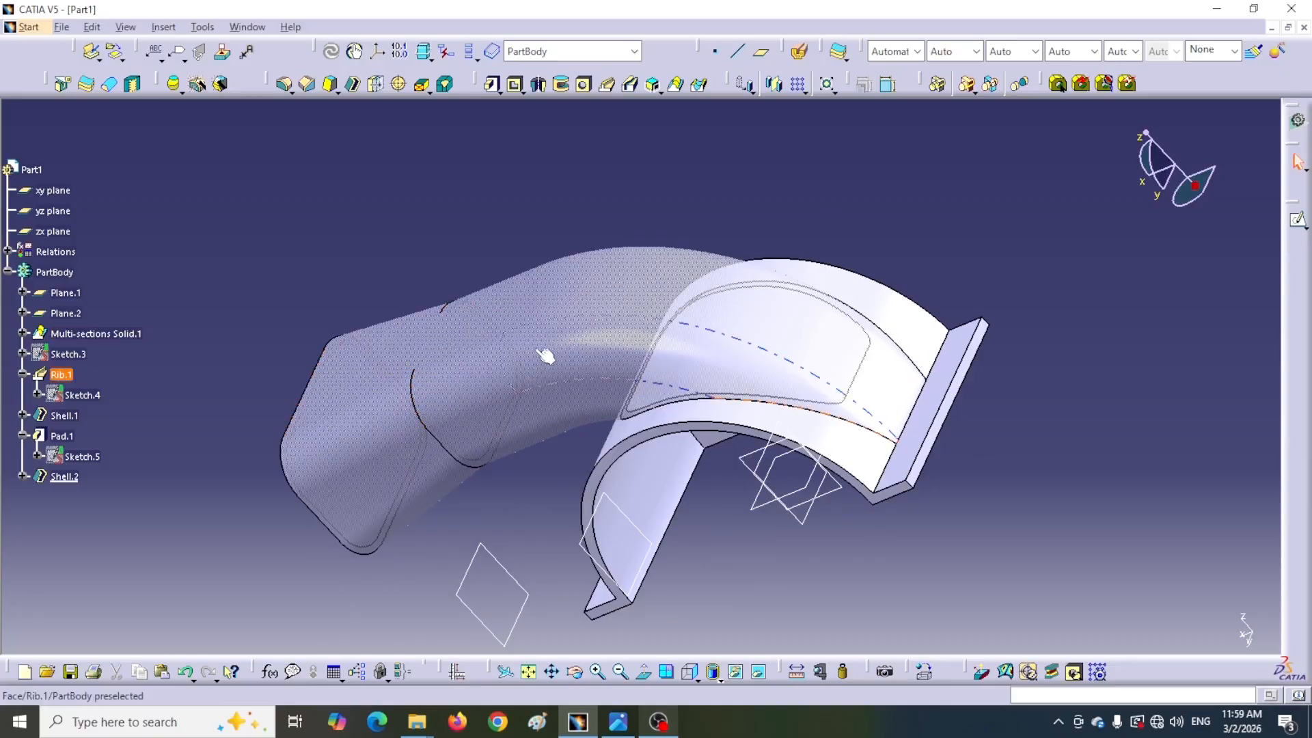
click(510, 453)
drag(440, 448, 492, 503)
click(489, 503)
click(689, 673)
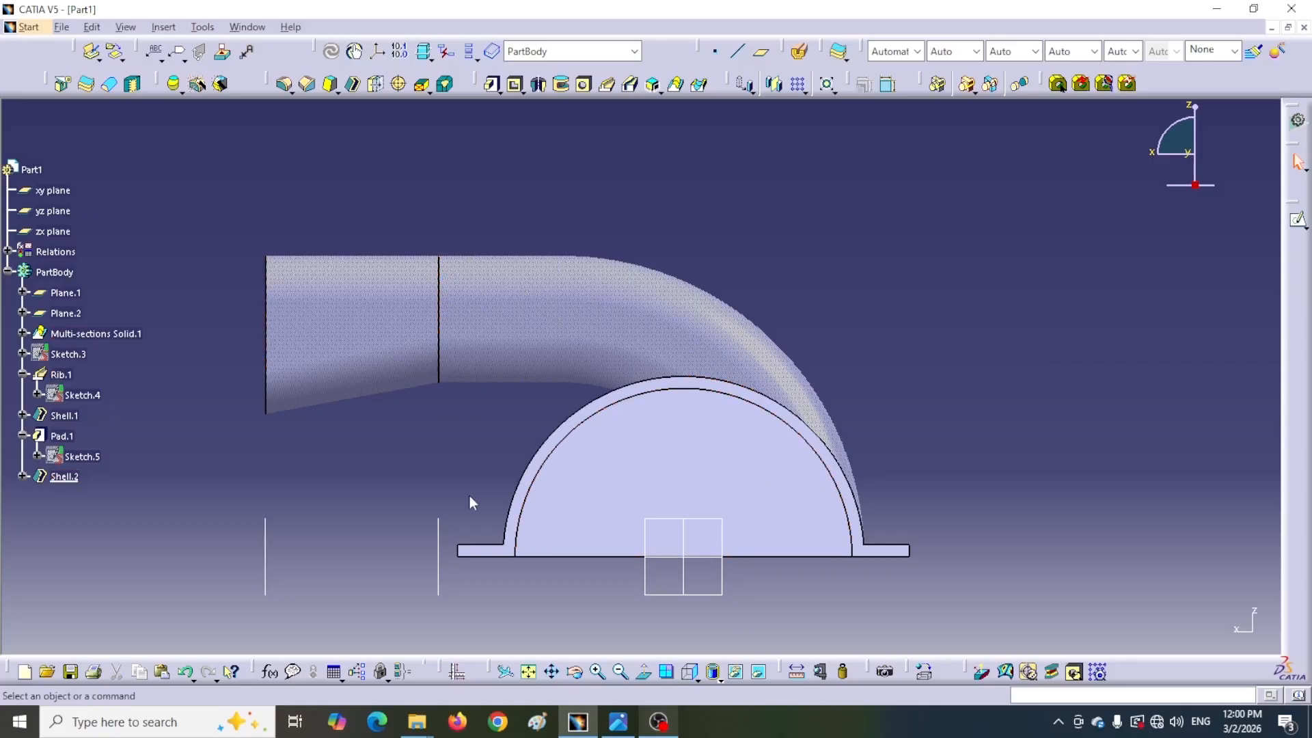
middle_drag(469, 496, 431, 543)
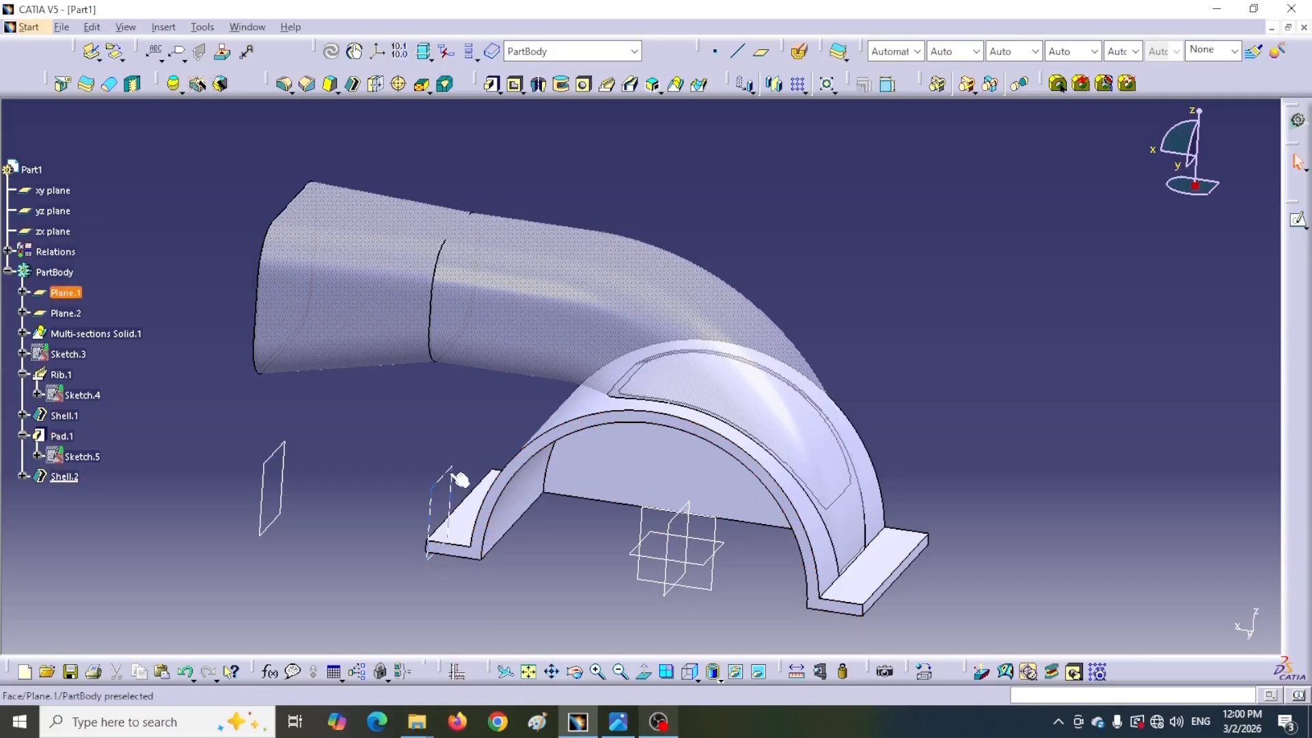
Start a new sketch on Plane.1 and show the duct's Sketch.3 profile in it
click(432, 489)
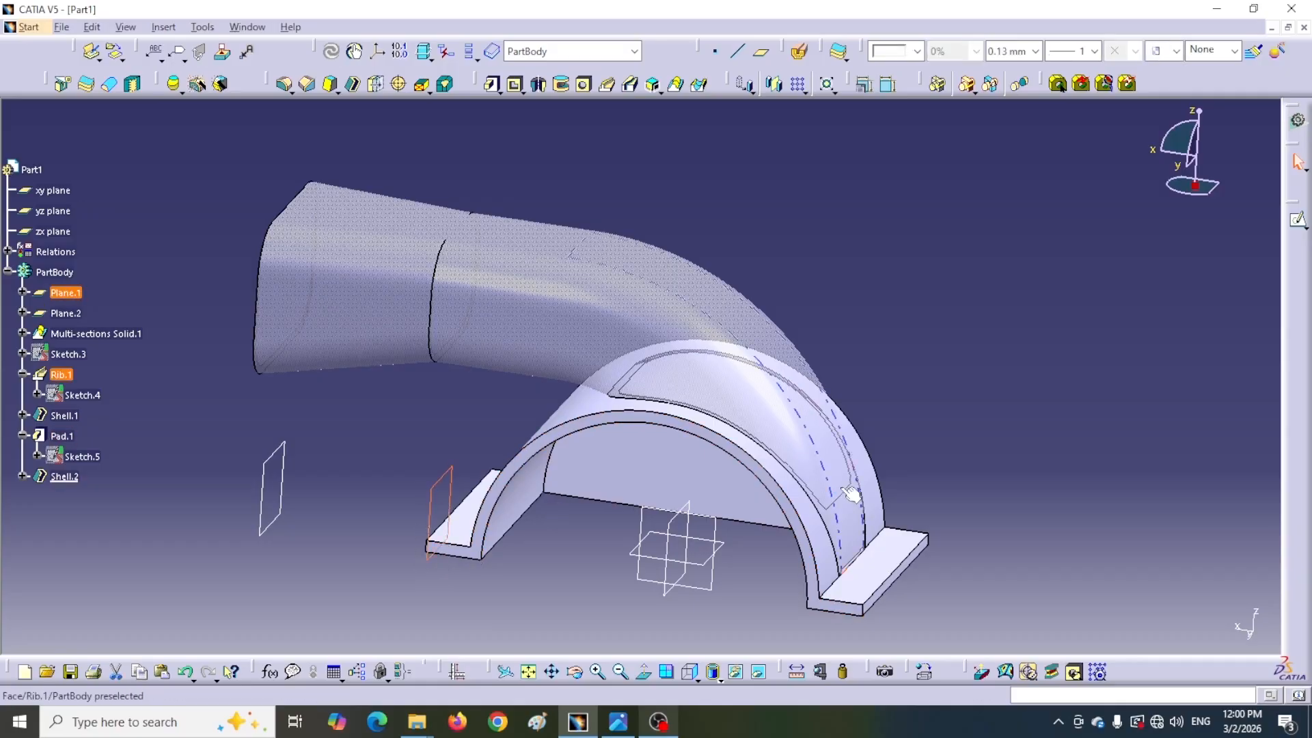
click(1297, 222)
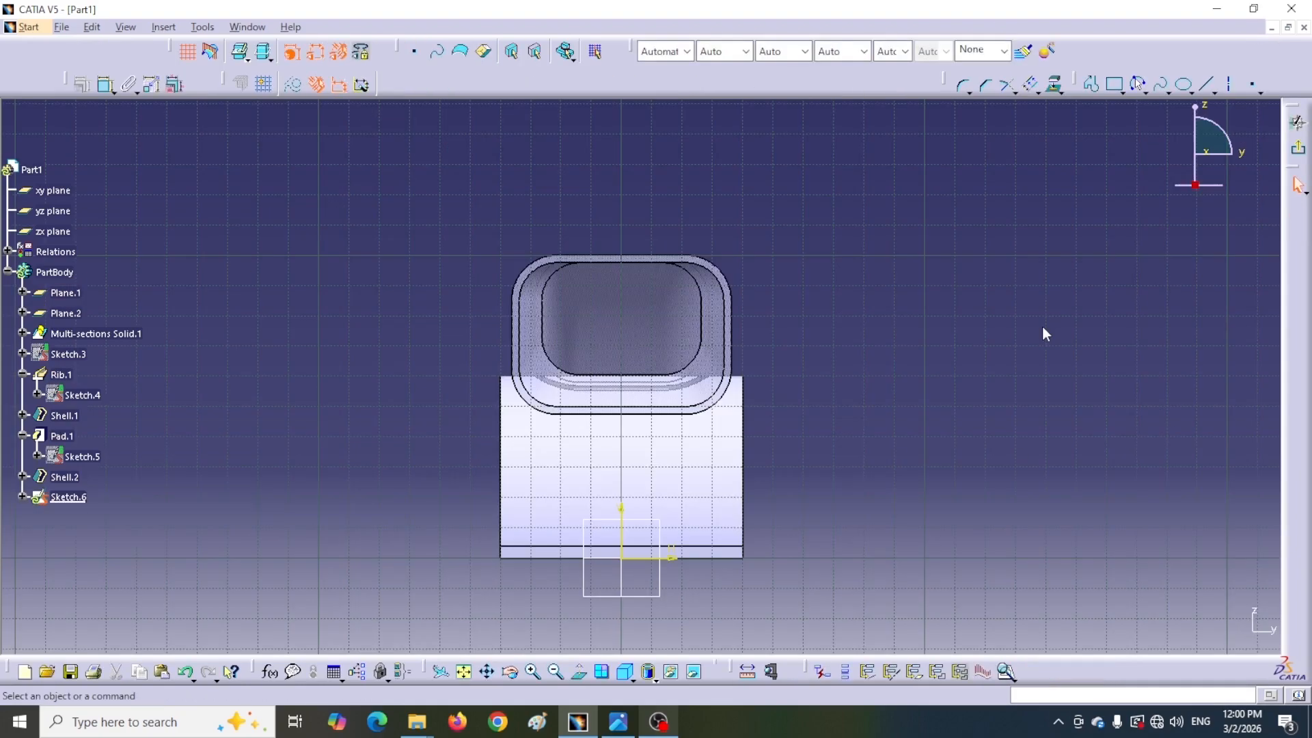
click(580, 675)
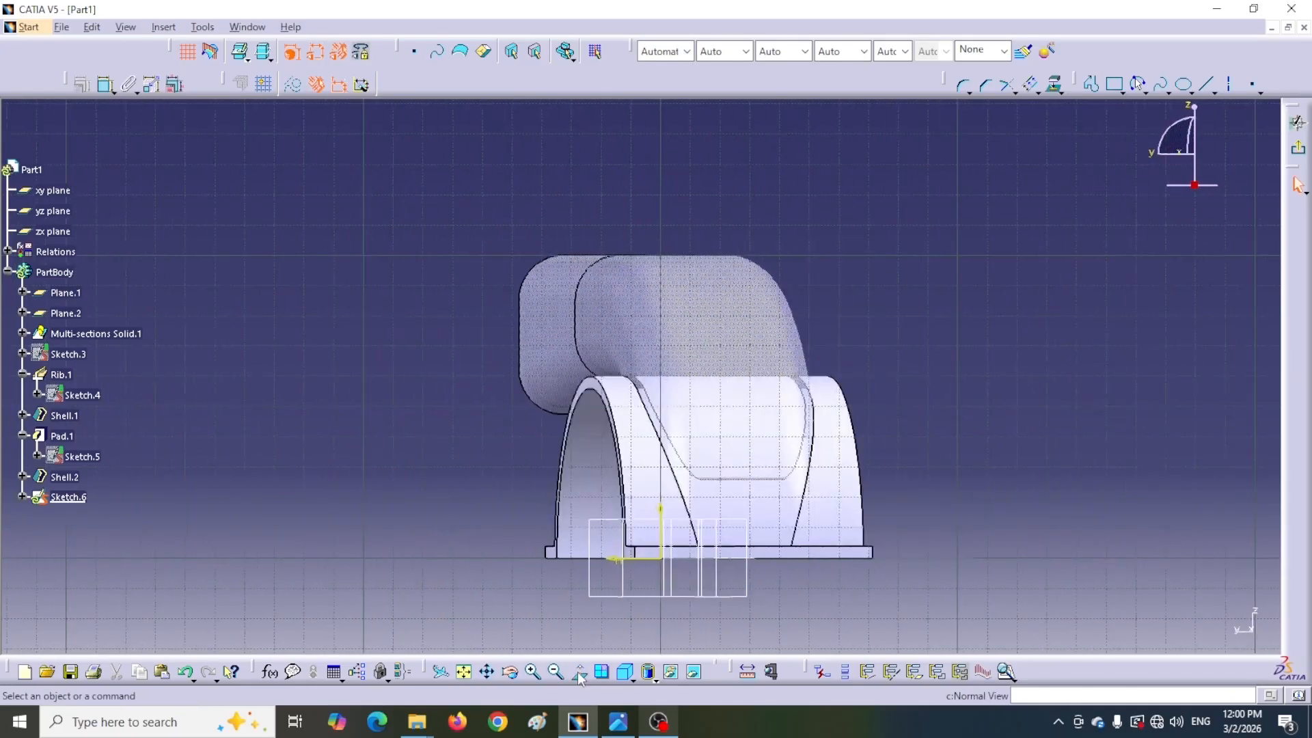
click(580, 676)
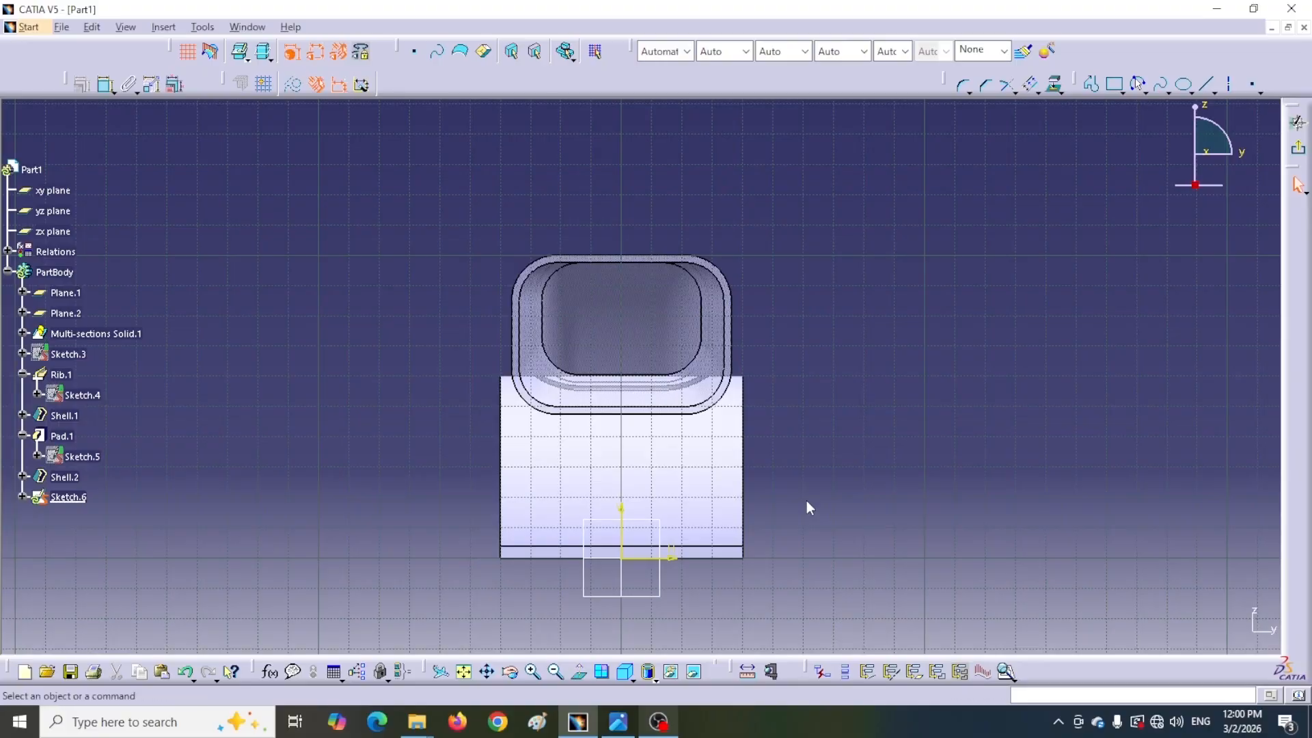
click(695, 673)
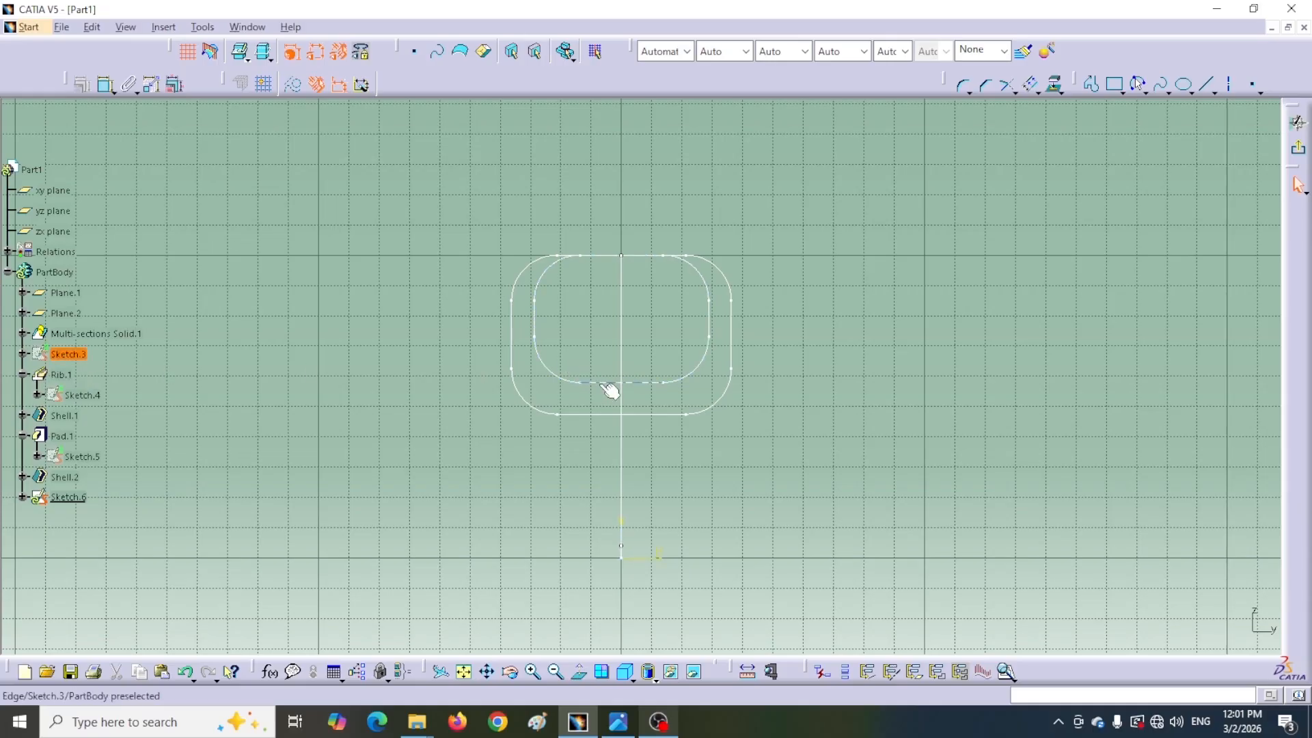
right_click(72, 357)
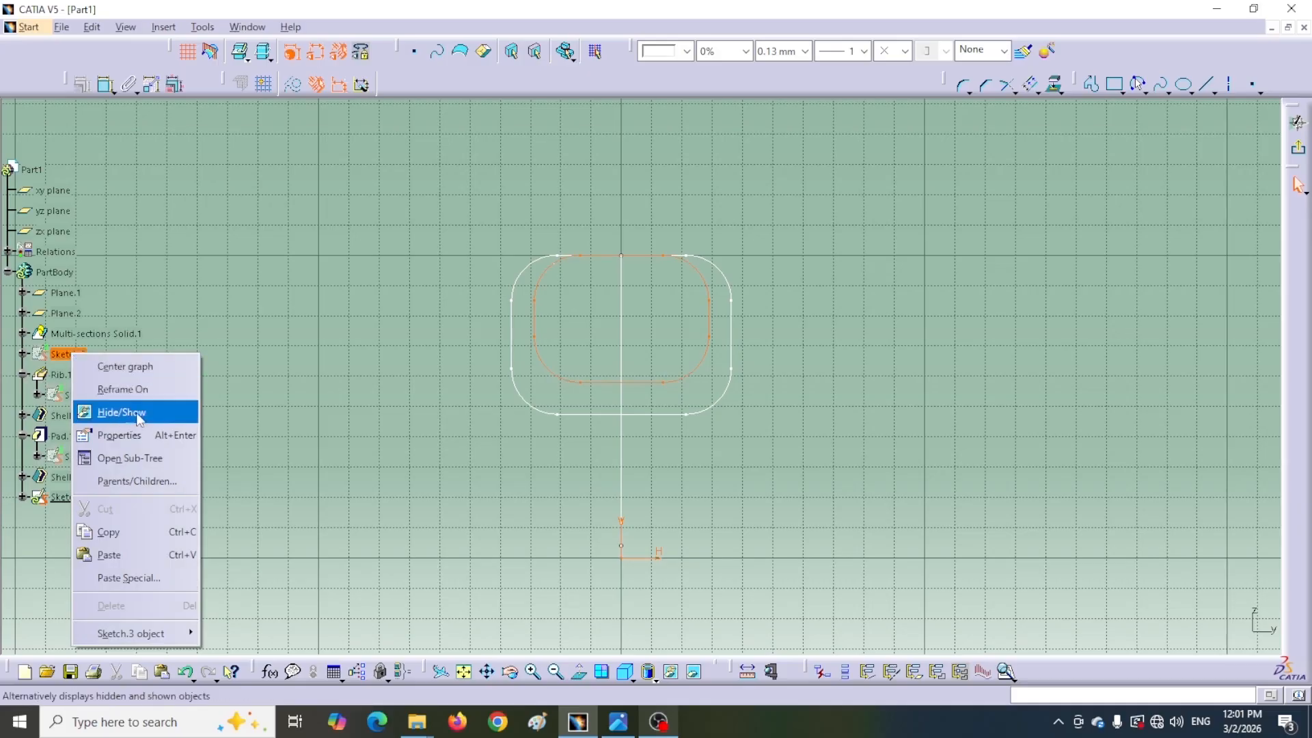
click(114, 416)
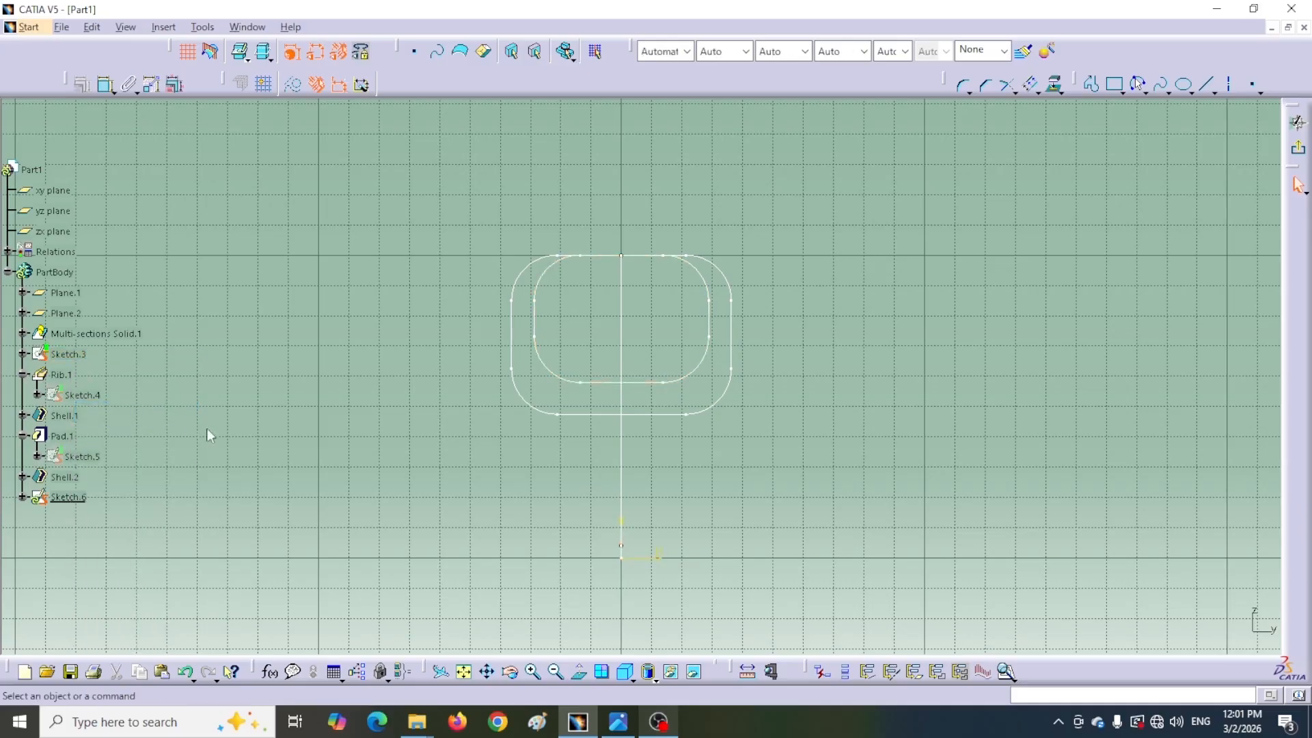
click(695, 675)
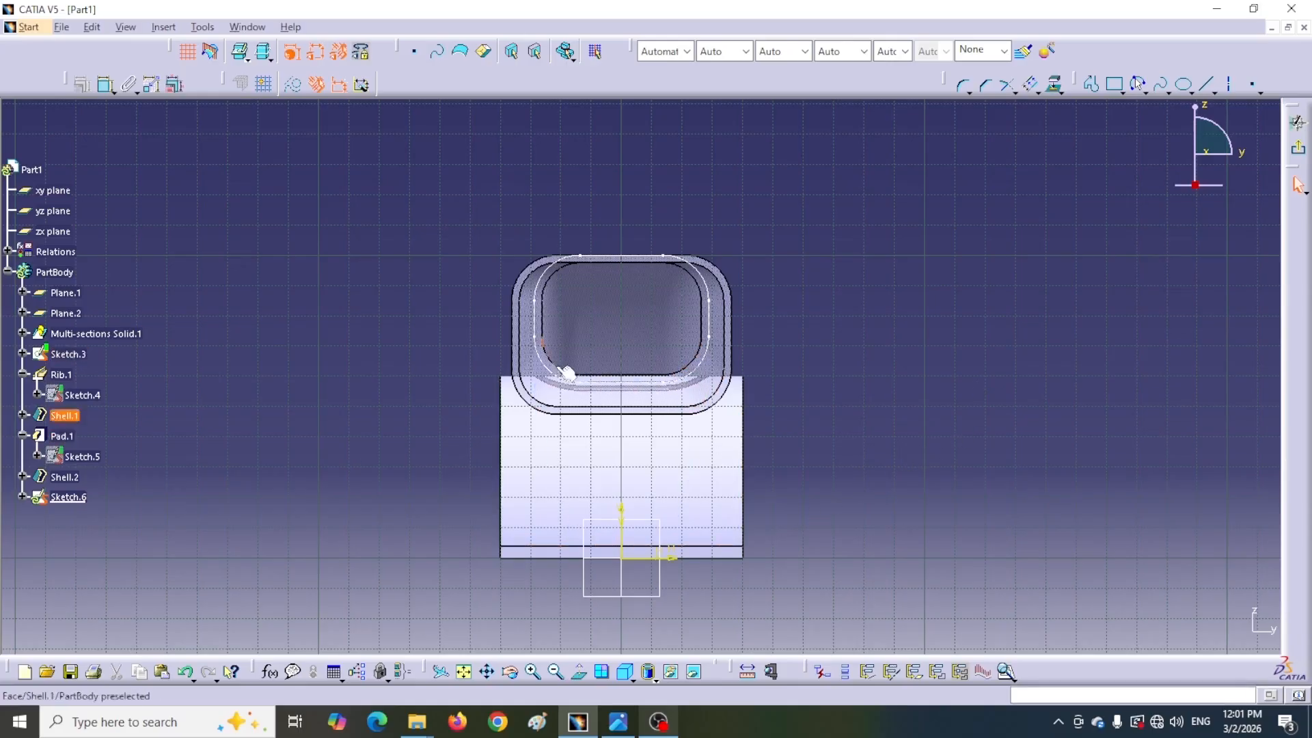
Offset the duct's rounded-rectangle profile by 2.5 mm in the new sketch
mouse_move(778, 253)
middle_down()
mouse_move(776, 184)
mouse_move(808, 255)
middle_up()
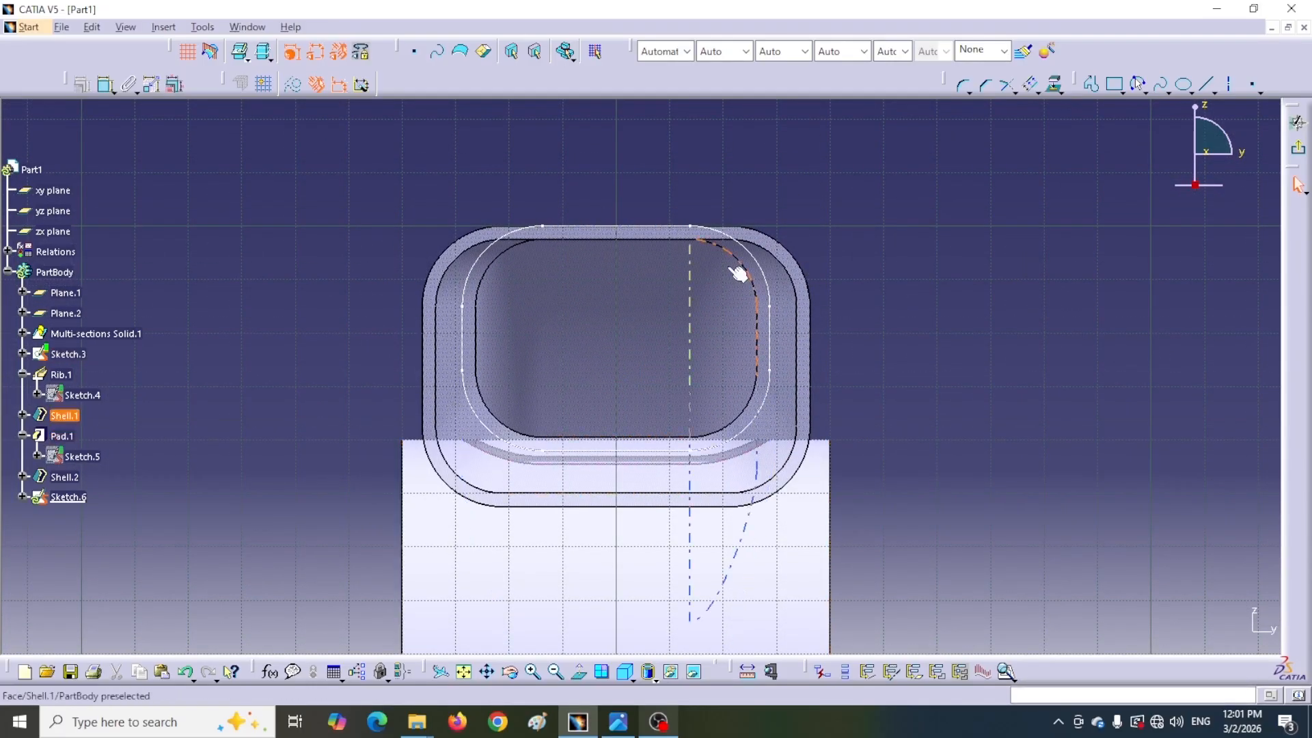
mouse_move(394, 192)
mouse_down()
mouse_move(399, 253)
mouse_move(618, 436)
mouse_move(777, 454)
mouse_up()
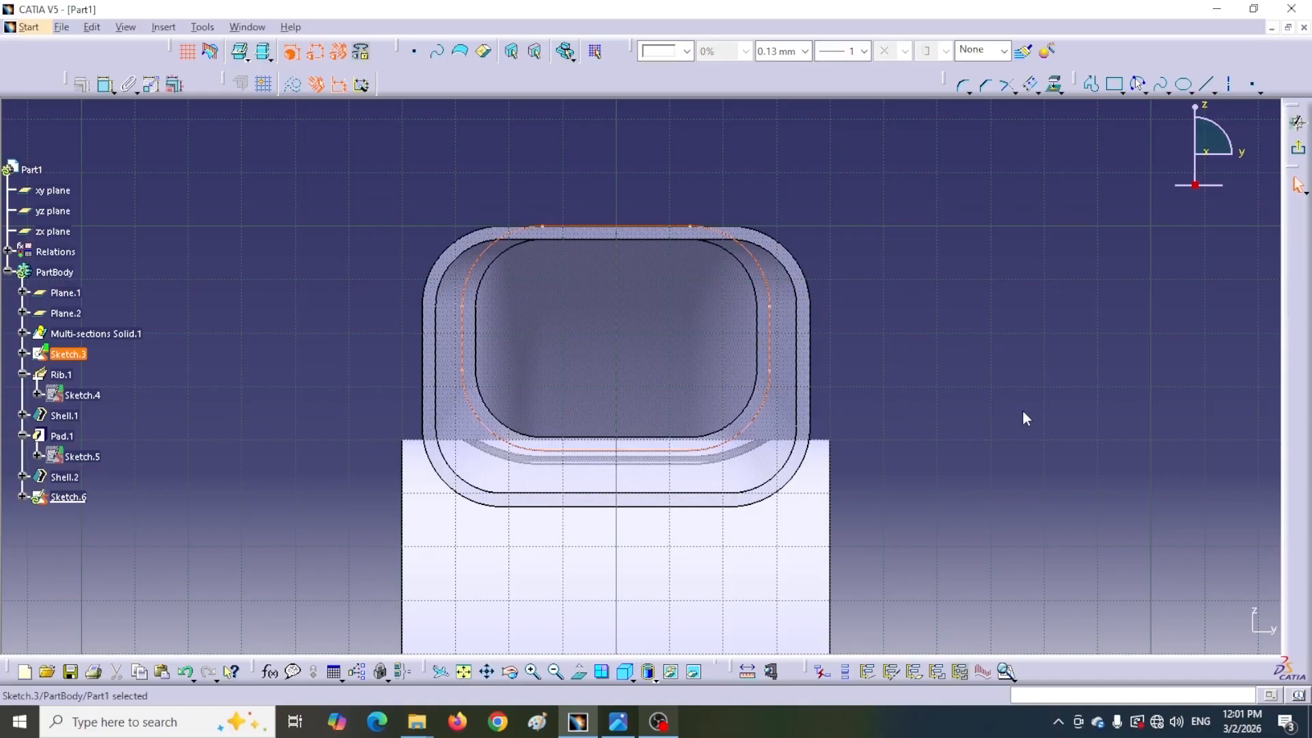
click(1030, 86)
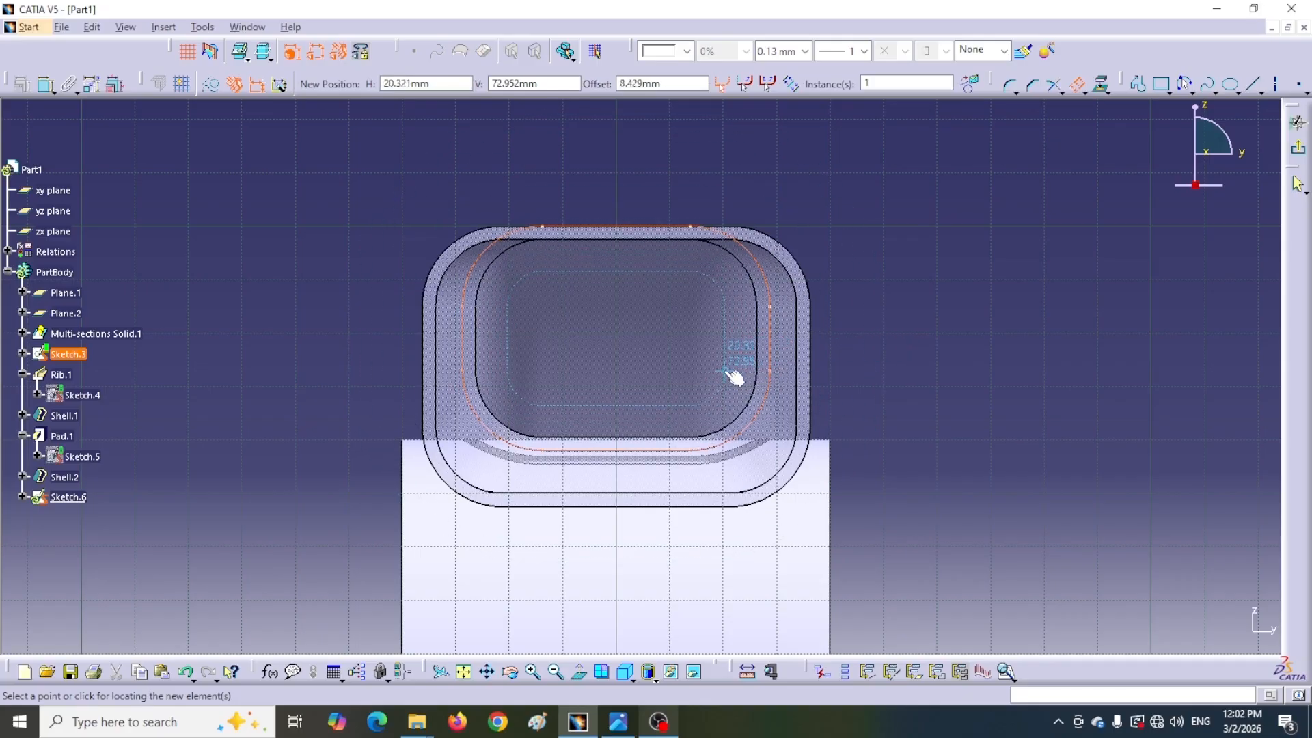
drag(686, 84, 619, 85)
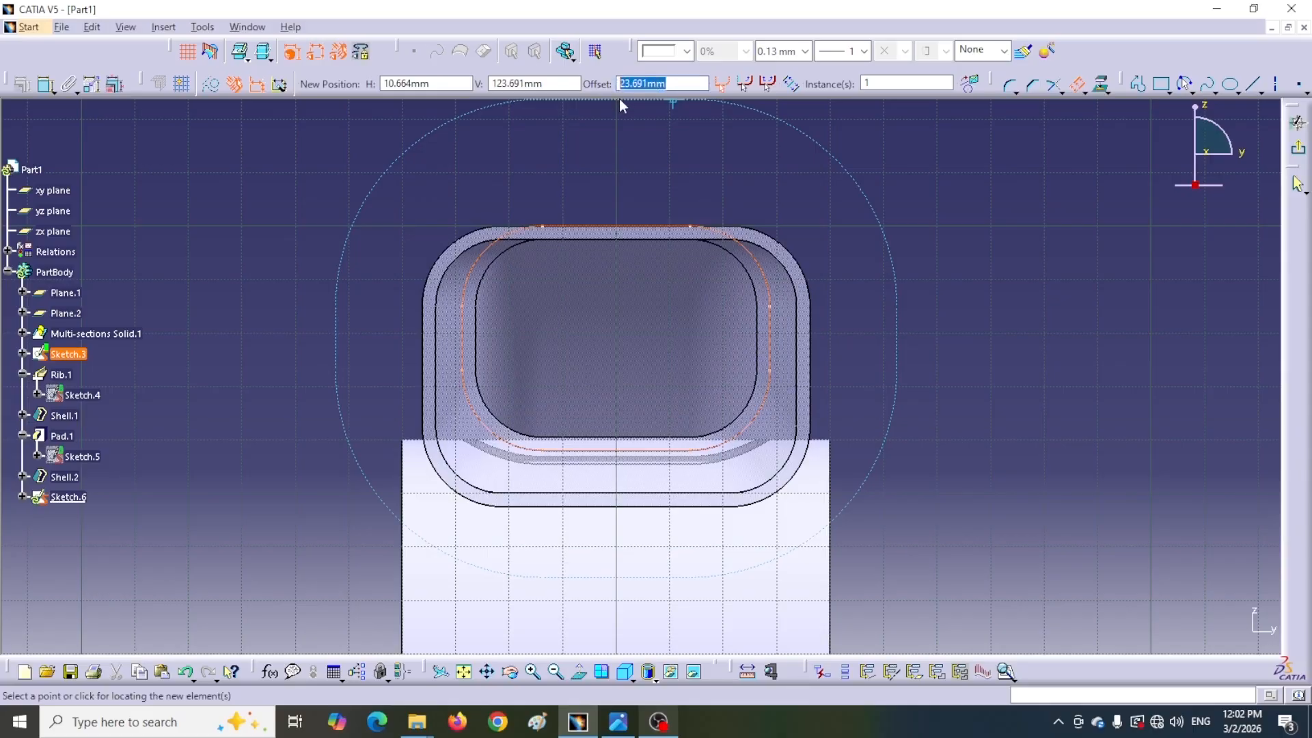
text(2.5)
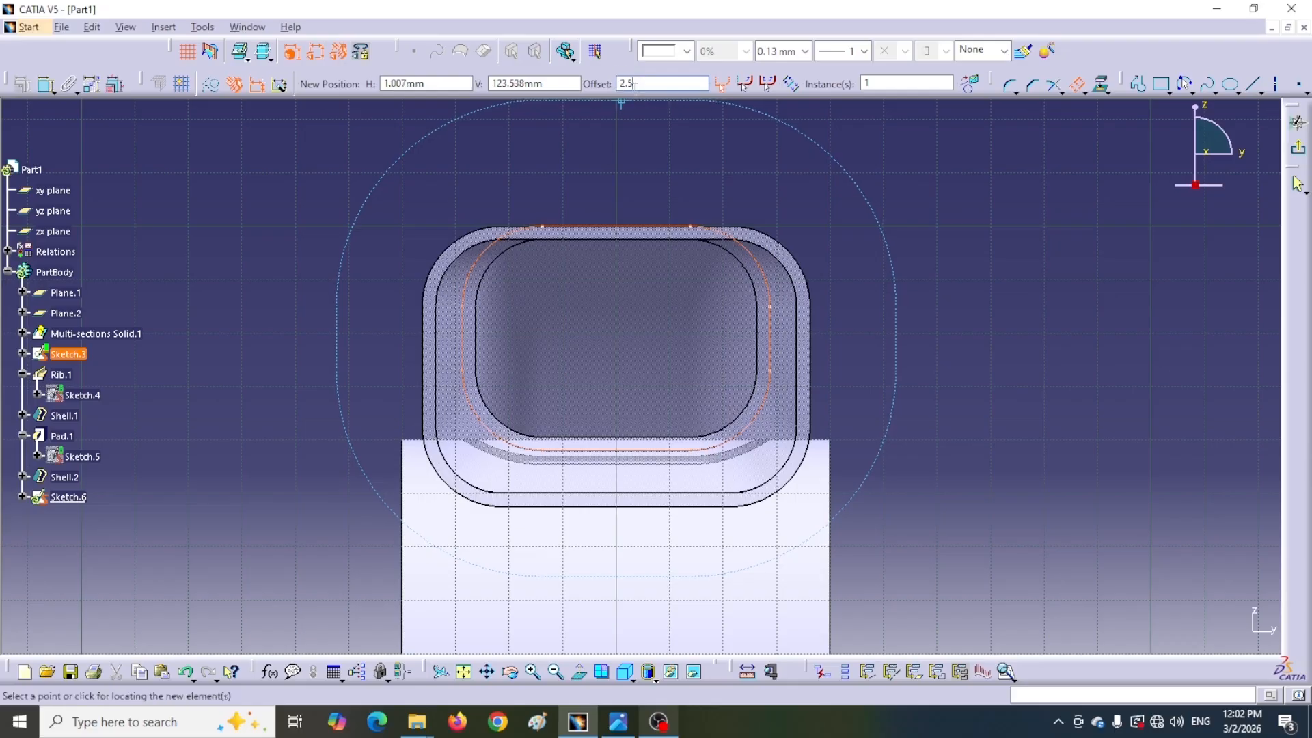
click(637, 268)
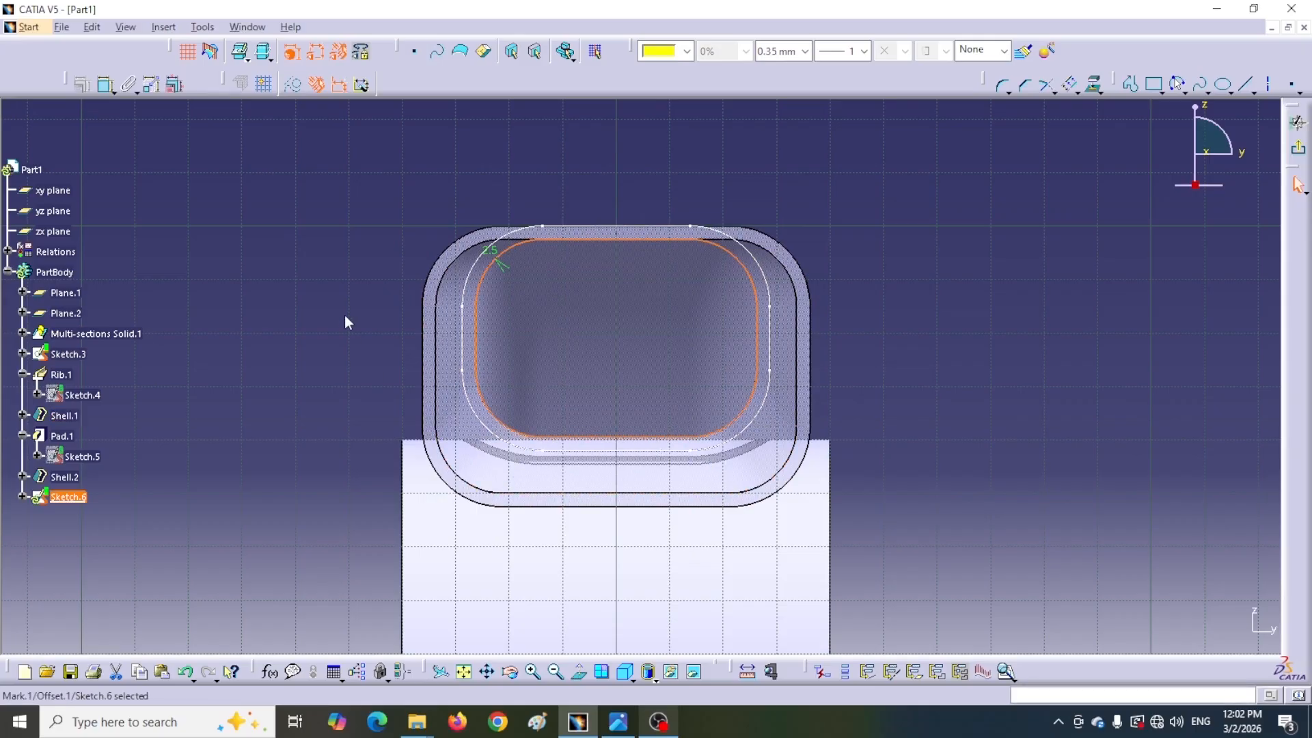
Hide Sketch.3 again and exit the sketch
right_click(80, 357)
click(92, 414)
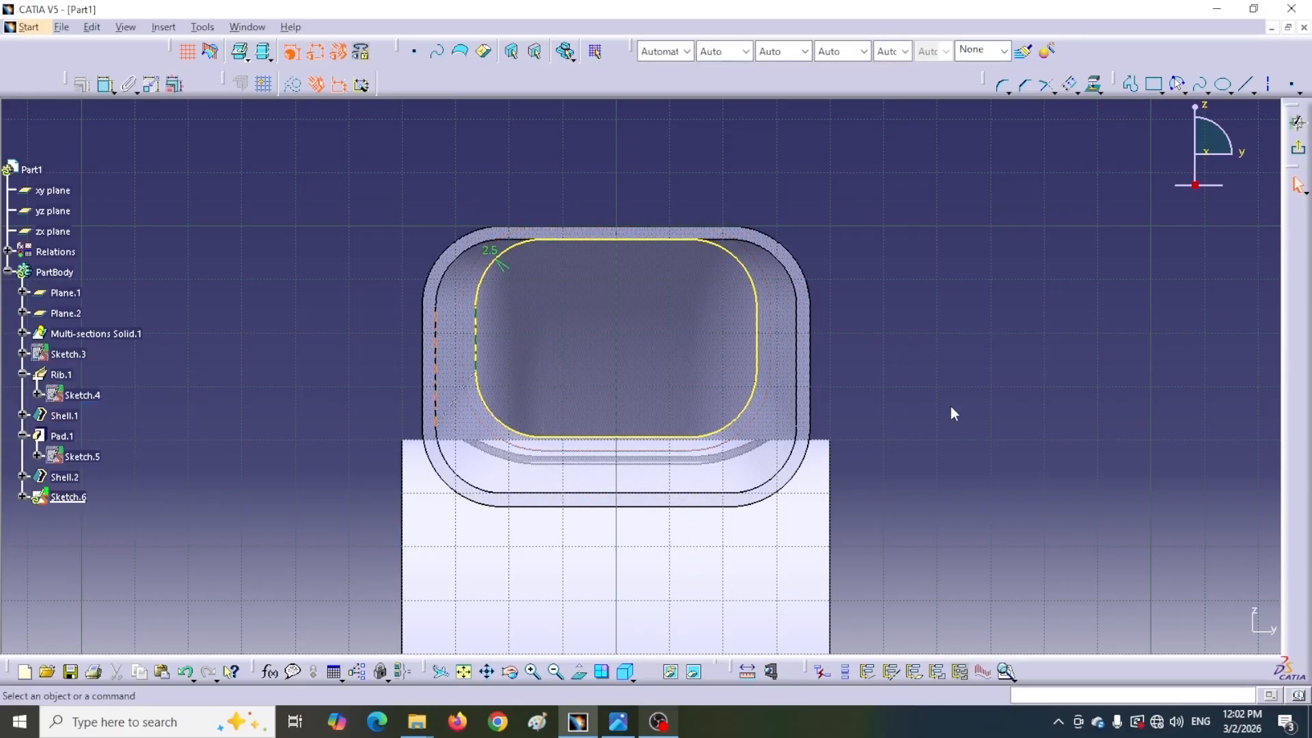
double_click(767, 398)
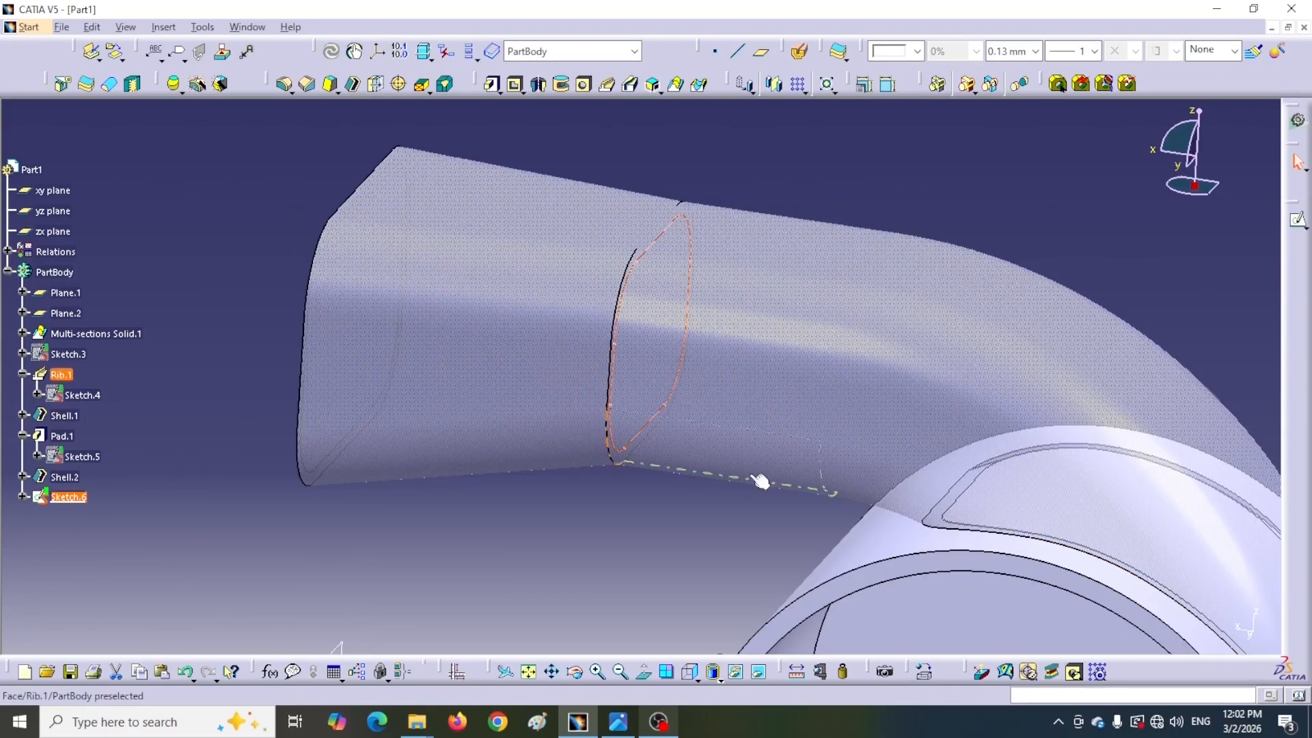
Examine the hidden sketches and the duct's guide curve in the swapped visible space
middle_drag(663, 557, 546, 543)
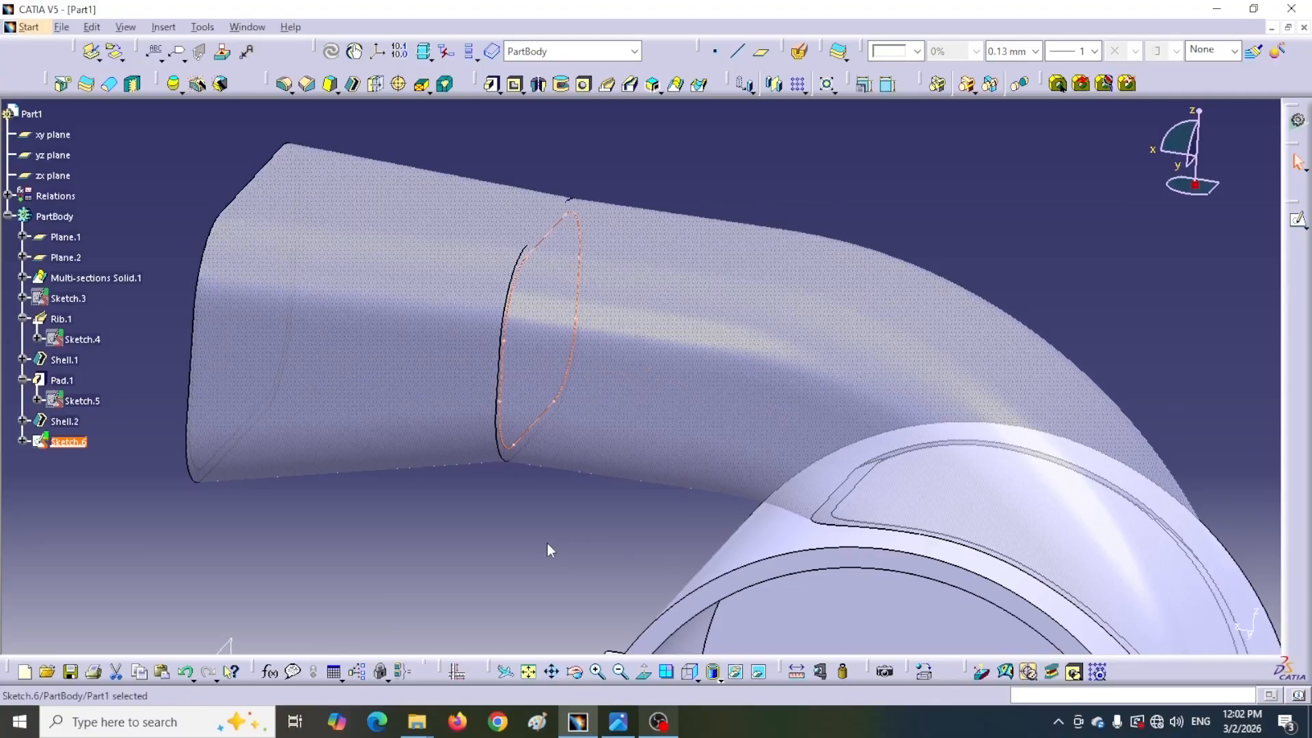
click(759, 674)
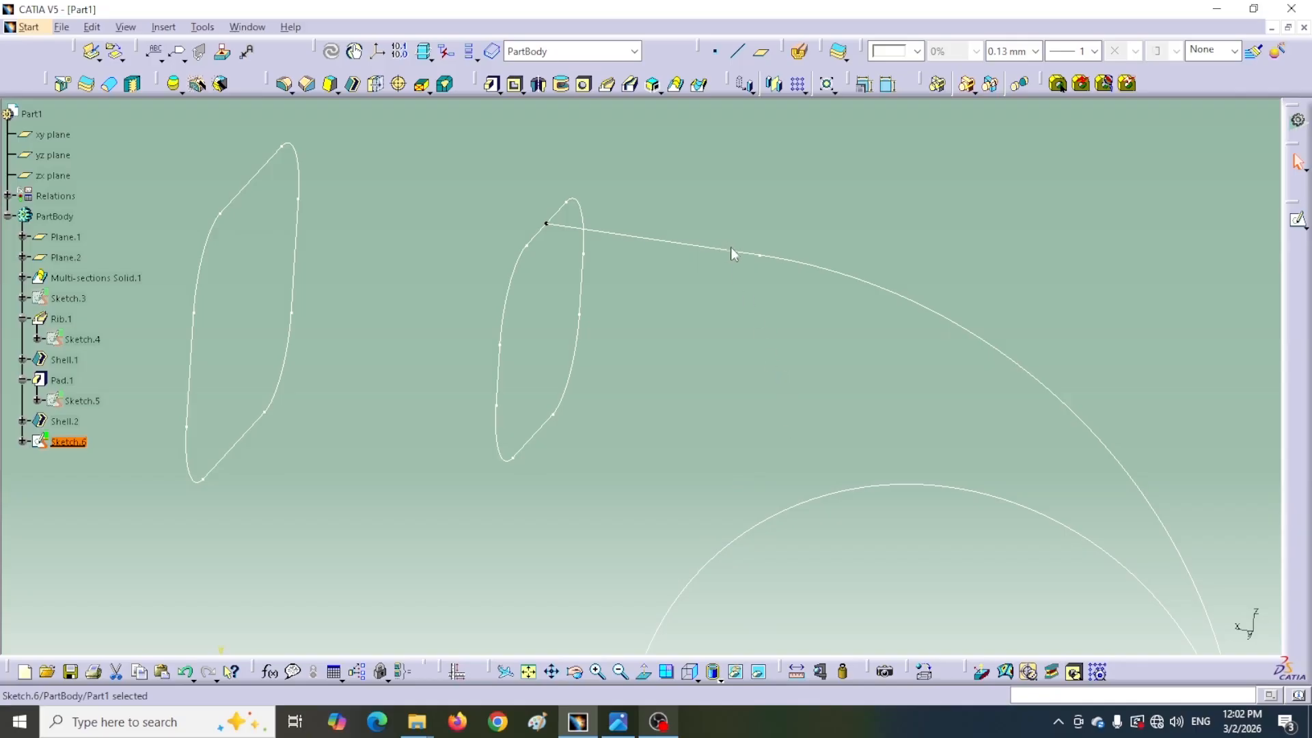
mouse_move(842, 349)
middle_down()
mouse_move(750, 285)
mouse_move(755, 331)
middle_up()
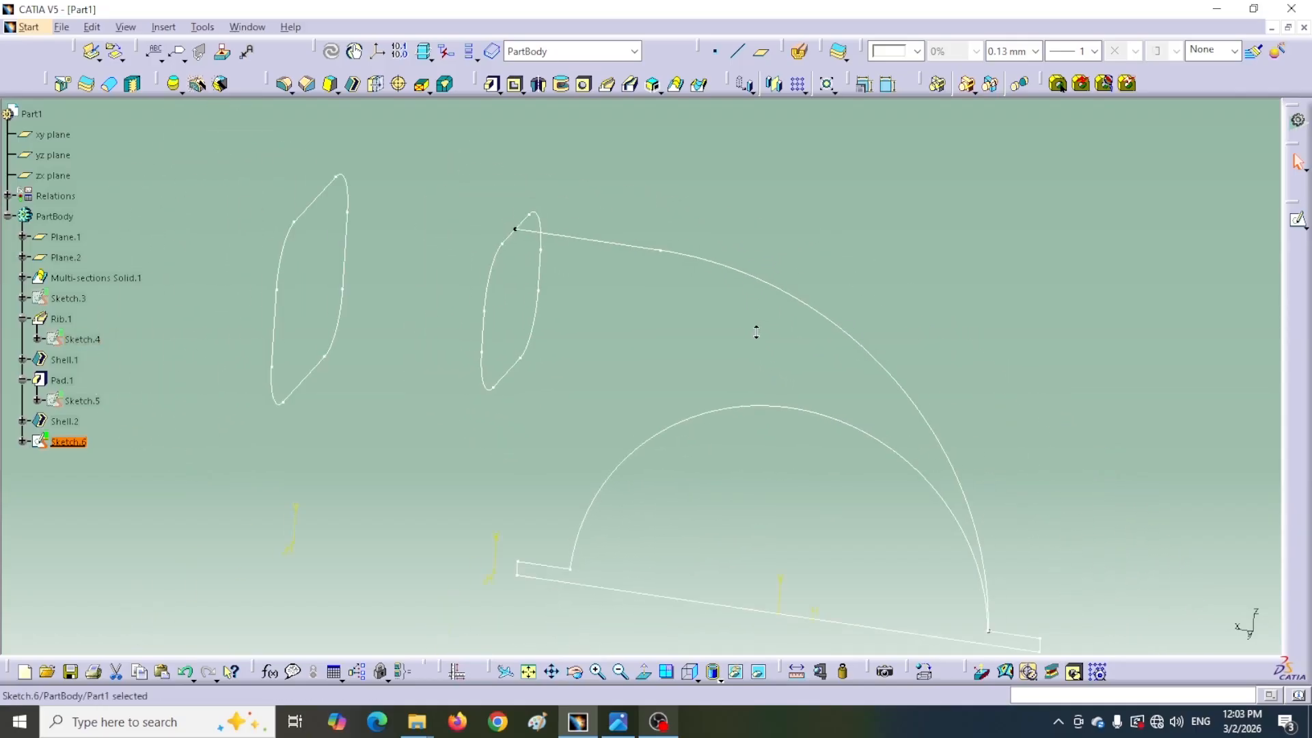
double_click(659, 252)
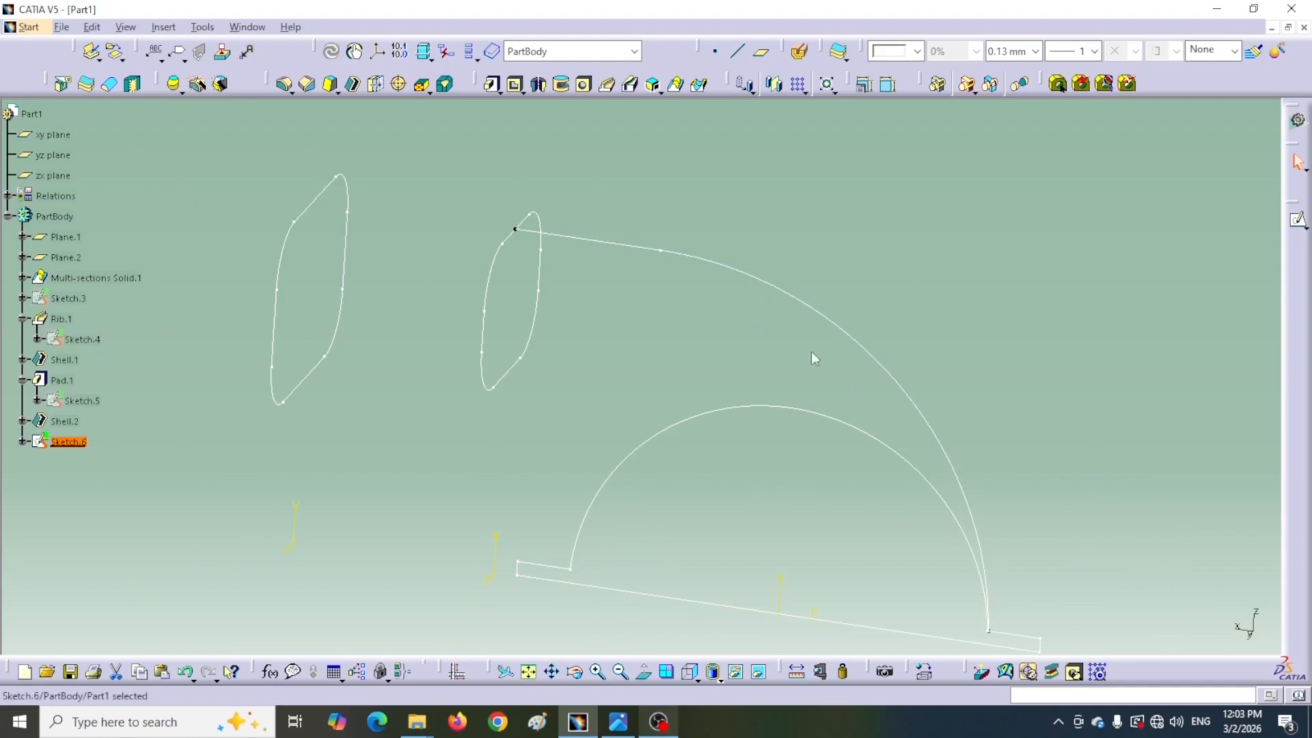
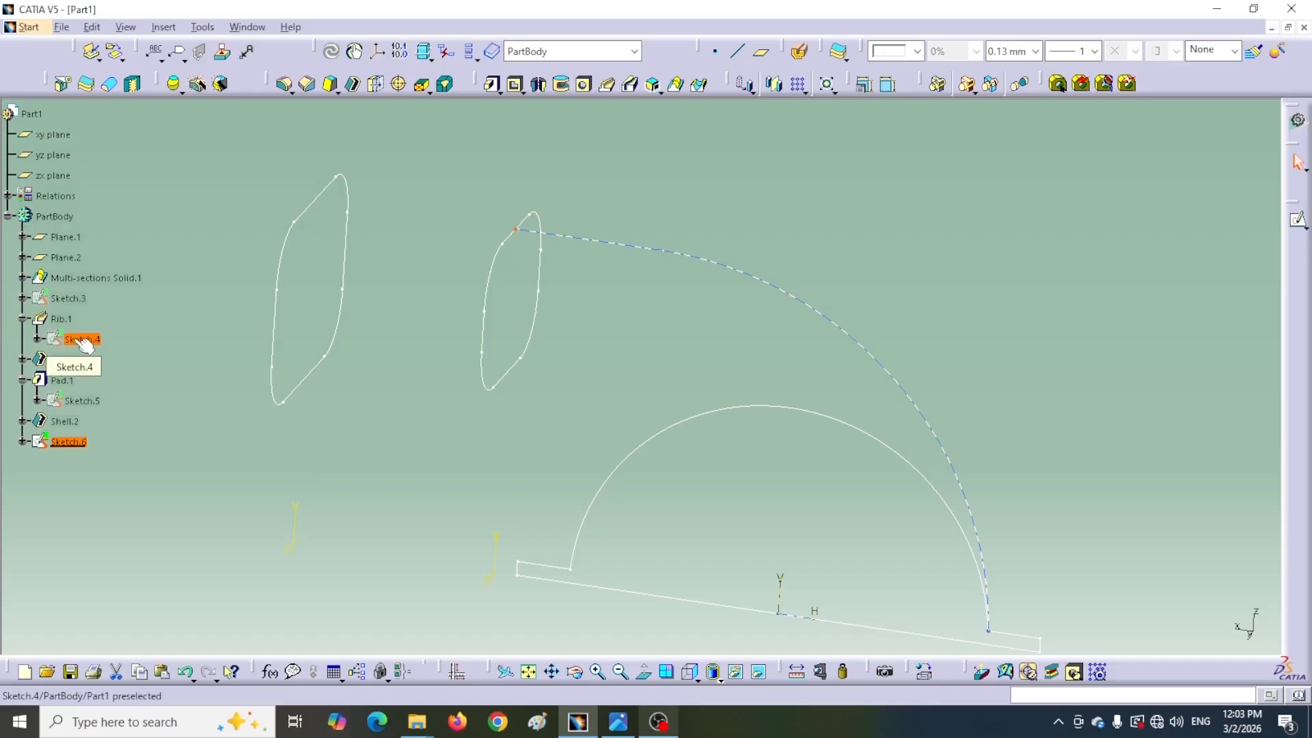
Show the rib's guide curve Sketch.4 in the normal visible space and open it for editing
right_click(81, 341)
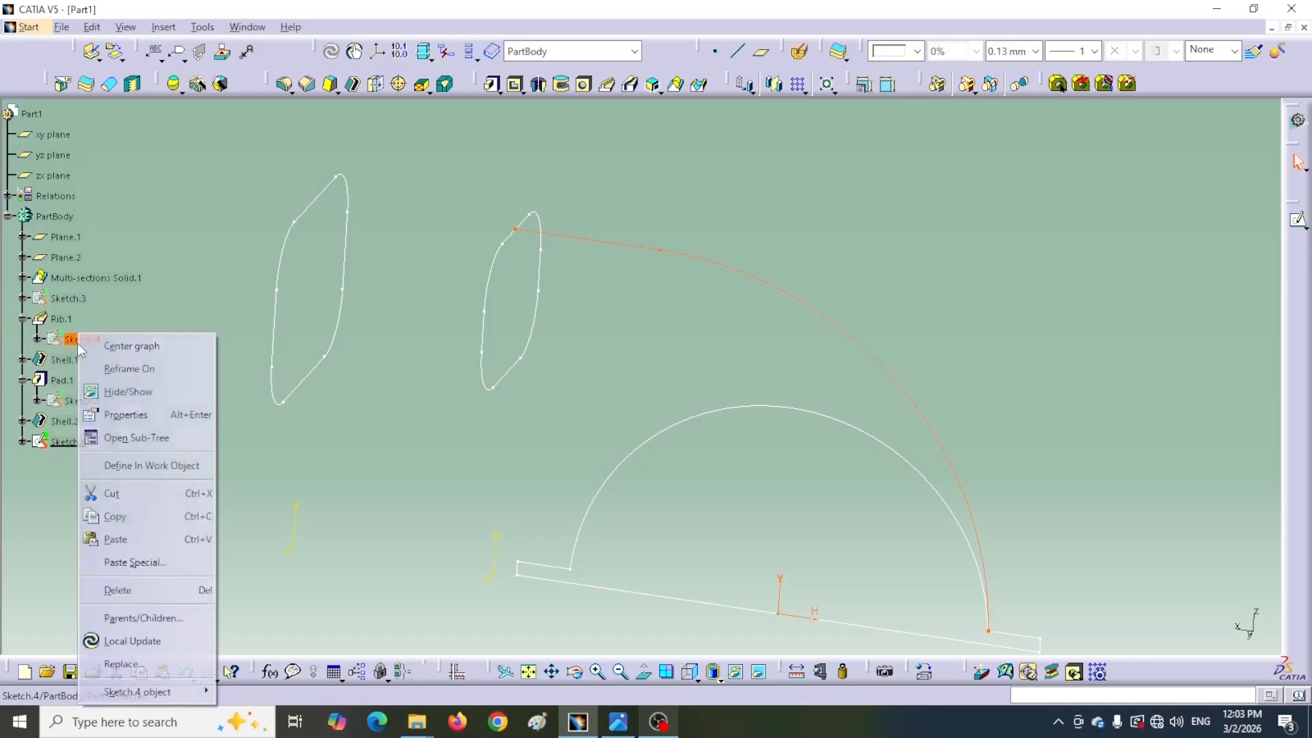
click(125, 399)
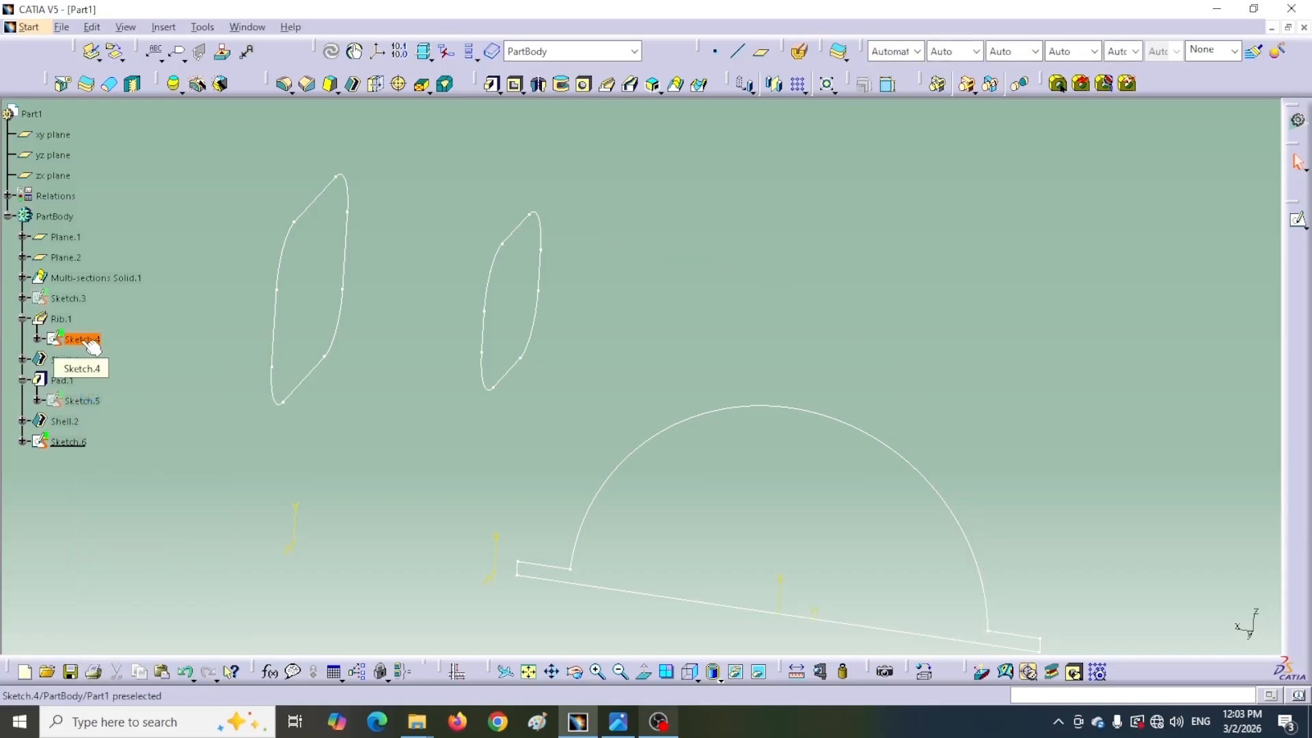
click(761, 673)
click(80, 338)
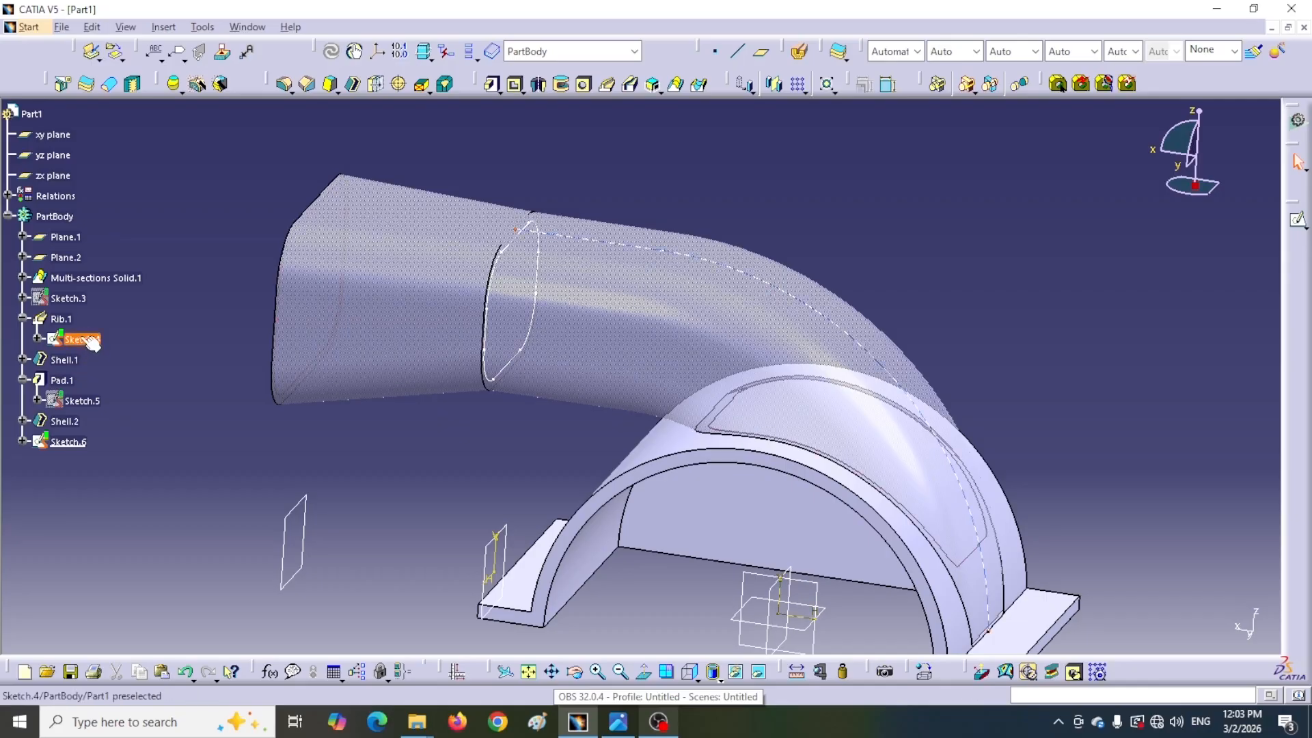
double_click(80, 338)
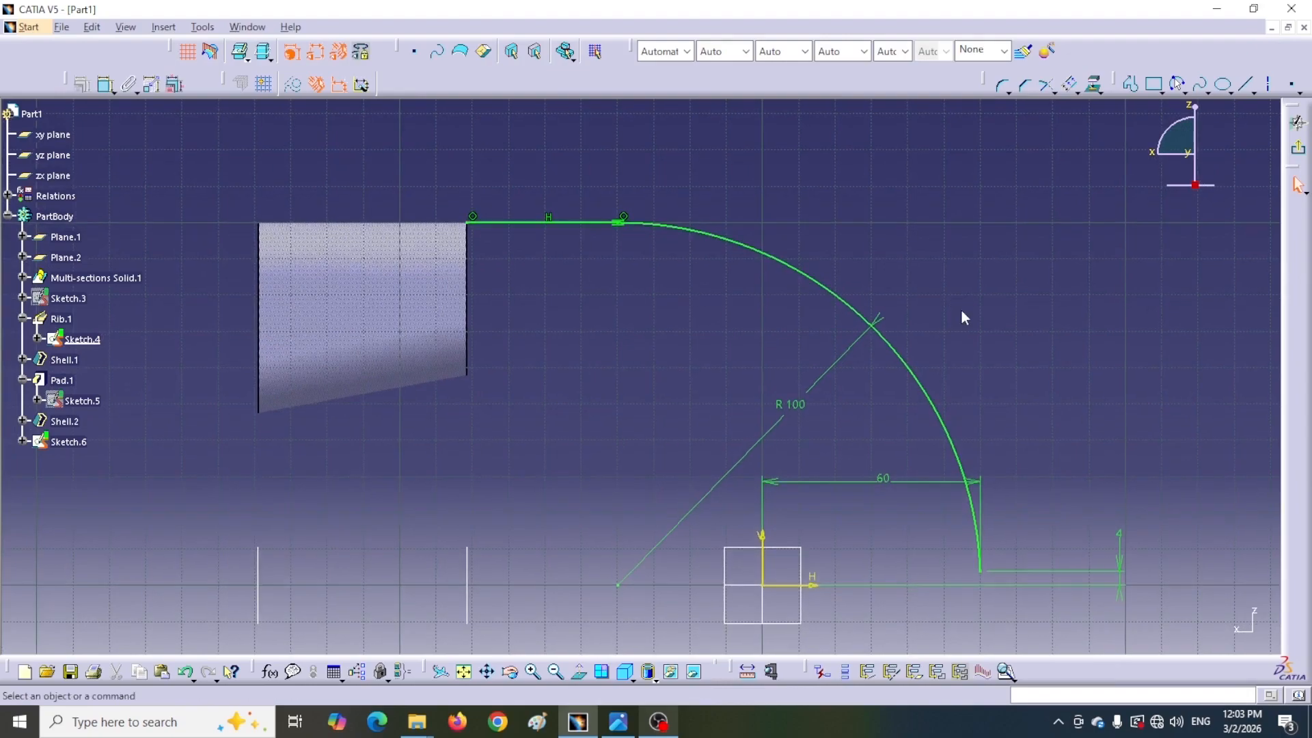
Offset the guide curve's line and arc inward by 2.5 mm
click(574, 223)
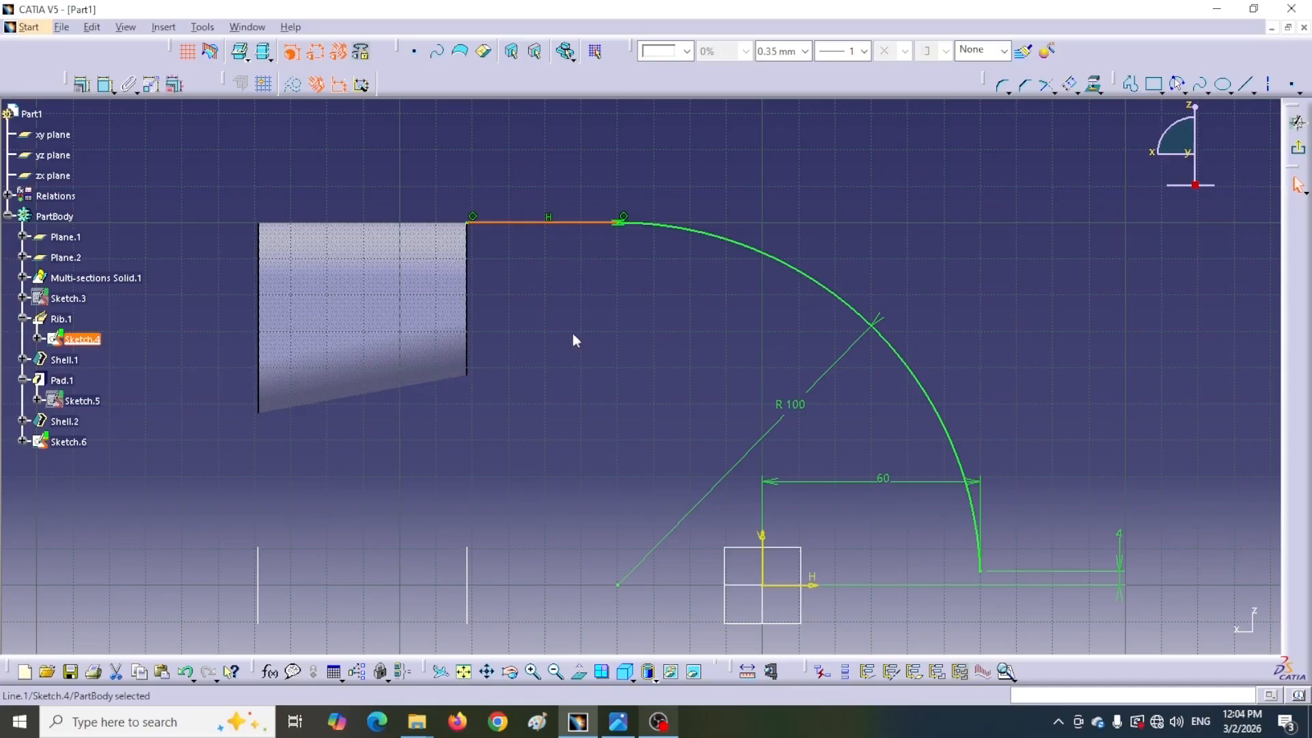
ctrl+click(723, 243)
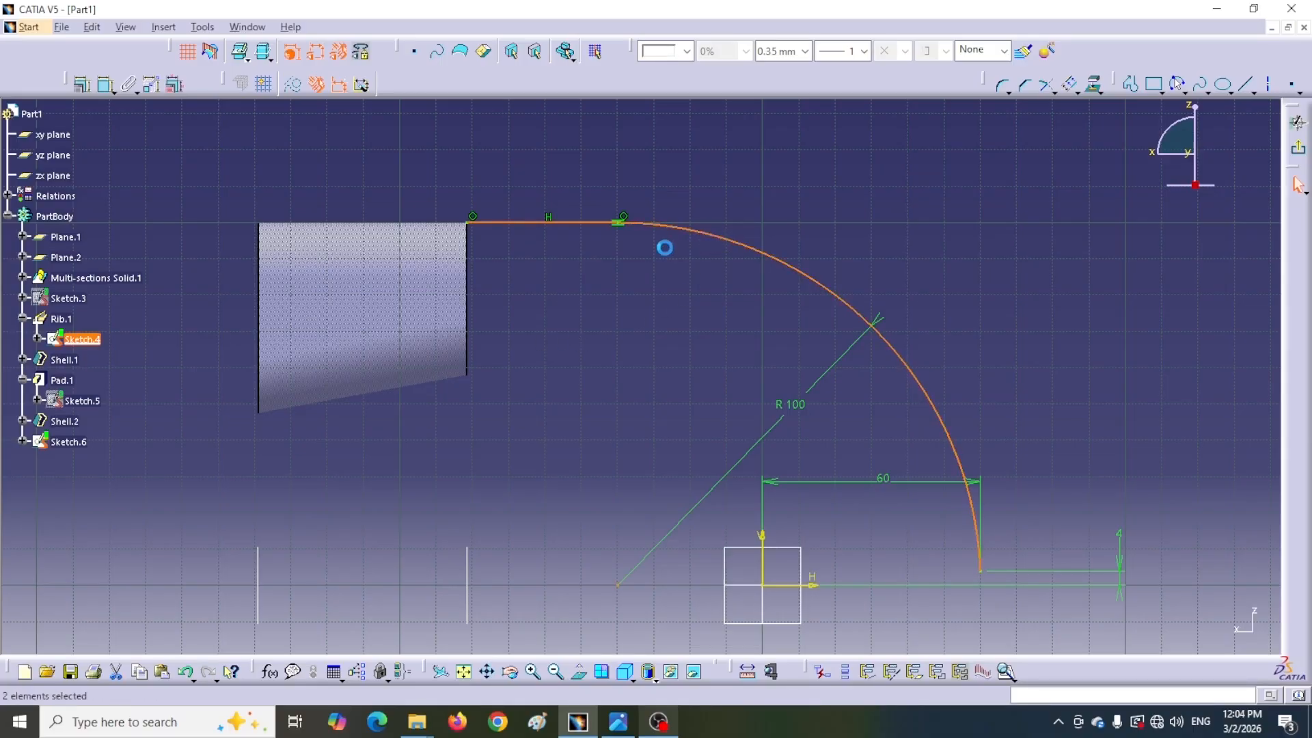
click(1070, 87)
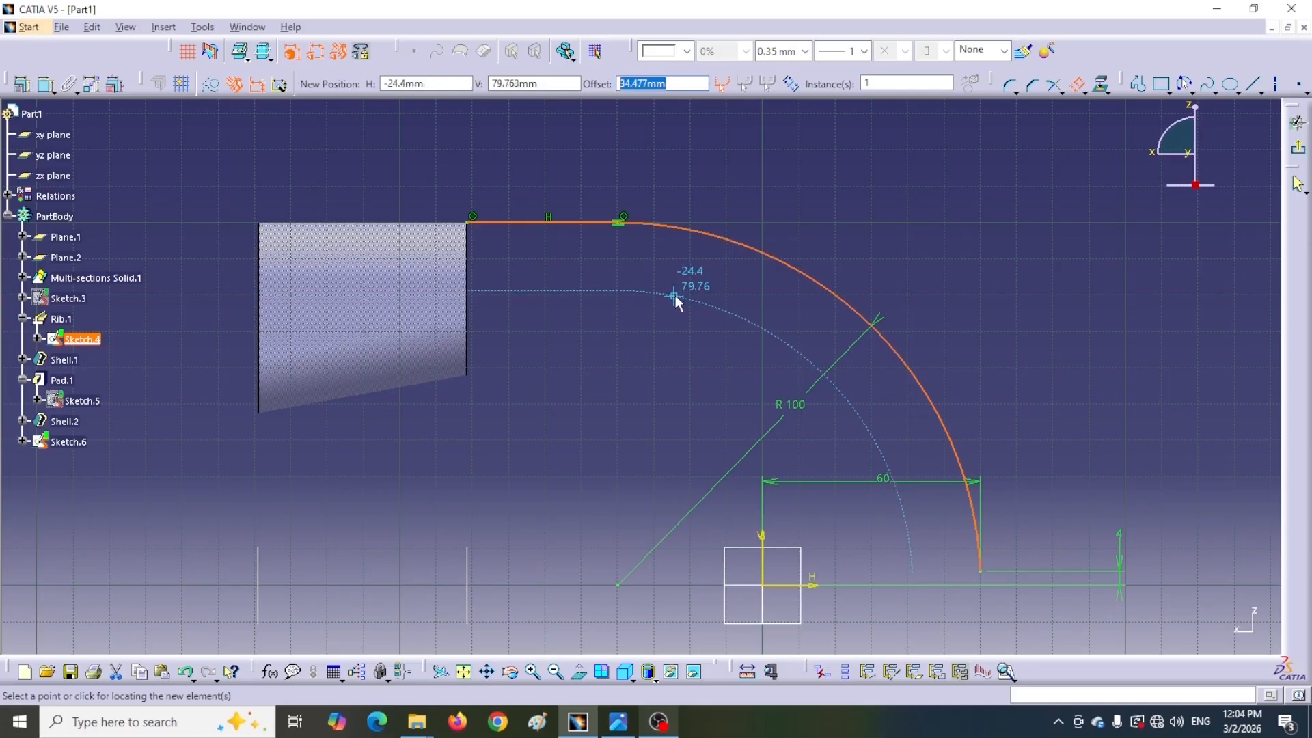
text(2.5)
key(Return)
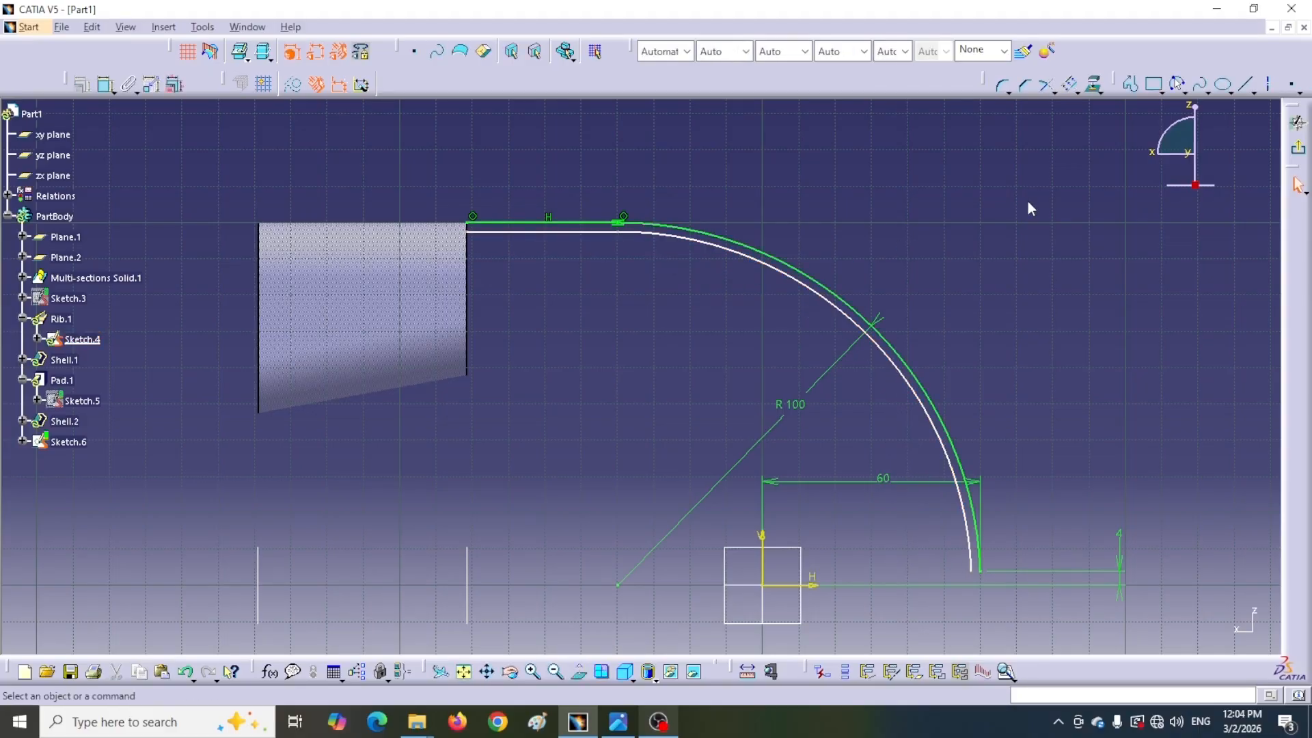
Dimension the offset arc's radius and its lower endpoint's height and horizontal distance from the origin
click(106, 83)
click(771, 274)
click(730, 344)
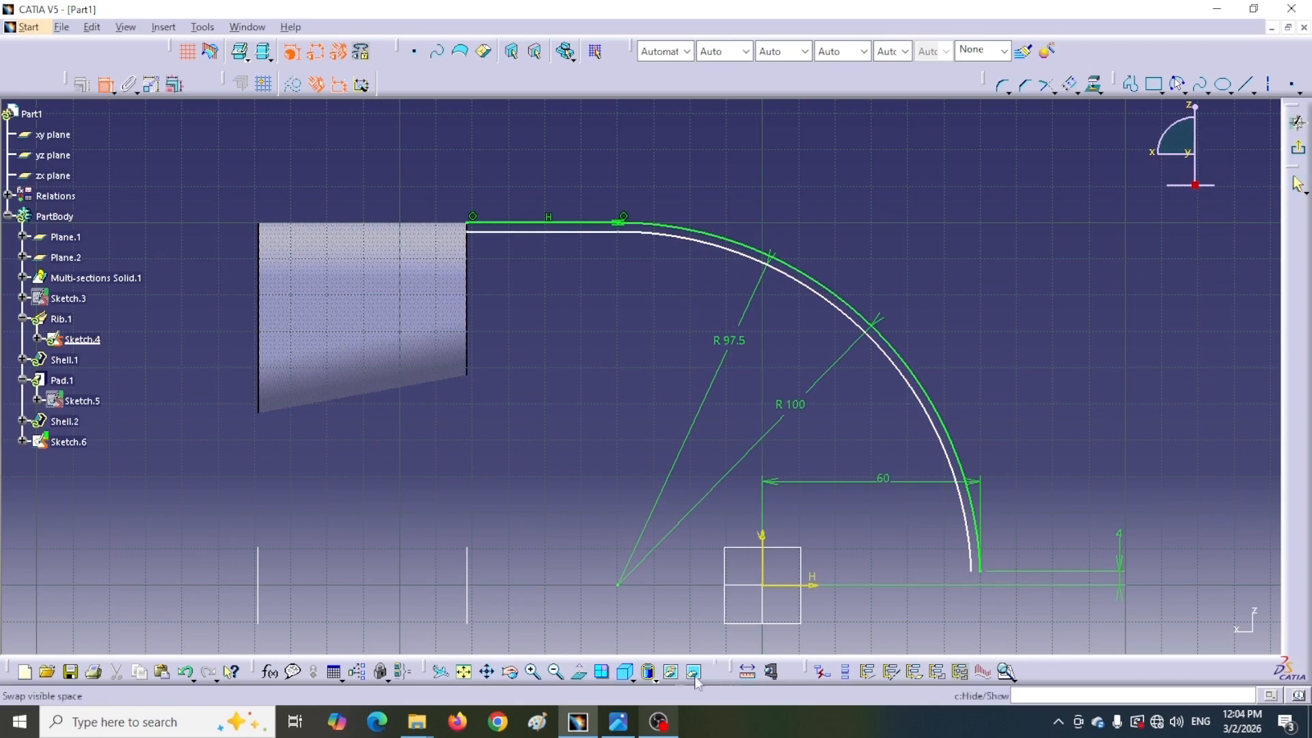
click(782, 594)
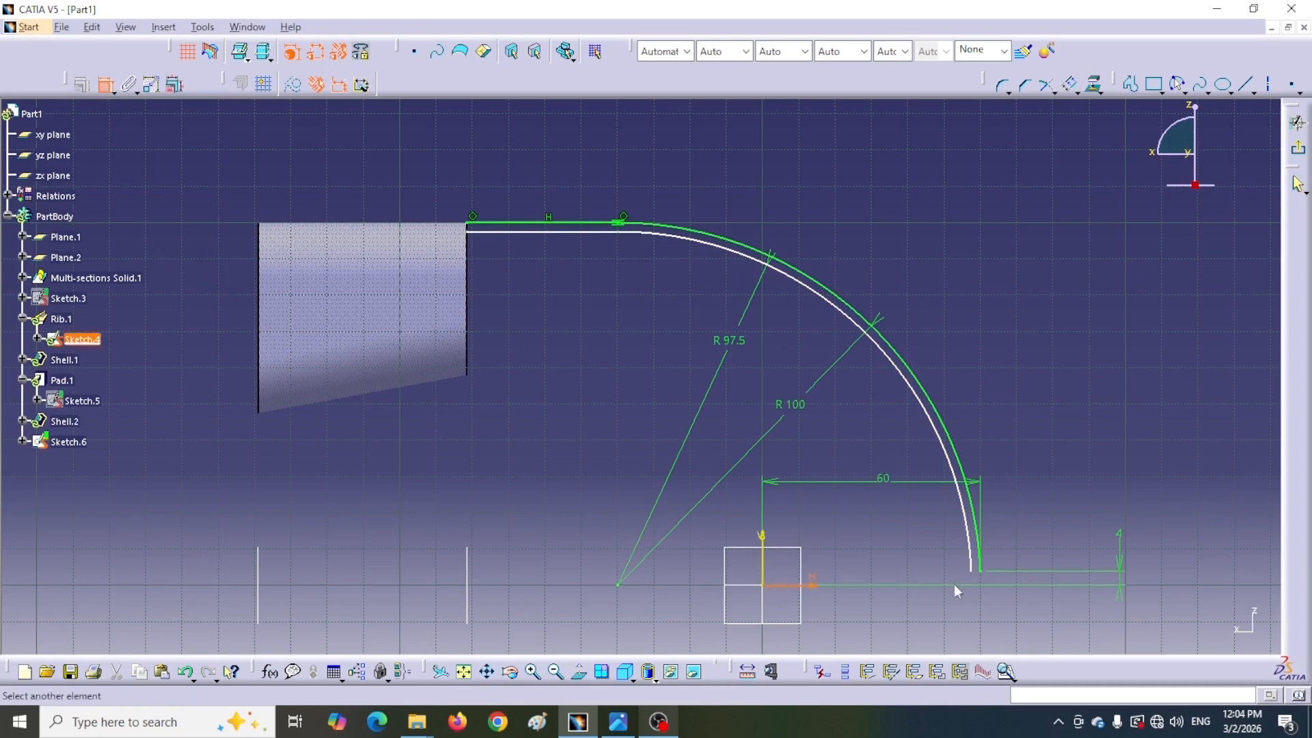
click(972, 577)
click(896, 530)
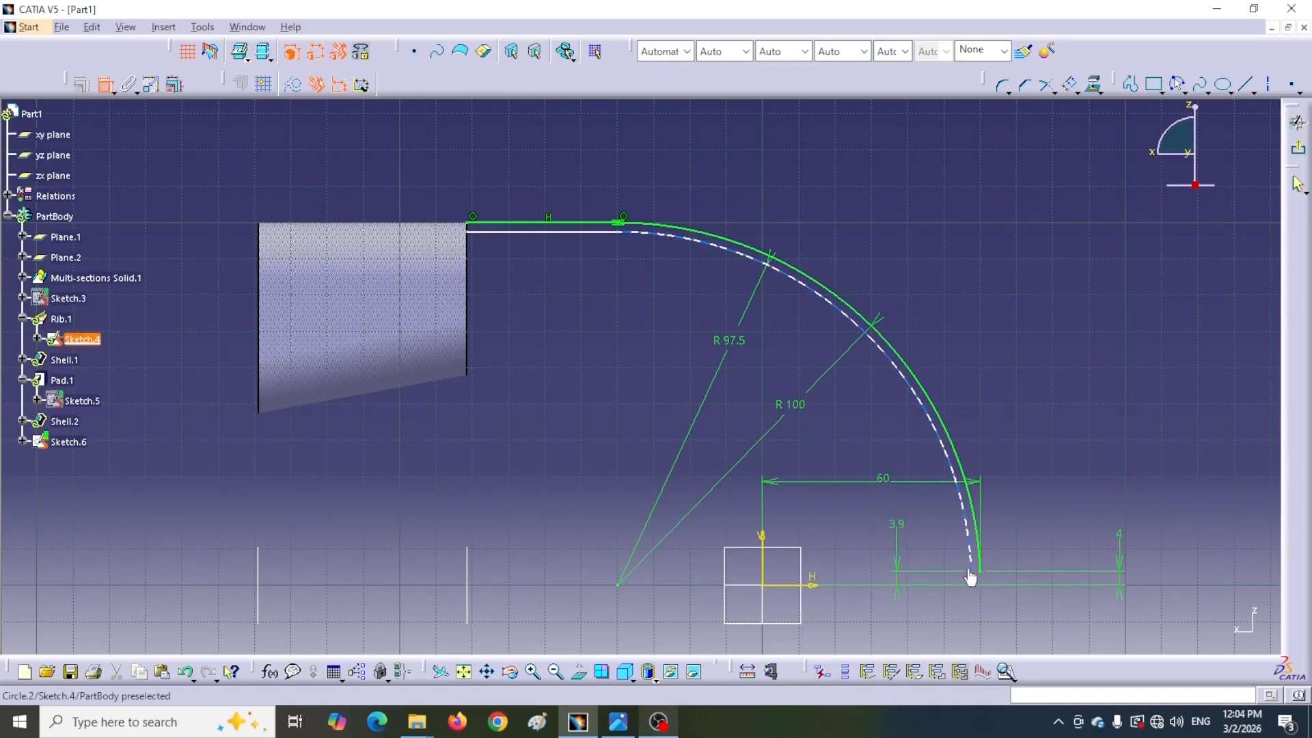
click(767, 566)
click(888, 502)
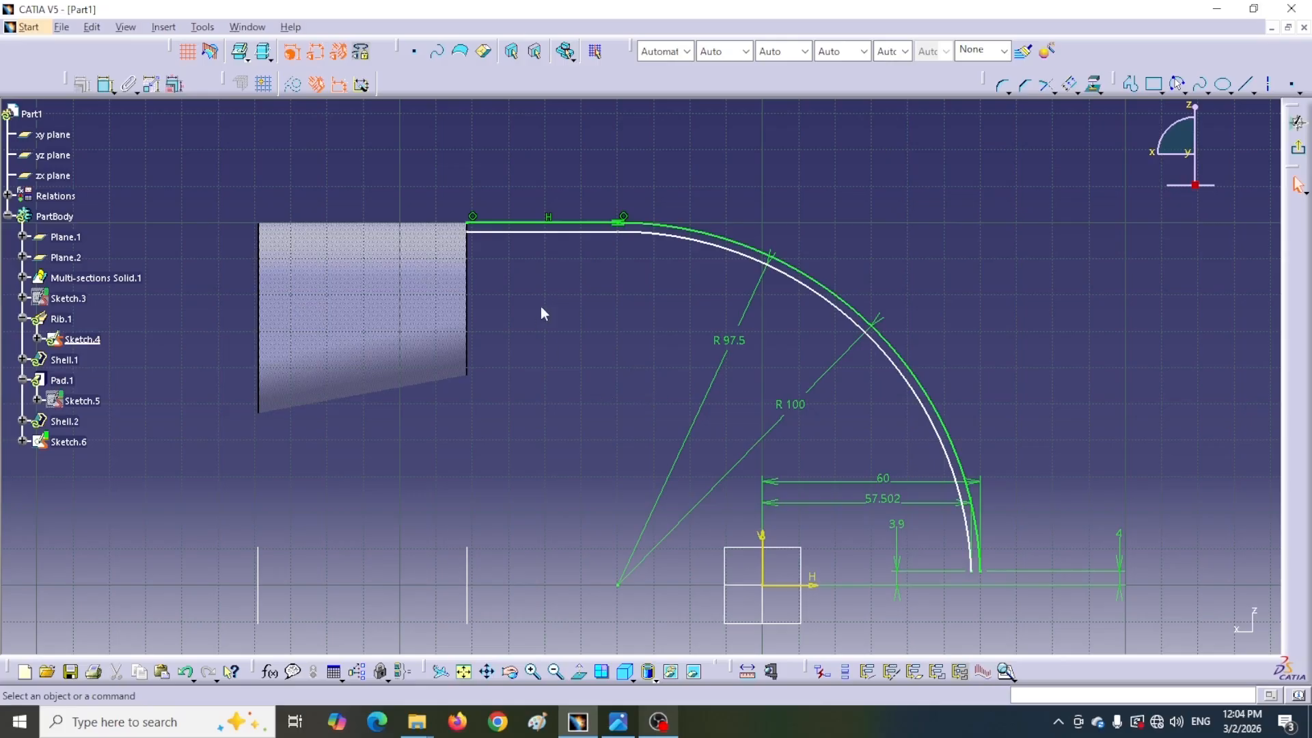
Project the multi-sections solid's end face into the sketch
click(403, 254)
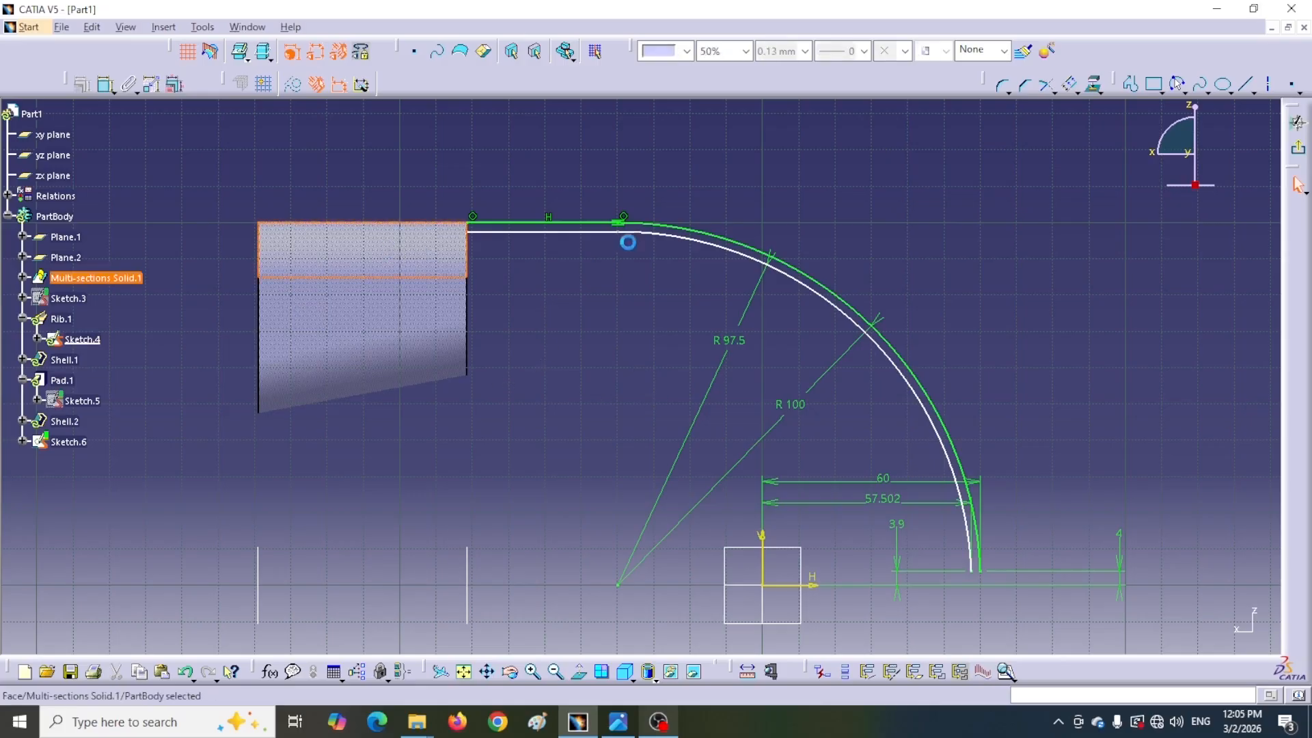
click(1091, 89)
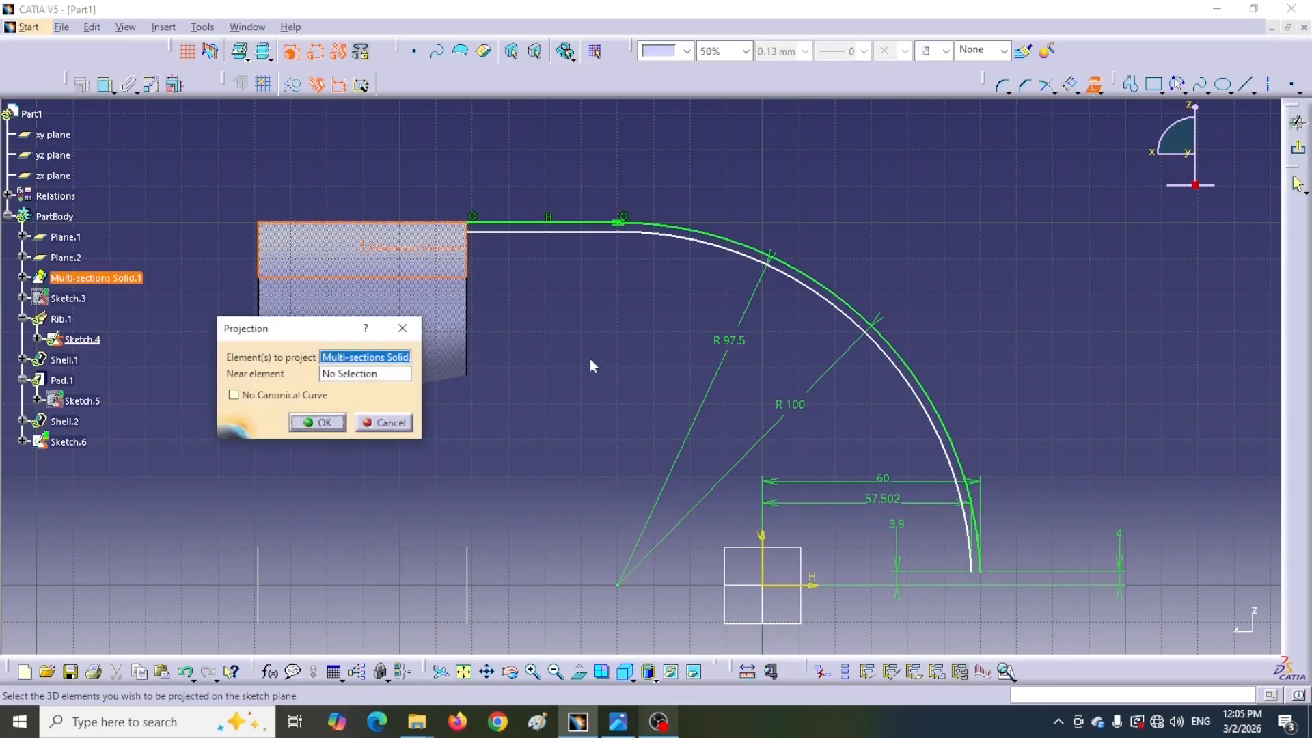
click(324, 423)
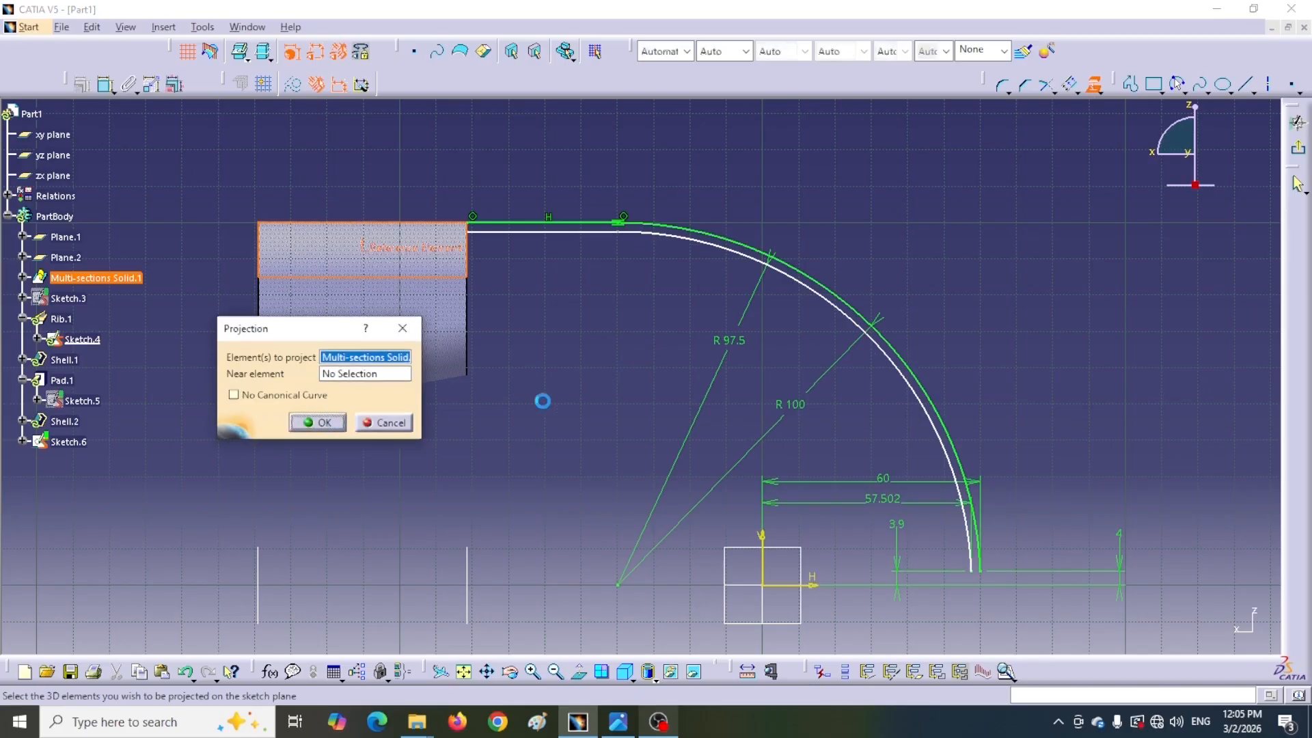
click(427, 278)
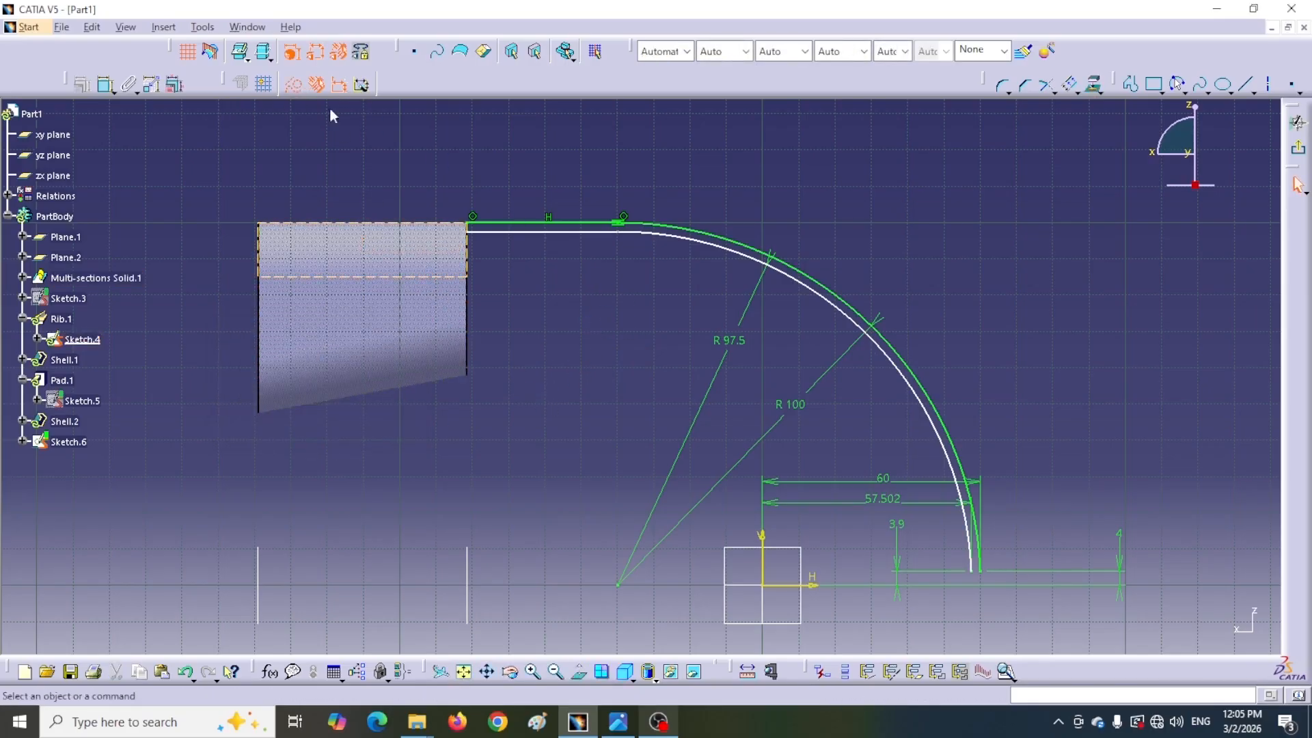
Make the offset line's free end coincident with the projected face edge
click(480, 234)
drag(479, 234, 490, 233)
click(402, 146)
click(105, 84)
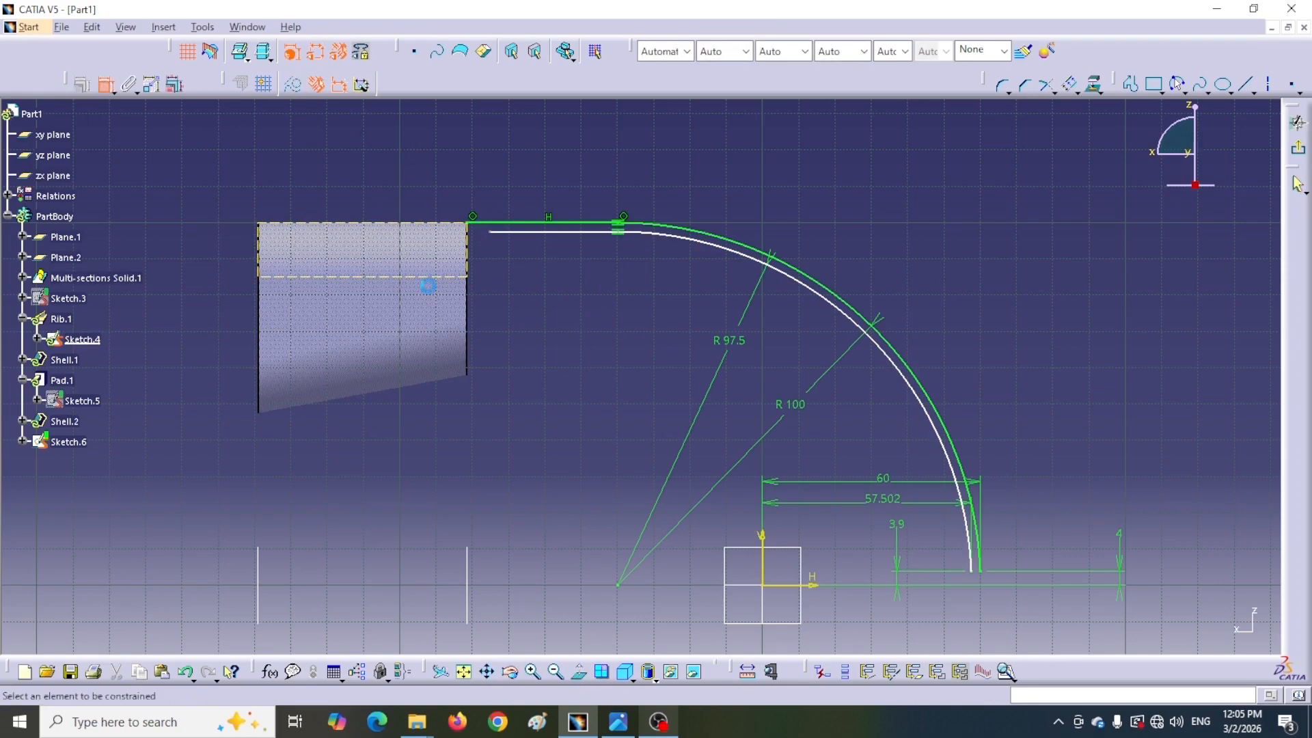
click(564, 233)
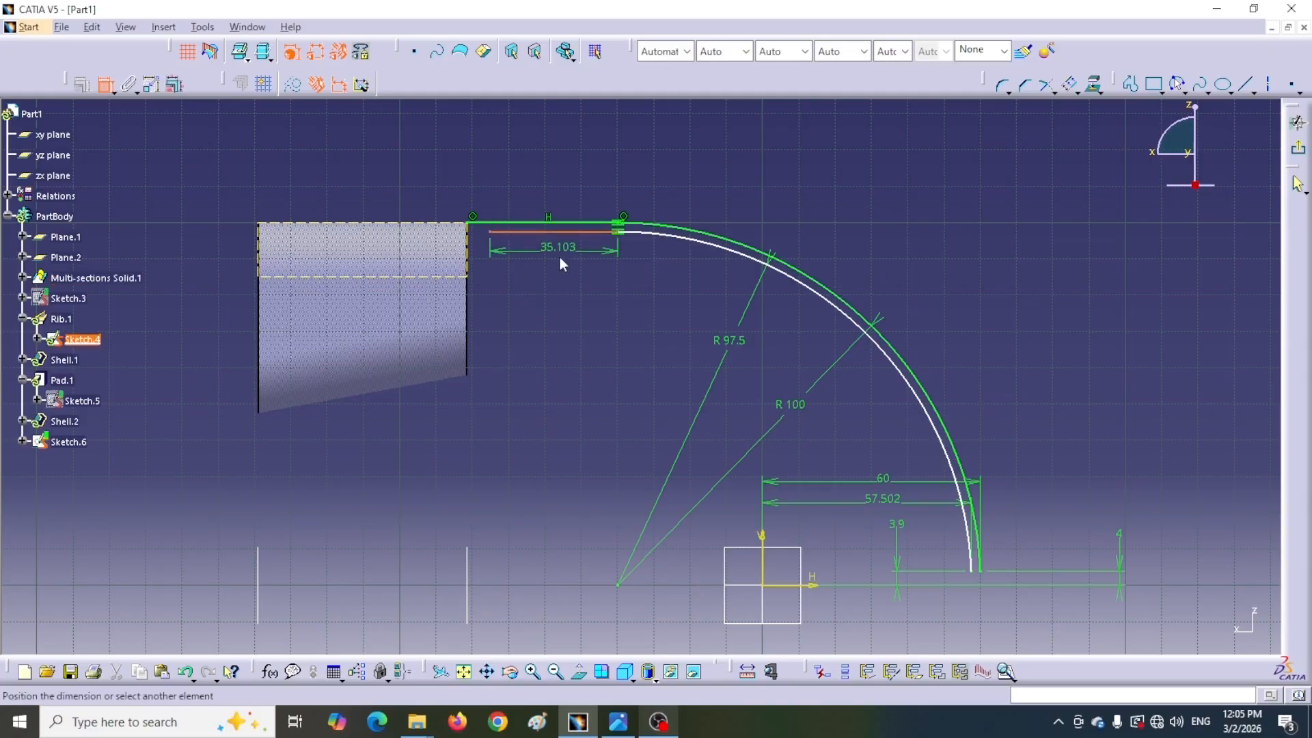
right_click(560, 258)
click(604, 357)
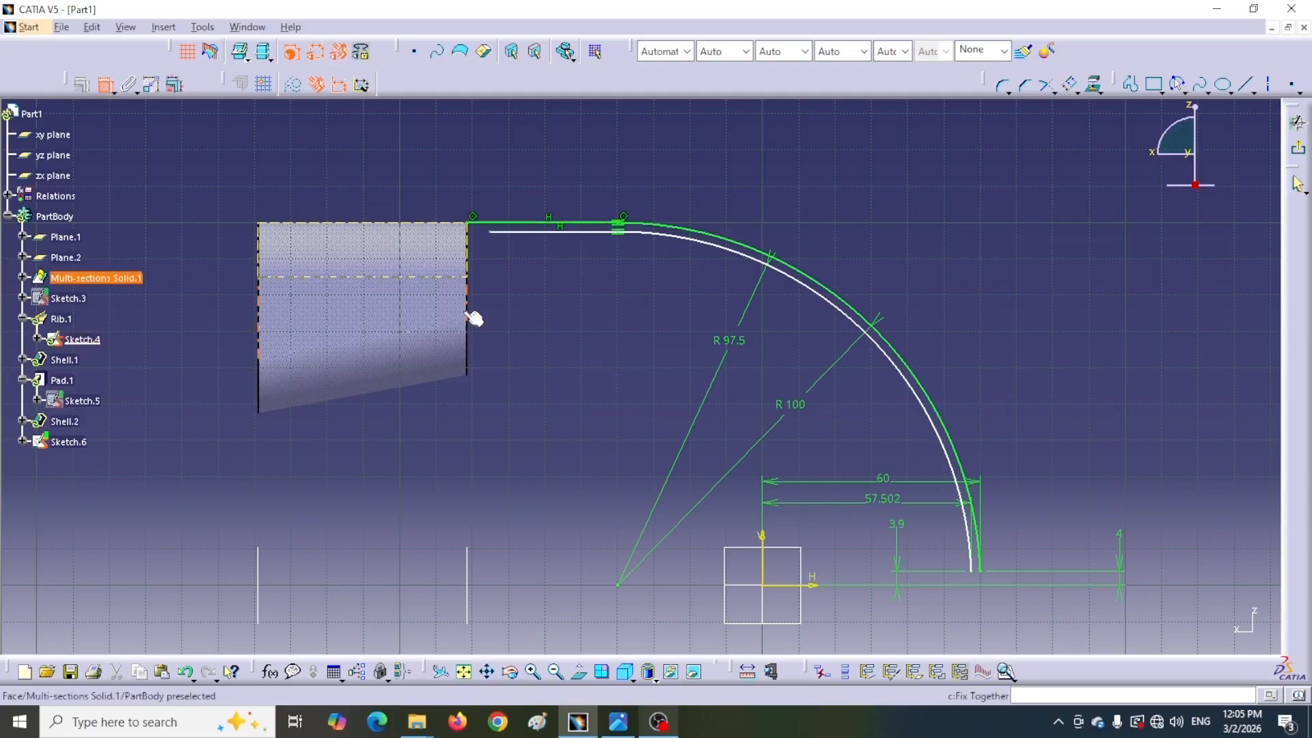
click(488, 232)
right_click(506, 299)
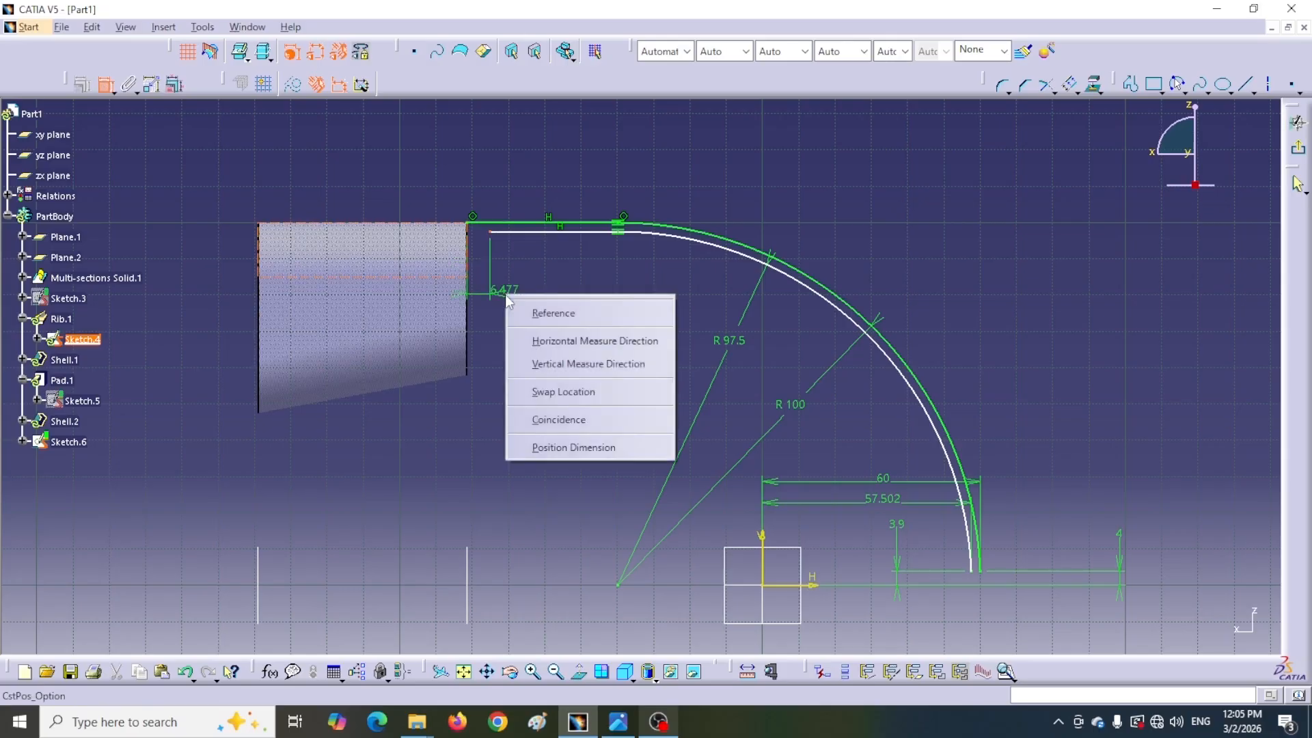
click(559, 423)
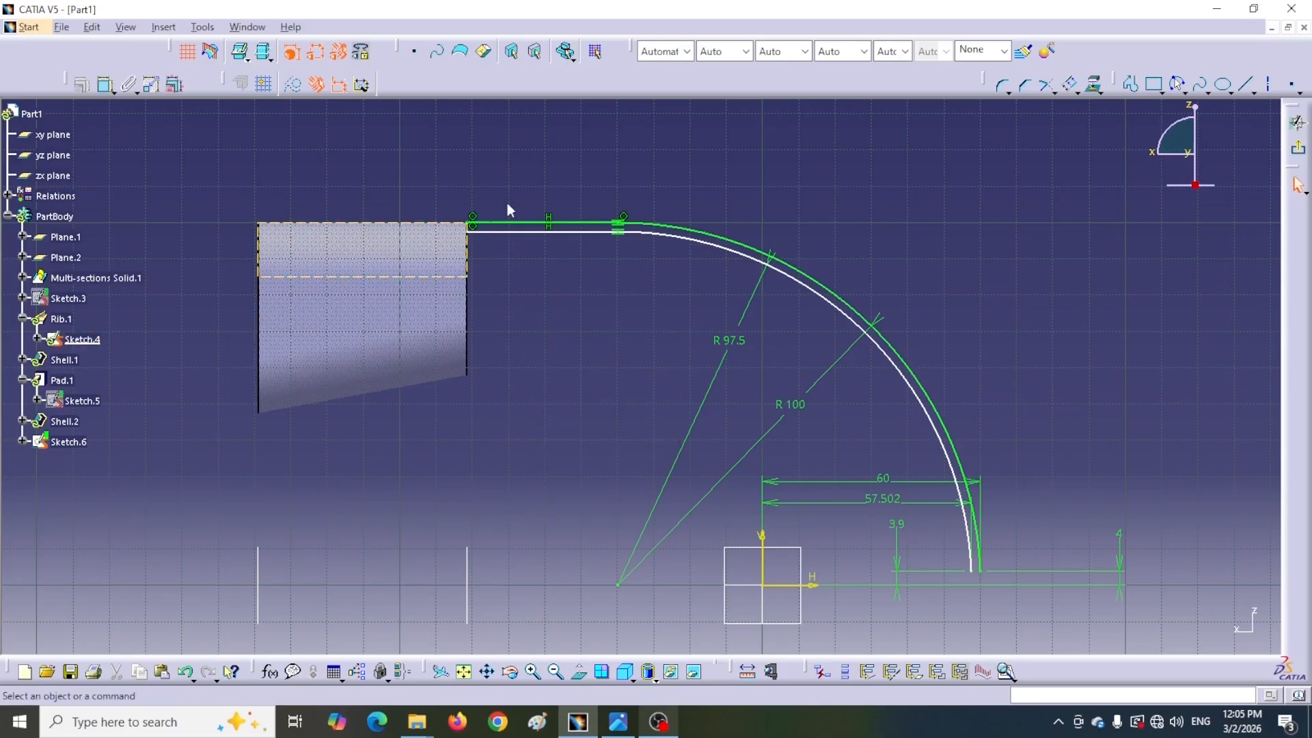
Convert the original guide line and arc into construction elements
click(580, 223)
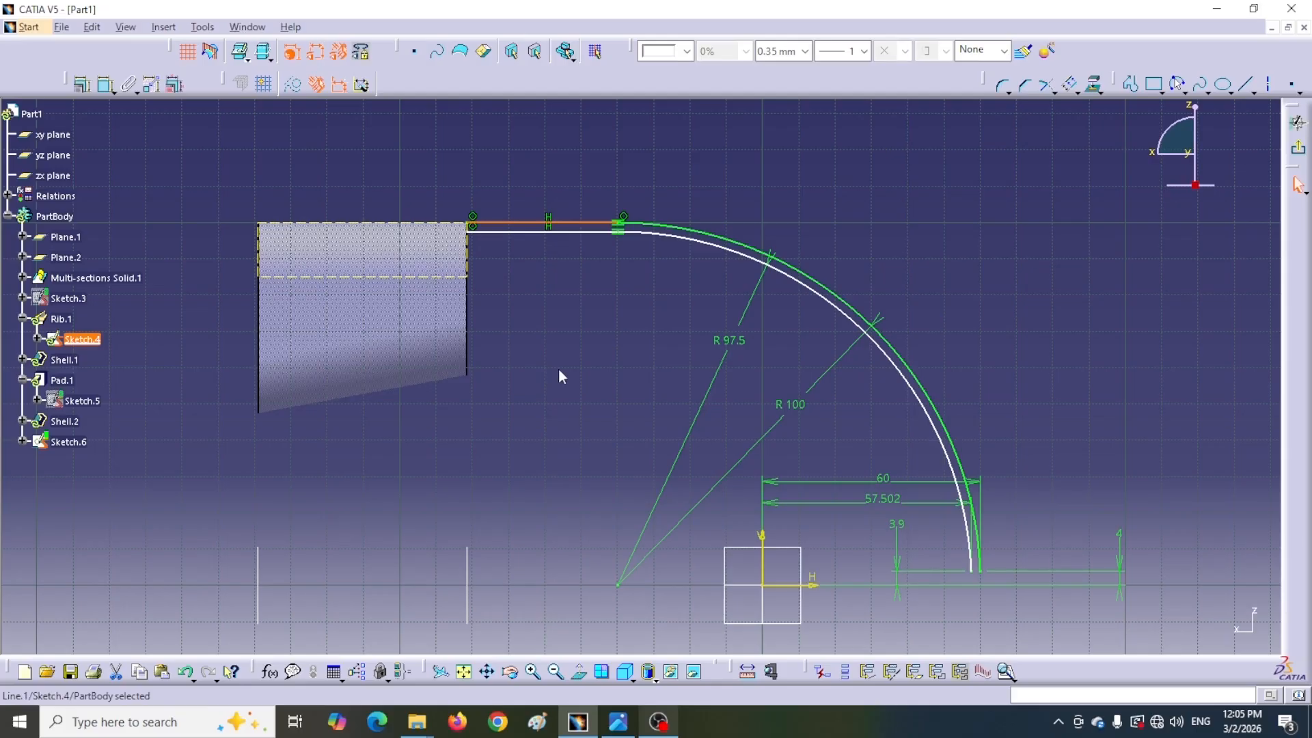
ctrl+click(732, 240)
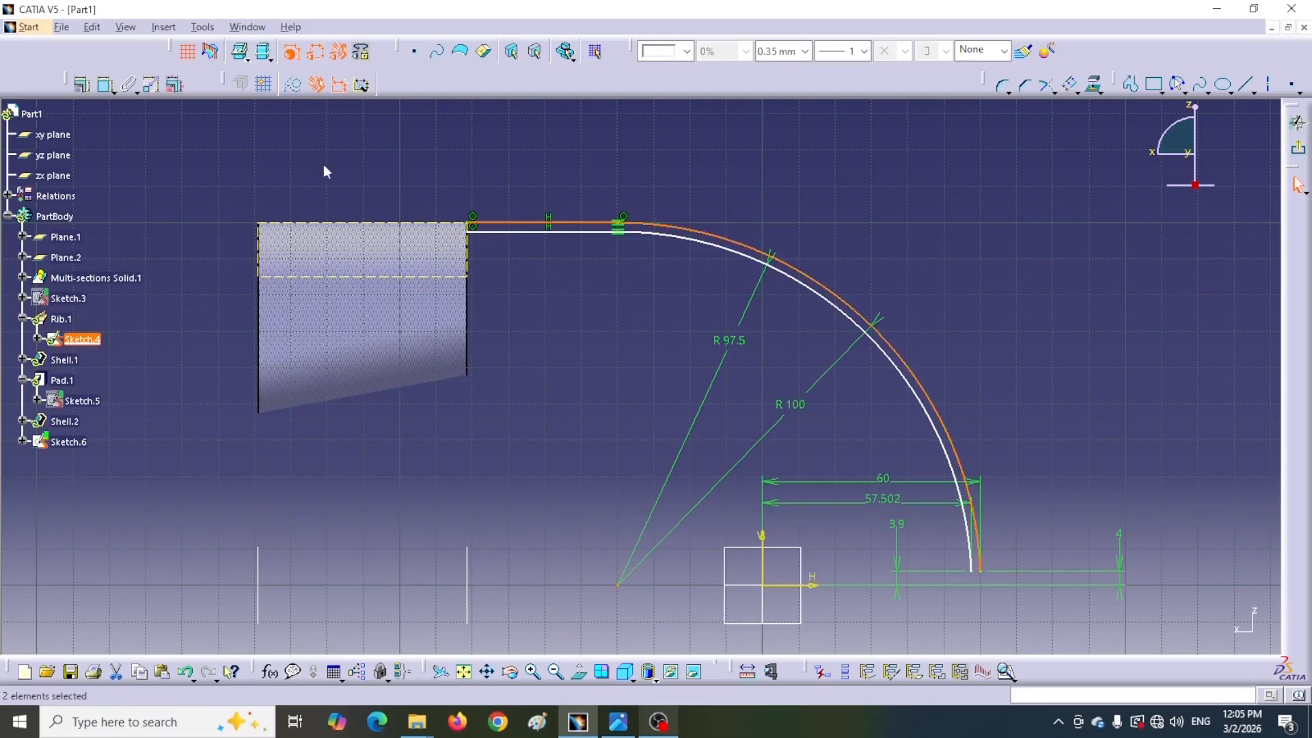
click(296, 86)
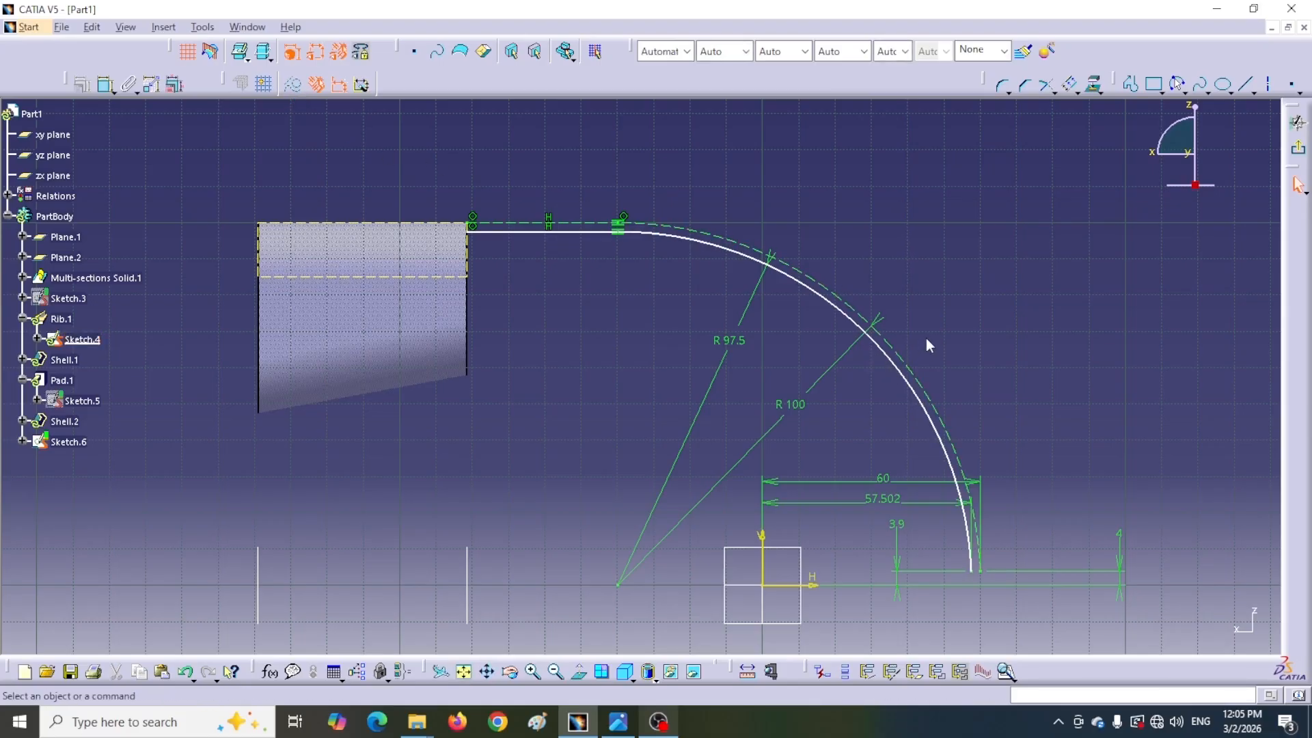
Exit the sketch and cut a slot using Sketch.6 as profile and Sketch.4 as center curve
click(1298, 148)
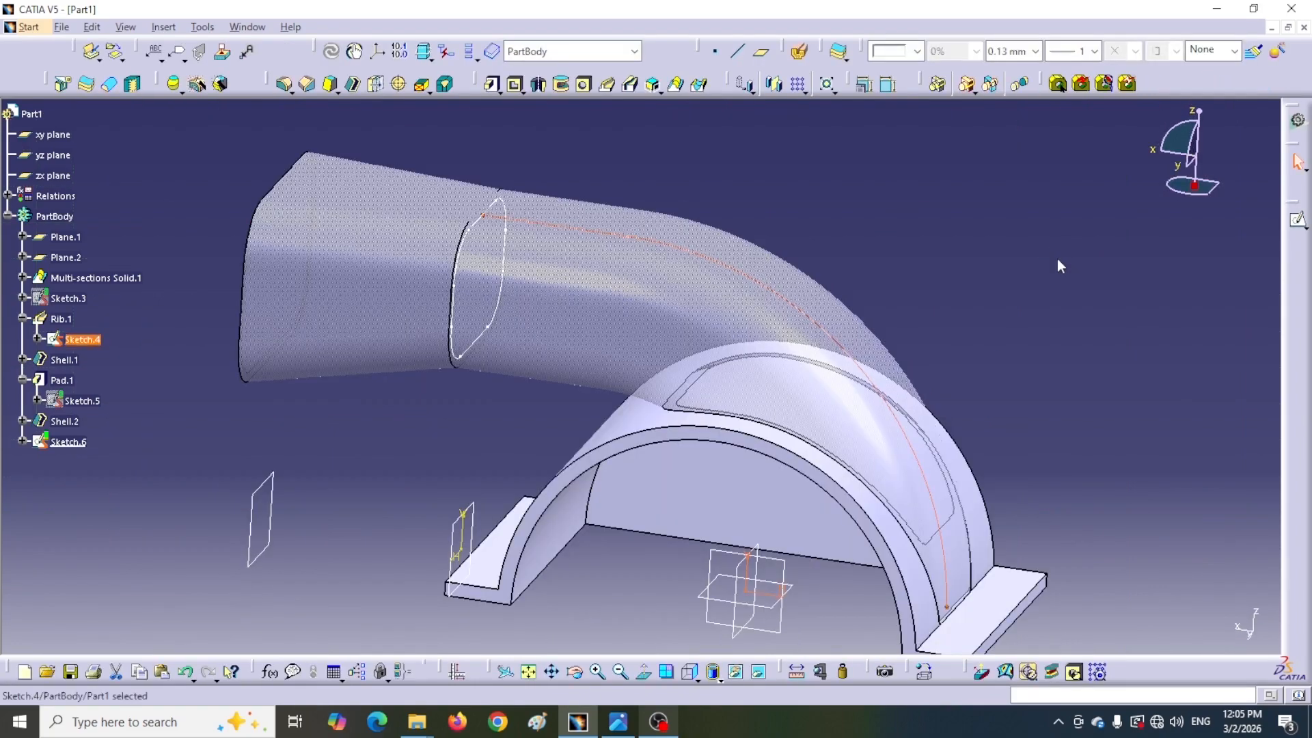
click(1060, 267)
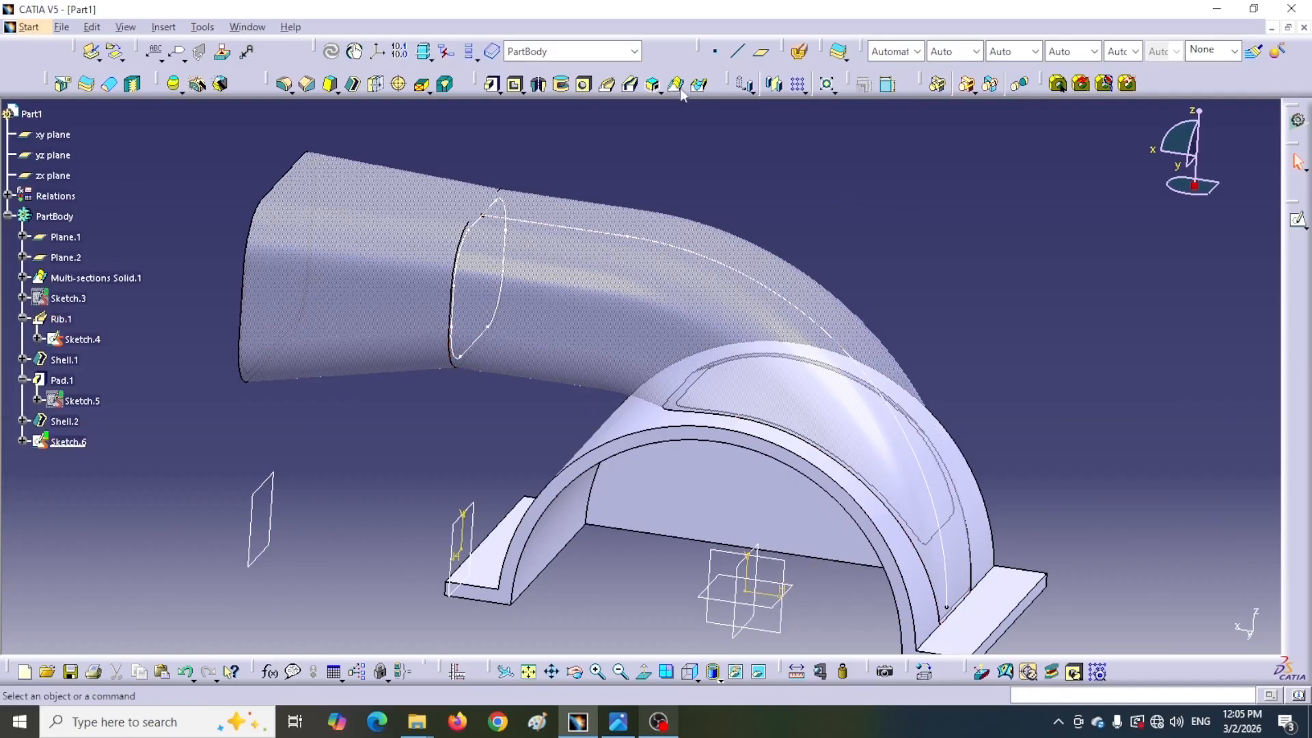
click(629, 85)
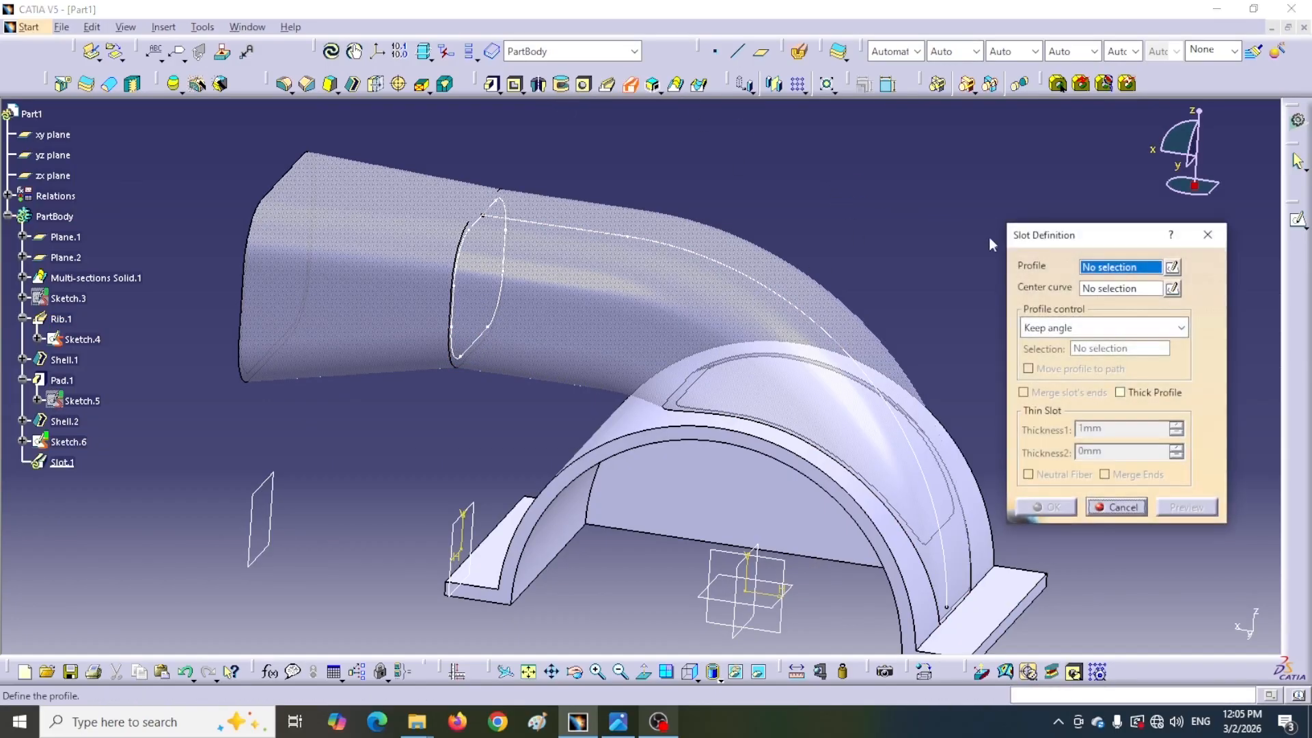
drag(1096, 243, 1070, 204)
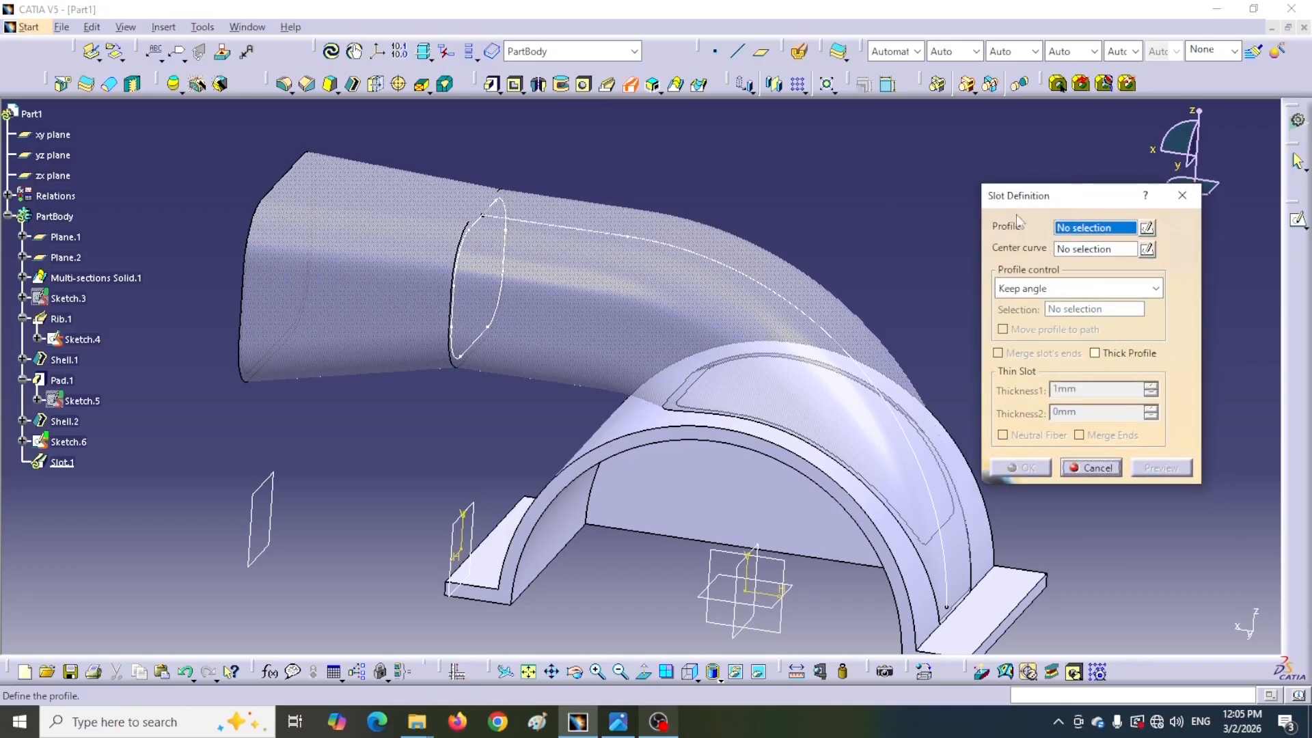
click(477, 228)
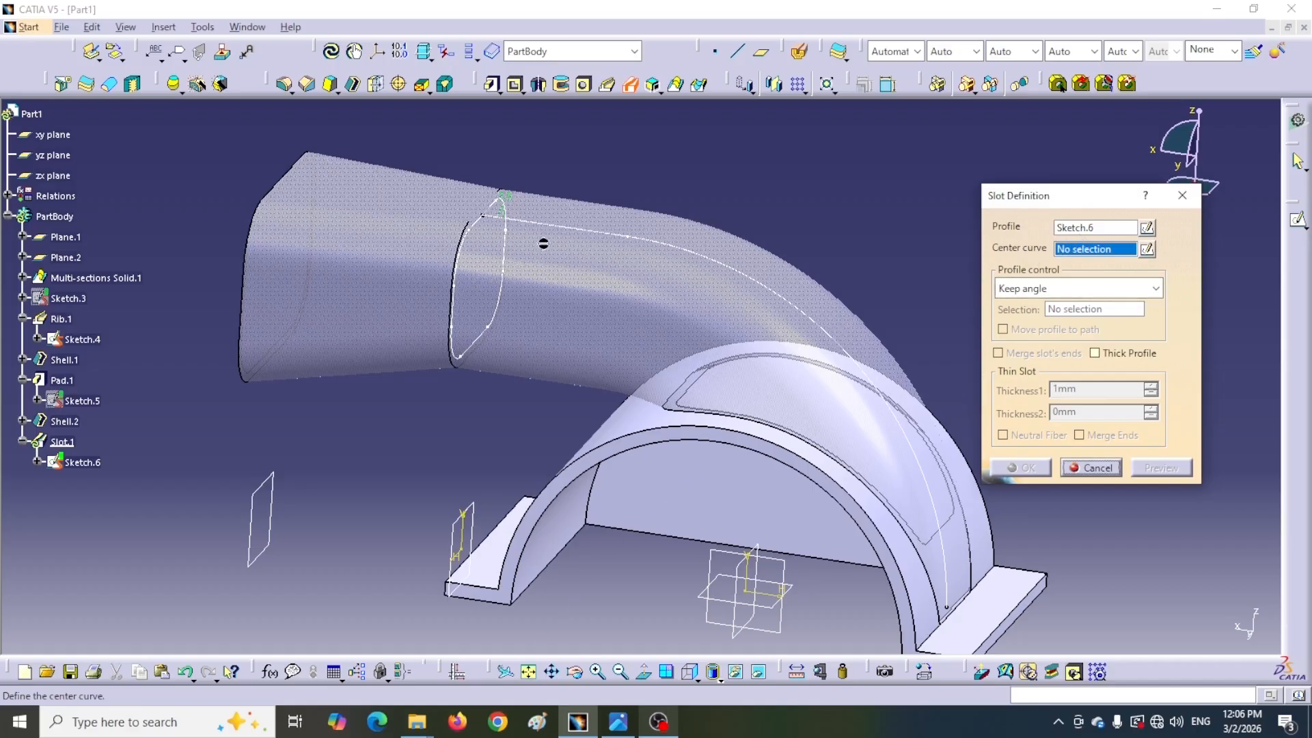
click(499, 222)
click(1029, 469)
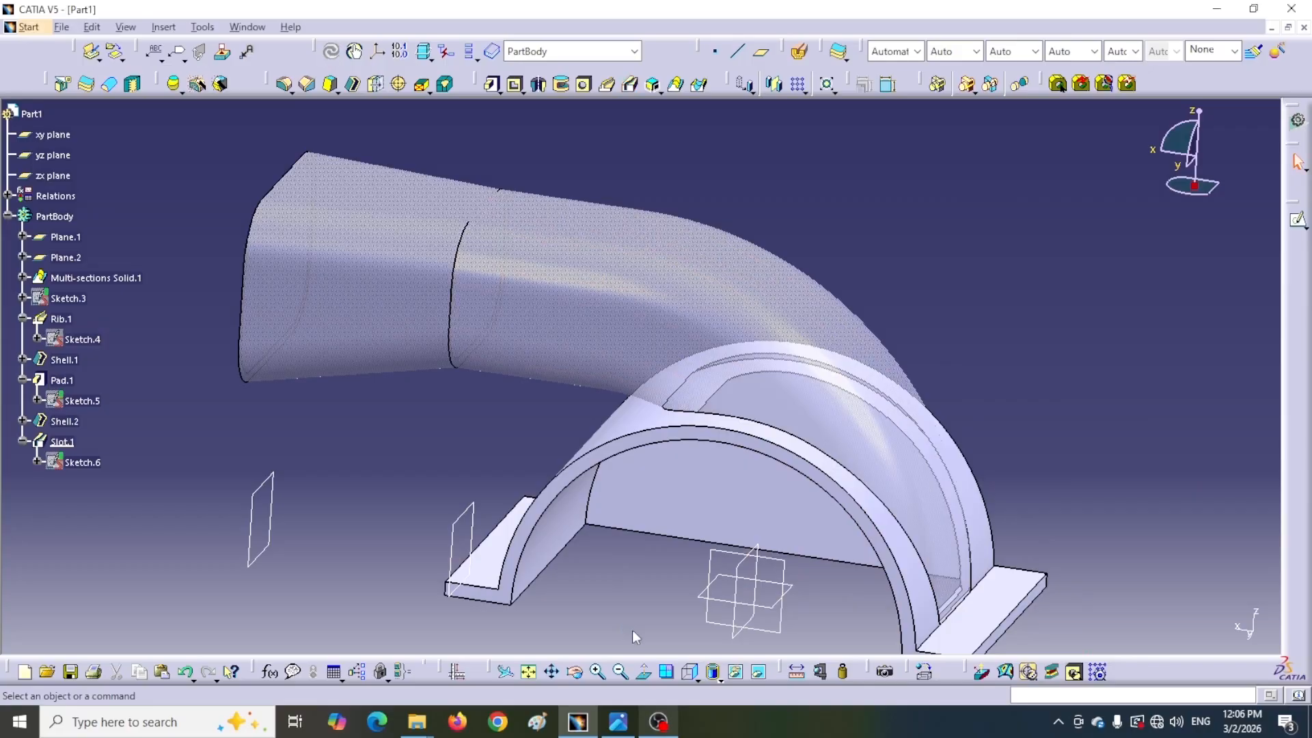
Measure the distance between the slot's edges inside the arched support
middle_drag(654, 600, 1032, 367)
middle_drag(808, 437, 699, 548)
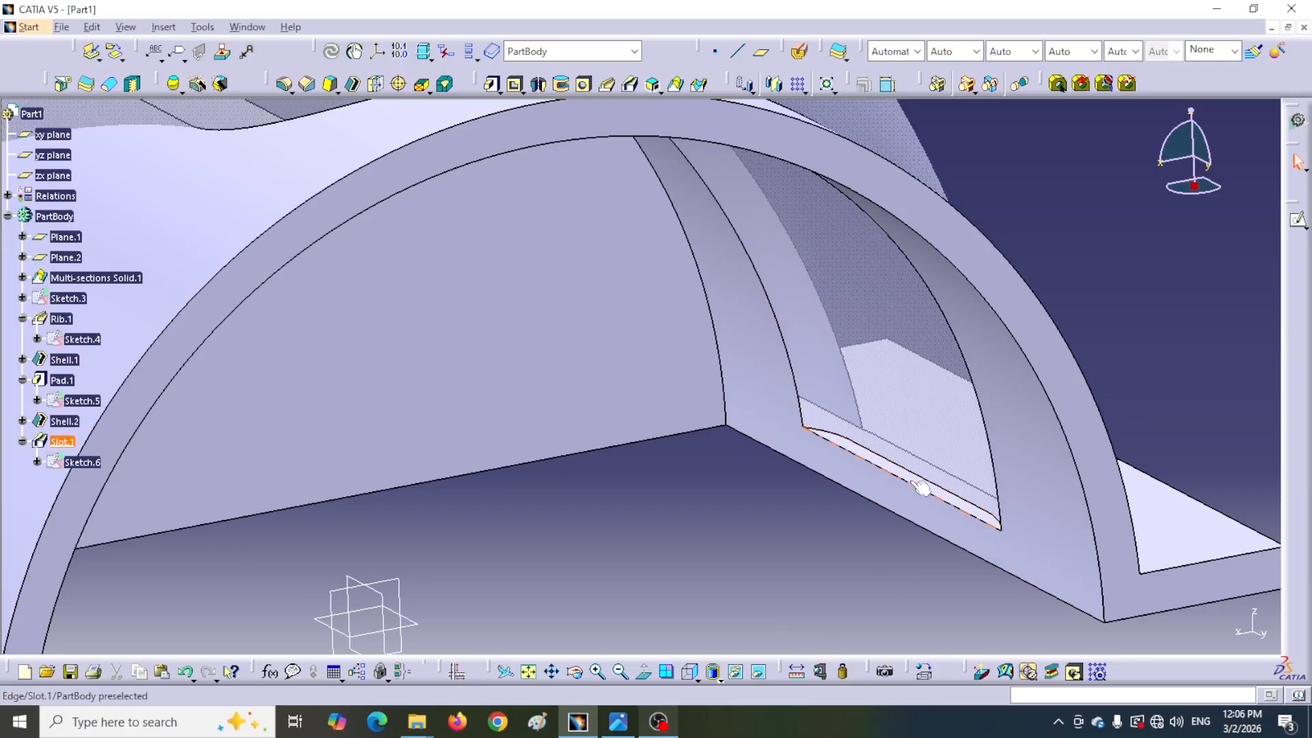
click(797, 673)
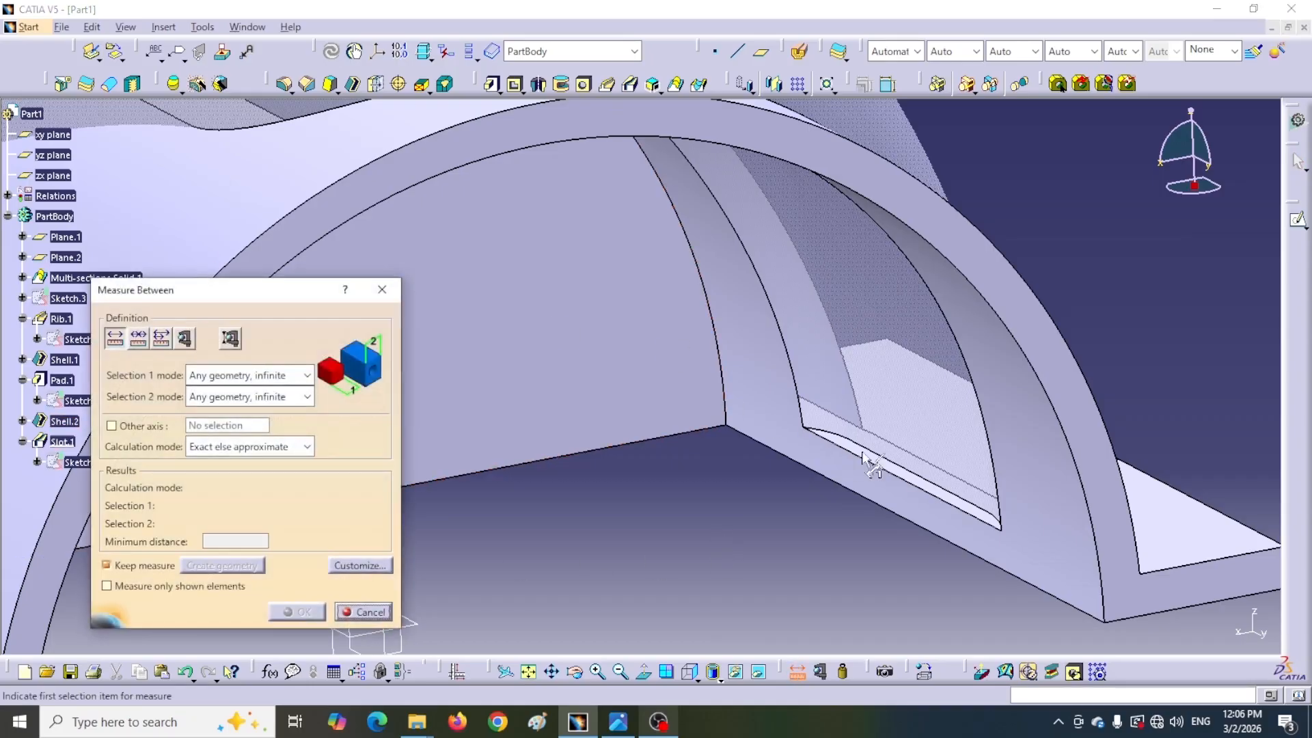
click(915, 491)
drag(915, 472, 1192, 369)
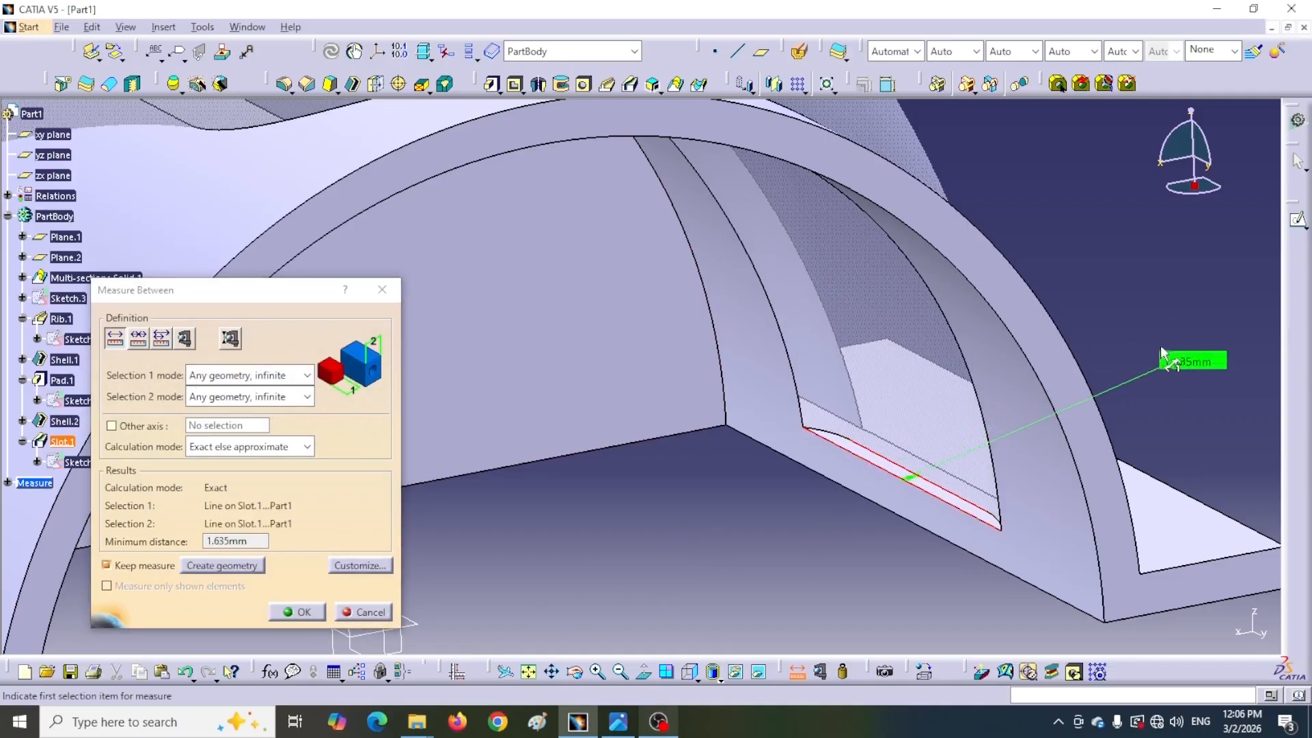
click(309, 614)
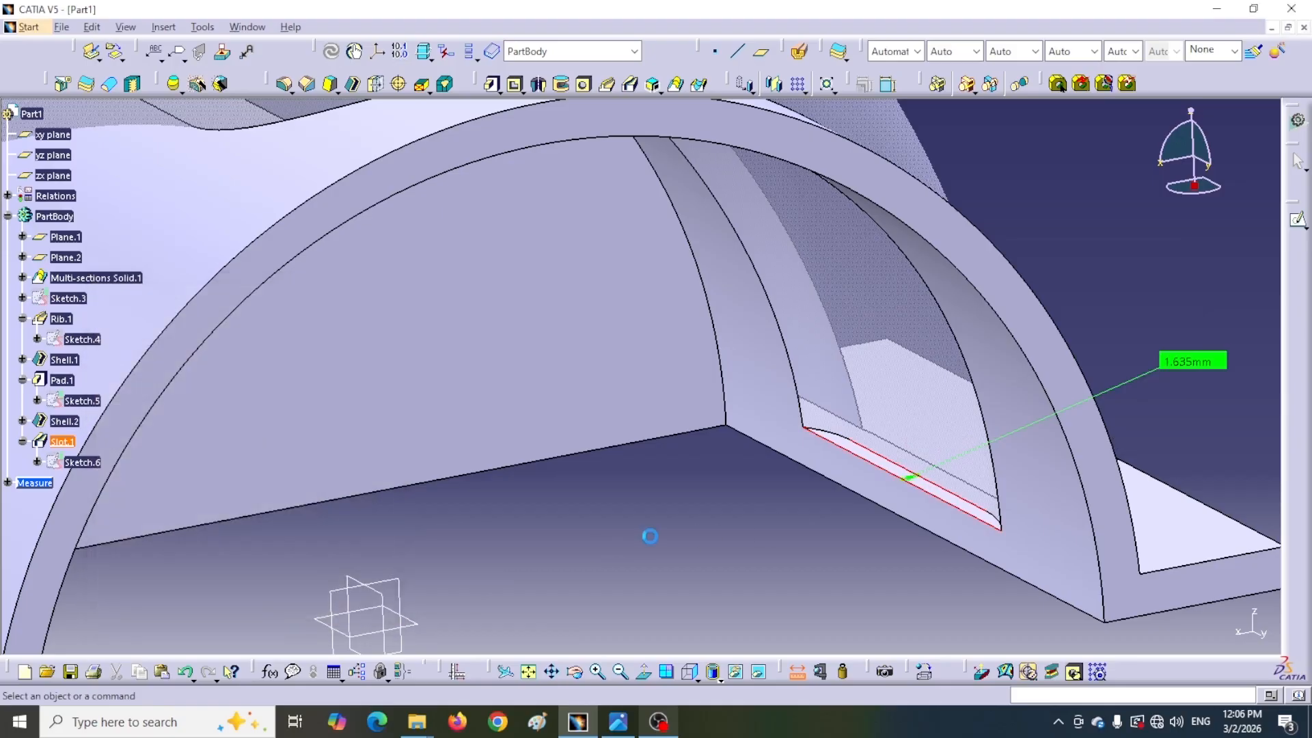
Open Sketch.4 for editing and set the offset line's distance constraint to 4 mm
double_click(87, 339)
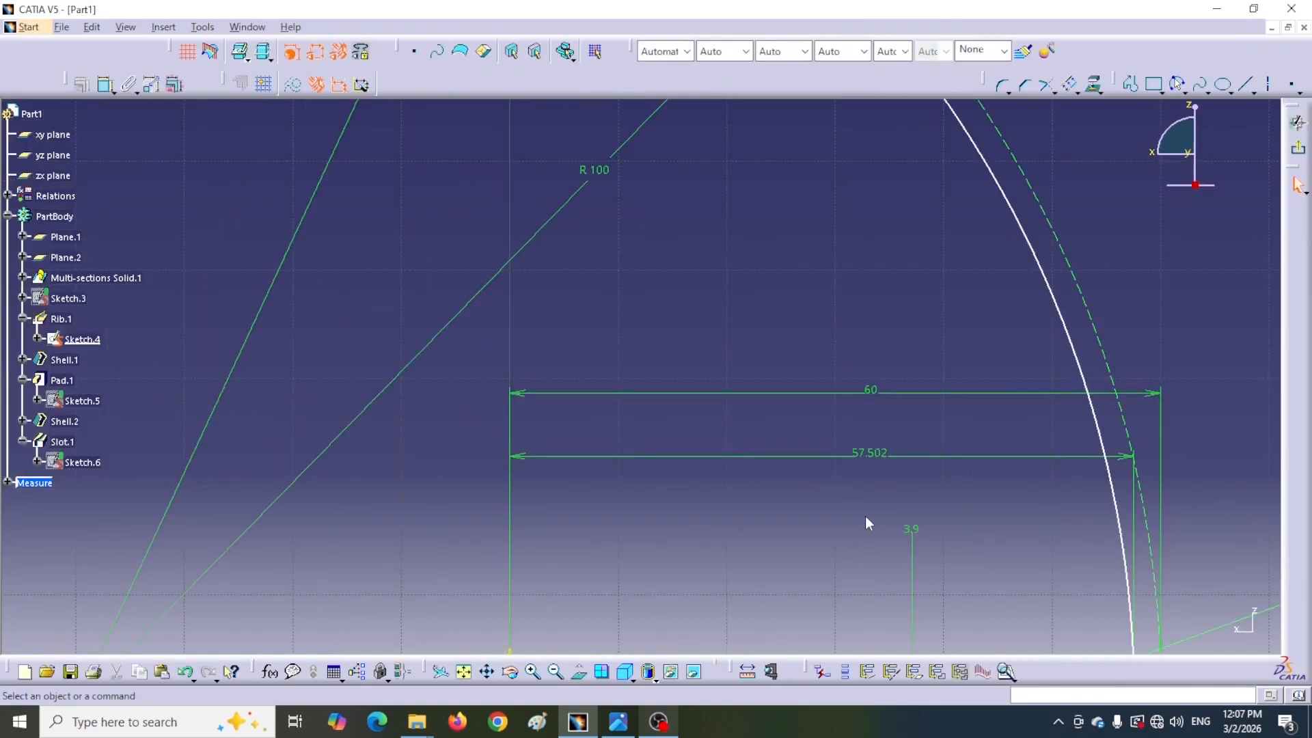
mouse_move(866, 516)
middle_down()
mouse_move(867, 561)
mouse_move(700, 481)
mouse_move(650, 580)
mouse_move(642, 553)
mouse_move(659, 572)
mouse_move(742, 540)
middle_up()
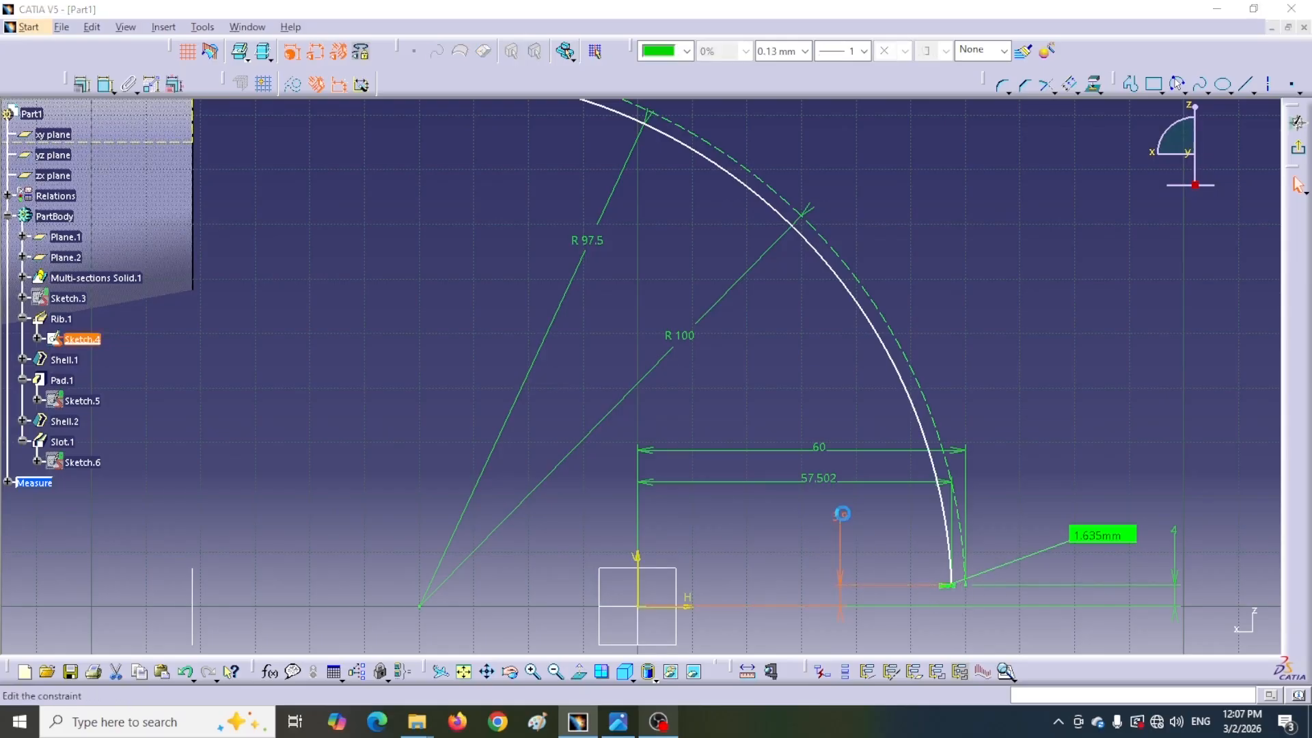
double_click(841, 517)
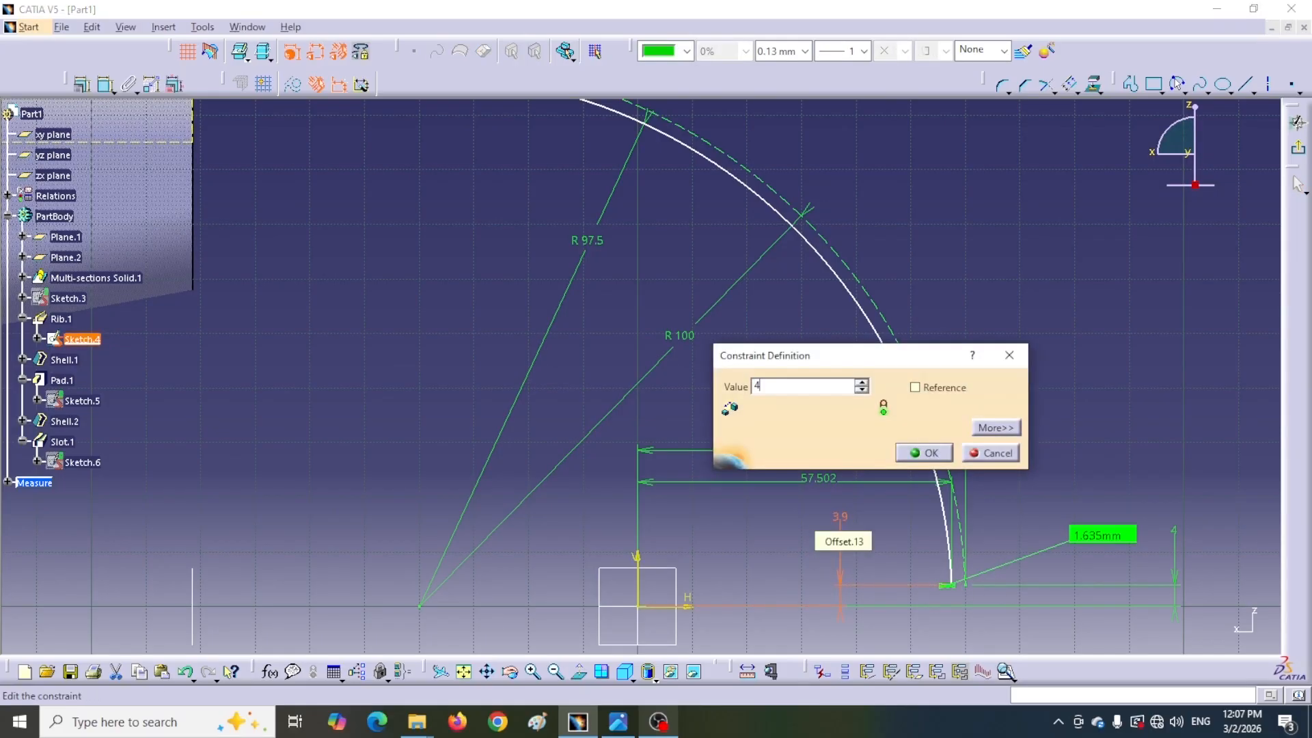
key(Return)
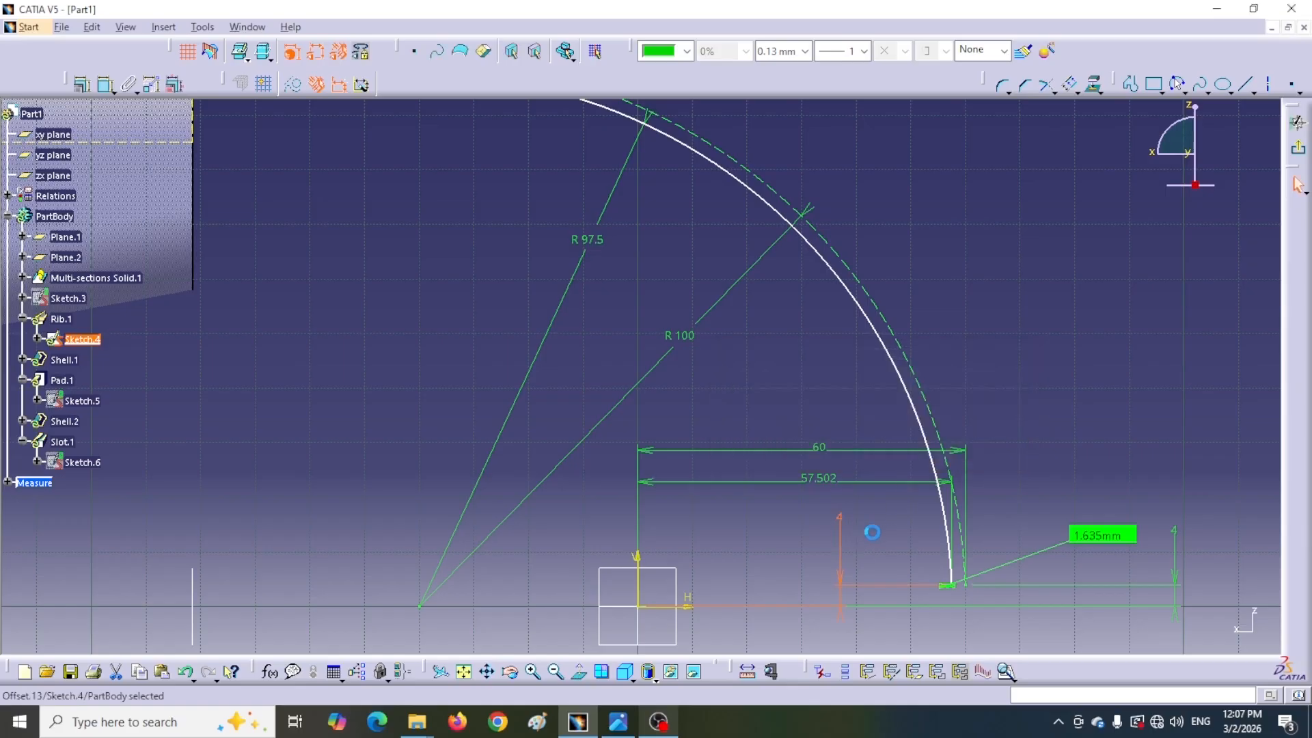
Set the 57.502 horizontal dimension to 57.502-1.635 and exit the sketch
middle_drag(878, 535, 708, 399)
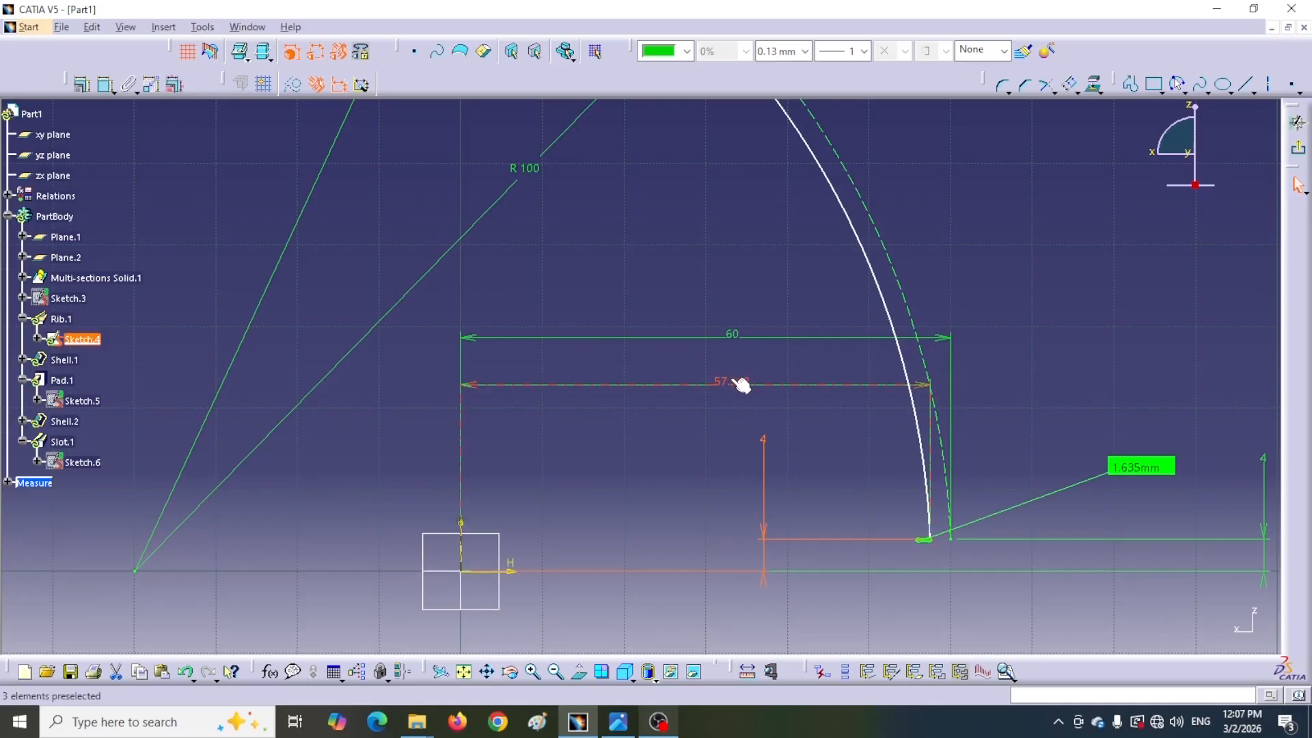
double_click(728, 384)
drag(863, 365, 688, 425)
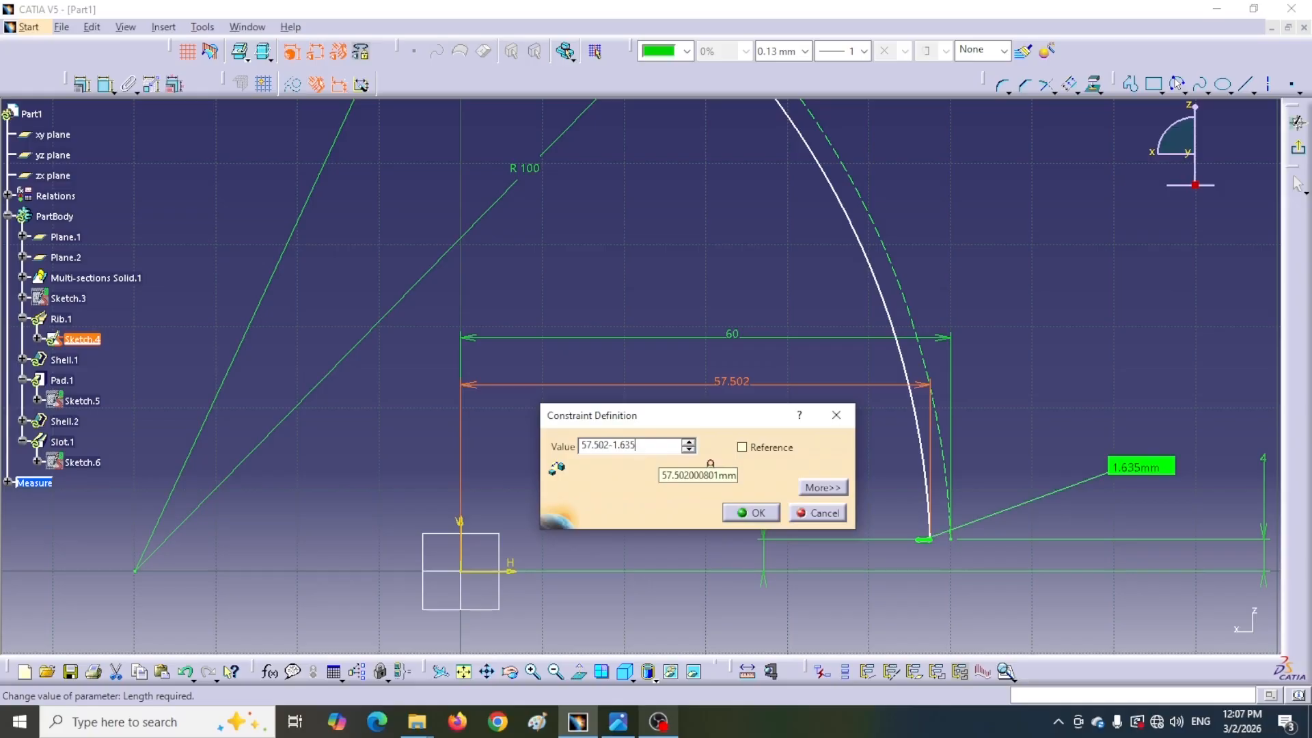
click(750, 513)
click(924, 541)
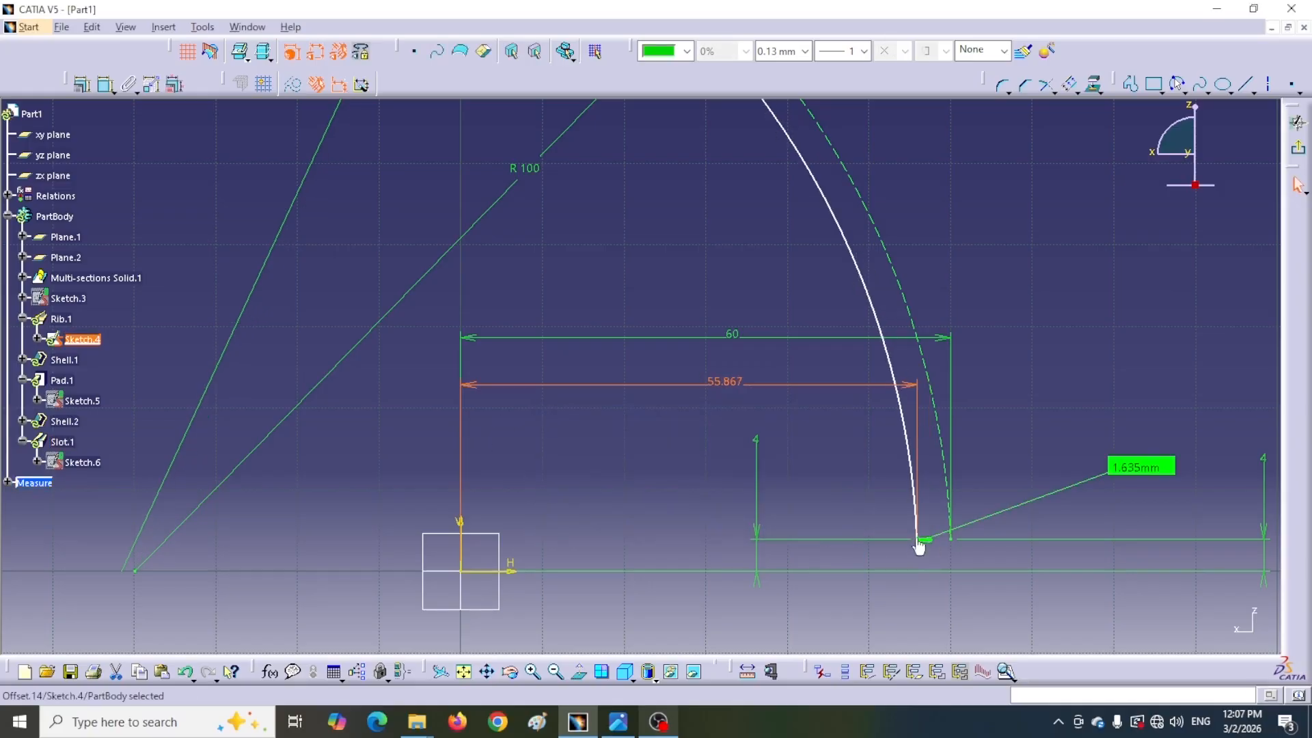
click(1299, 153)
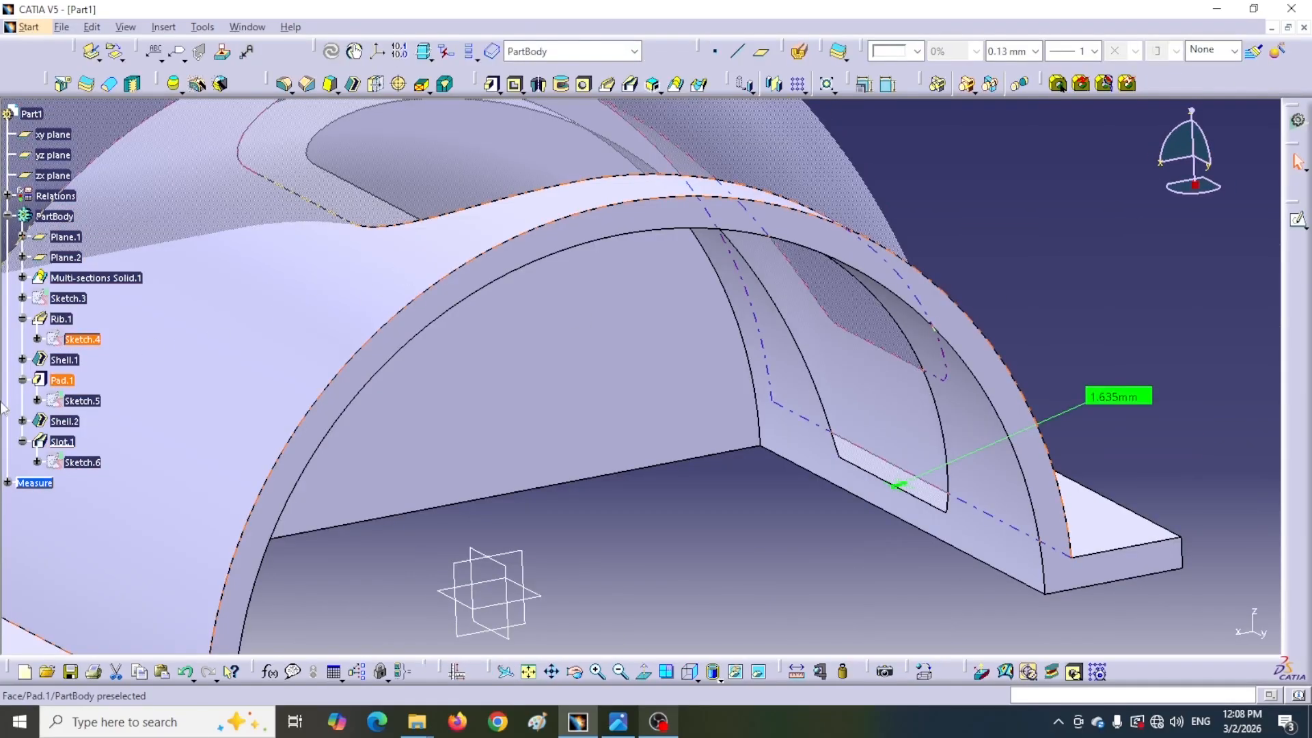
Set Shell.1's fill transparency to 0 in its graphic properties
right_click(64, 362)
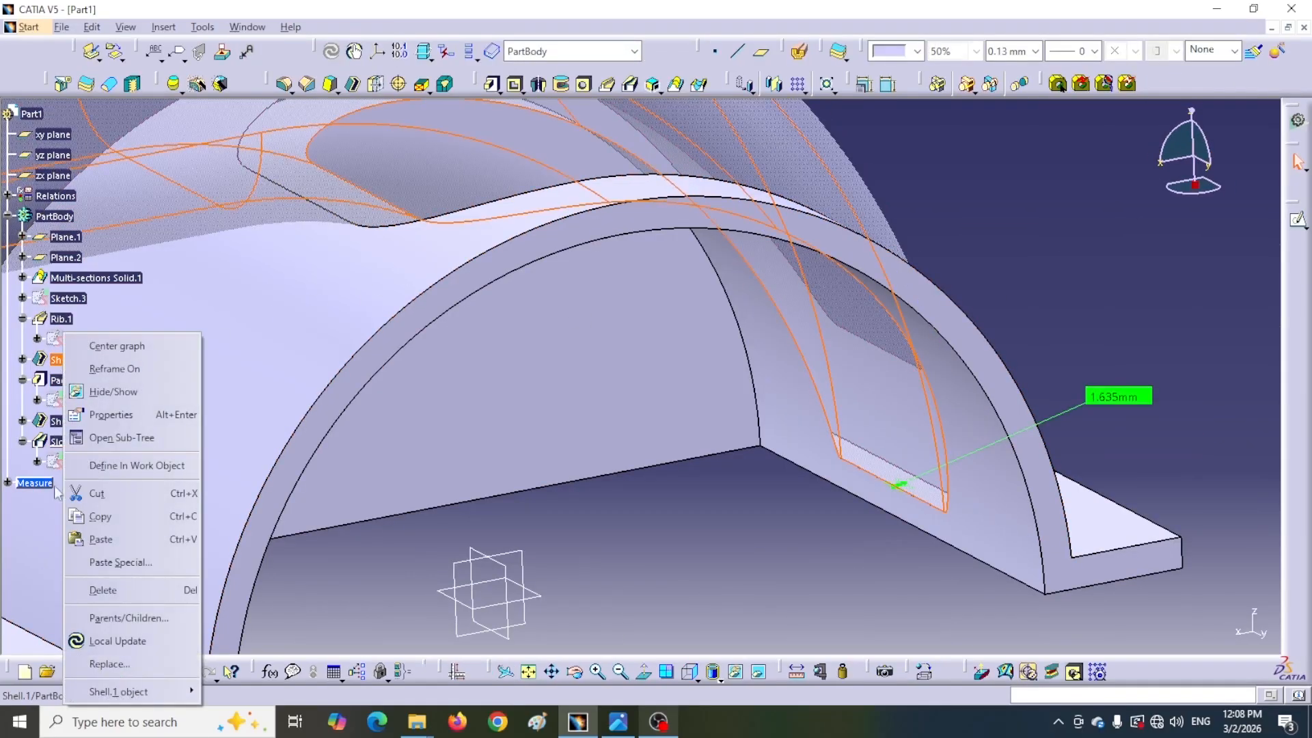
click(107, 415)
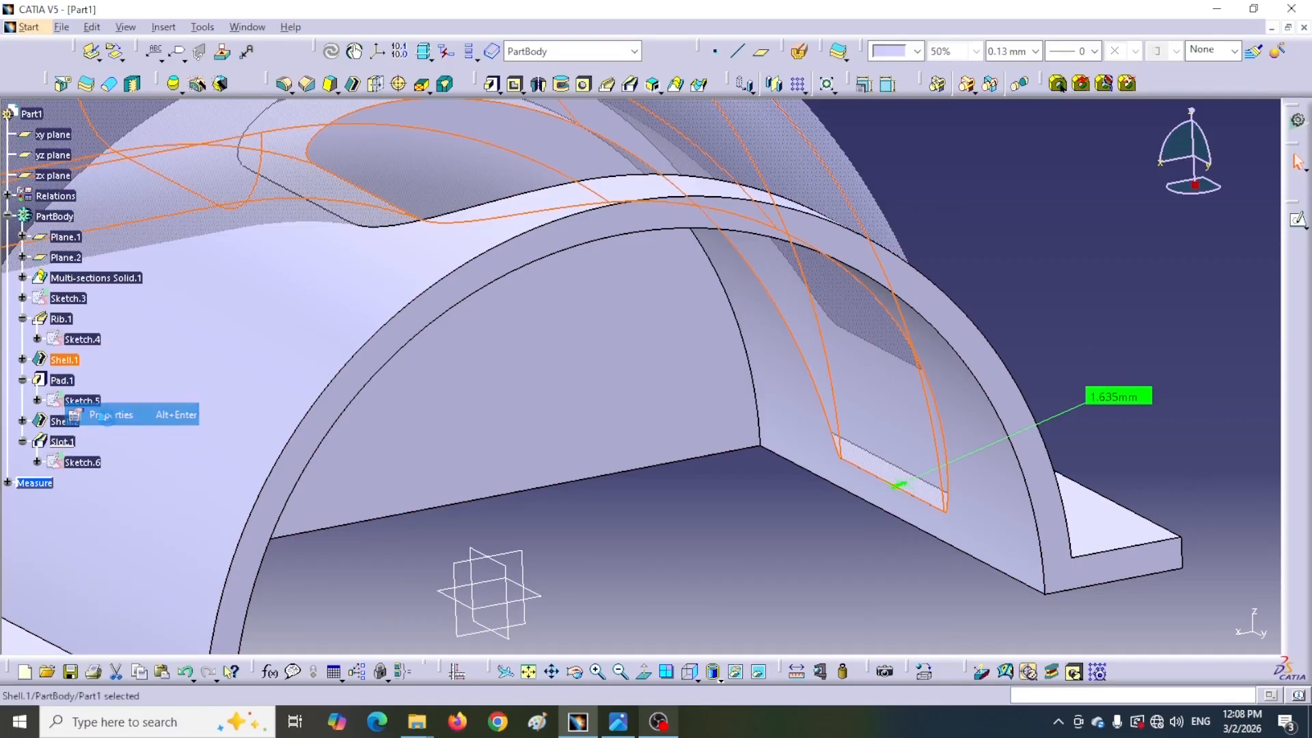
click(668, 265)
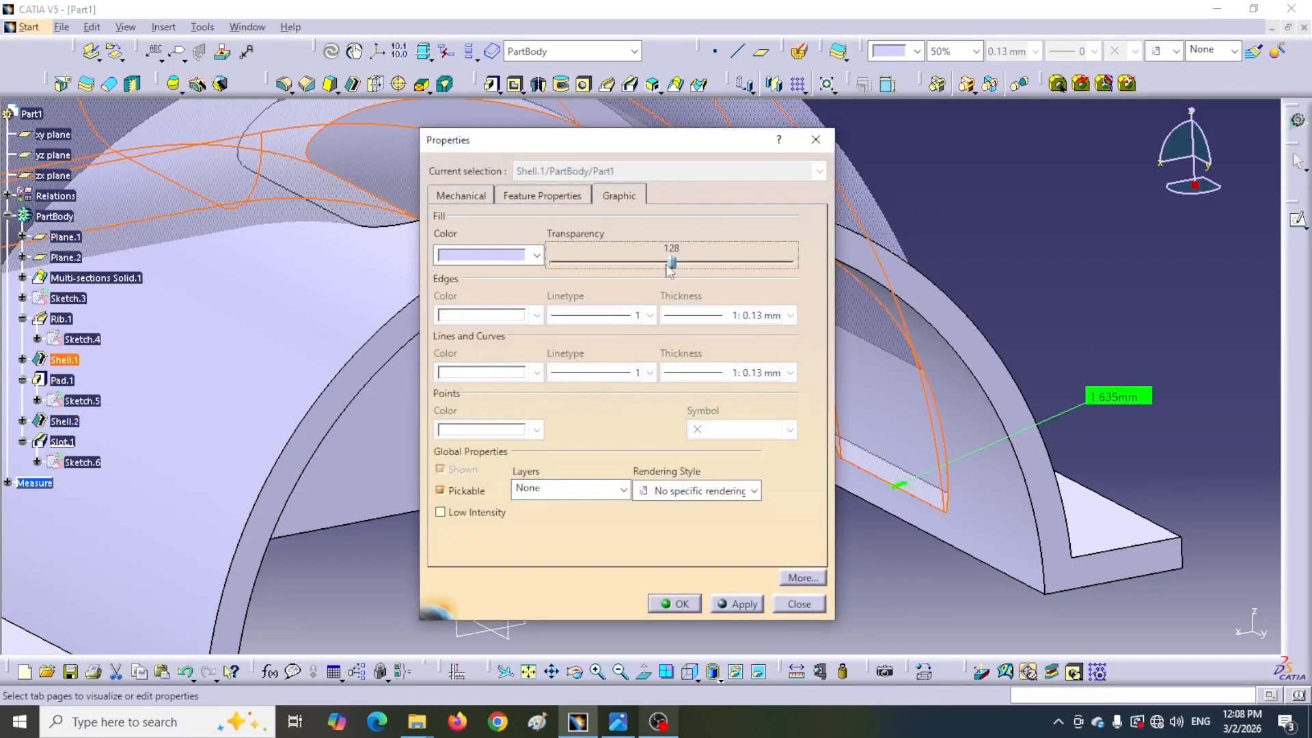
drag(657, 260, 551, 262)
click(666, 605)
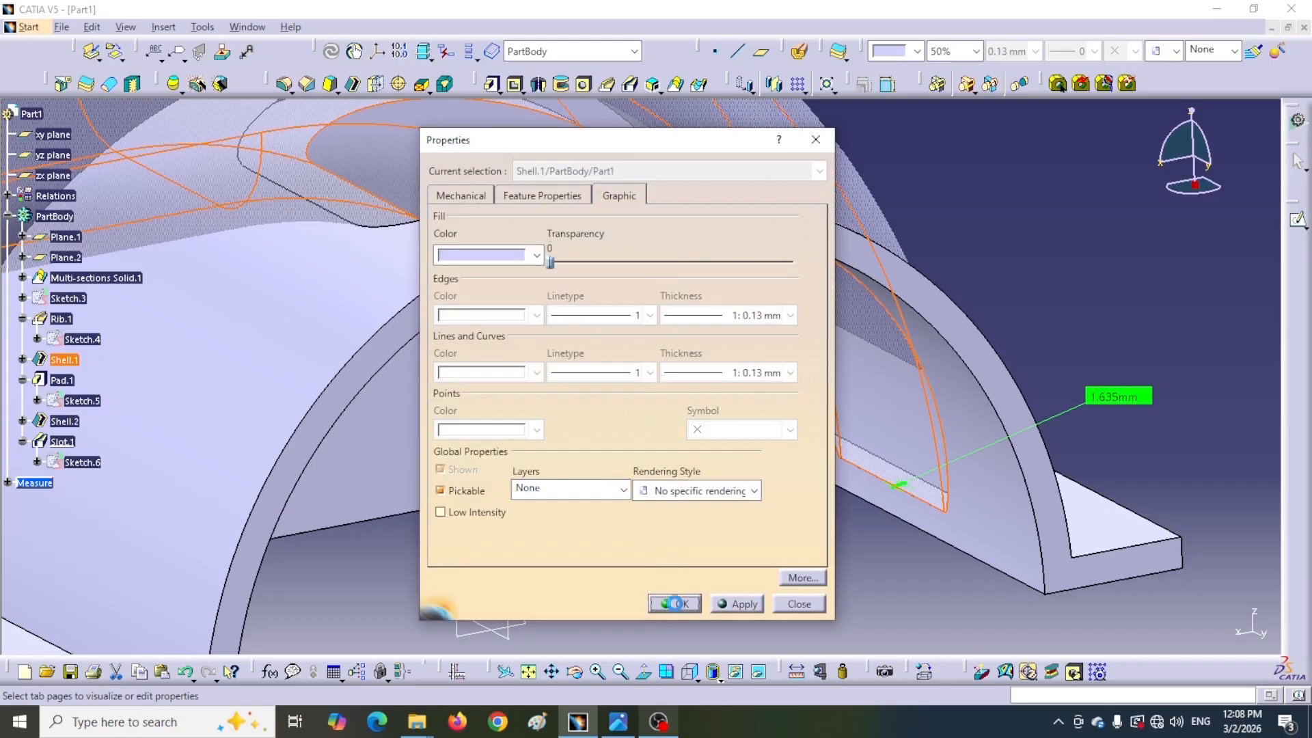
click(764, 497)
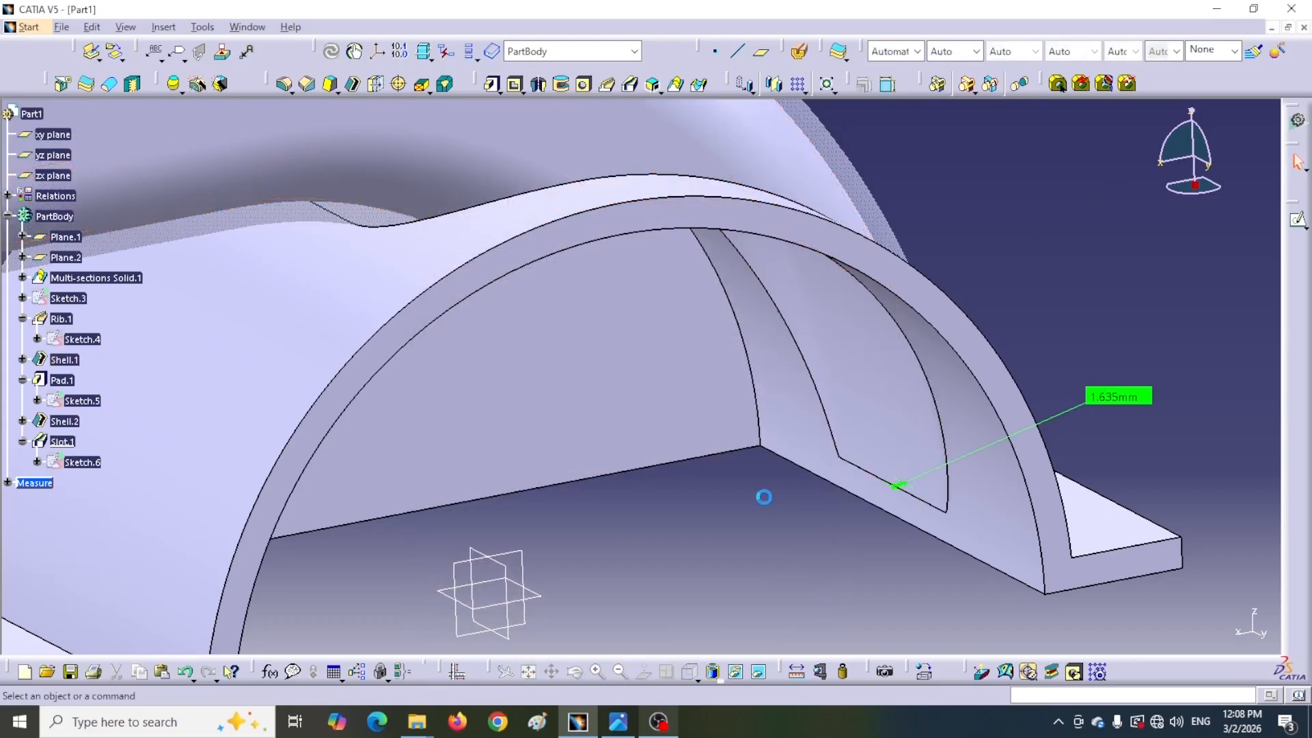
Examine the updated slot through the support and the flange holes on the reference drawing
middle_drag(720, 479, 753, 439)
middle_drag(954, 389, 629, 303)
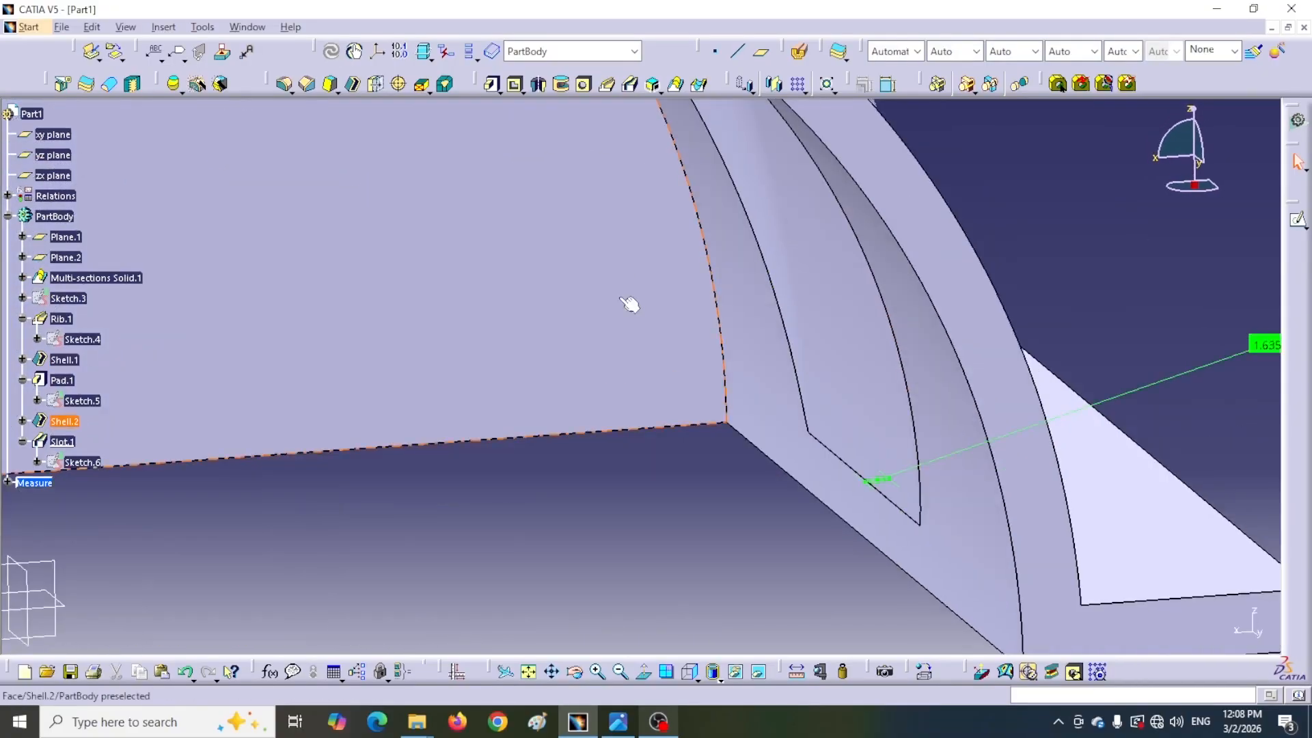
ctrl+middle_drag(879, 477, 686, 383)
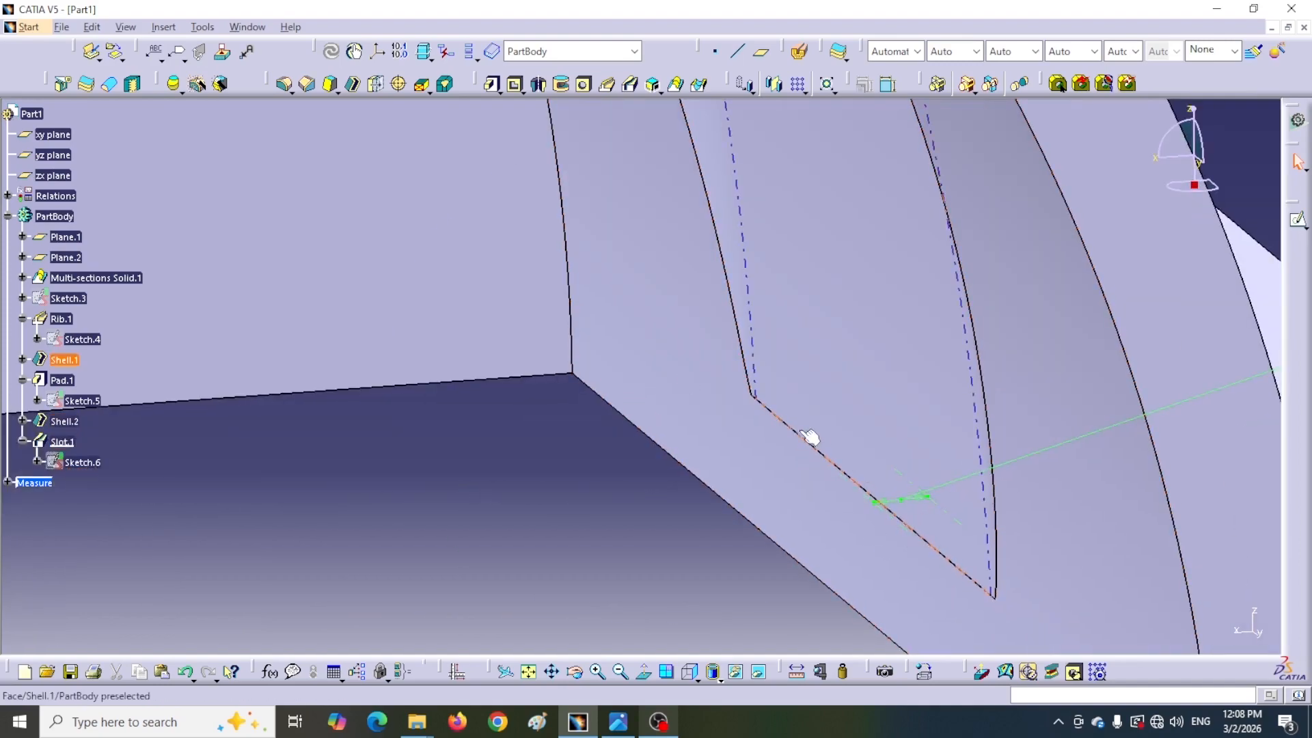
middle_drag(779, 542, 999, 324)
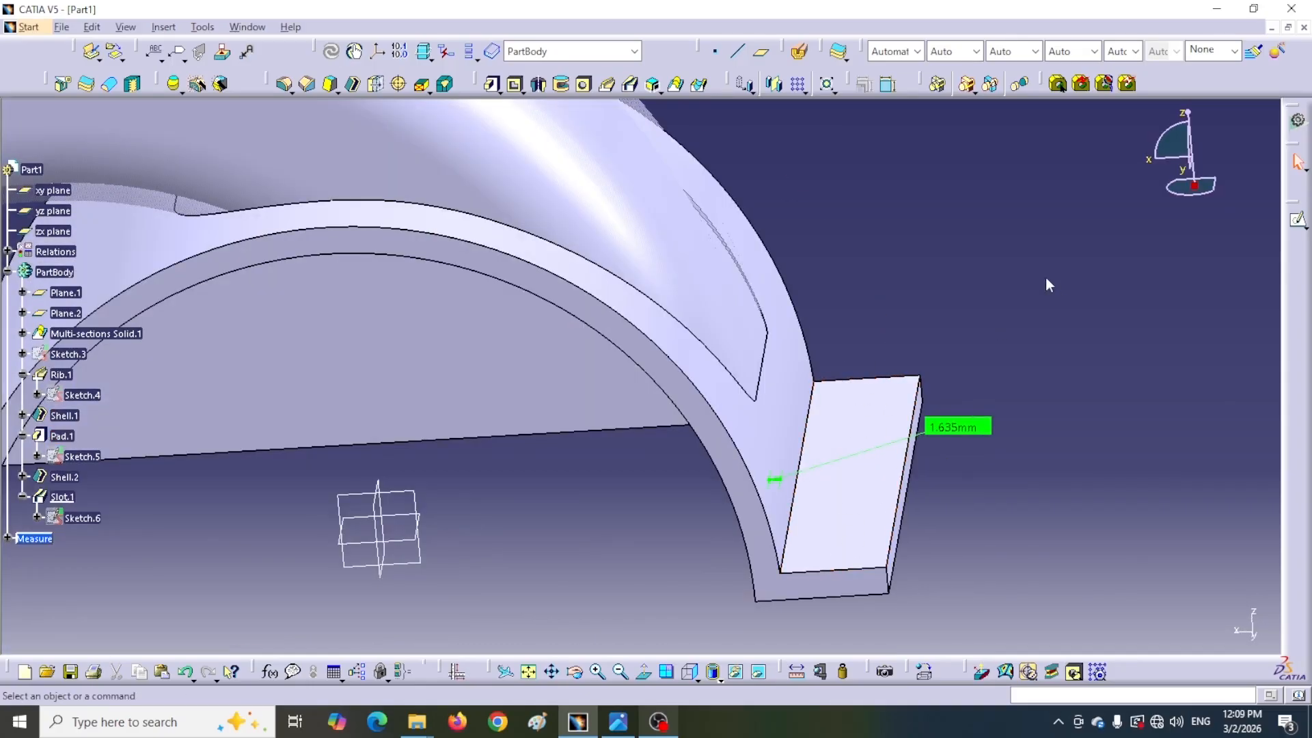
click(618, 722)
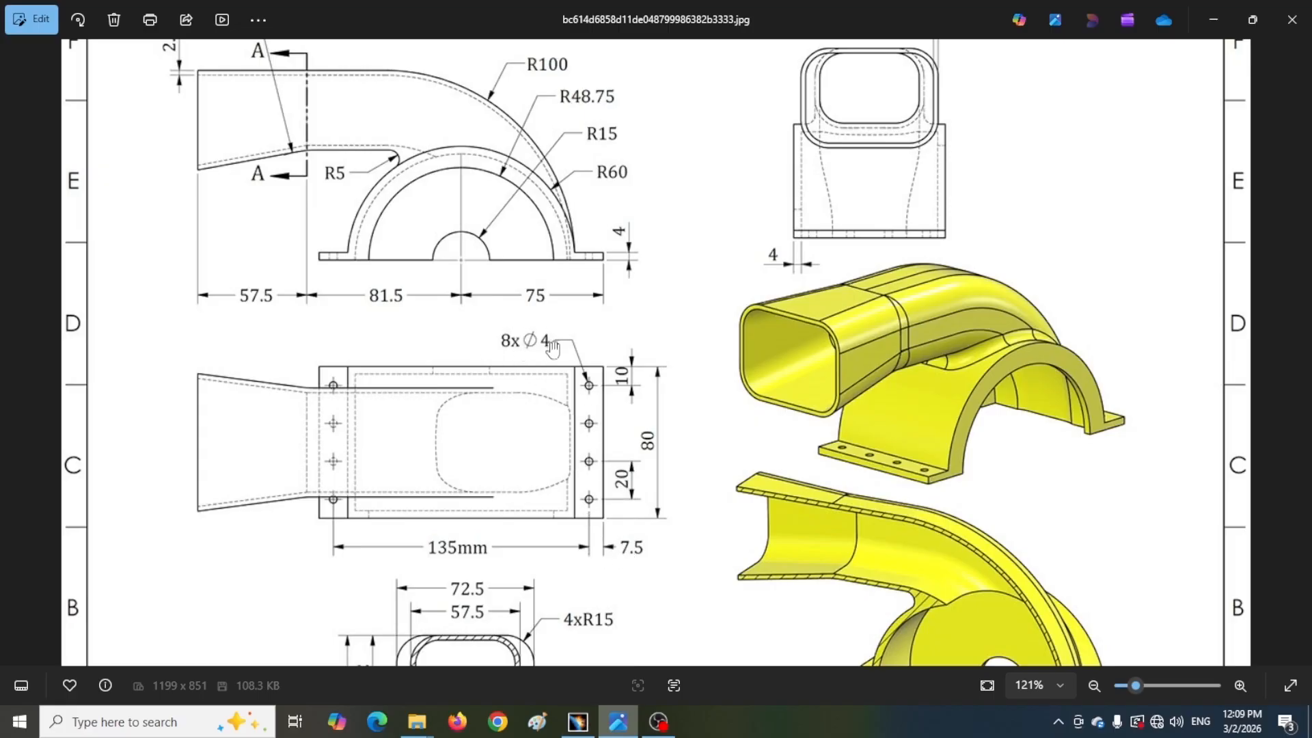
click(578, 722)
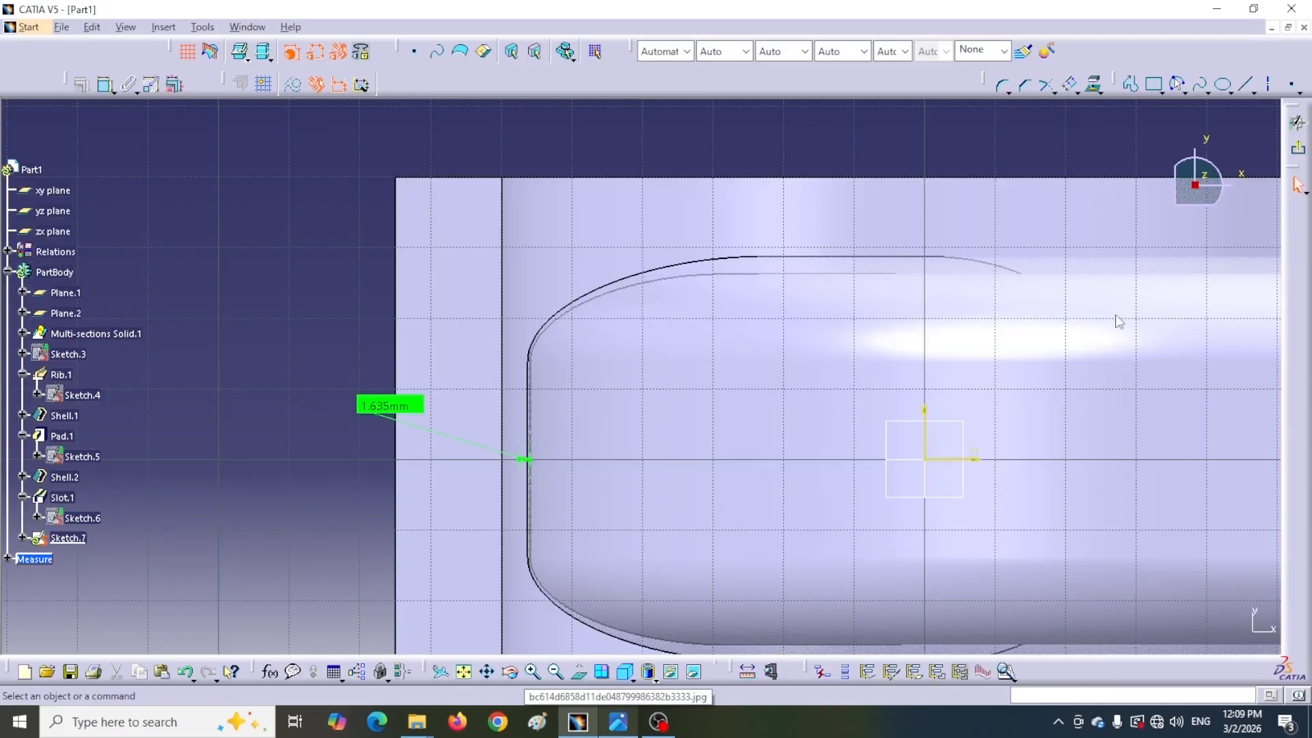
Sketch a circle about 5.4 mm in diameter near the flange's upper-left corner in Sketch.7
mouse_move(790, 400)
middle_down()
mouse_move(899, 264)
mouse_move(899, 310)
middle_up()
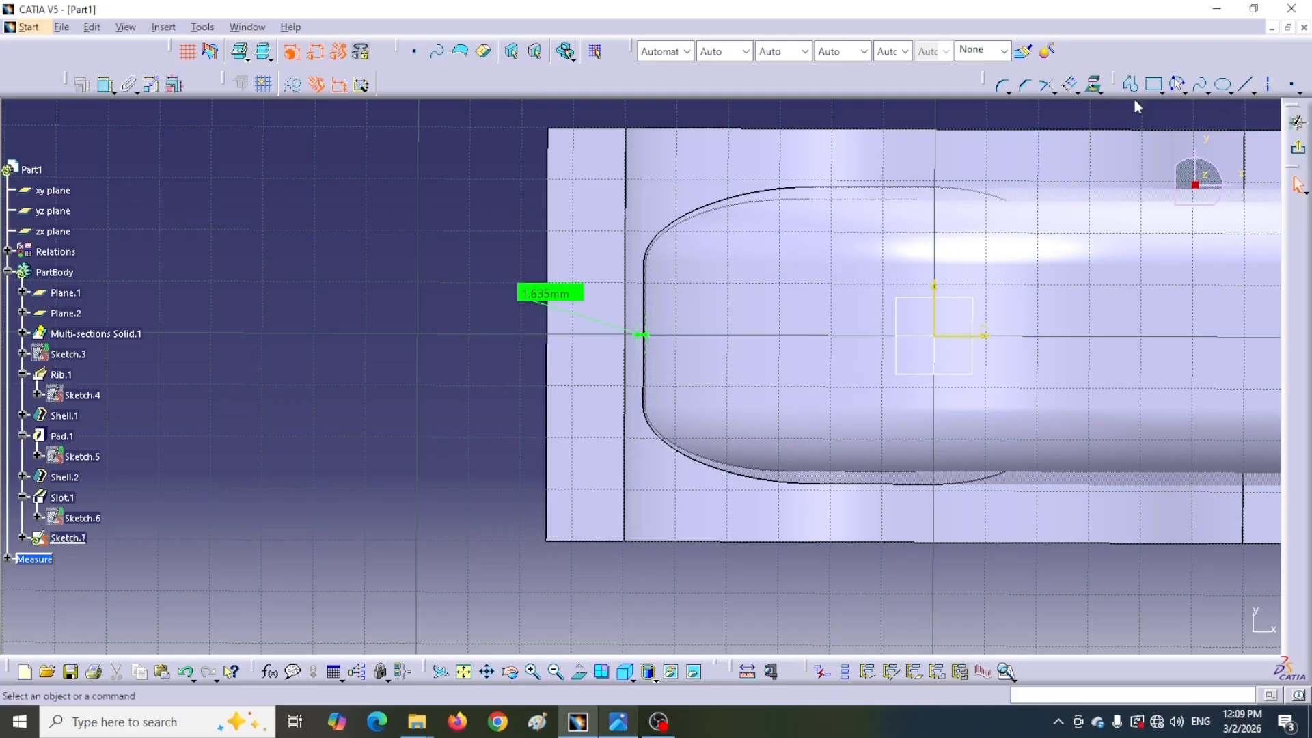
click(1184, 91)
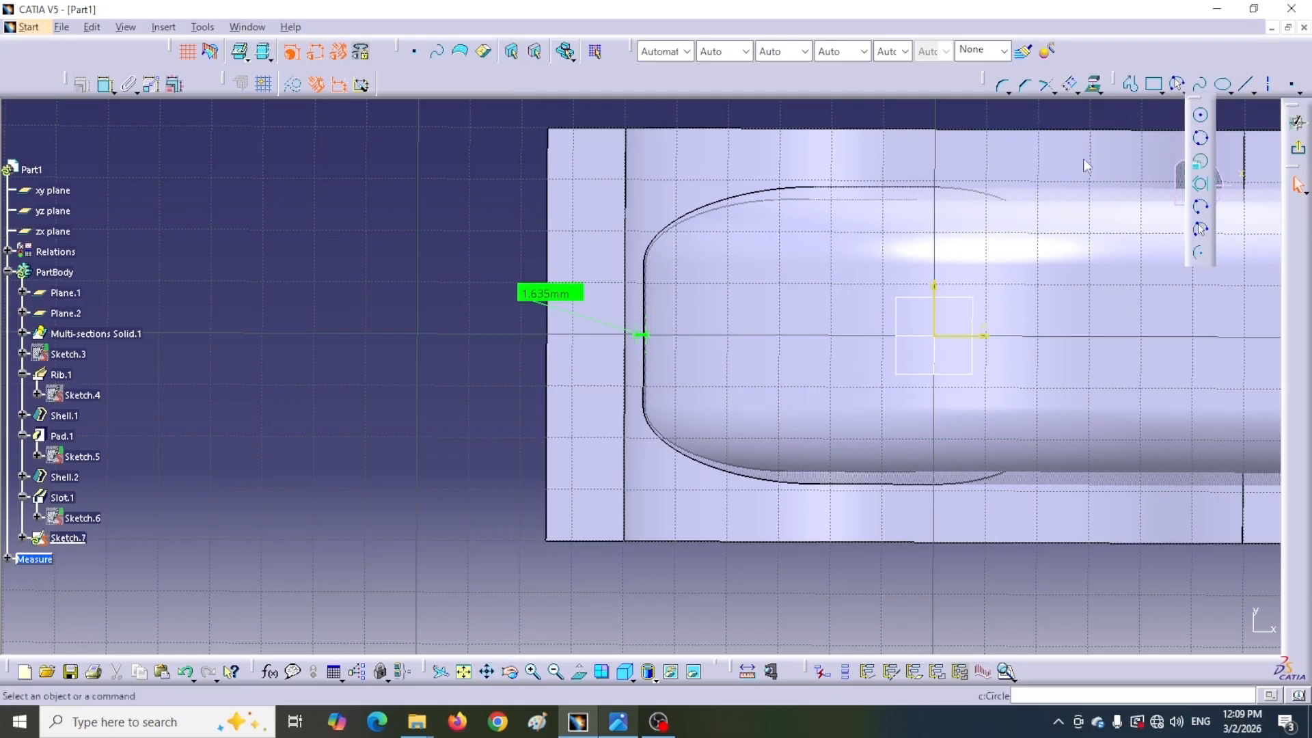
click(1201, 115)
click(587, 183)
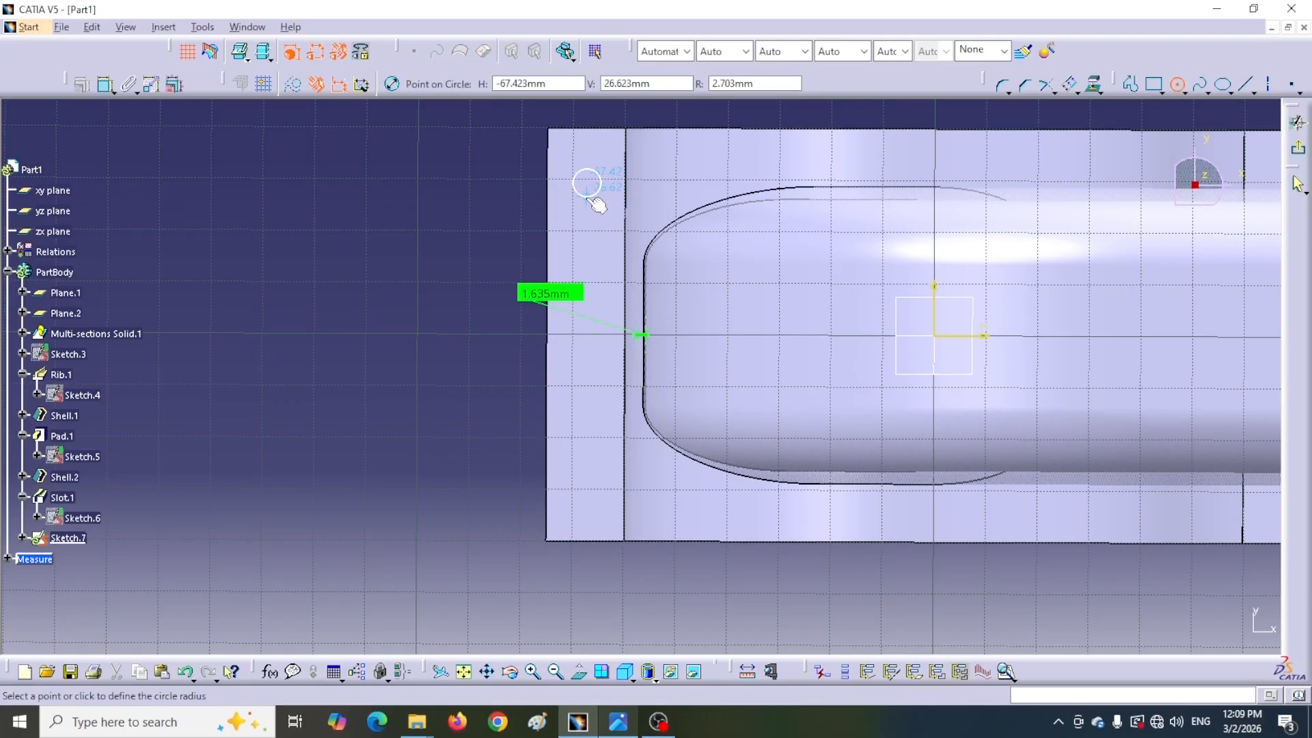
click(592, 197)
Dimension the circle's diameter and set it to 4 mm
click(105, 84)
click(586, 197)
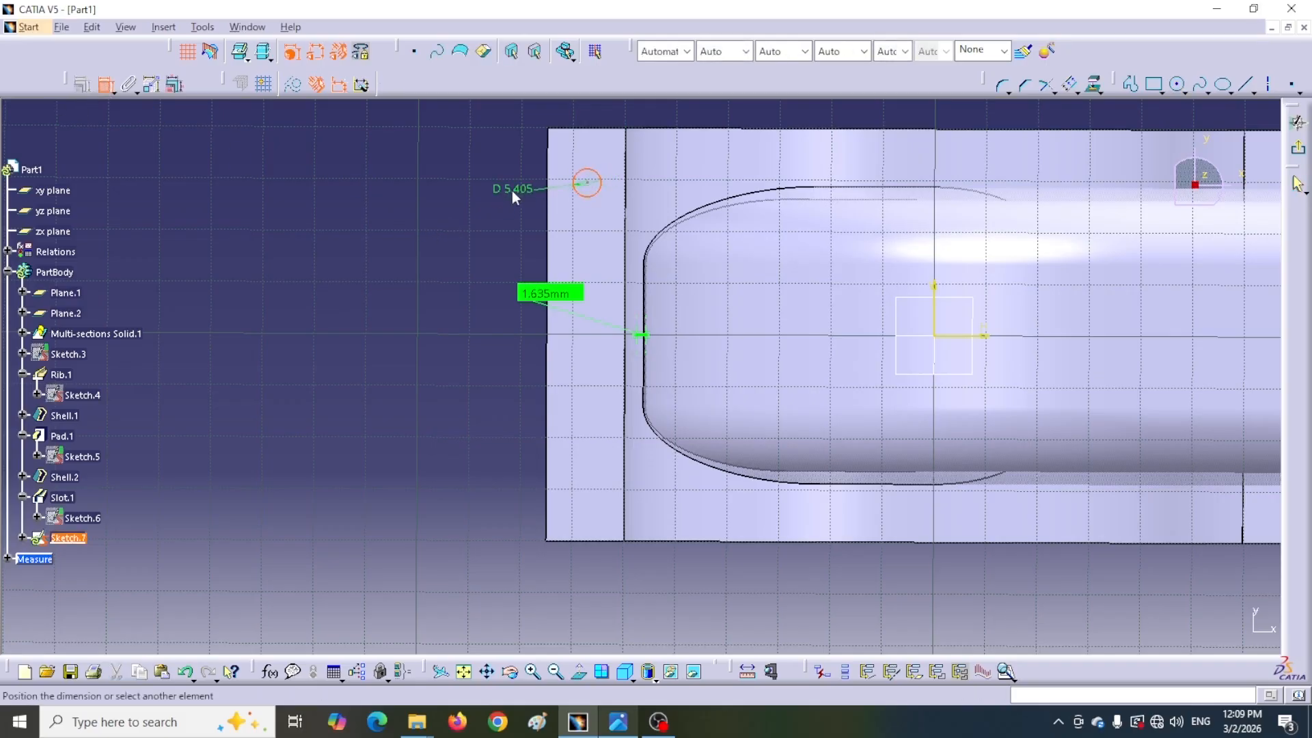
click(490, 191)
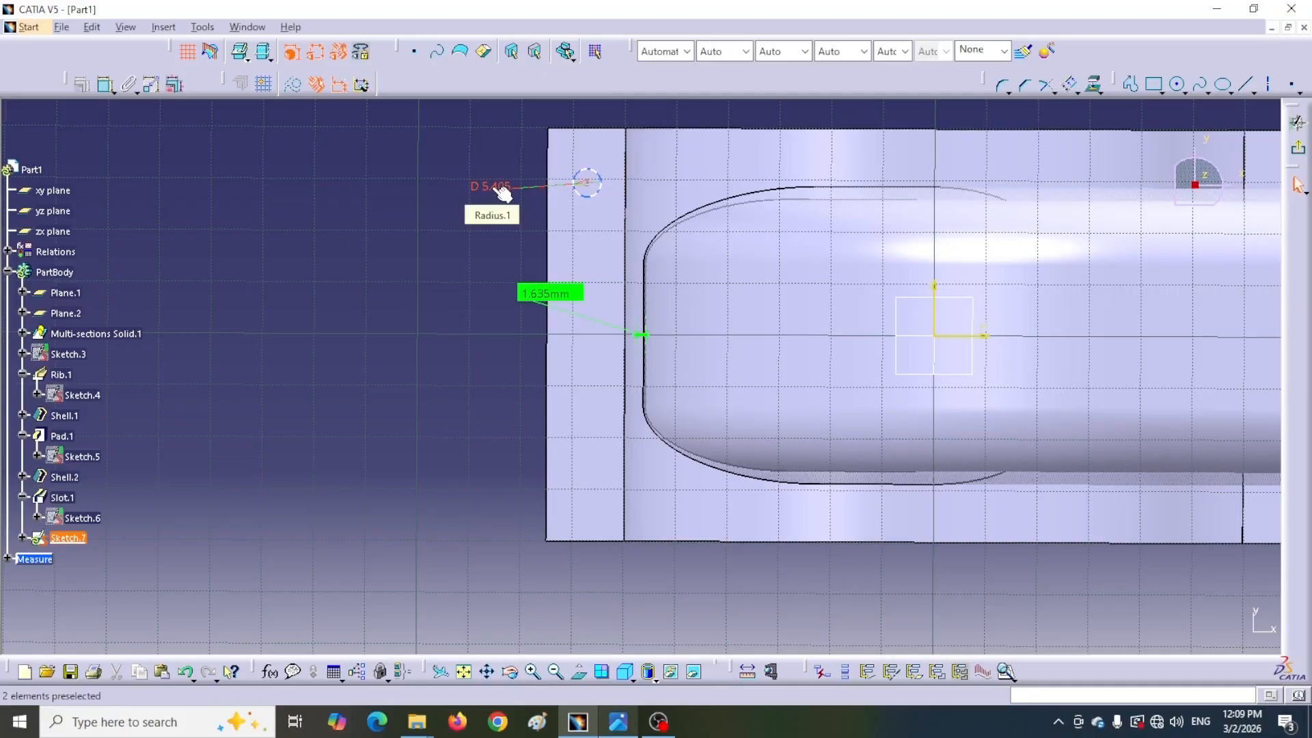
click(617, 725)
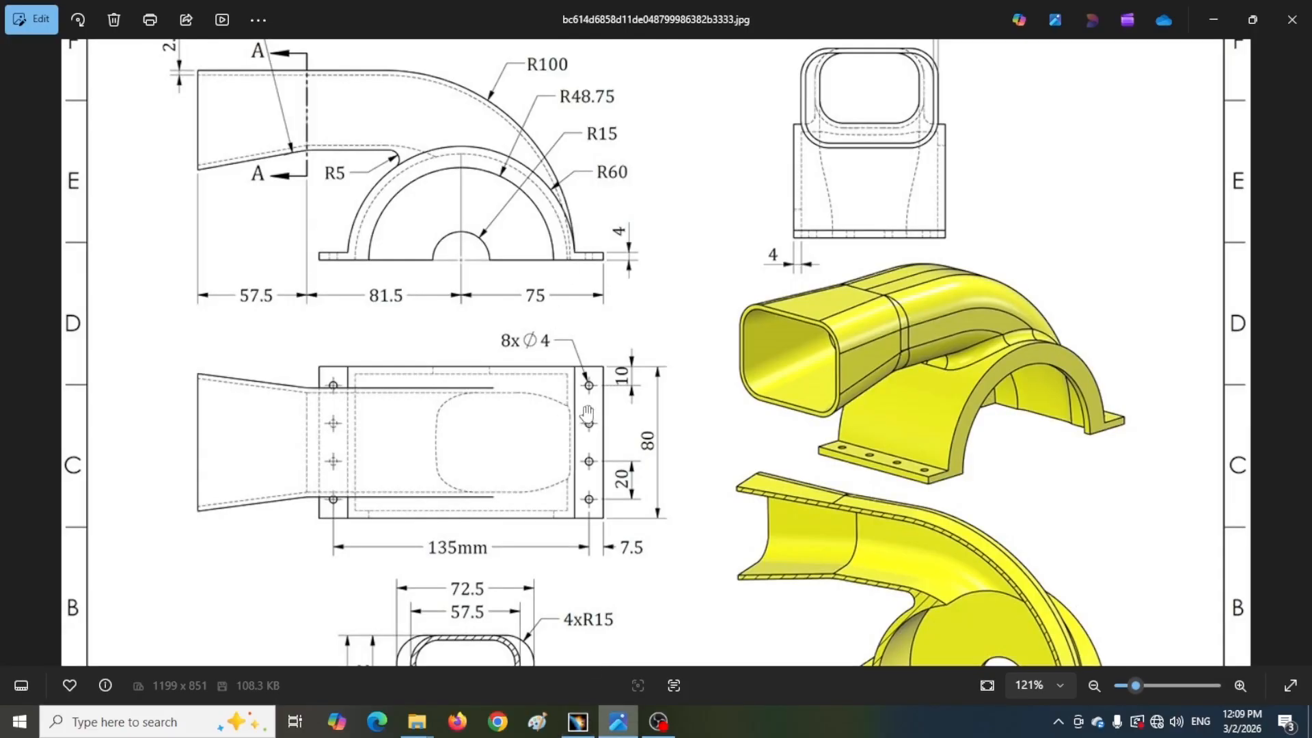
click(578, 722)
double_click(486, 185)
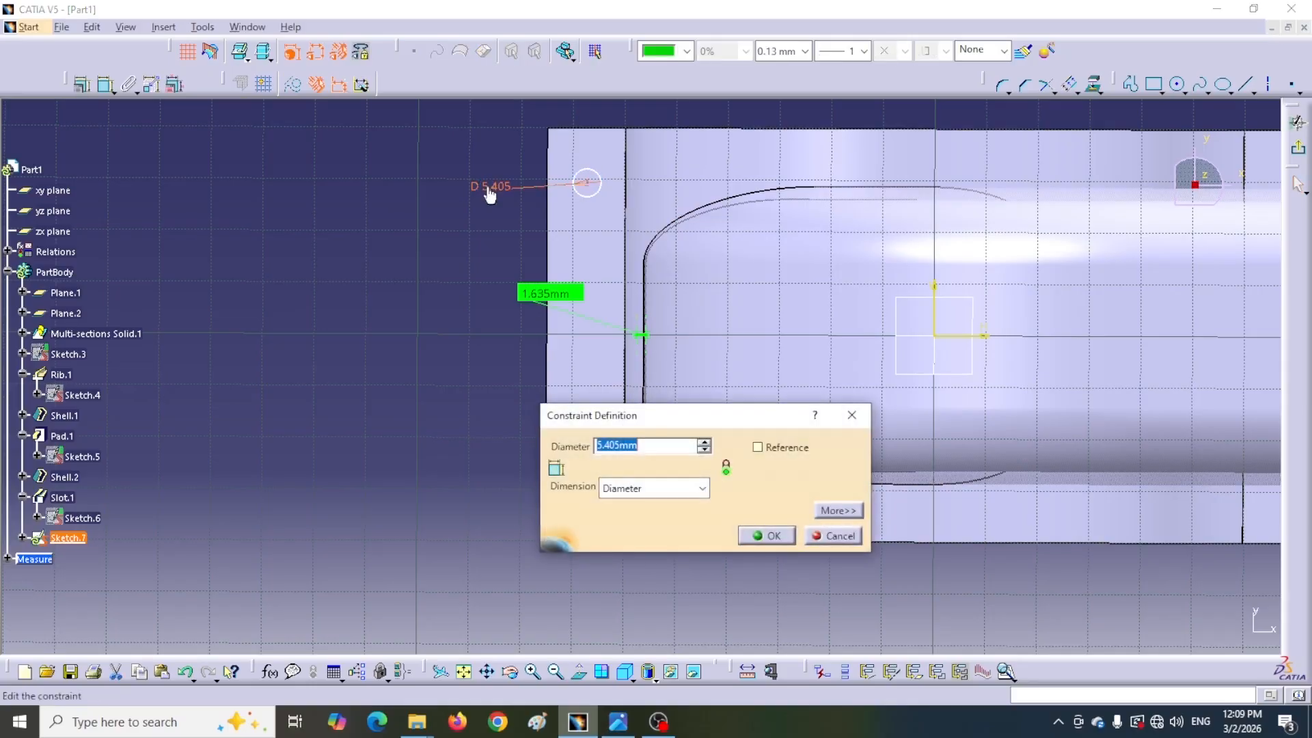
text(4)
key(Return)
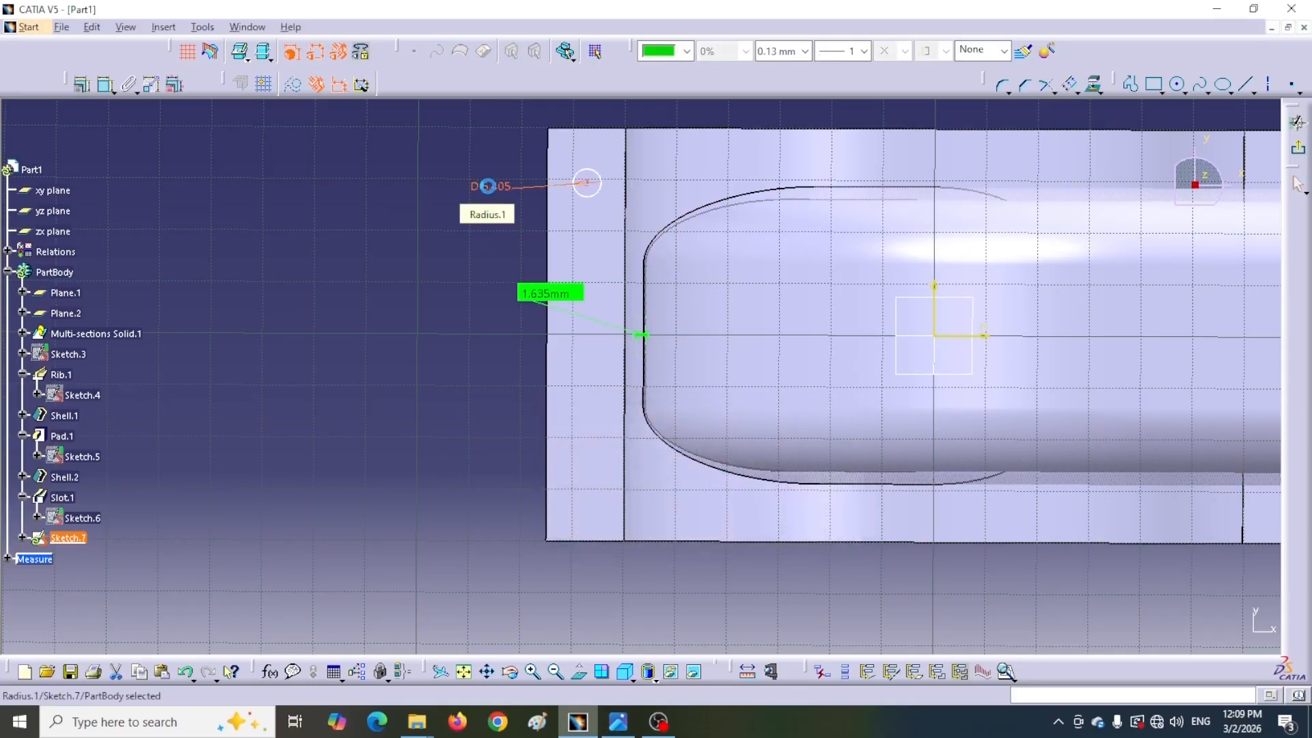
Dimension the circle center's distance from the flange's left edge and set it to 7.5 mm
middle_drag(476, 162, 507, 445)
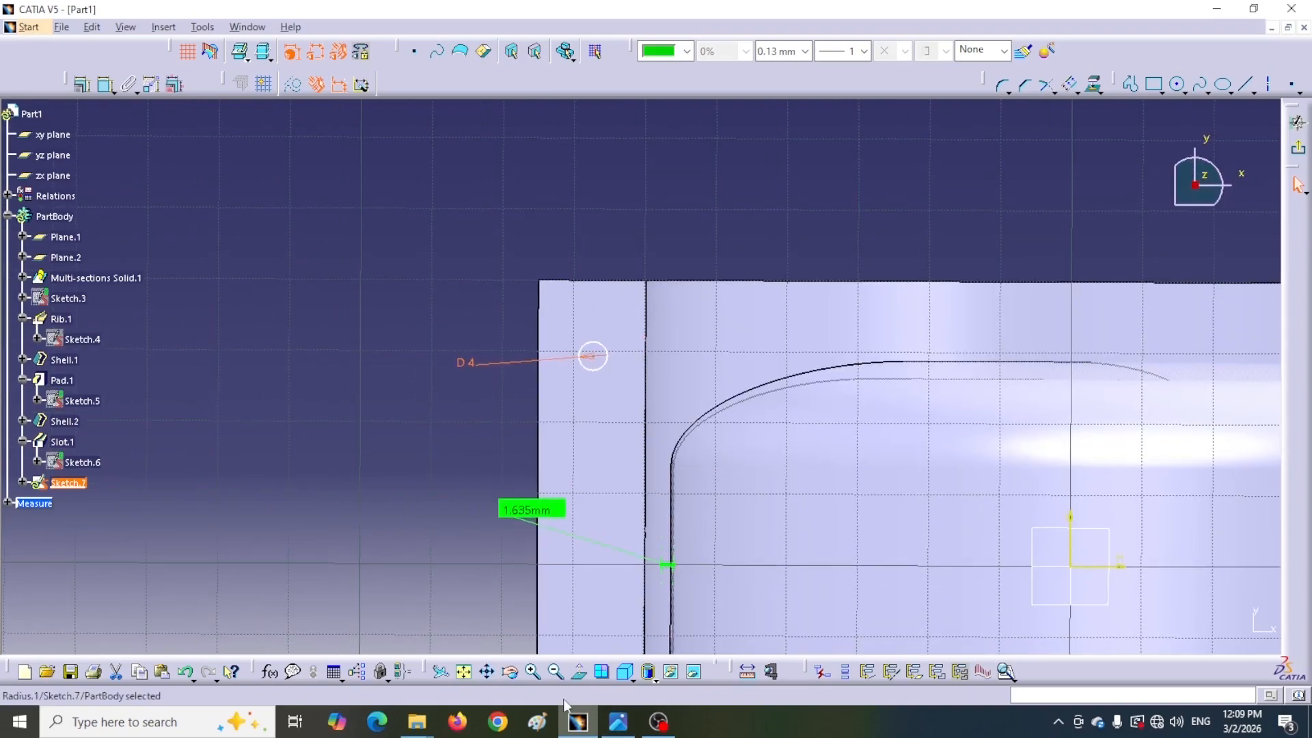
click(579, 673)
click(579, 672)
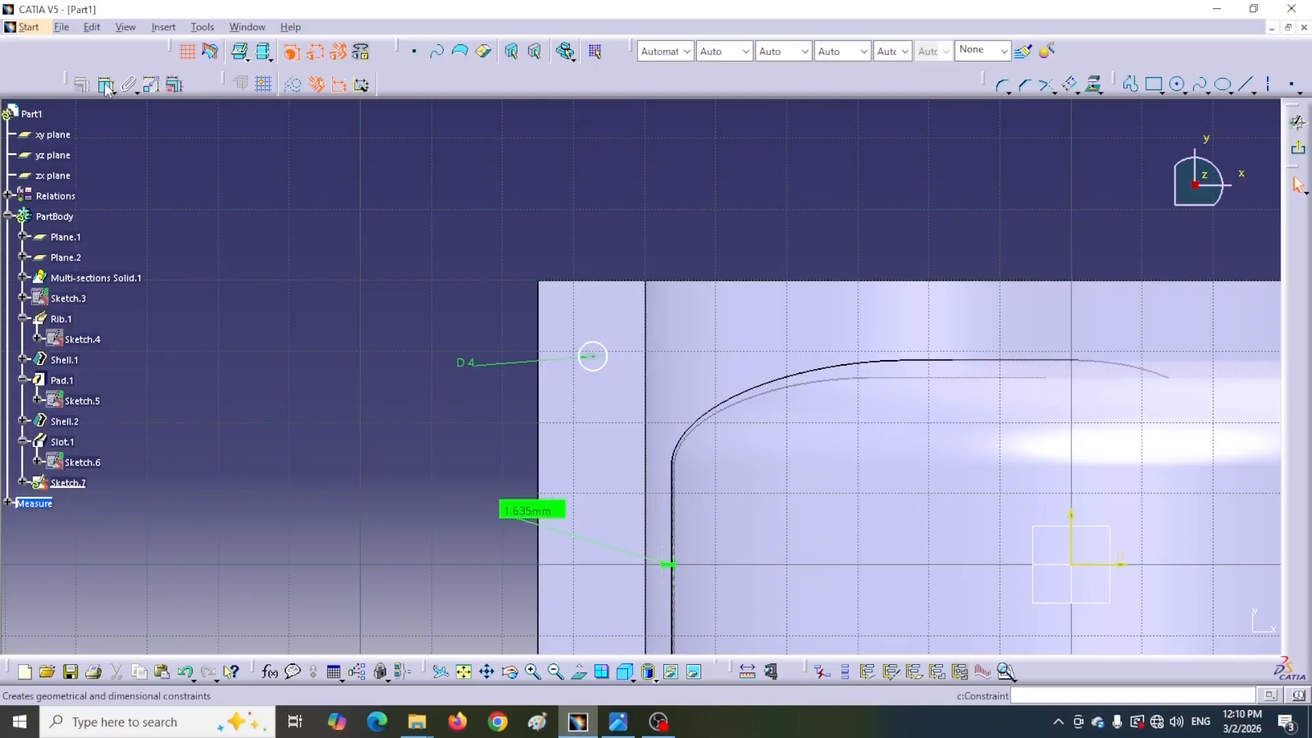
click(107, 85)
click(591, 358)
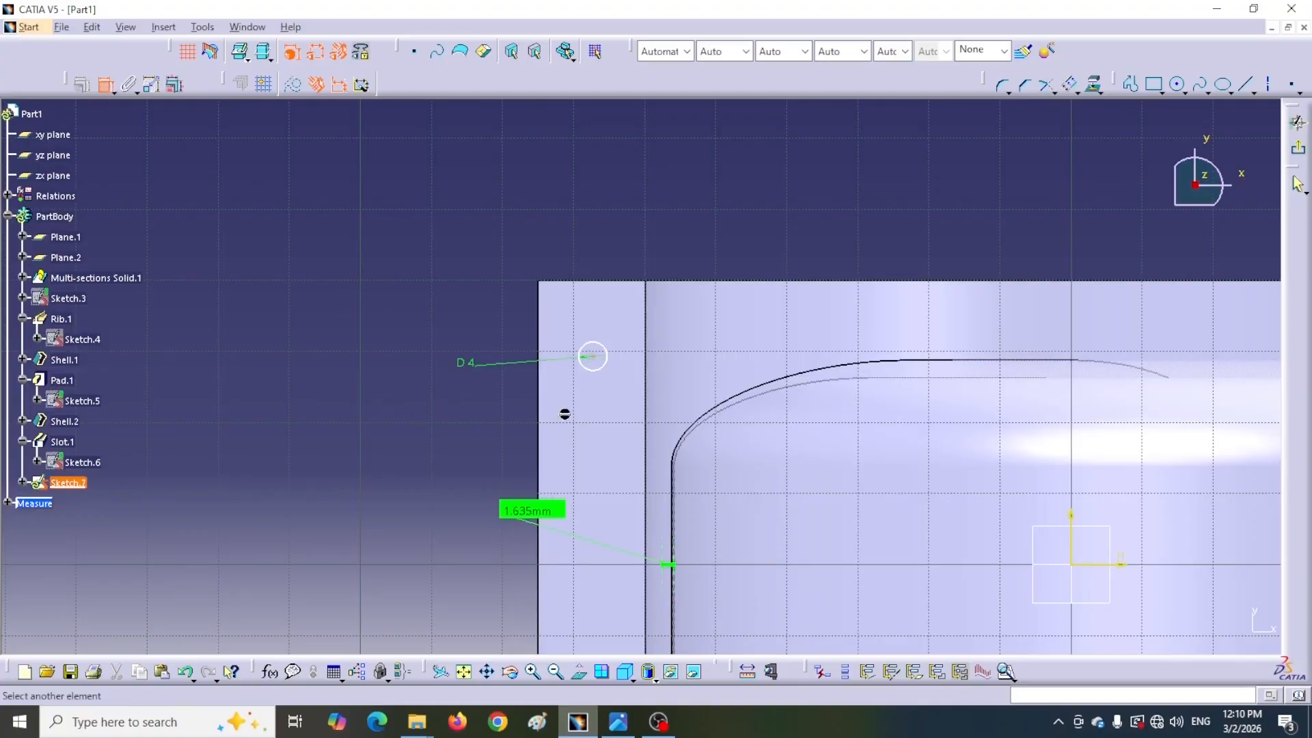
click(540, 405)
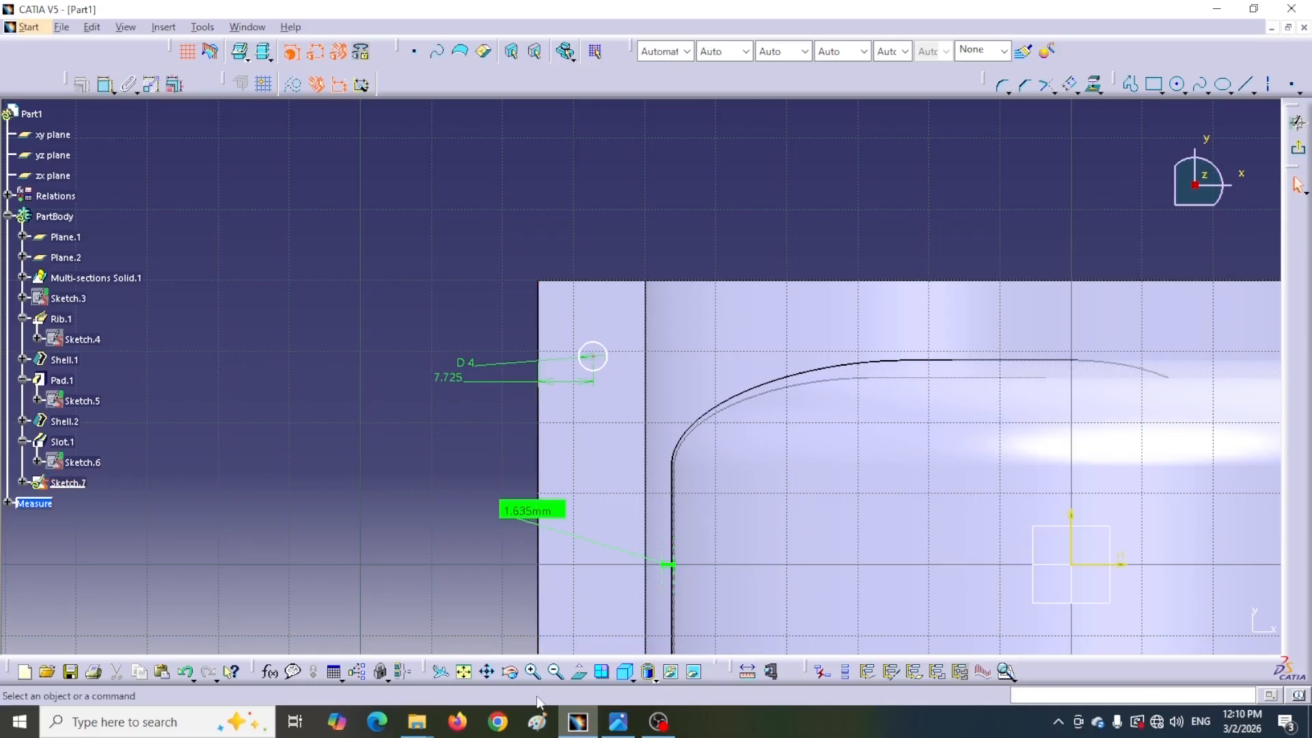
click(618, 722)
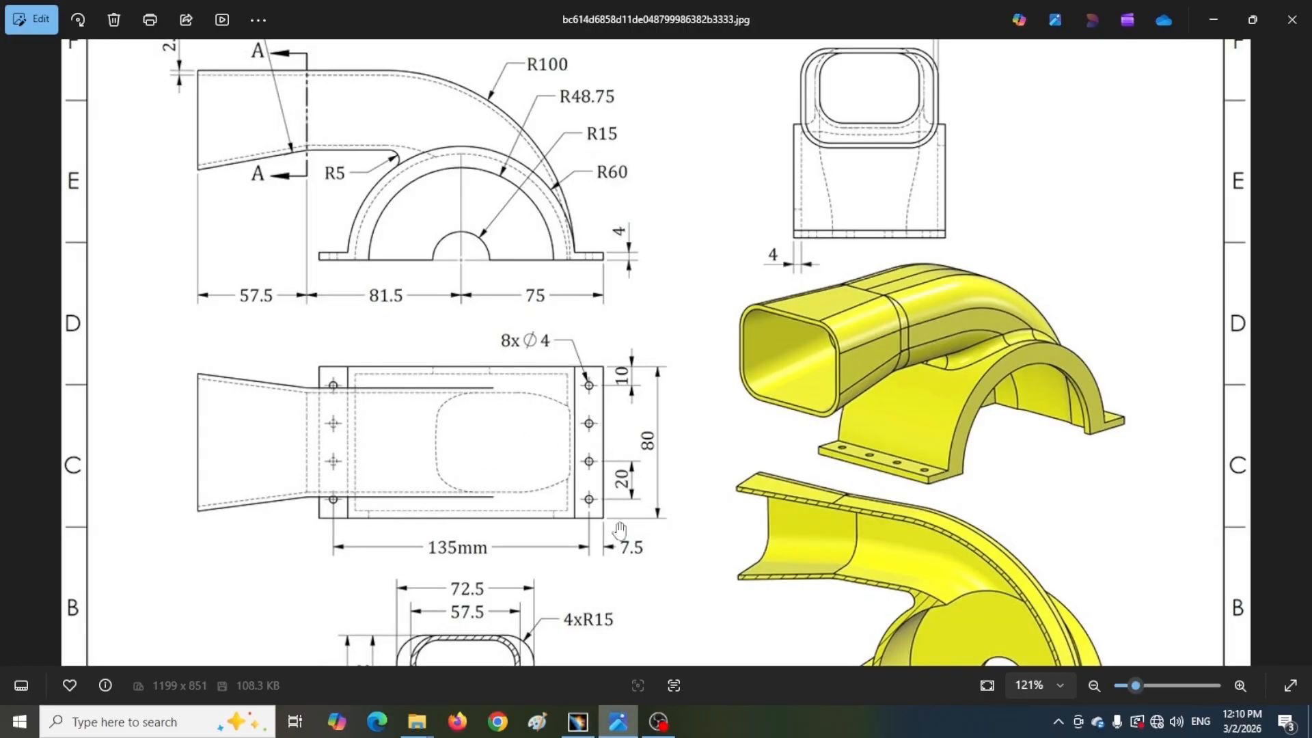
click(588, 721)
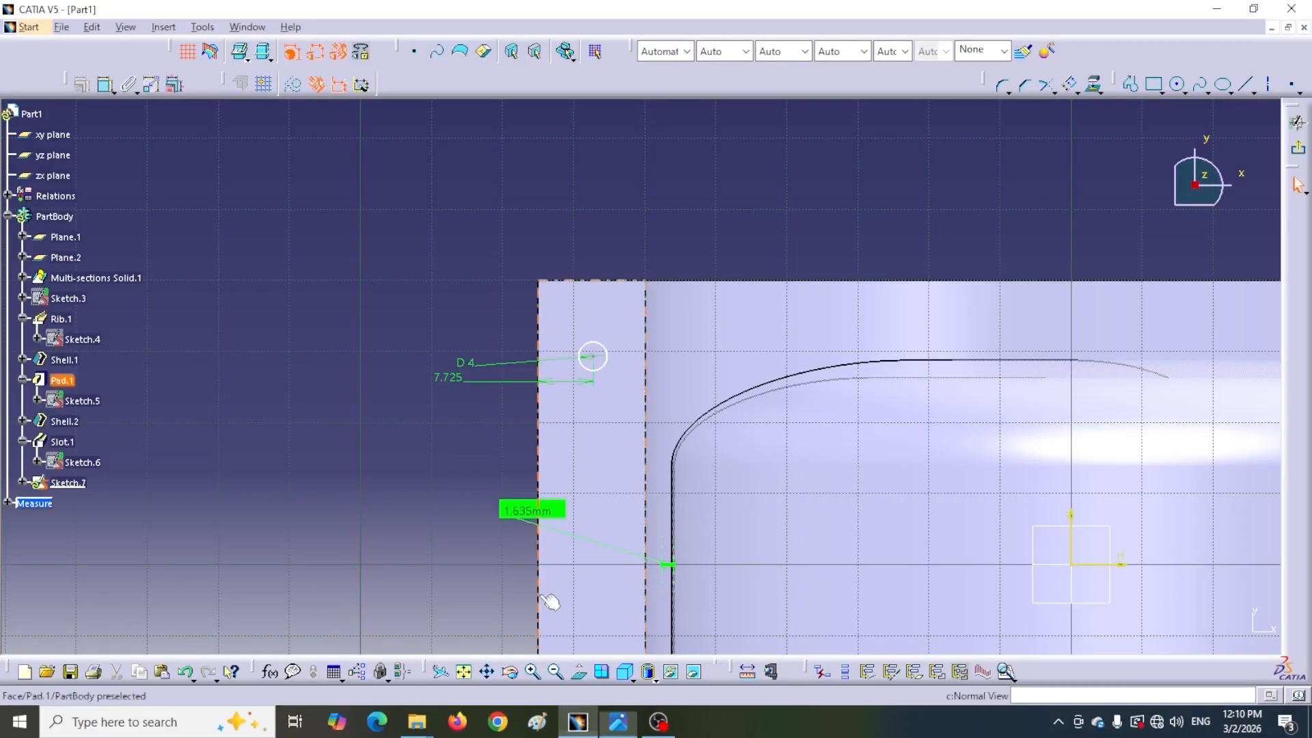
double_click(444, 377)
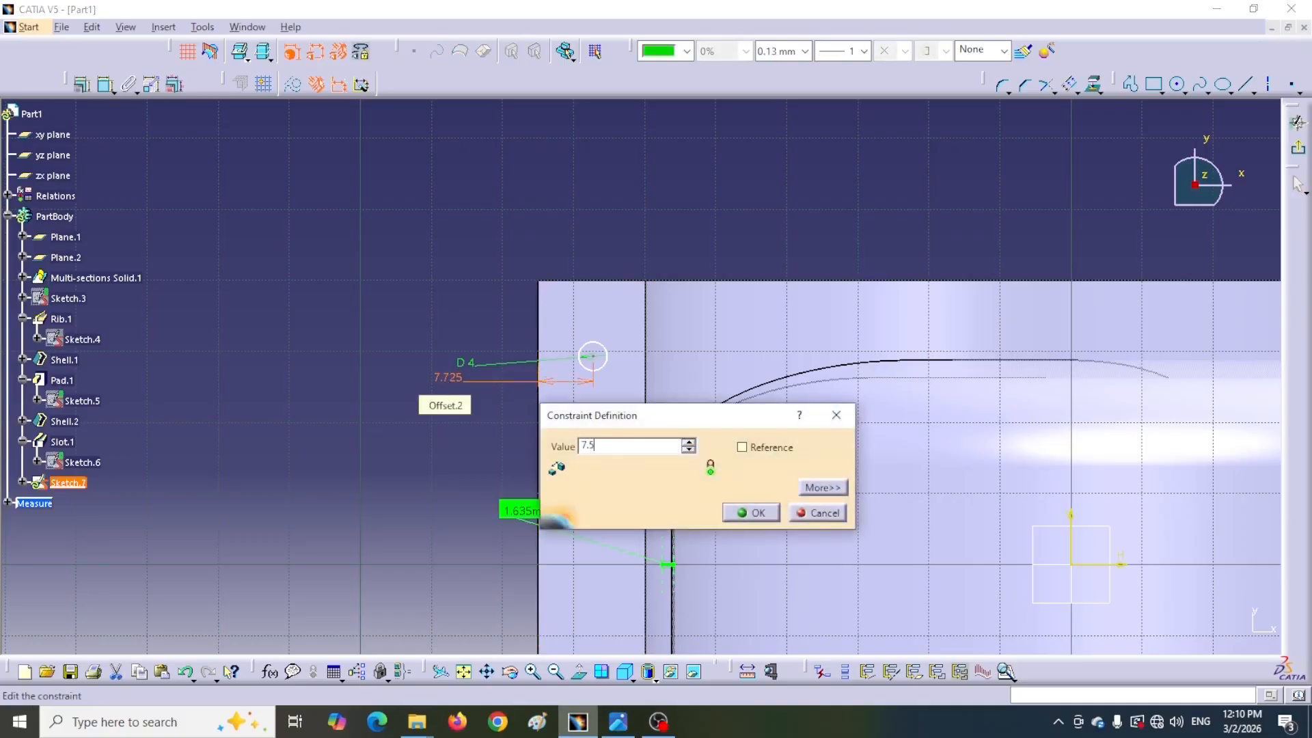
key(Return)
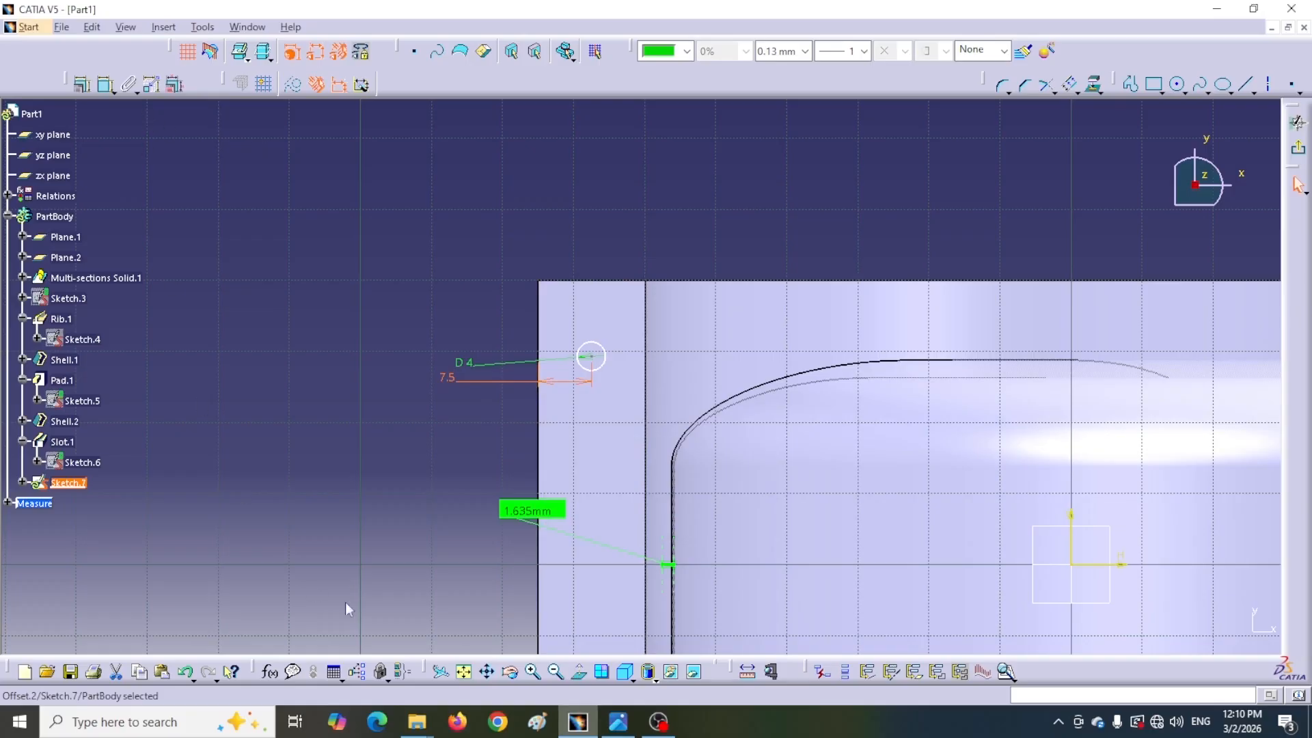
click(618, 722)
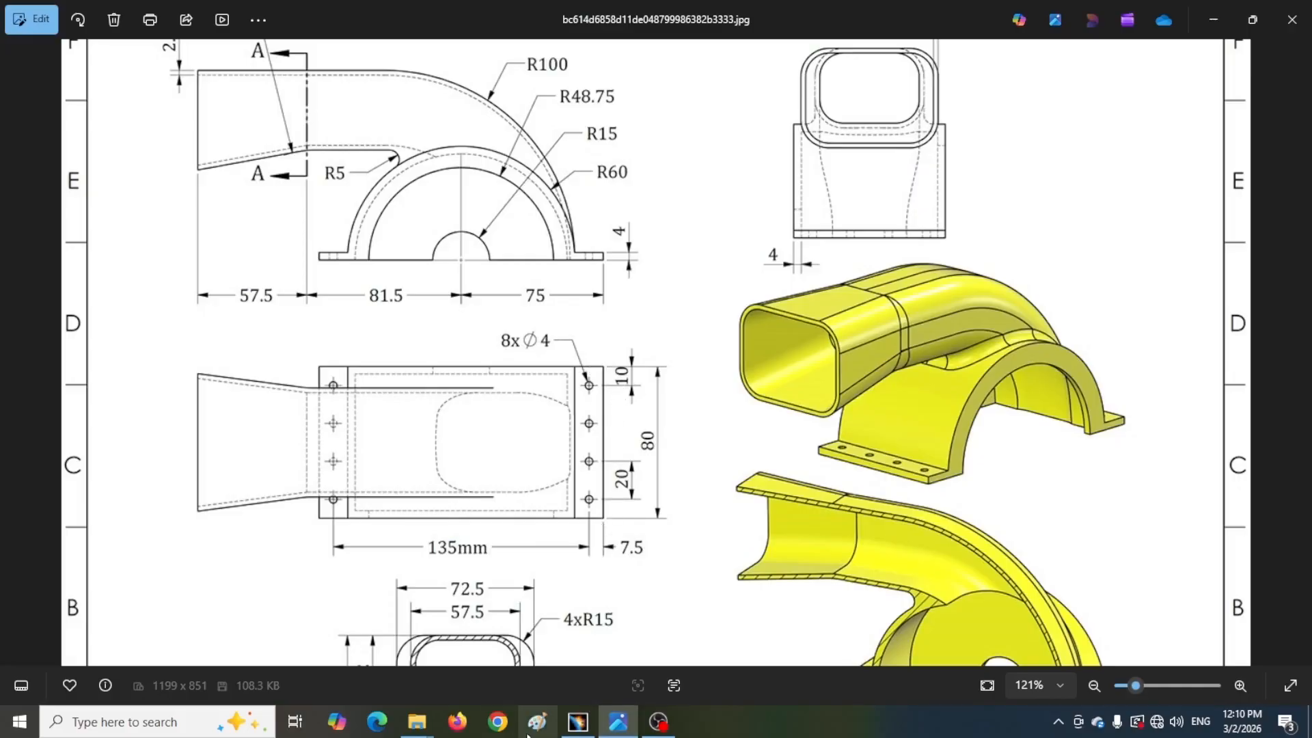
Dimension the first hole circle's distance from the flange's top edge and set it to 10 mm
click(578, 722)
click(105, 85)
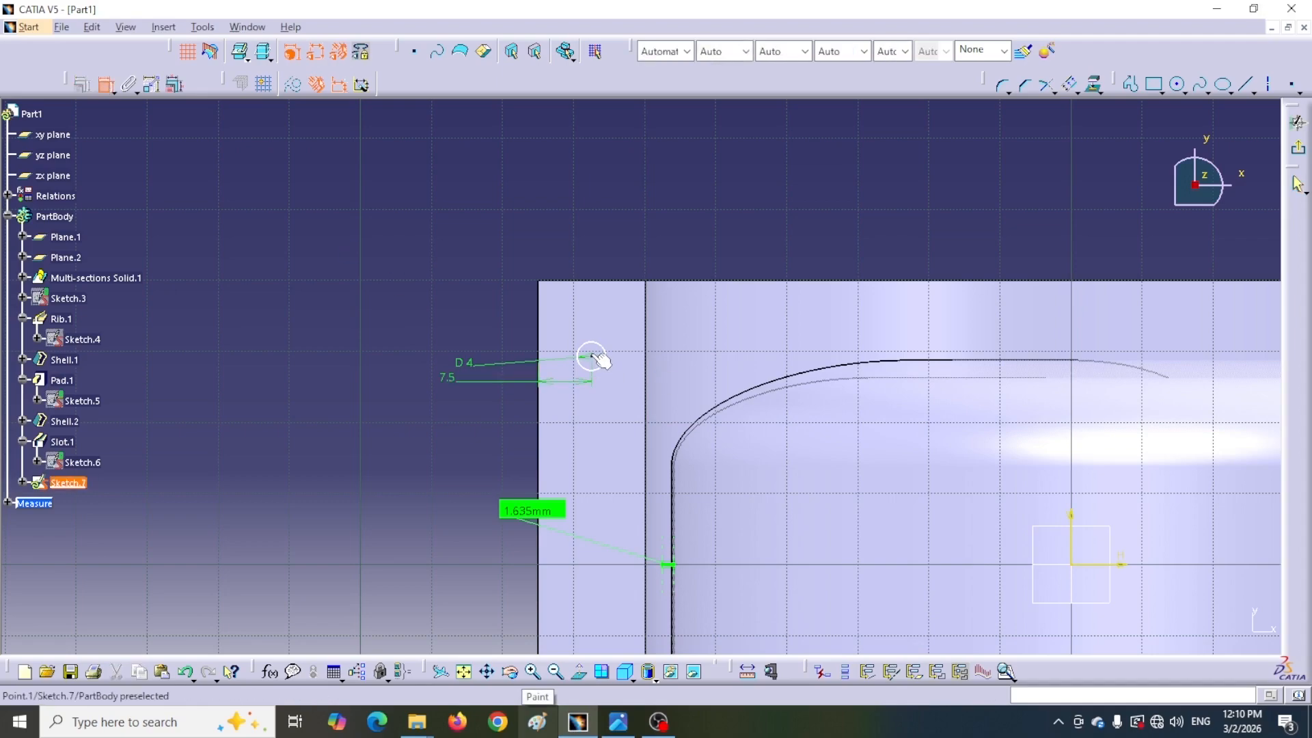
click(590, 357)
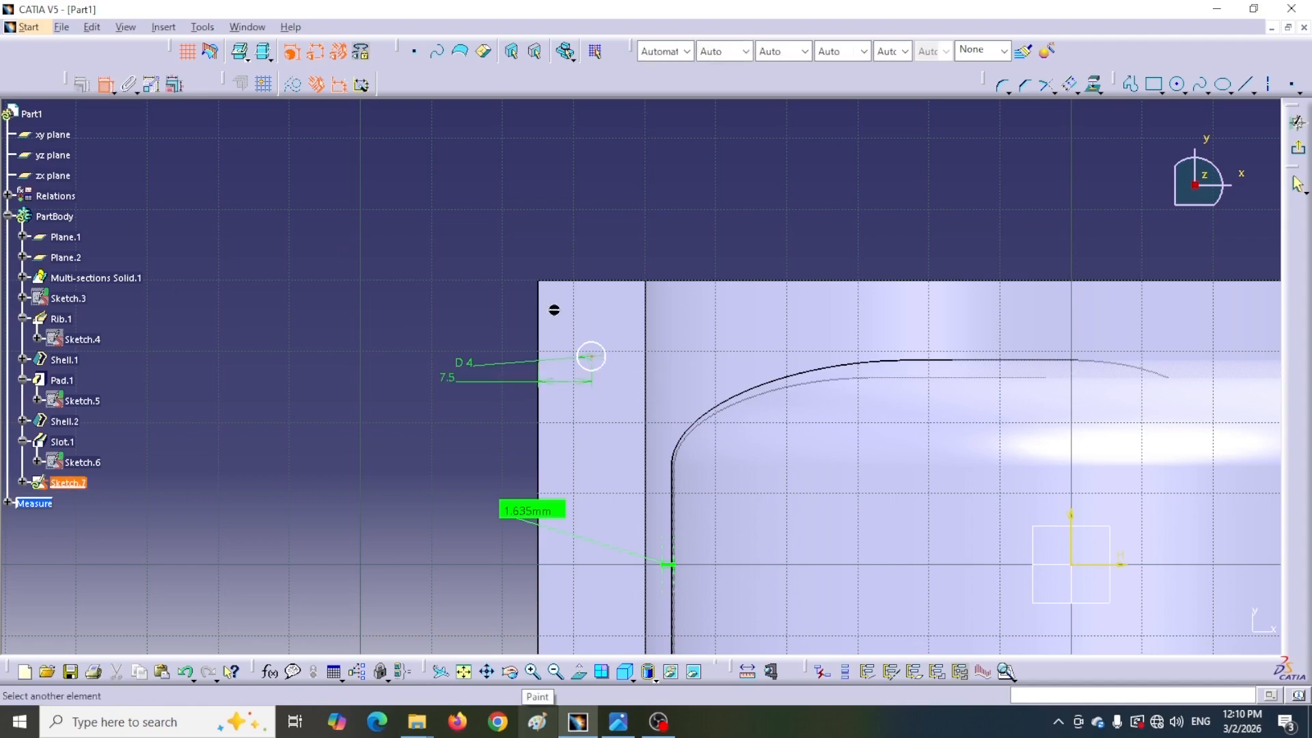
click(550, 284)
click(473, 245)
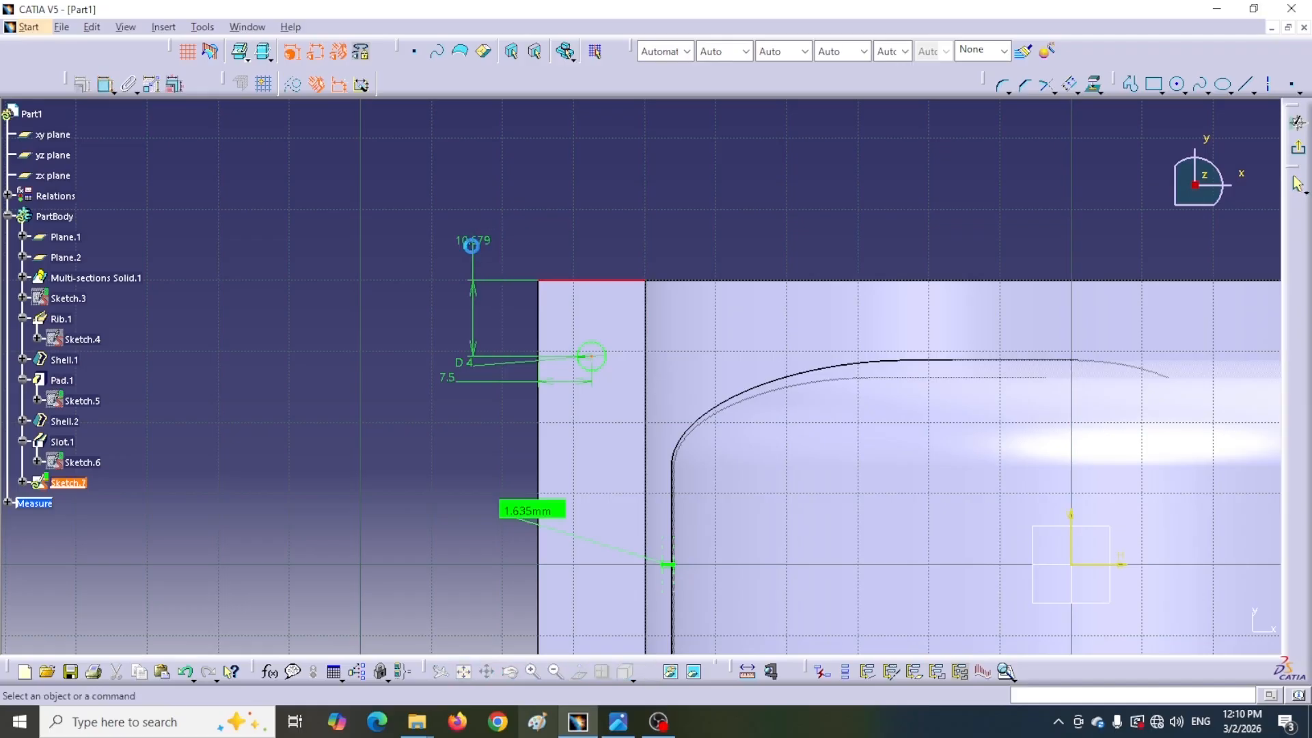
double_click(477, 250)
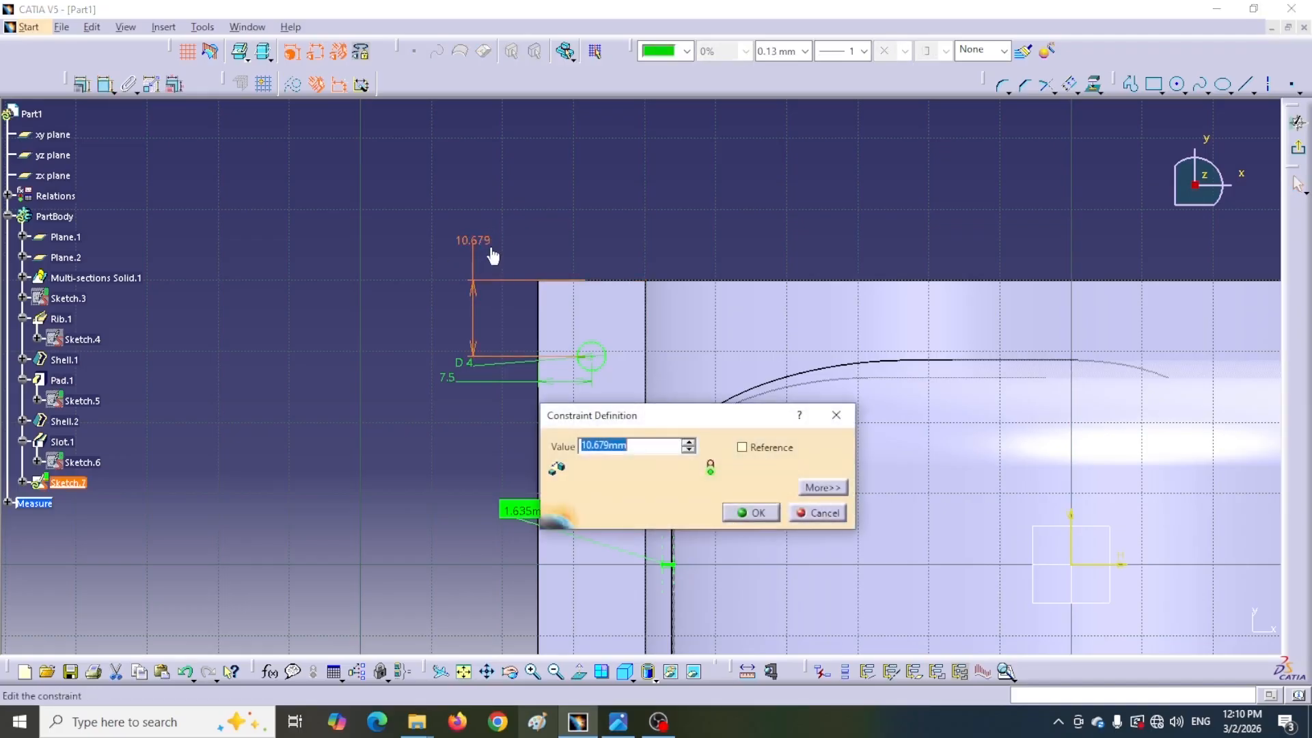
text(10)
key(Return)
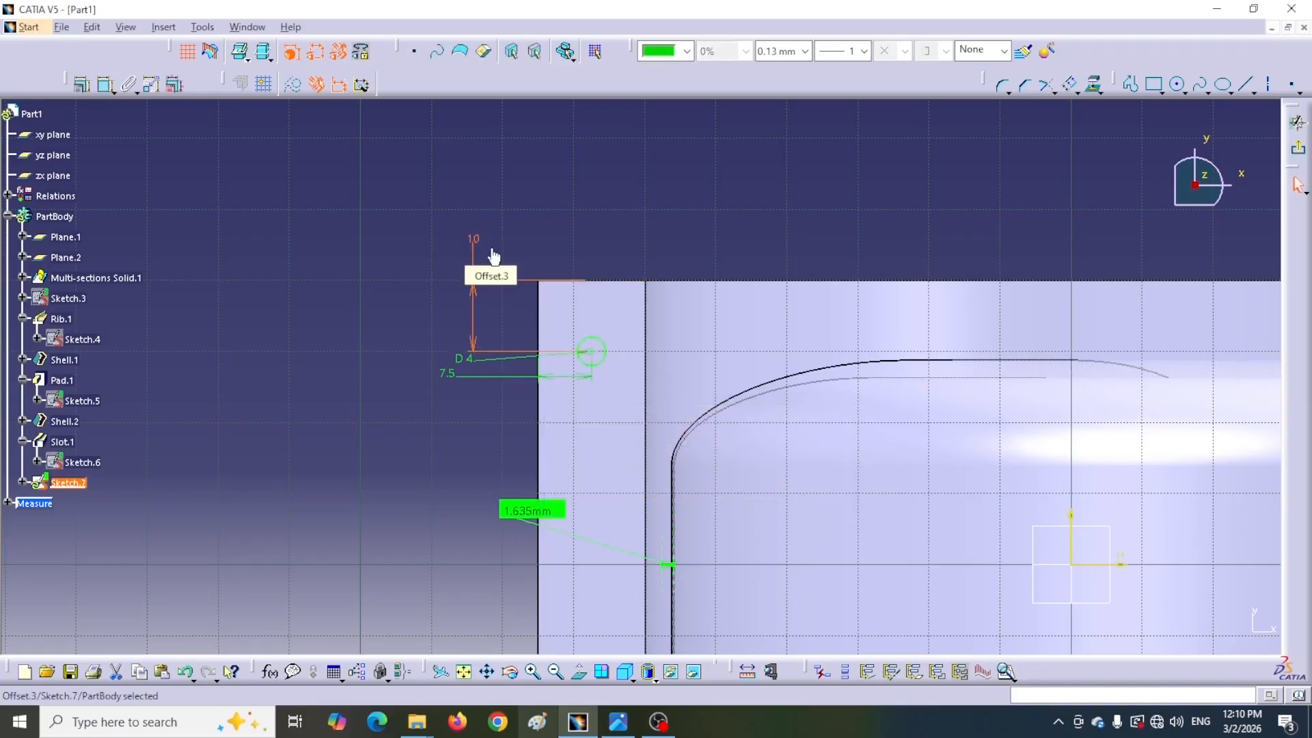
Sketch a second circle below the first one, copying the first circle's radius
click(1003, 153)
click(1172, 87)
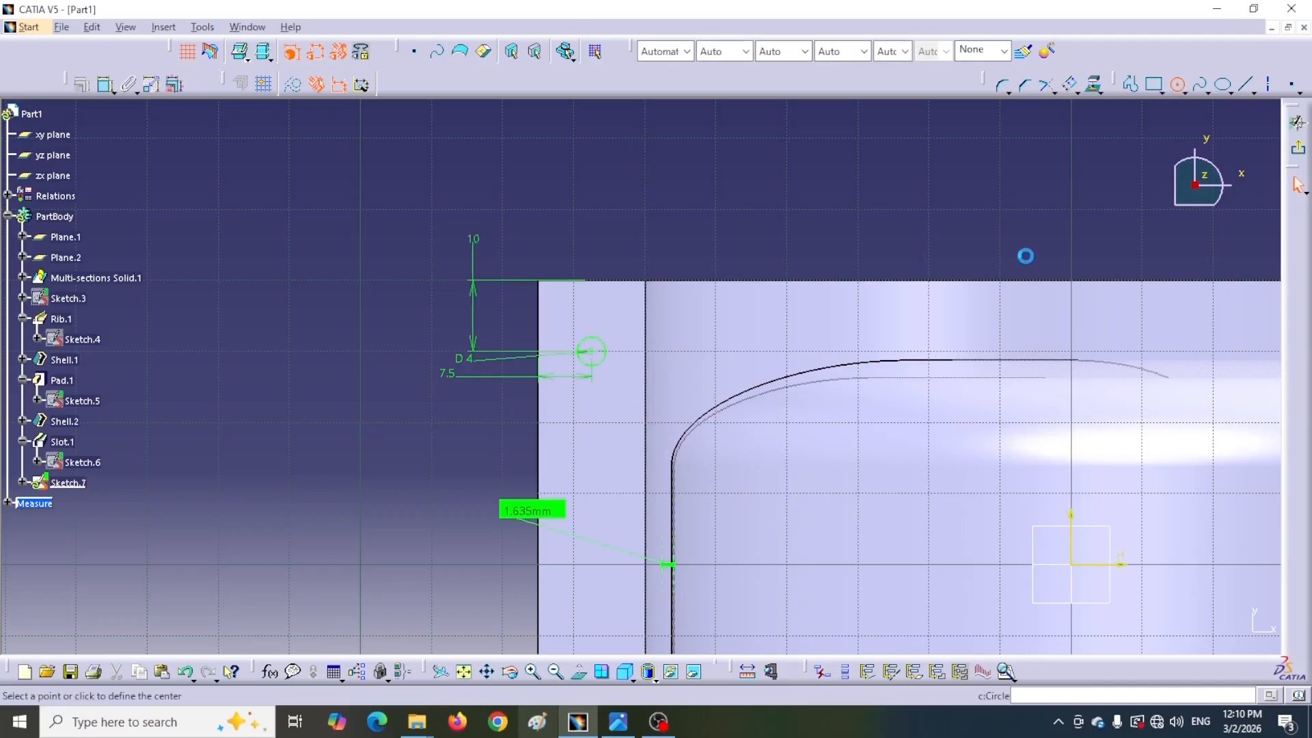
right_click(604, 371)
mouse_move(658, 504)
click(768, 504)
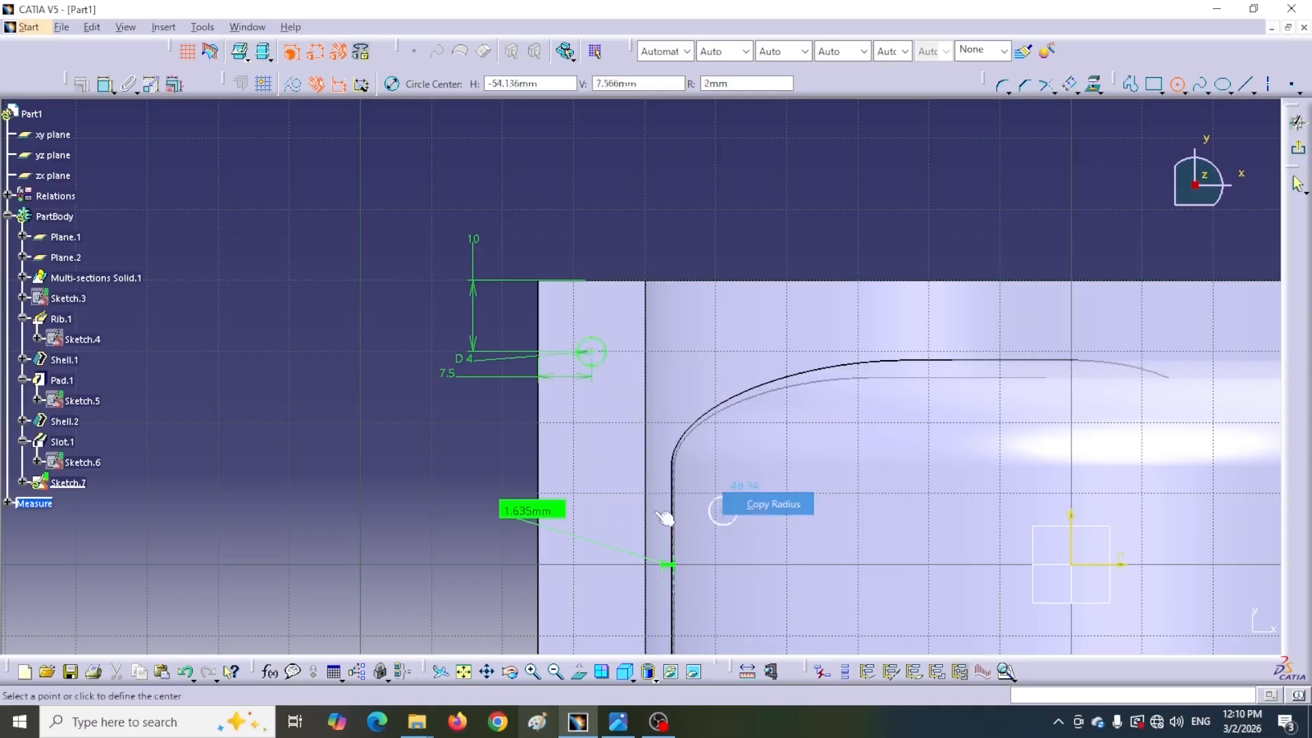
click(592, 482)
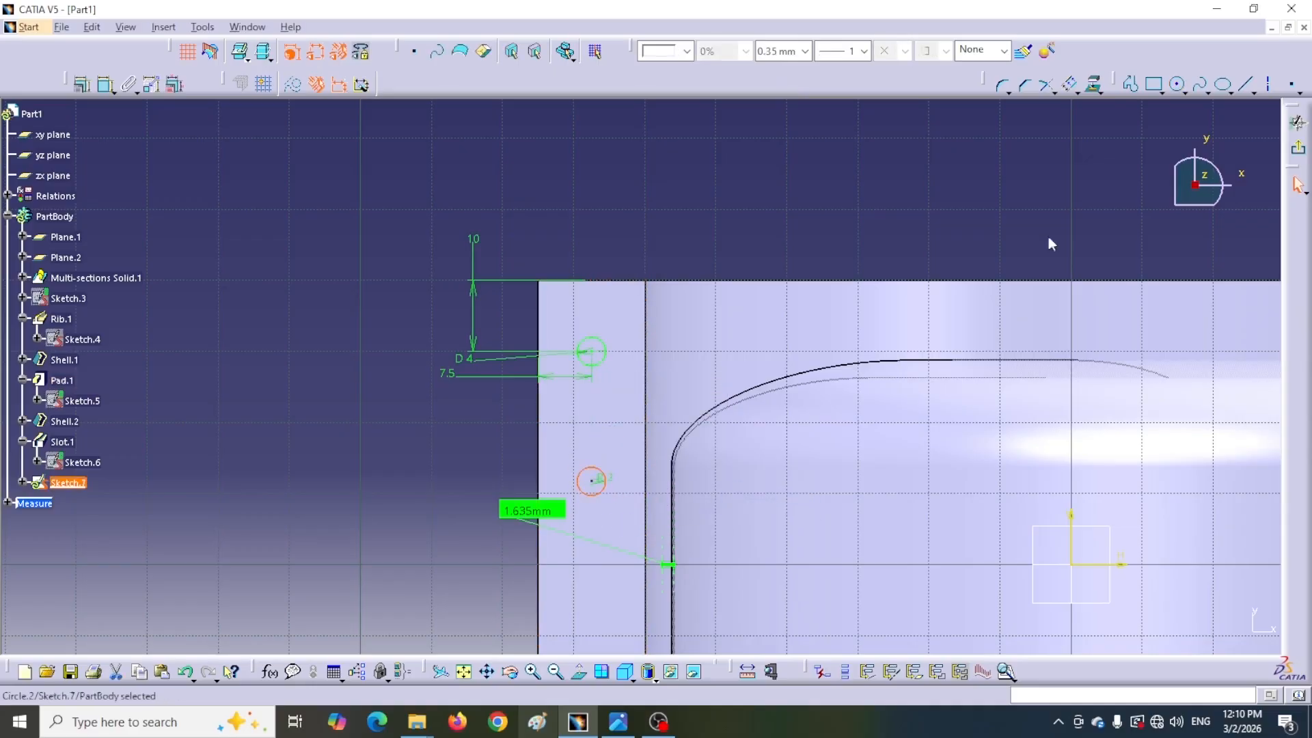
Sketch a third circle further down the same column, again copying the radius of the first circle
click(1177, 86)
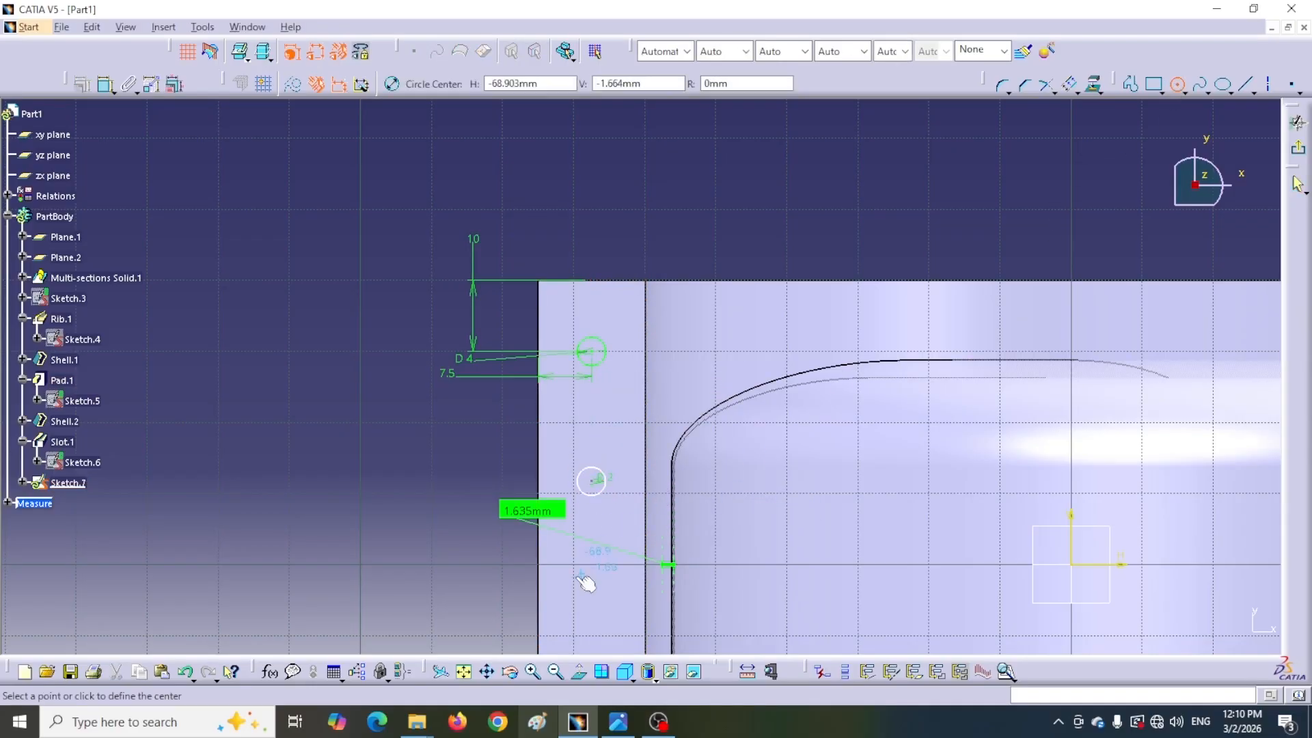
right_click(602, 499)
mouse_move(659, 636)
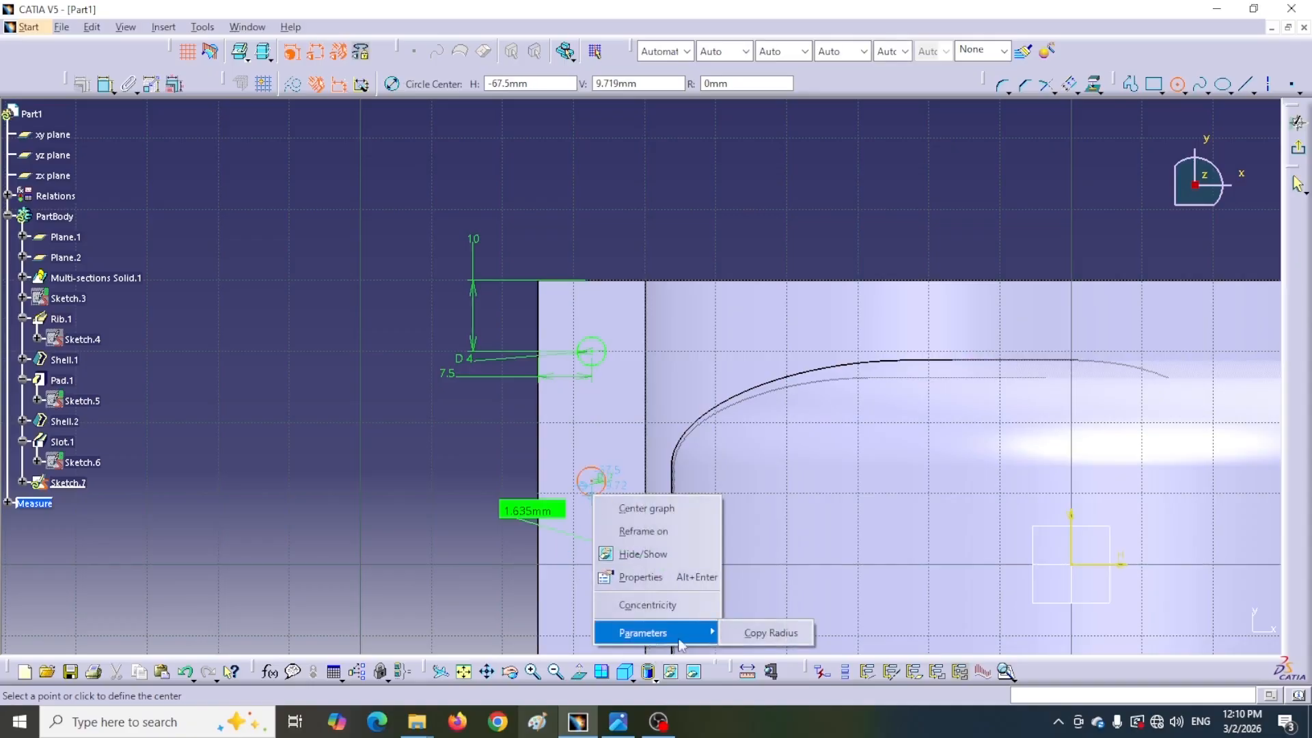
click(771, 632)
middle_drag(313, 556, 360, 313)
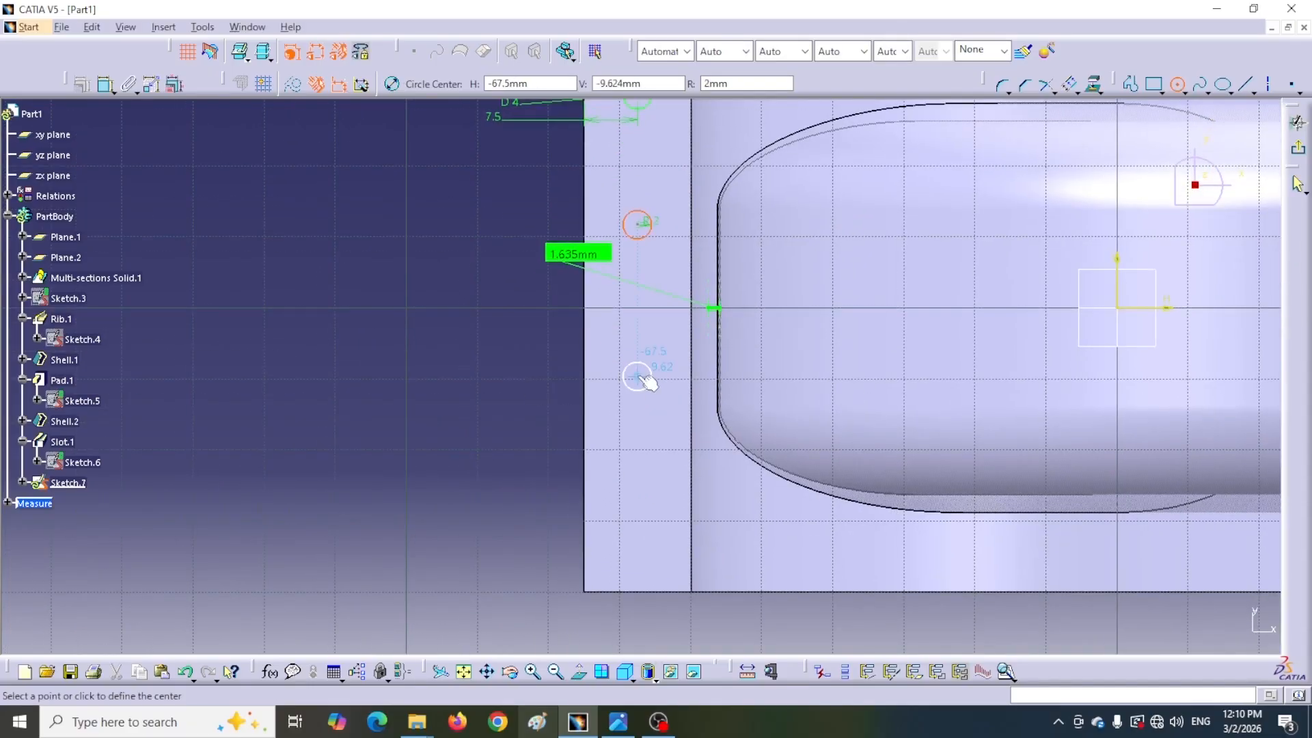
click(642, 374)
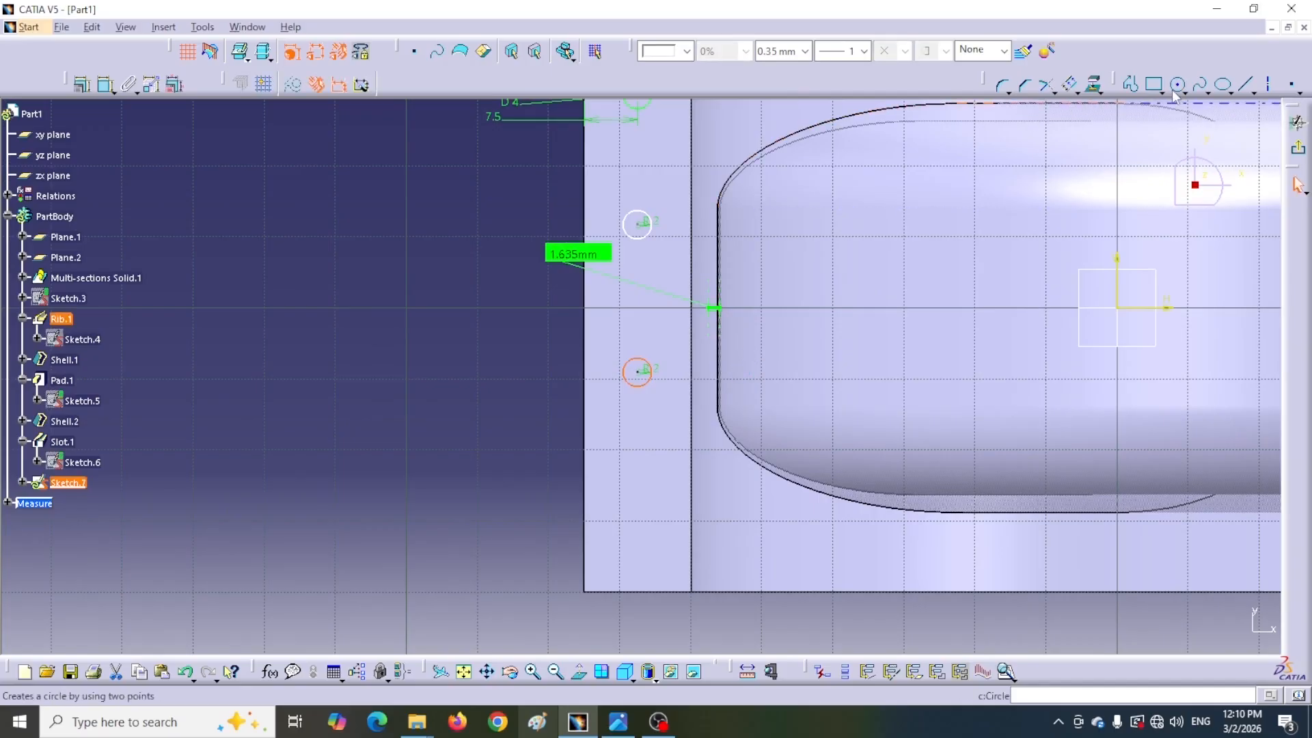
Sketch a fourth circle at the bottom of the column with the copied radius
right_click(643, 384)
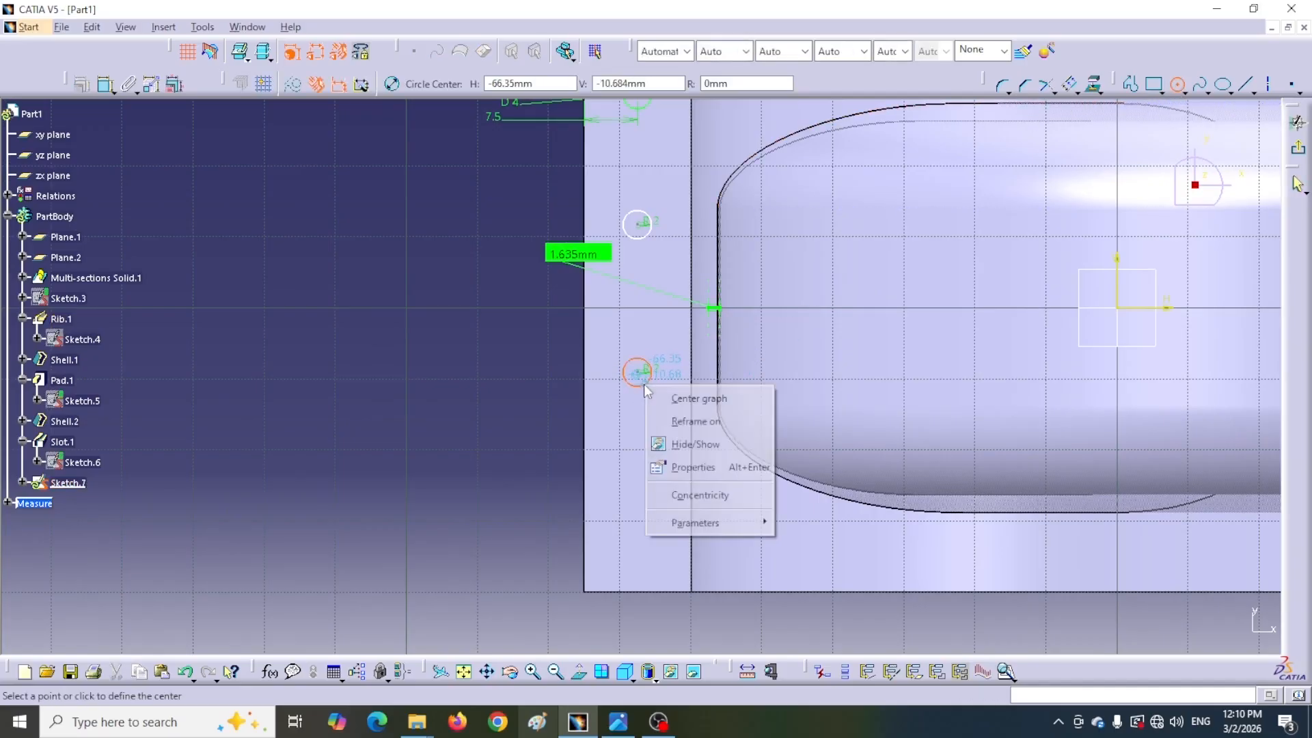
mouse_move(704, 522)
click(805, 525)
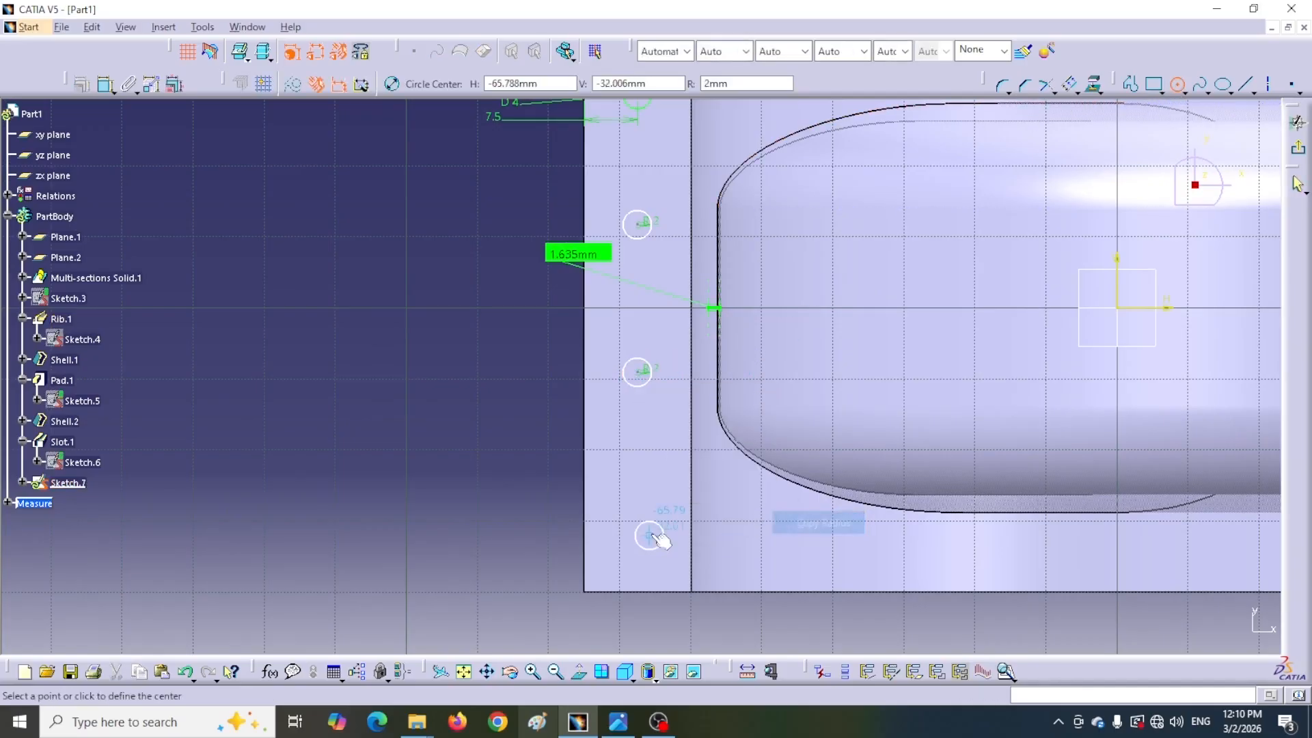
click(638, 507)
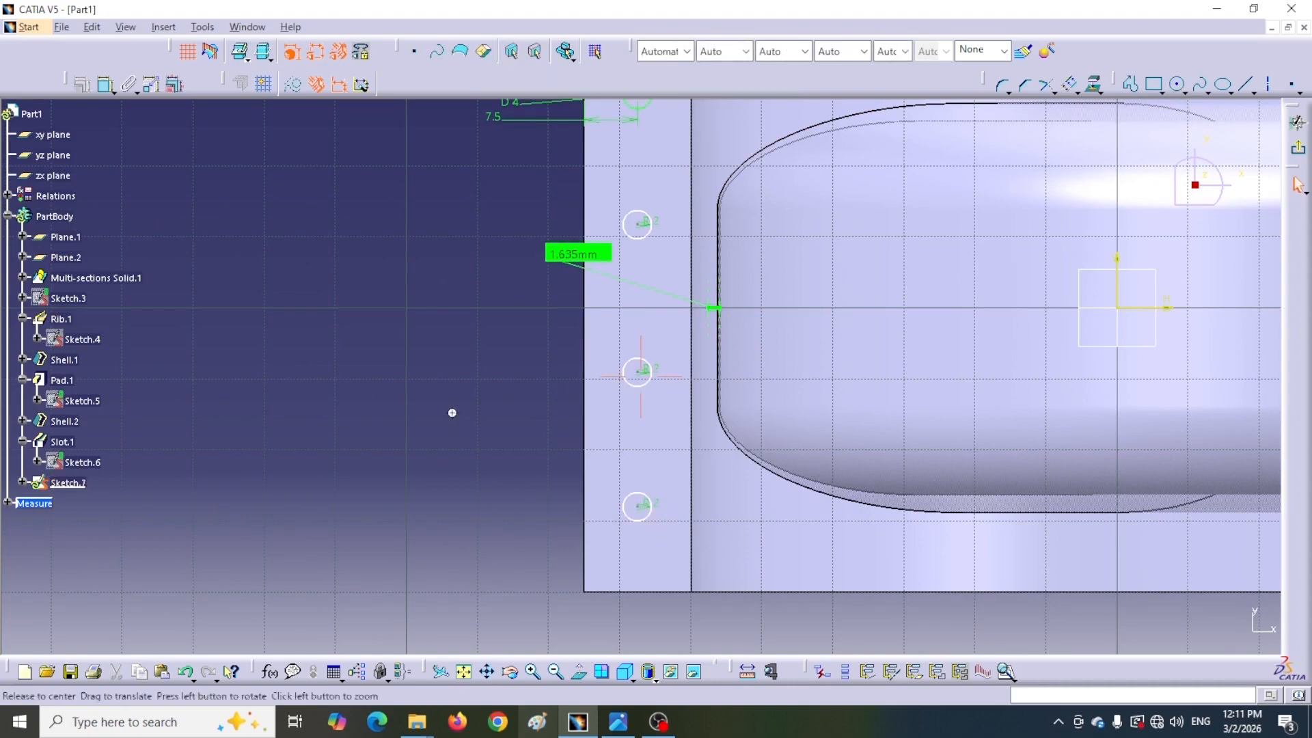
Dimension the vertical distance between the first and second circles and set it to 20 mm
middle_drag(455, 410, 455, 551)
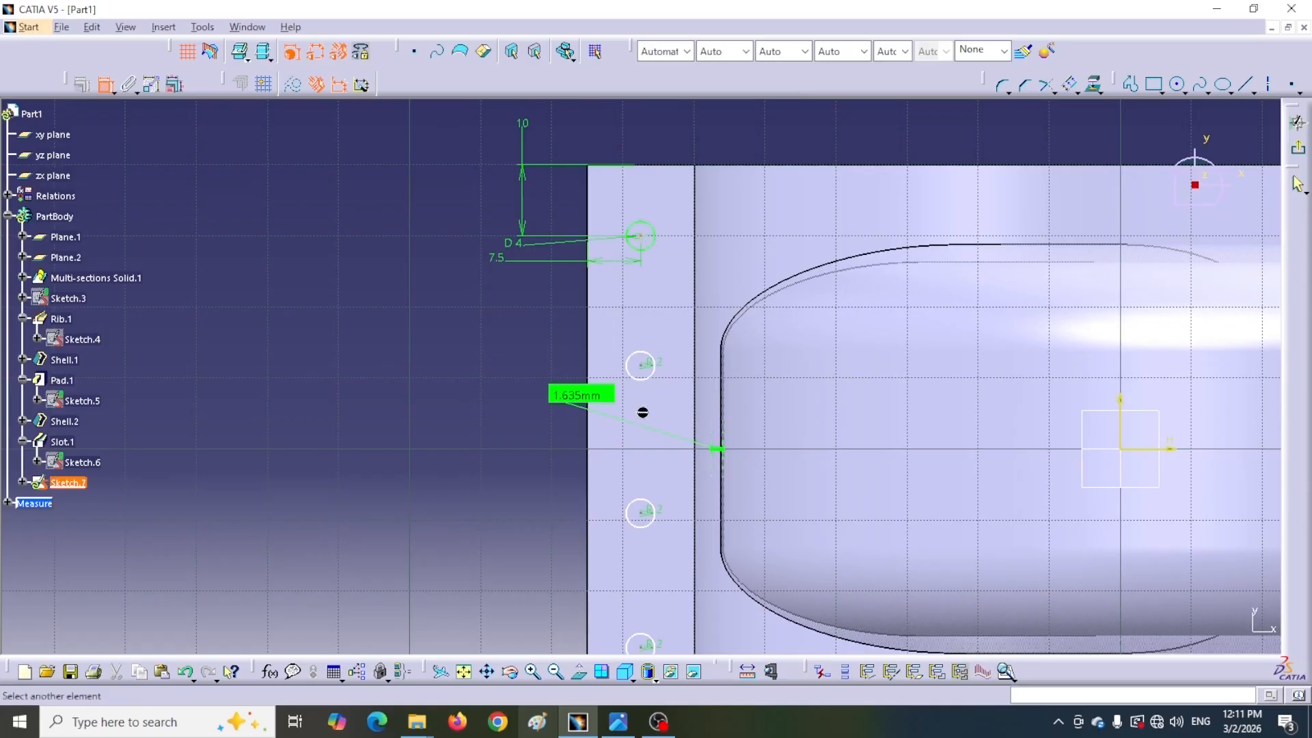
click(644, 366)
click(424, 314)
double_click(425, 308)
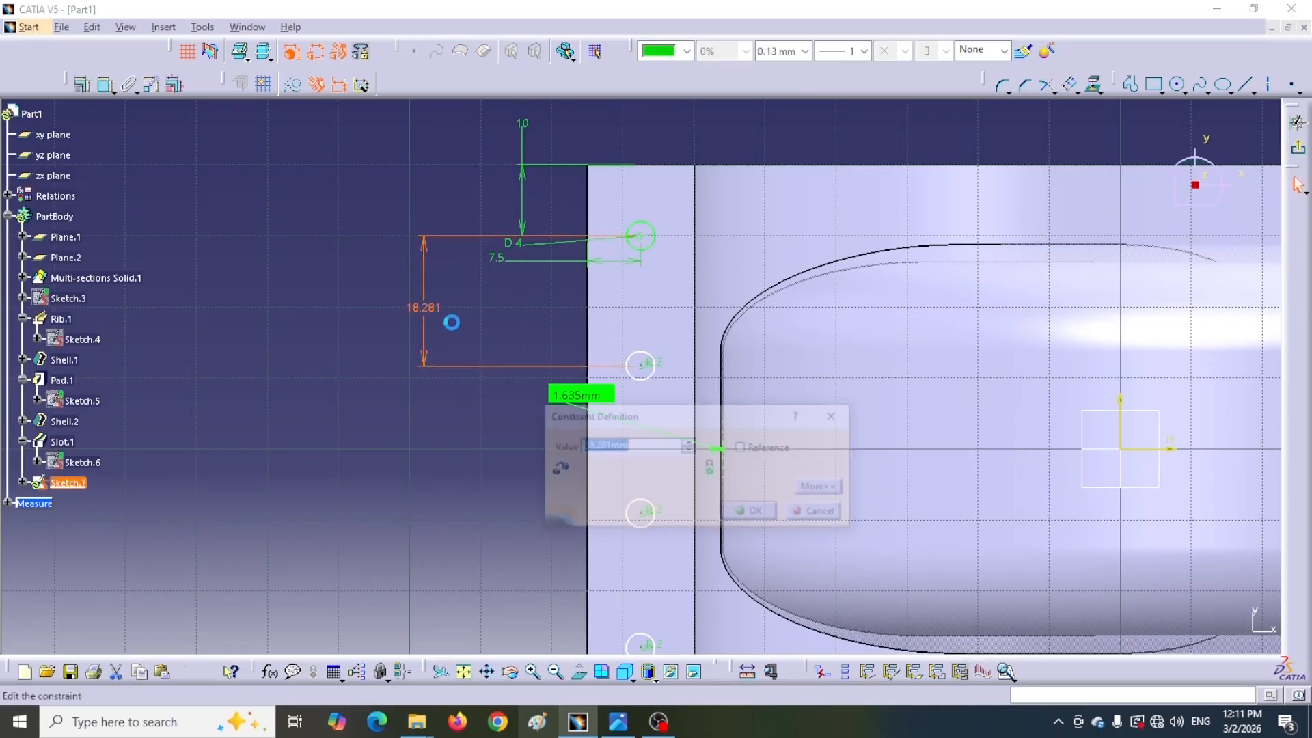
text(20)
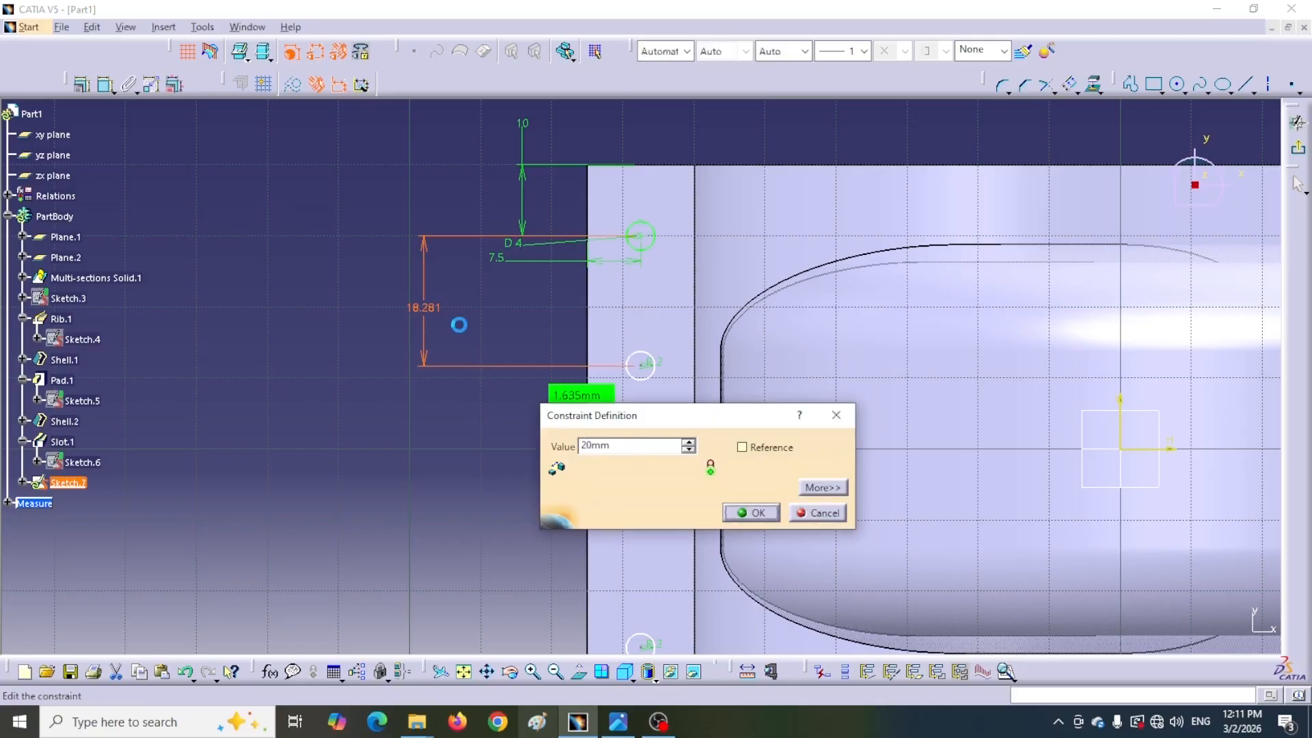
key(Return)
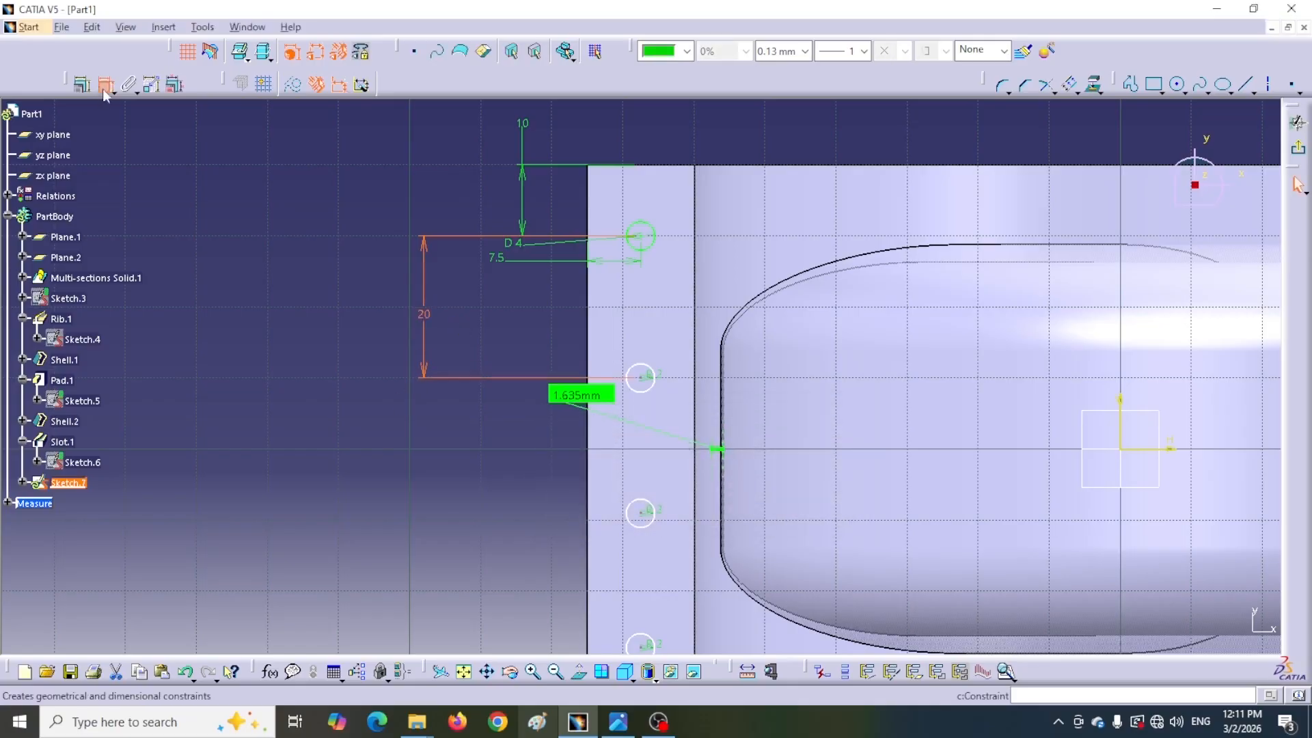
Dimension the vertical distance between the second and third circles and set it to 20 mm
click(649, 384)
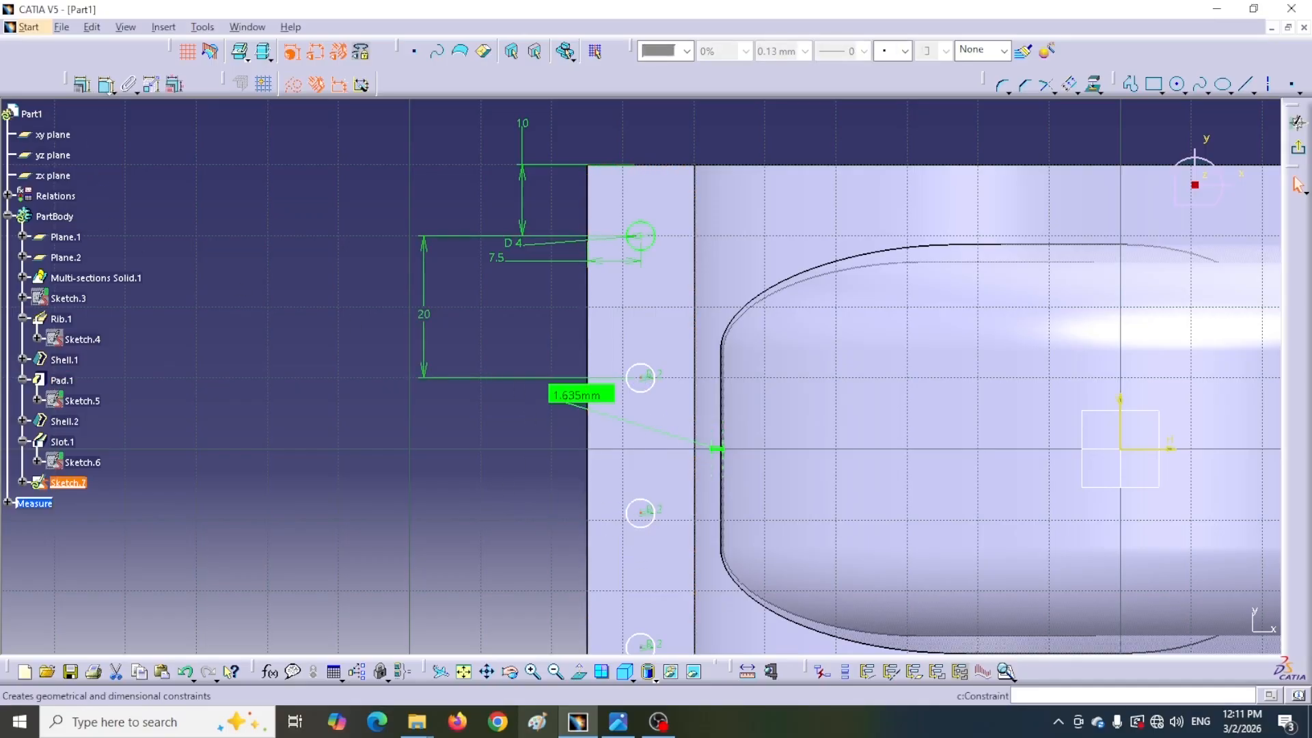
click(104, 84)
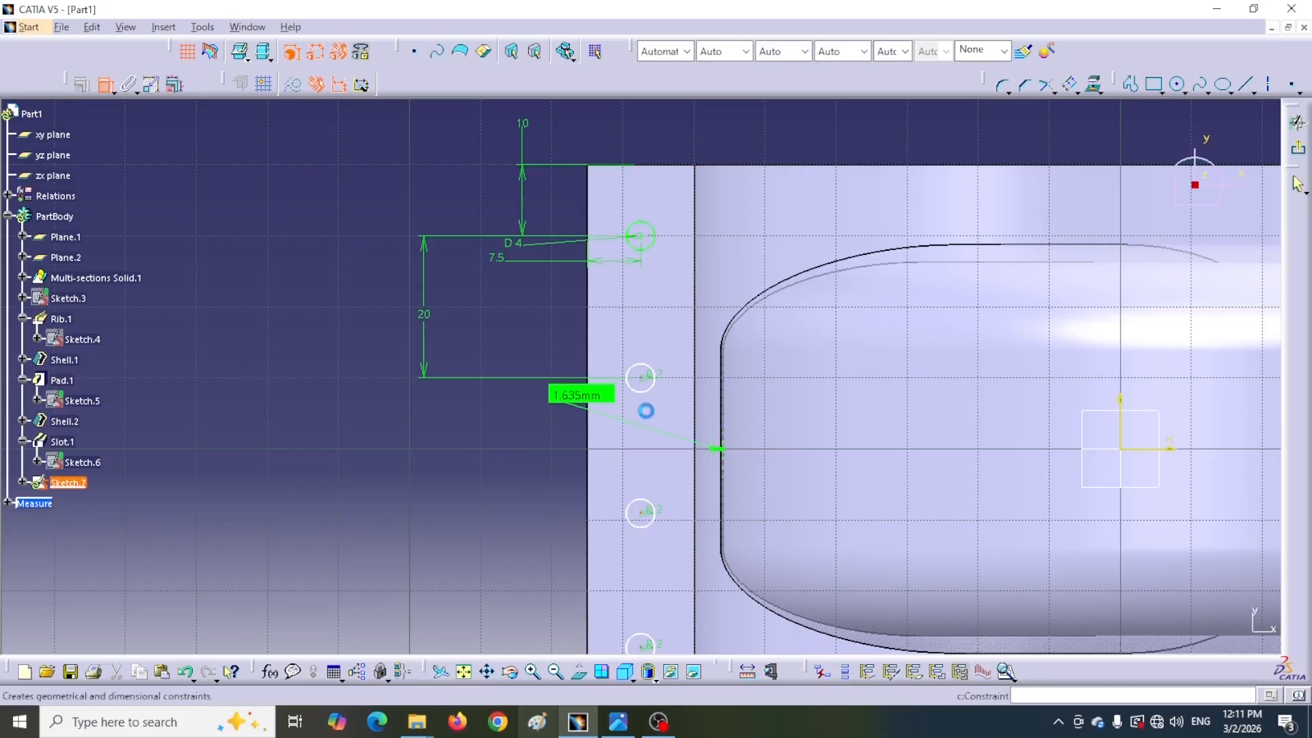
click(644, 380)
click(641, 513)
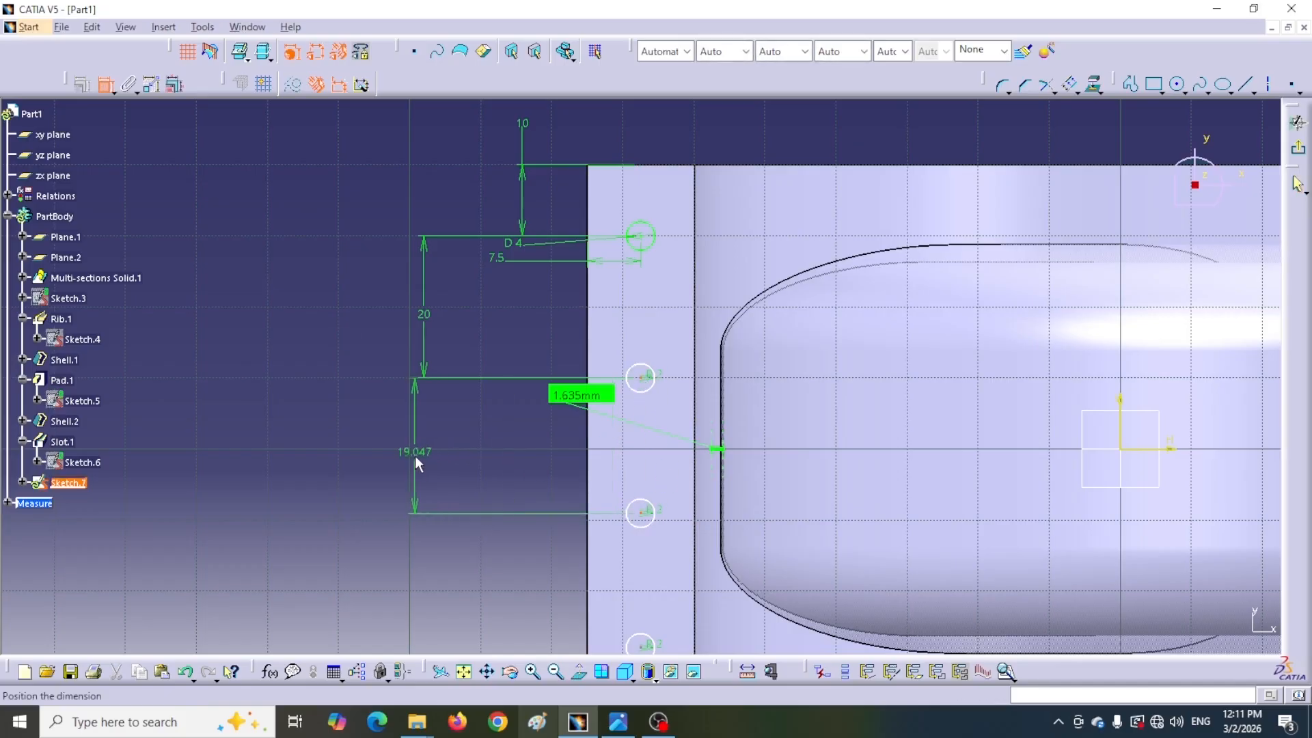
click(432, 453)
double_click(427, 451)
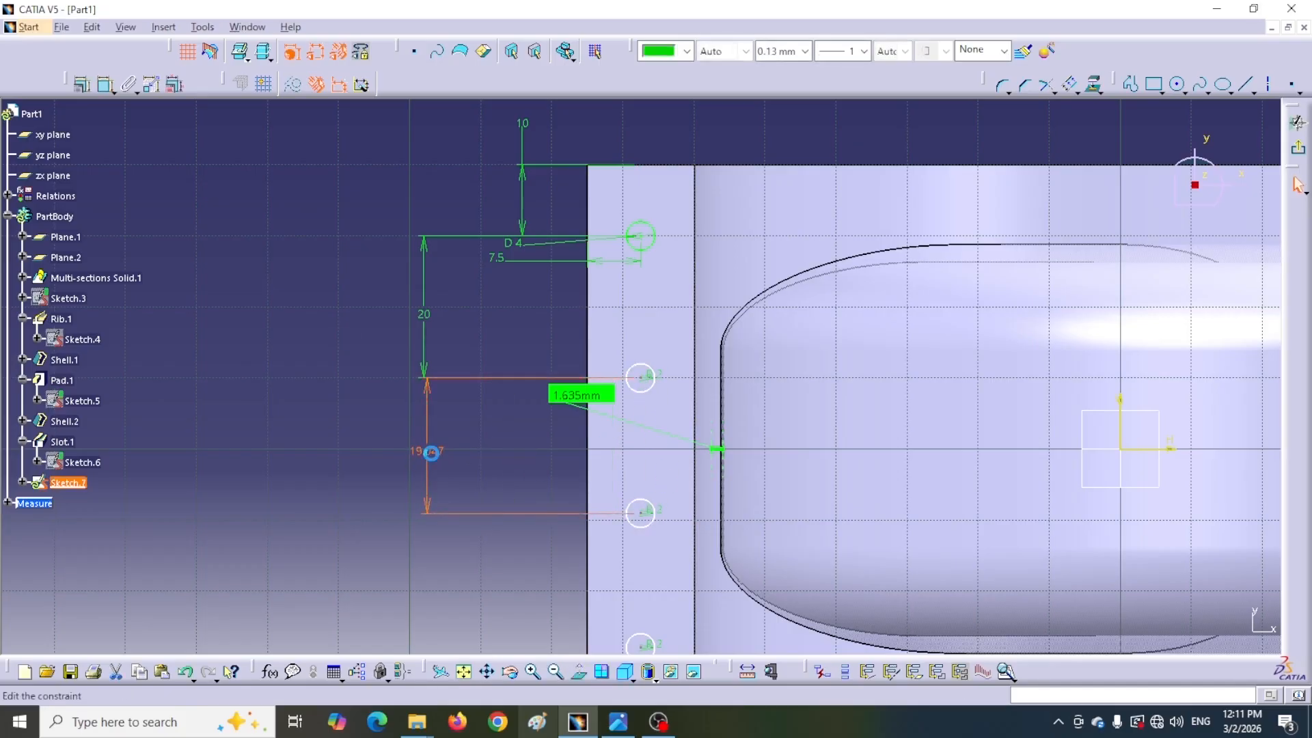
text(20)
key(Return)
Dimension the vertical distance between the third and fourth circles and set it to 20 mm
middle_drag(525, 476, 528, 369)
click(105, 86)
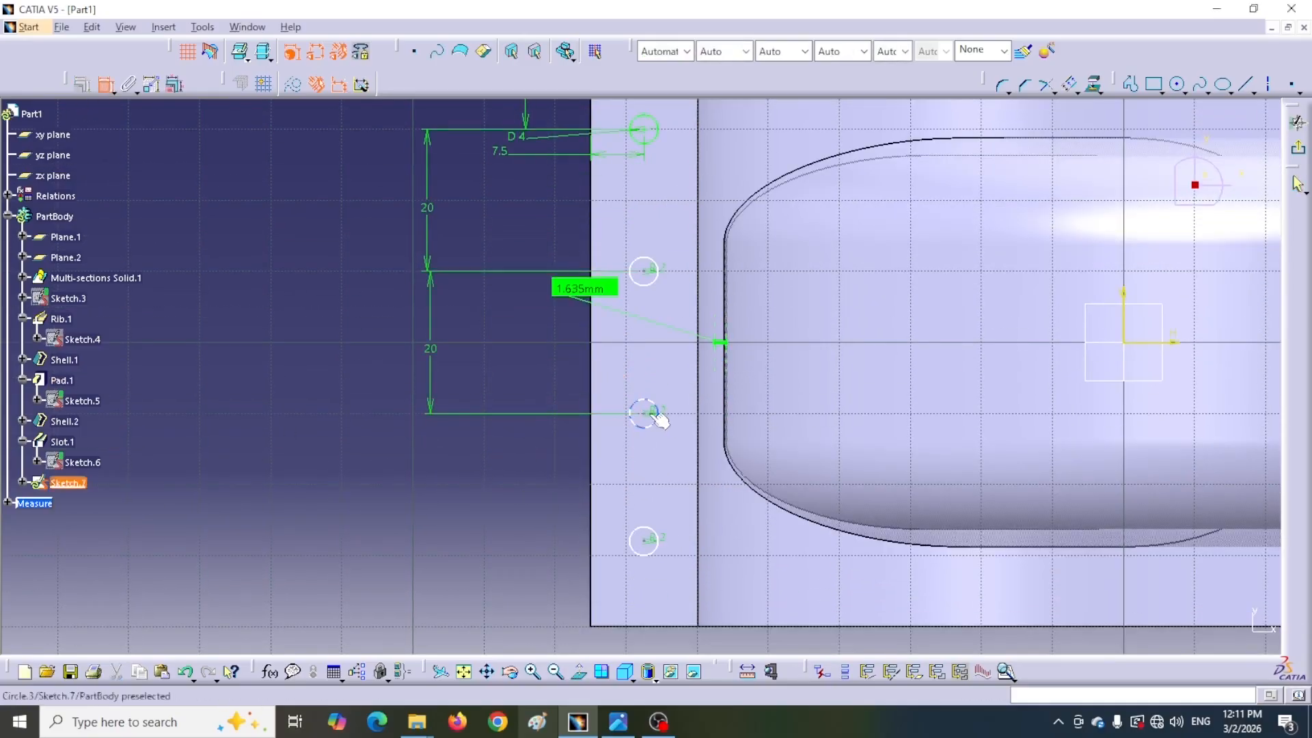
click(652, 541)
click(434, 525)
double_click(433, 517)
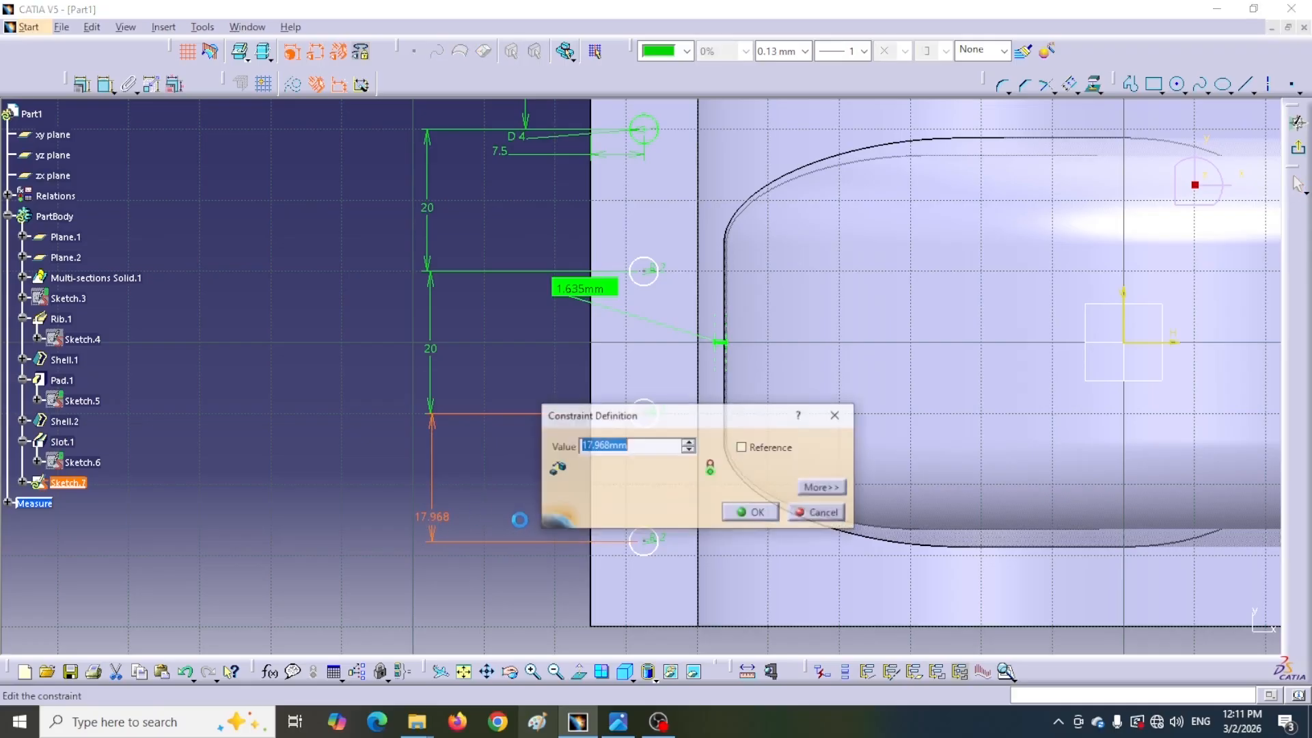
text(20)
key(Return)
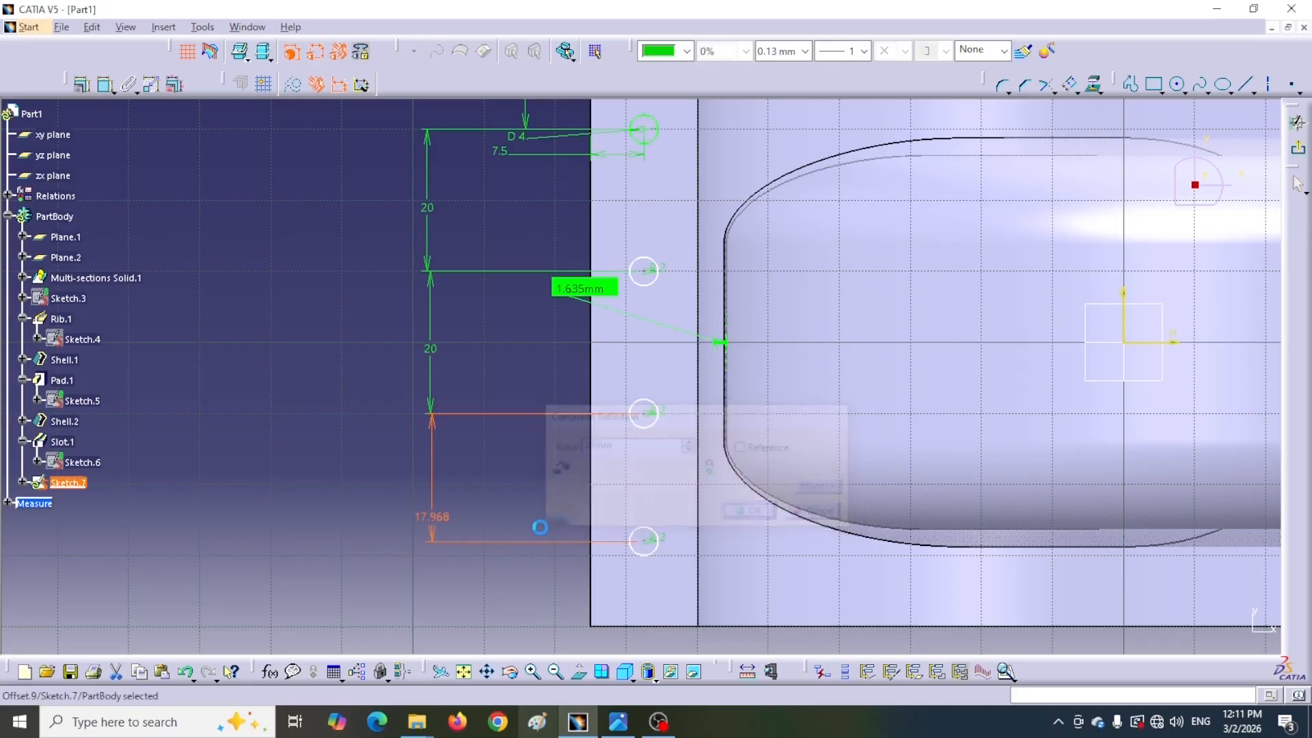
Dimension the fourth circle center's distance from the flange's left edge
click(100, 88)
click(647, 556)
click(591, 604)
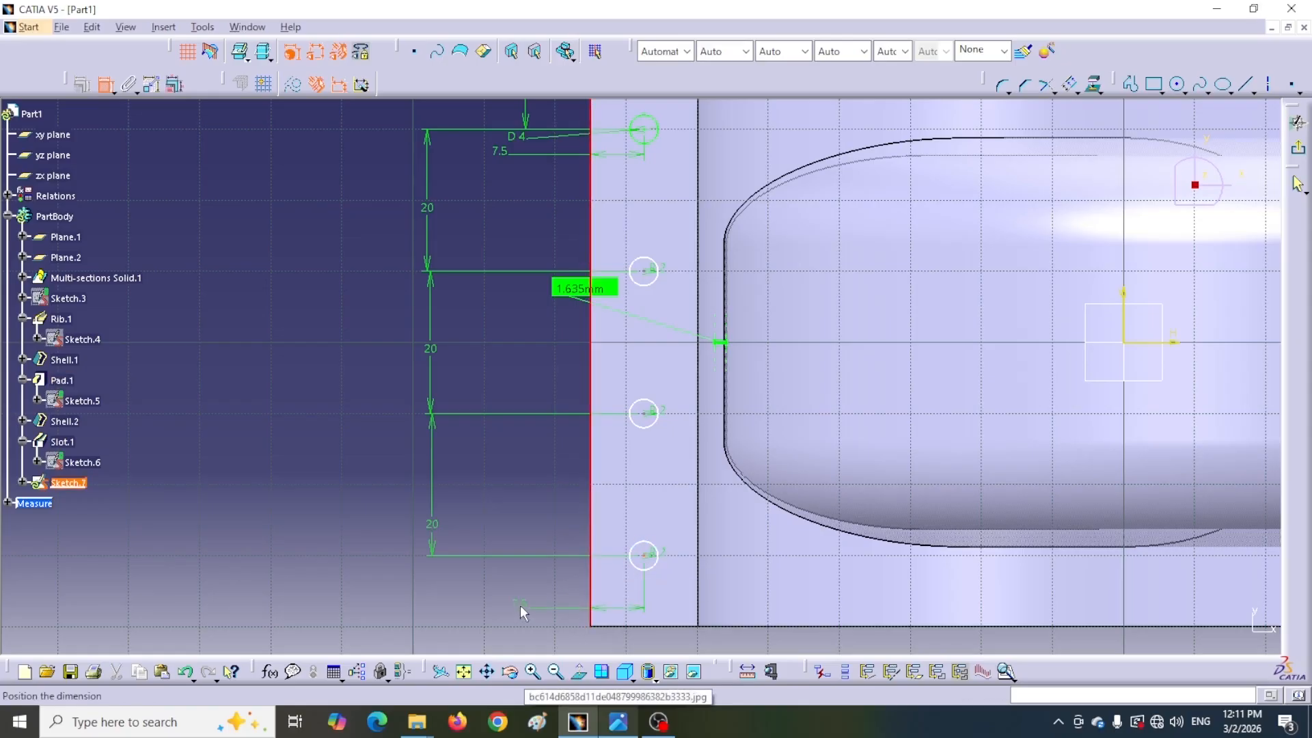
click(530, 606)
Dimension the third and second circle centers' distances from the flange's left edge
click(104, 85)
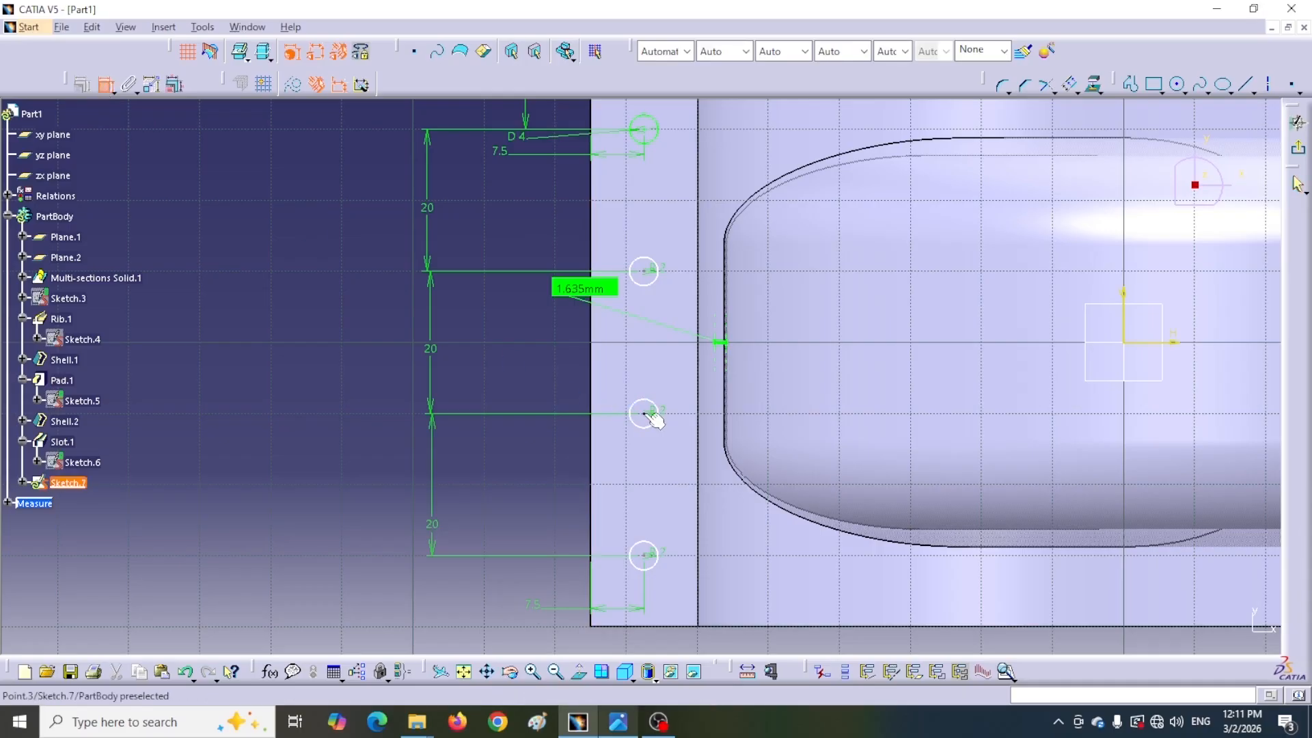
click(592, 468)
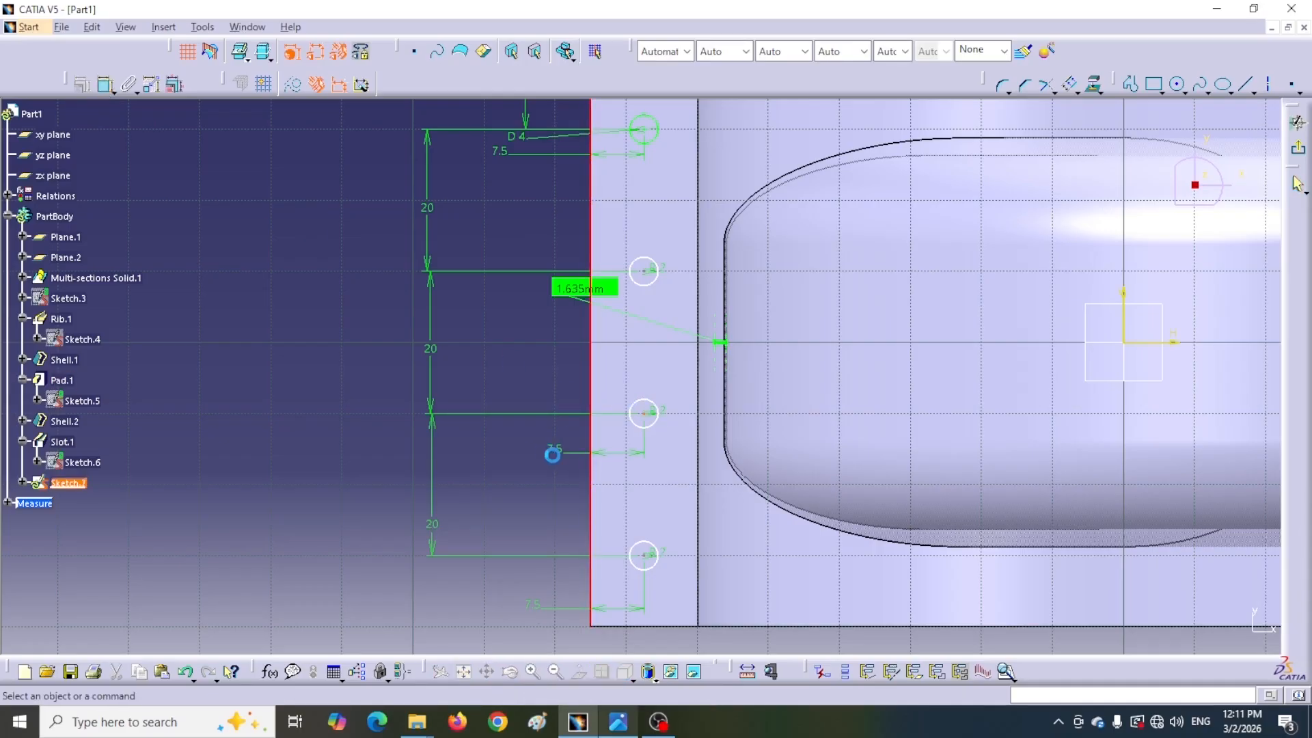
click(544, 451)
click(104, 88)
click(644, 272)
click(592, 248)
click(551, 228)
Mirror the four circles about the sketch's vertical axis using Symmetry
mouse_move(477, 338)
middle_down()
mouse_move(489, 390)
mouse_move(462, 346)
middle_up()
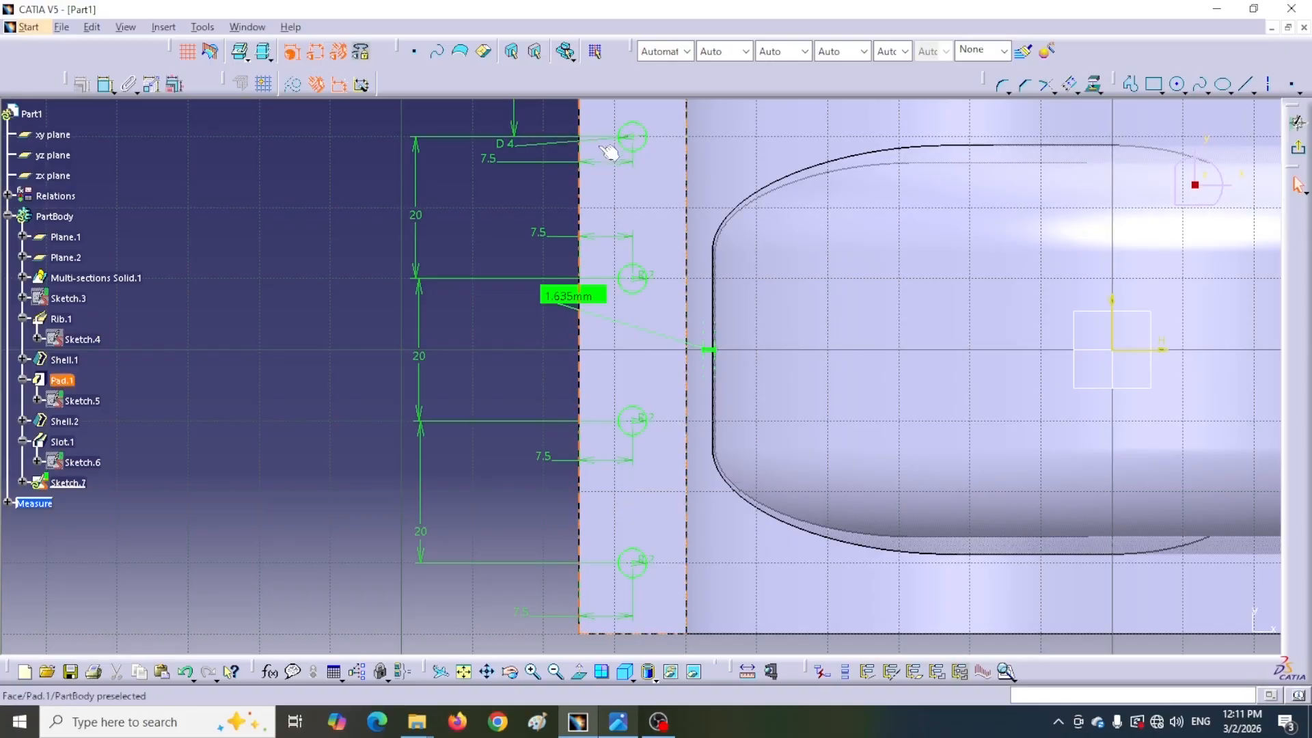
click(645, 145)
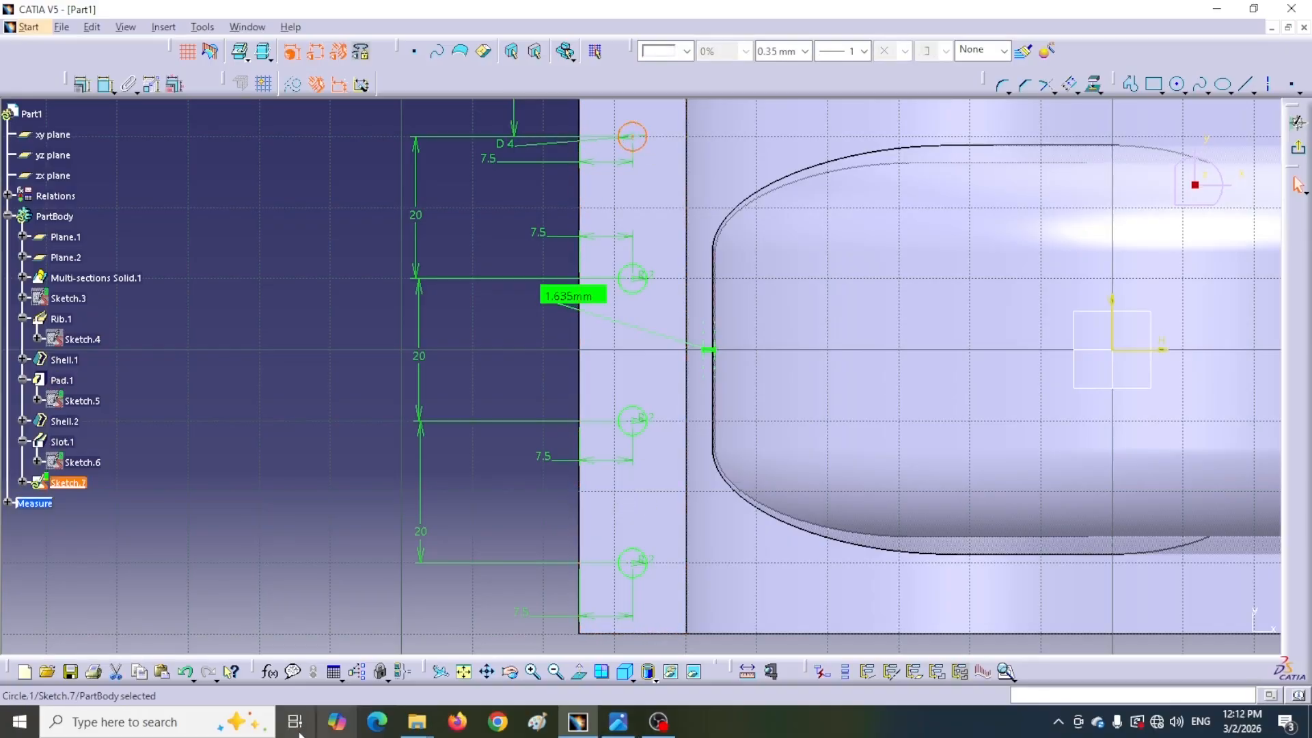
ctrl+click(640, 291)
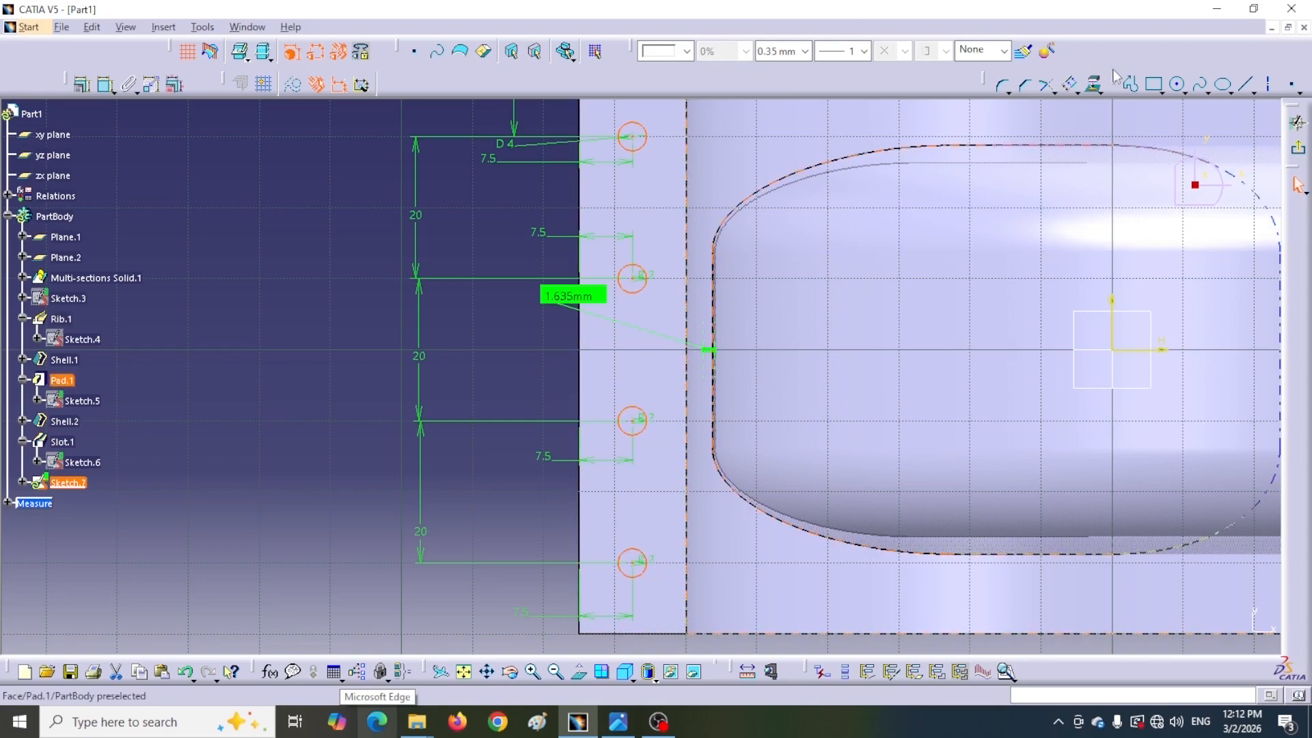
drag(1107, 82, 941, 104)
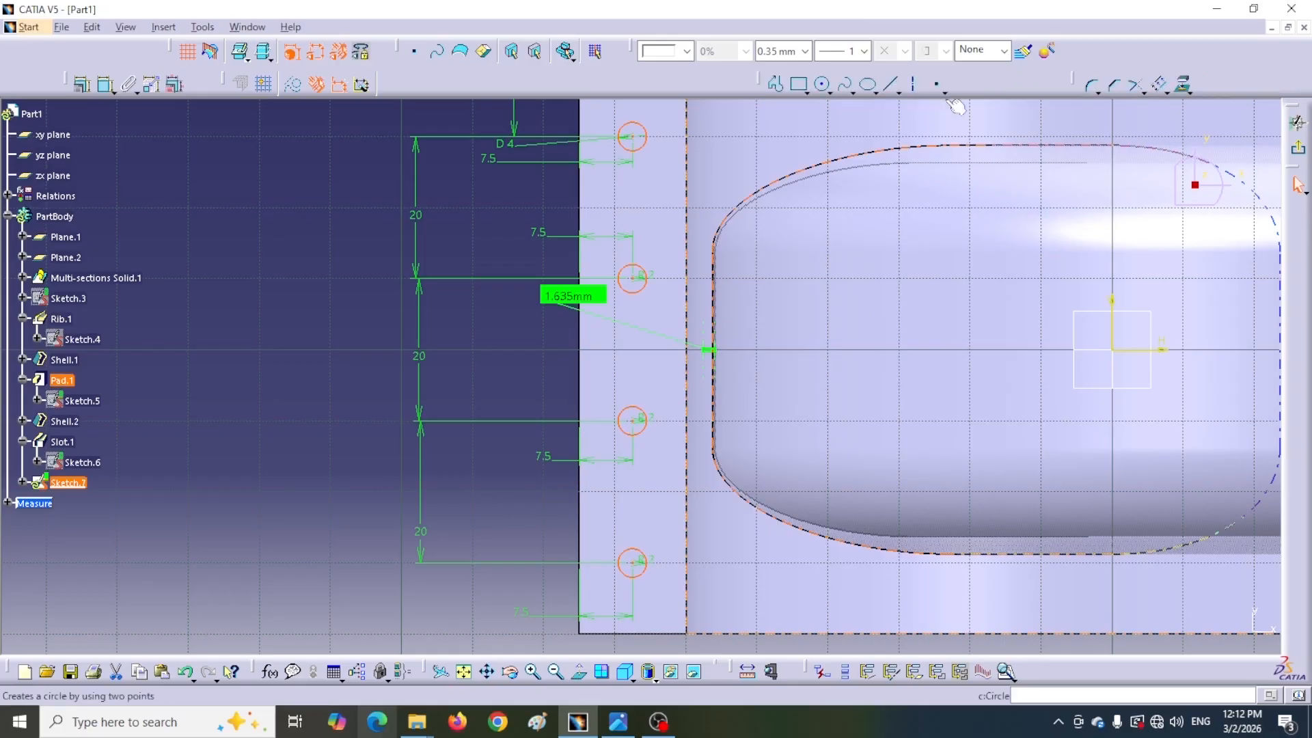
drag(1073, 82, 618, 84)
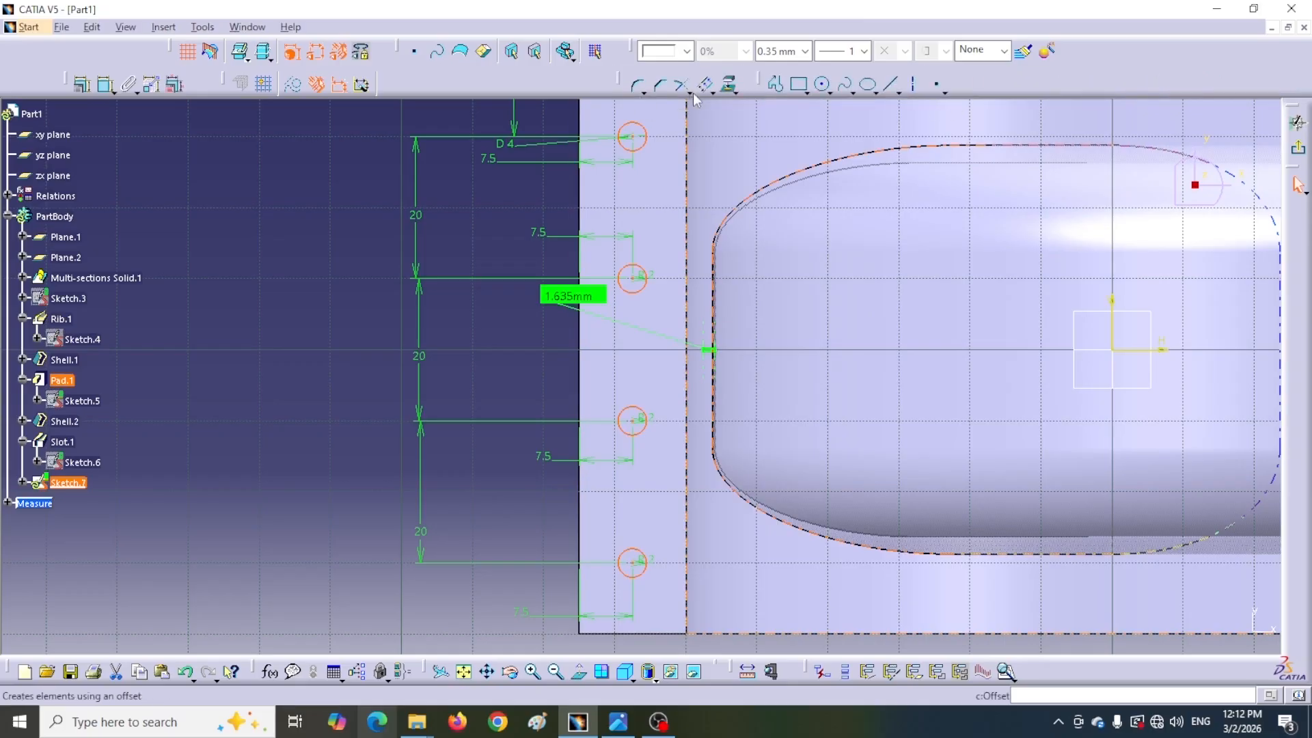
click(711, 92)
click(727, 117)
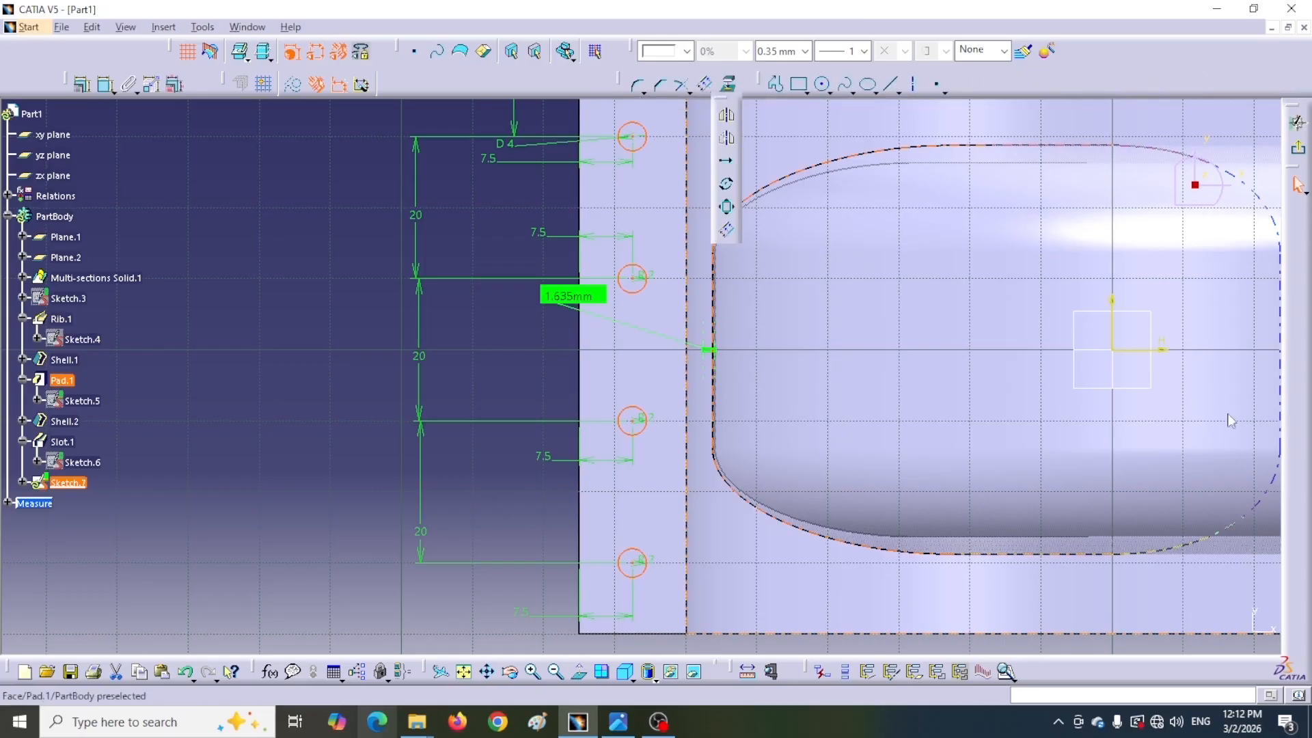
click(1112, 331)
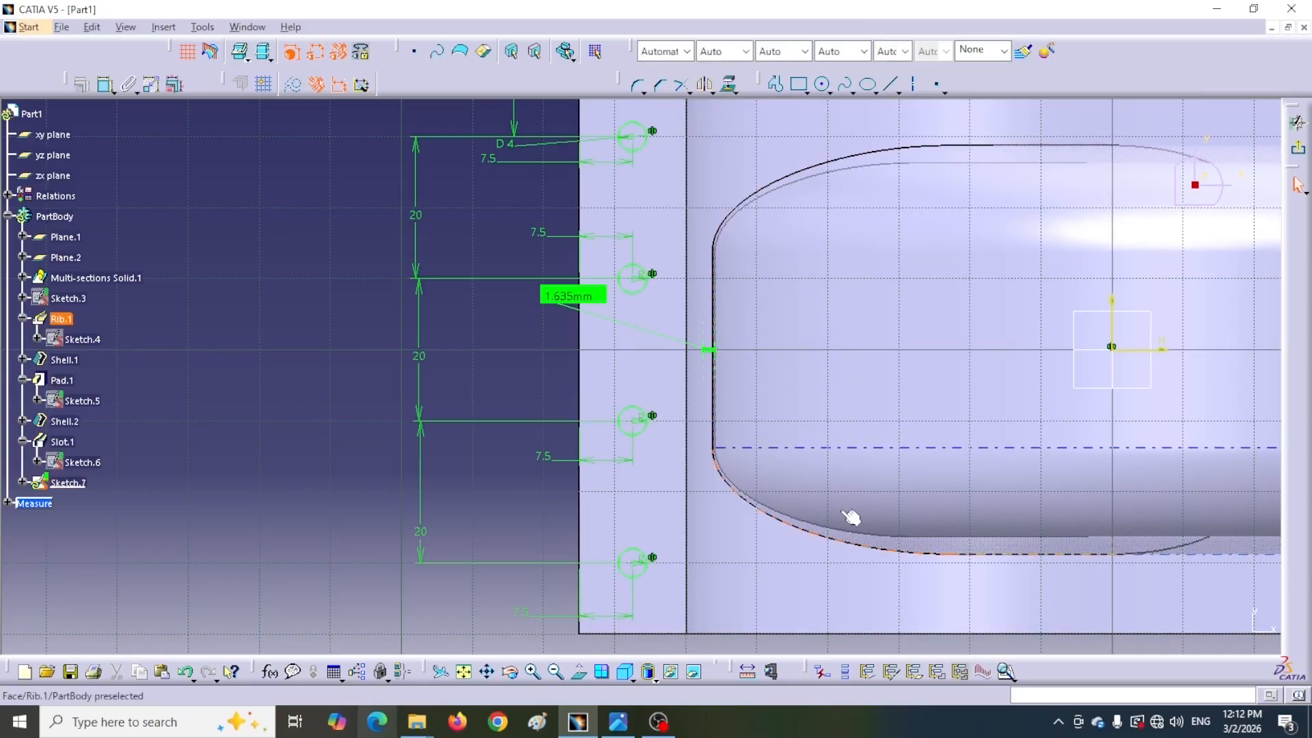
Reposition the hole dimension labels and exit the sketch
middle_drag(647, 572, 657, 632)
middle_drag(687, 583, 528, 580)
click(1295, 124)
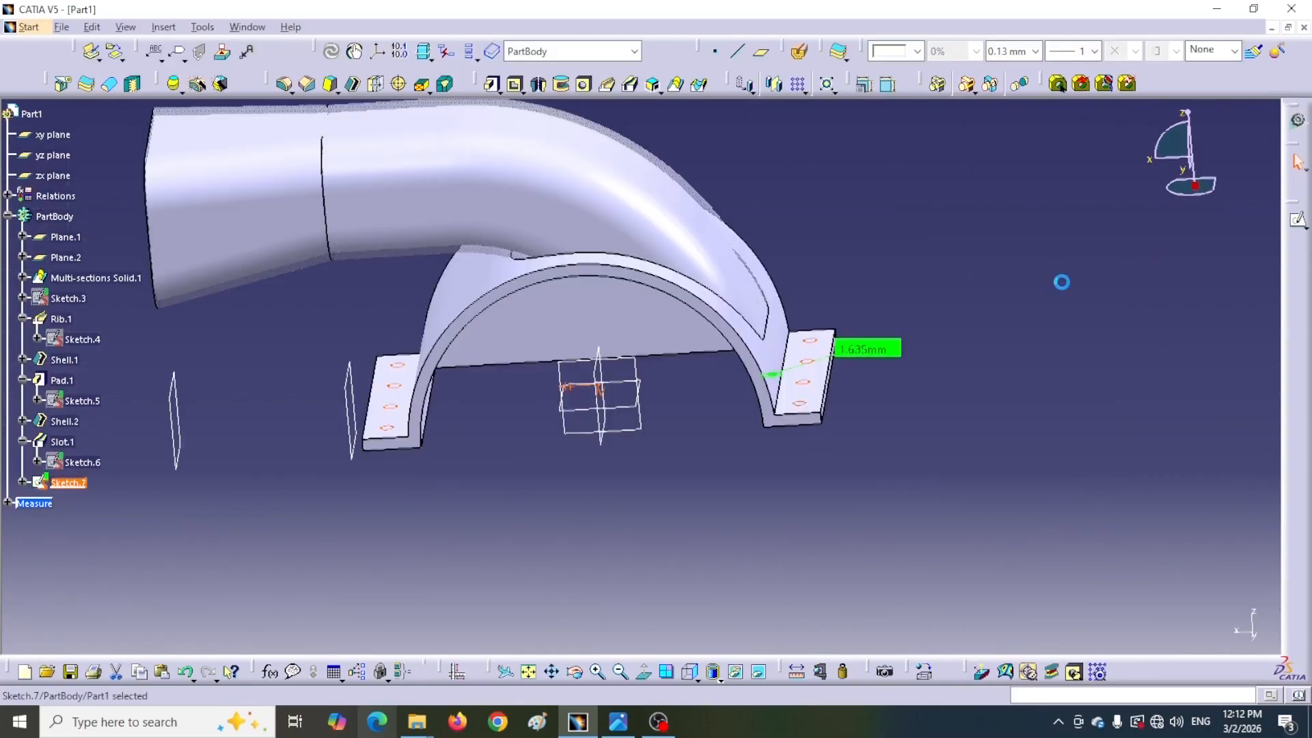
Pocket the eight ø4 hole circles through the base flange, changing the pocket's limit type
click(515, 83)
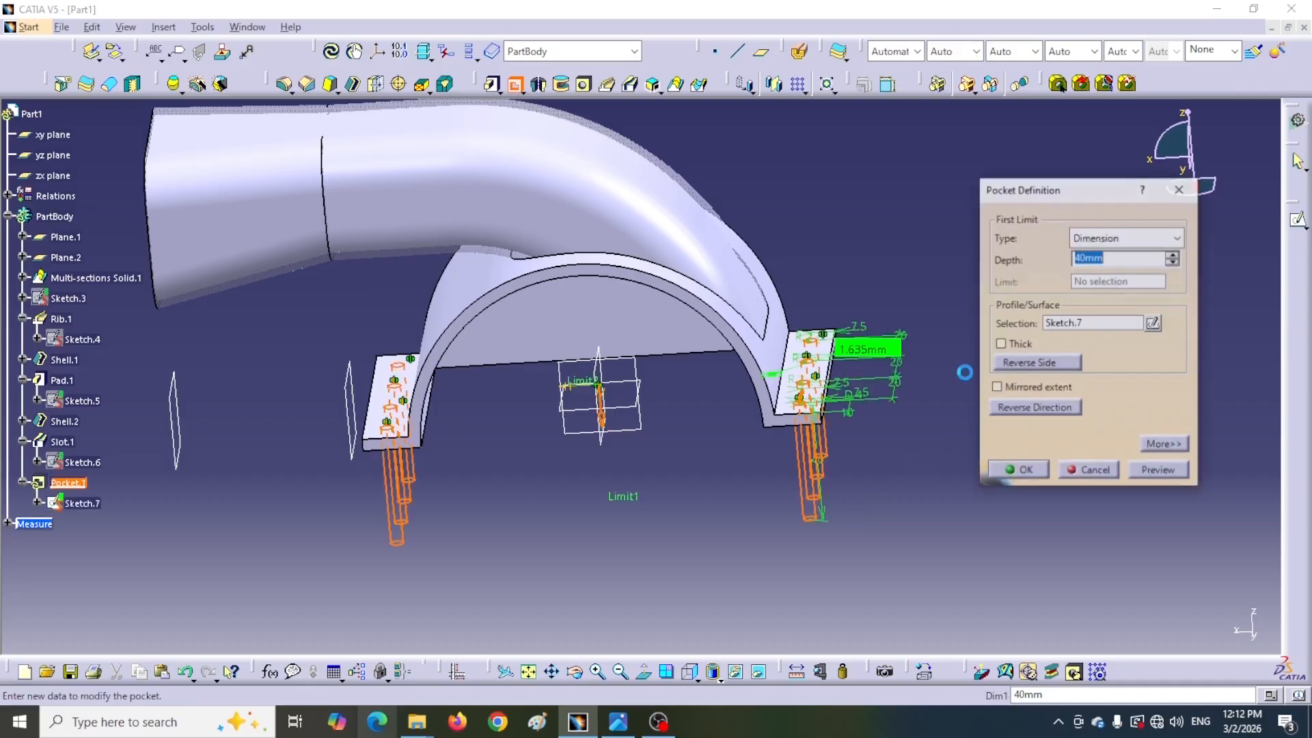
click(1158, 237)
click(1094, 273)
click(1021, 471)
Start a new sketch on the arched support's front face and check the reference drawing
middle_drag(911, 362, 835, 345)
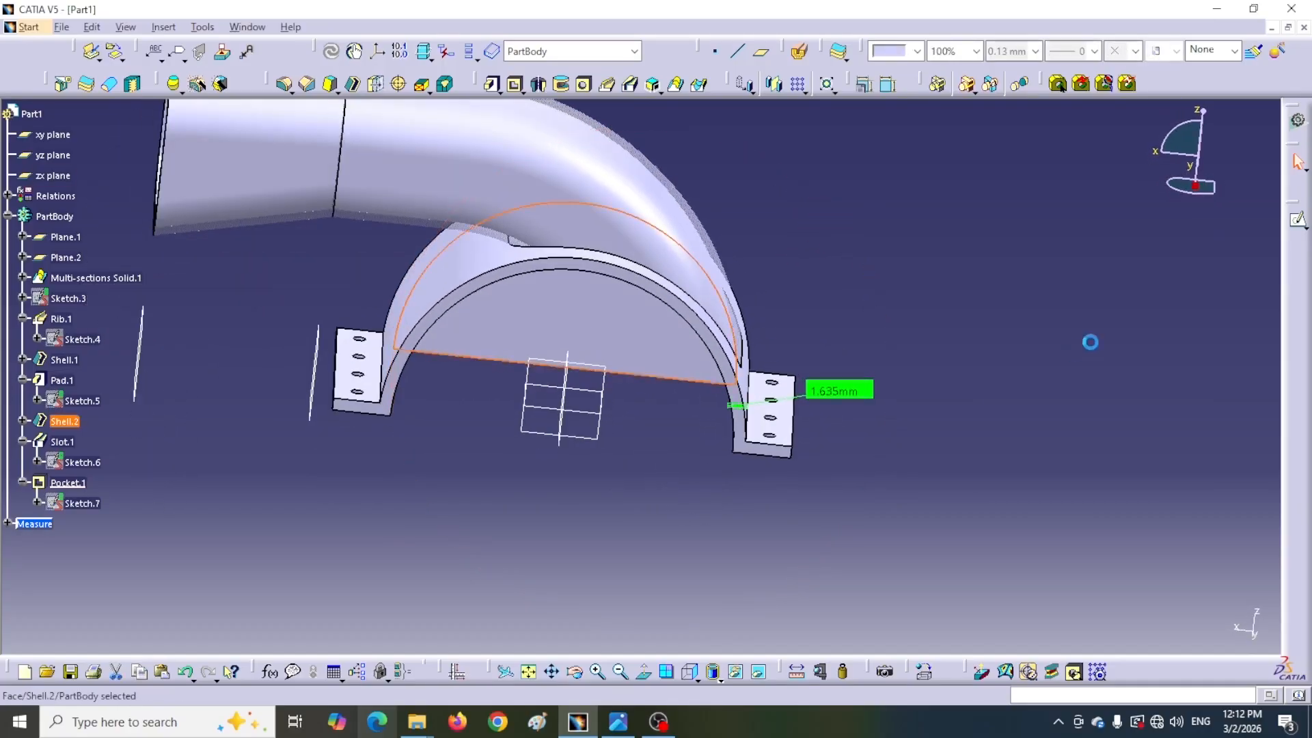
click(1298, 219)
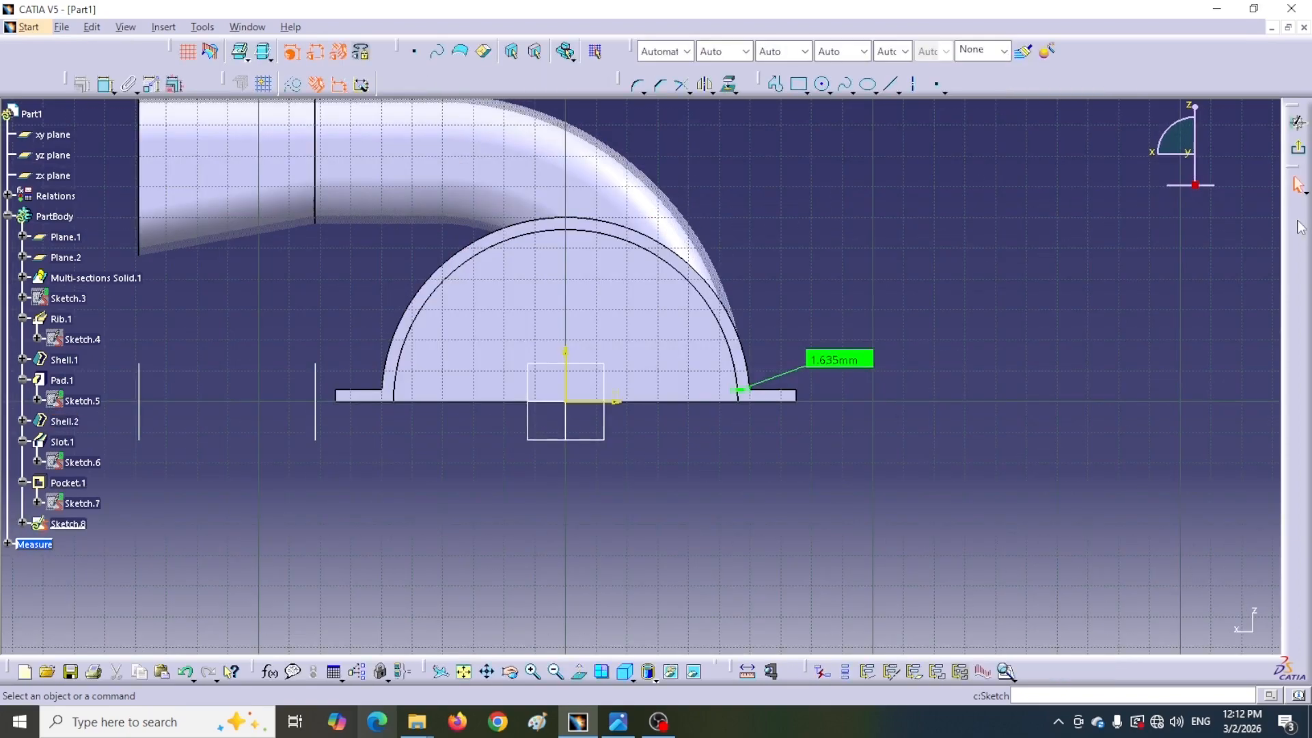
click(621, 720)
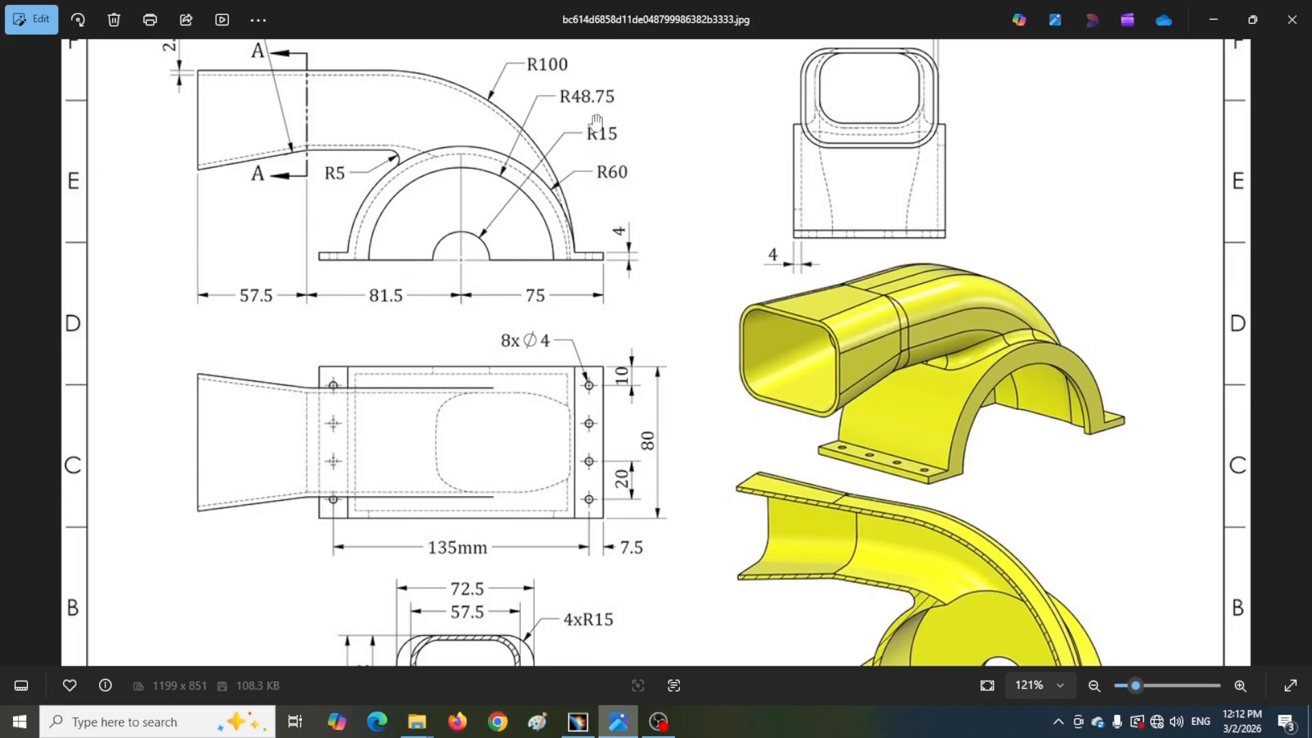
click(577, 722)
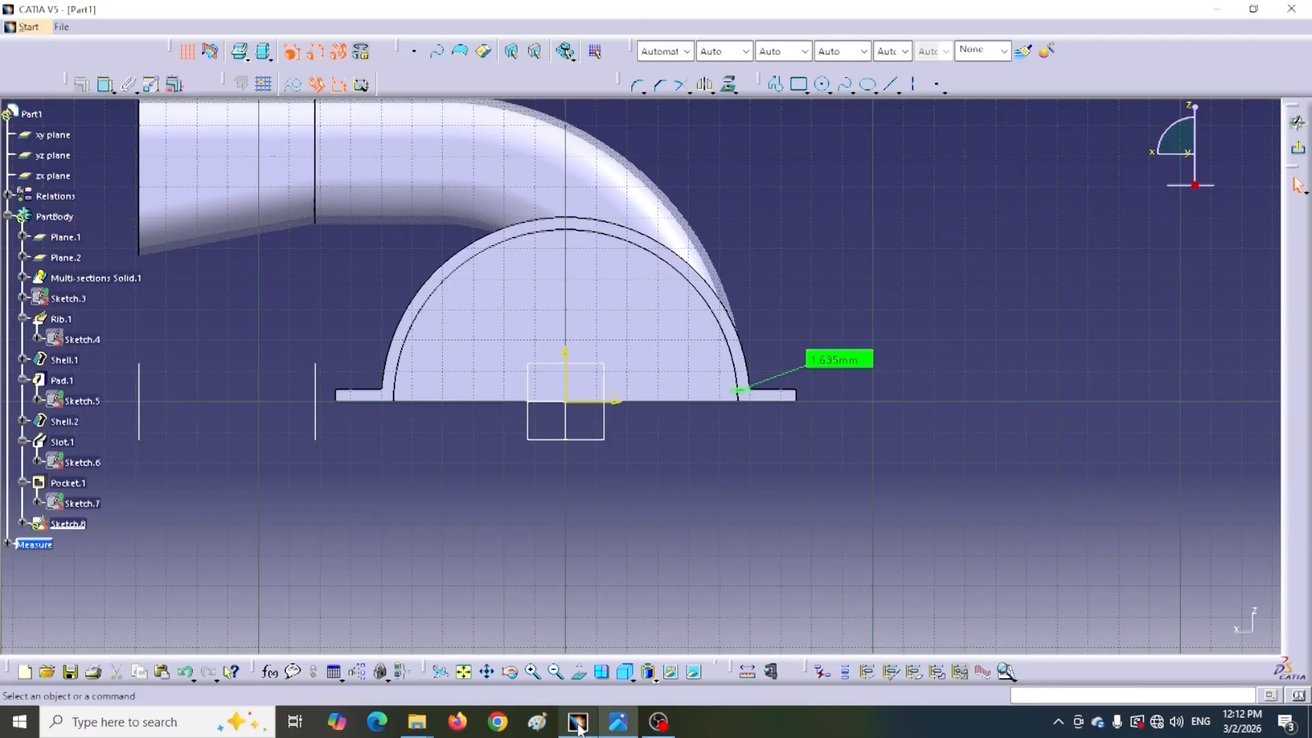
Draw a circle centered on the sketch origin, about 43 mm in diameter
click(823, 85)
click(566, 403)
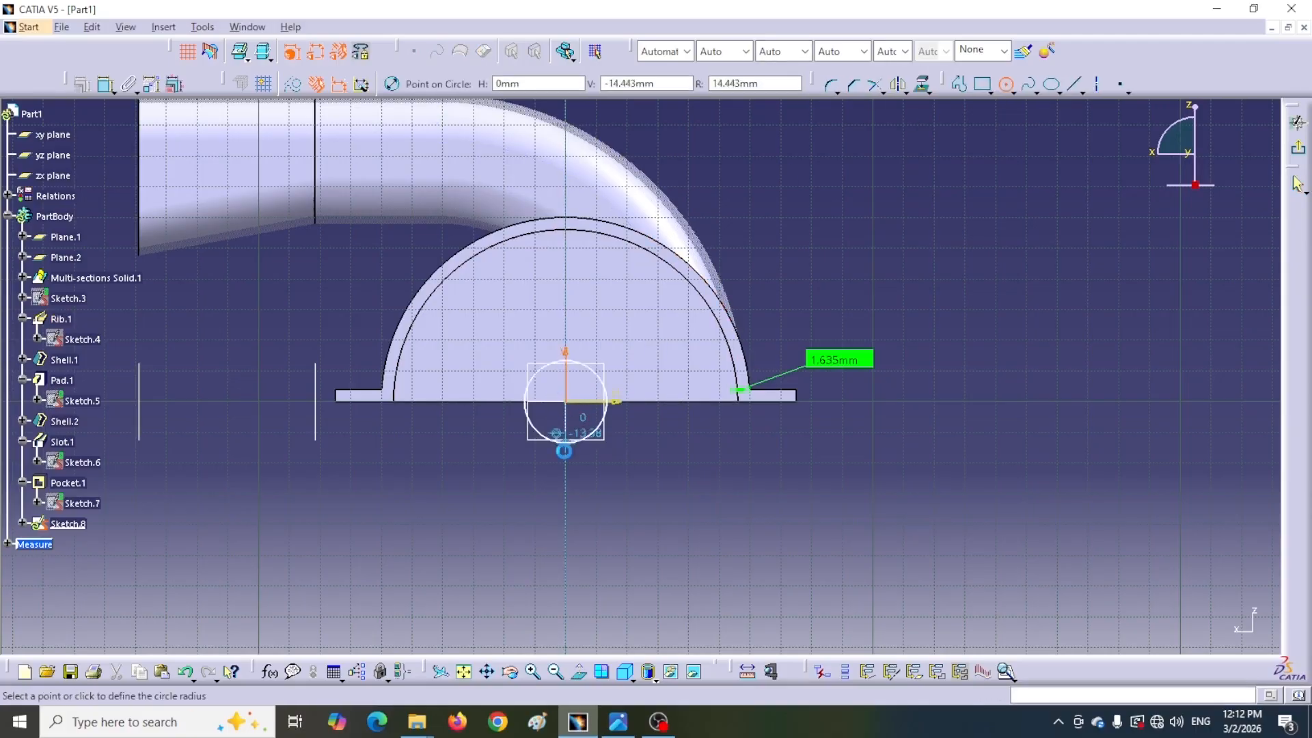
click(632, 418)
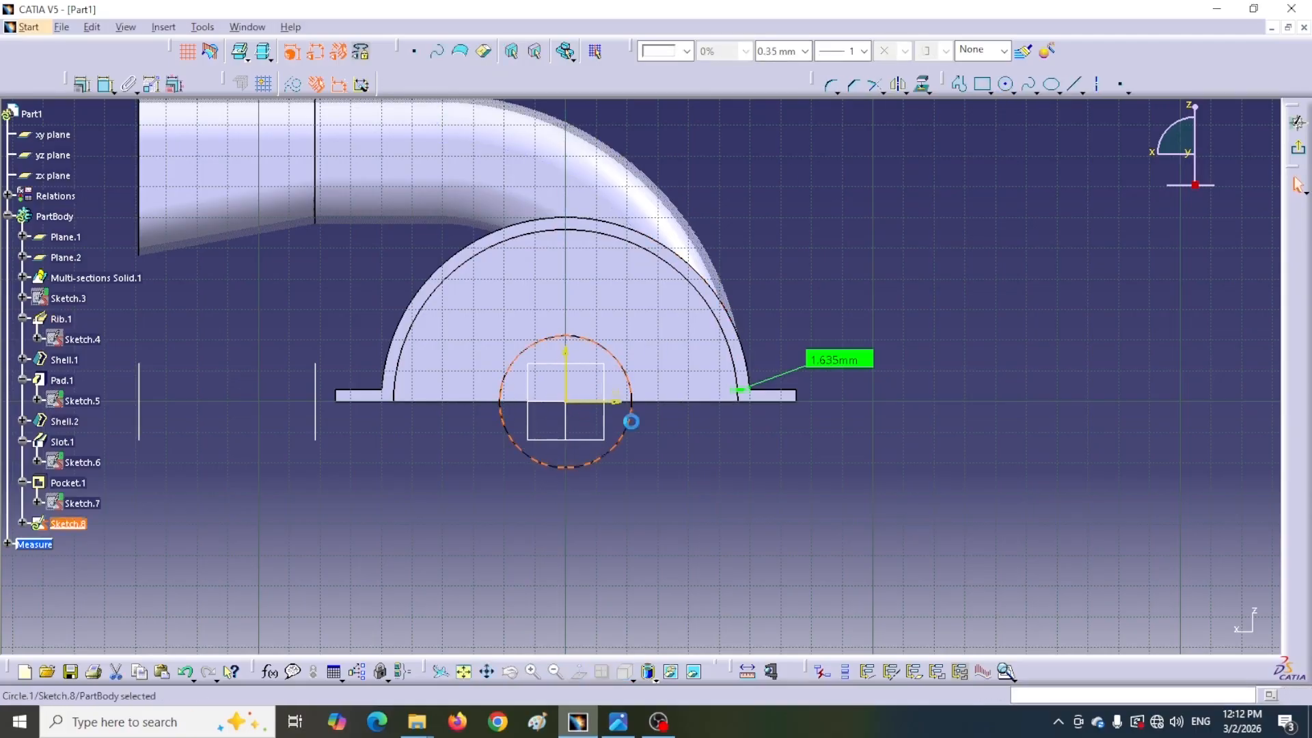
Dimension the circle and set it as a radius of 15 mm
click(106, 87)
click(689, 486)
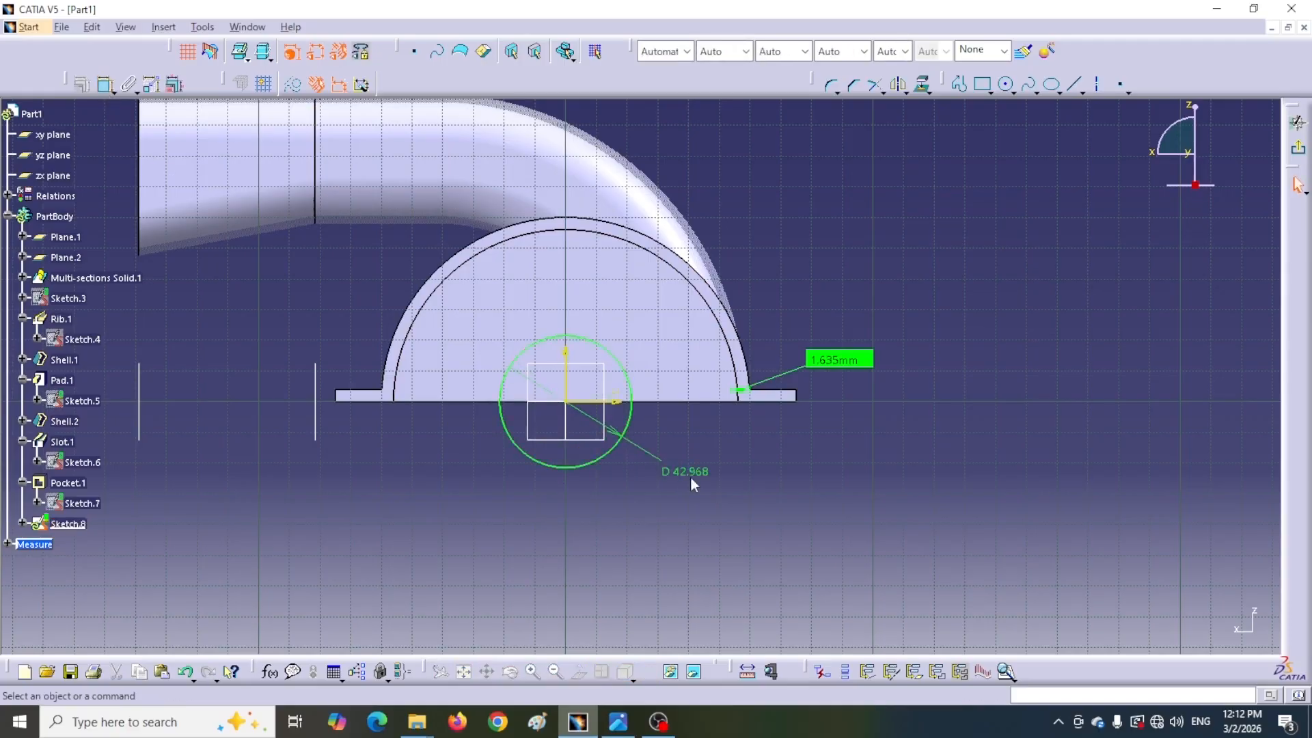
double_click(688, 474)
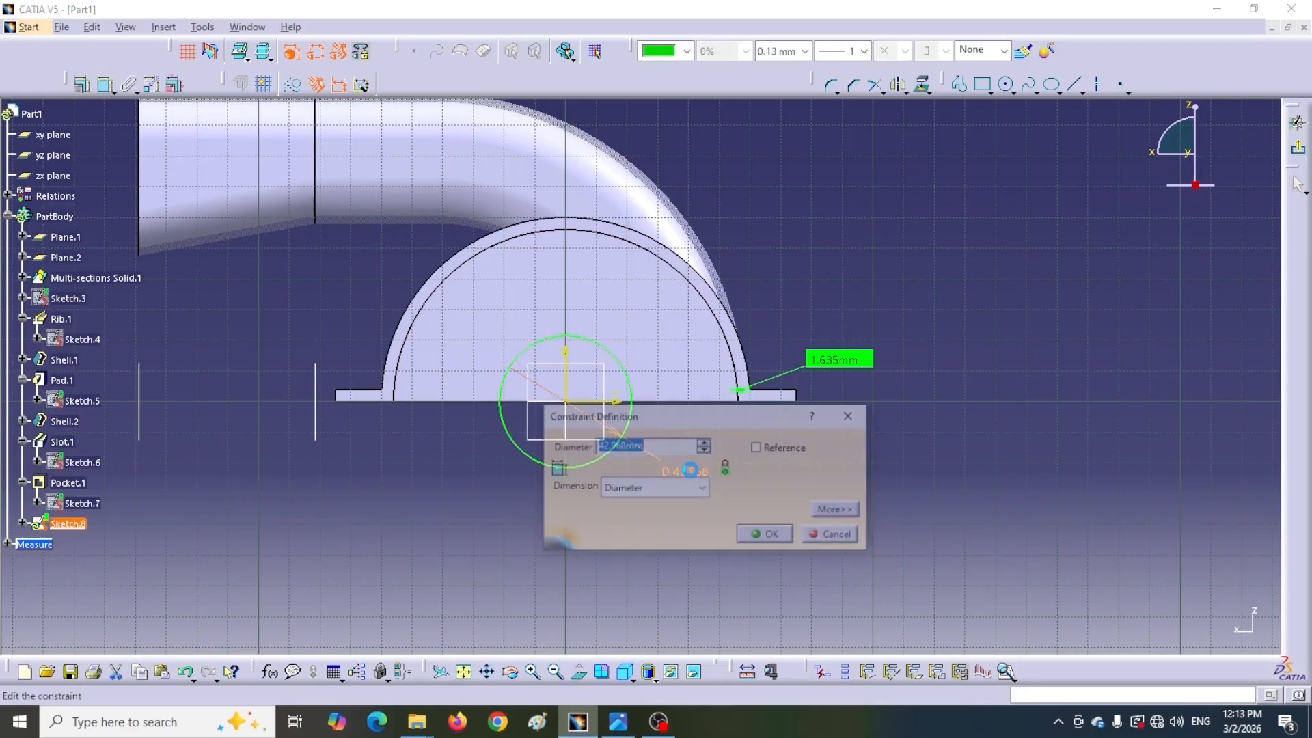
click(692, 488)
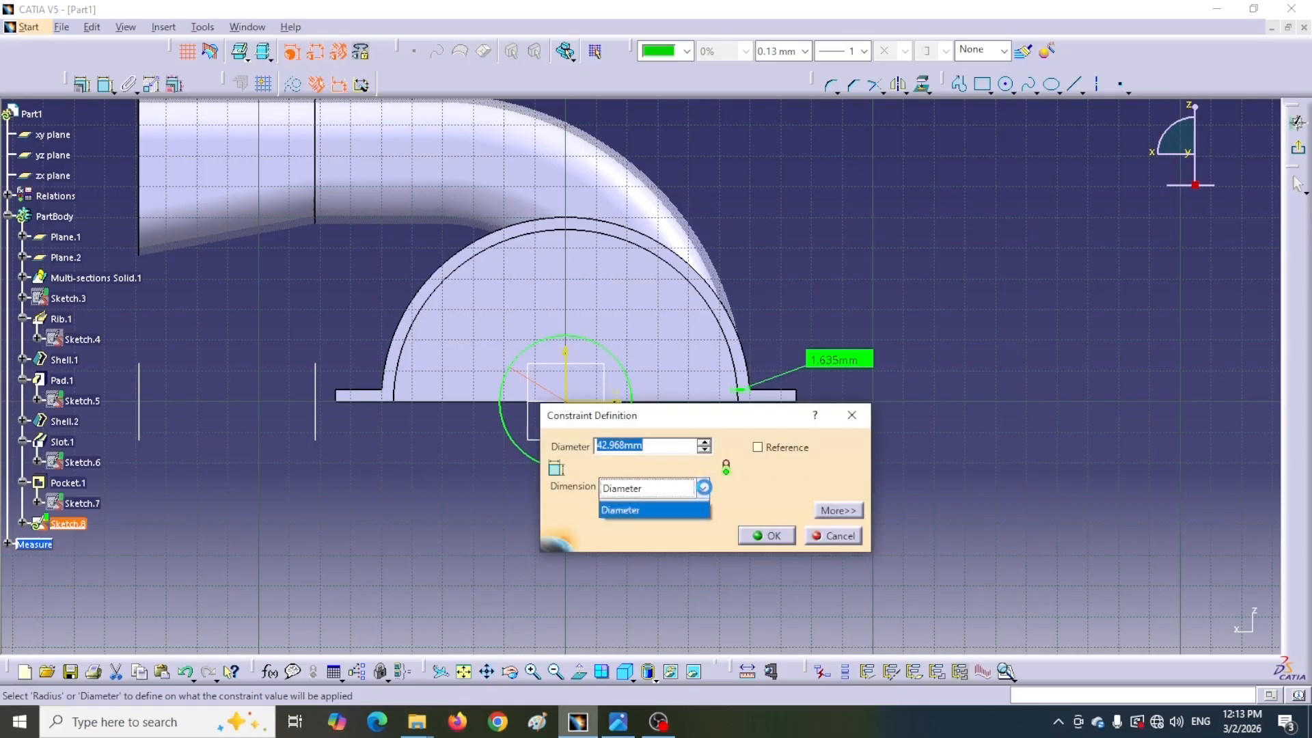
click(615, 507)
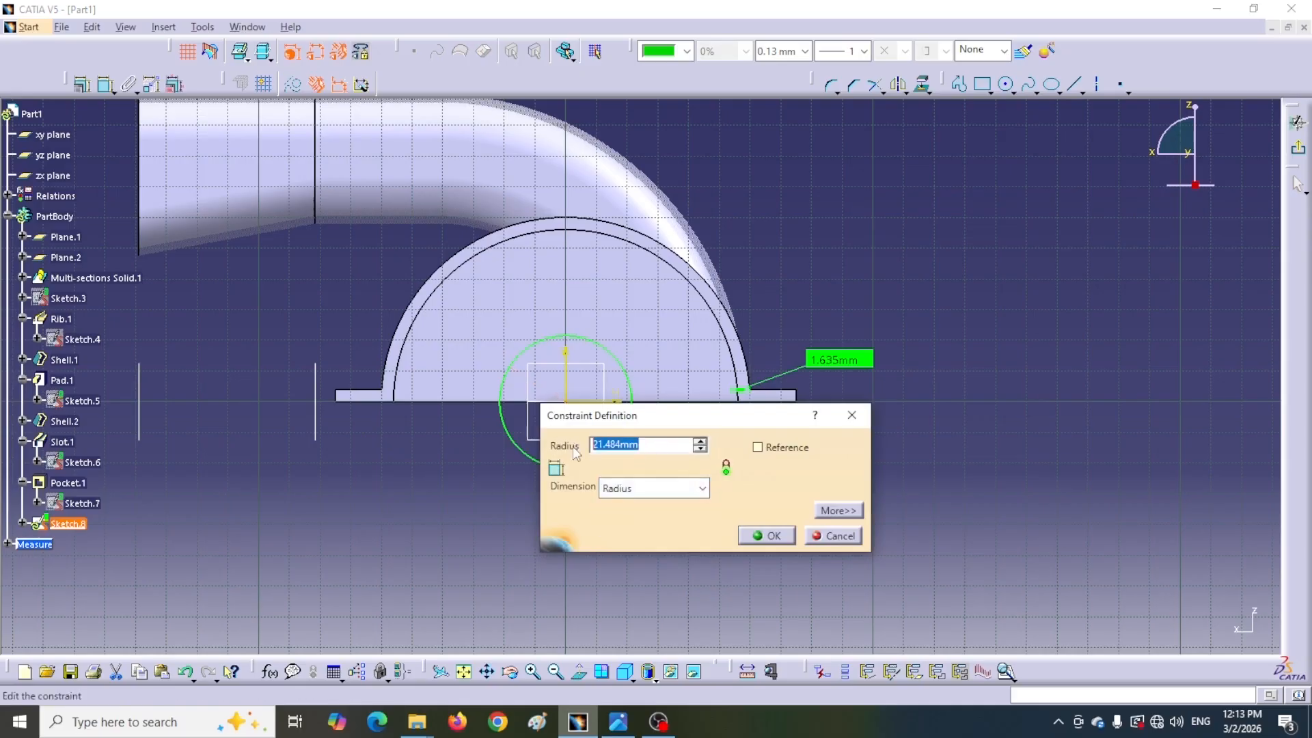
text(15)
key(Return)
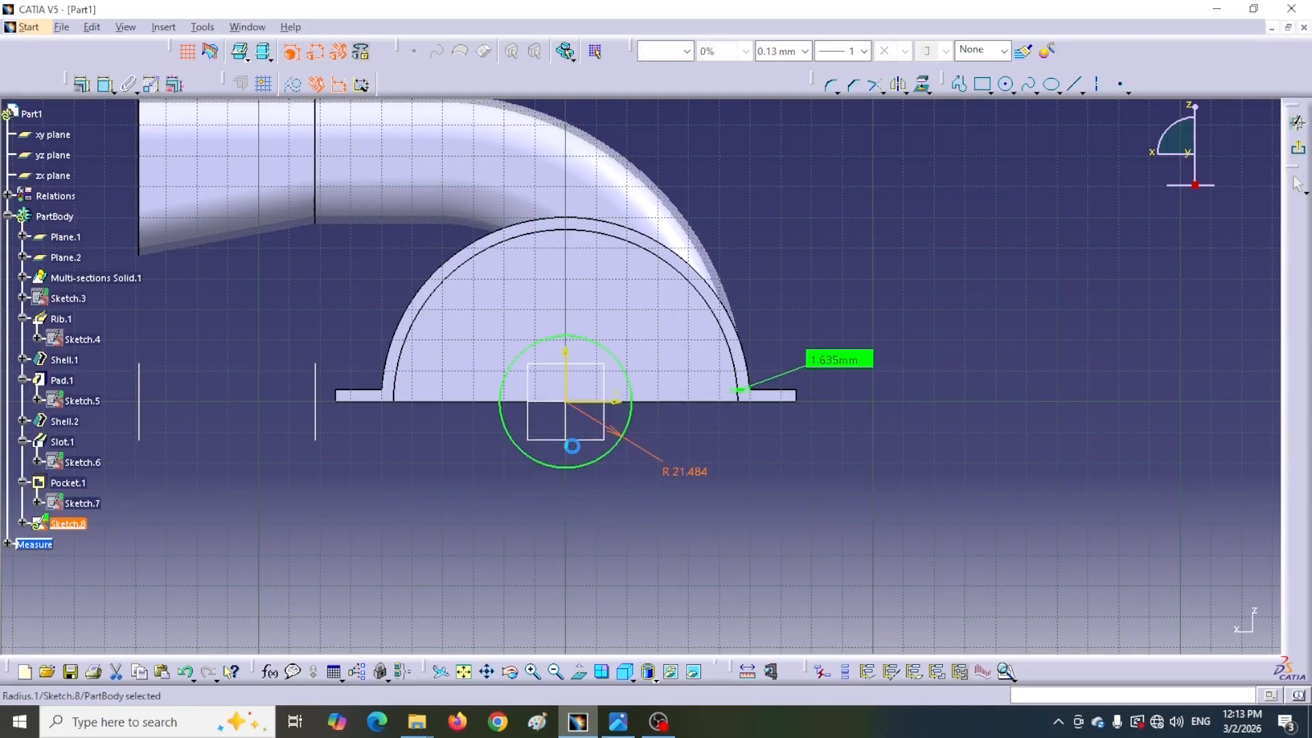
Exit the sketch and pocket the R15 circle up to next to cut the arch opening
click(1300, 125)
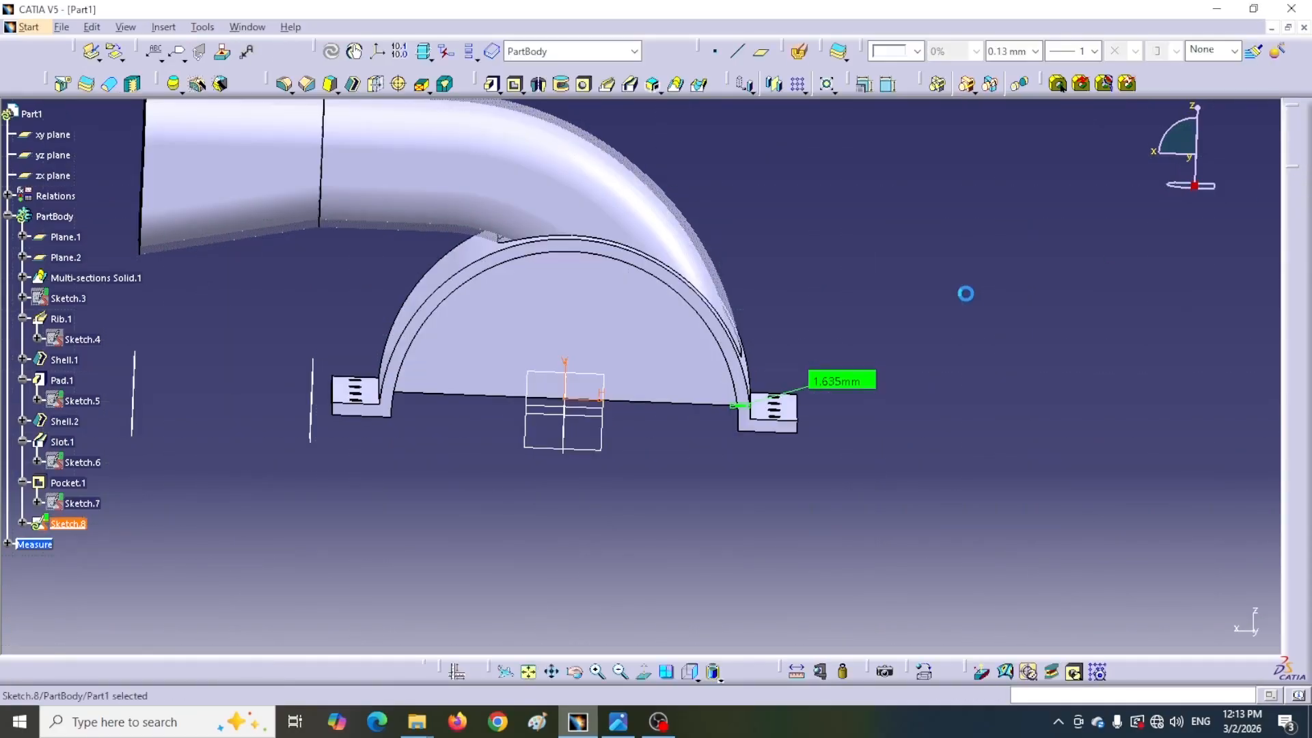
key(Return)
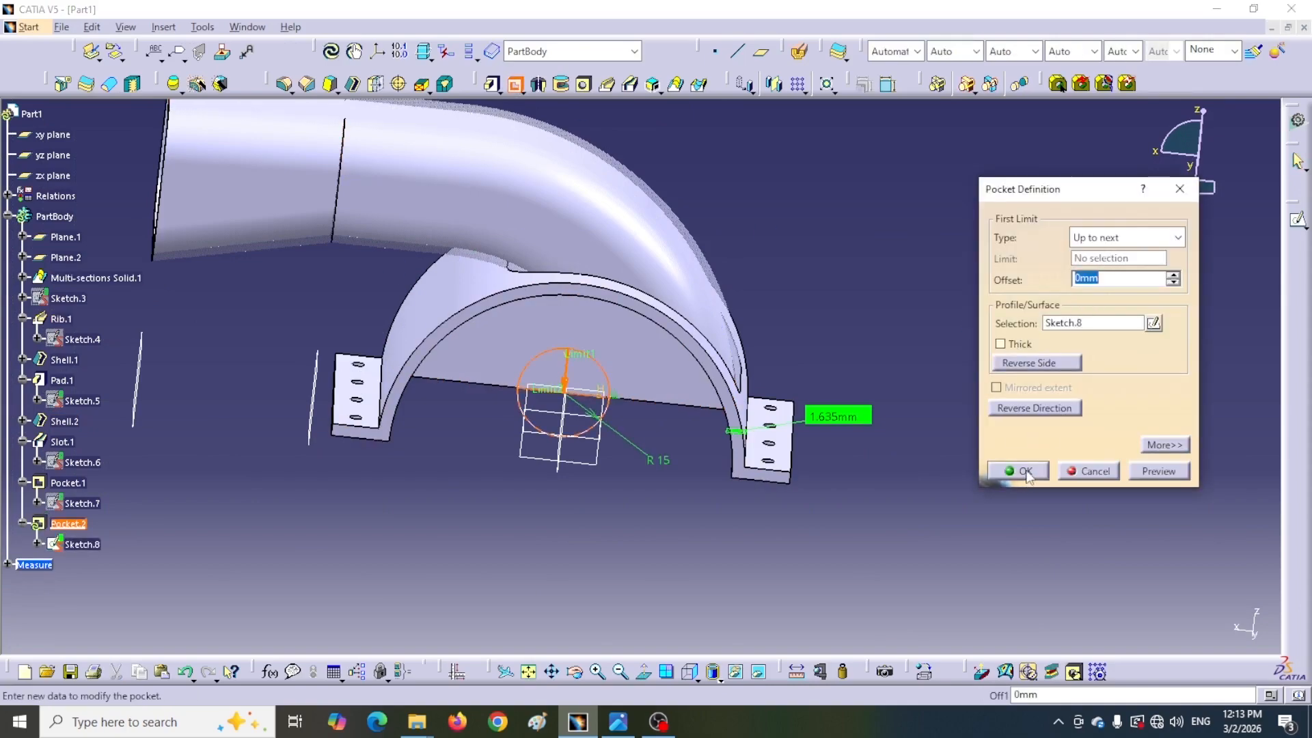
click(1018, 471)
Start a new sketch on the support's front face and check the reference drawing
middle_drag(706, 542, 756, 474)
click(736, 369)
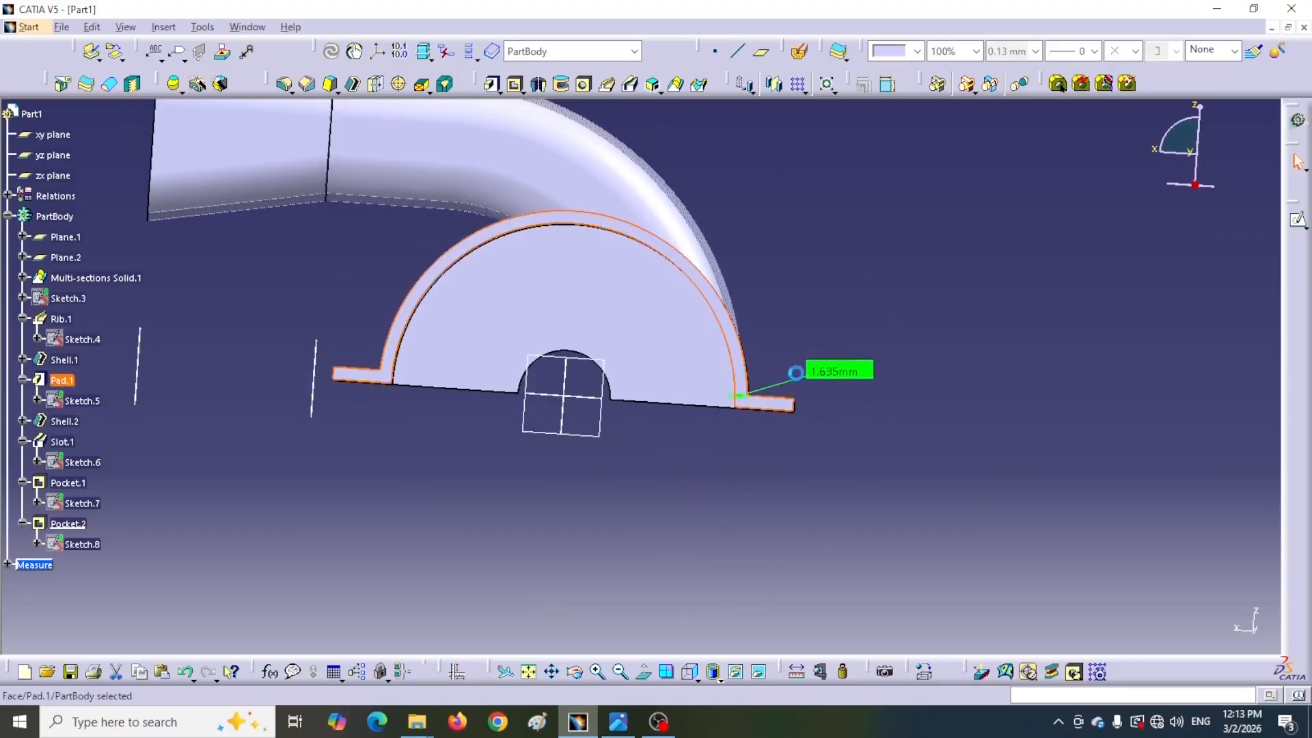
click(1298, 219)
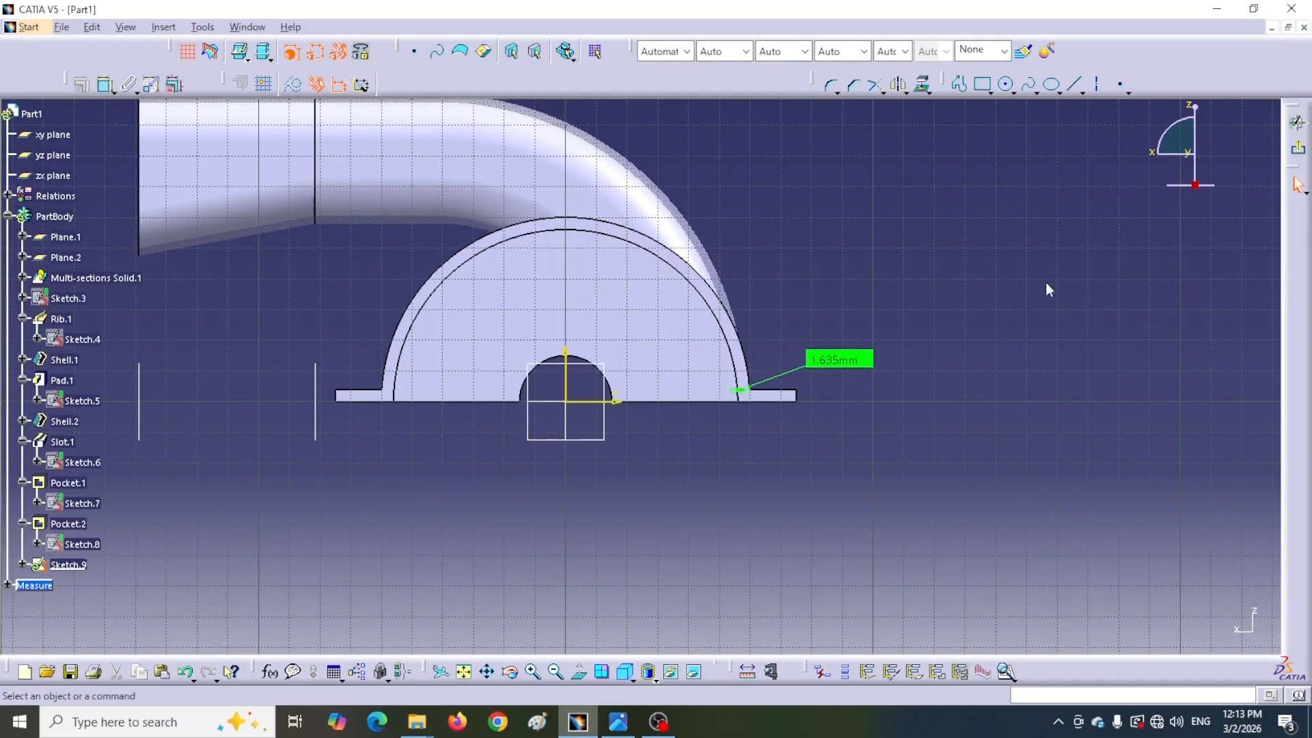
key(alt+Tab)
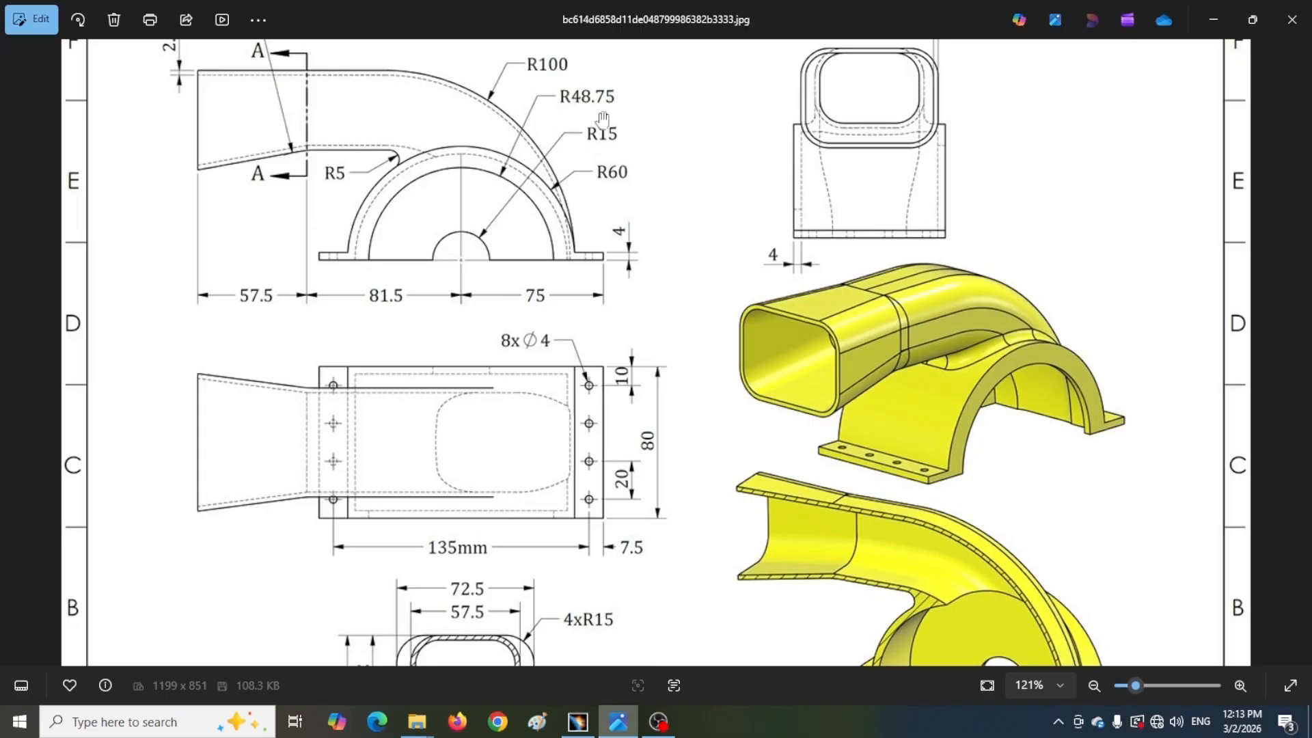
key(alt+Tab)
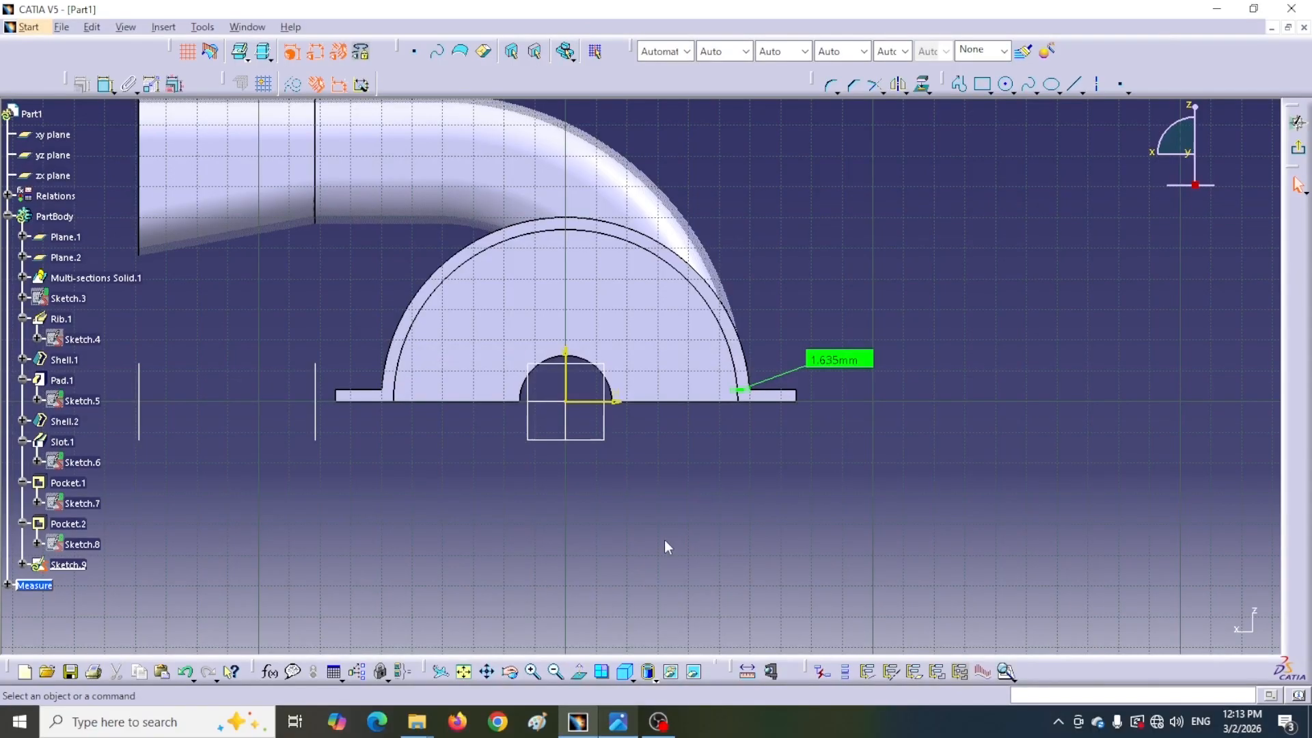
Project the inner shell face's edges into the sketch
middle_drag(682, 414, 745, 471)
click(923, 84)
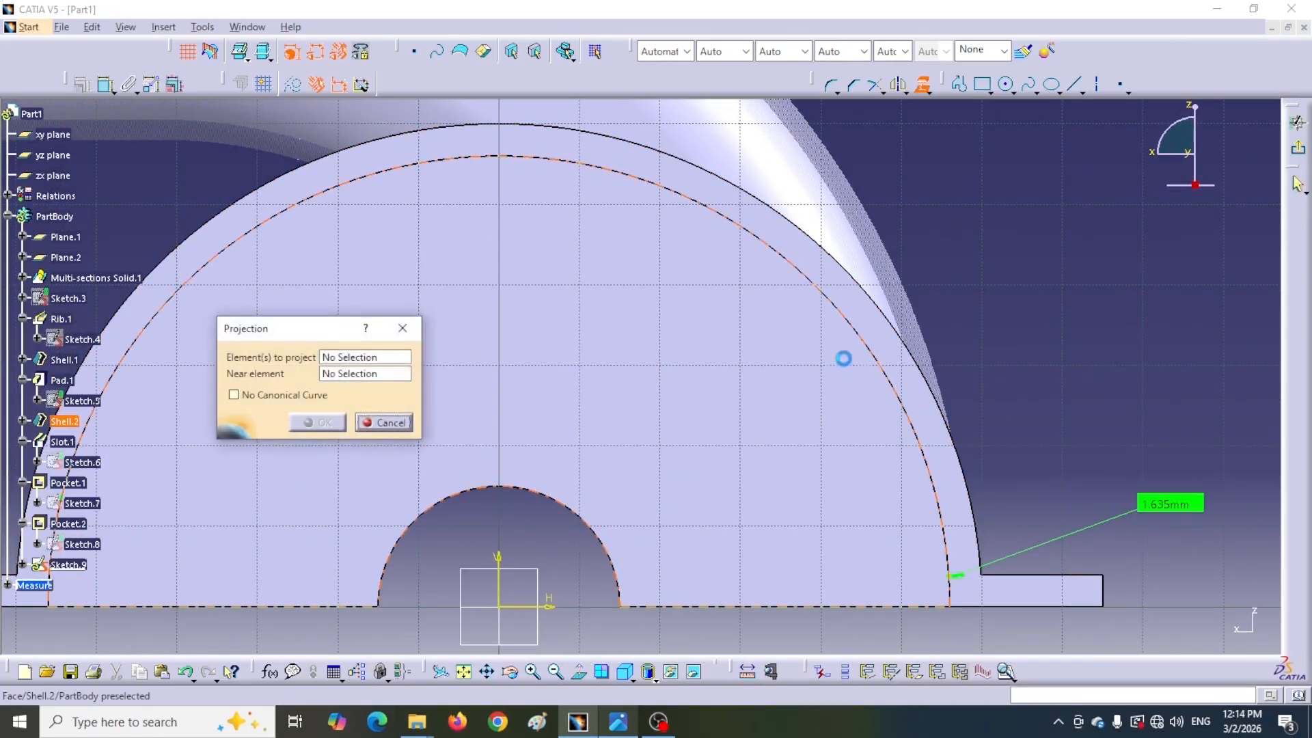
click(876, 356)
click(317, 422)
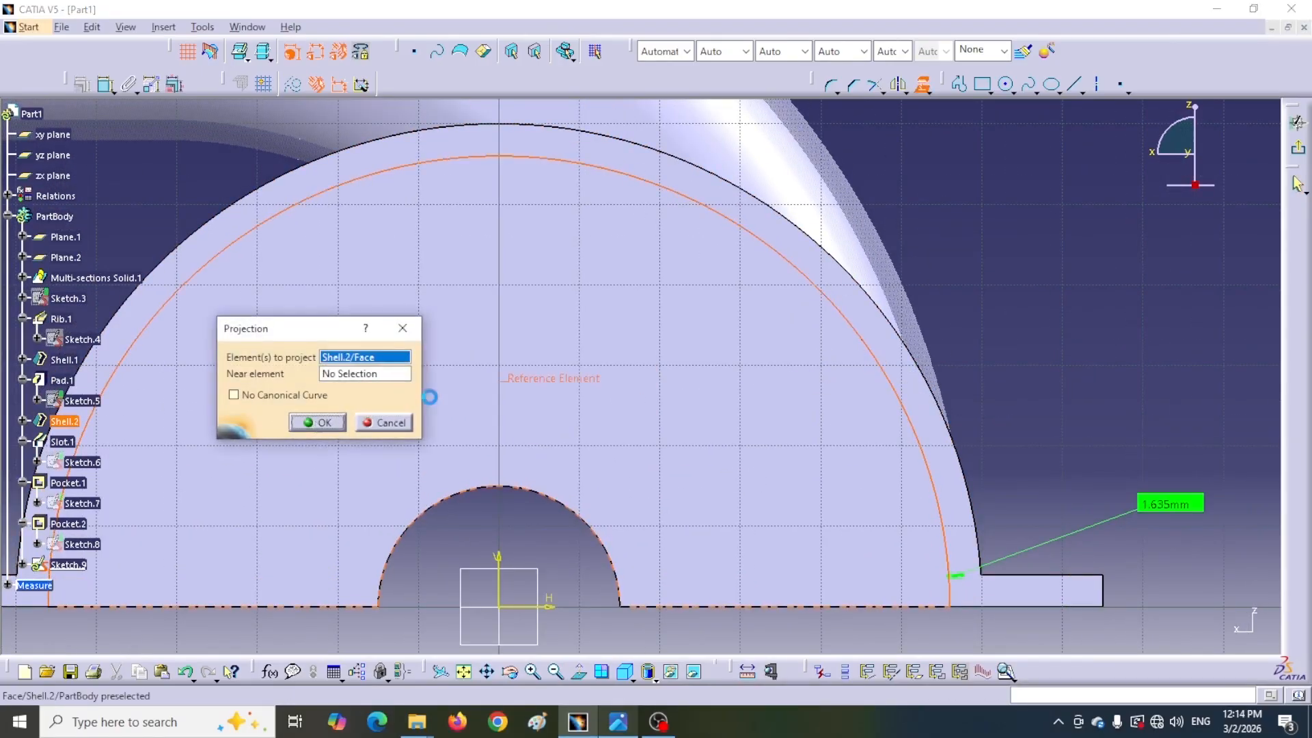
Draw a circle centered on the sketch origin, about 50 mm in radius
click(1057, 280)
middle_drag(1057, 280, 1014, 312)
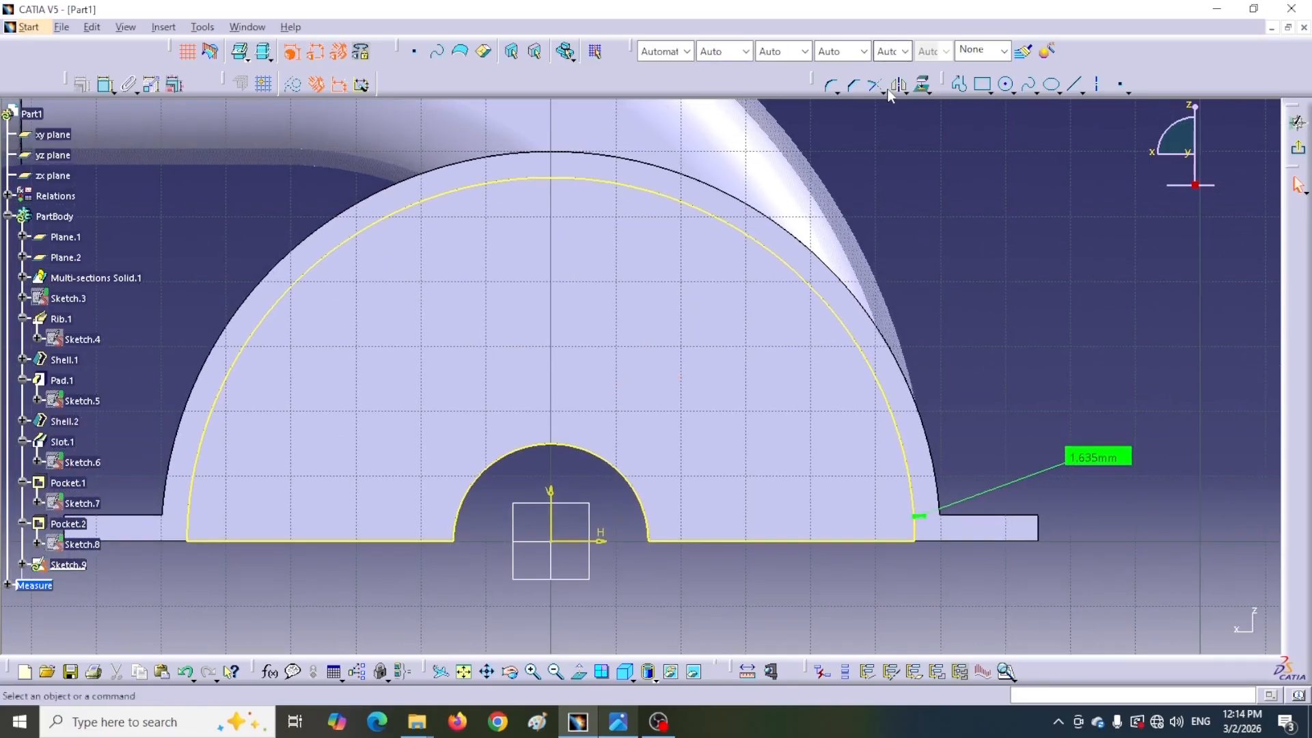
middle_drag(993, 282, 850, 278)
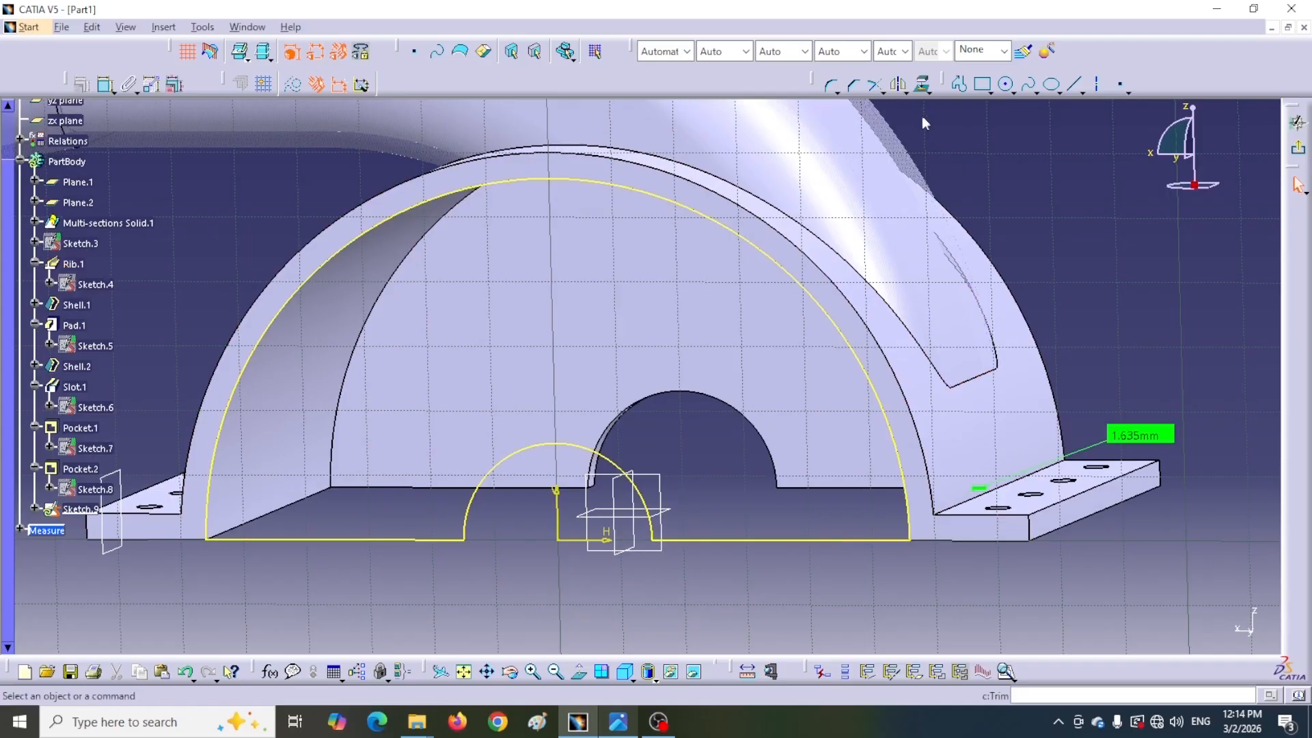
click(1005, 85)
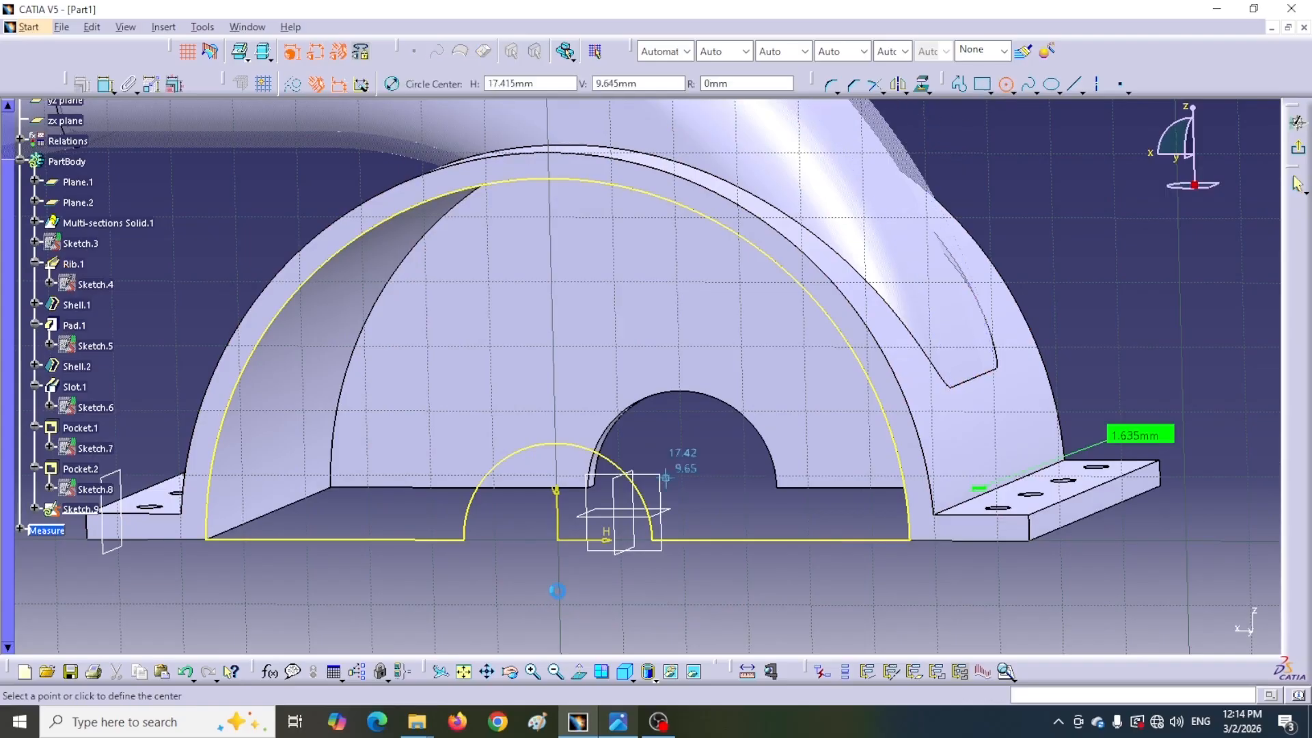
click(557, 540)
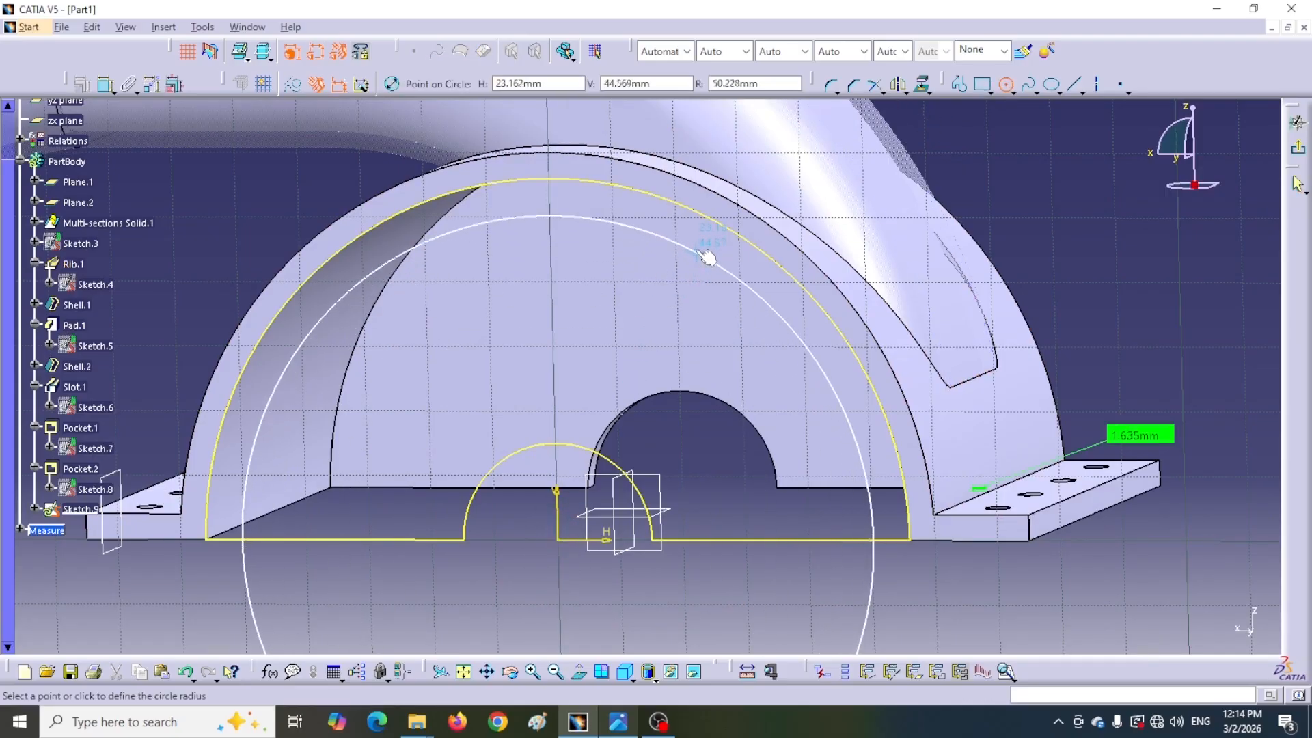
click(696, 247)
Dimension the circle's radius and set it to 48.75 mm after checking the drawing
click(106, 84)
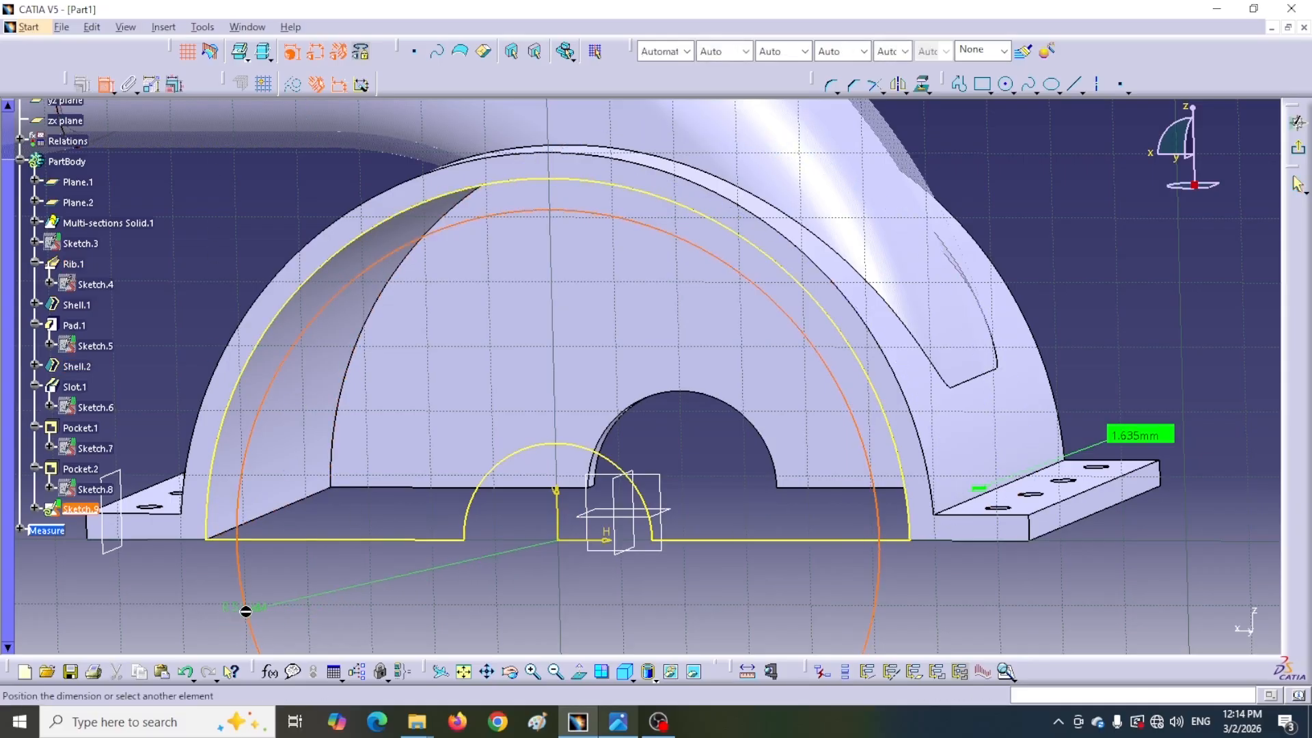
click(280, 617)
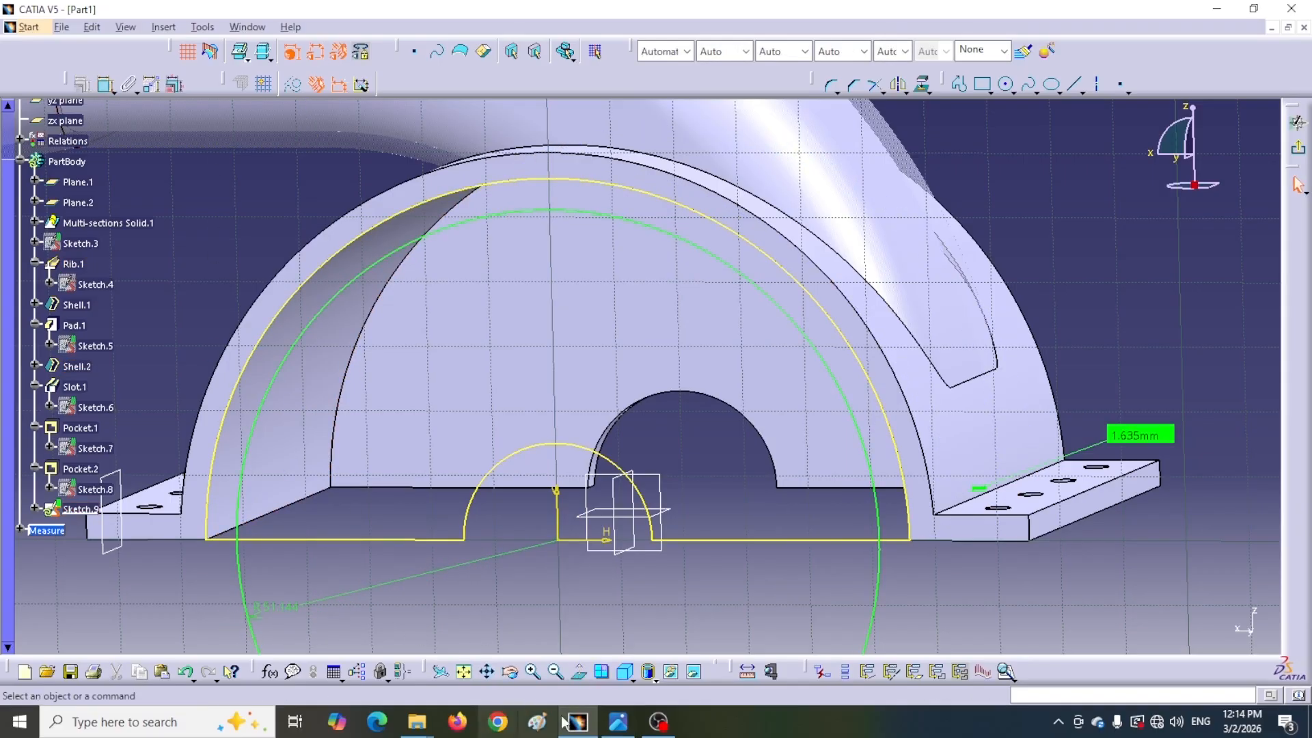
click(619, 722)
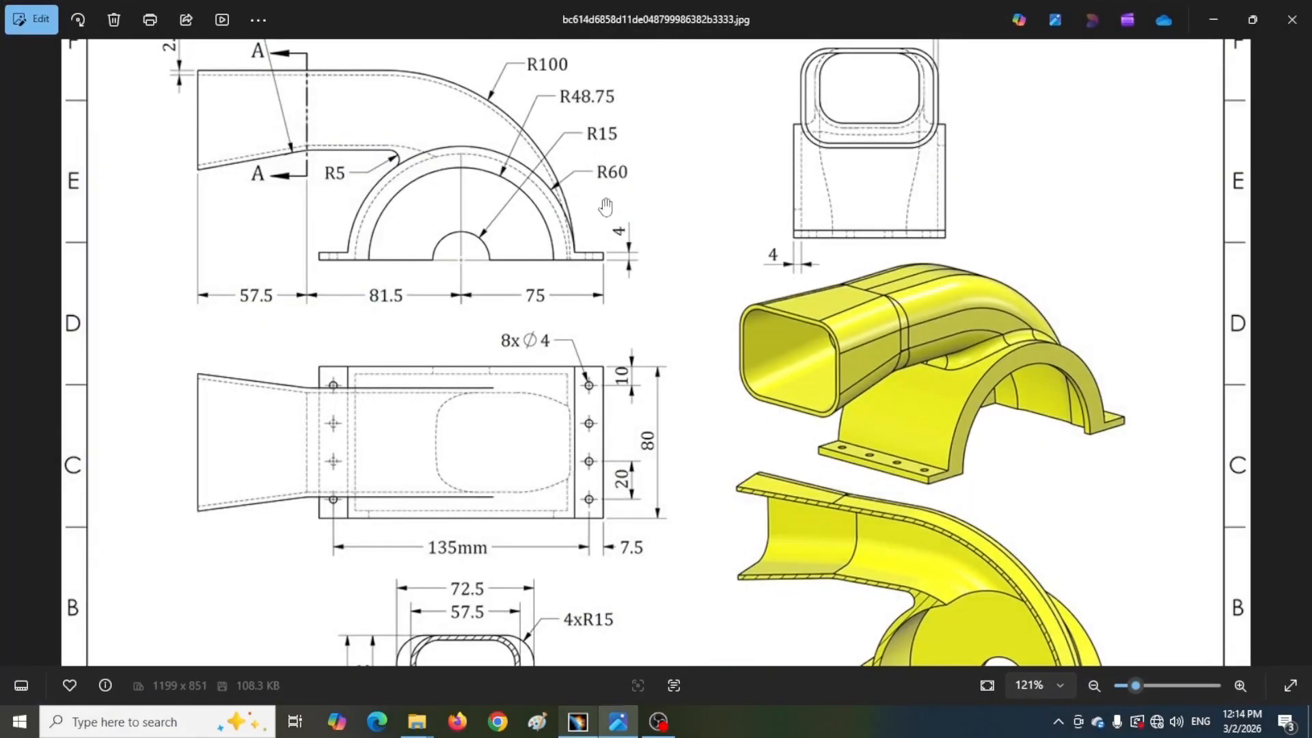
click(578, 721)
double_click(280, 613)
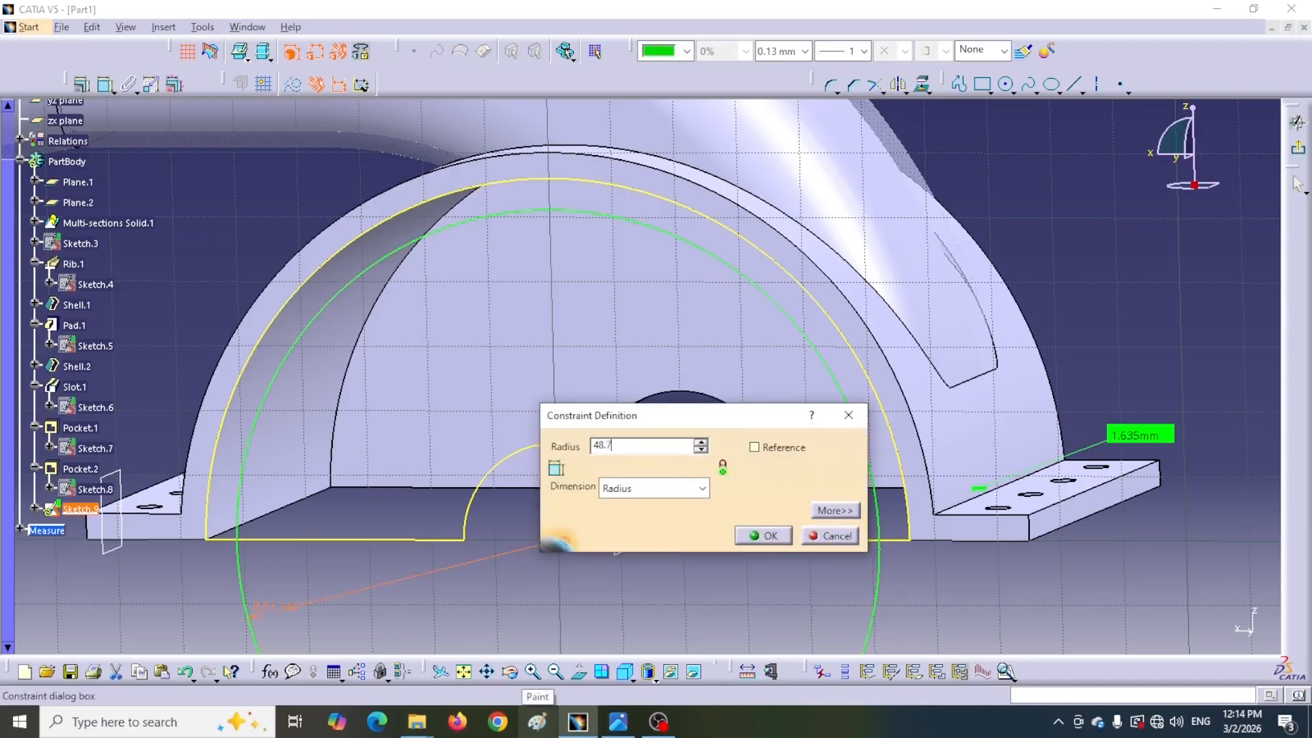
click(752, 540)
Quick-trim away the circle's portion below the base line
click(879, 89)
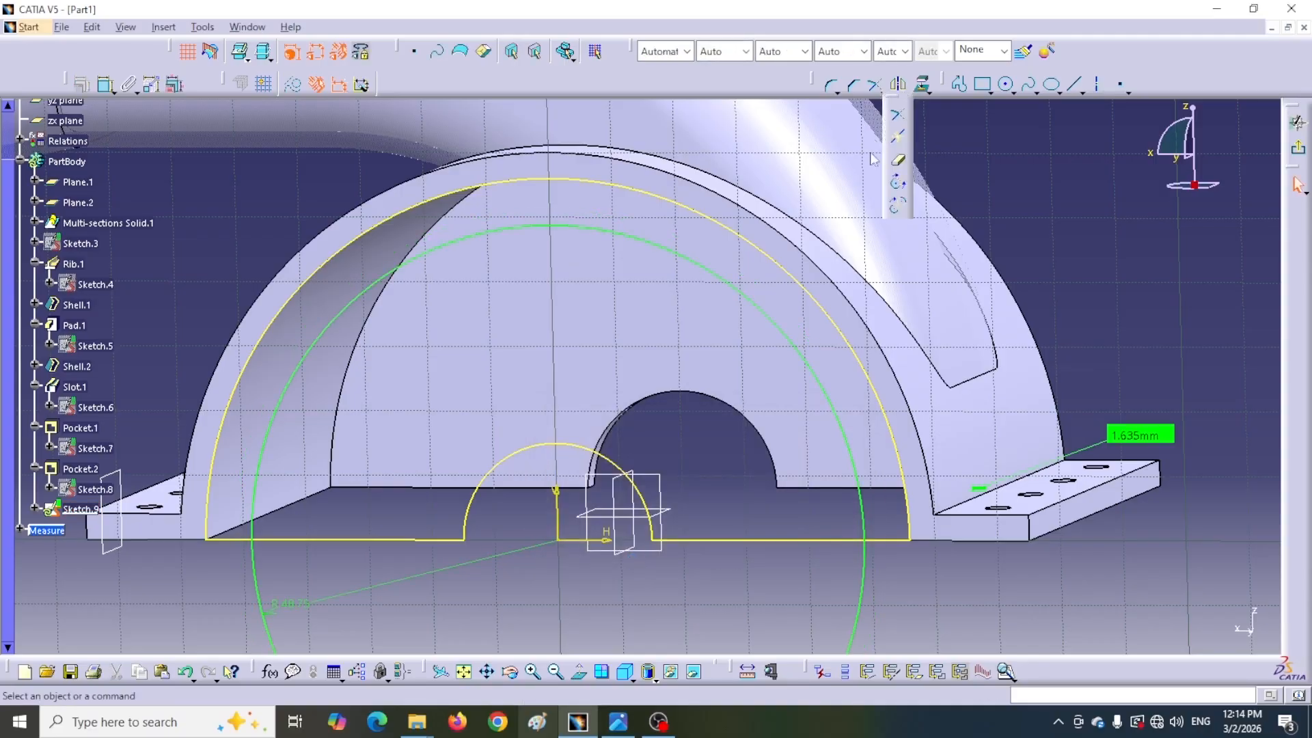
click(899, 162)
click(868, 577)
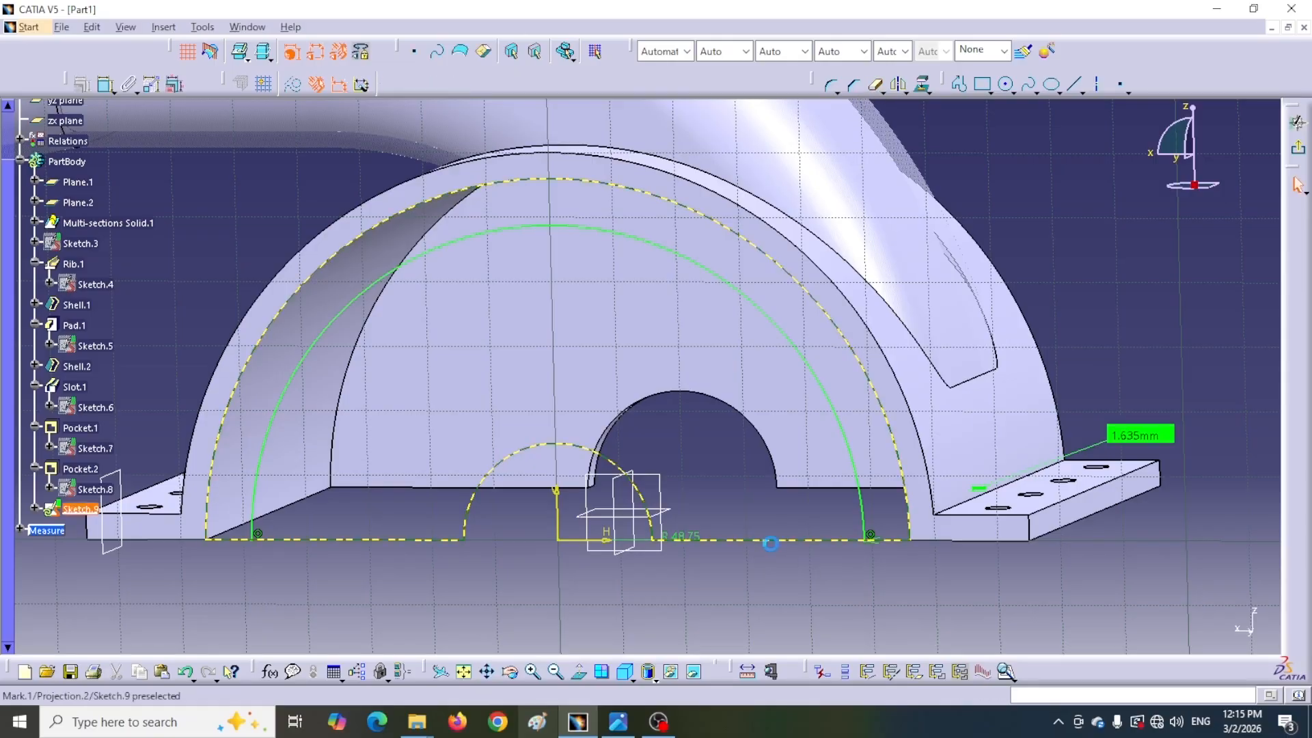
Isolate the projected edges from their original support
right_click(772, 541)
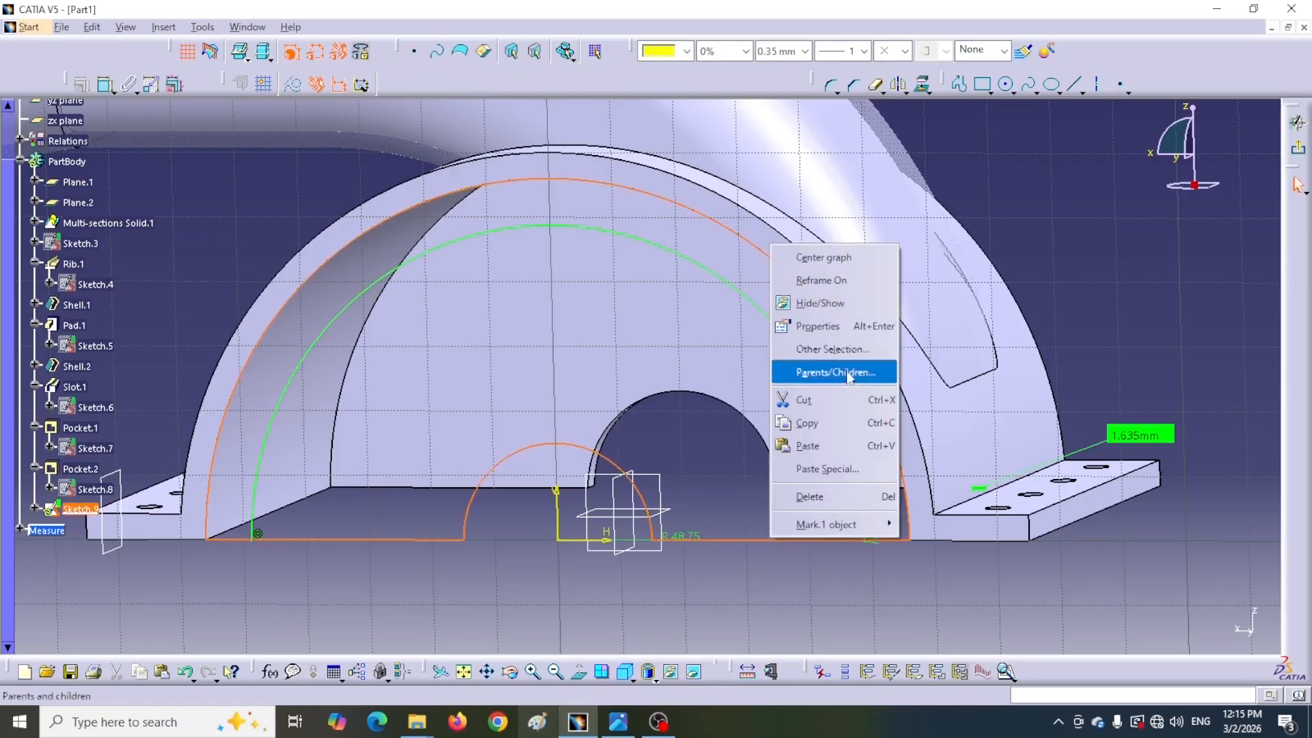
mouse_move(830, 525)
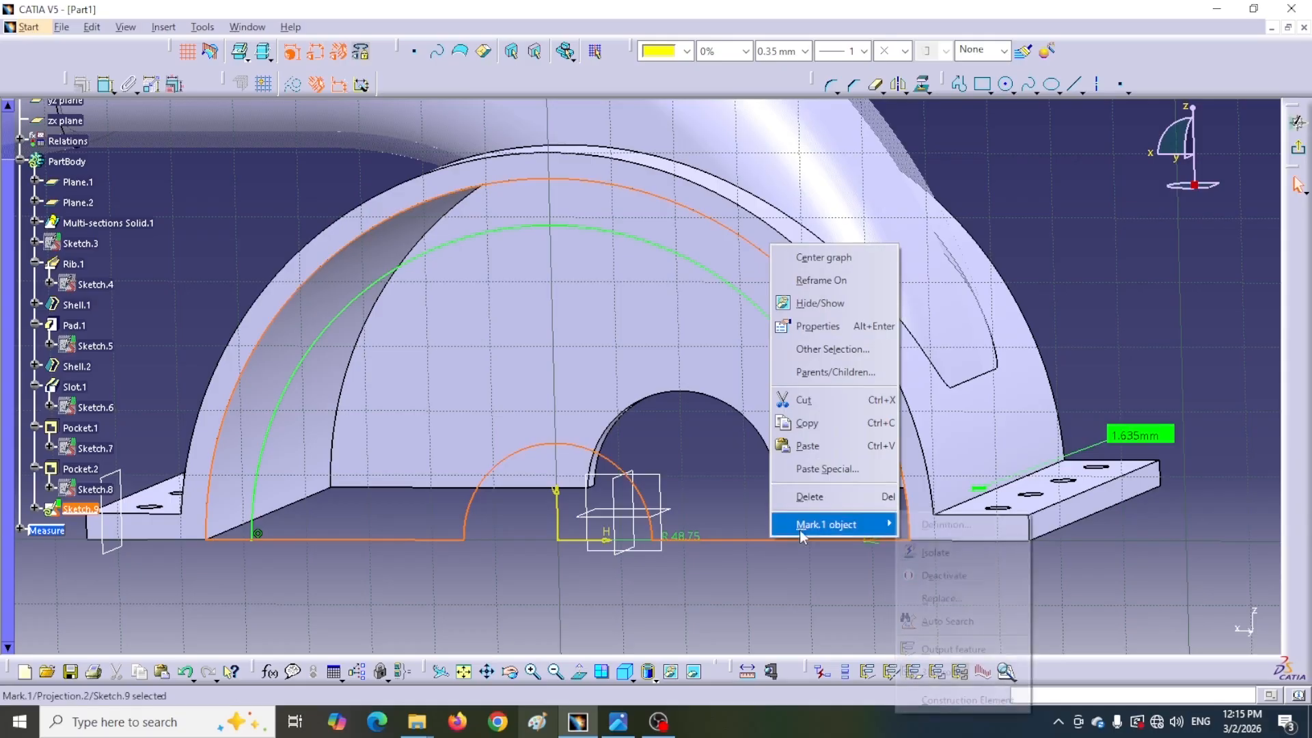
click(937, 554)
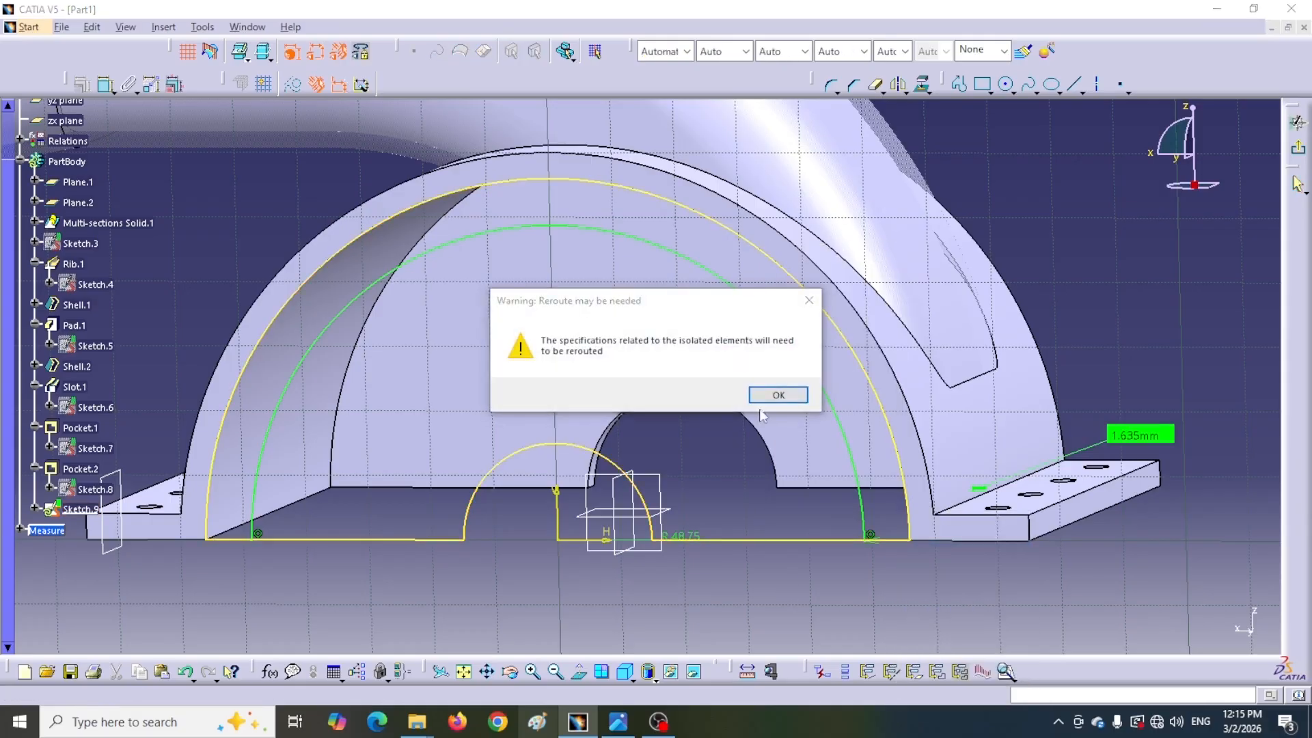
click(755, 560)
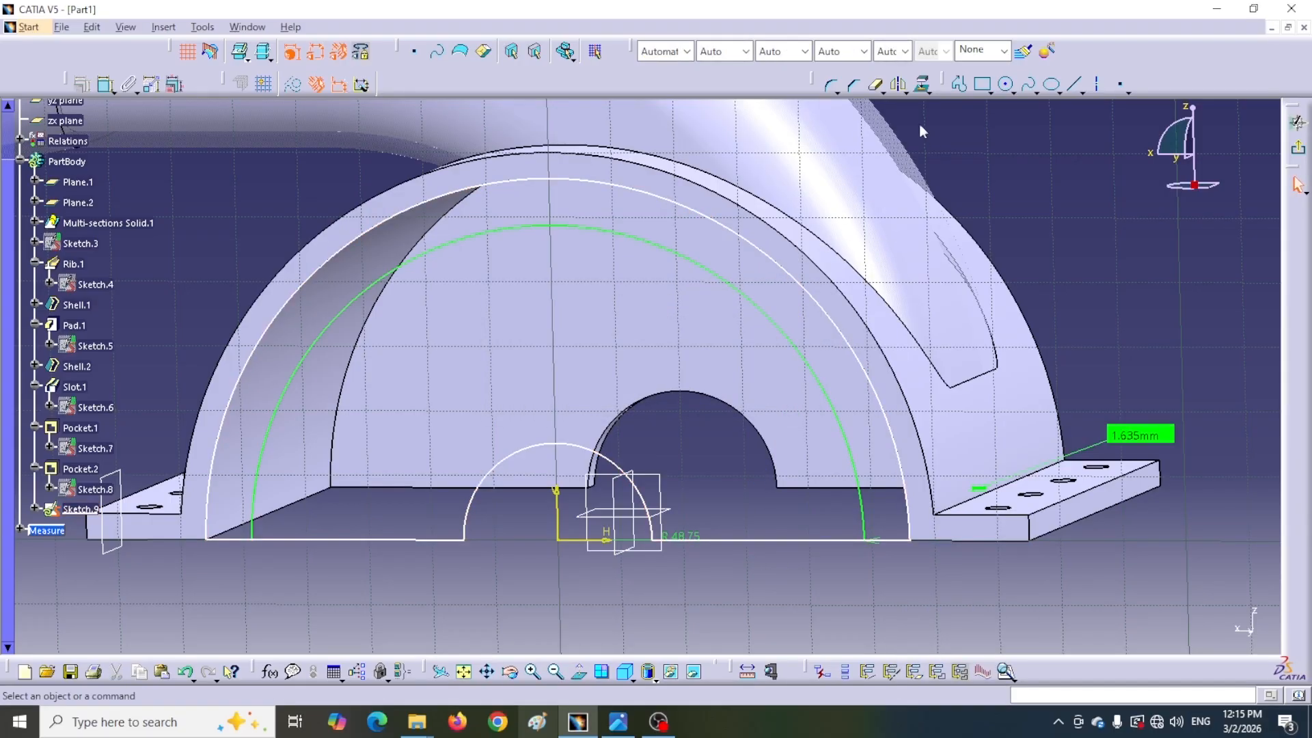
Quick-trim away the R15 arch and the base line segments inside the inner circle, leaving the ring profile
click(874, 89)
click(762, 542)
click(650, 516)
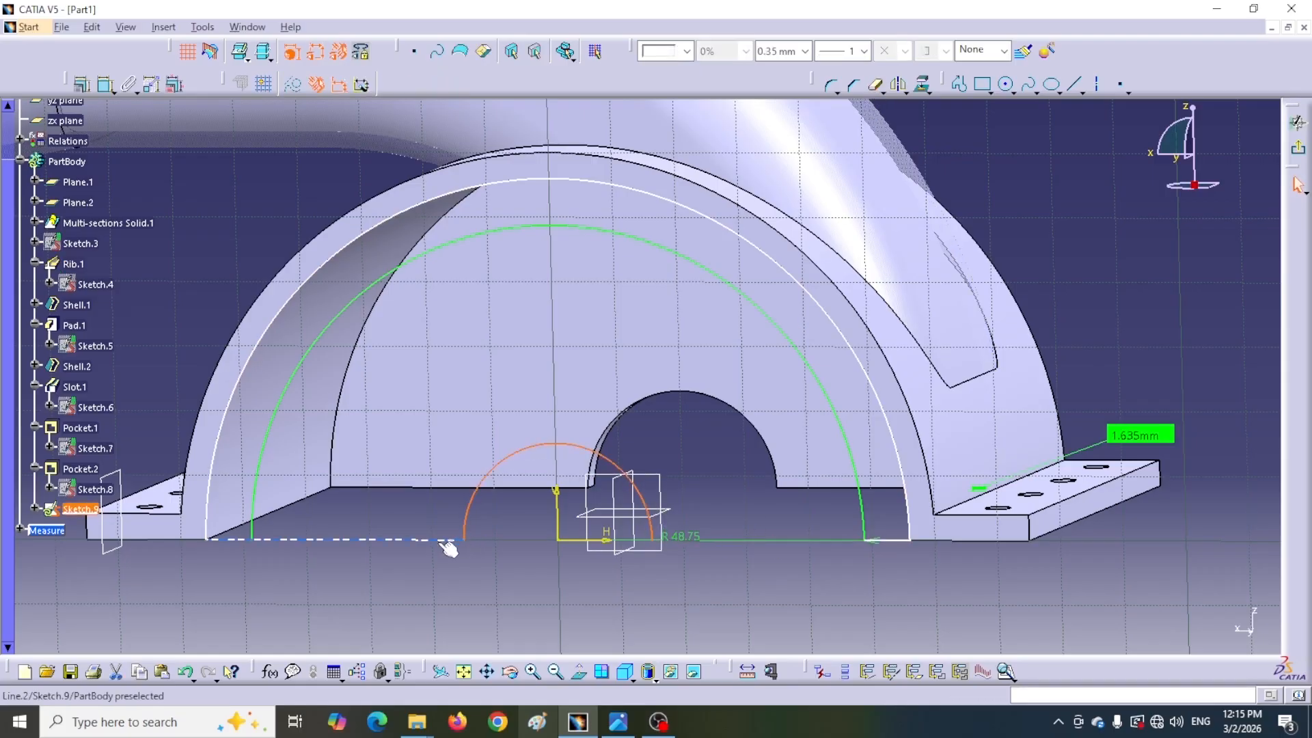
click(874, 89)
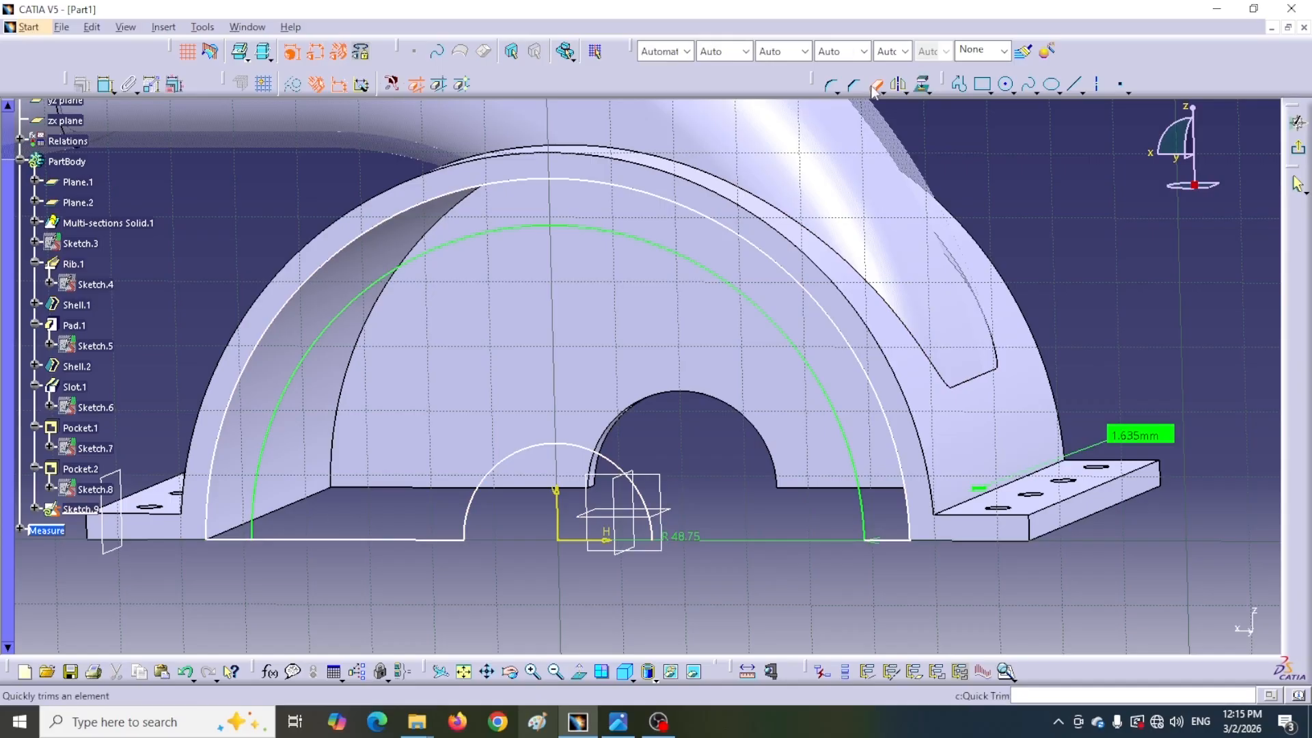
click(496, 479)
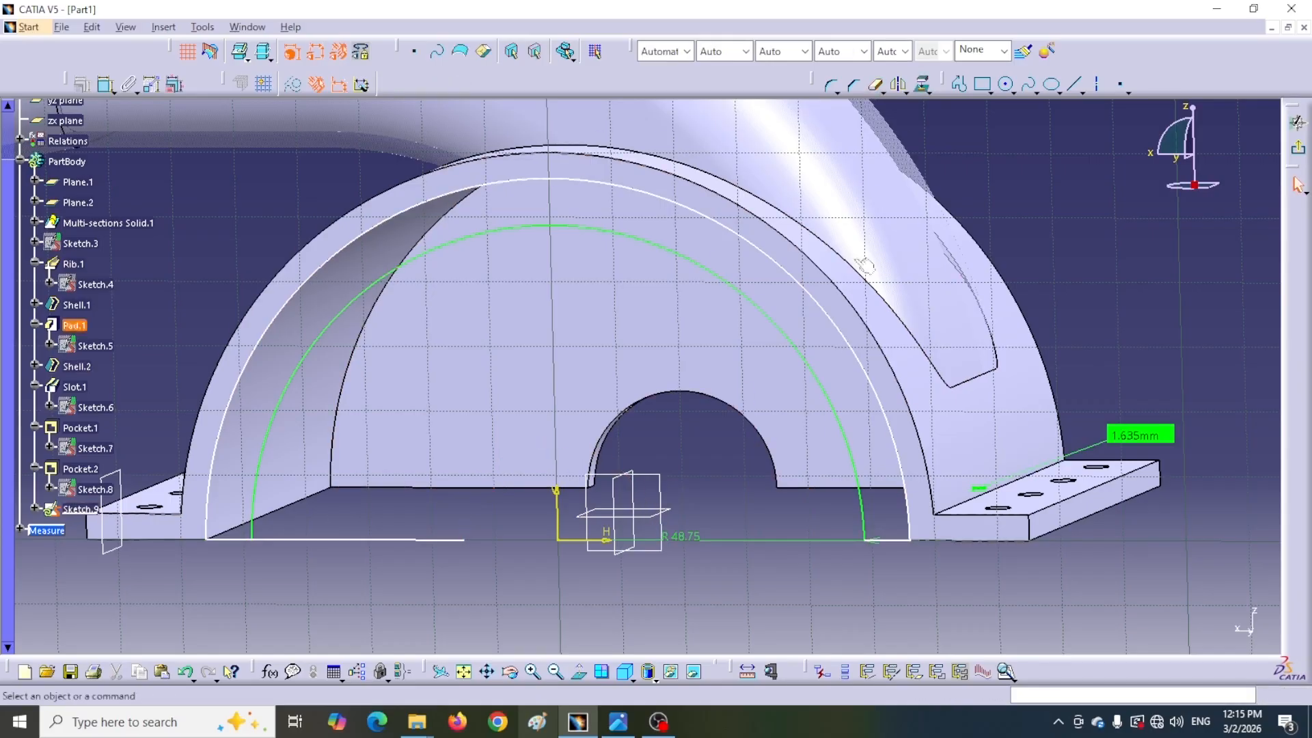
click(420, 540)
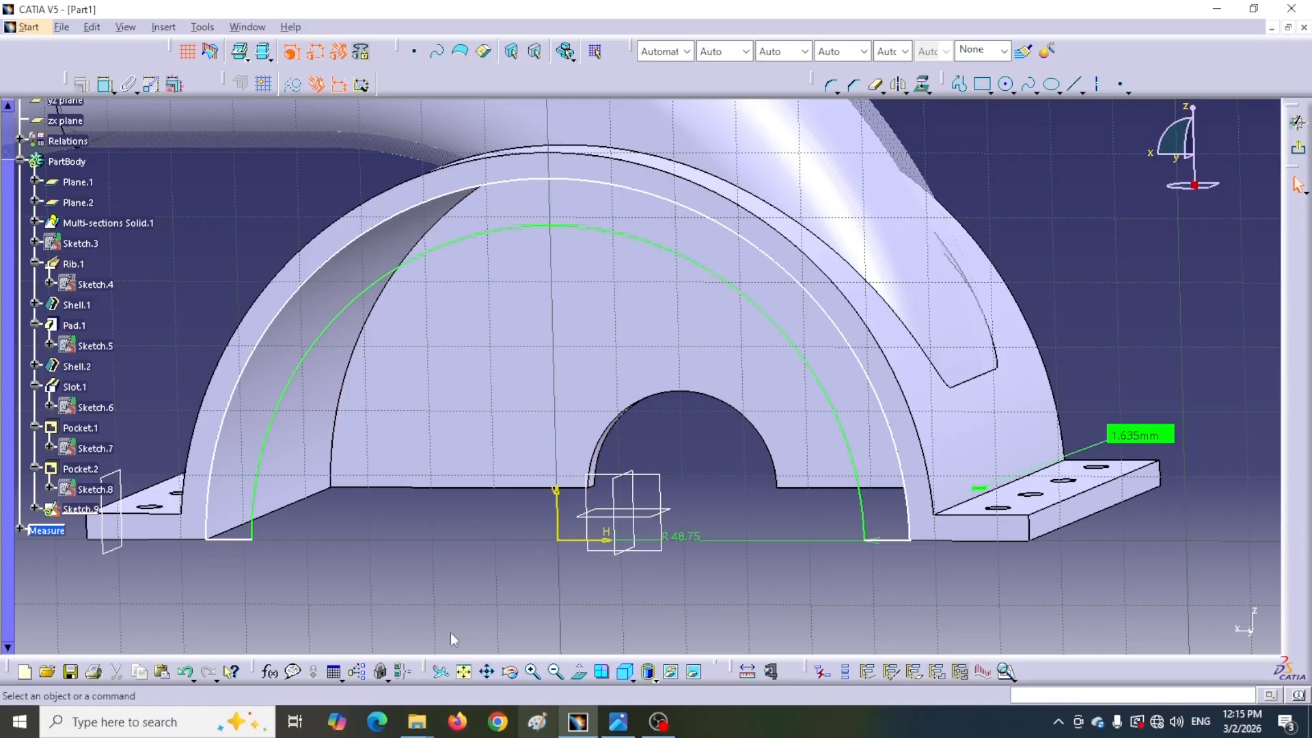
Dimension the outer arc's radius and exit the sketcher
click(106, 84)
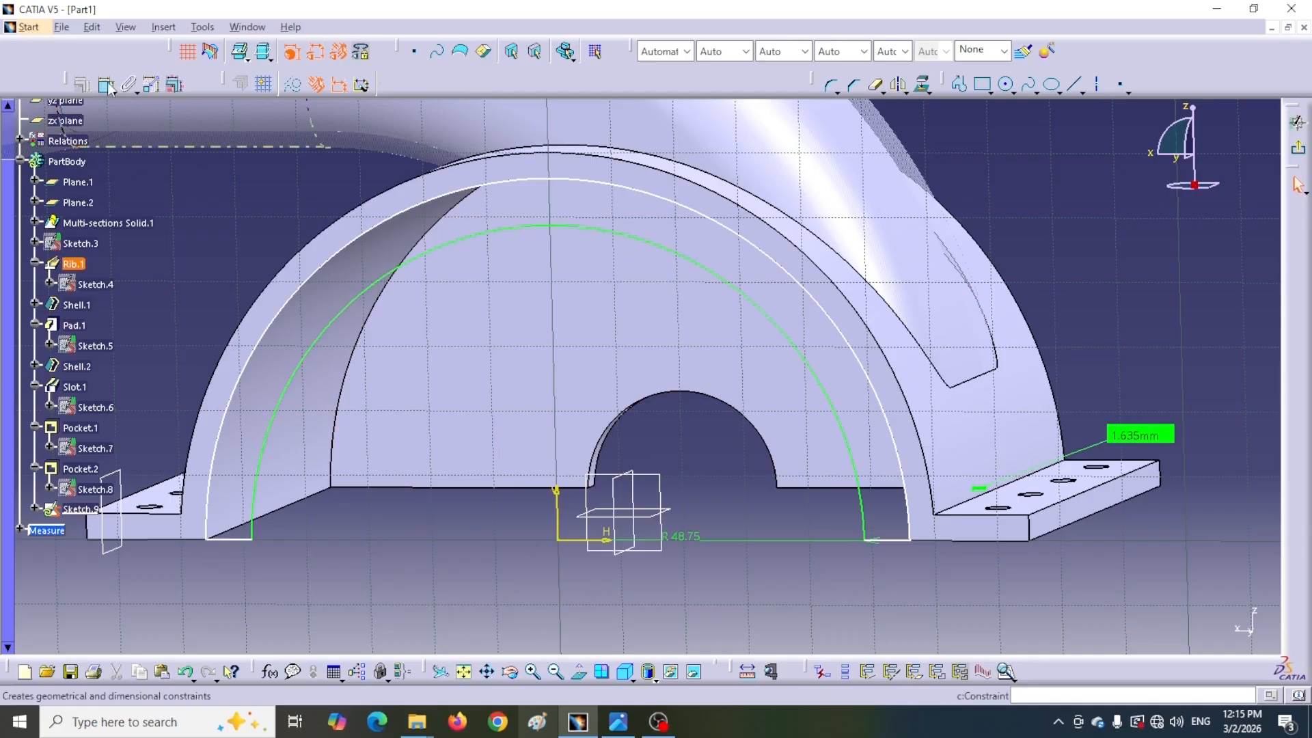
click(222, 410)
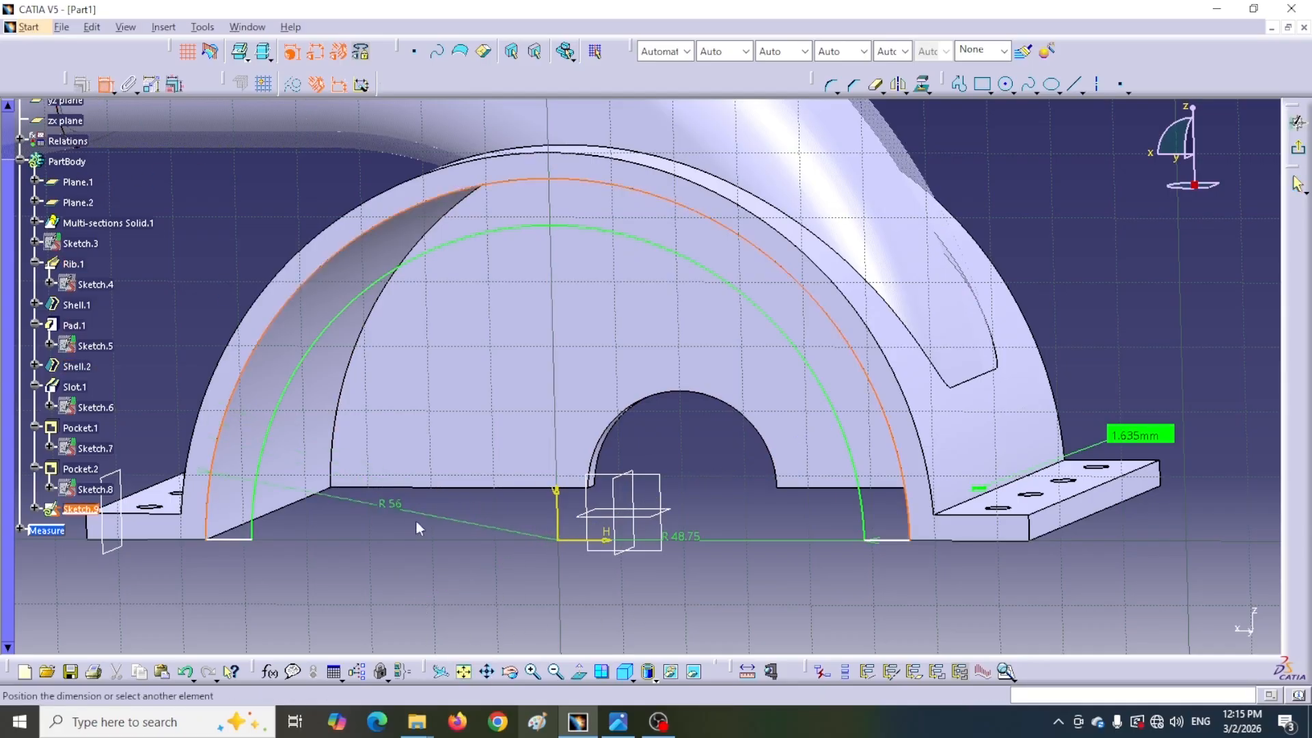
click(353, 427)
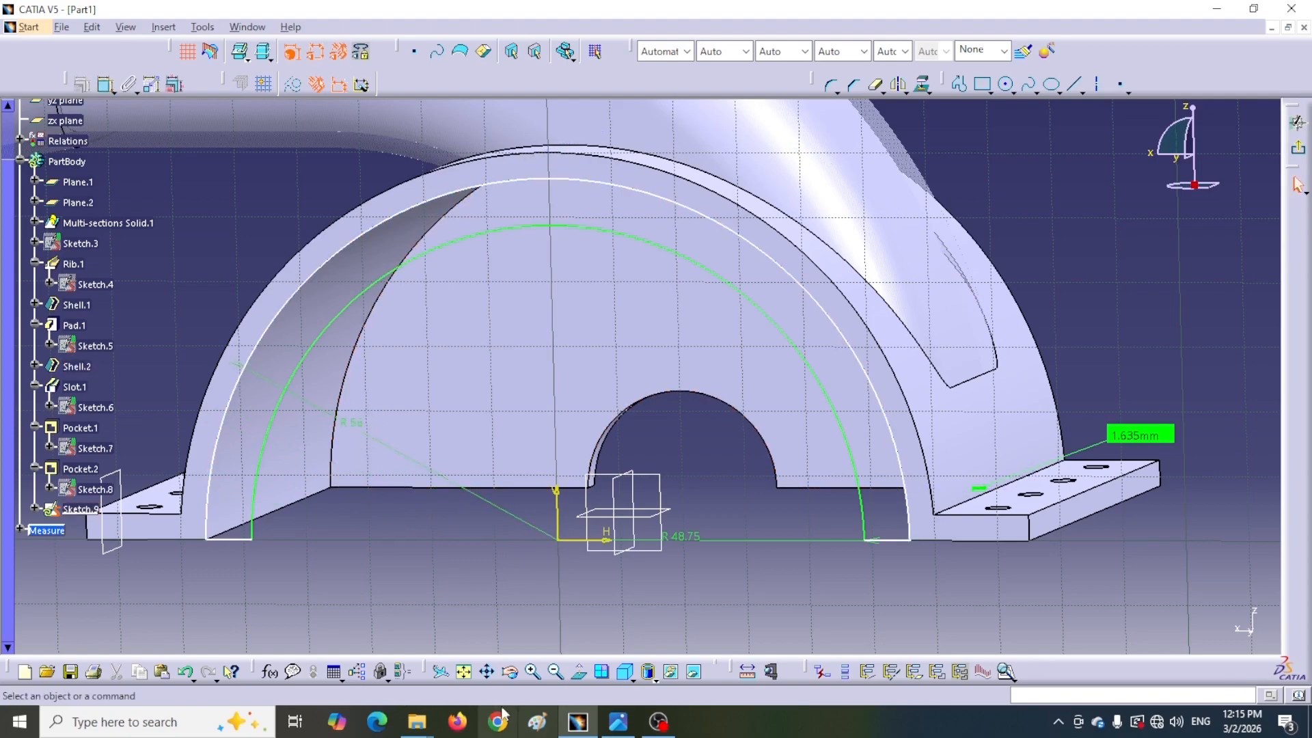
middle_drag(564, 555, 512, 574)
middle_drag(591, 454, 658, 590)
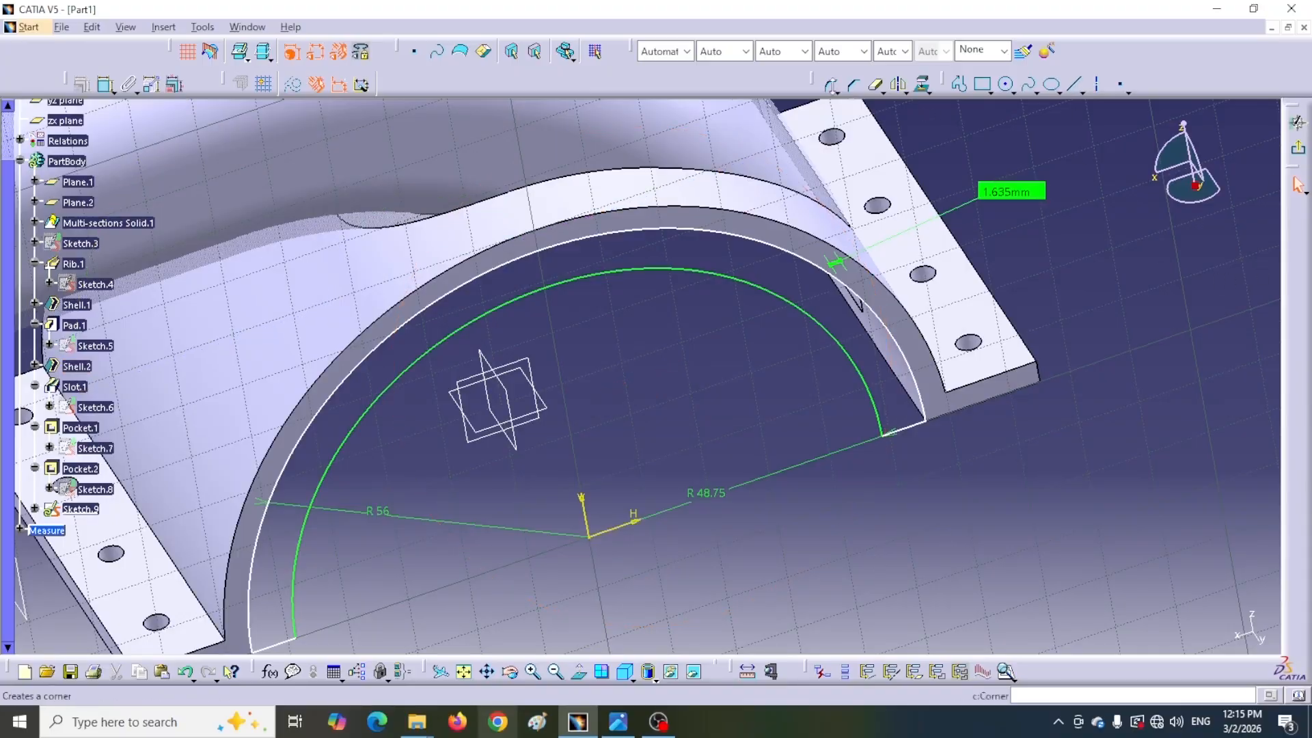
click(1297, 121)
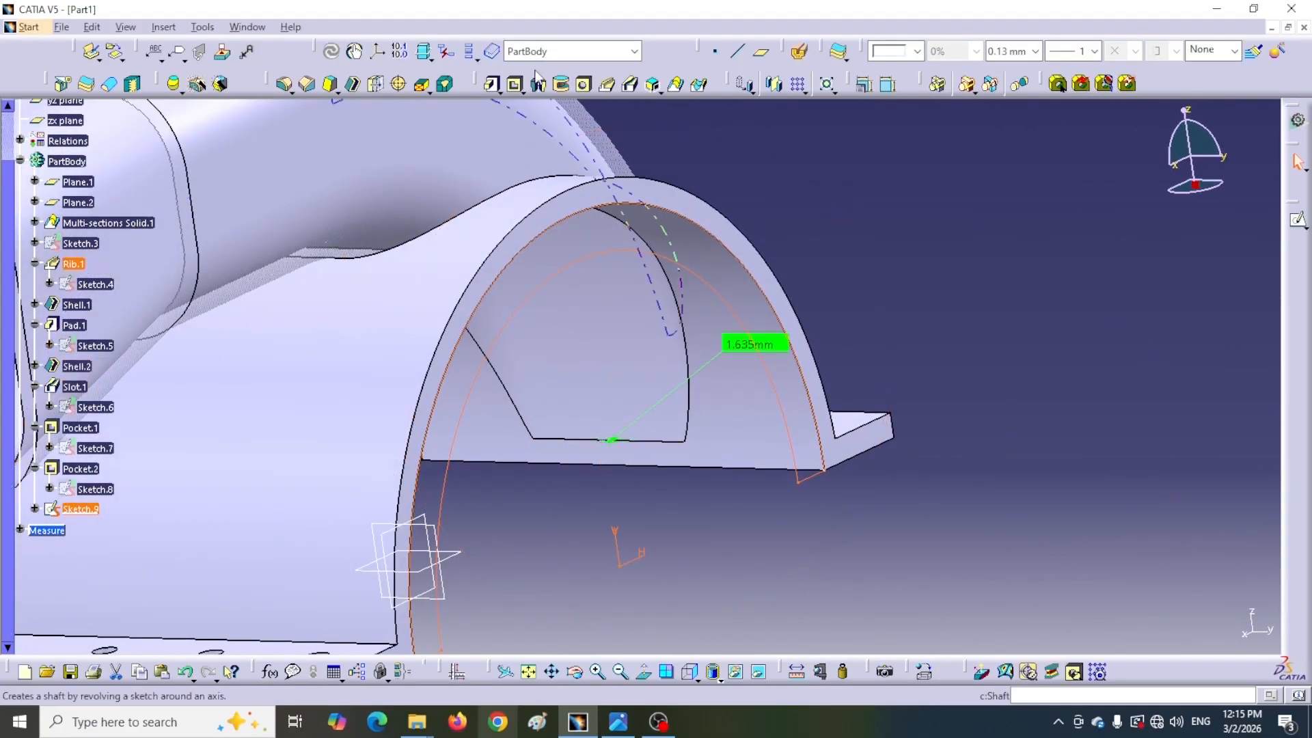
Pad the ring sketch 40 mm with the direction reversed toward the support
click(492, 83)
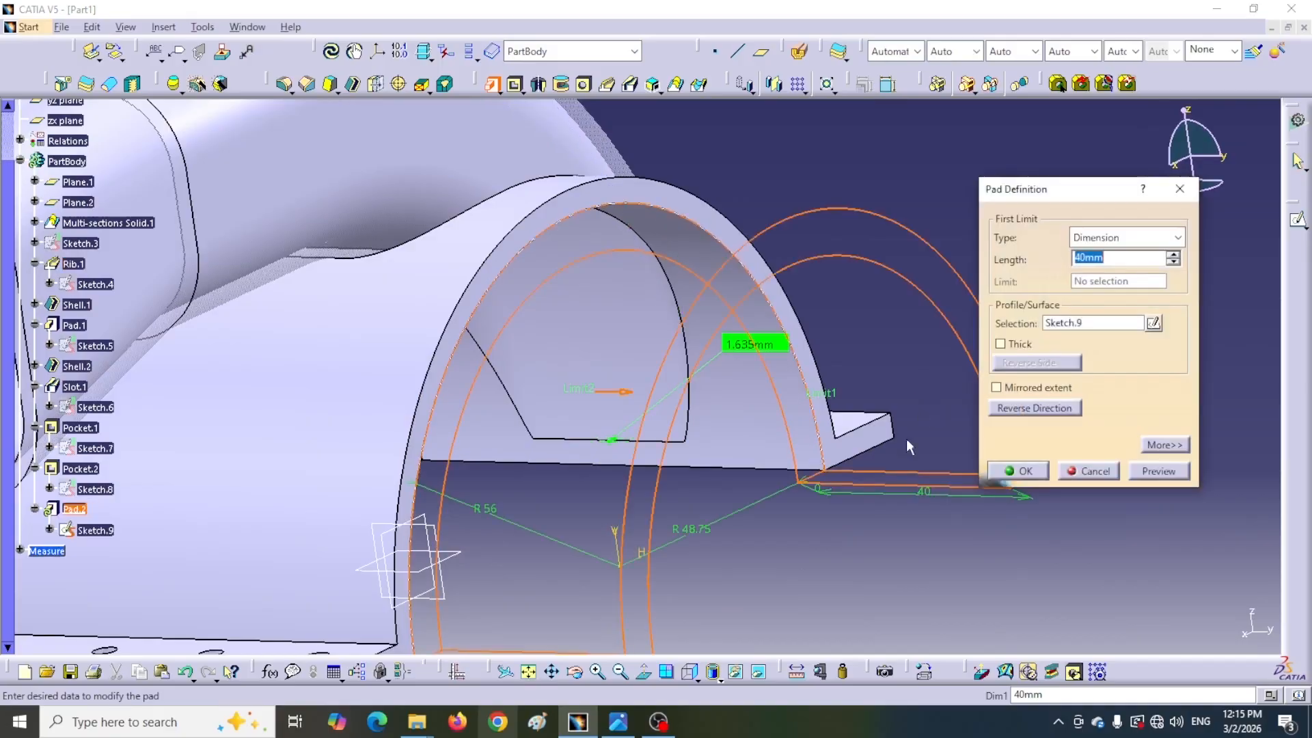
click(1047, 410)
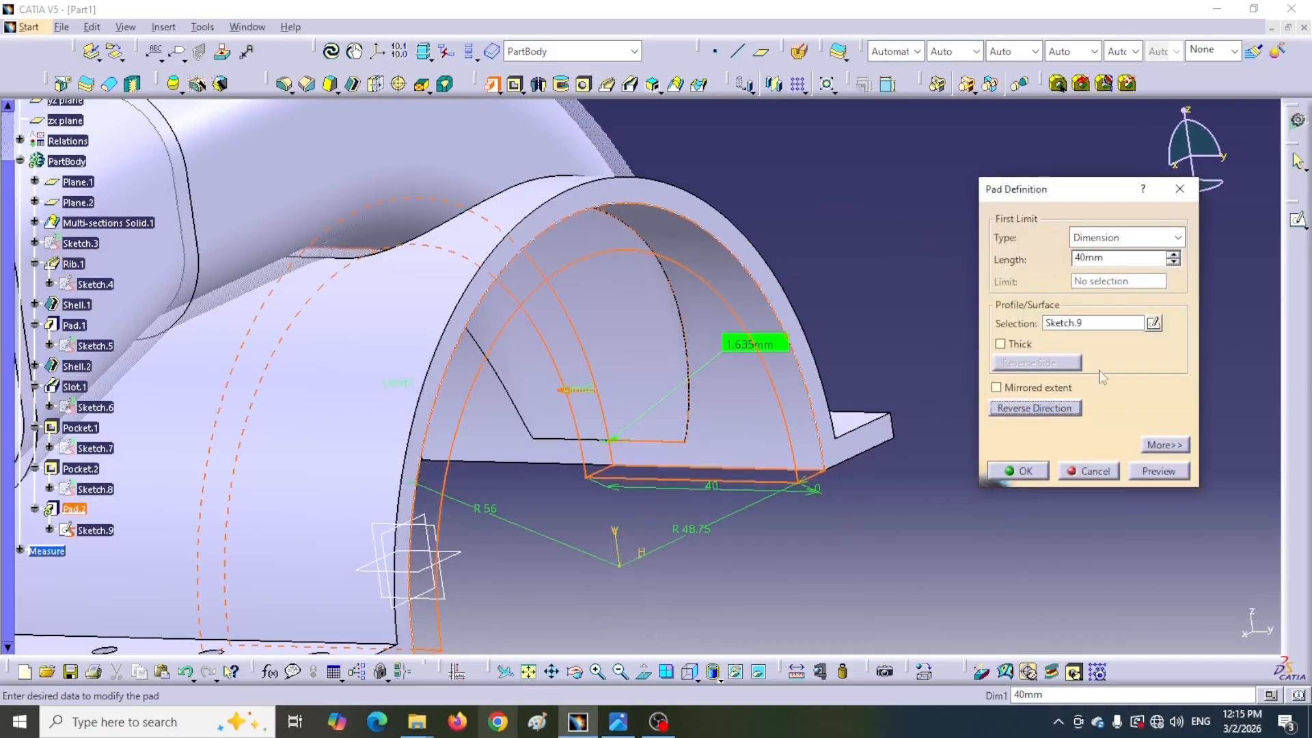
double_click(1113, 258)
click(1021, 471)
Examine the part with dynamic sectioning from several standard views
middle_drag(928, 311, 673, 417)
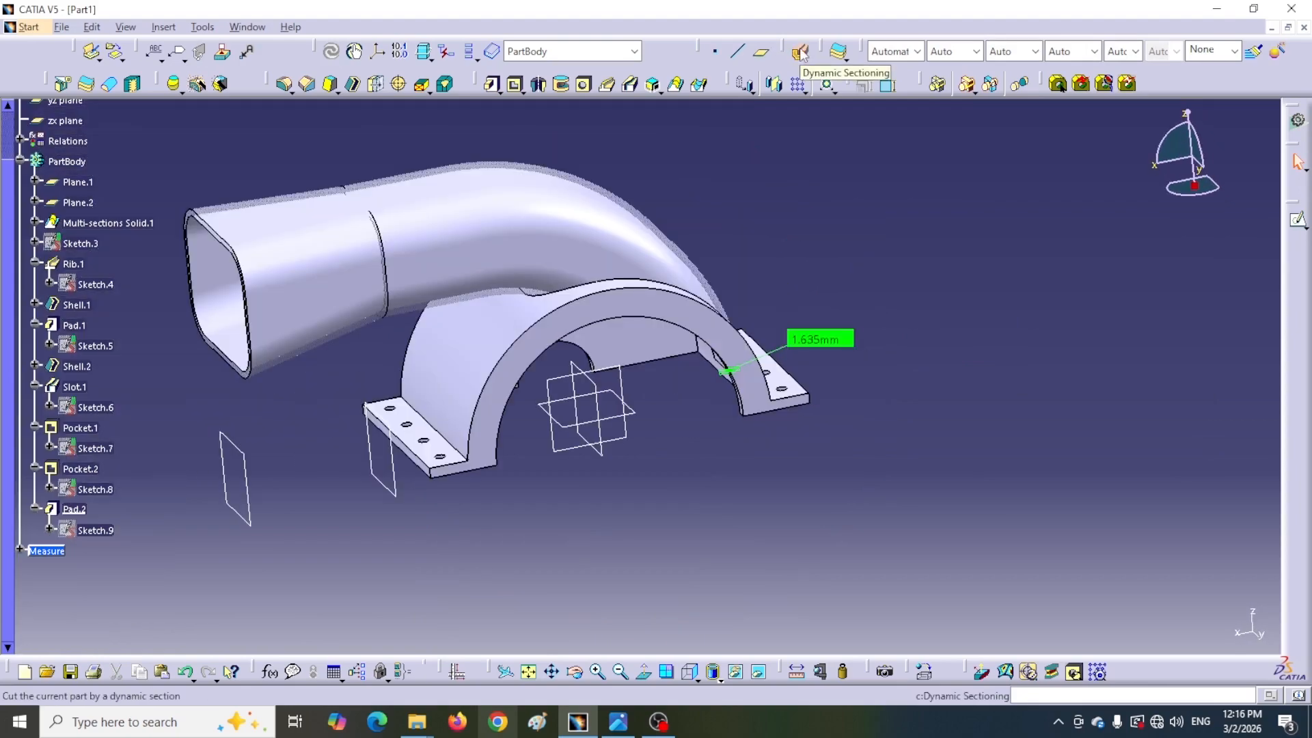
click(801, 54)
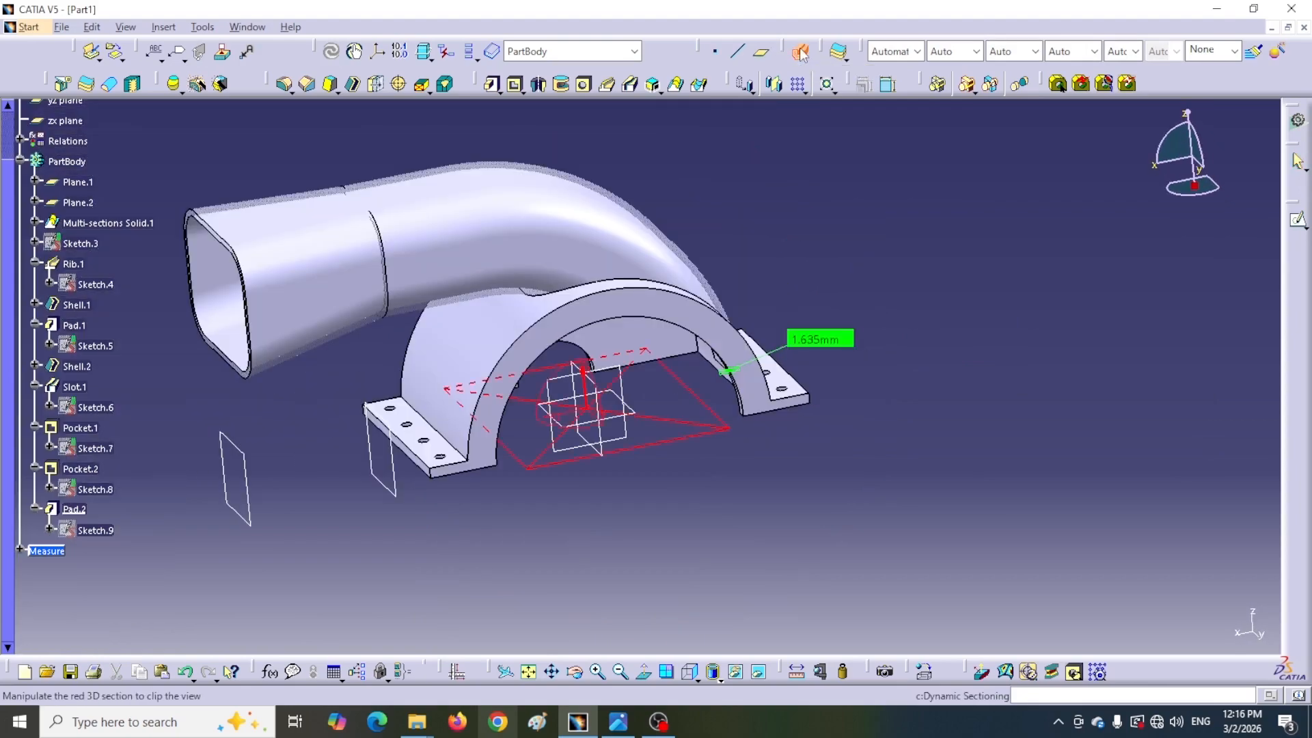
click(697, 680)
drag(707, 516, 954, 468)
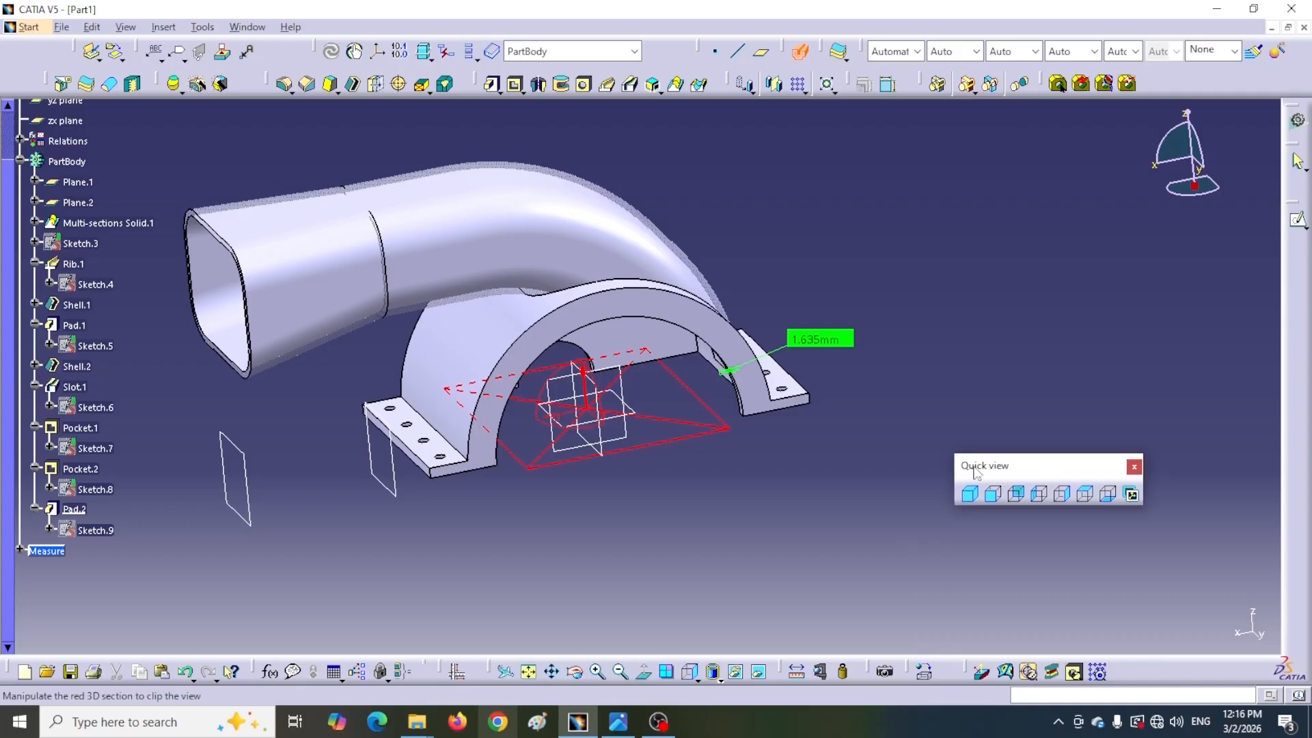
drag(801, 55, 955, 439)
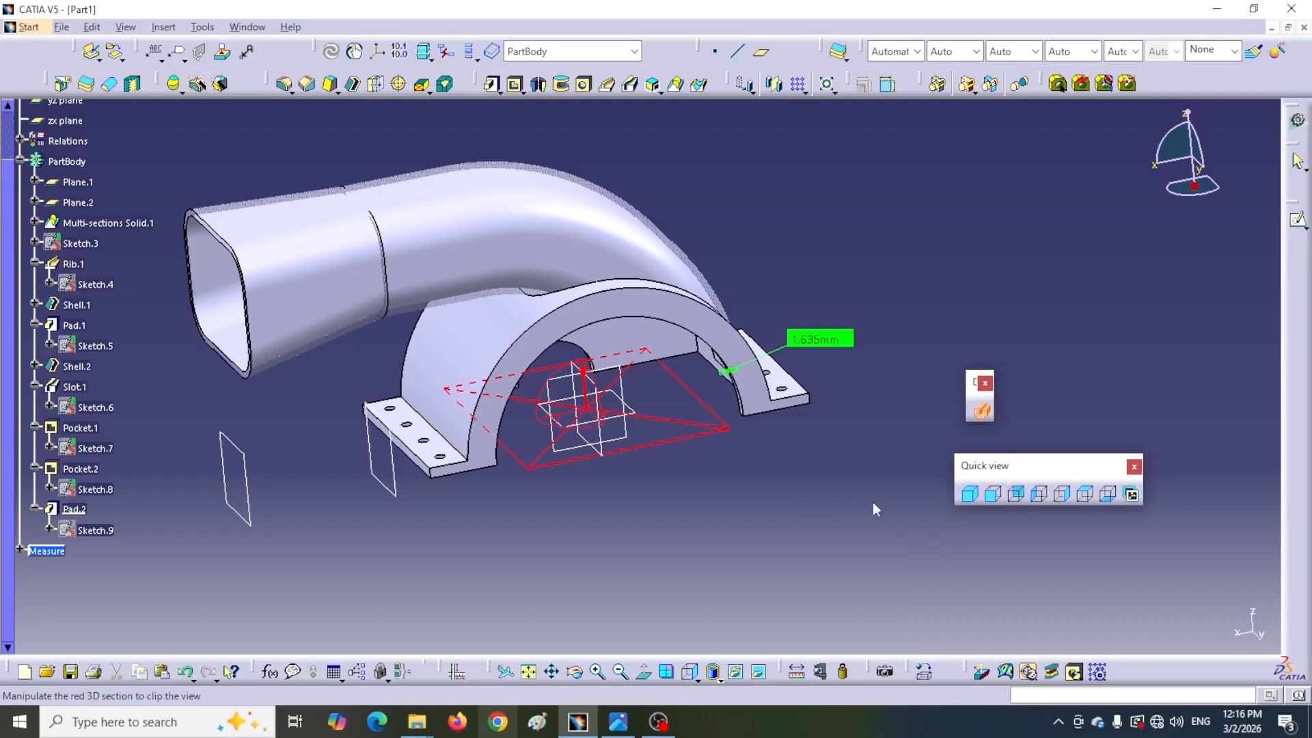
click(624, 380)
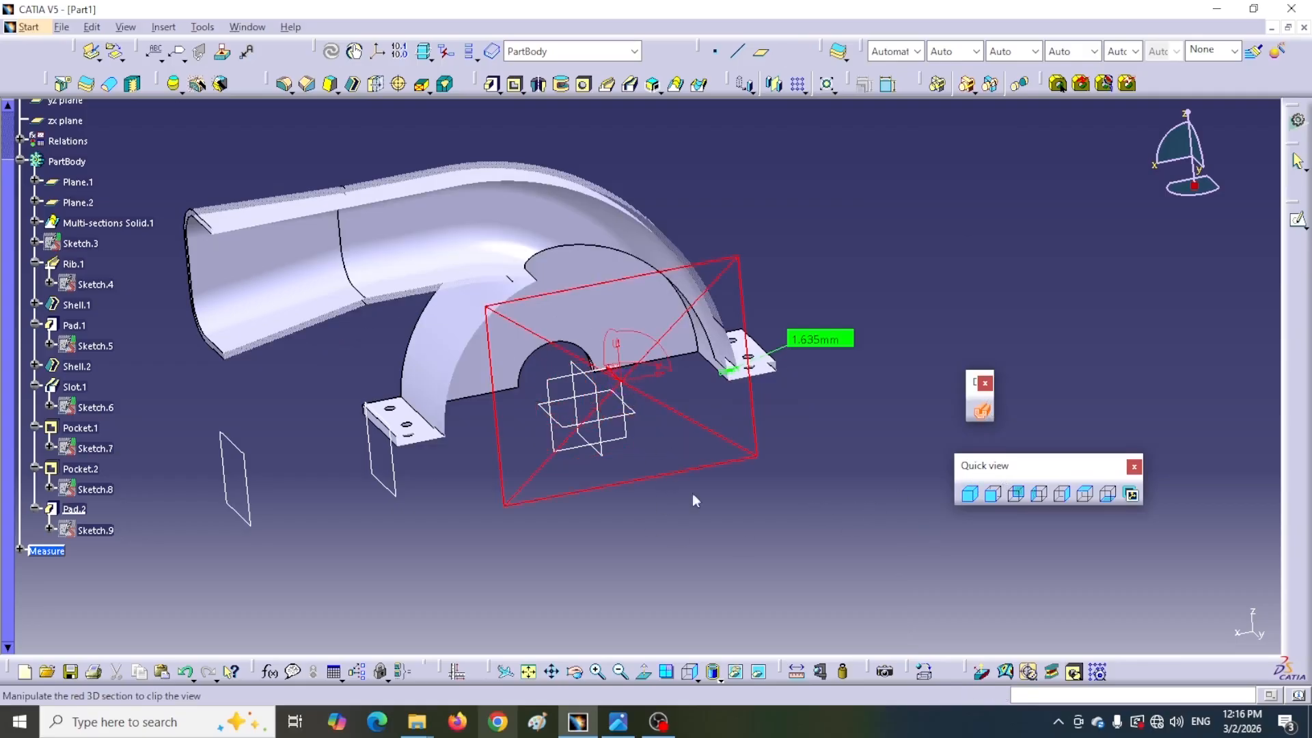
click(1037, 501)
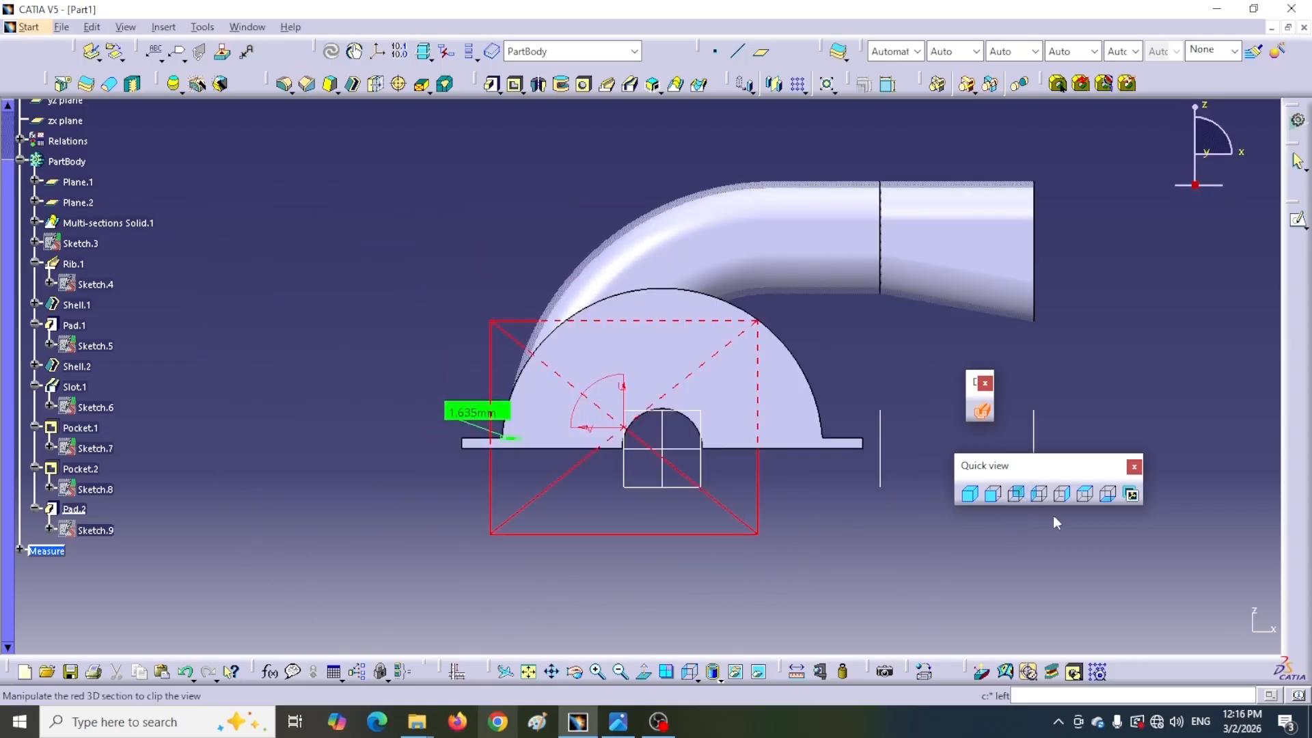
click(1063, 496)
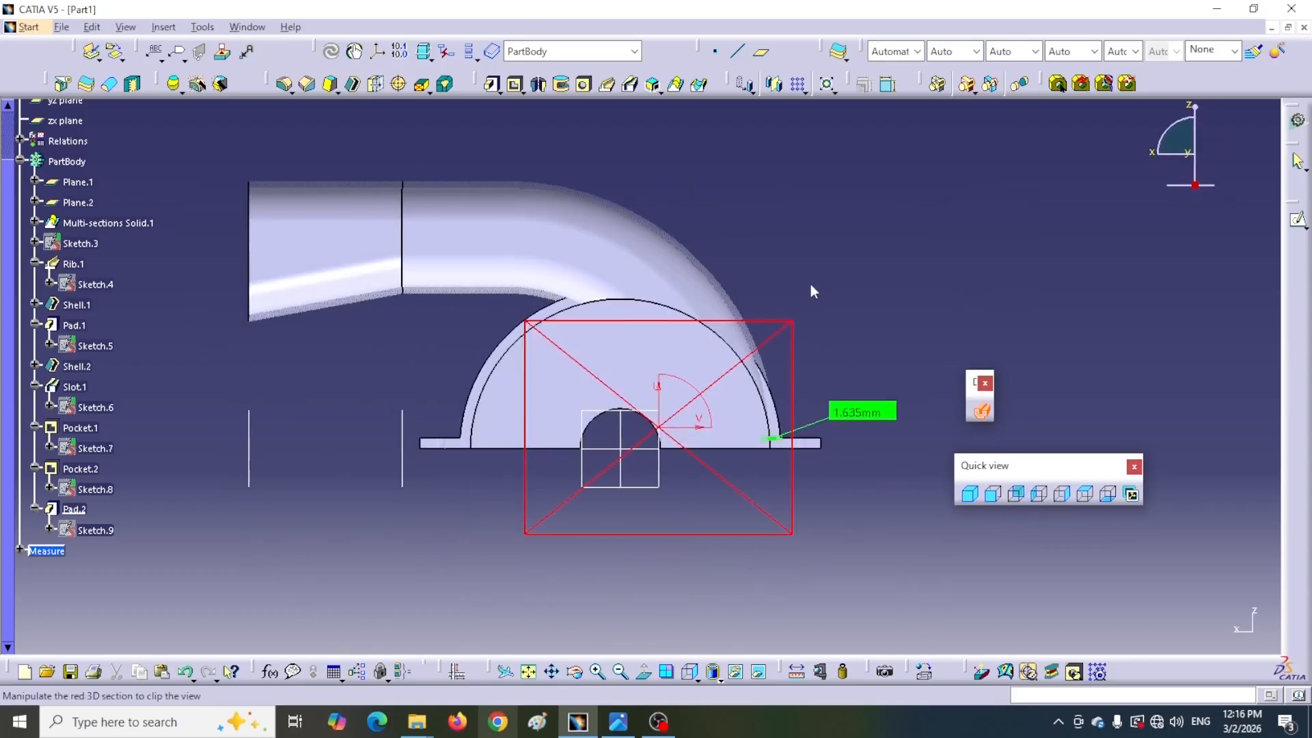
mouse_move(809, 284)
middle_down()
mouse_move(796, 259)
mouse_move(779, 325)
mouse_move(801, 248)
mouse_move(804, 305)
middle_up()
scroll(572, 481, down, 1)
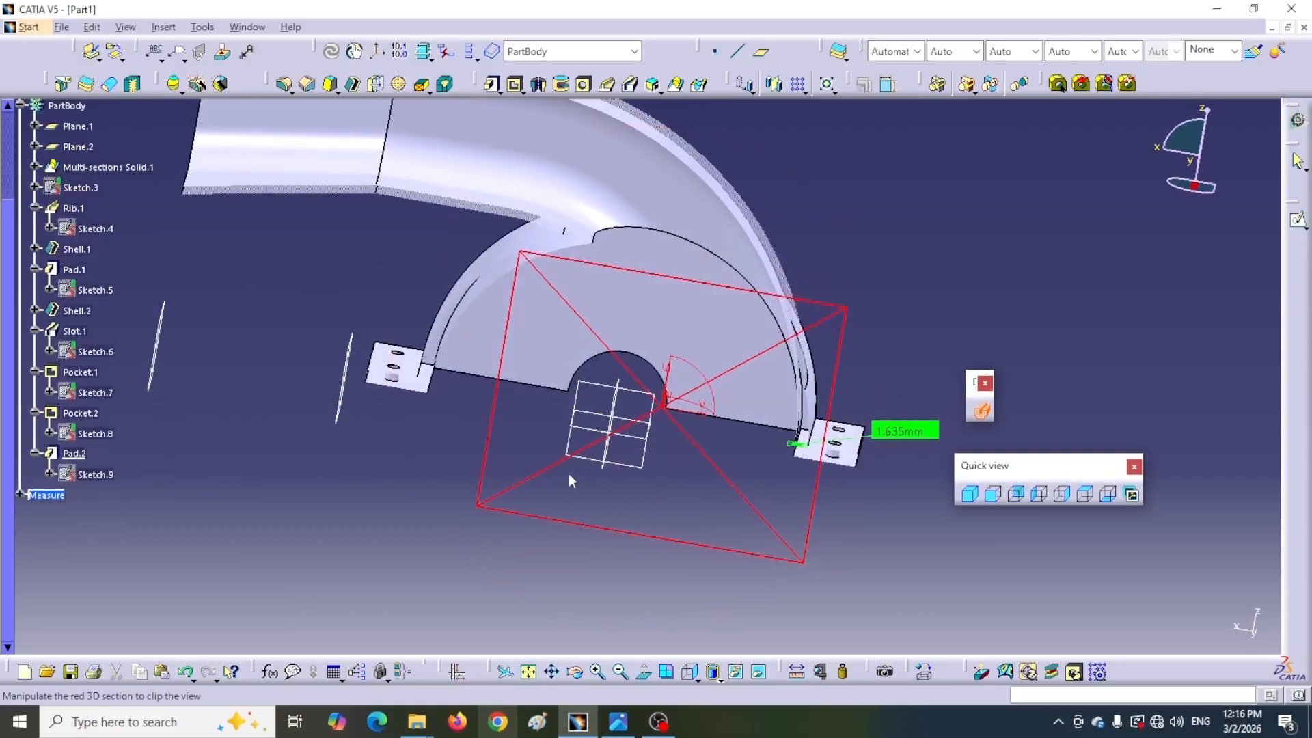
middle_drag(457, 439, 535, 437)
middle_drag(686, 259, 880, 279)
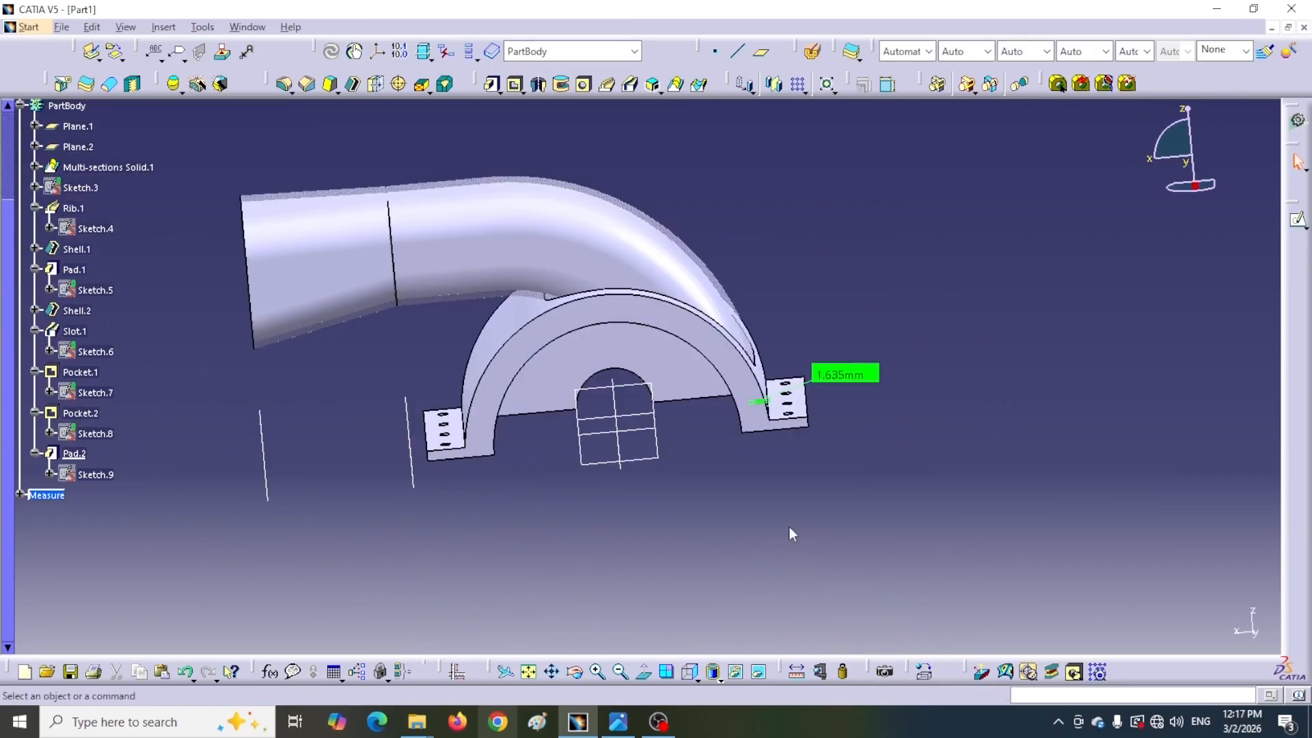
Hide Plane.1, Plane.2 and the xy, yz and zx reference planes
right_click(267, 497)
click(295, 154)
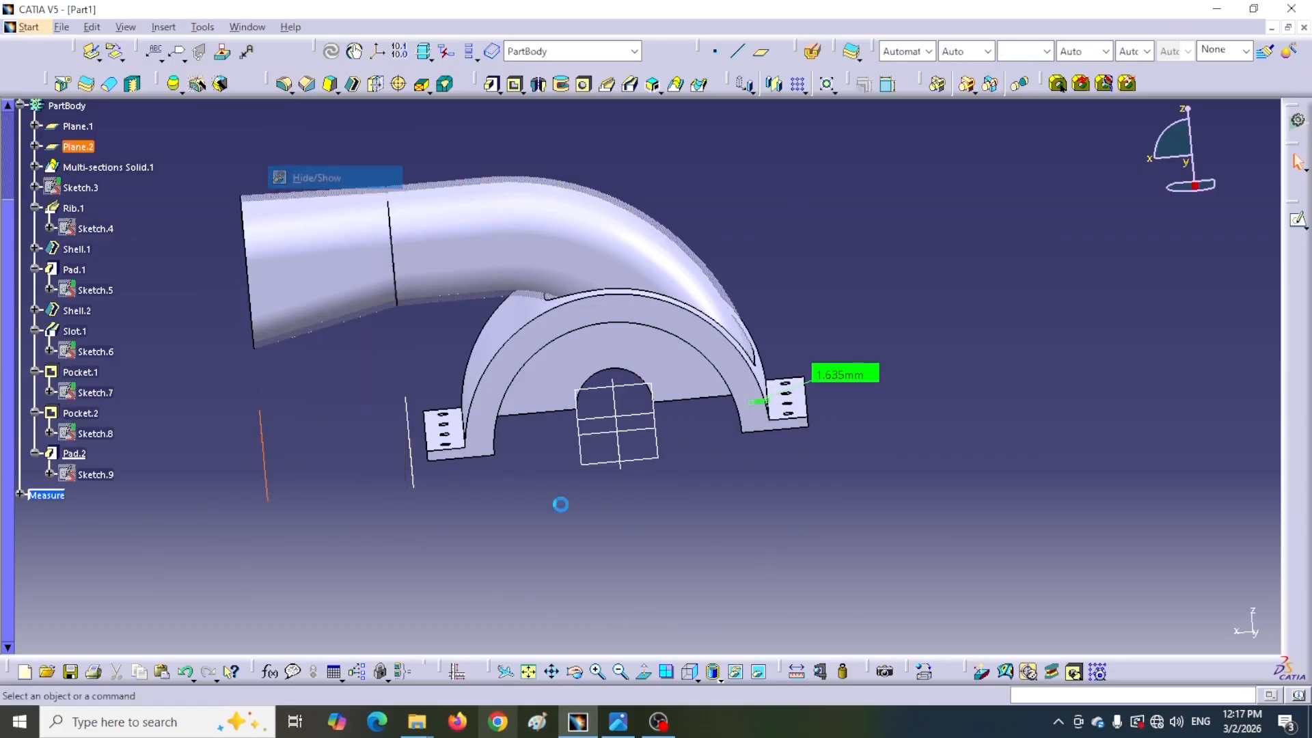
click(413, 479)
right_click(415, 480)
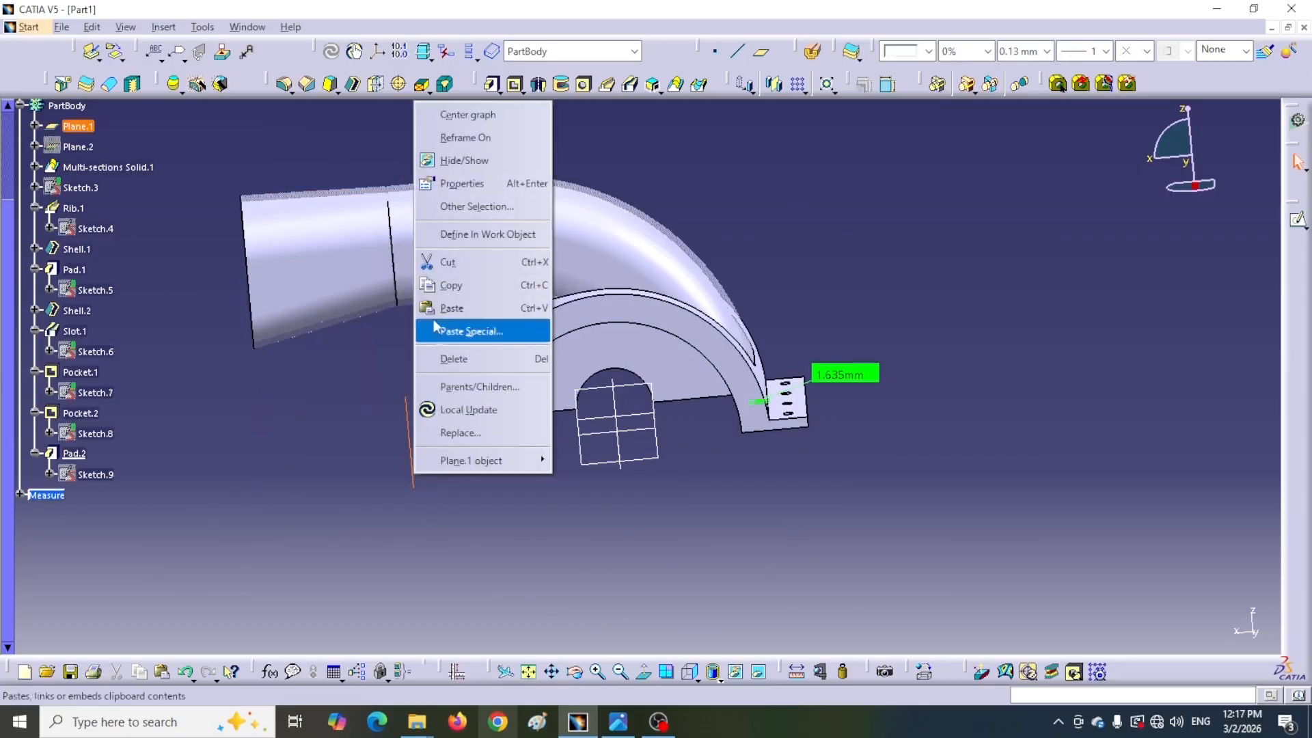
click(464, 160)
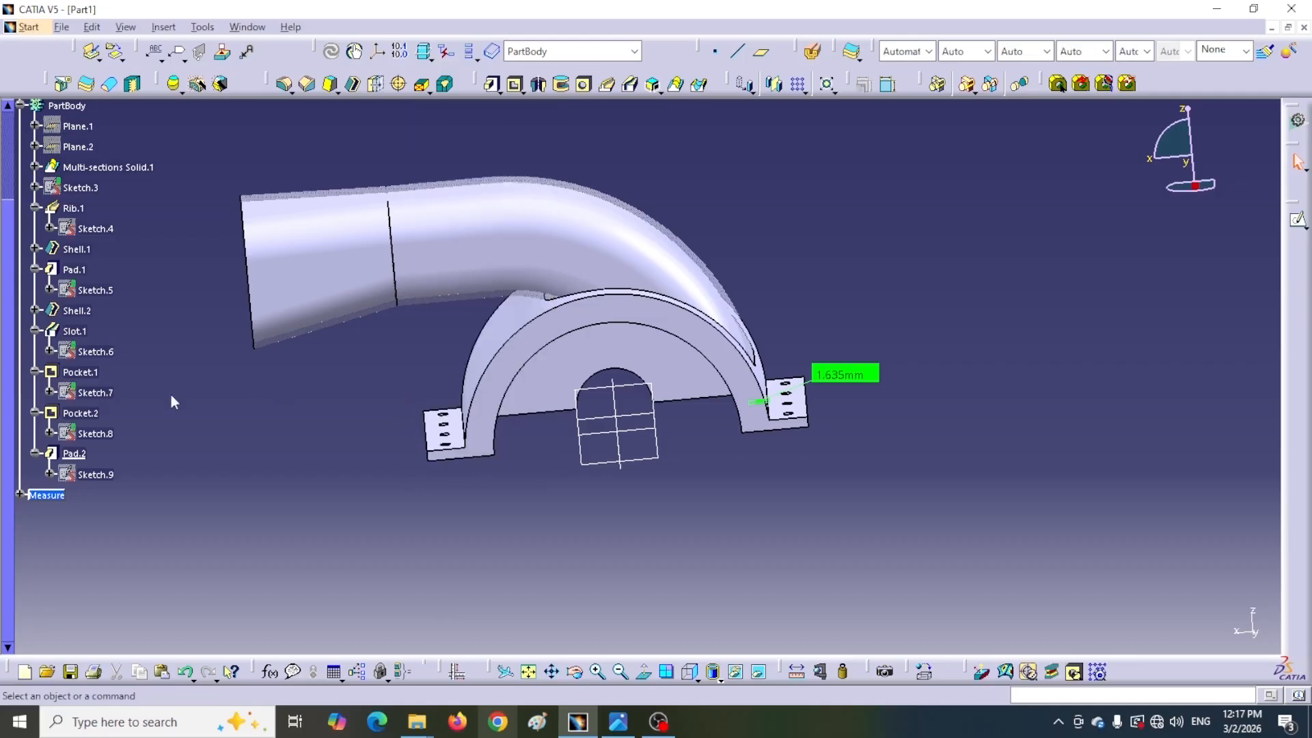
scroll(175, 403, up, 3)
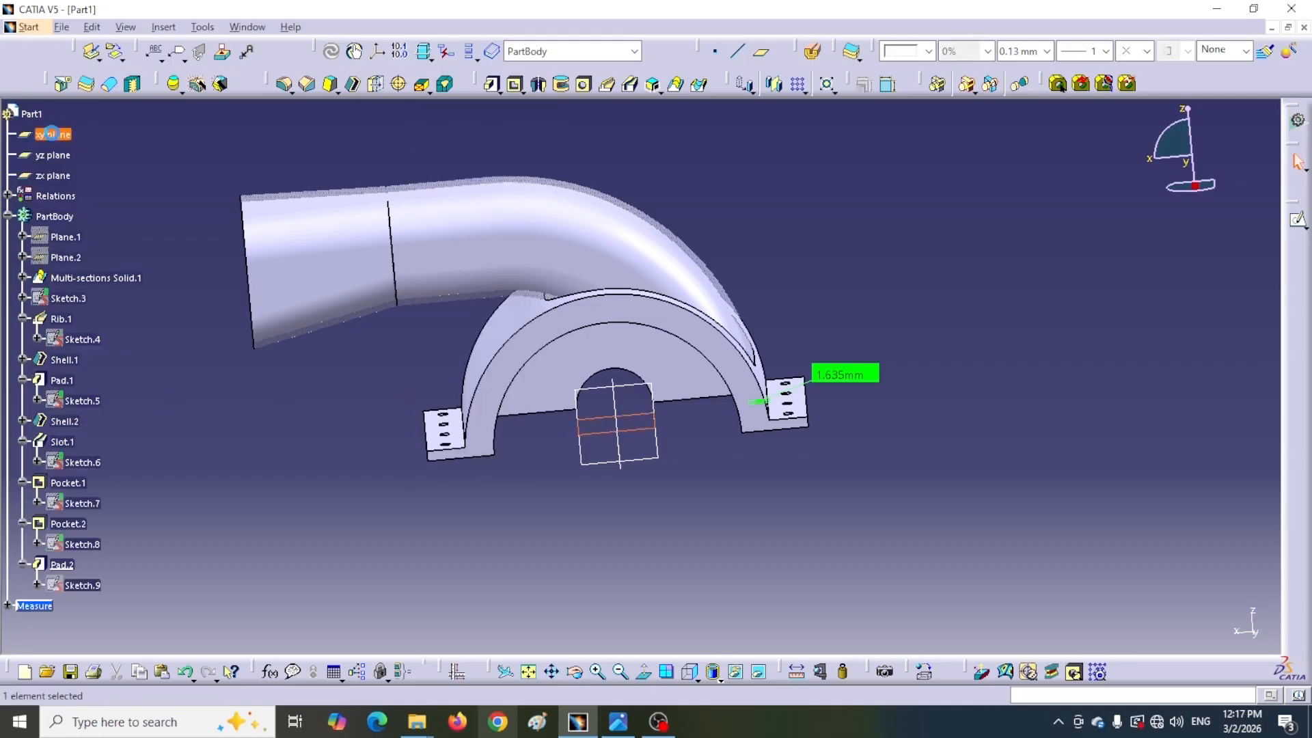
shift+click(62, 178)
right_click(60, 178)
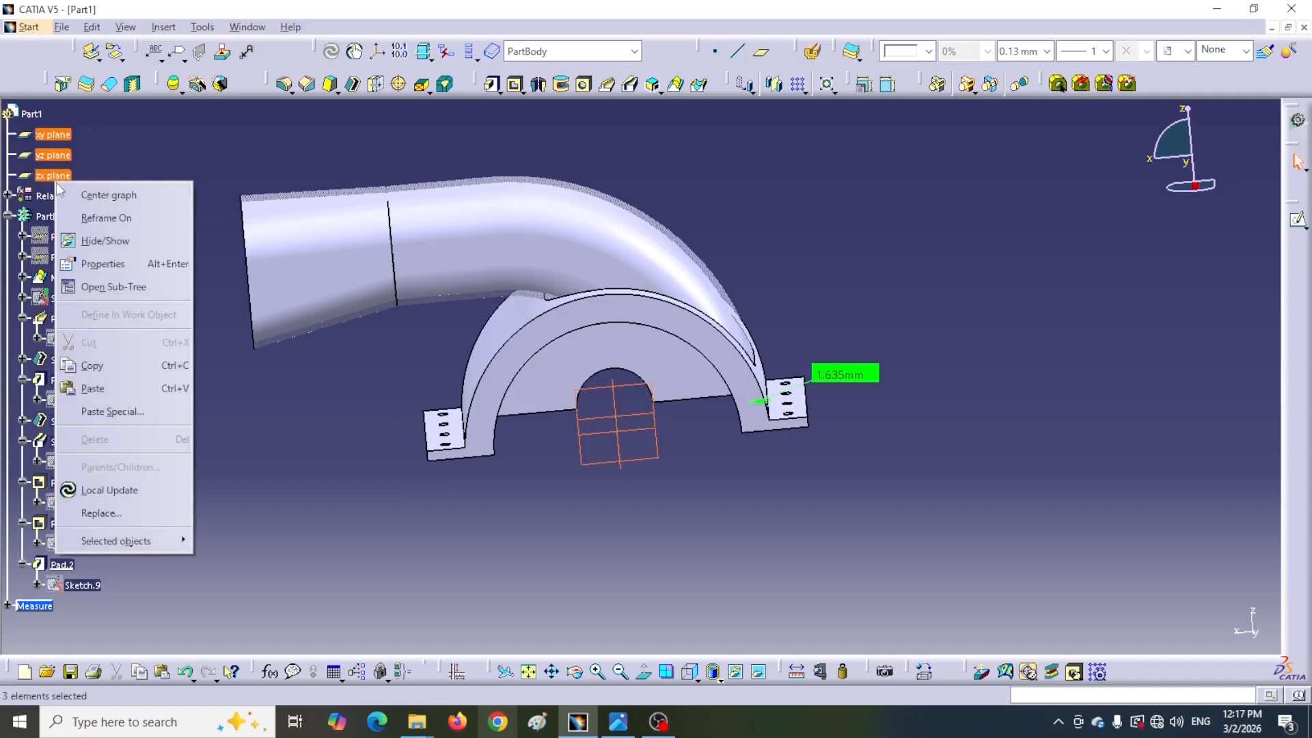
click(91, 242)
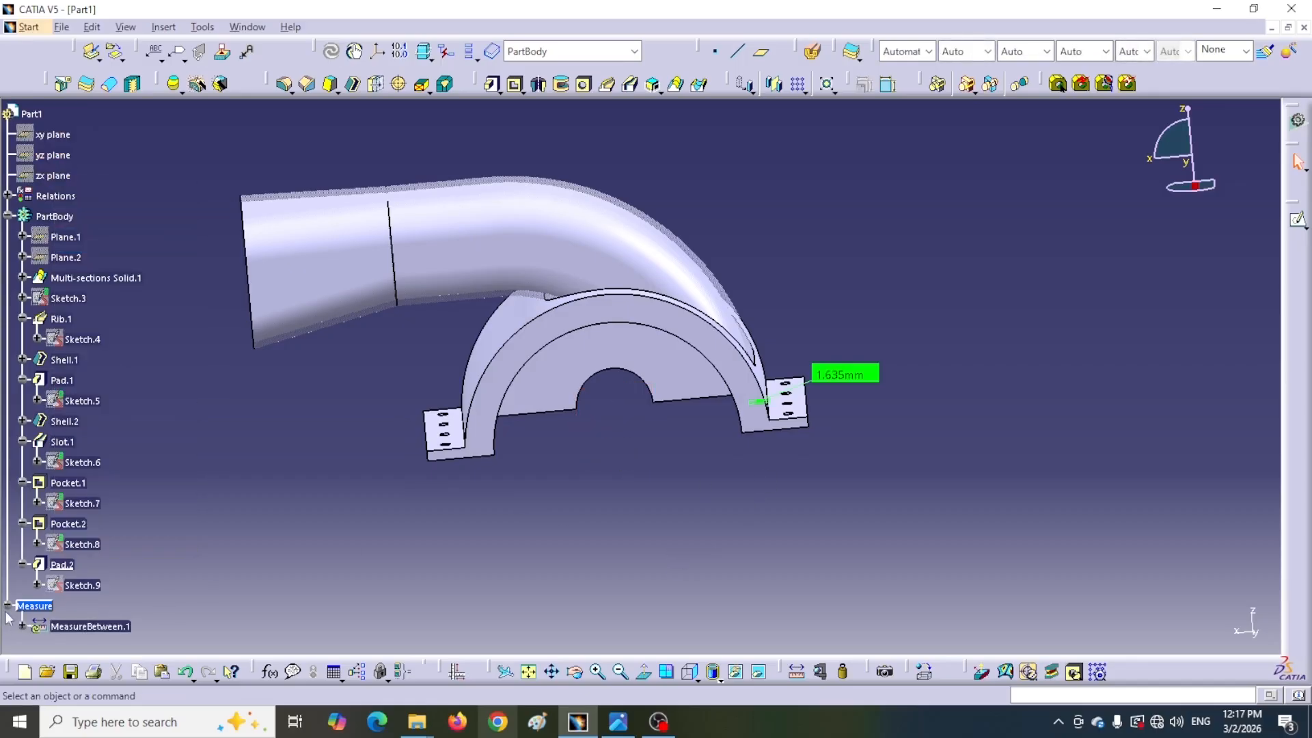
Hide the MeasureBetween.1 measurement
right_click(87, 632)
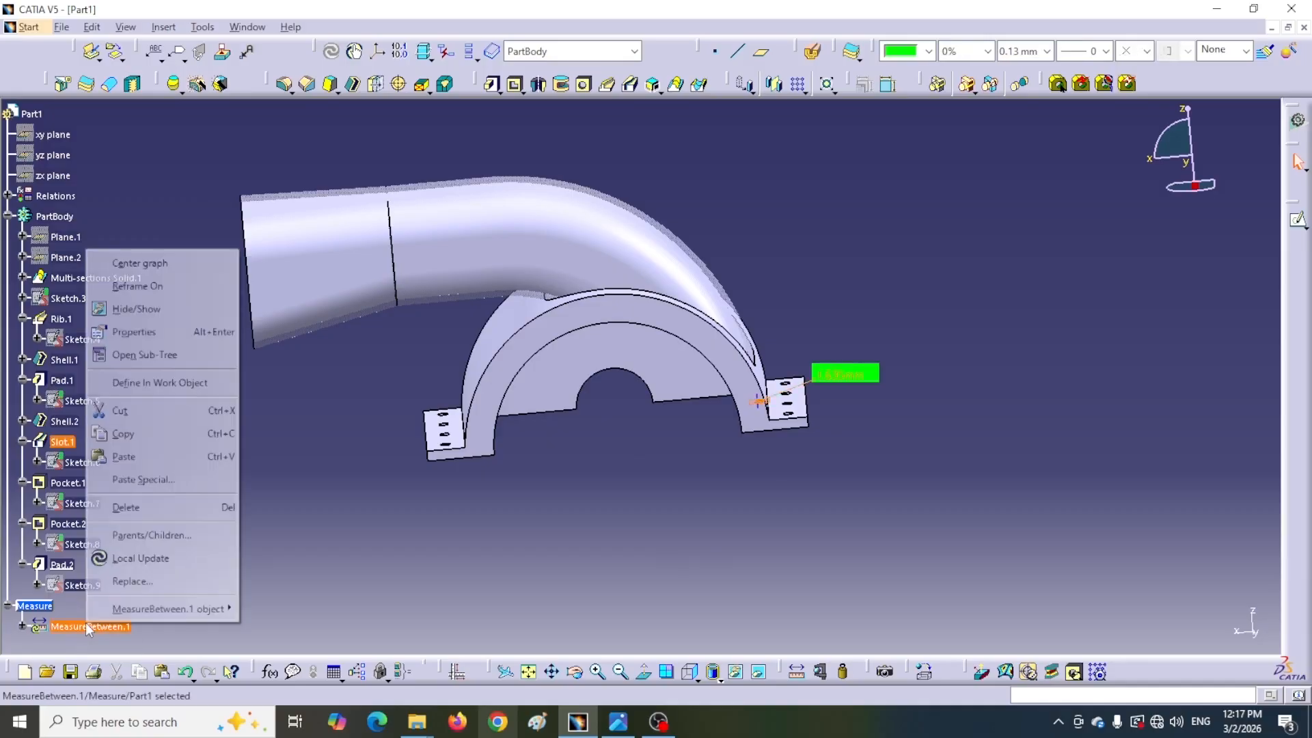
click(114, 313)
middle_drag(426, 592, 669, 486)
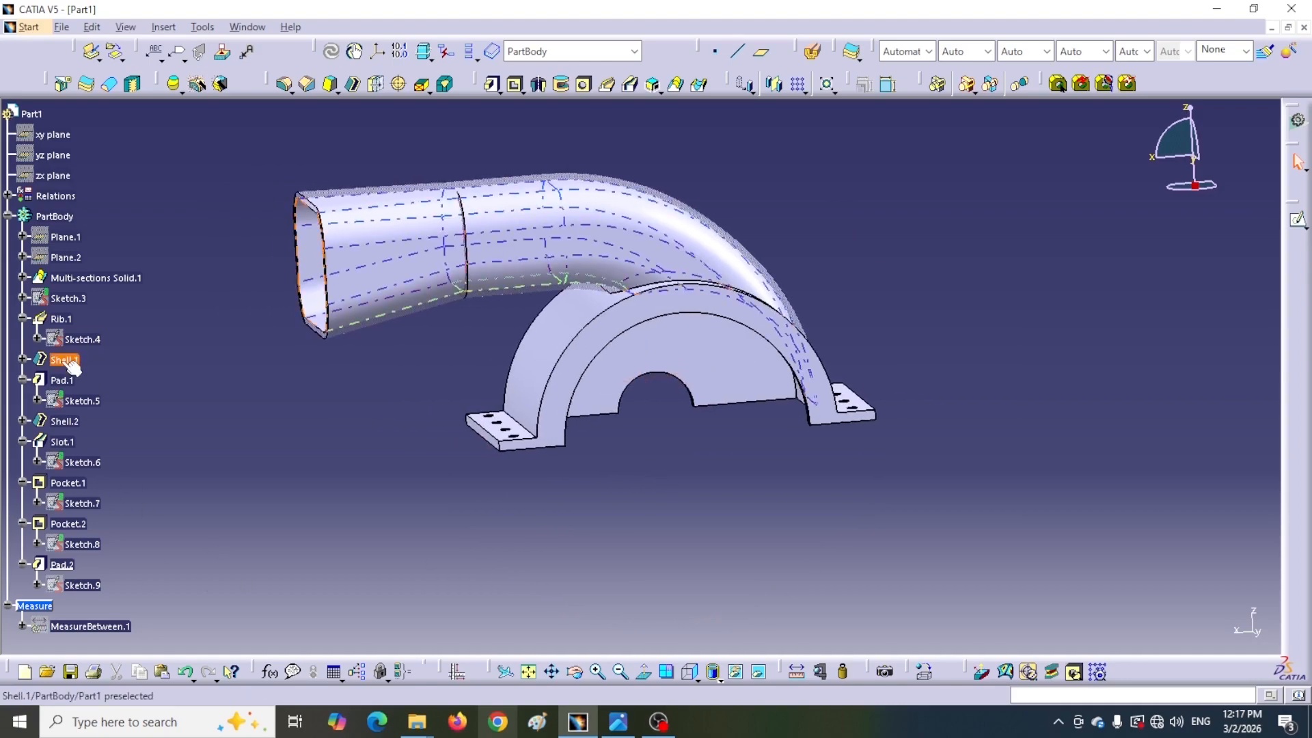